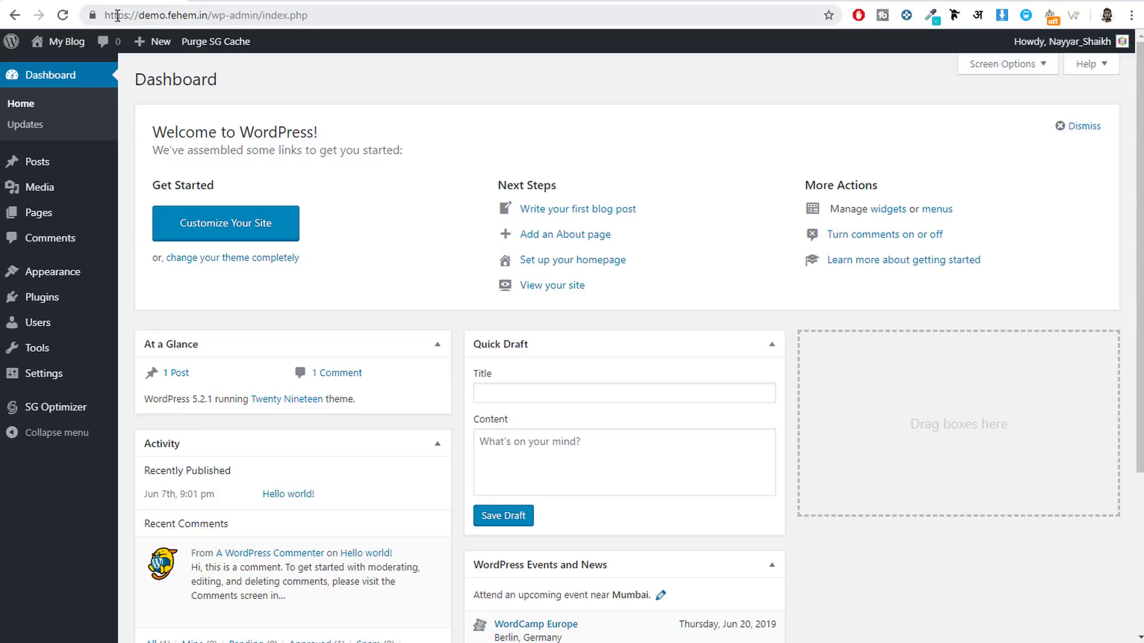
Search the directory of new plugins for "woocommerce"
{"action": "left_click", "coordinate": [215, 16]}
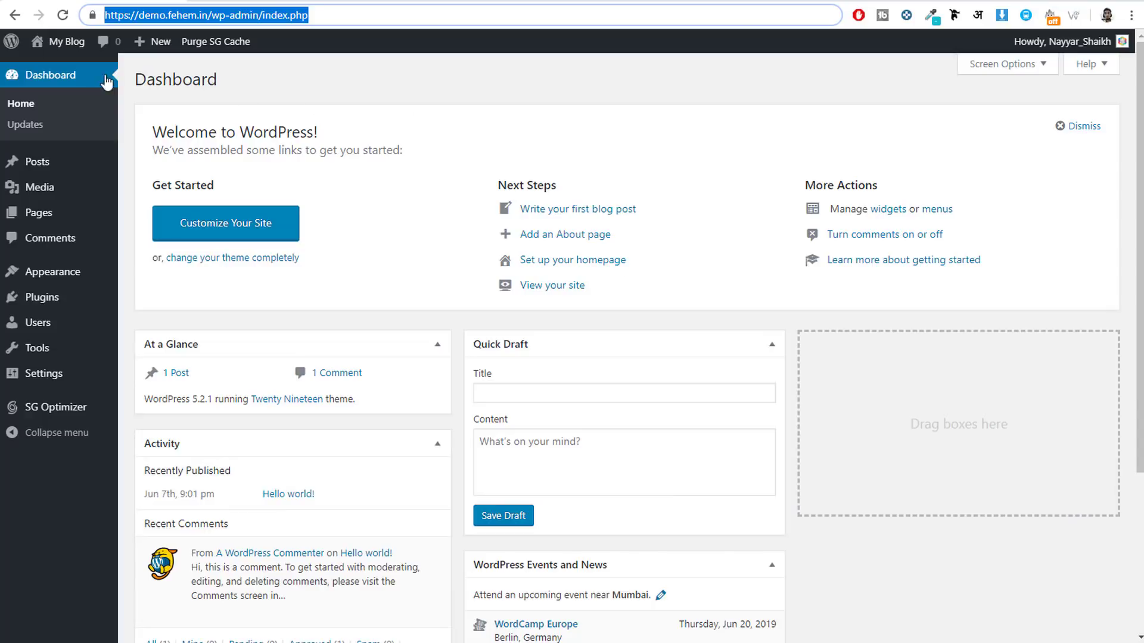
{"action": "mouse_move", "coordinate": [56, 301]}
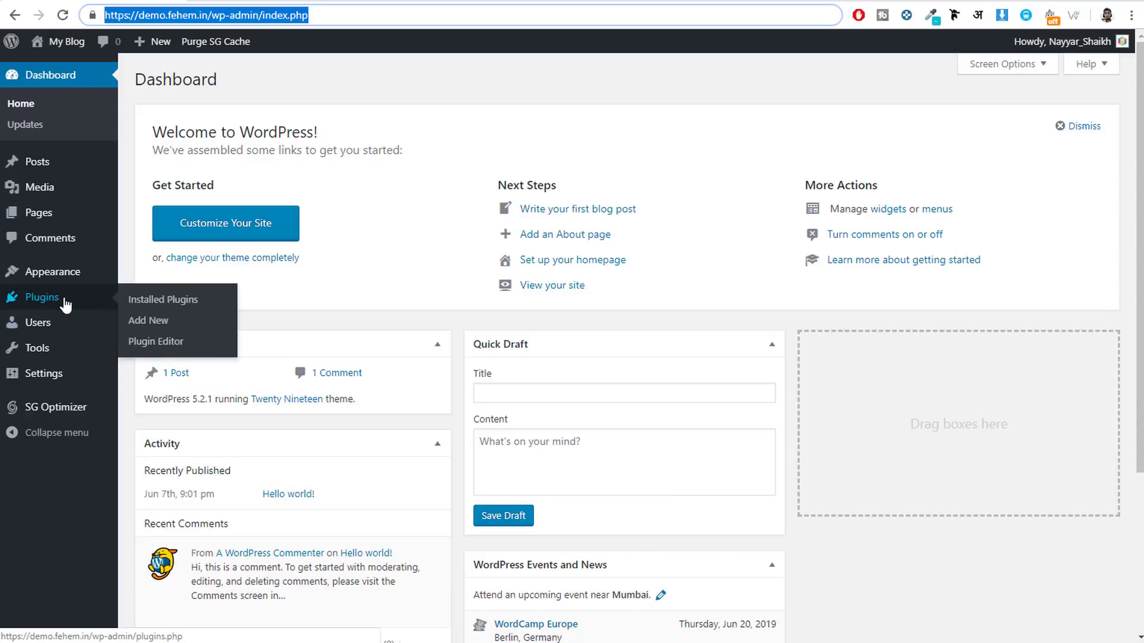
{"action": "left_click", "coordinate": [153, 325]}
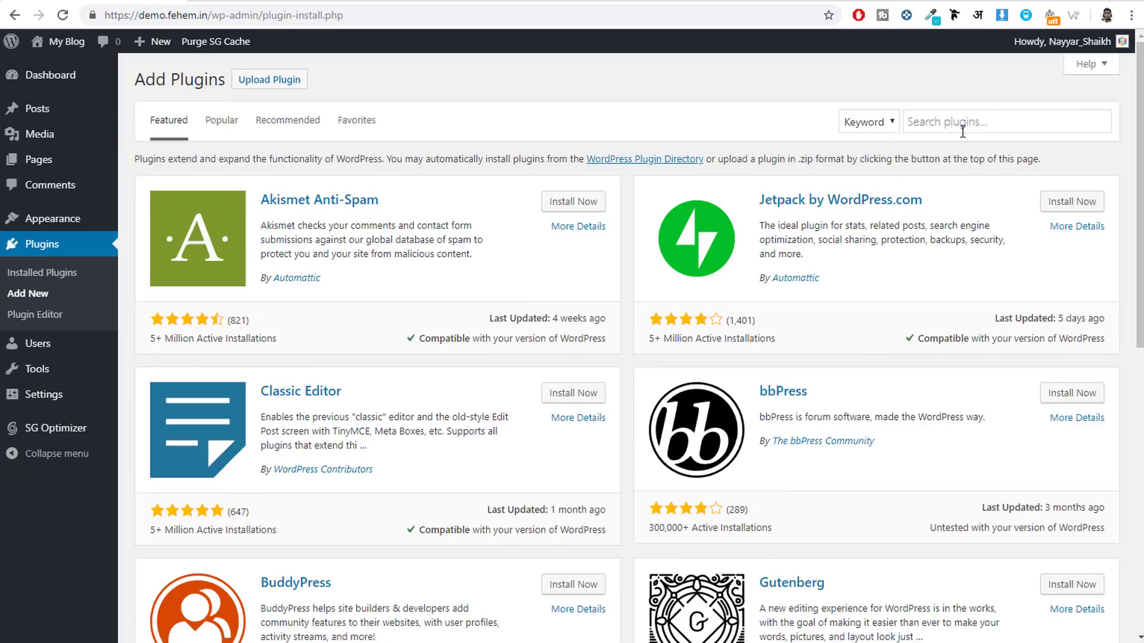
{"action": "left_click", "coordinate": [962, 131]}
{"action": "type", "text": "woocommerce"}
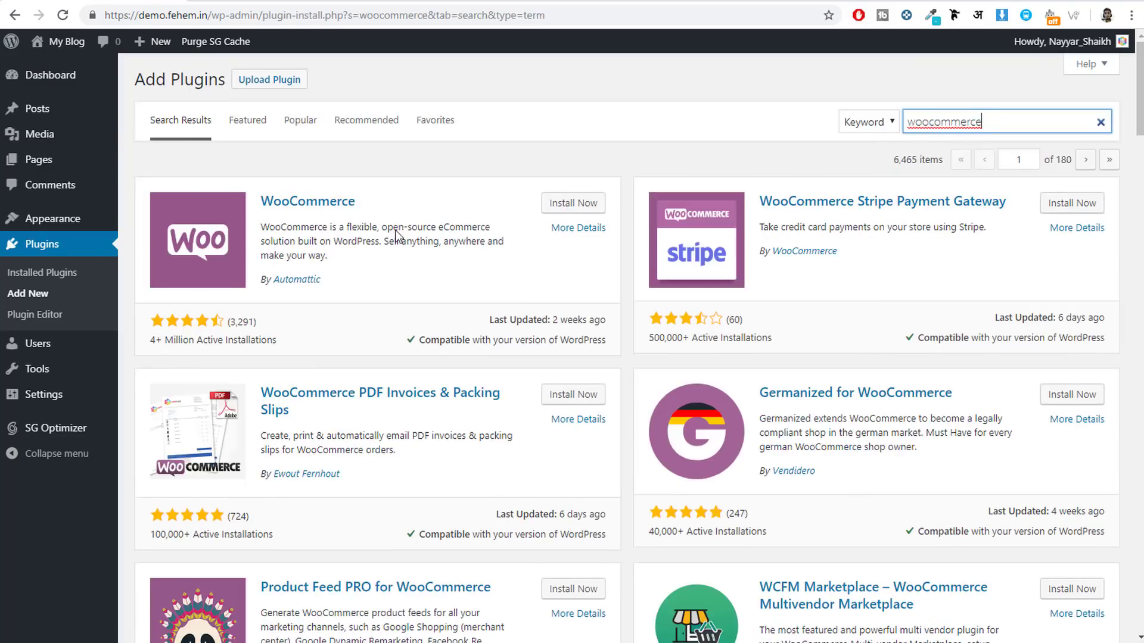
Install the WooCommerce plugin by Automattic and activate it
{"action": "left_click", "coordinate": [580, 217]}
{"action": "left_click", "coordinate": [573, 205]}
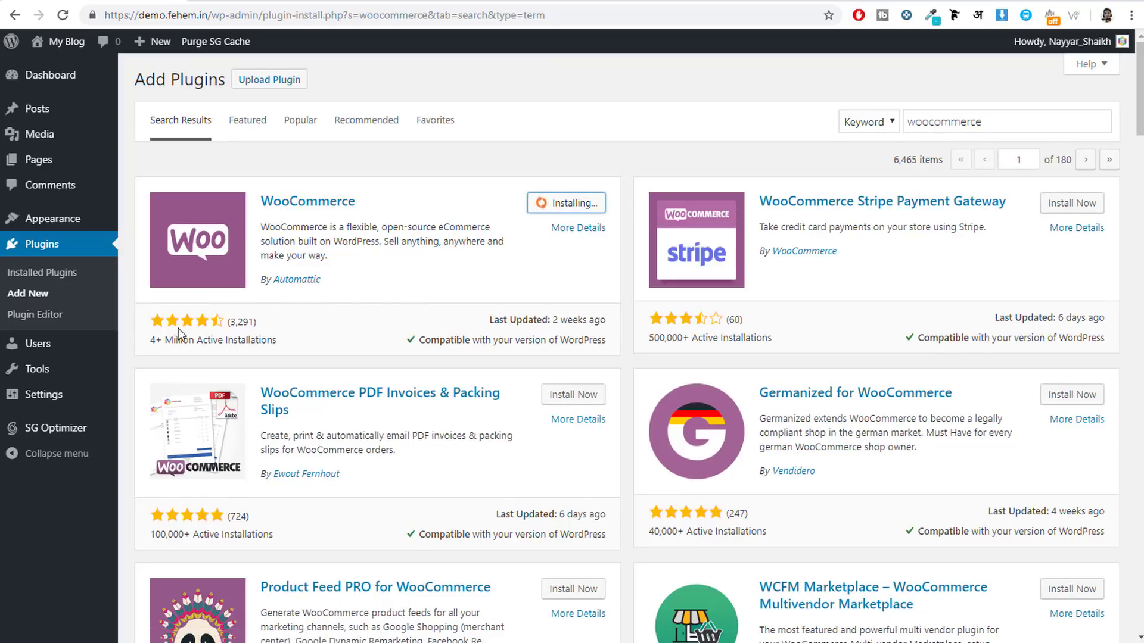
{"action": "left_click_drag", "start_coordinate": [147, 343], "coordinate": [273, 343]}
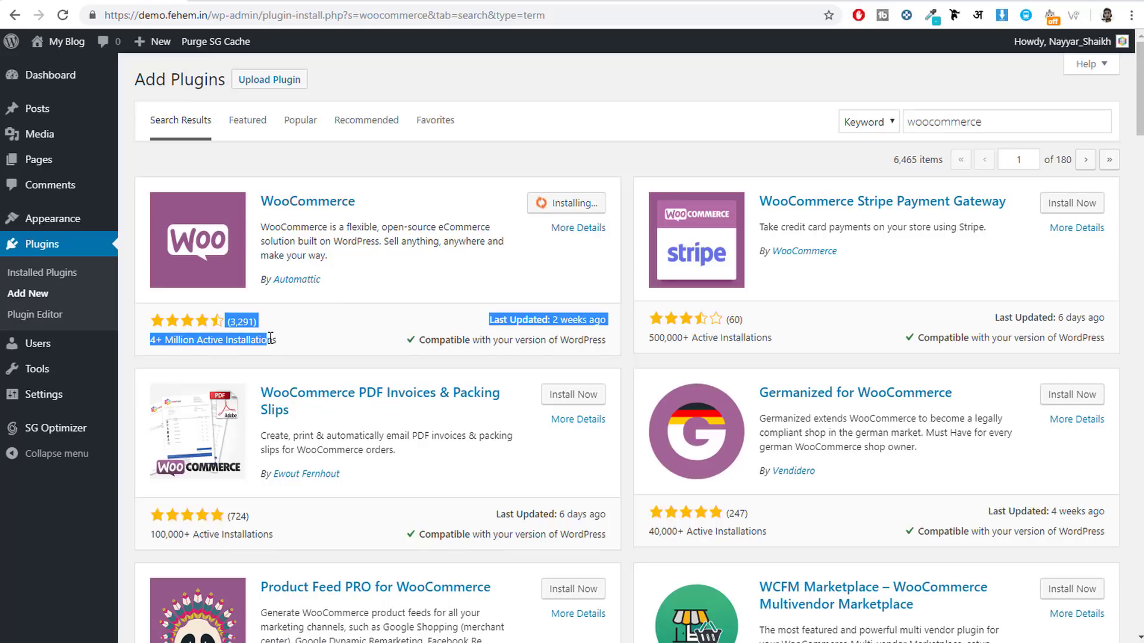
{"action": "left_click", "coordinate": [286, 343]}
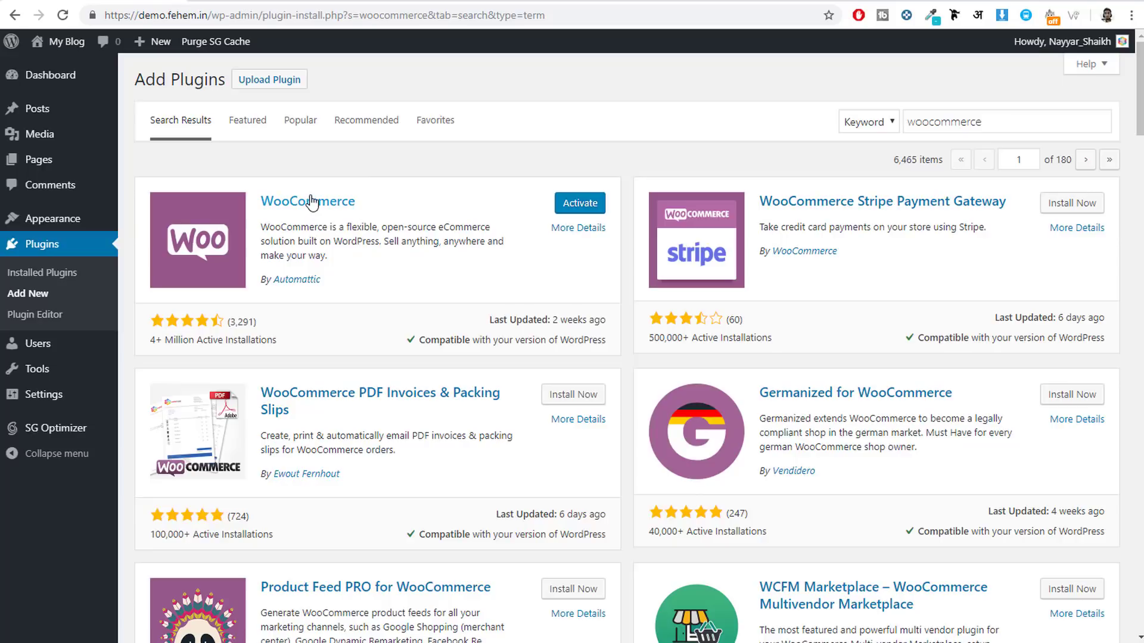
{"action": "left_click", "coordinate": [574, 205]}
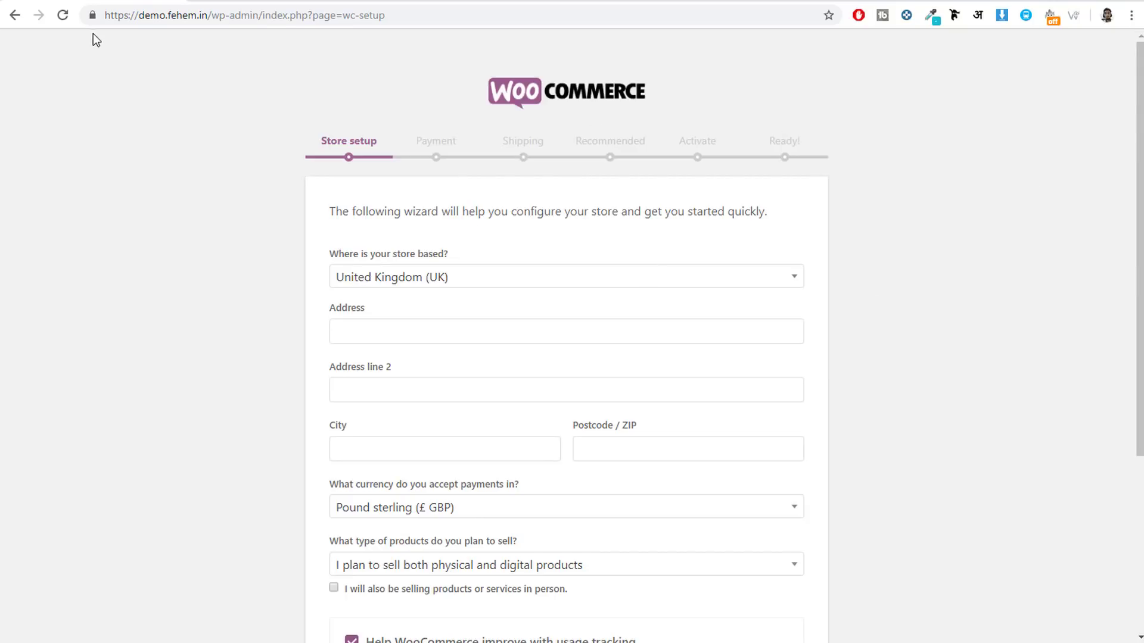
{"action": "left_click_drag", "start_coordinate": [104, 13], "coordinate": [208, 15]}
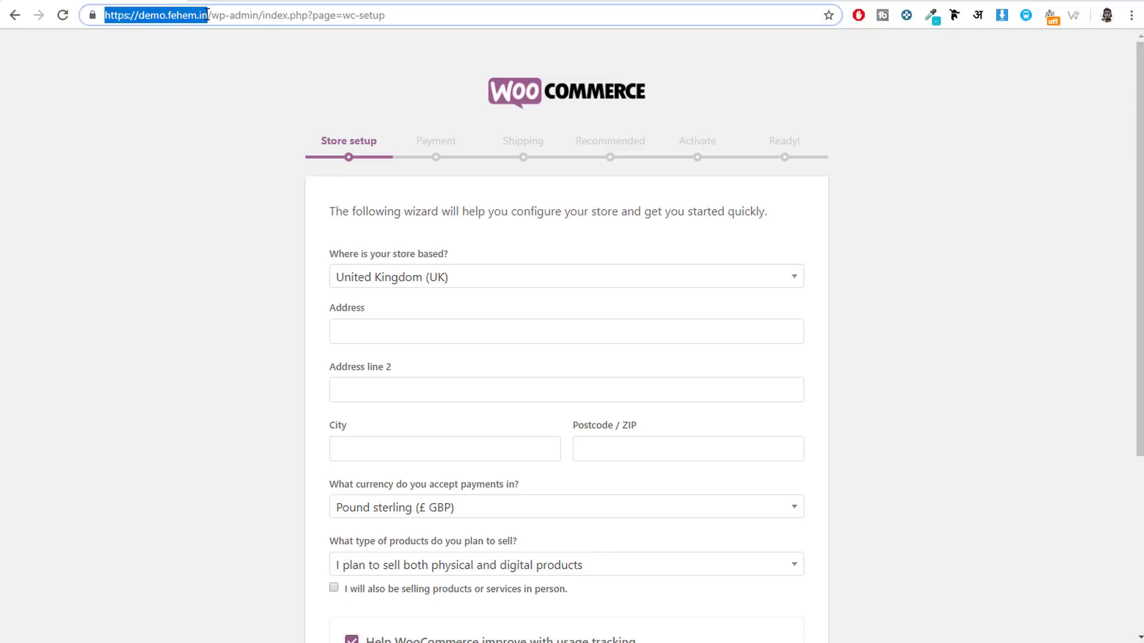
{"action": "left_click", "coordinate": [210, 14]}
{"action": "left_click_drag", "start_coordinate": [211, 14], "coordinate": [426, 12]}
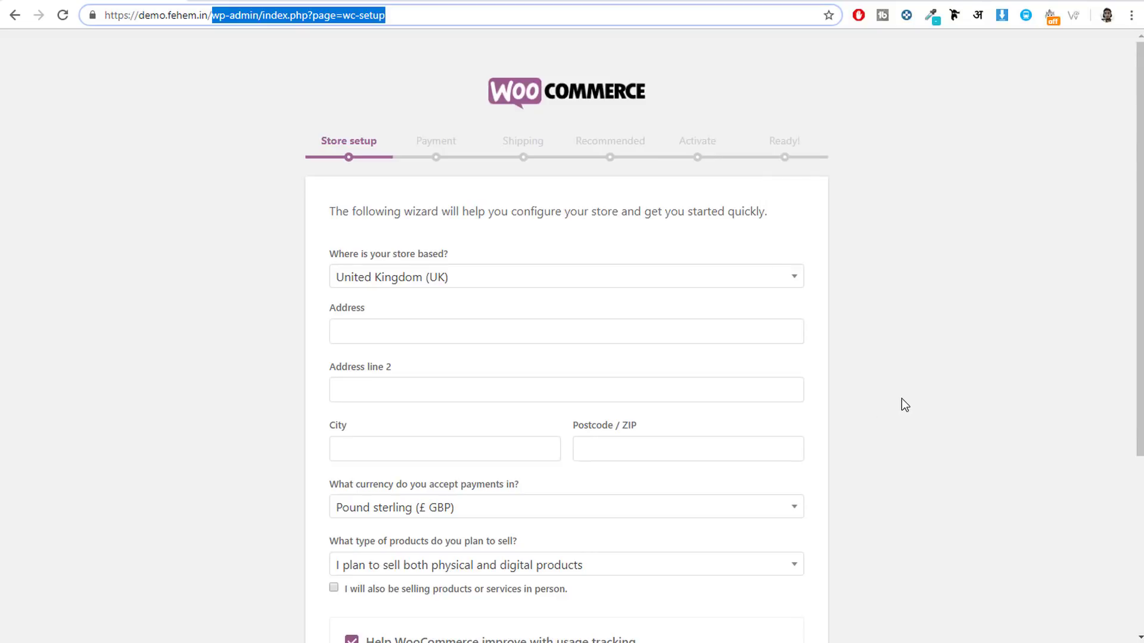
Set the country where the store is based to India
{"action": "scroll", "coordinate": [931, 319], "scroll_direction": "down", "scroll_amount": 4}
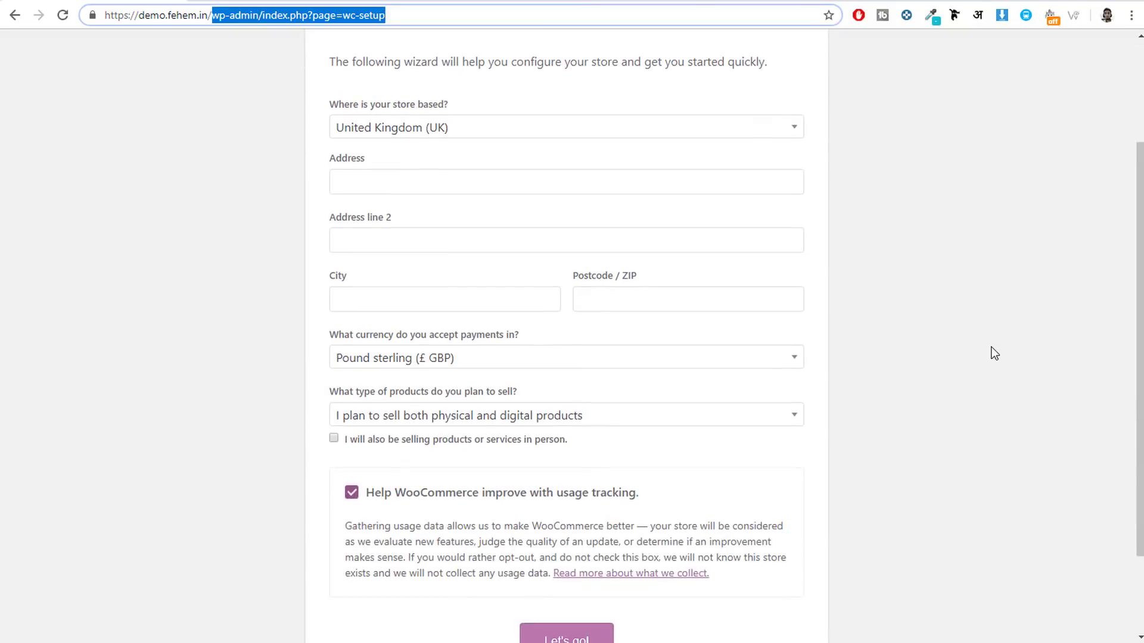
{"action": "scroll", "coordinate": [929, 250], "scroll_direction": "up", "scroll_amount": 3}
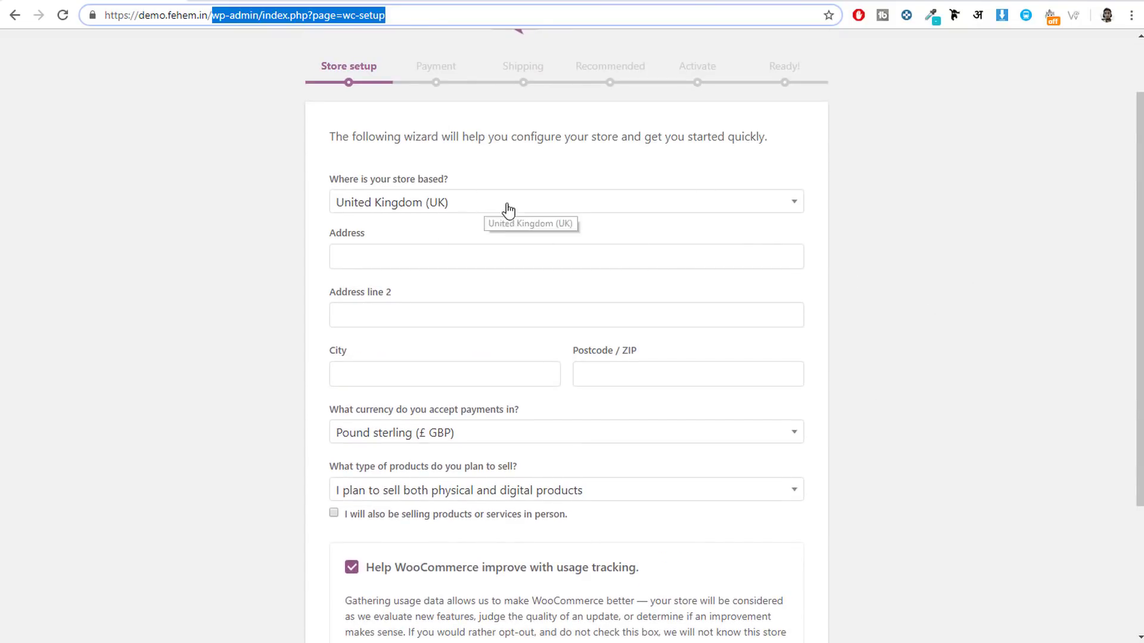
{"action": "left_click", "coordinate": [482, 205]}
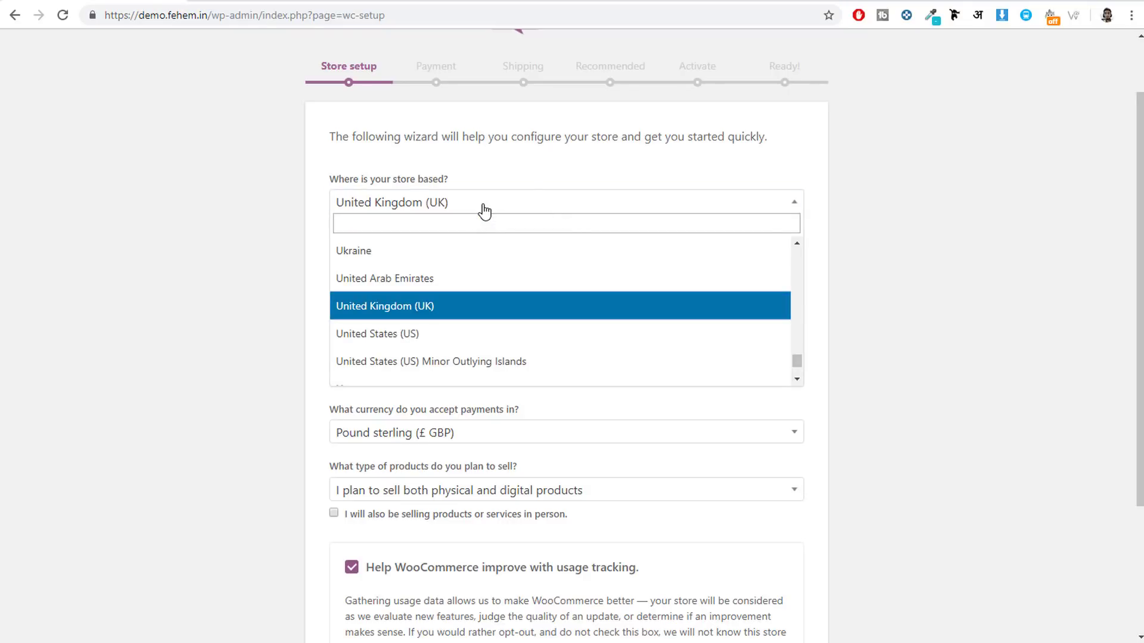
{"action": "type", "text": "indi"}
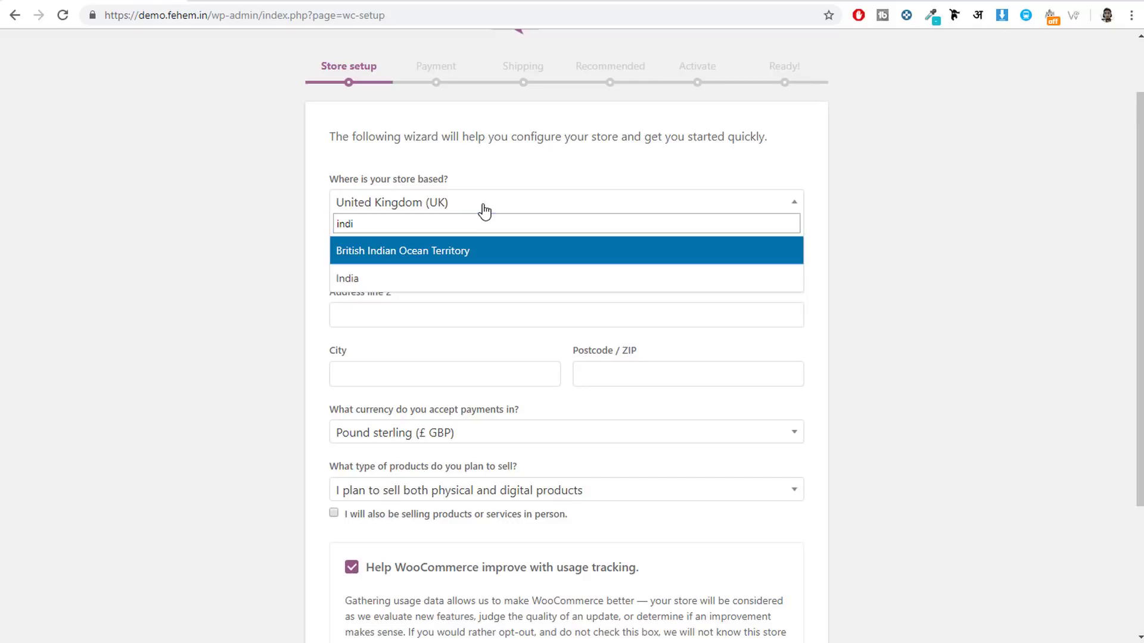
{"action": "left_click", "coordinate": [422, 284]}
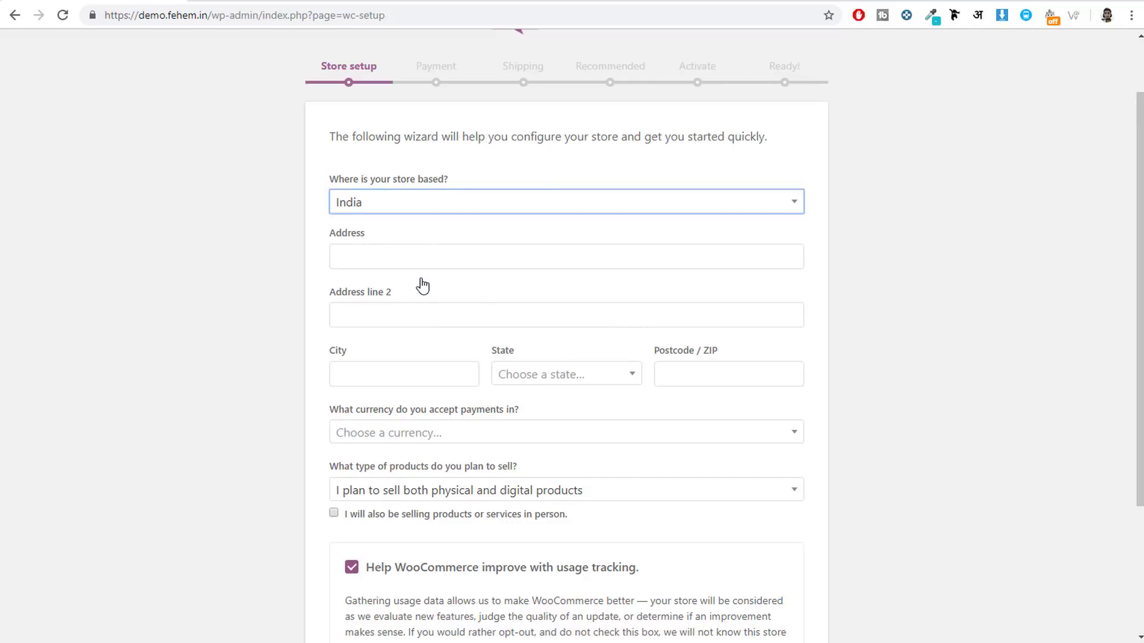
Fill in the store's address, city and postcode from the first saved address and choose Maharashtra as the state
{"action": "left_click", "coordinate": [382, 255]}
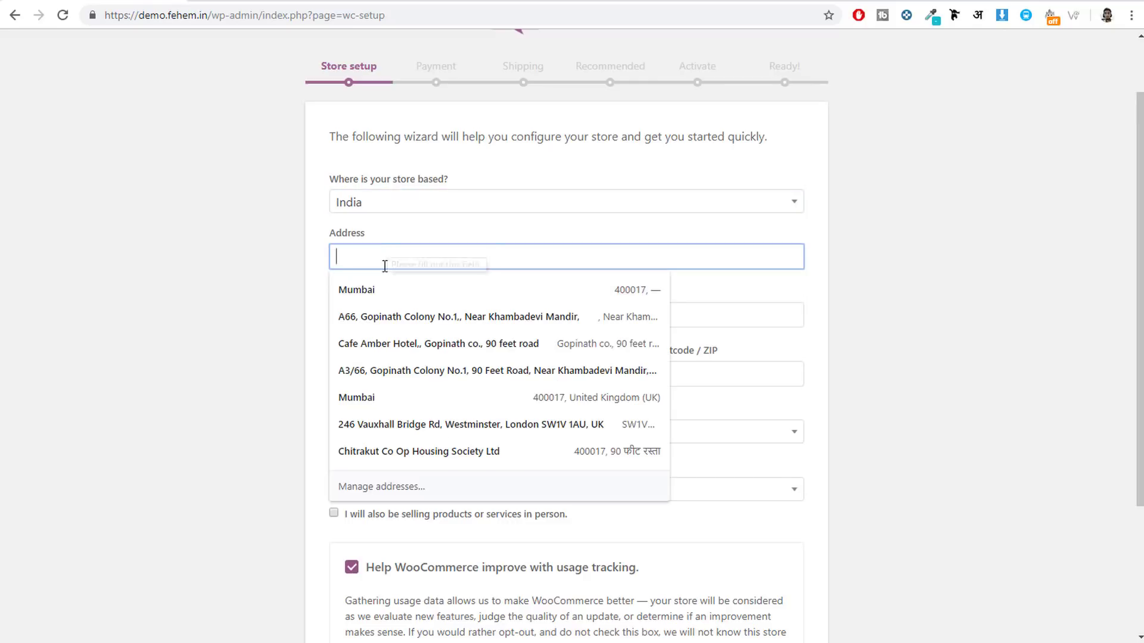
{"action": "left_click", "coordinate": [383, 288]}
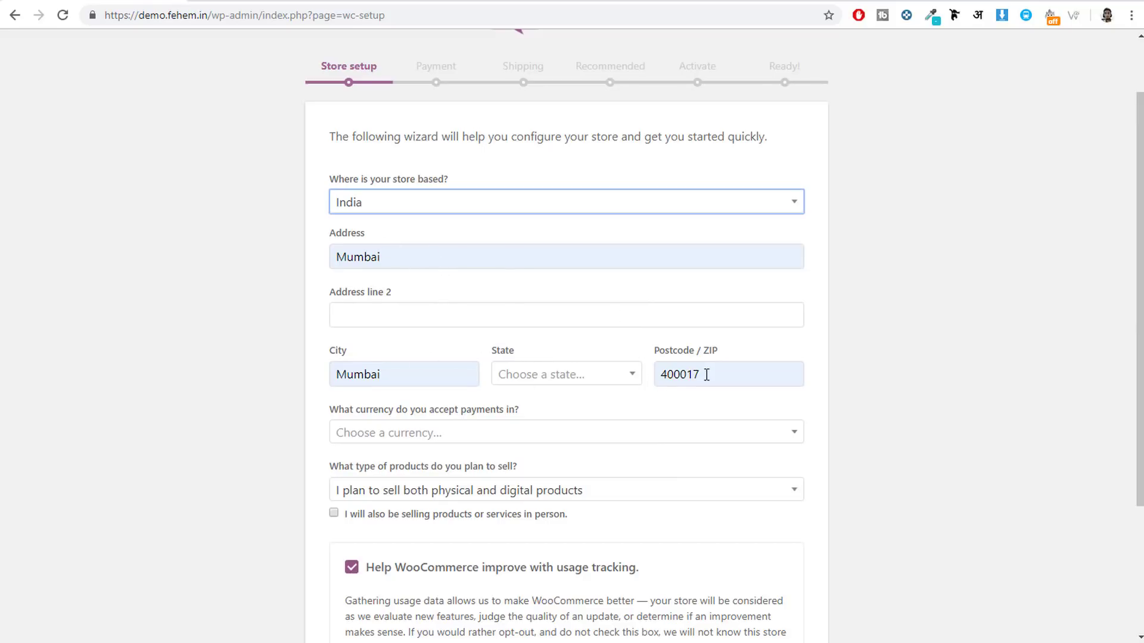
{"action": "left_click", "coordinate": [543, 383]}
{"action": "type", "text": "maha"}
{"action": "key", "text": "Return"}
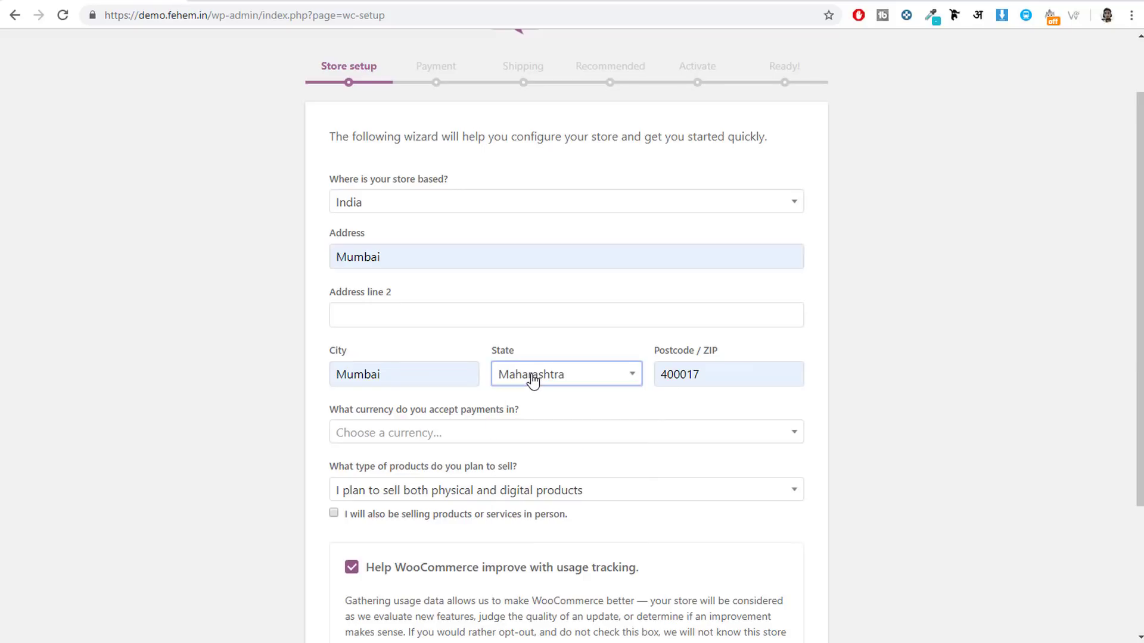
Set the store's payment currency to United States (US) dollar ($ USD) and submit the store setup page
{"action": "left_click", "coordinate": [498, 438]}
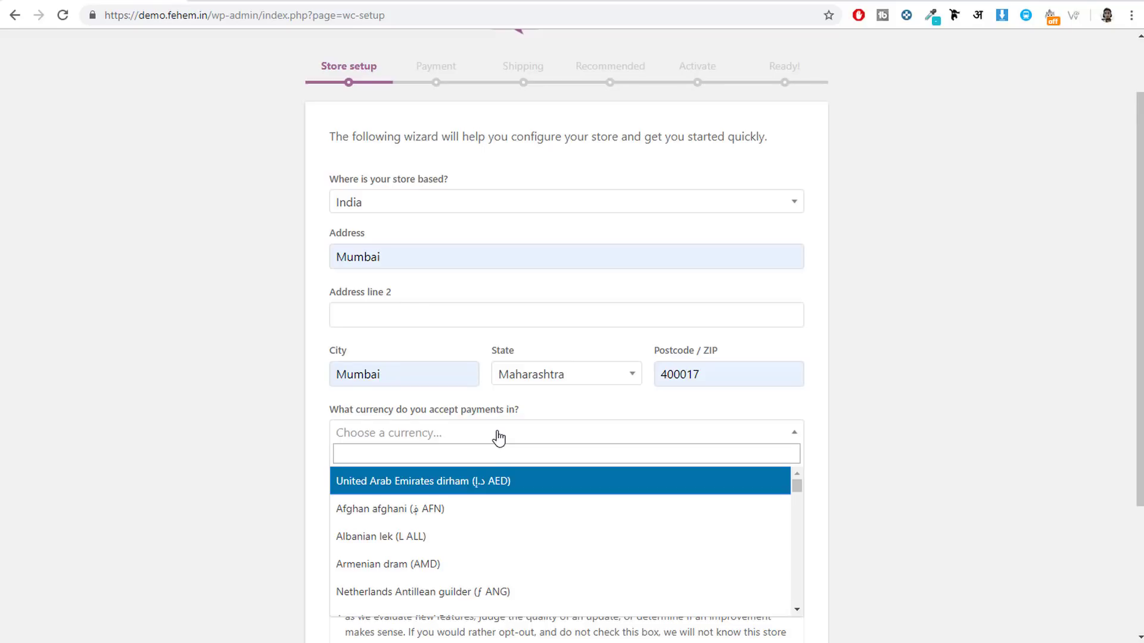
{"action": "type", "text": "usd"}
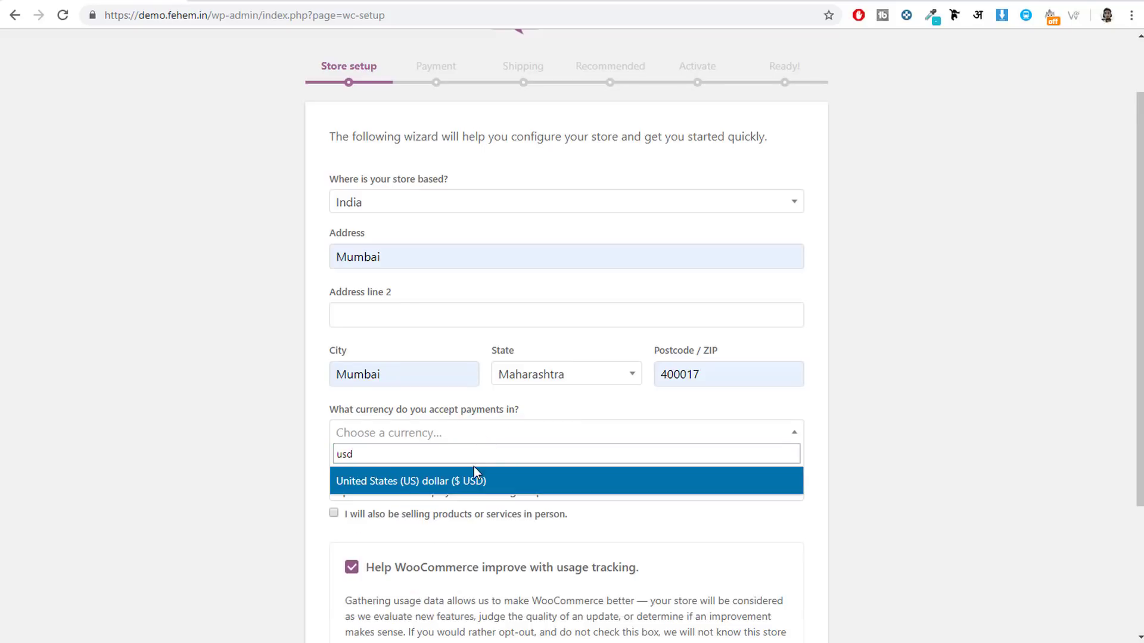
{"action": "left_click", "coordinate": [448, 487]}
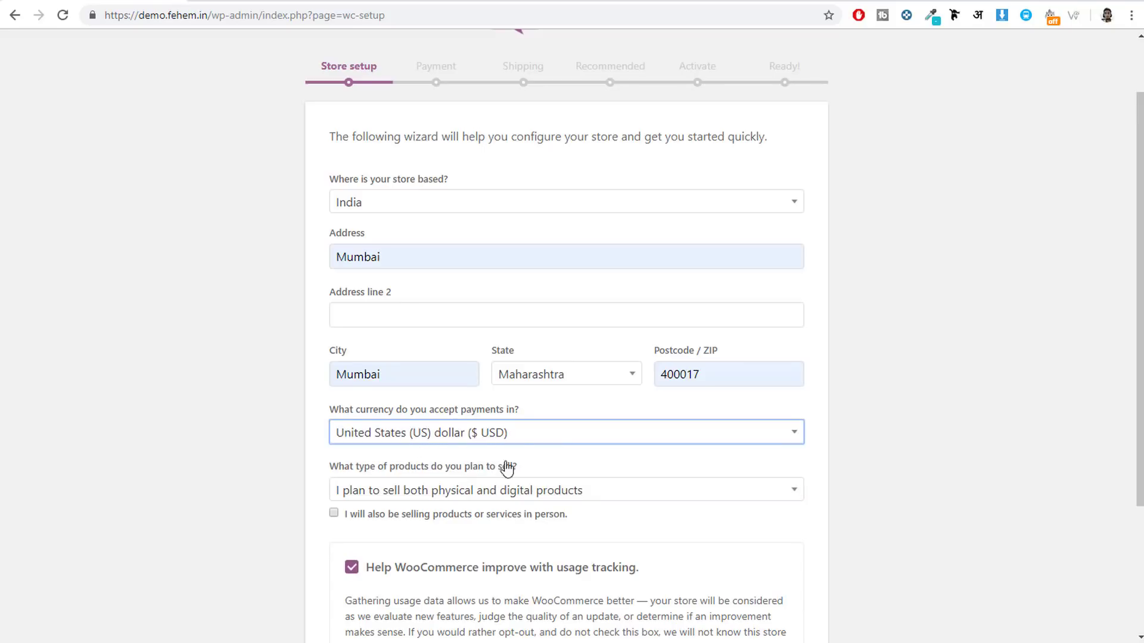
{"action": "scroll", "coordinate": [947, 522], "scroll_direction": "down", "scroll_amount": 2}
{"action": "scroll", "coordinate": [947, 522], "scroll_direction": "down", "scroll_amount": 2}
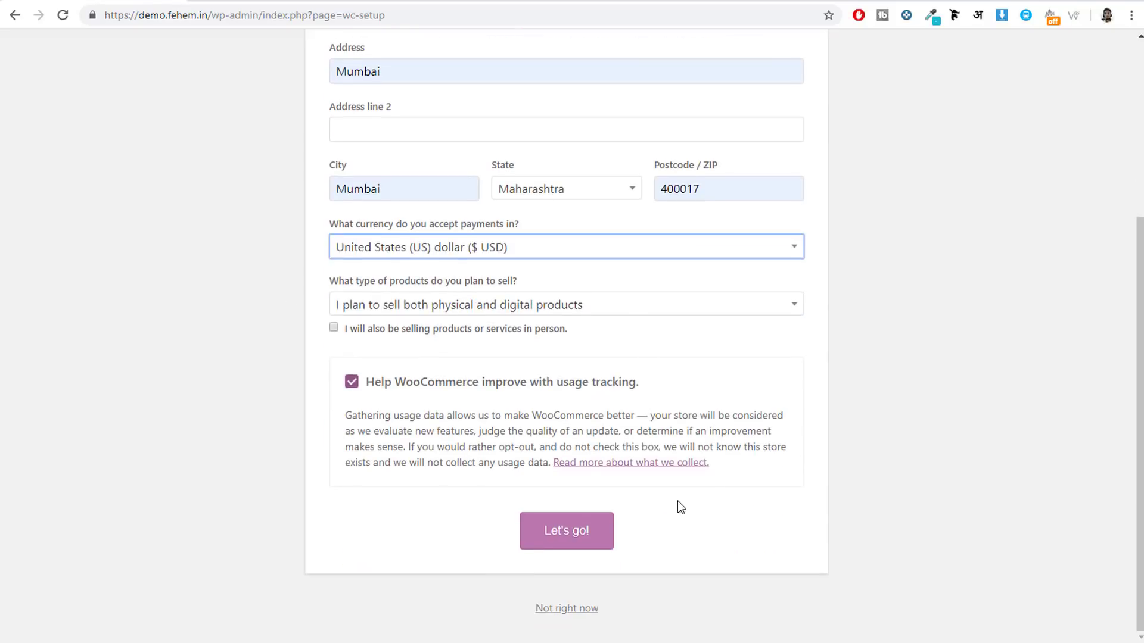
{"action": "left_click", "coordinate": [576, 541]}
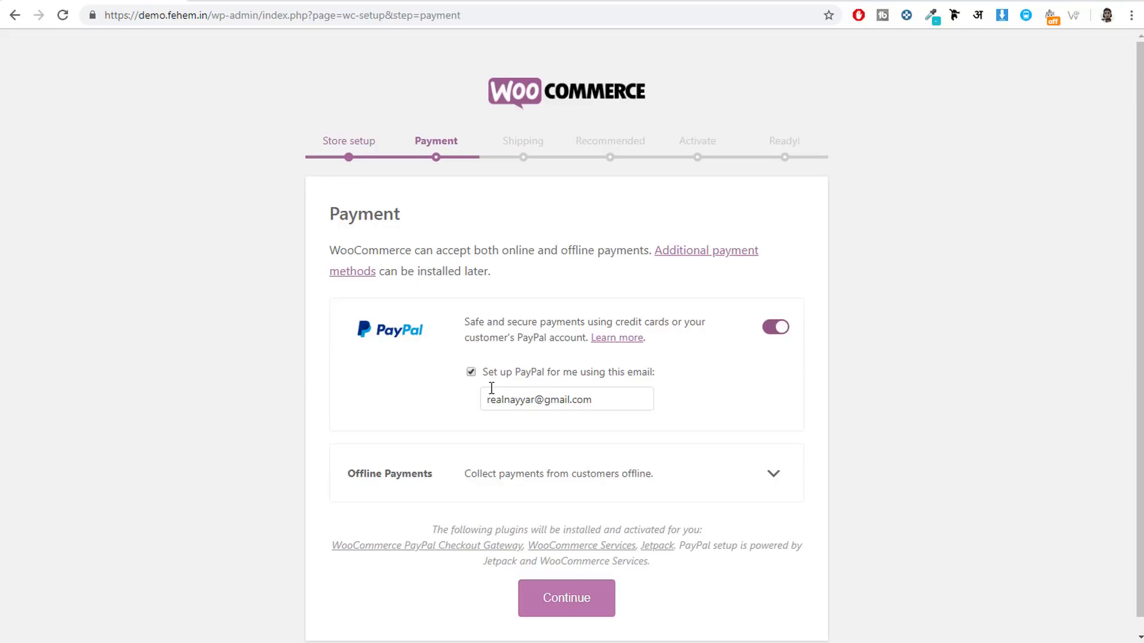
Accept the default payment setup and turn off shipping for India and for locations not covered by other zones
{"action": "left_click", "coordinate": [597, 594]}
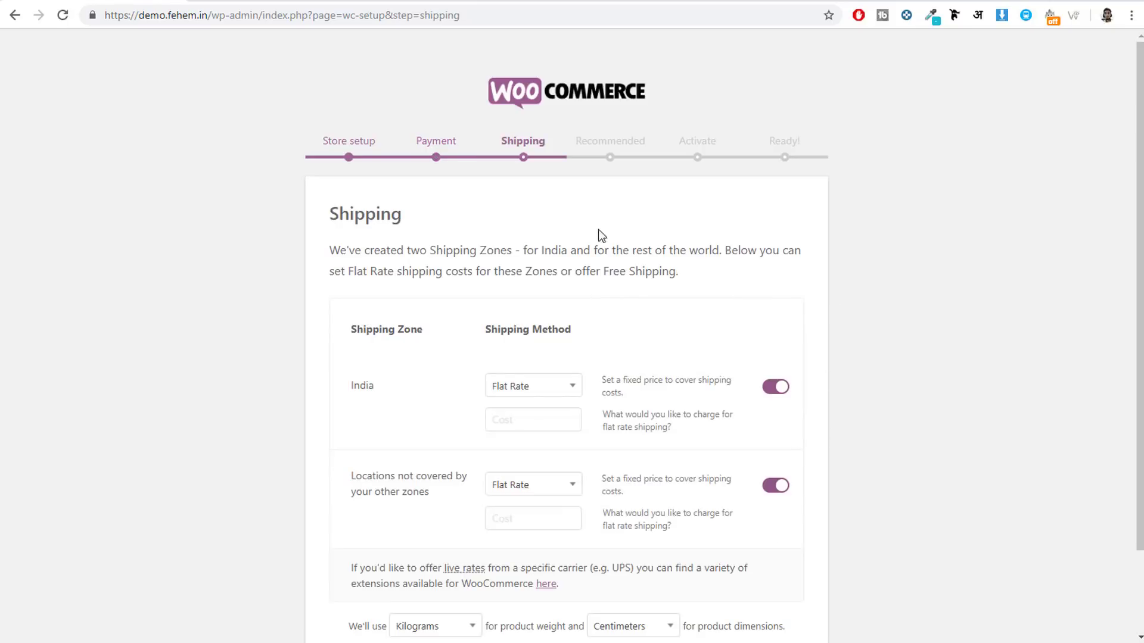
{"action": "scroll", "coordinate": [700, 392], "scroll_direction": "down", "scroll_amount": 2}
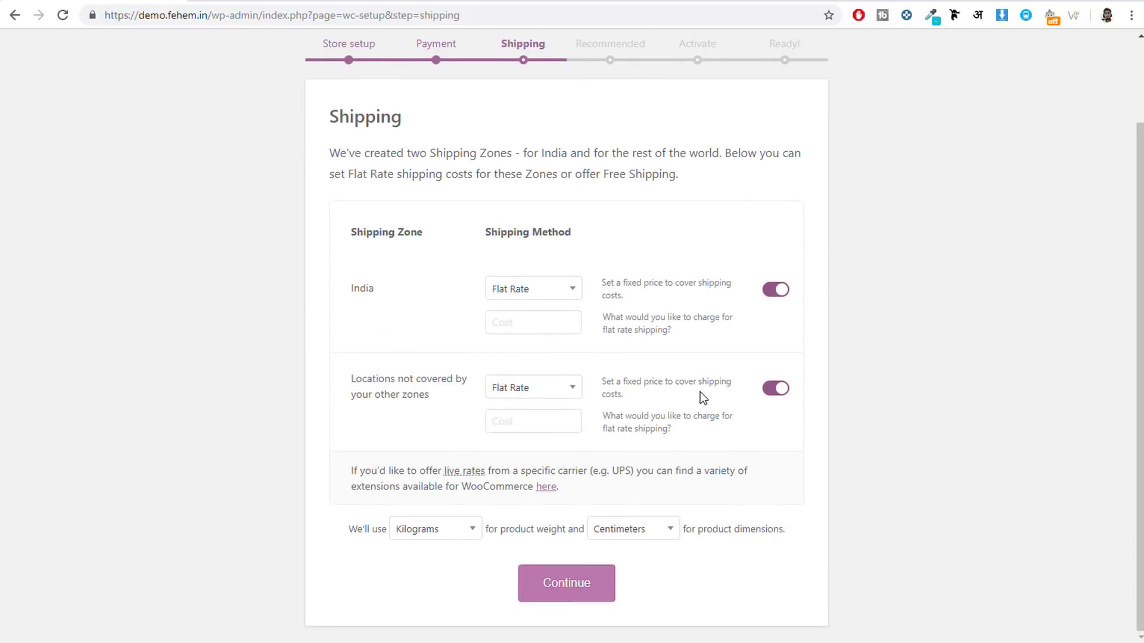
{"action": "left_click", "coordinate": [772, 290]}
{"action": "left_click", "coordinate": [779, 388]}
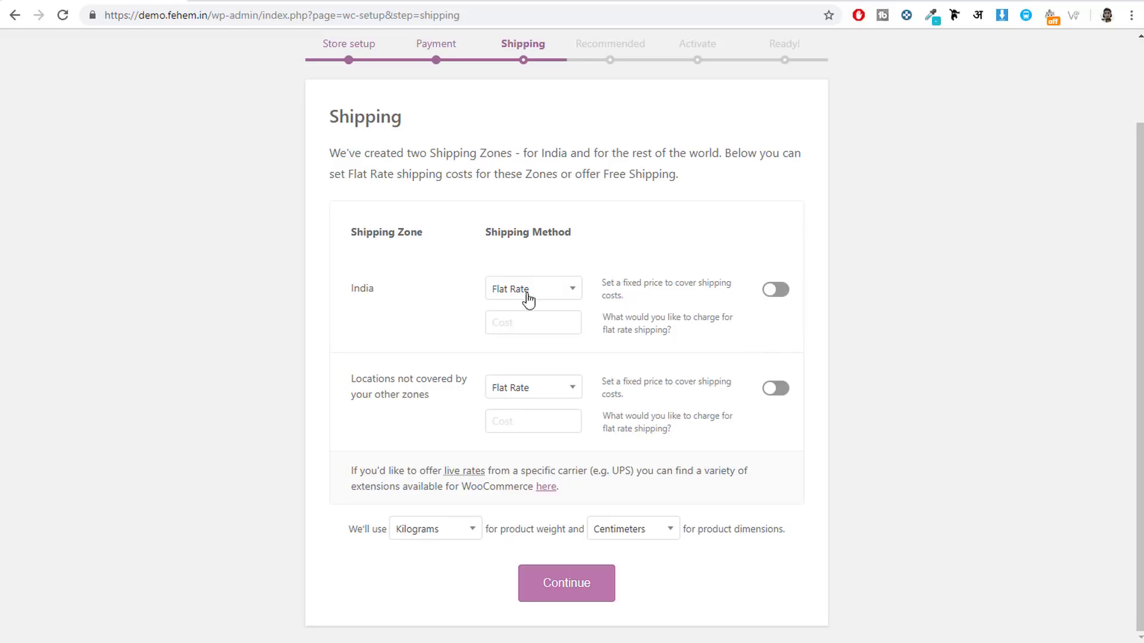
Set the product weight unit to Grams and the dimension unit to Centimeters, and submit the shipping page
{"action": "left_click", "coordinate": [442, 529]}
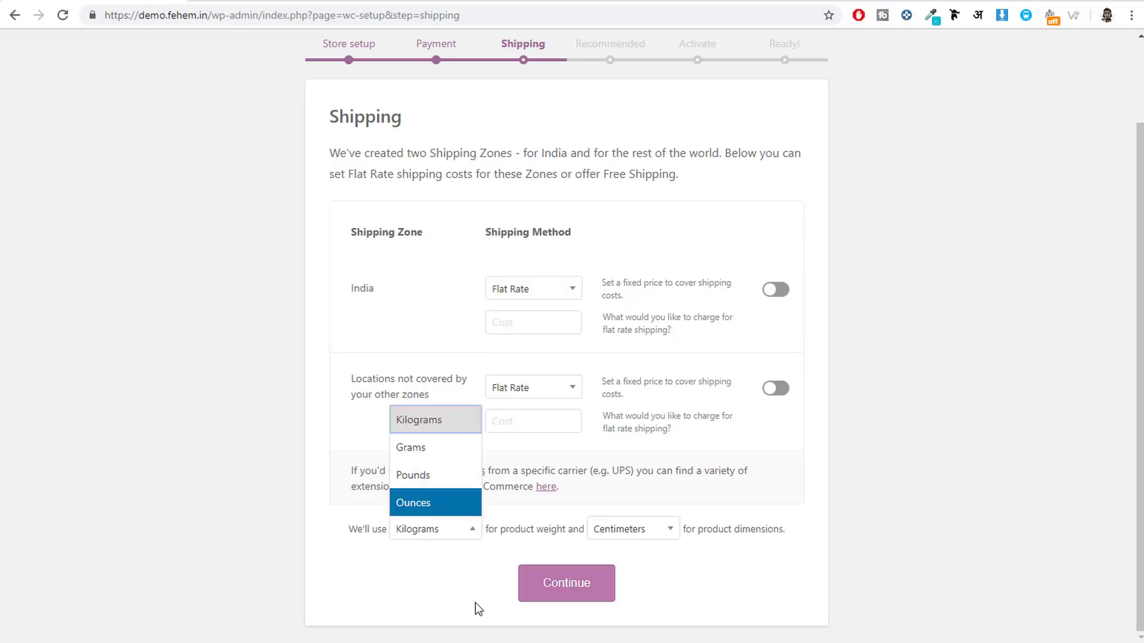
{"action": "left_click", "coordinate": [475, 605]}
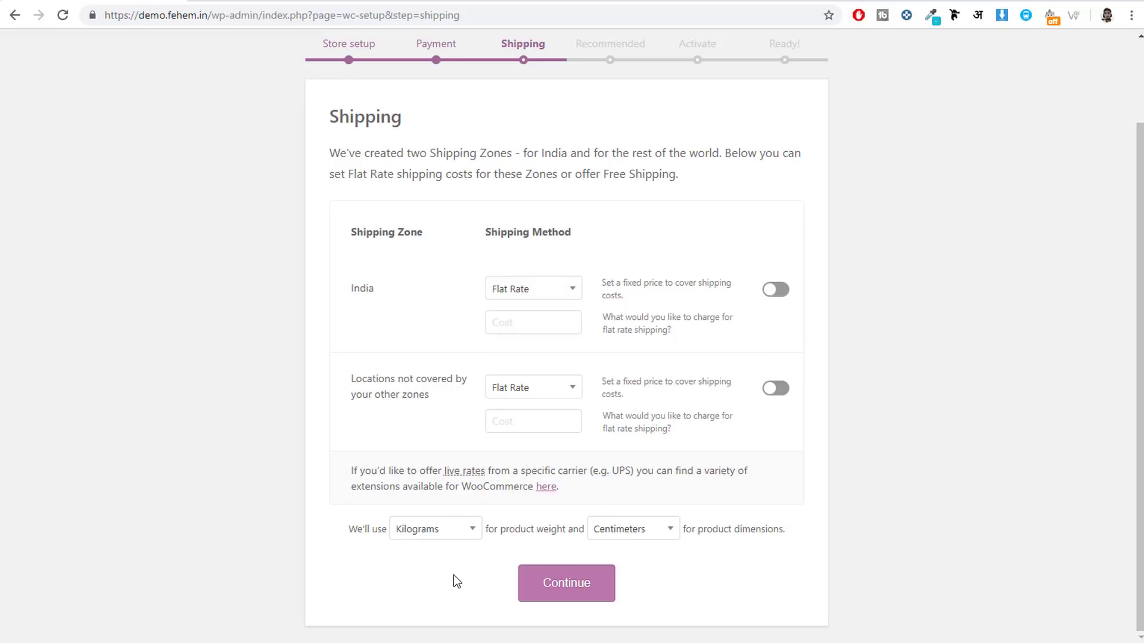
{"action": "left_click", "coordinate": [444, 531]}
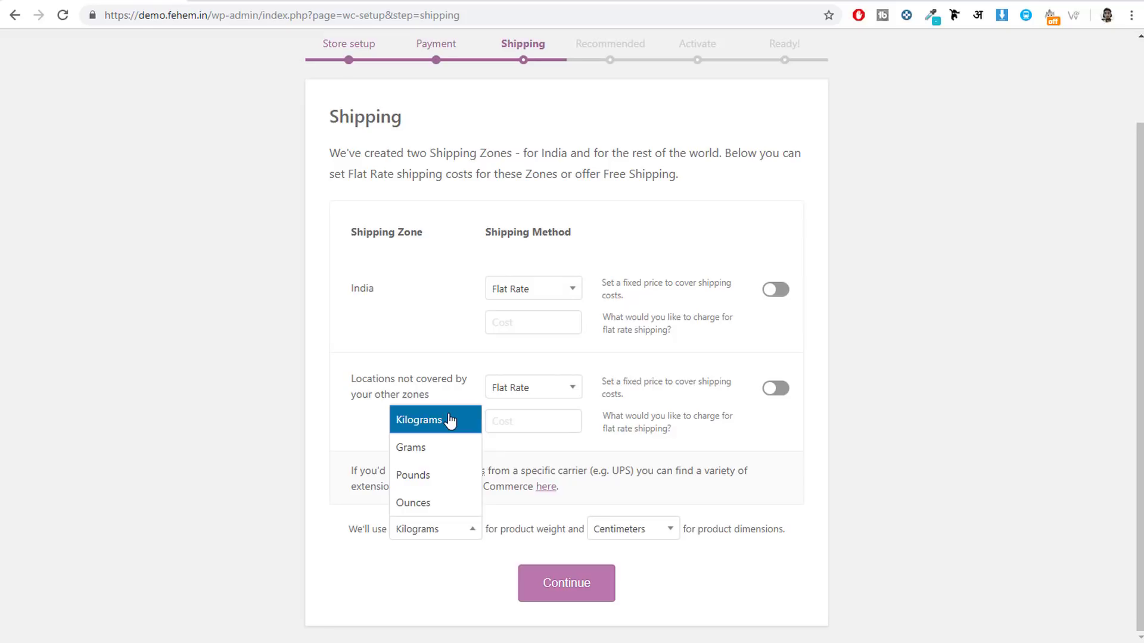
{"action": "left_click", "coordinate": [443, 459]}
{"action": "left_click", "coordinate": [643, 538]}
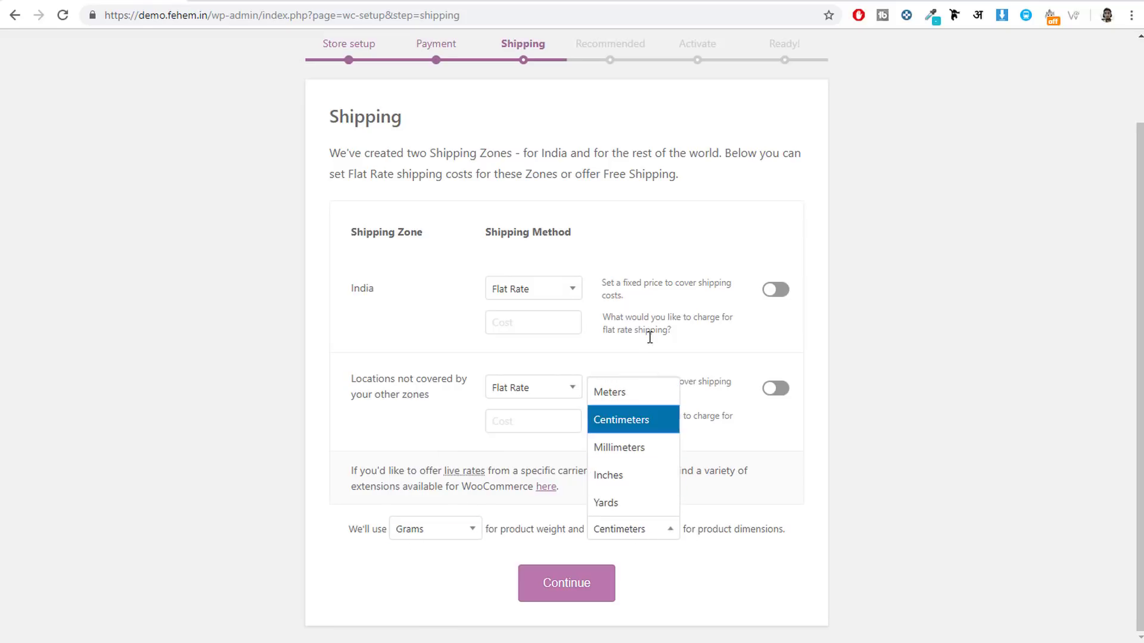
{"action": "left_click", "coordinate": [634, 416]}
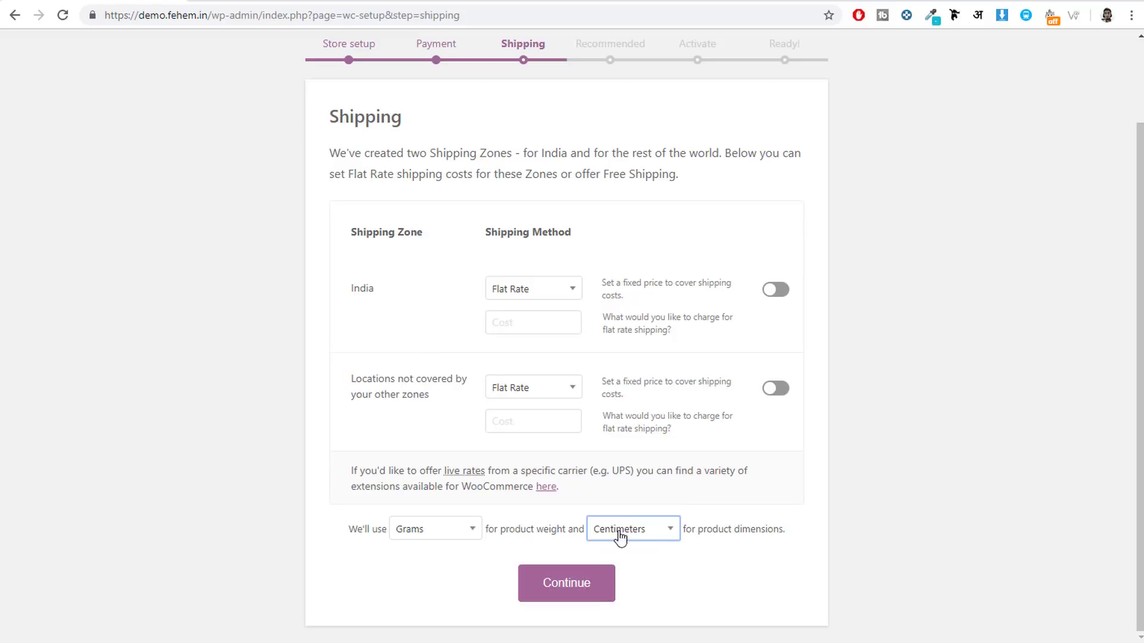
{"action": "left_click", "coordinate": [574, 592]}
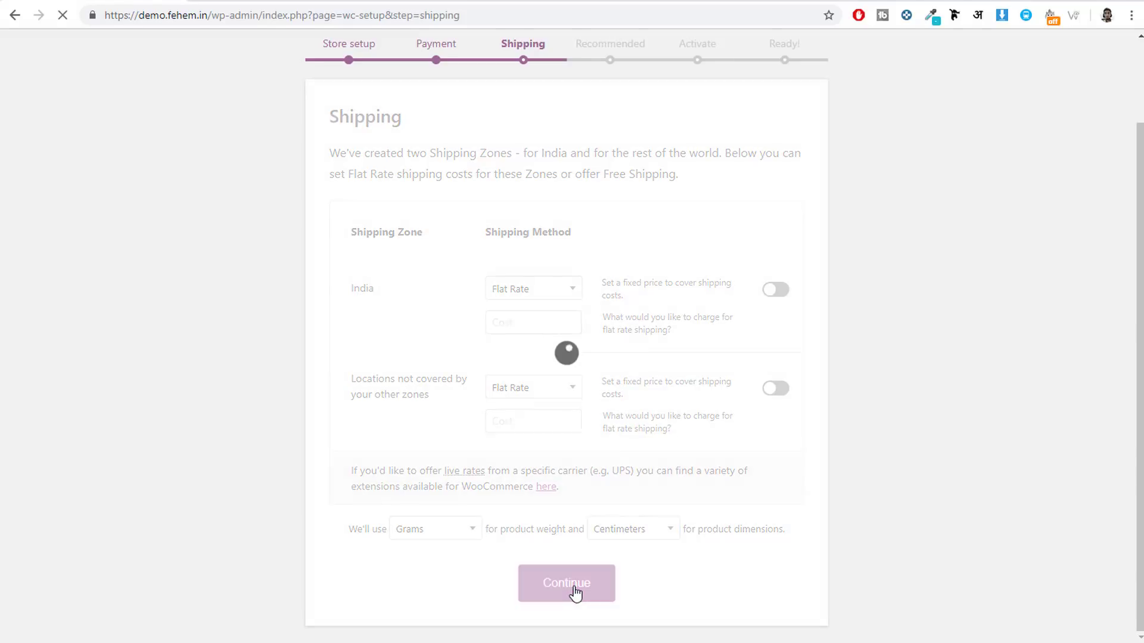
Skip the setup step that recommends the Storefront theme, Mailchimp and Facebook
{"action": "scroll", "coordinate": [917, 432], "scroll_direction": "down", "scroll_amount": 2}
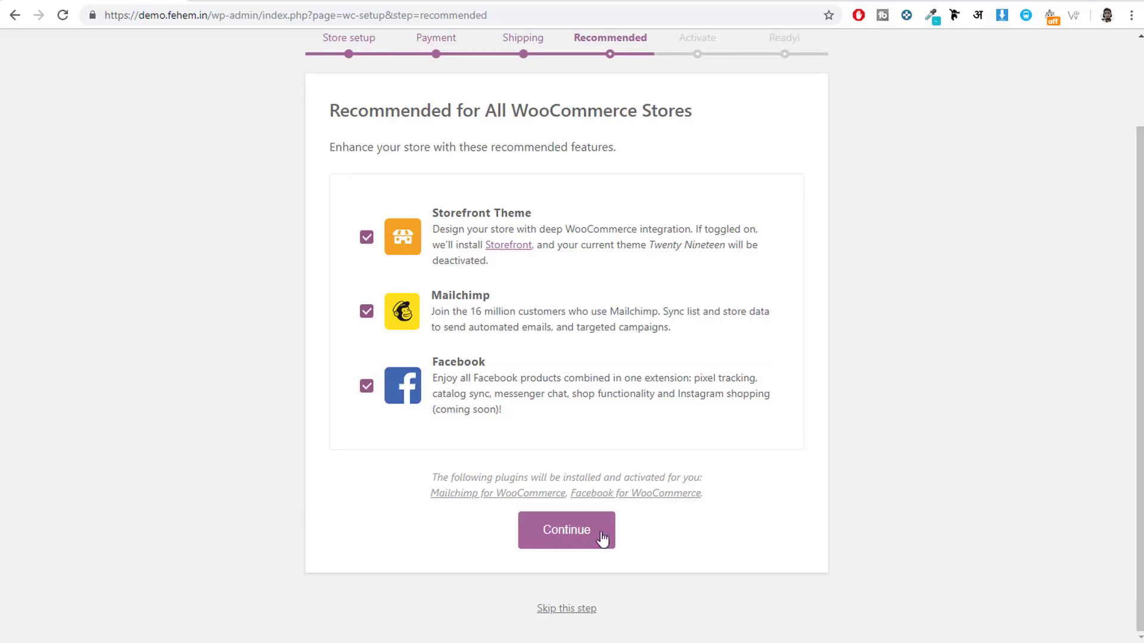
{"action": "left_click", "coordinate": [584, 611]}
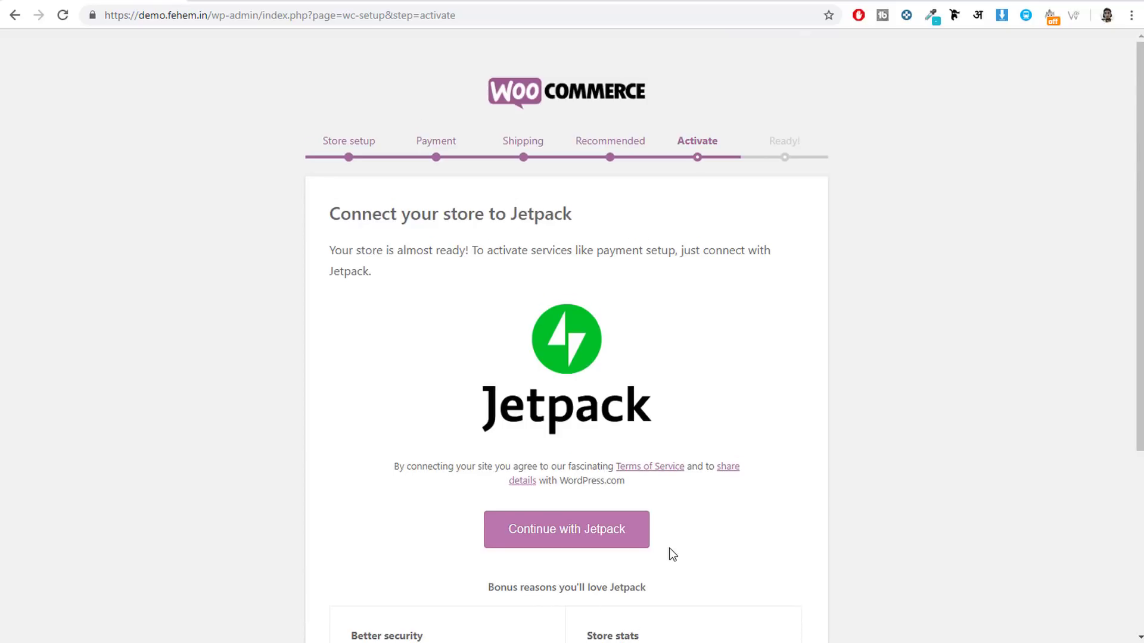
{"action": "scroll", "coordinate": [394, 274], "scroll_direction": "down", "scroll_amount": 3}
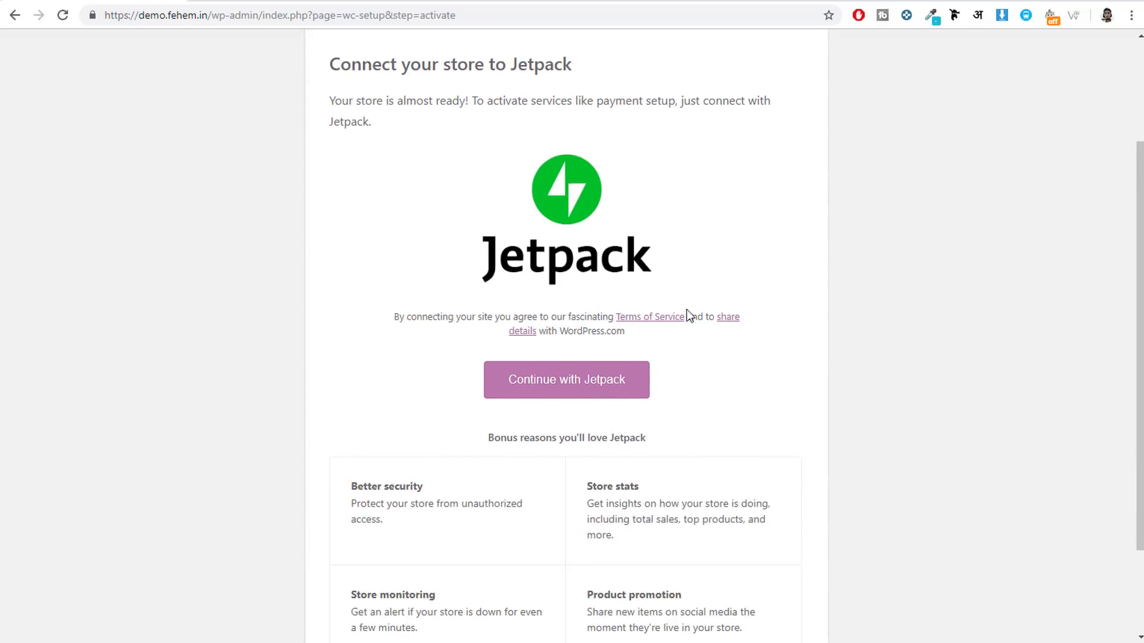
Skip connecting the store to Jetpack and leave the completed setup wizard for the site's dashboard
{"action": "scroll", "coordinate": [639, 608], "scroll_direction": "down", "scroll_amount": 2}
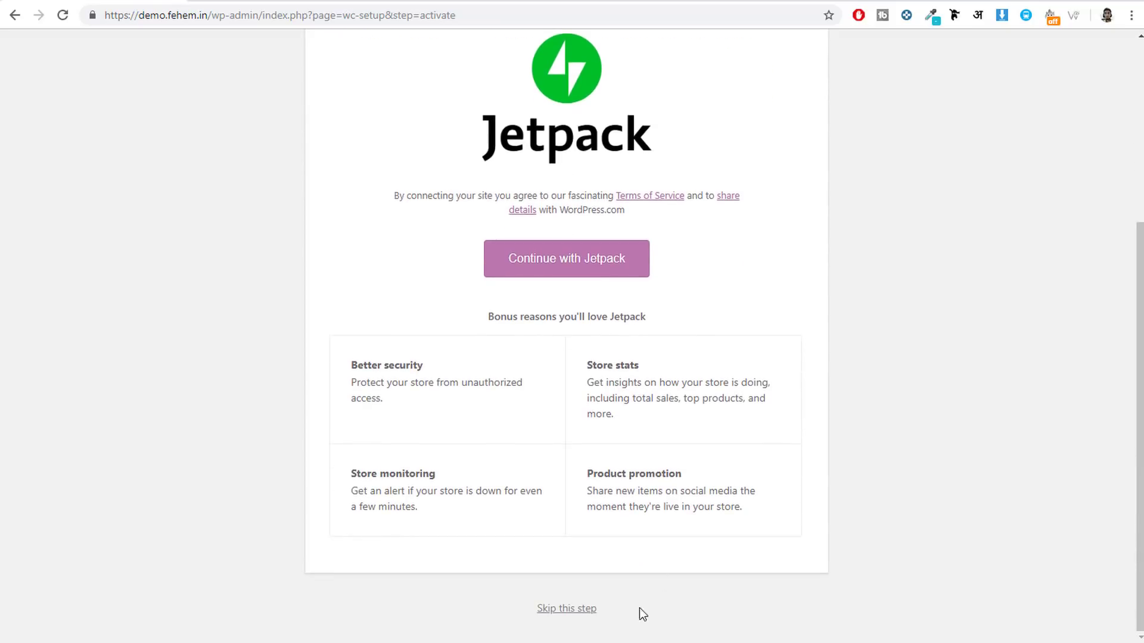
{"action": "left_click", "coordinate": [552, 613]}
{"action": "scroll", "coordinate": [639, 599], "scroll_direction": "down", "scroll_amount": 2}
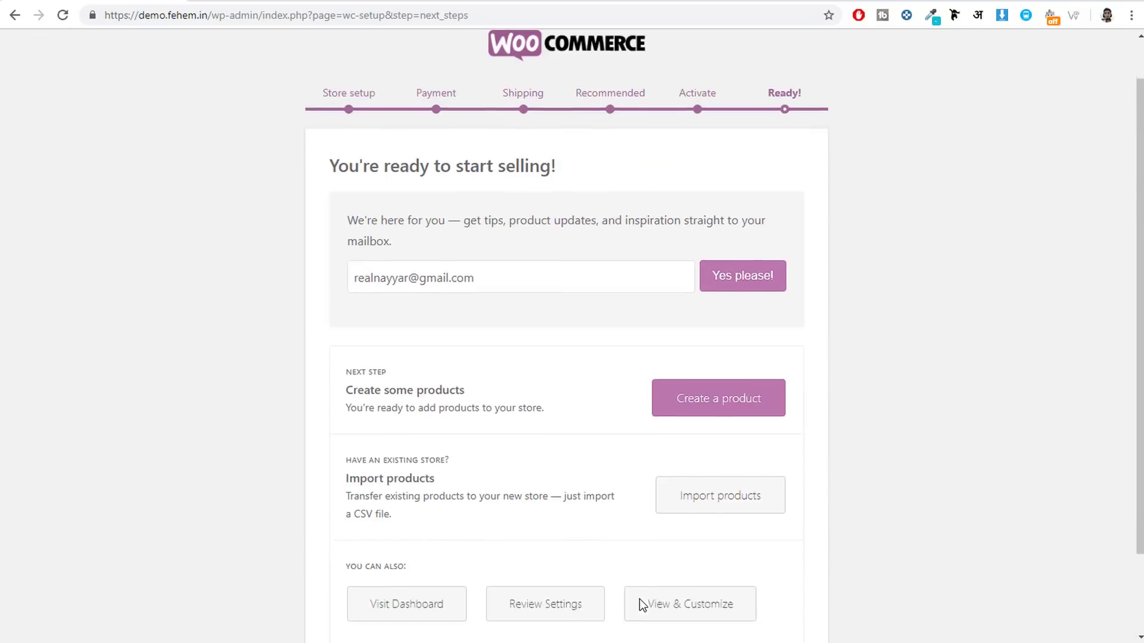
{"action": "scroll", "coordinate": [651, 385], "scroll_direction": "up", "scroll_amount": 3}
{"action": "scroll", "coordinate": [663, 382], "scroll_direction": "down", "scroll_amount": 3}
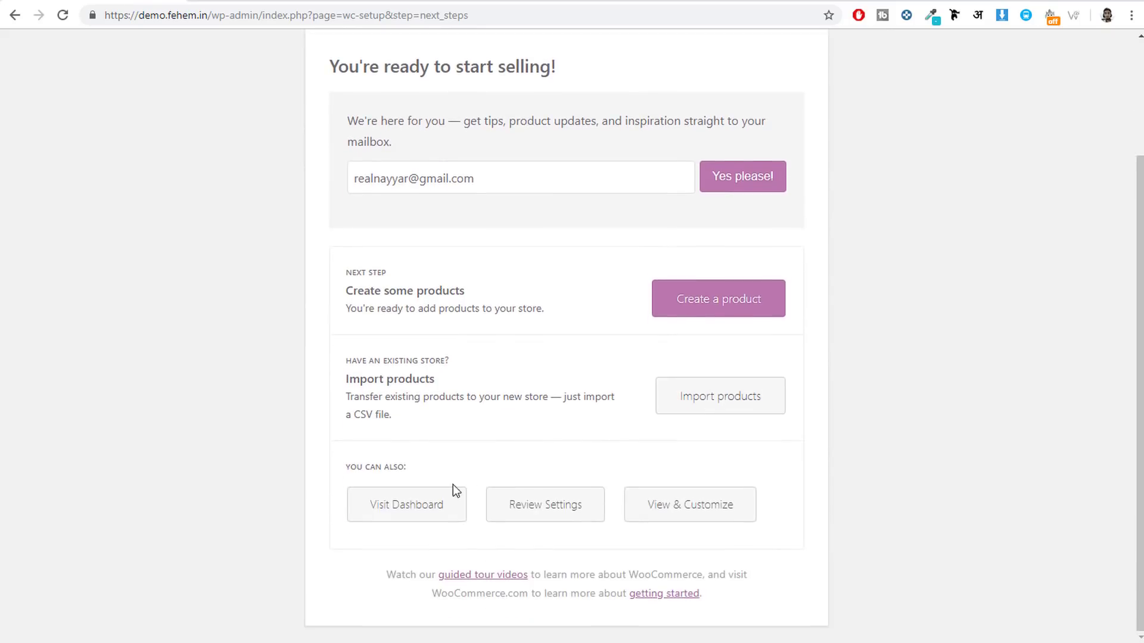
{"action": "left_click", "coordinate": [396, 507]}
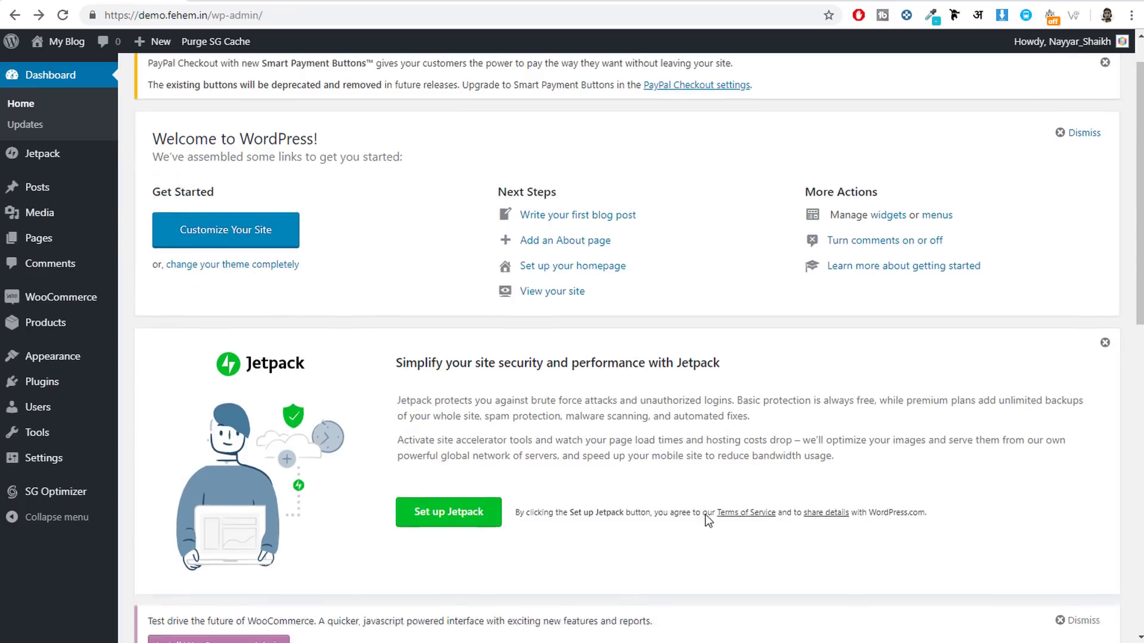
Deactivate the Jetpack by WordPress.com plugin and delete it together with its data
{"action": "scroll", "coordinate": [707, 521], "scroll_direction": "down", "scroll_amount": 2}
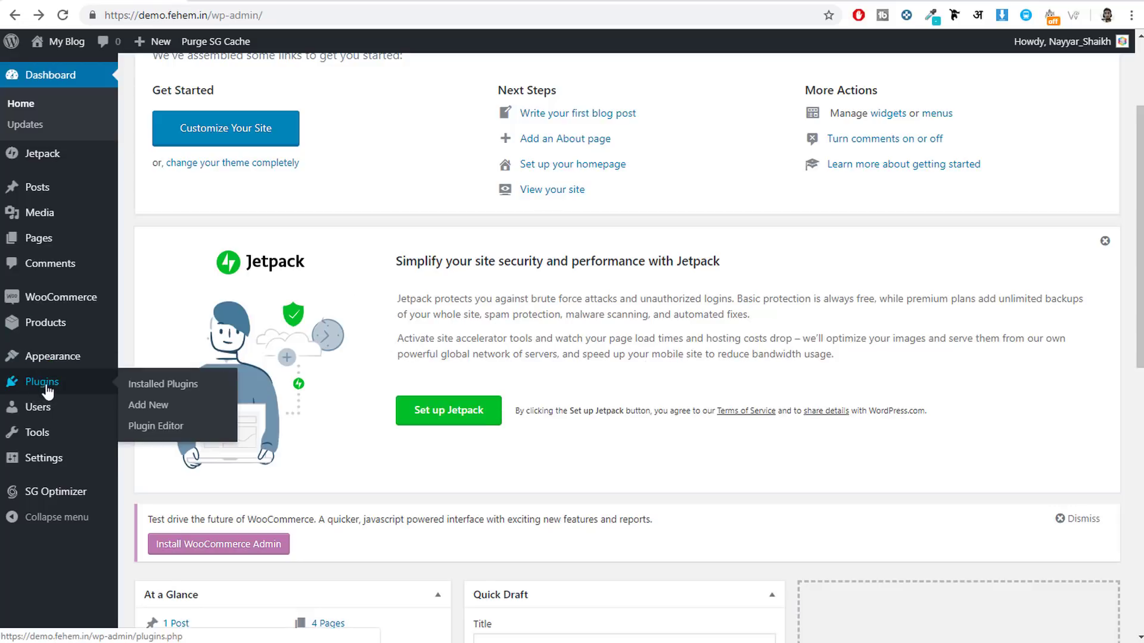
{"action": "left_click", "coordinate": [71, 387]}
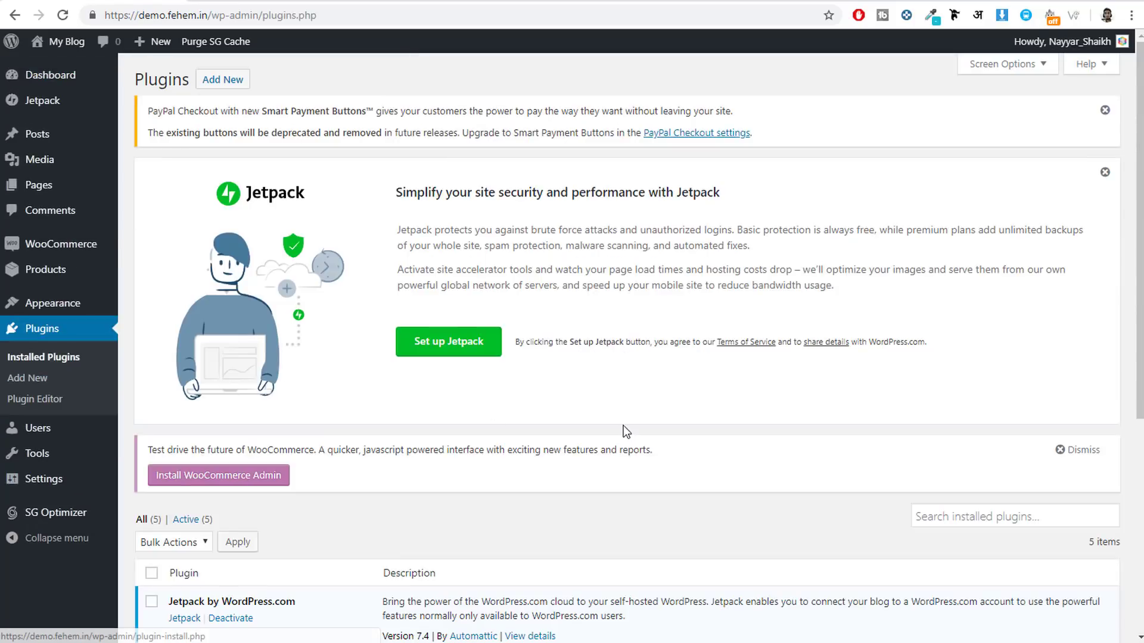
{"action": "scroll", "coordinate": [675, 431], "scroll_direction": "down", "scroll_amount": 2}
{"action": "scroll", "coordinate": [256, 451], "scroll_direction": "down", "scroll_amount": 1}
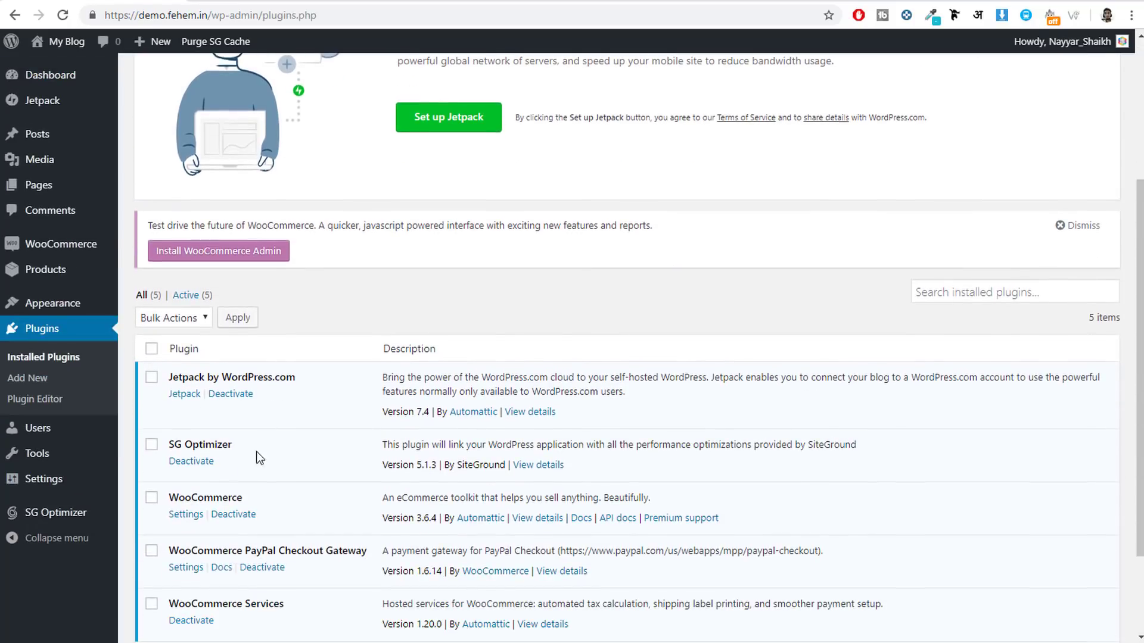
{"action": "left_click", "coordinate": [230, 395]}
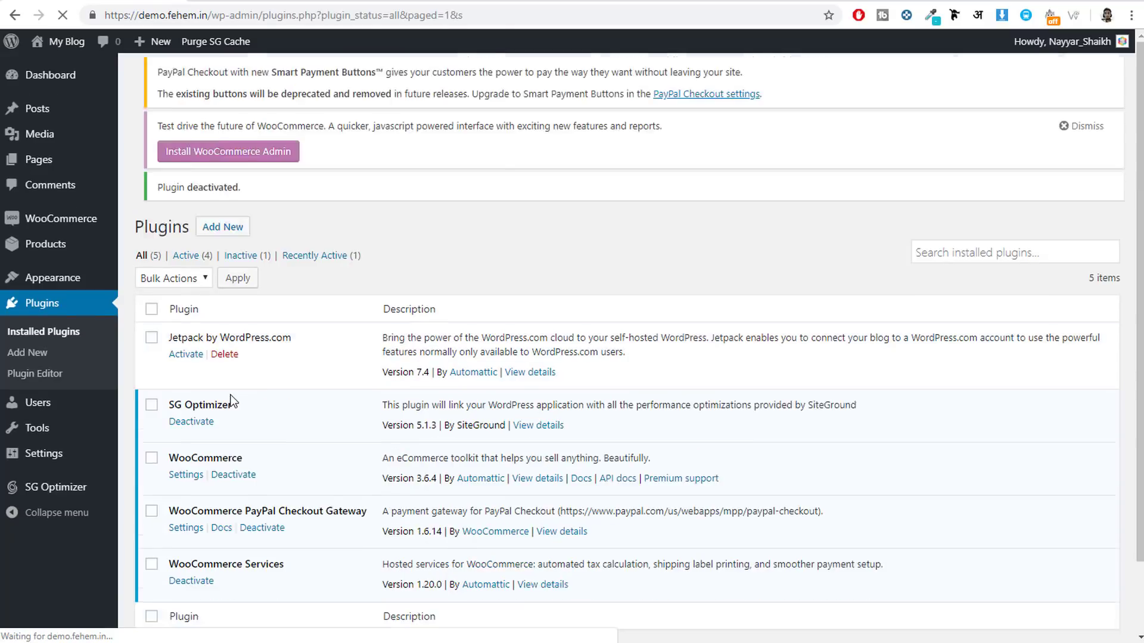
{"action": "left_click", "coordinate": [224, 380]}
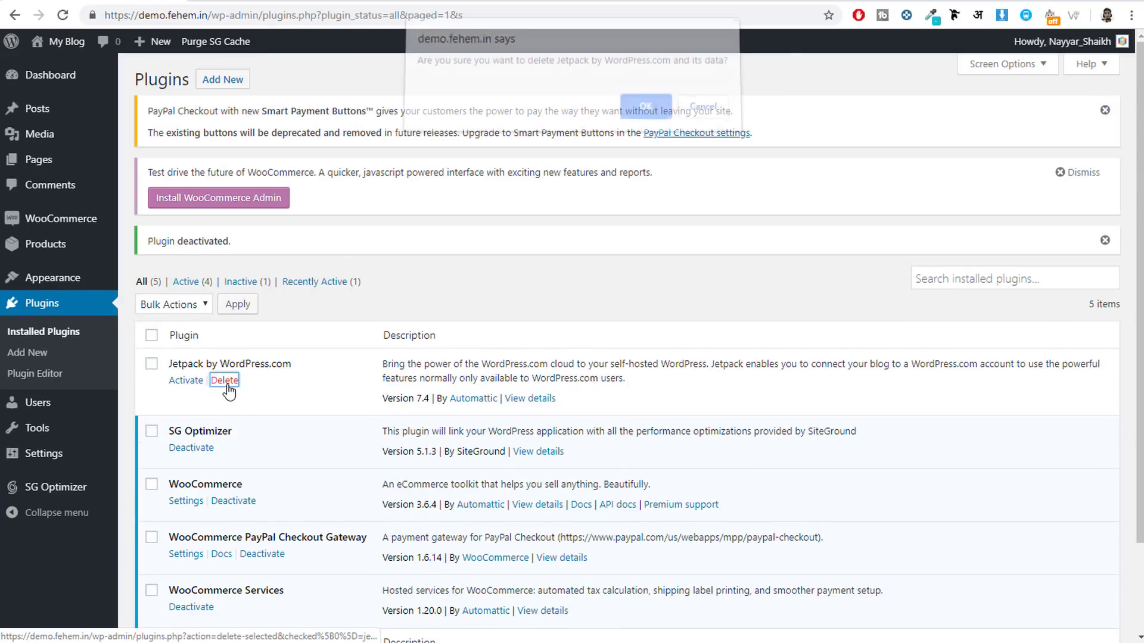
{"action": "left_click", "coordinate": [638, 114]}
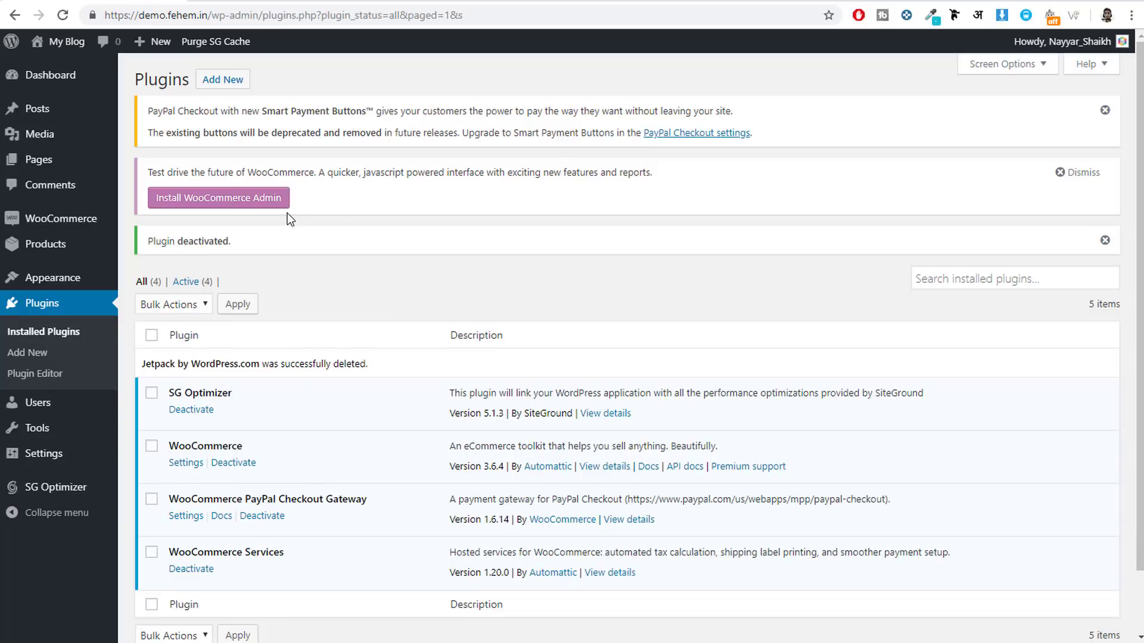
Install the WooCommerce Admin plugin offered in the notice and activate it
{"action": "left_click_drag", "start_coordinate": [158, 171], "coordinate": [660, 174]}
{"action": "left_click", "coordinate": [659, 174]}
{"action": "mouse_move", "coordinate": [70, 222]}
{"action": "left_click", "coordinate": [204, 204]}
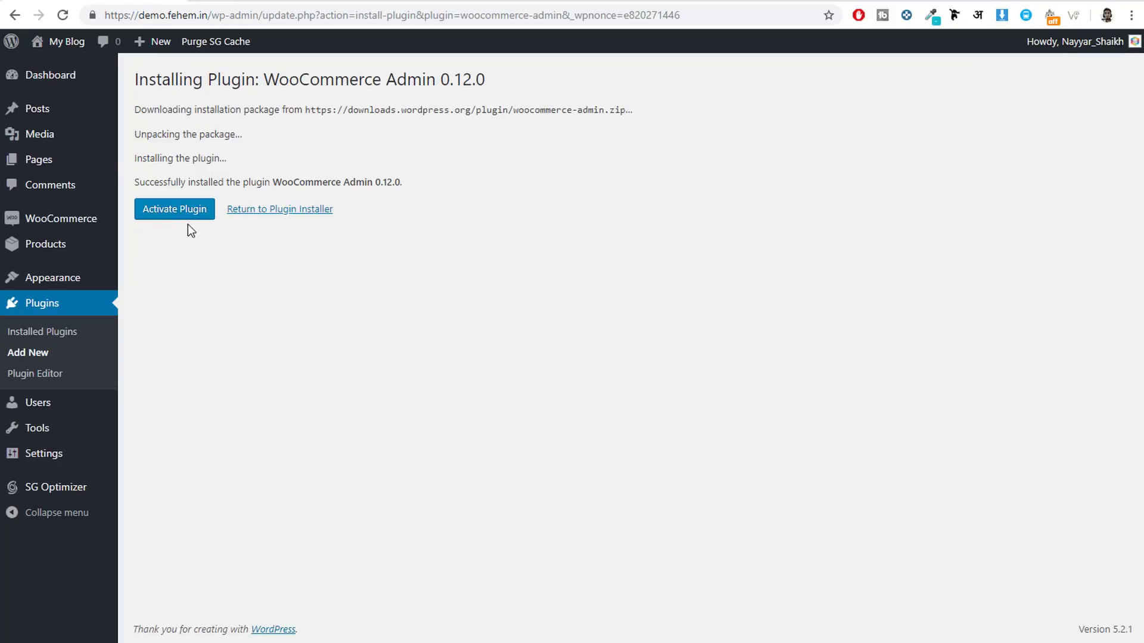
{"action": "left_click", "coordinate": [177, 222]}
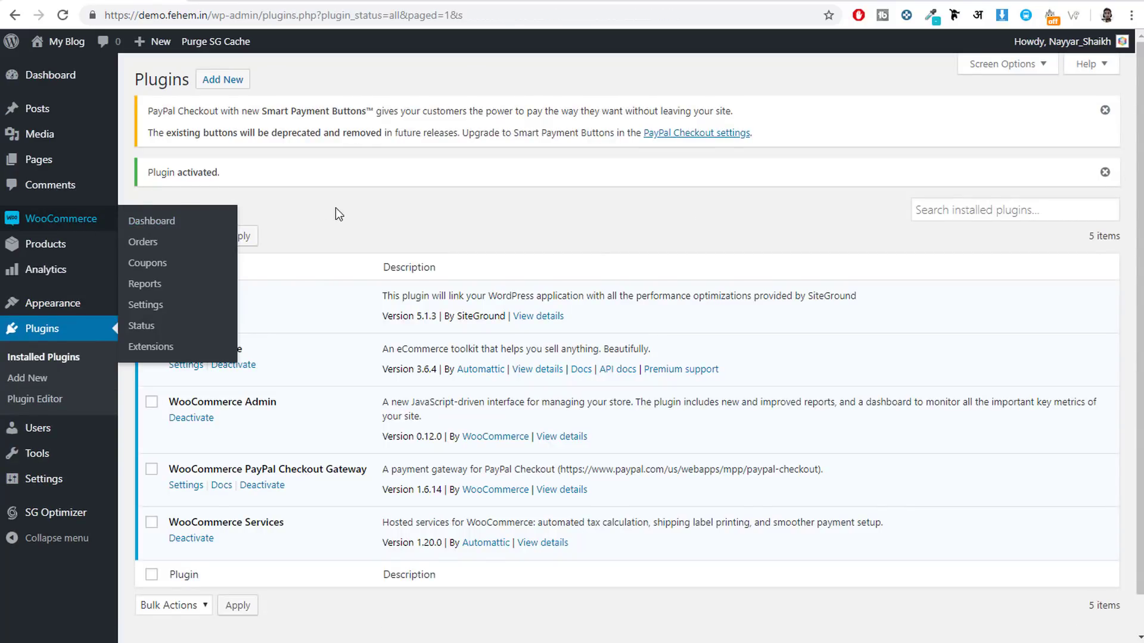
View the site's list of pages and open the general WooCommerce settings
{"action": "left_click", "coordinate": [71, 159]}
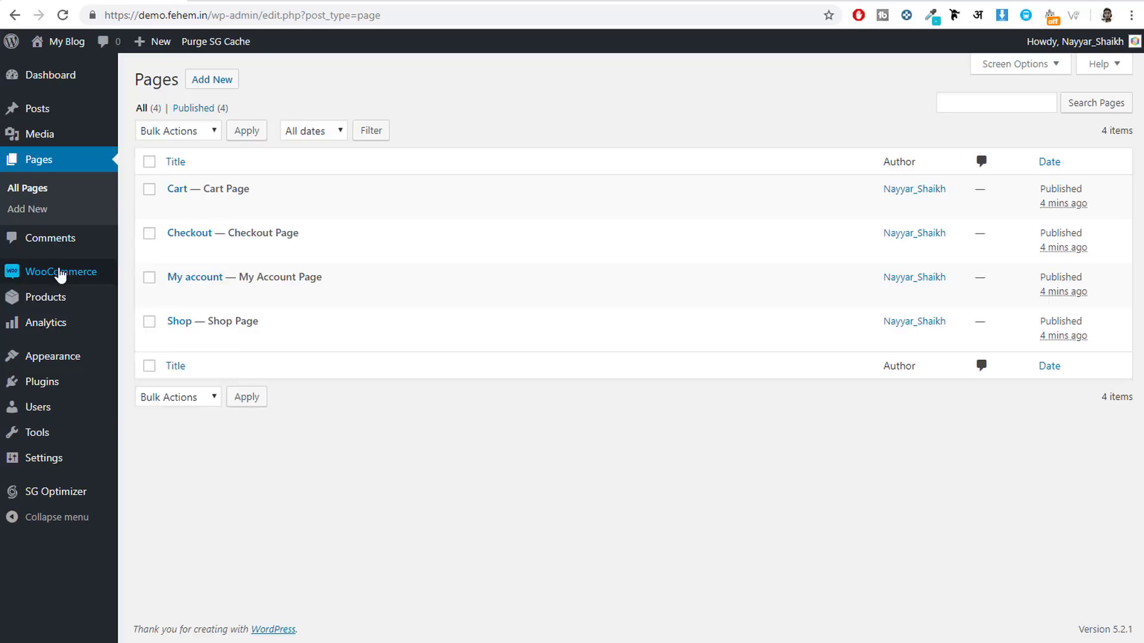
{"action": "mouse_move", "coordinate": [57, 275]}
{"action": "left_click", "coordinate": [158, 358]}
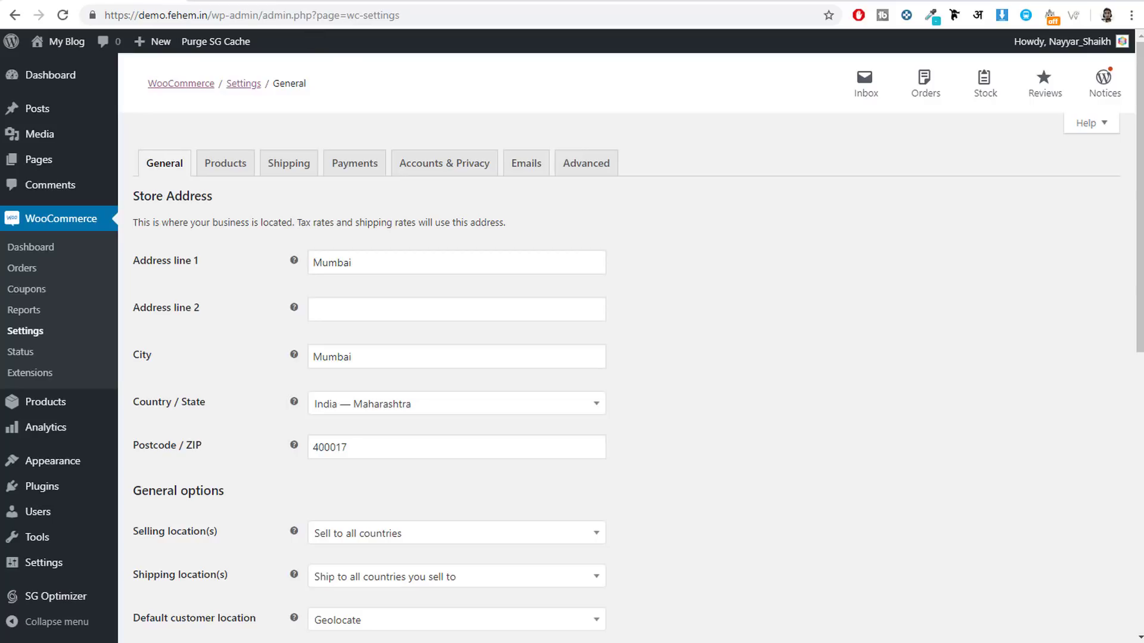
Examine the current front page of demo.fehem.in from its header to its widgets, and return to the WooCommerce settings
{"action": "key", "text": "ctrl+Tab"}
{"action": "scroll", "coordinate": [753, 450], "scroll_direction": "down", "scroll_amount": 8}
{"action": "scroll", "coordinate": [766, 498], "scroll_direction": "up", "scroll_amount": 8}
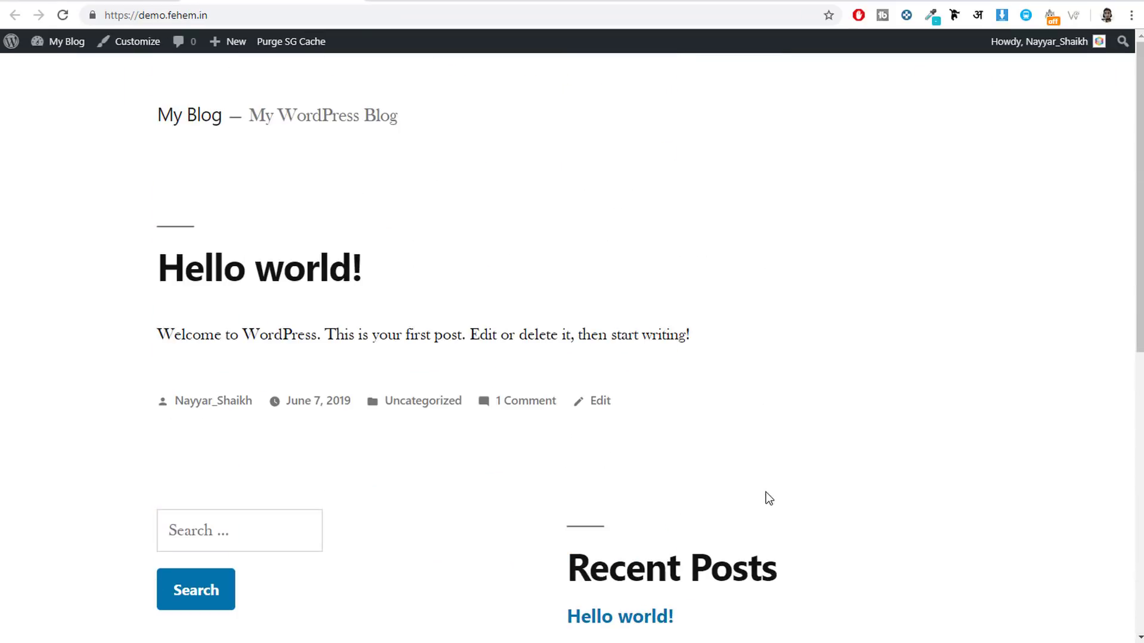
{"action": "left_click", "coordinate": [113, 1]}
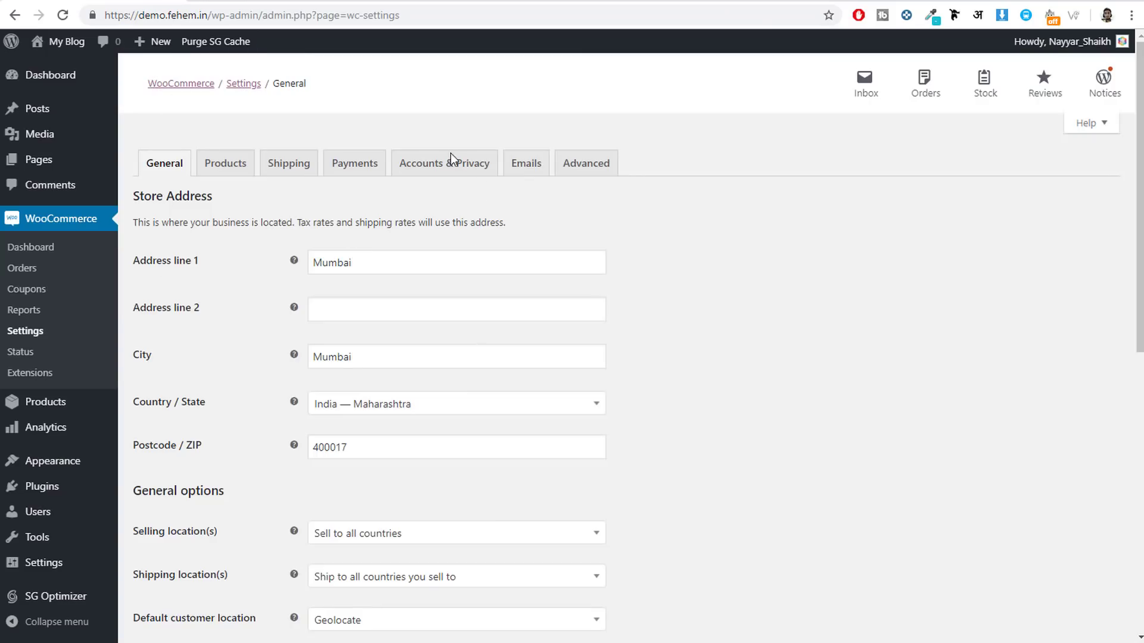
{"action": "left_click", "coordinate": [277, 1]}
{"action": "scroll", "coordinate": [759, 459], "scroll_direction": "down", "scroll_amount": 3}
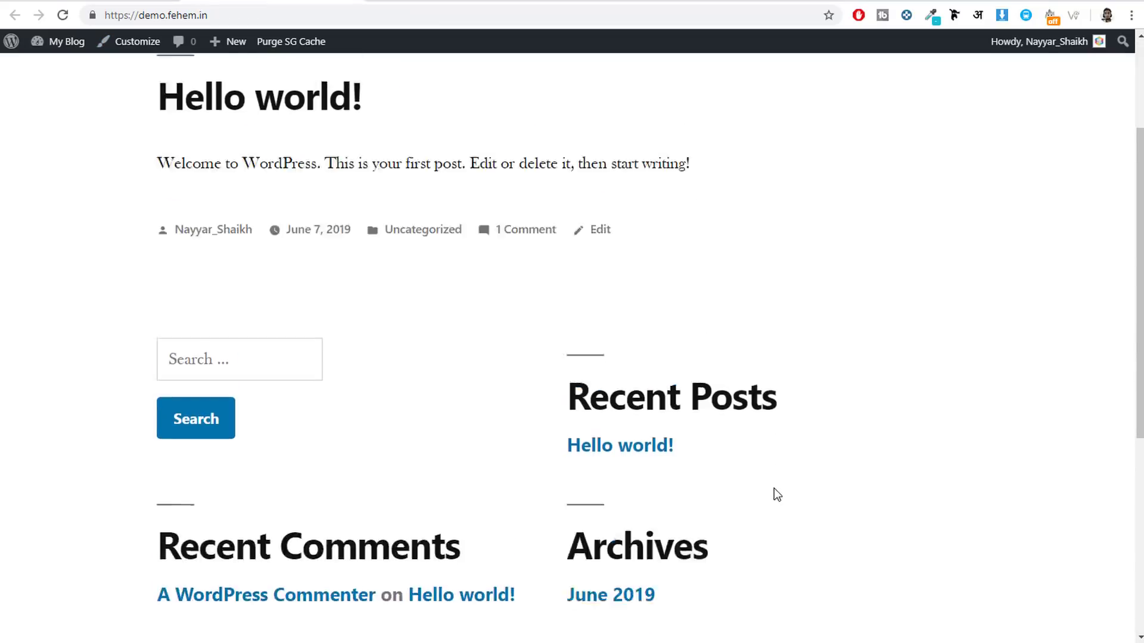
{"action": "scroll", "coordinate": [774, 493], "scroll_direction": "up", "scroll_amount": 3}
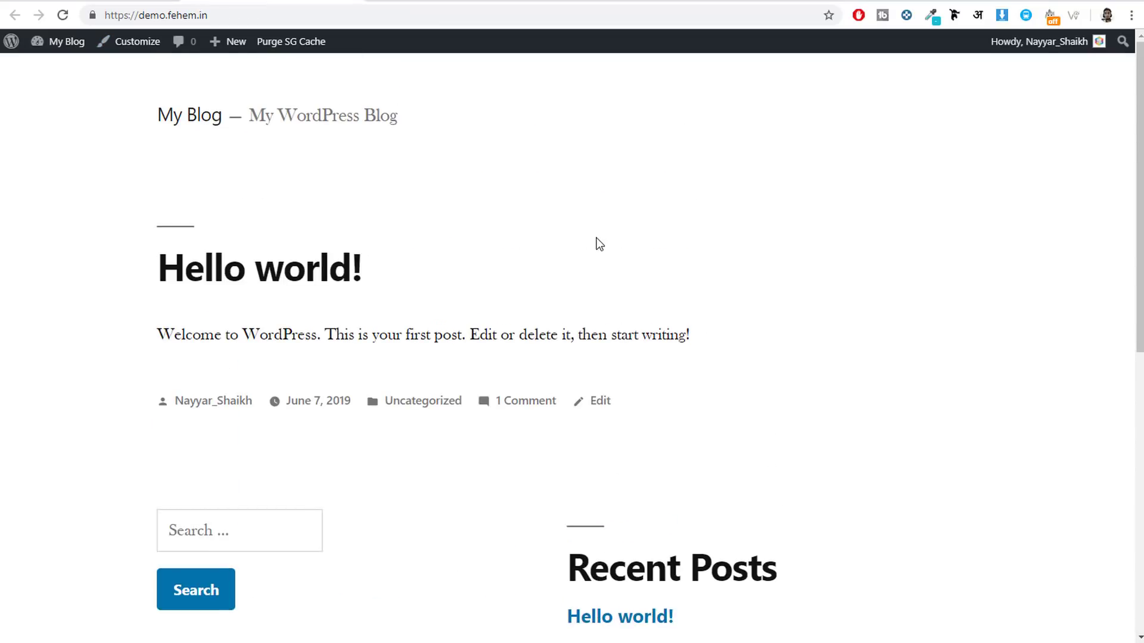
{"action": "left_click", "coordinate": [58, 1]}
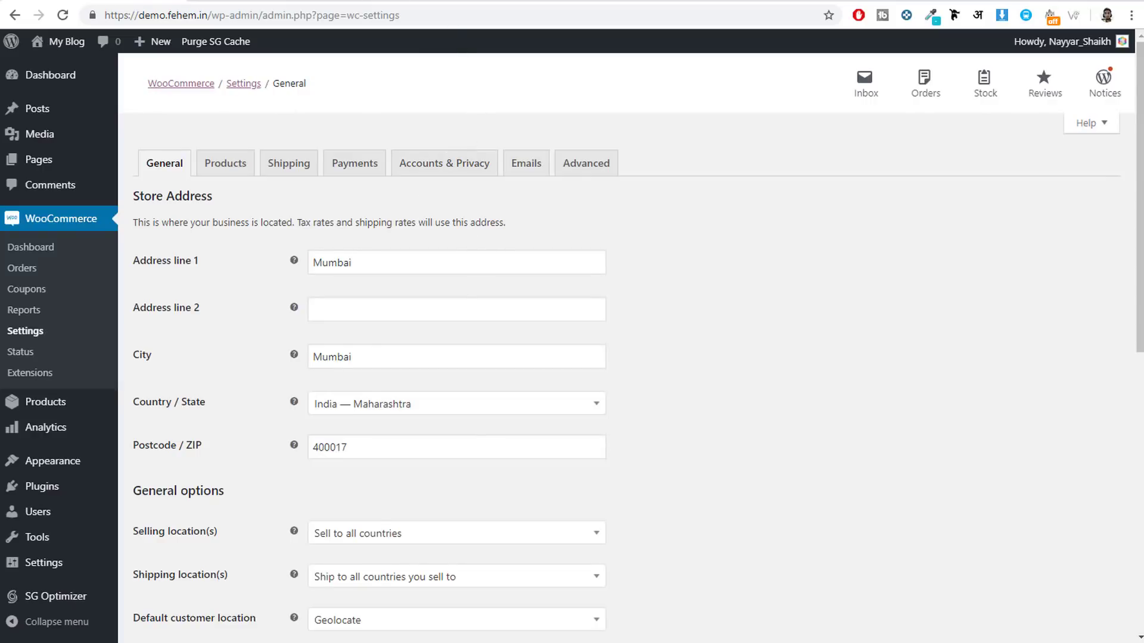
Switch to the sample store dropshipme.bloggdude.com and examine its homepage from the banner down to the footer
{"action": "left_click", "coordinate": [463, 1]}
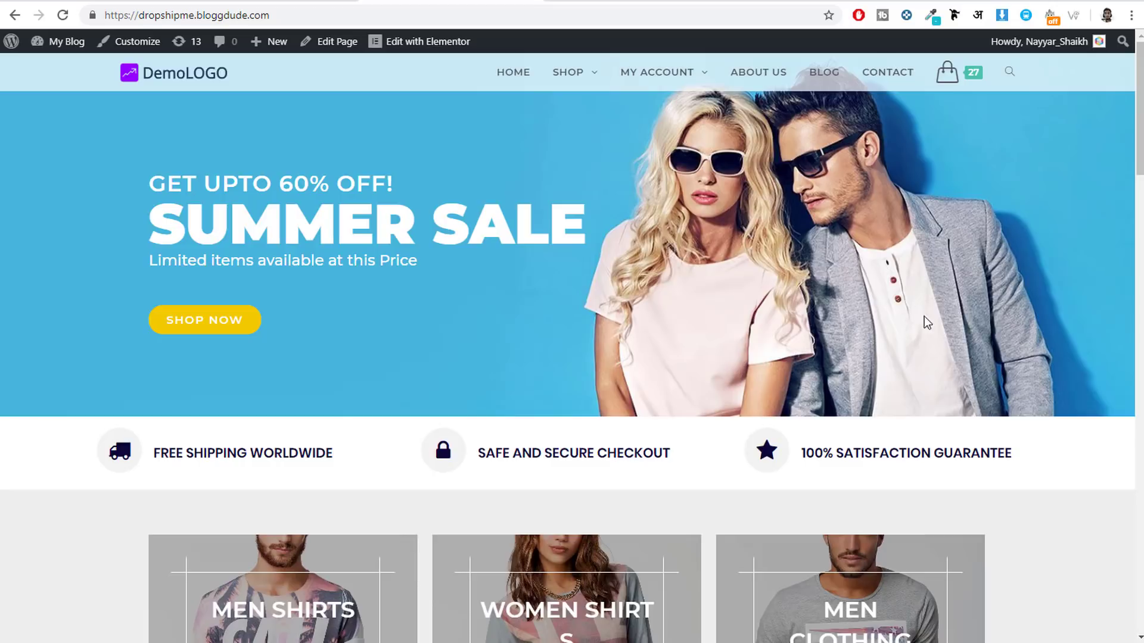
{"action": "scroll", "coordinate": [924, 316], "scroll_direction": "down", "scroll_amount": 10}
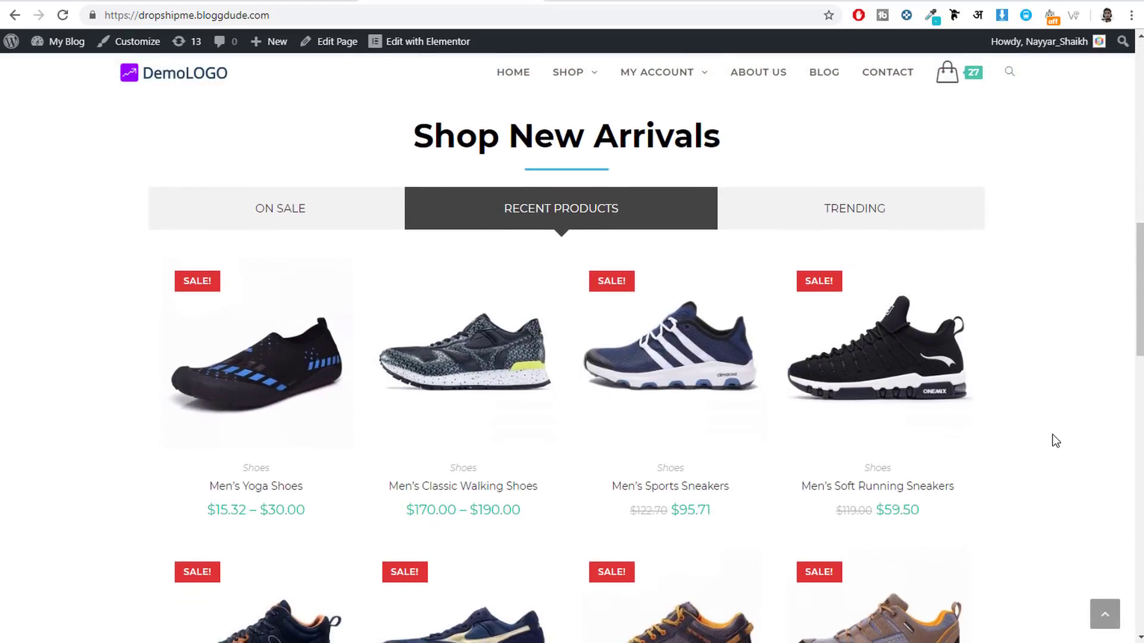
{"action": "scroll", "coordinate": [1052, 435], "scroll_direction": "down", "scroll_amount": 10}
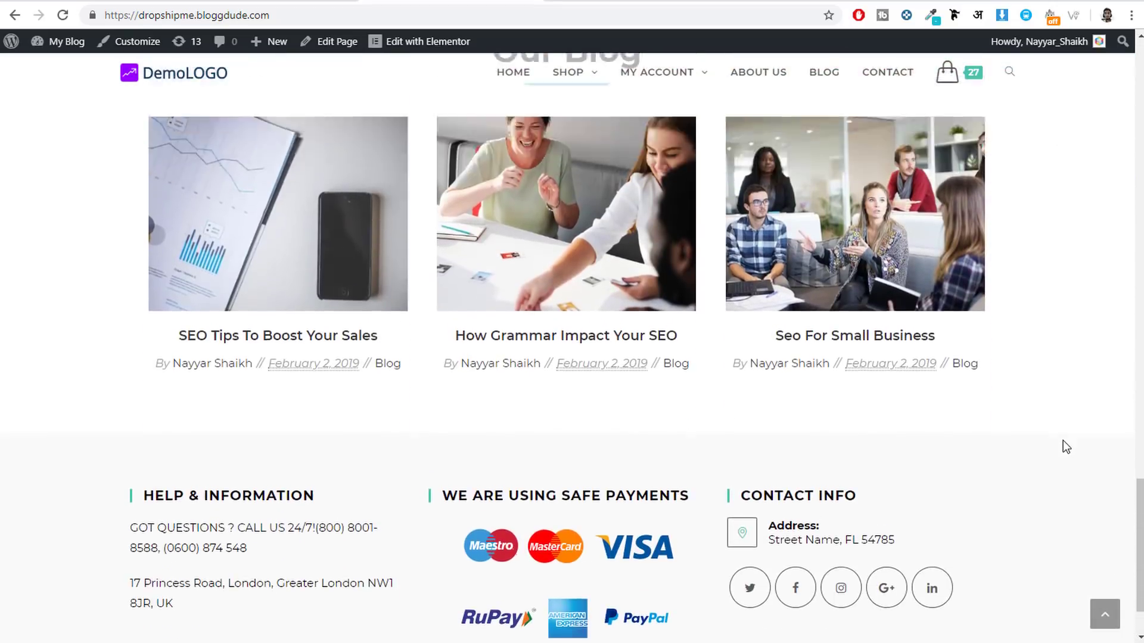
{"action": "scroll", "coordinate": [1066, 446], "scroll_direction": "up", "scroll_amount": 20}
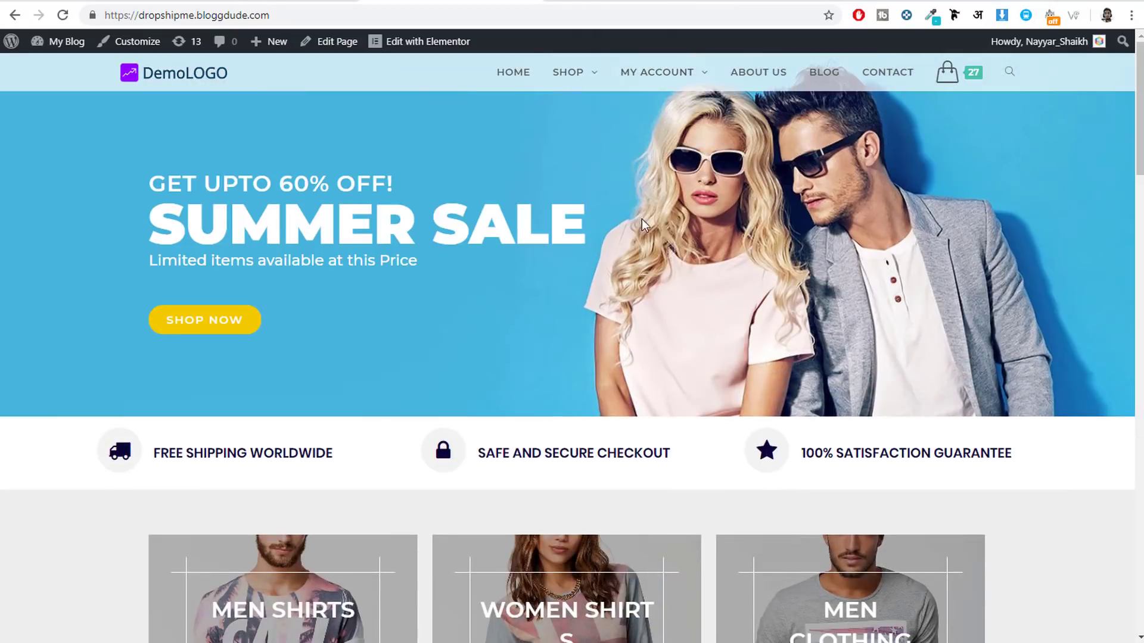
{"action": "scroll", "coordinate": [905, 356], "scroll_direction": "down", "scroll_amount": 20}
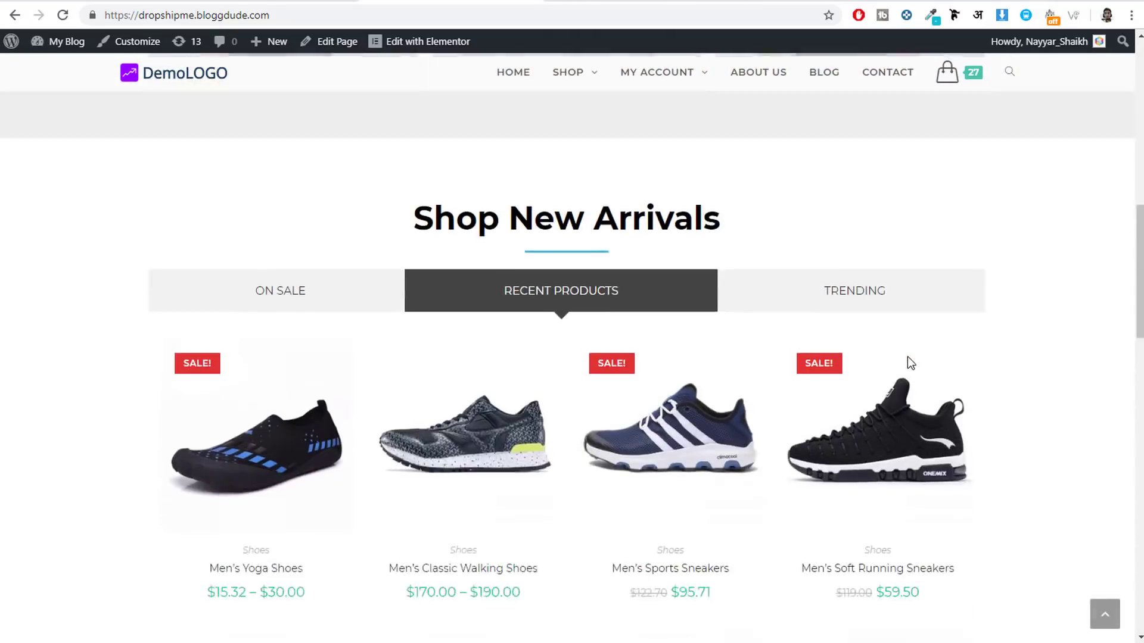
{"action": "scroll", "coordinate": [907, 359], "scroll_direction": "down", "scroll_amount": 3}
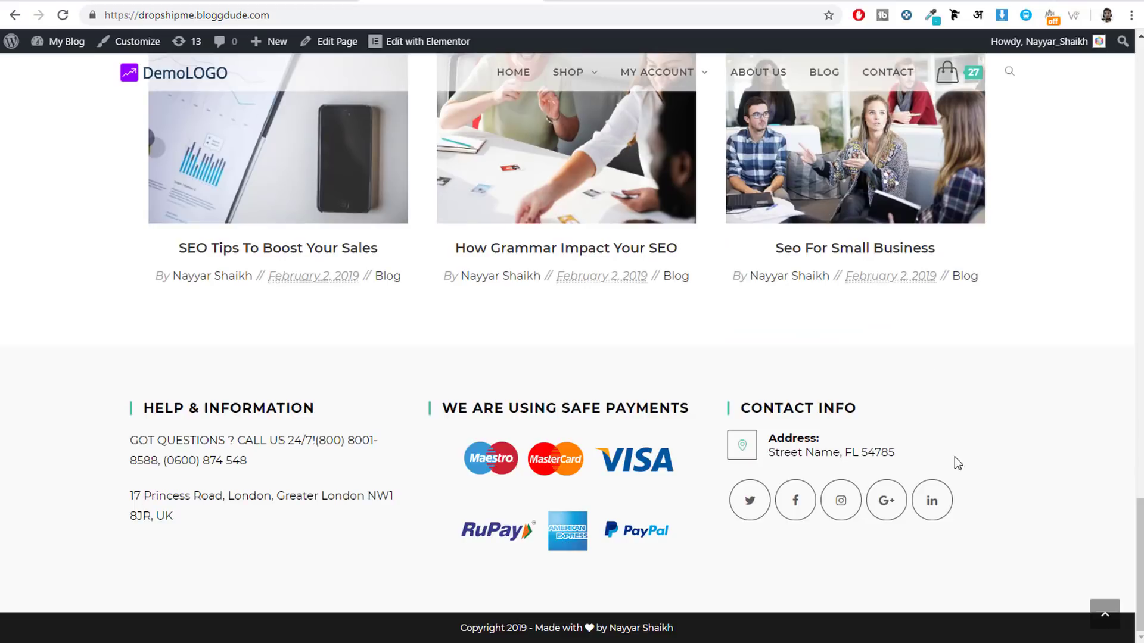
{"action": "scroll", "coordinate": [983, 480], "scroll_direction": "up", "scroll_amount": 20}
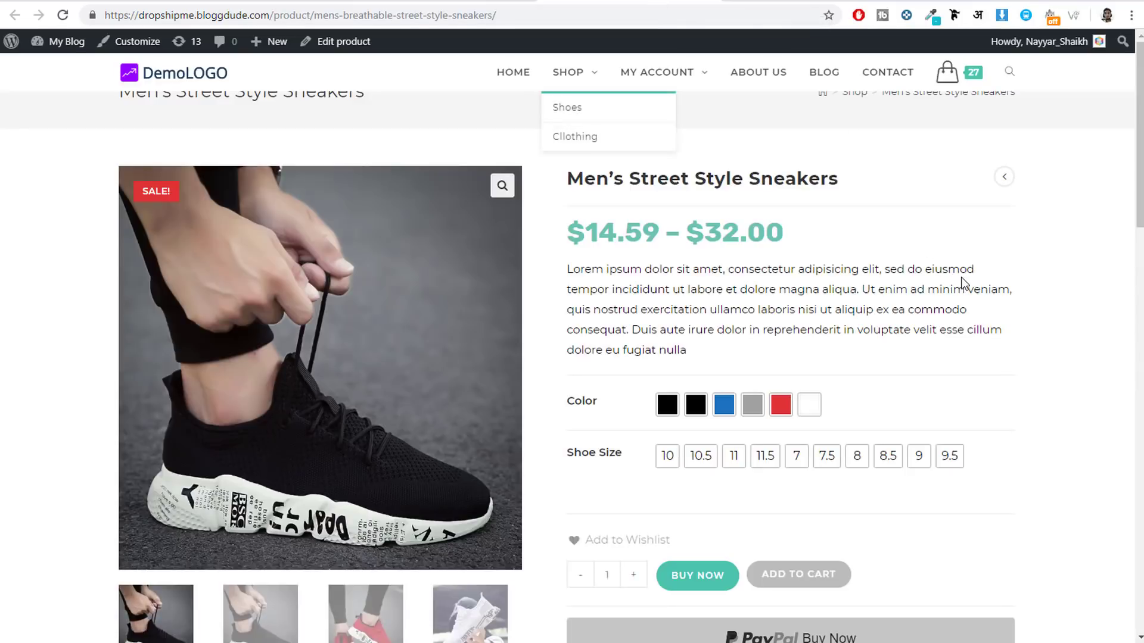
Examine the sample store's Men's Street Style Sneakers product page and its shop page with product filters
{"action": "scroll", "coordinate": [1049, 319], "scroll_direction": "down", "scroll_amount": 15}
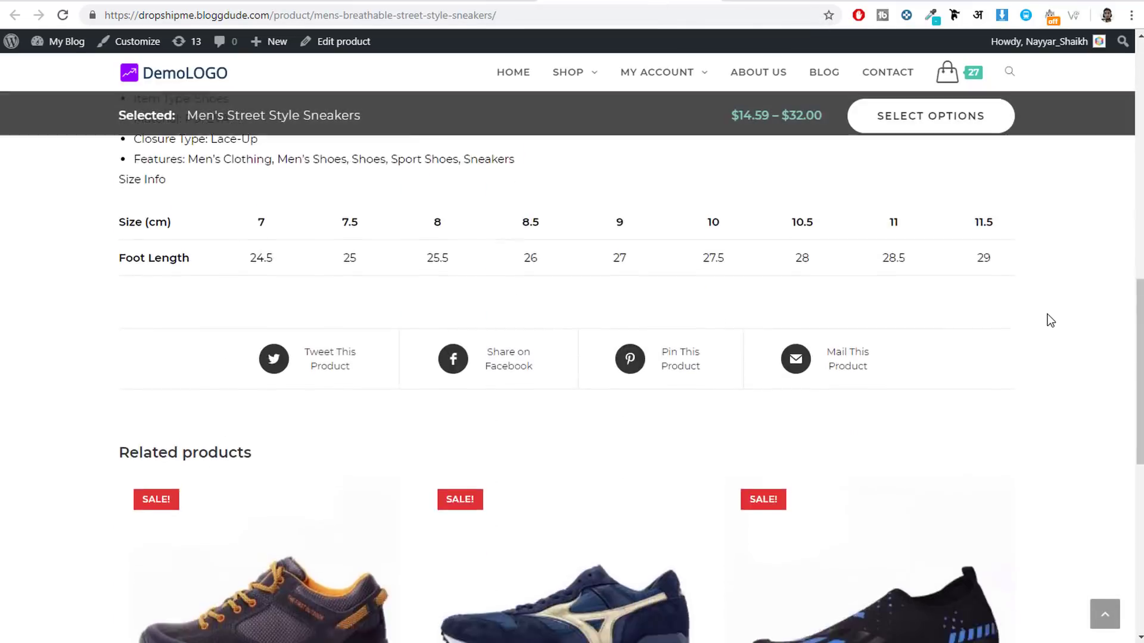
{"action": "scroll", "coordinate": [1049, 319], "scroll_direction": "down", "scroll_amount": 5}
{"action": "scroll", "coordinate": [1047, 320], "scroll_direction": "up", "scroll_amount": 15}
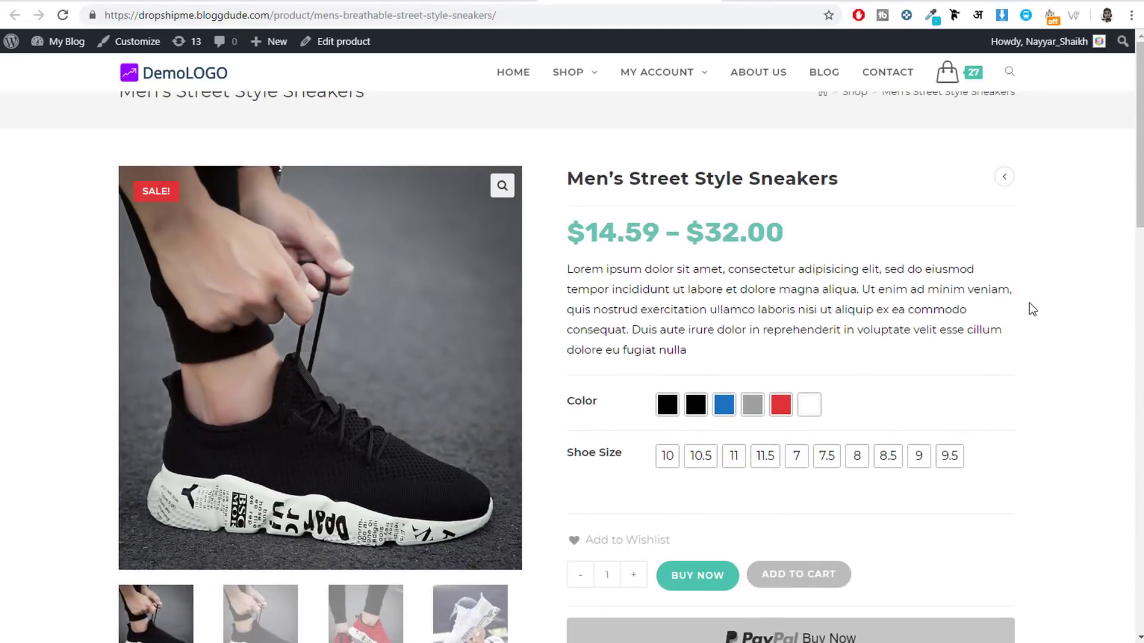
{"action": "left_click", "coordinate": [801, 2]}
{"action": "scroll", "coordinate": [1103, 348], "scroll_direction": "down", "scroll_amount": 3}
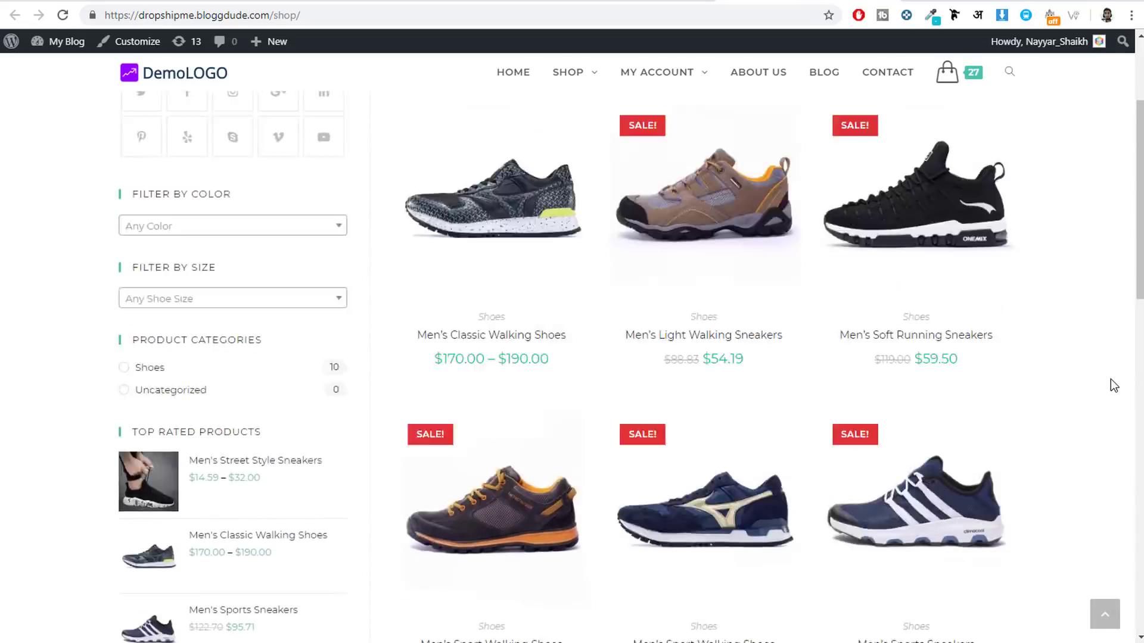
{"action": "scroll", "coordinate": [1112, 386], "scroll_direction": "up", "scroll_amount": 3}
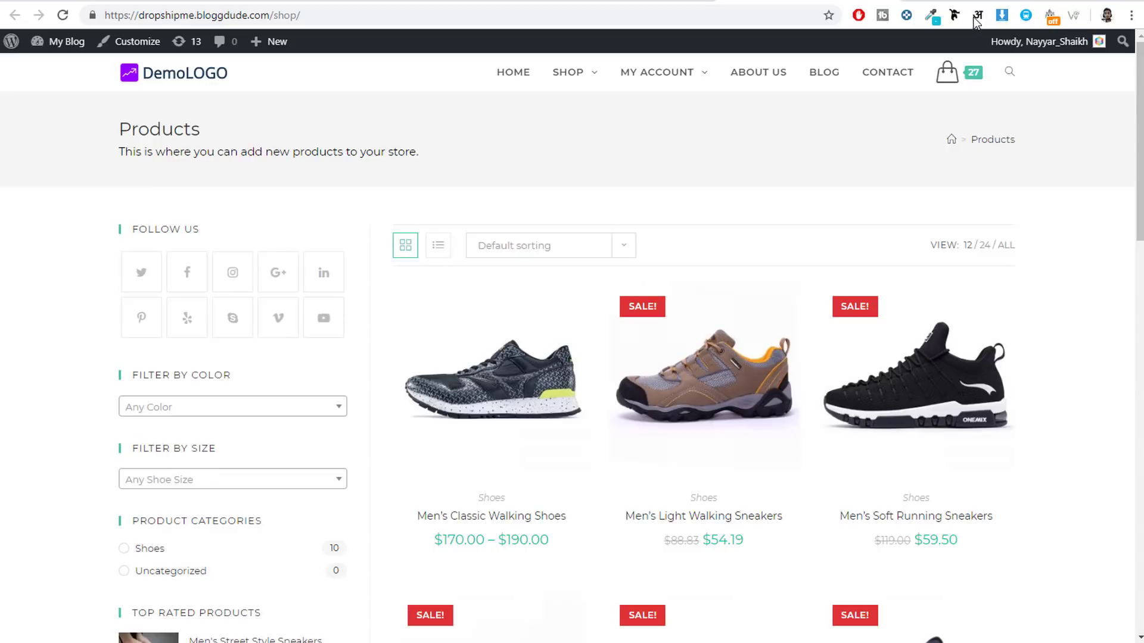
Open the creator's YouTube channel in a new tab and search for the creator's e commerce 2019 videos
{"action": "left_click", "coordinate": [918, 3]}
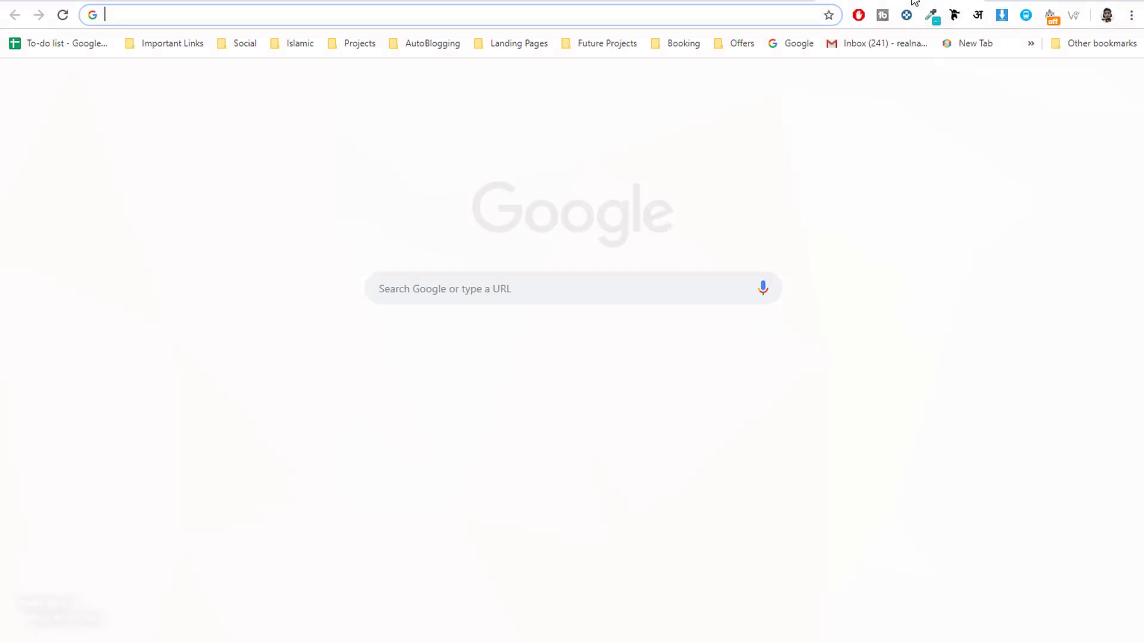
{"action": "type", "text": "y"}
{"action": "key", "text": "Return"}
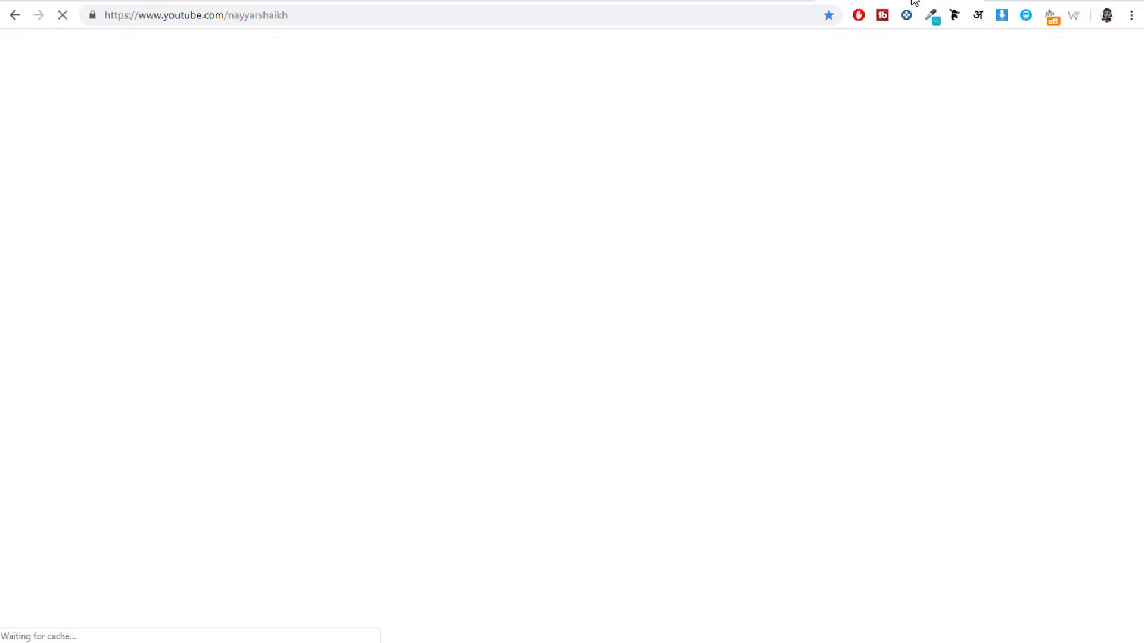
{"action": "left_click", "coordinate": [360, 45]}
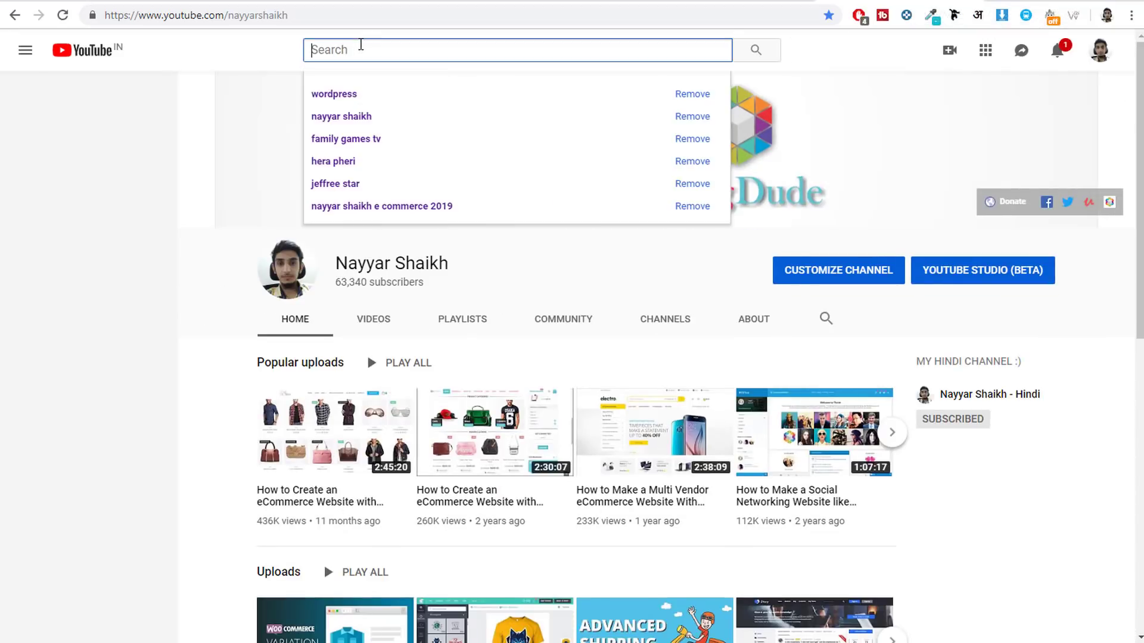
{"action": "left_click", "coordinate": [365, 206]}
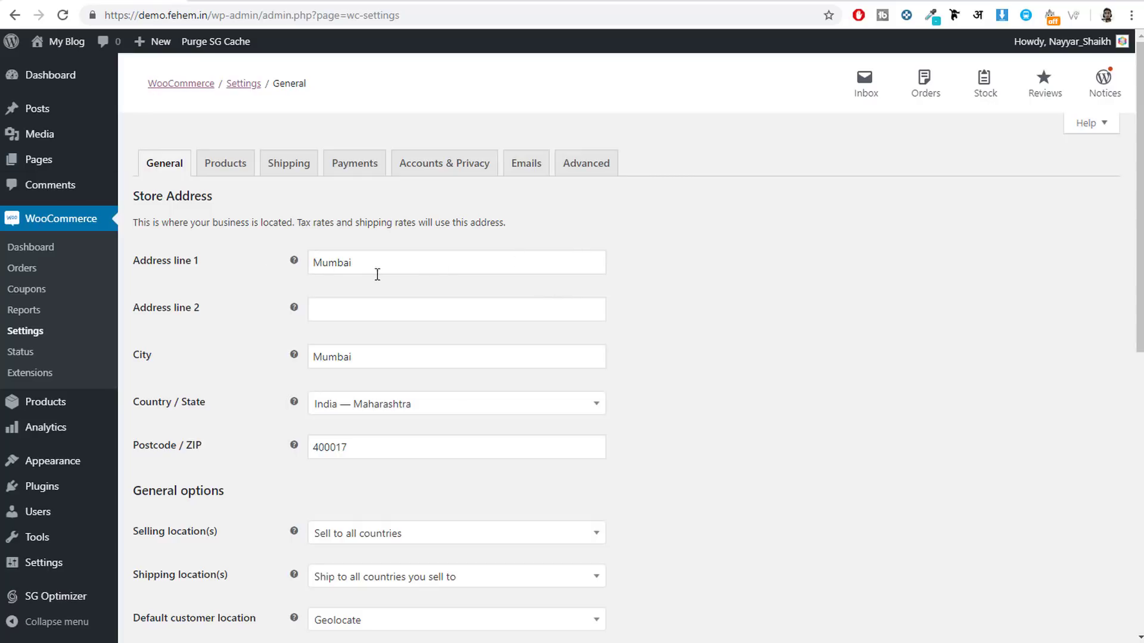
Return to the general WooCommerce settings and review the store address, selling and shipping locations, tax, coupon and currency options
{"action": "scroll", "coordinate": [380, 268], "scroll_direction": "down", "scroll_amount": 3}
{"action": "scroll", "coordinate": [381, 251], "scroll_direction": "up", "scroll_amount": 3}
{"action": "scroll", "coordinate": [748, 424], "scroll_direction": "down", "scroll_amount": 2}
{"action": "scroll", "coordinate": [332, 332], "scroll_direction": "down", "scroll_amount": 2}
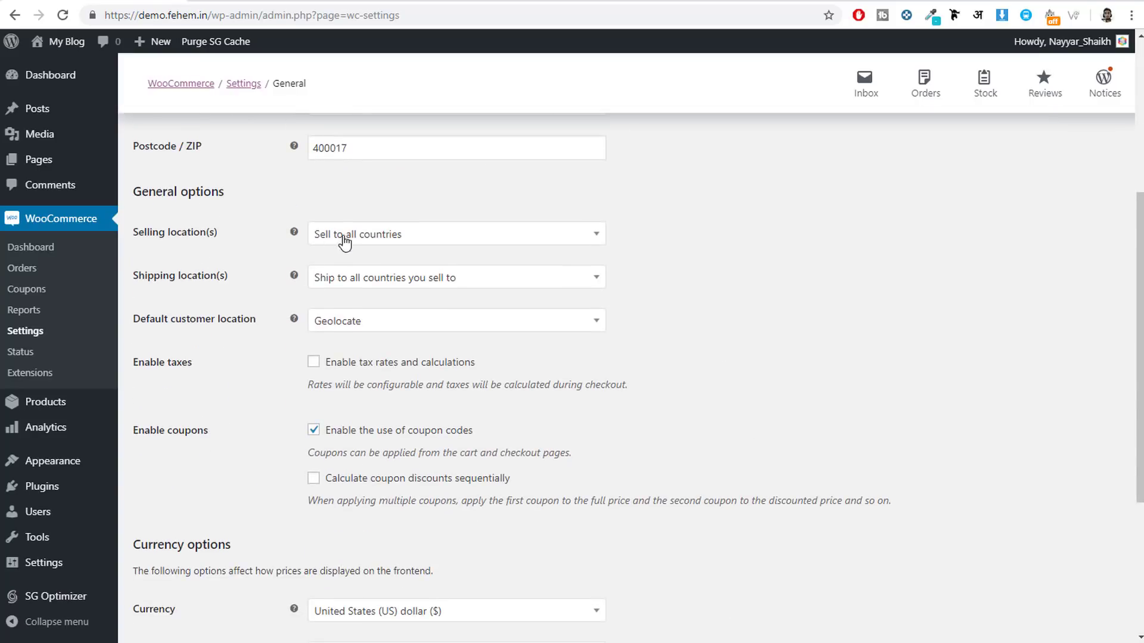
Restrict the selling locations to specific countries and add India and United States (US)
{"action": "left_click", "coordinate": [401, 234]}
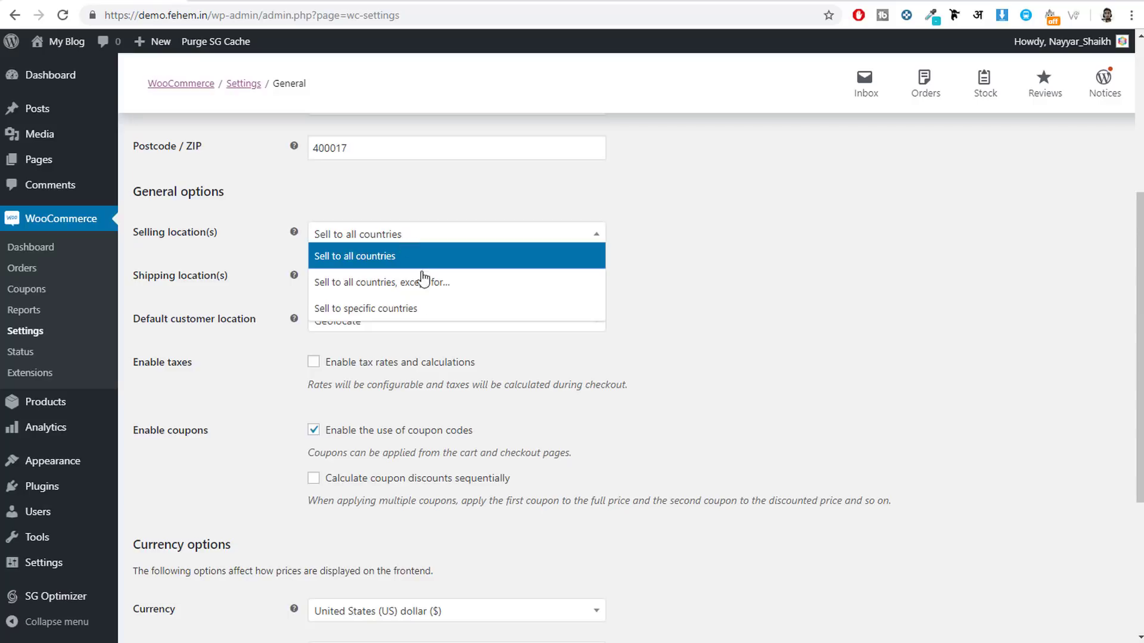
{"action": "left_click", "coordinate": [386, 316]}
{"action": "left_click", "coordinate": [383, 282]}
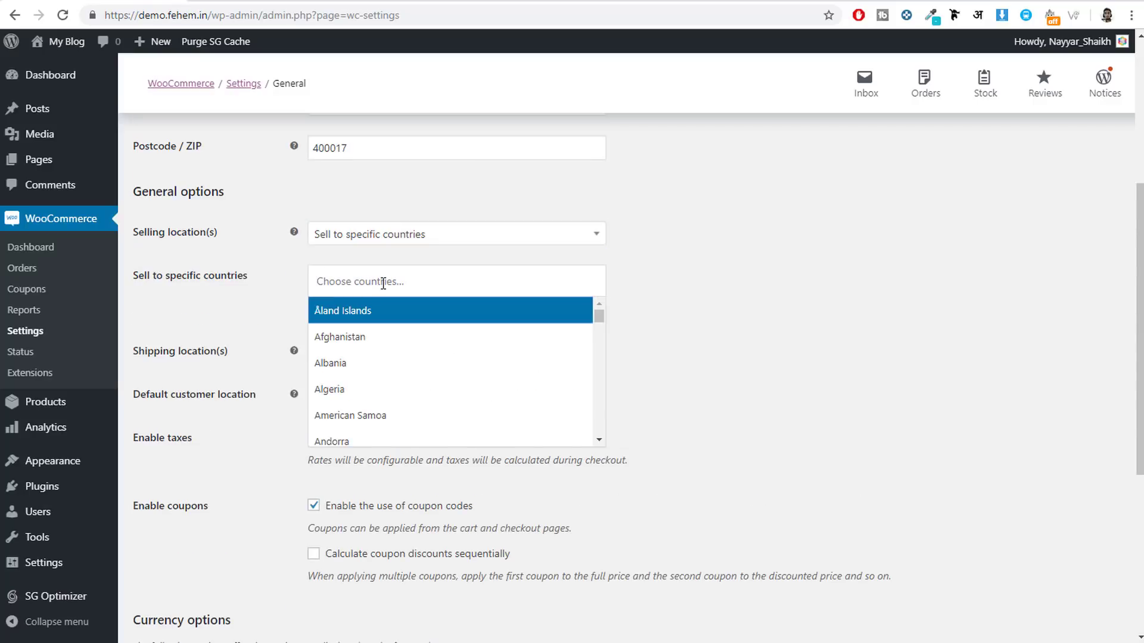
{"action": "type", "text": "indi"}
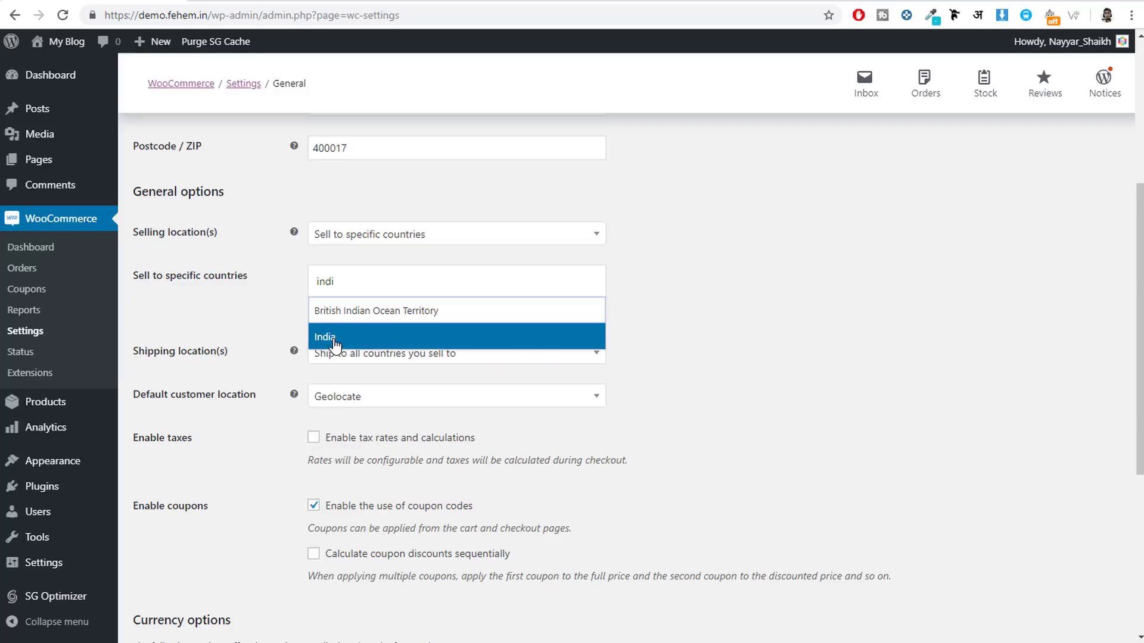
{"action": "left_click", "coordinate": [334, 340]}
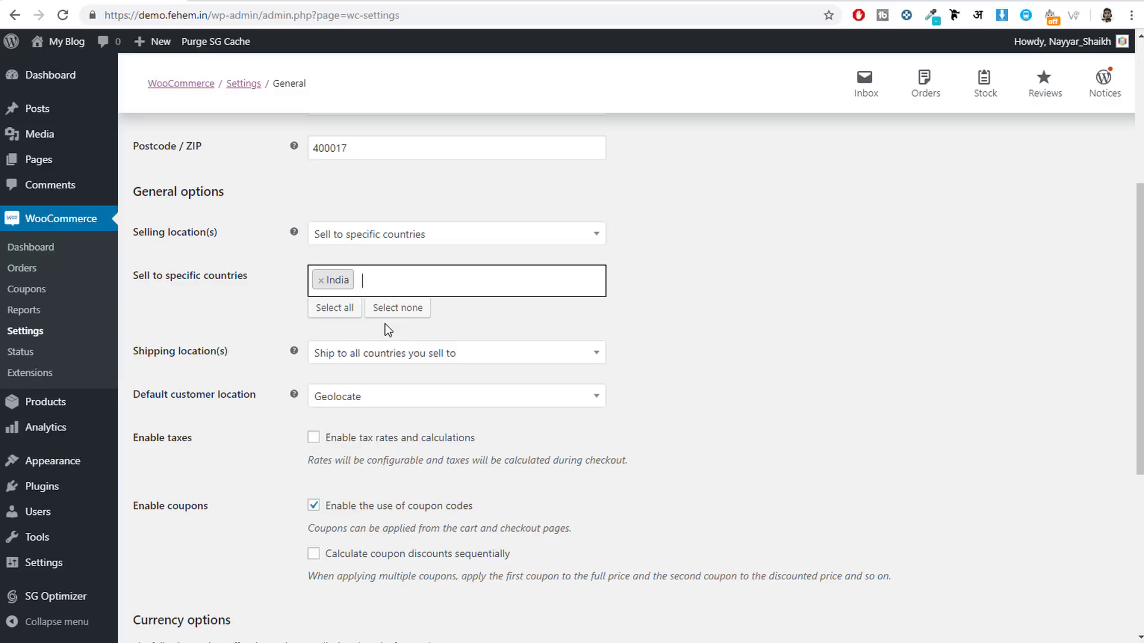
{"action": "type", "text": "united"}
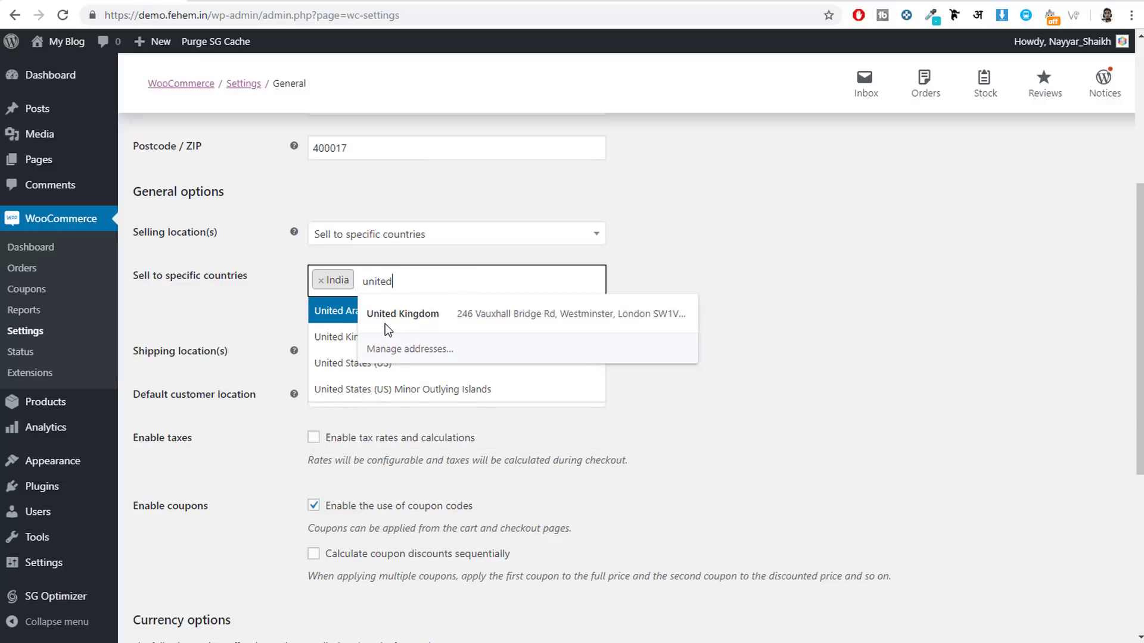
{"action": "left_click", "coordinate": [444, 360]}
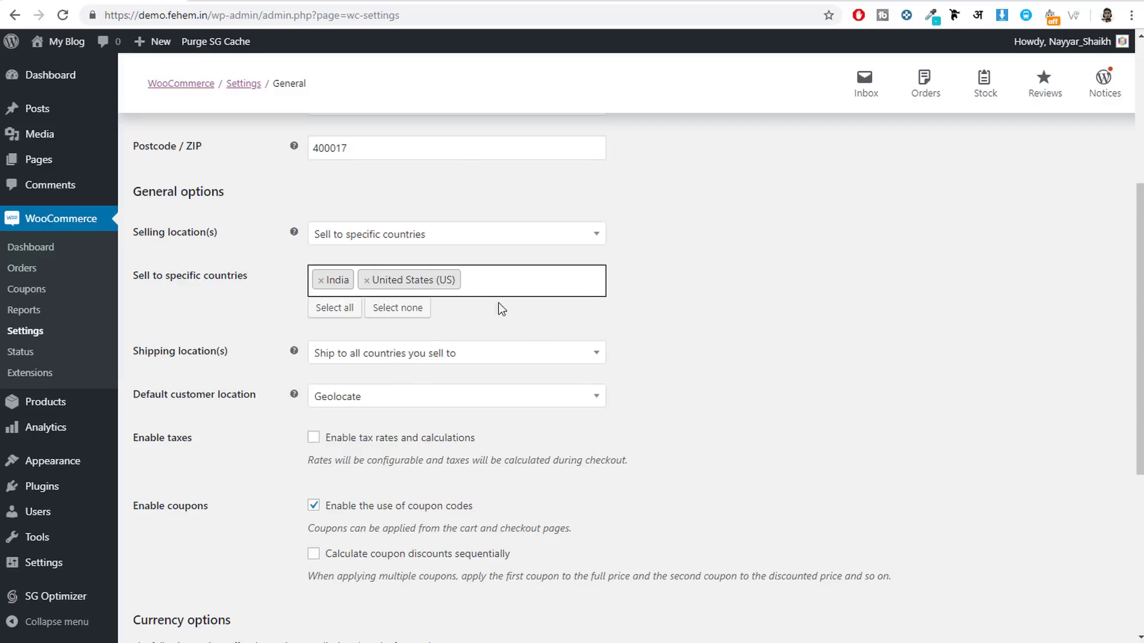
Set the shipping locations to "Ship to all countries you sell to"
{"action": "scroll", "coordinate": [709, 331], "scroll_direction": "down", "scroll_amount": 1}
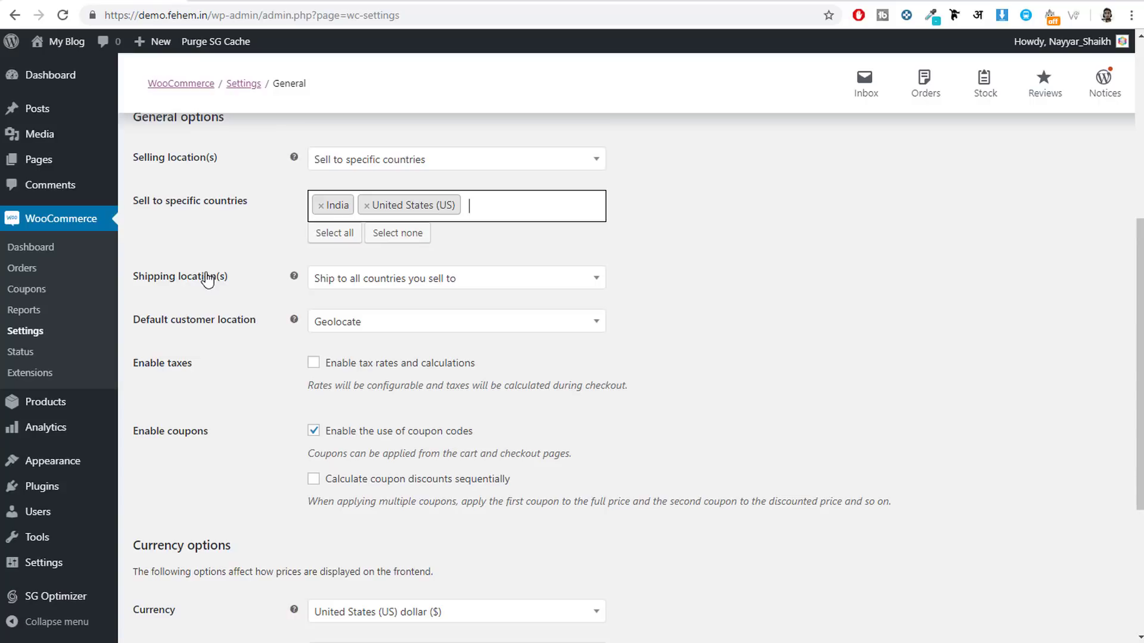
{"action": "left_click", "coordinate": [340, 287]}
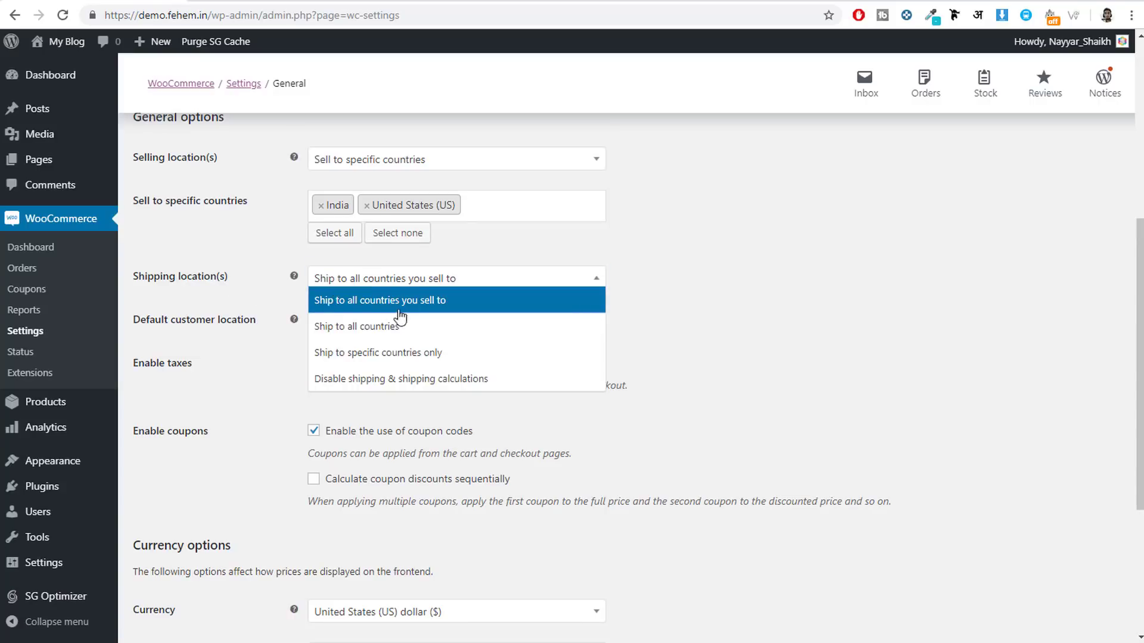
{"action": "left_click", "coordinate": [423, 306]}
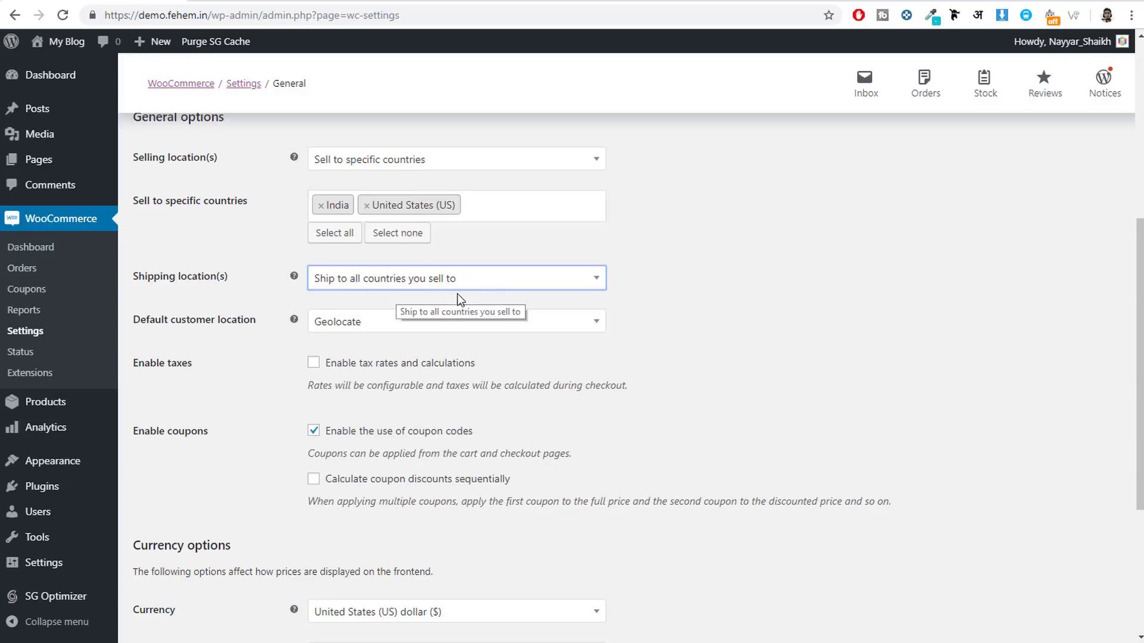
Enable tax rates and calculations for the store
{"action": "scroll", "coordinate": [292, 316], "scroll_direction": "down", "scroll_amount": 1}
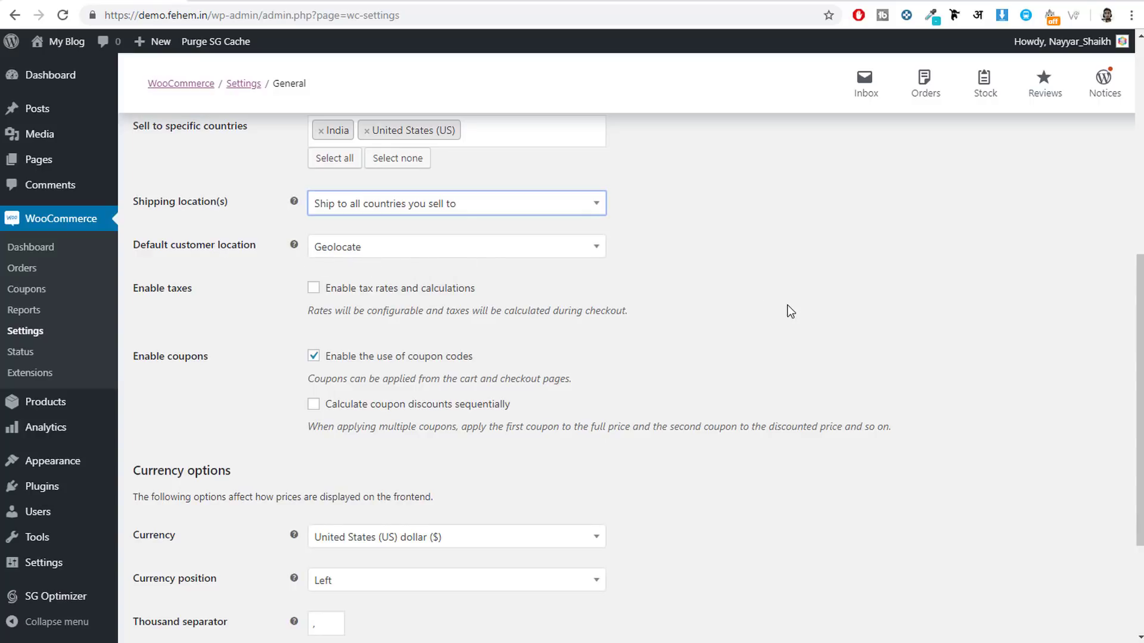
{"action": "left_click", "coordinate": [337, 294]}
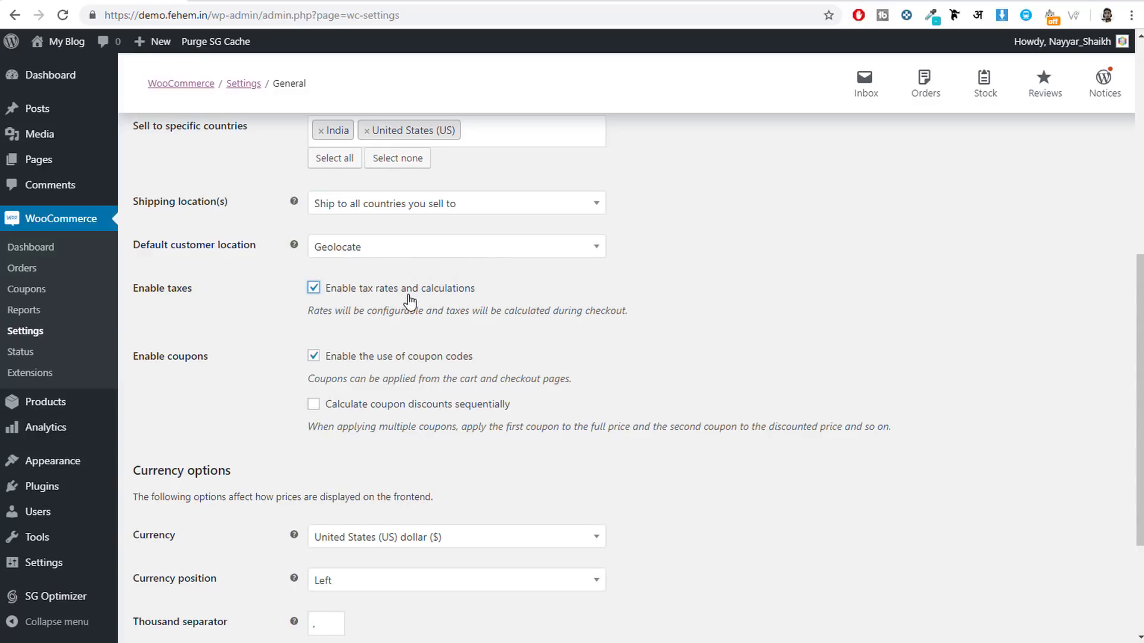
{"action": "scroll", "coordinate": [439, 339], "scroll_direction": "up", "scroll_amount": 6}
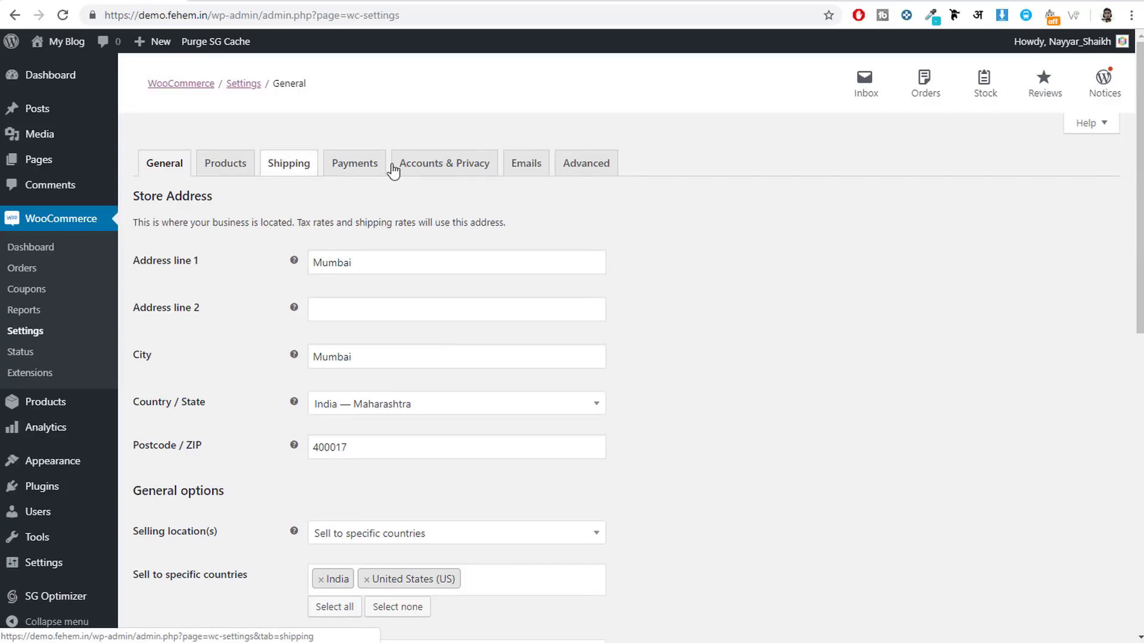
{"action": "scroll", "coordinate": [795, 289], "scroll_direction": "down", "scroll_amount": 10}
{"action": "left_click", "coordinate": [309, 274]}
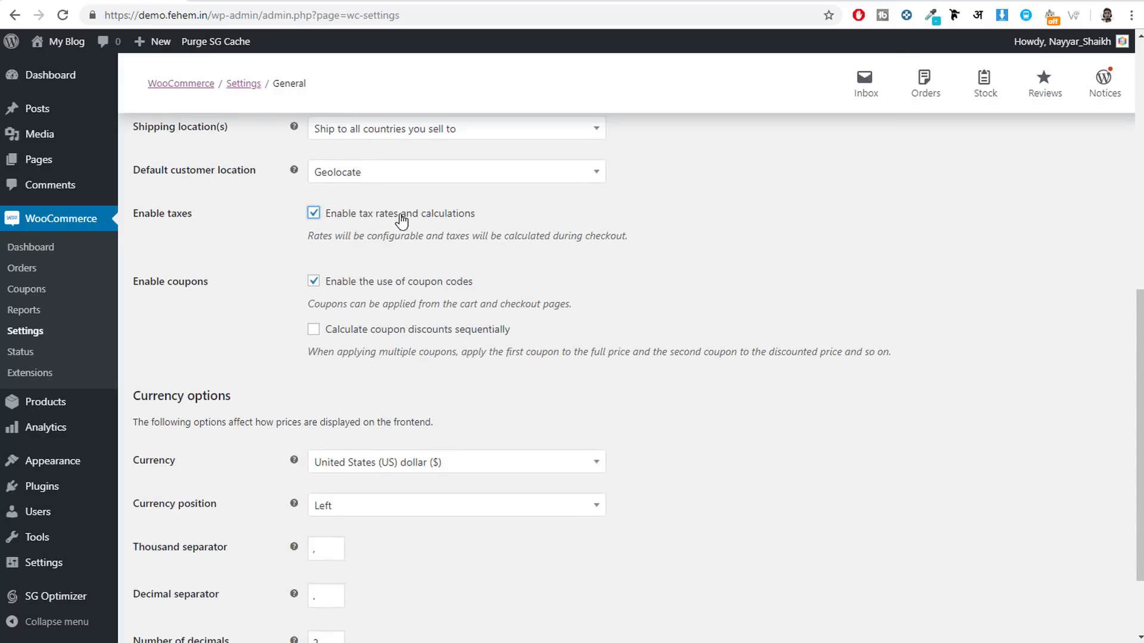
{"action": "scroll", "coordinate": [470, 238], "scroll_direction": "up", "scroll_amount": 10}
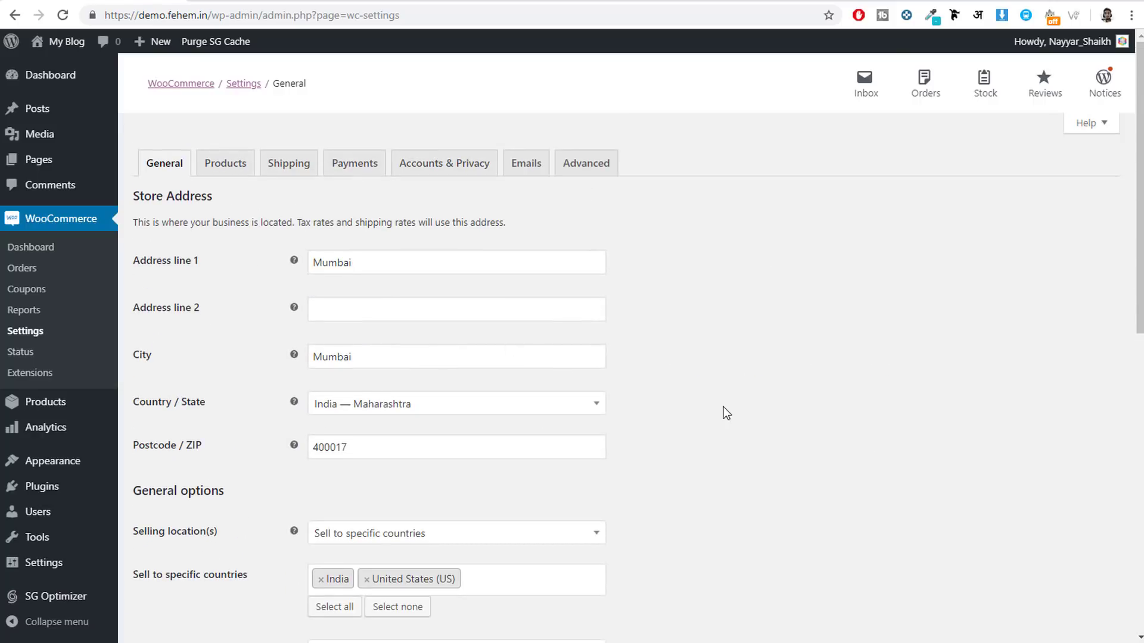
Check the thousand separator, decimal separator and number of decimals, and save the general settings
{"action": "scroll", "coordinate": [724, 411], "scroll_direction": "down", "scroll_amount": 12}
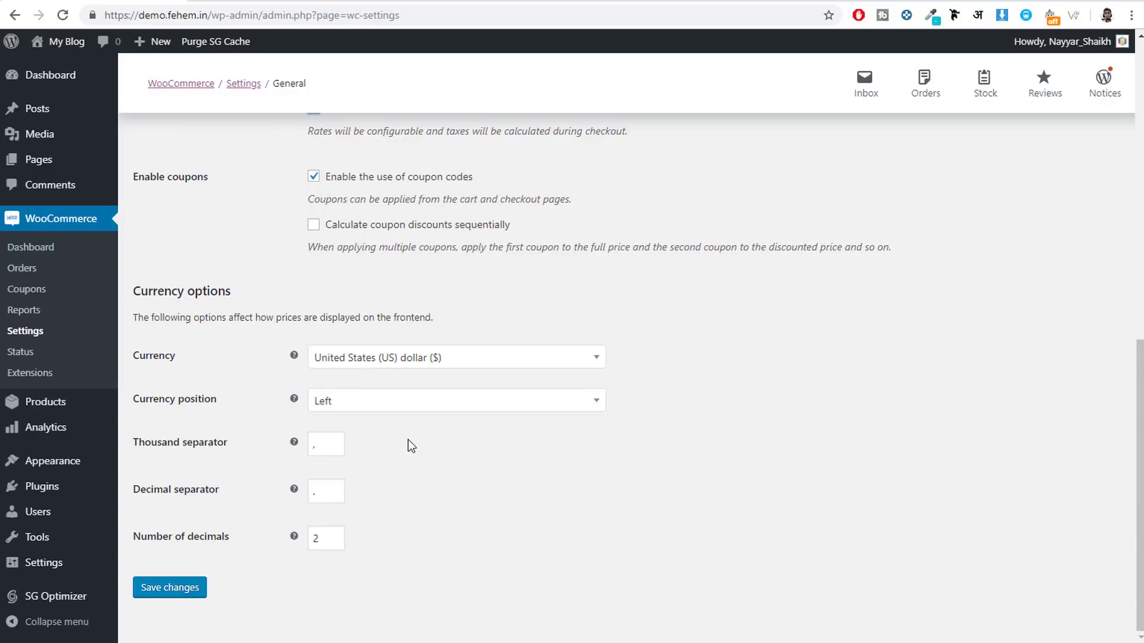
{"action": "double_click", "coordinate": [315, 541]}
{"action": "double_click", "coordinate": [315, 494]}
{"action": "double_click", "coordinate": [314, 445]}
{"action": "left_click", "coordinate": [171, 593]}
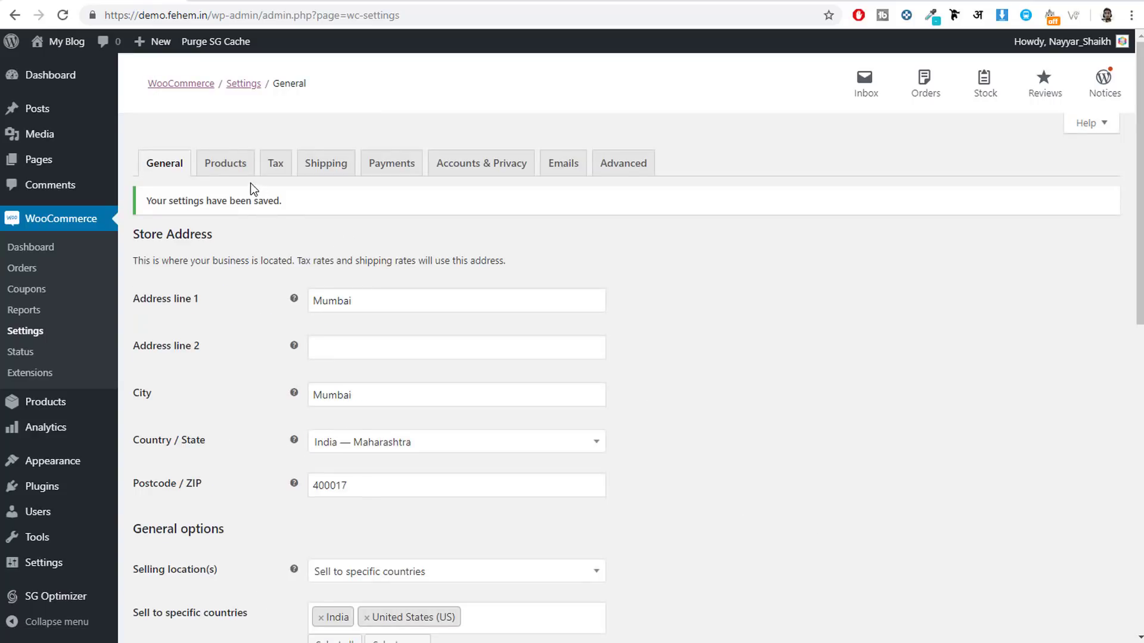
Open the product settings, select Shop as the shop page and leave the redirect to the cart after adding products disabled
{"action": "left_click", "coordinate": [220, 171]}
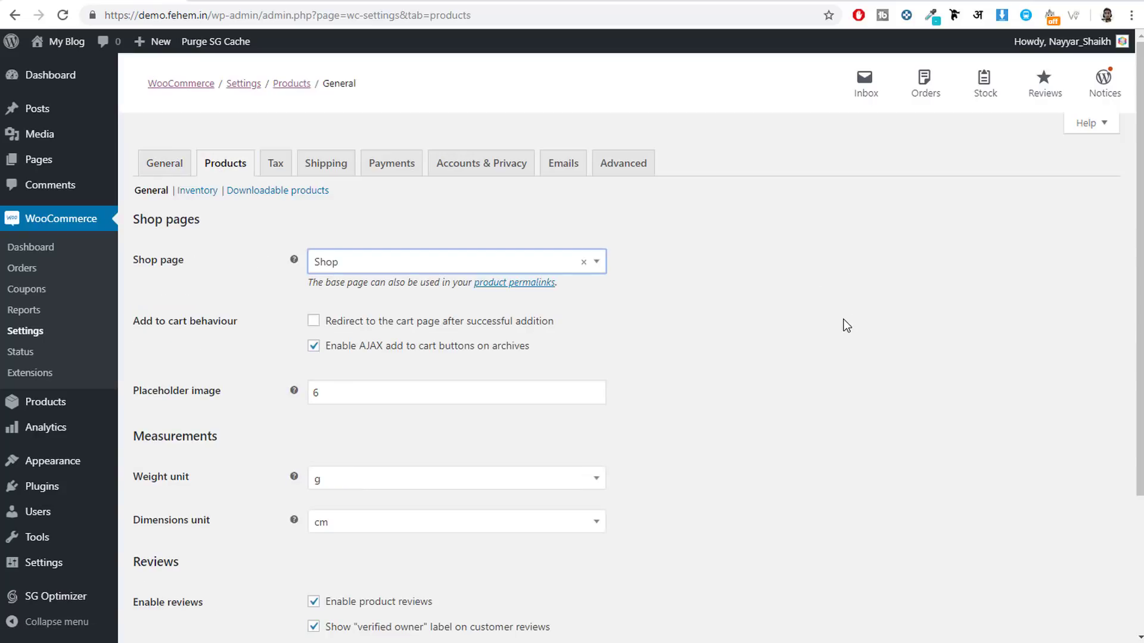
{"action": "left_click", "coordinate": [371, 262]}
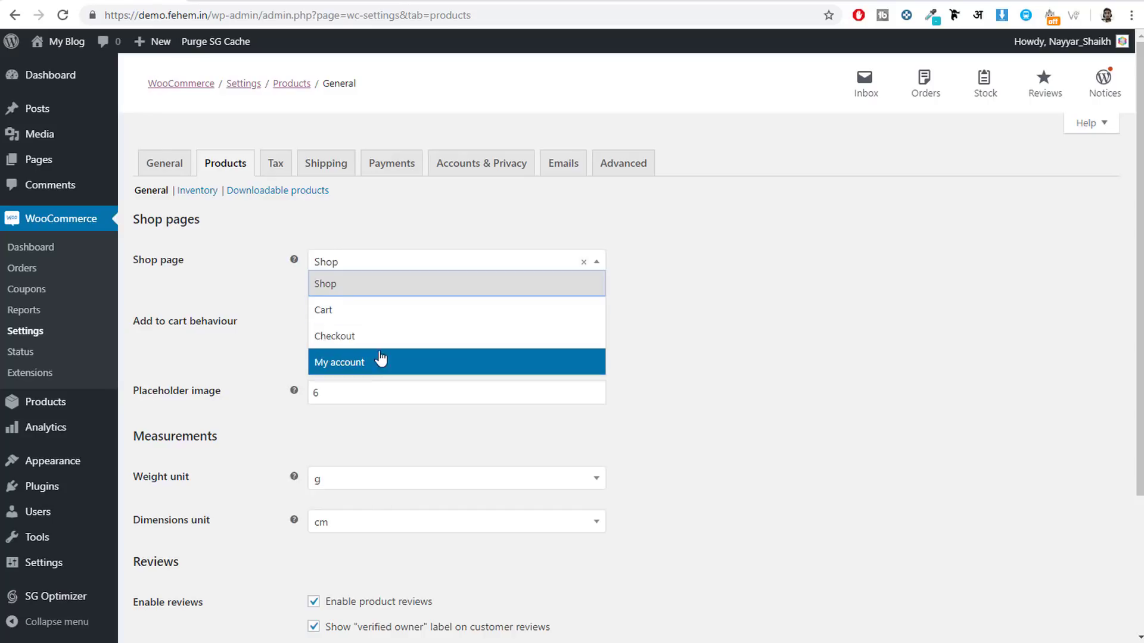
{"action": "left_click", "coordinate": [398, 284]}
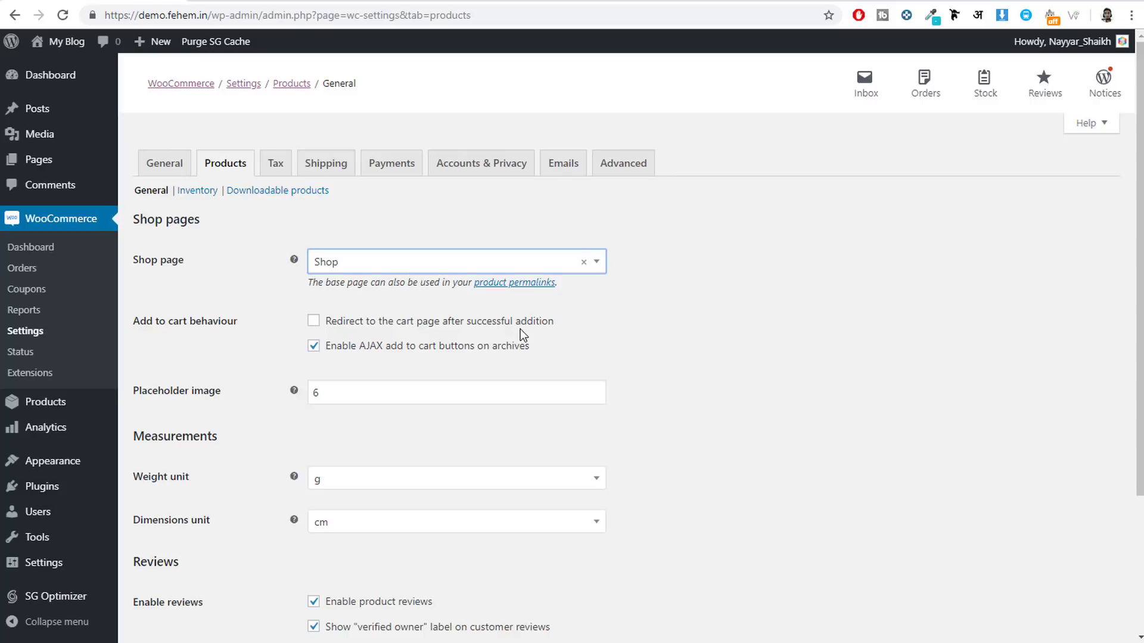
{"action": "left_click", "coordinate": [344, 322]}
{"action": "left_click", "coordinate": [356, 321]}
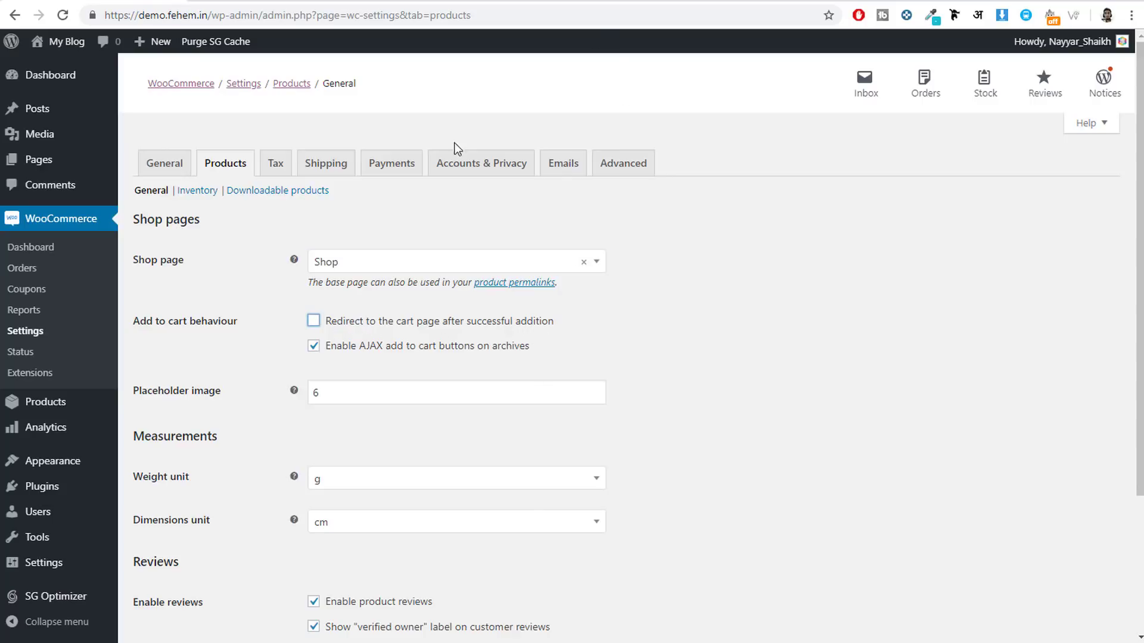
Switch to the sample store's Men's Street Style Sneakers page and try adding the sneakers to the cart without choosing options
{"action": "left_click", "coordinate": [638, 1]}
{"action": "scroll", "coordinate": [977, 327], "scroll_direction": "down", "scroll_amount": 1}
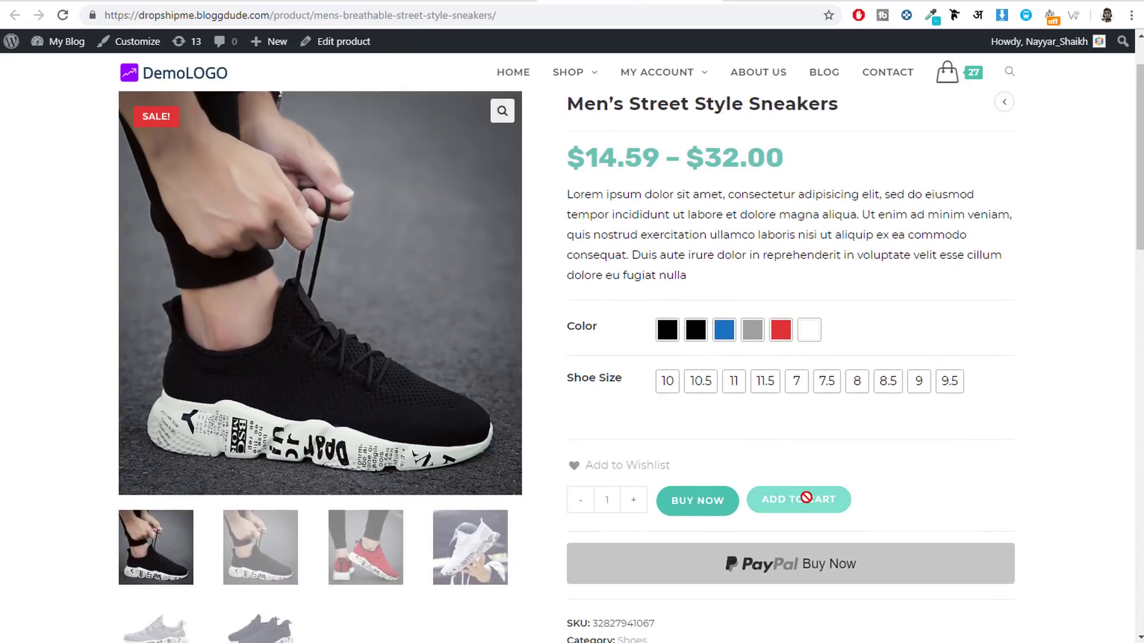
{"action": "left_click", "coordinate": [799, 499]}
{"action": "left_click", "coordinate": [697, 115]}
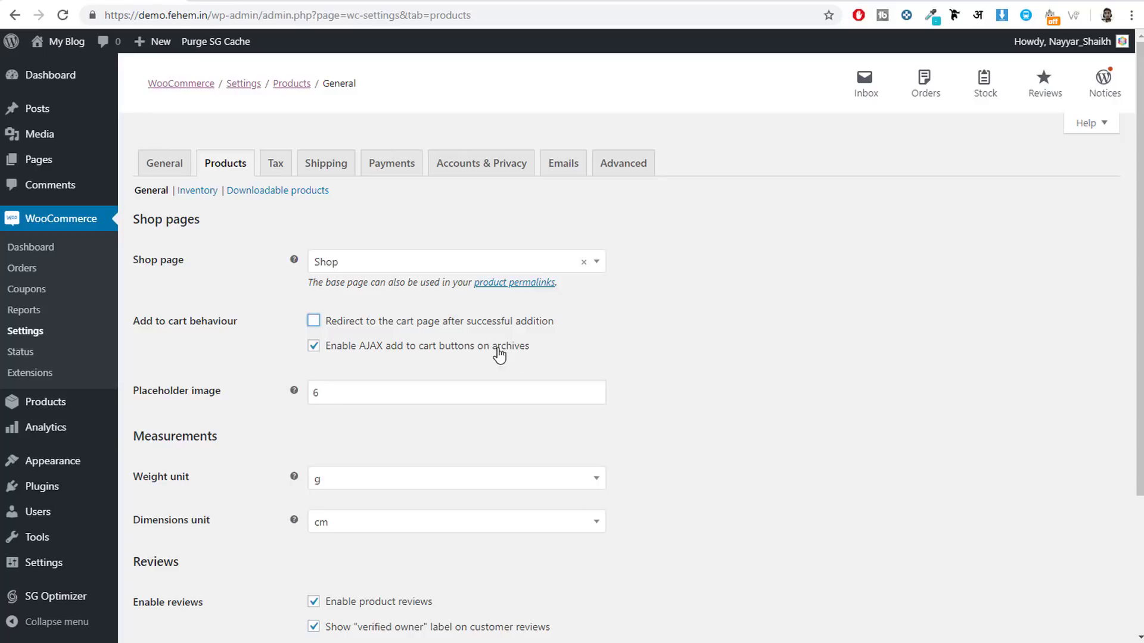
Review the measurement and review options in the product settings, and examine the reviews section of the sample store's sneakers page
{"action": "scroll", "coordinate": [428, 358], "scroll_direction": "down", "scroll_amount": 3}
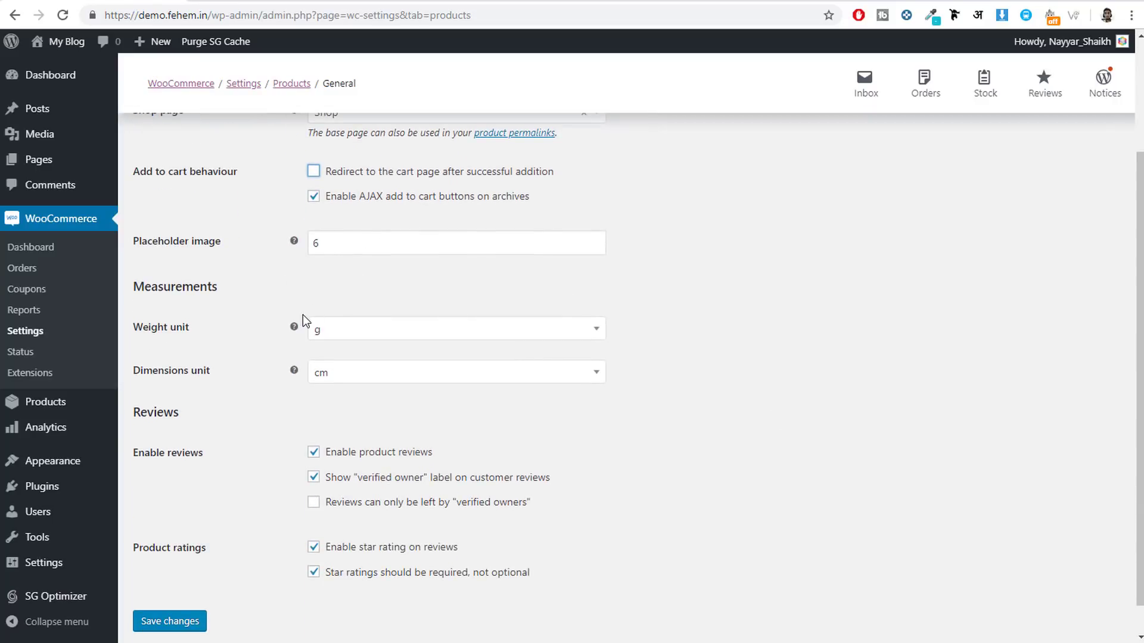
{"action": "scroll", "coordinate": [860, 493], "scroll_direction": "down", "scroll_amount": 1}
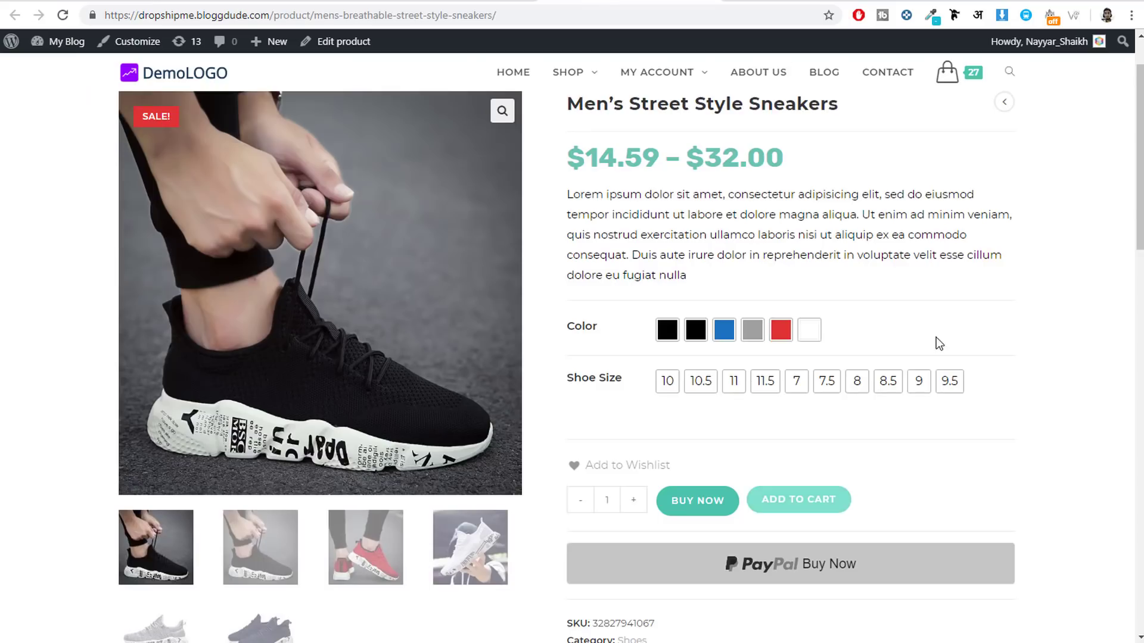
{"action": "scroll", "coordinate": [938, 342], "scroll_direction": "down", "scroll_amount": 8}
{"action": "scroll", "coordinate": [943, 349], "scroll_direction": "up", "scroll_amount": 4}
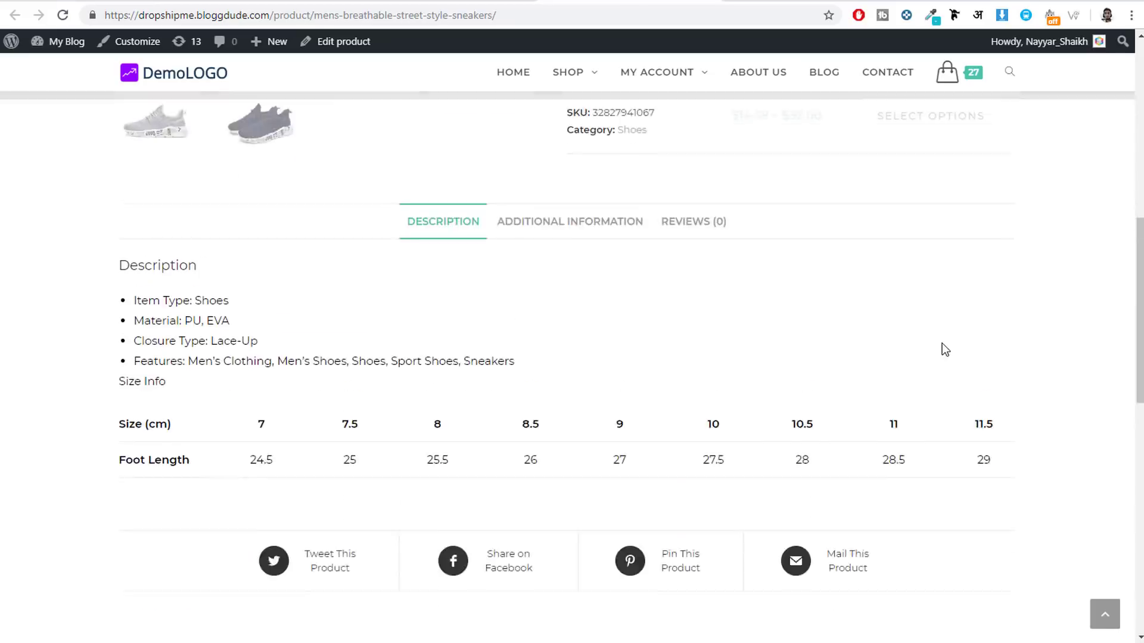
{"action": "left_click", "coordinate": [715, 344]}
{"action": "scroll", "coordinate": [127, 445], "scroll_direction": "down", "scroll_amount": 1}
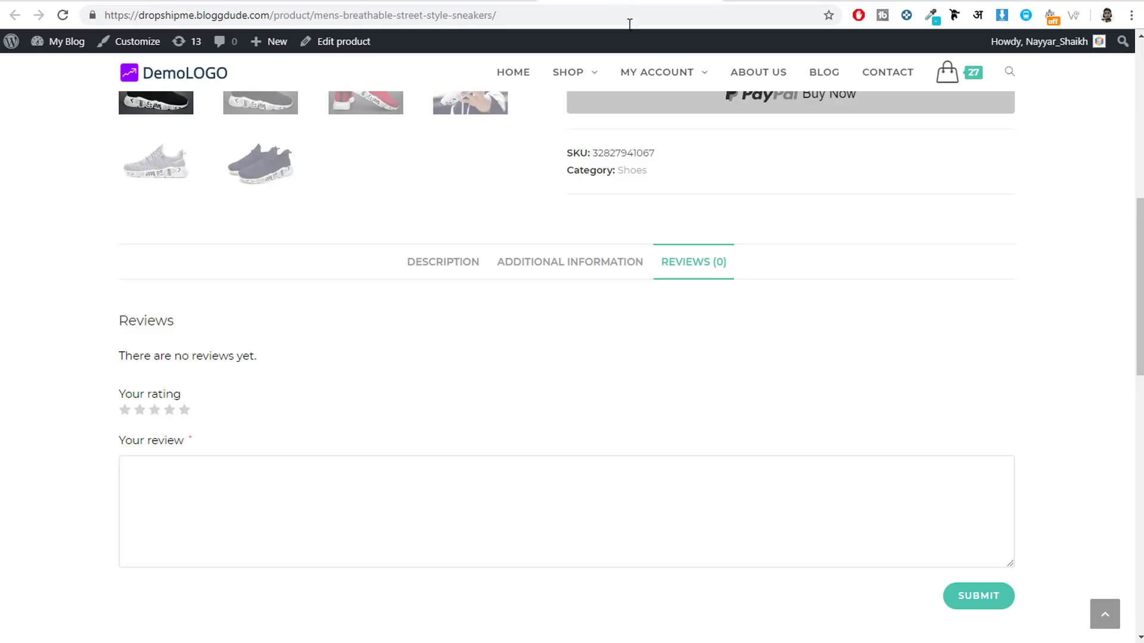
{"action": "scroll", "coordinate": [875, 538], "scroll_direction": "up", "scroll_amount": 8}
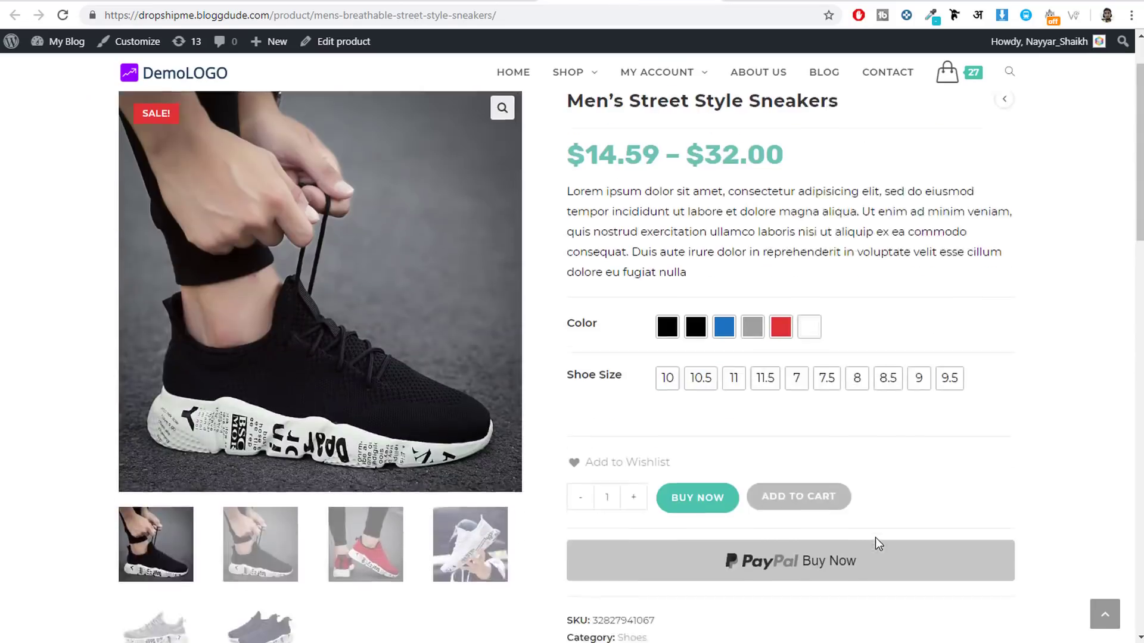
{"action": "scroll", "coordinate": [875, 538], "scroll_direction": "down", "scroll_amount": 9}
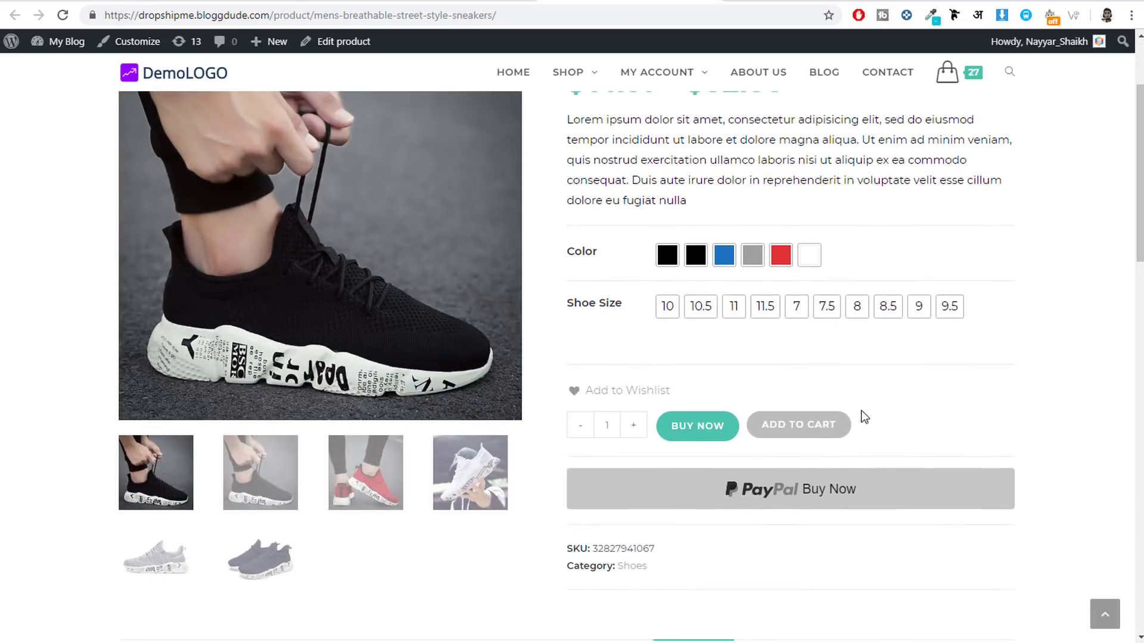
{"action": "scroll", "coordinate": [865, 427], "scroll_direction": "down", "scroll_amount": 1}
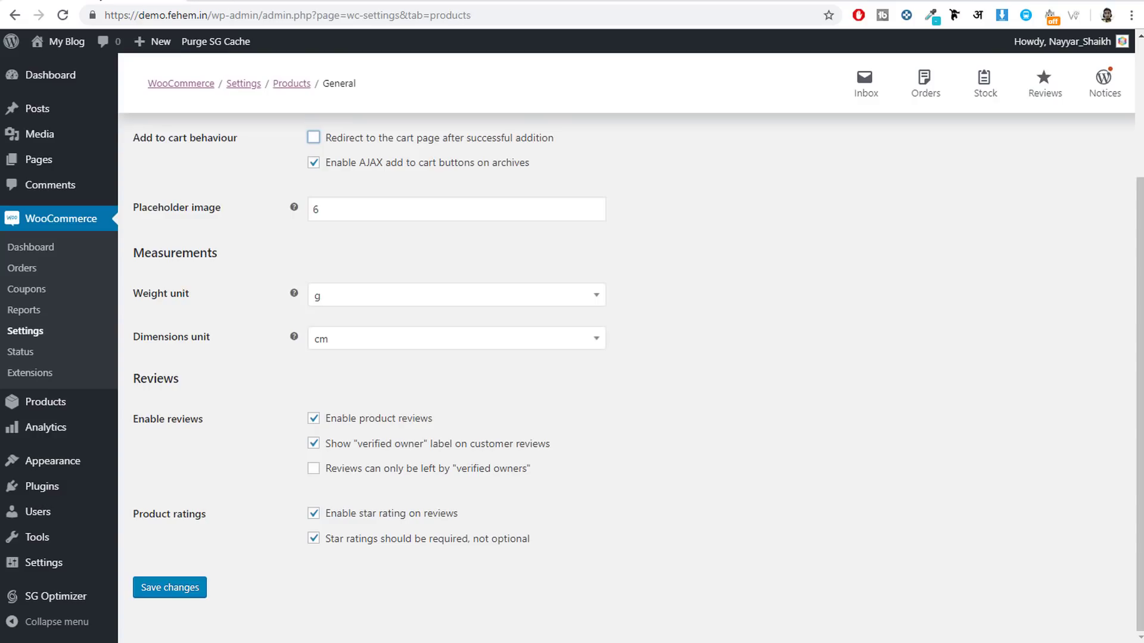
Examine the "verified owner" label option for customer reviews and compare it with the sample product's review form
{"action": "left_click_drag", "start_coordinate": [357, 445], "coordinate": [432, 453]}
{"action": "left_click", "coordinate": [700, 454]}
{"action": "left_click", "coordinate": [614, 1]}
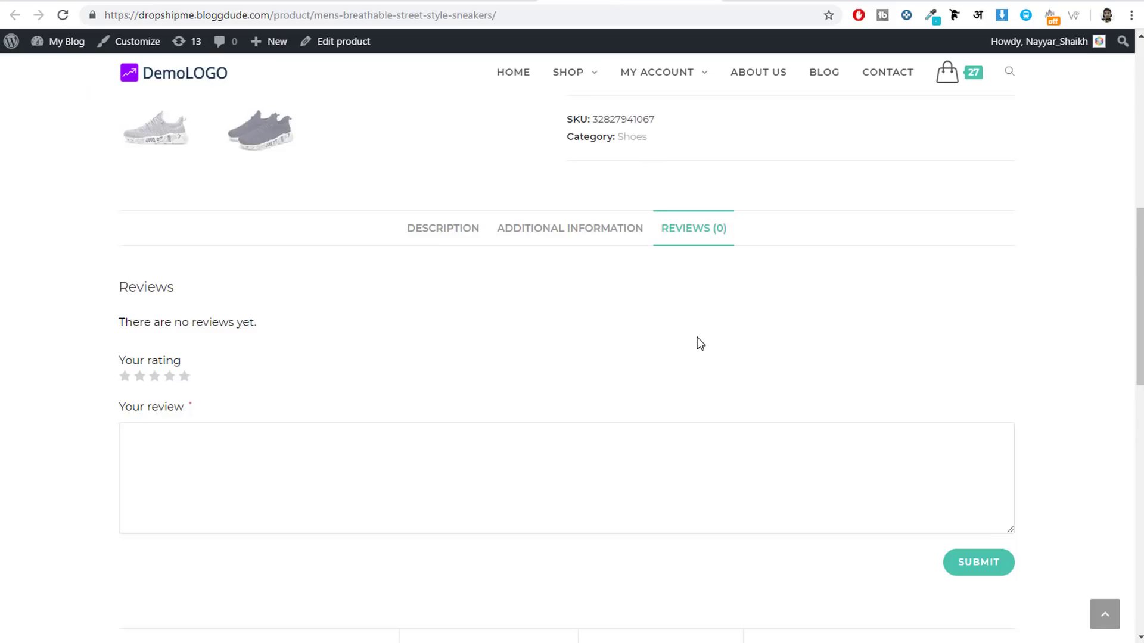
{"action": "scroll", "coordinate": [697, 337], "scroll_direction": "up", "scroll_amount": 1}
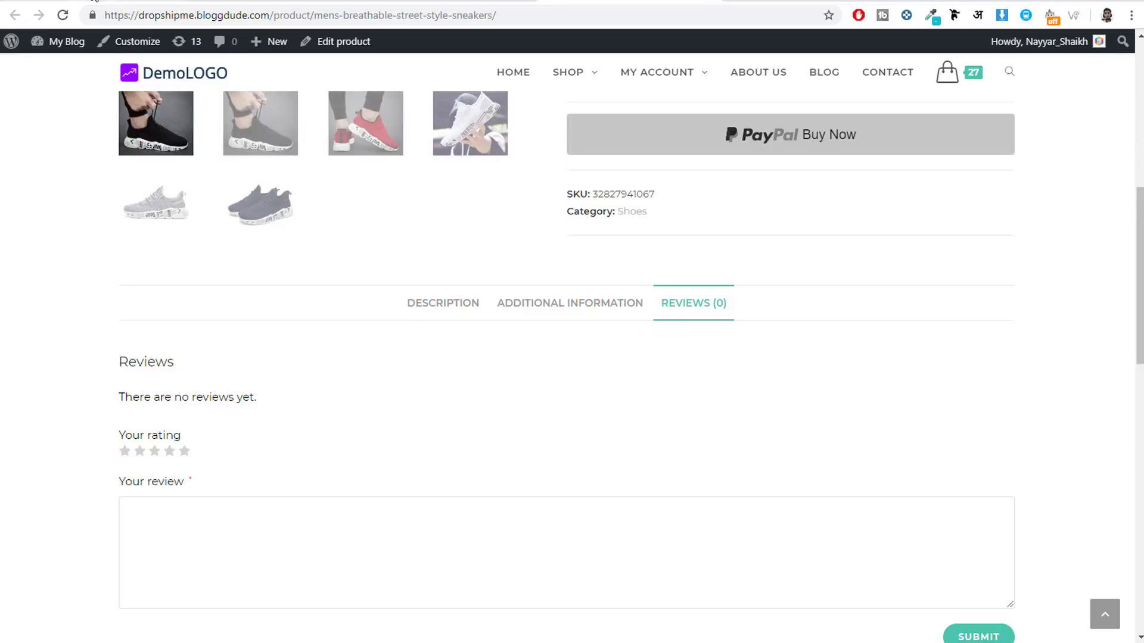
Save the product settings and open the inventory settings, referring to the sample store's sneakers page
{"action": "left_click", "coordinate": [143, 1]}
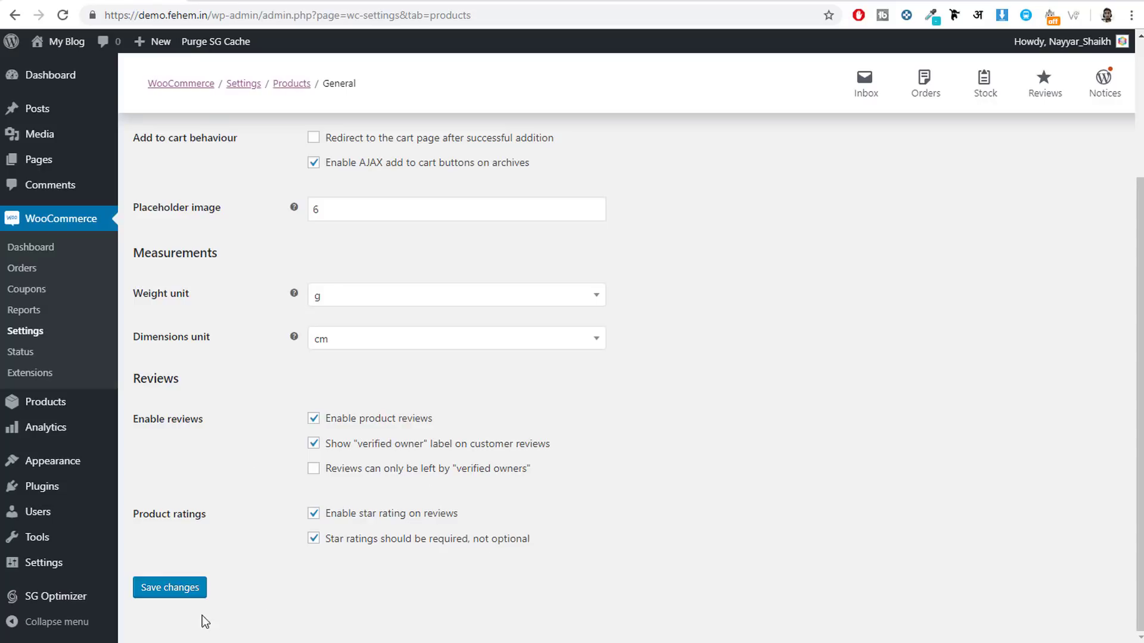
{"action": "left_click", "coordinate": [170, 588]}
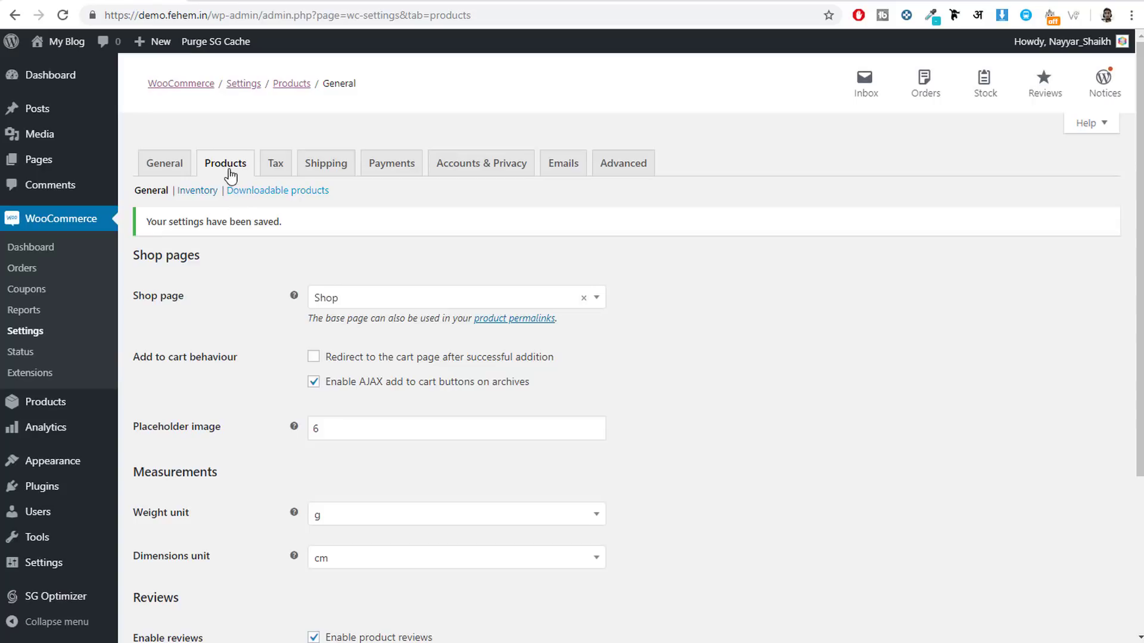
{"action": "left_click", "coordinate": [202, 196]}
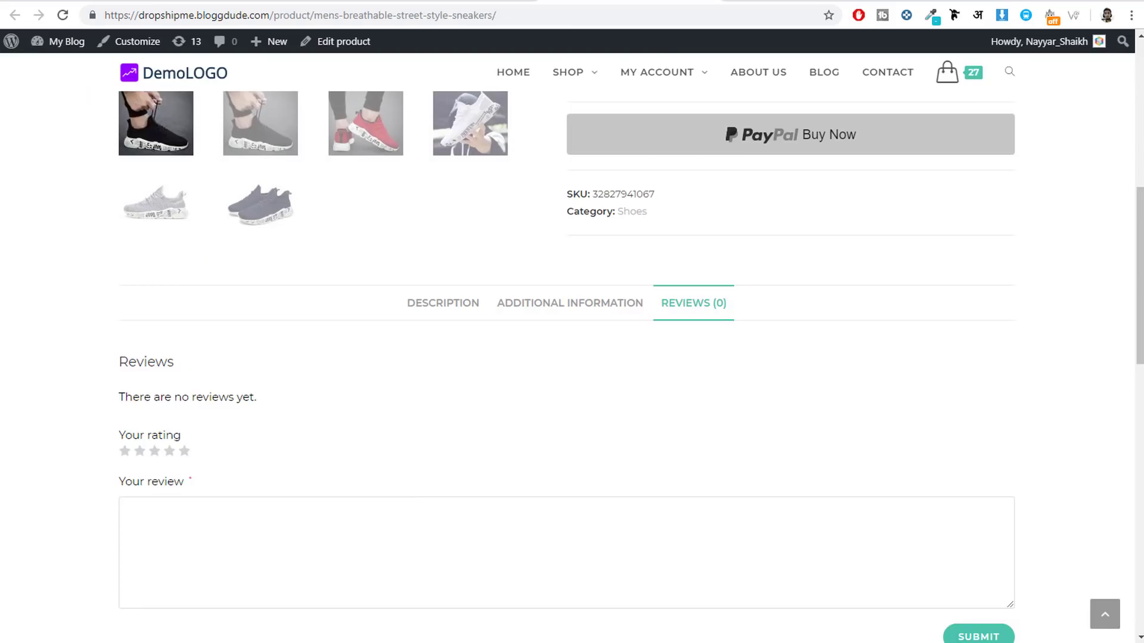
{"action": "scroll", "coordinate": [742, 327], "scroll_direction": "up", "scroll_amount": 8}
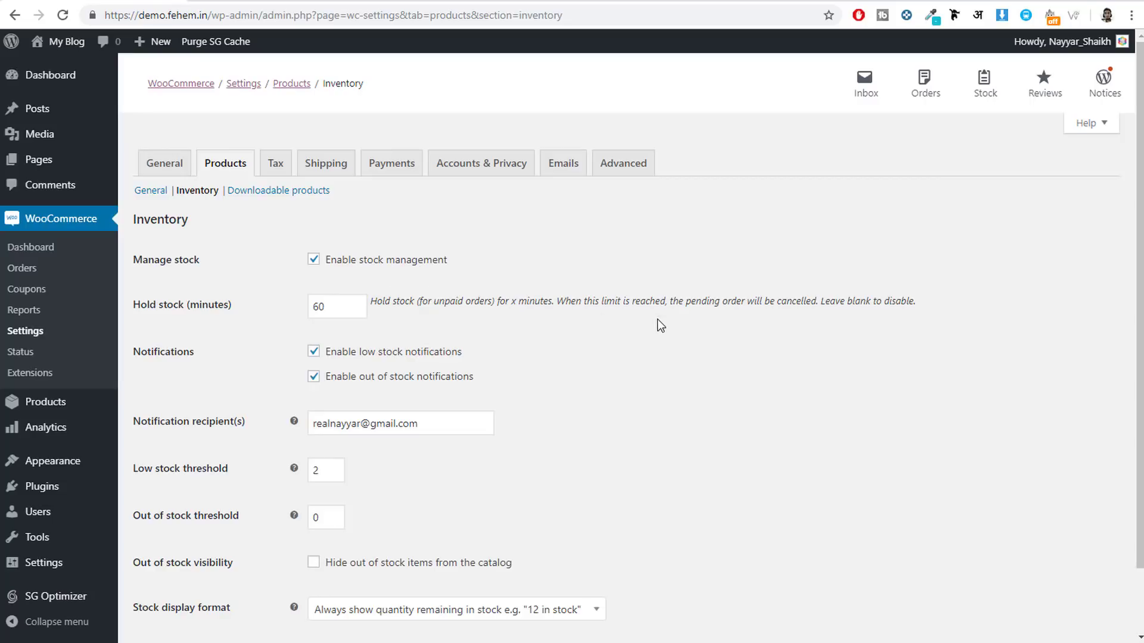
Review the low stock and out of stock notification options and the notification recipient in the inventory settings
{"action": "scroll", "coordinate": [130, 292], "scroll_direction": "down", "scroll_amount": 1}
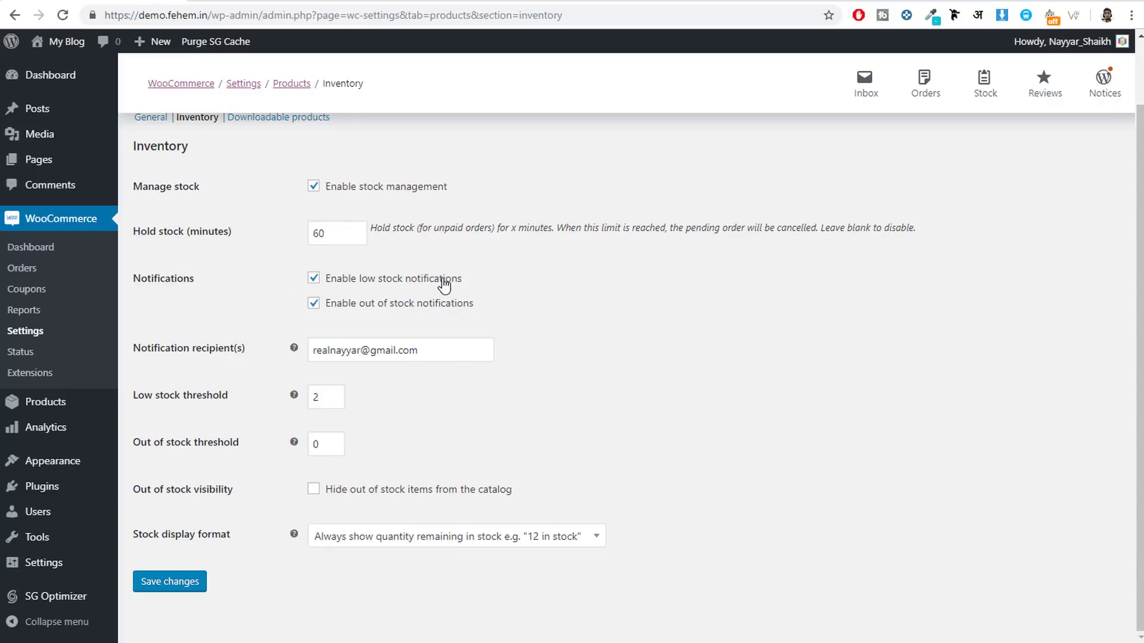
{"action": "left_click_drag", "start_coordinate": [463, 280], "coordinate": [331, 280]}
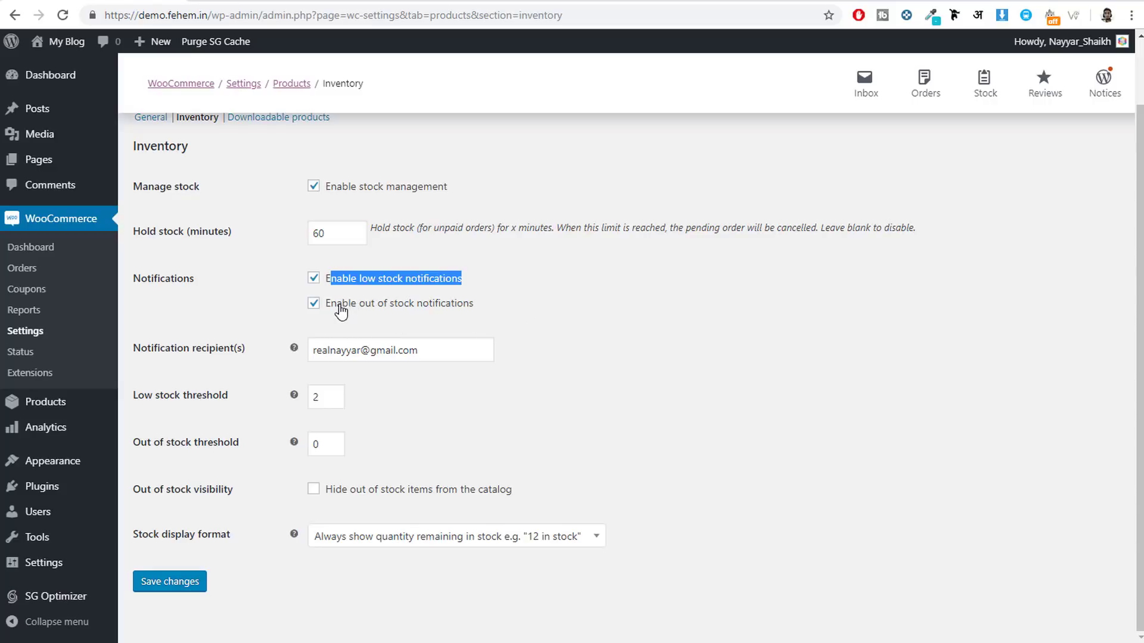
{"action": "left_click_drag", "start_coordinate": [490, 305], "coordinate": [377, 303]}
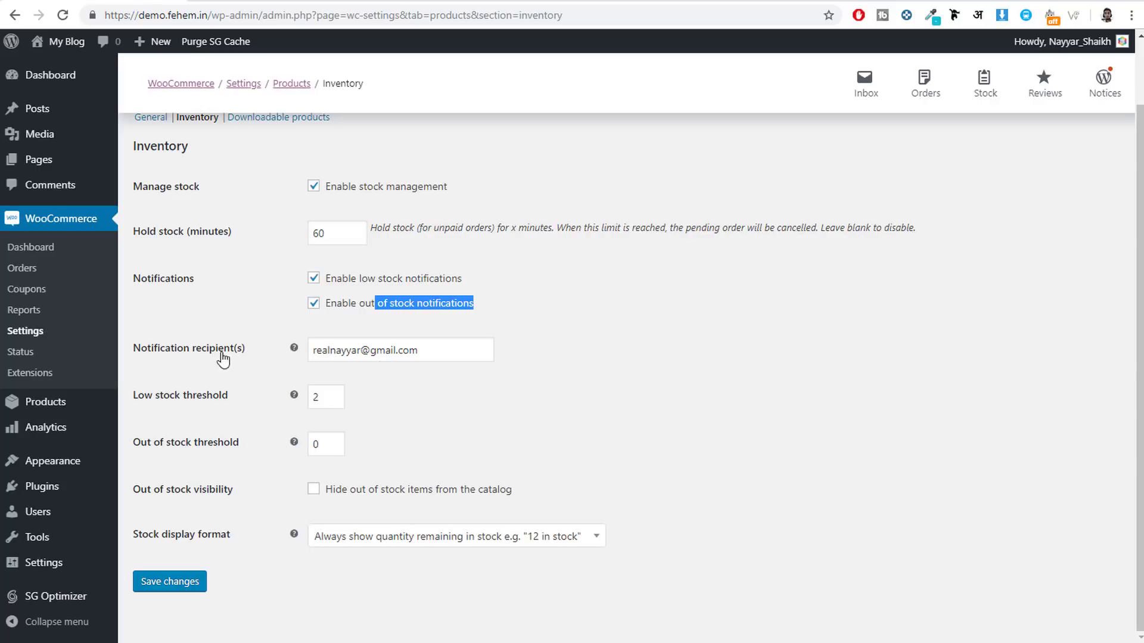
{"action": "left_click_drag", "start_coordinate": [414, 349], "coordinate": [276, 351]}
{"action": "left_click", "coordinate": [603, 346]}
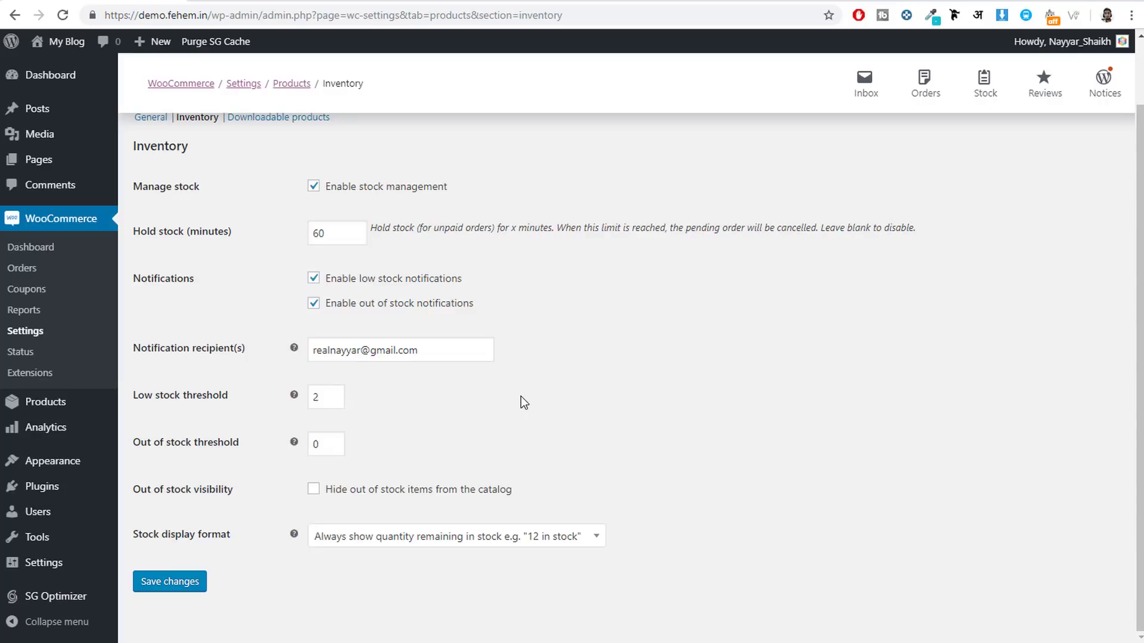
Set the low stock threshold to 5 in the inventory settings
{"action": "left_click", "coordinate": [333, 394]}
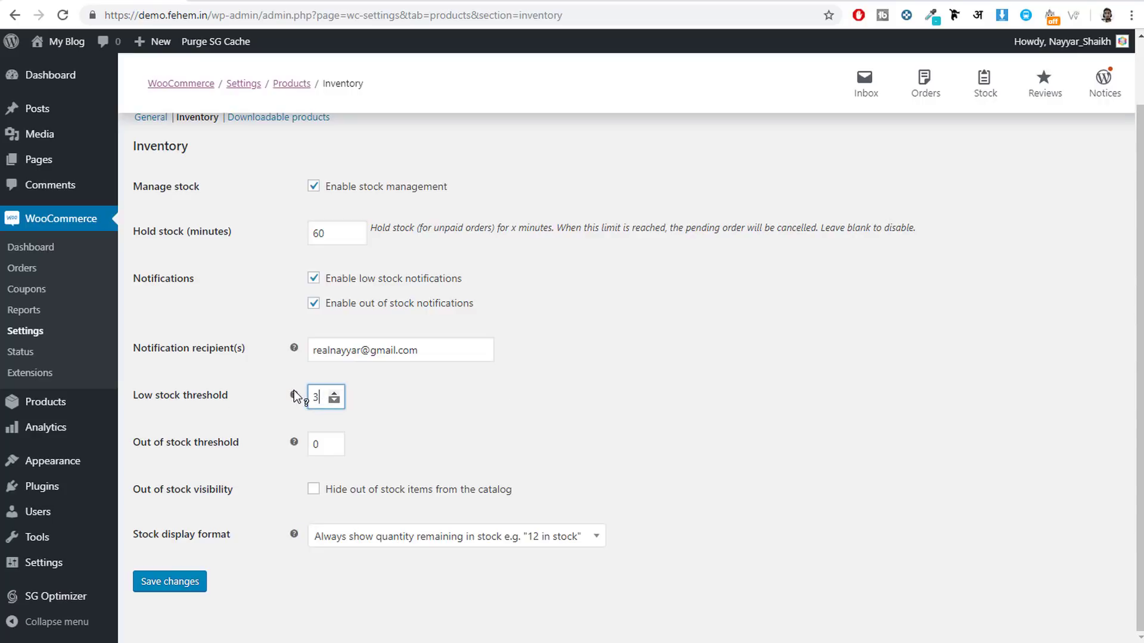
{"action": "left_click", "coordinate": [334, 394]}
{"action": "left_click", "coordinate": [335, 393]}
{"action": "left_click", "coordinate": [334, 393]}
{"action": "left_click", "coordinate": [547, 424]}
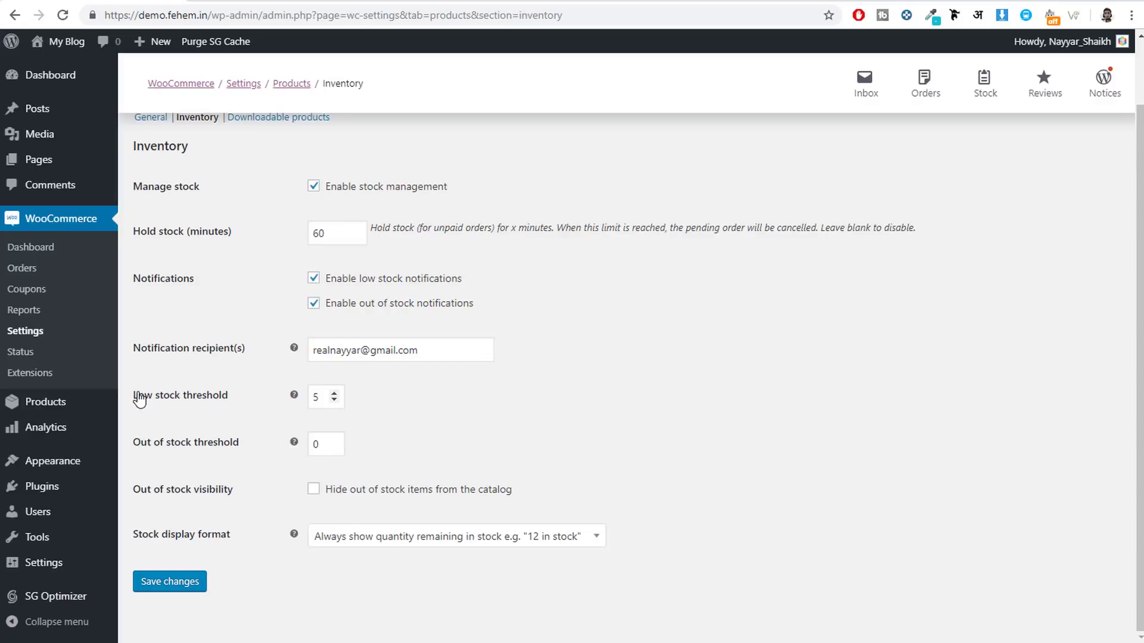
{"action": "left_click_drag", "start_coordinate": [134, 396], "coordinate": [231, 397]}
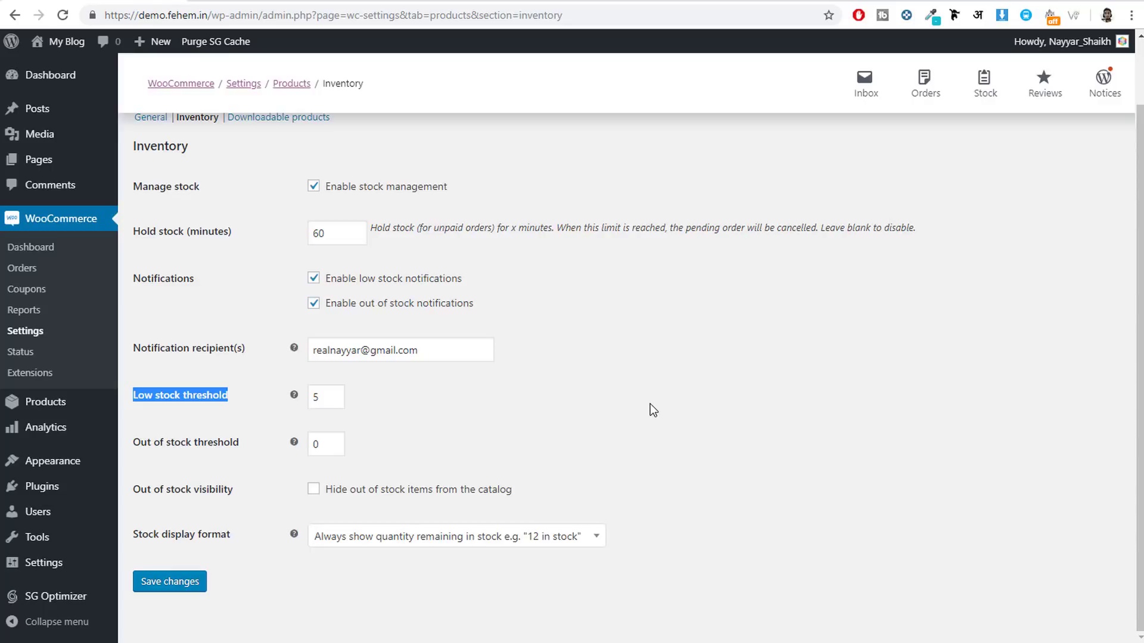
Set the out of stock threshold to 0 and save the inventory settings, referring to the sample store's sneakers page
{"action": "left_click", "coordinate": [334, 441]}
{"action": "left_click", "coordinate": [334, 441]}
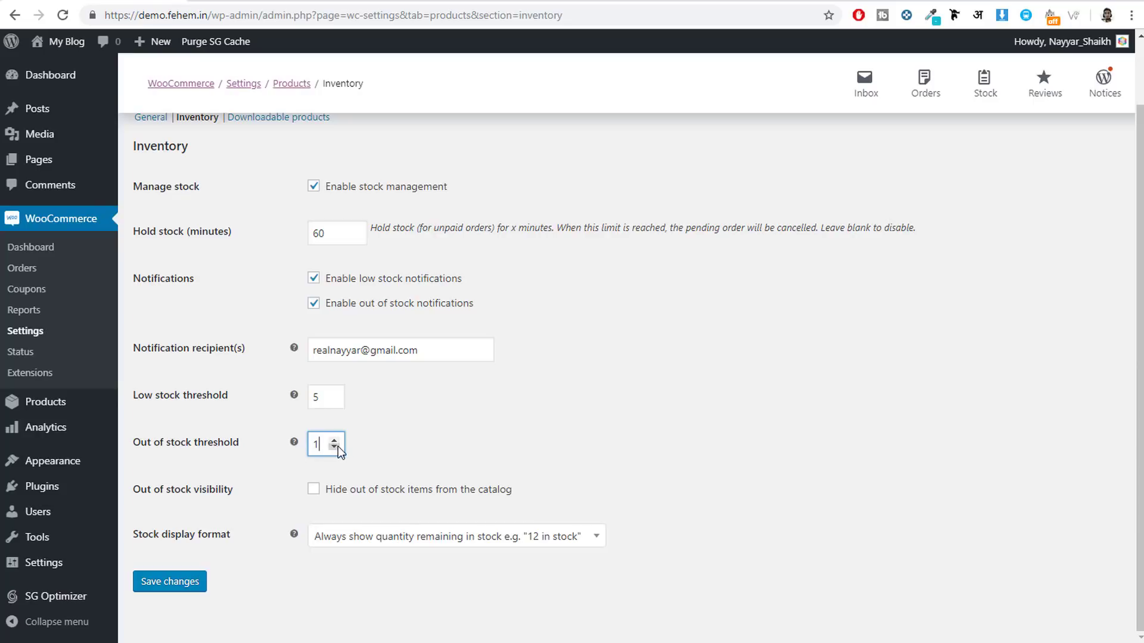
{"action": "left_click", "coordinate": [335, 447]}
{"action": "left_click", "coordinate": [629, 2]}
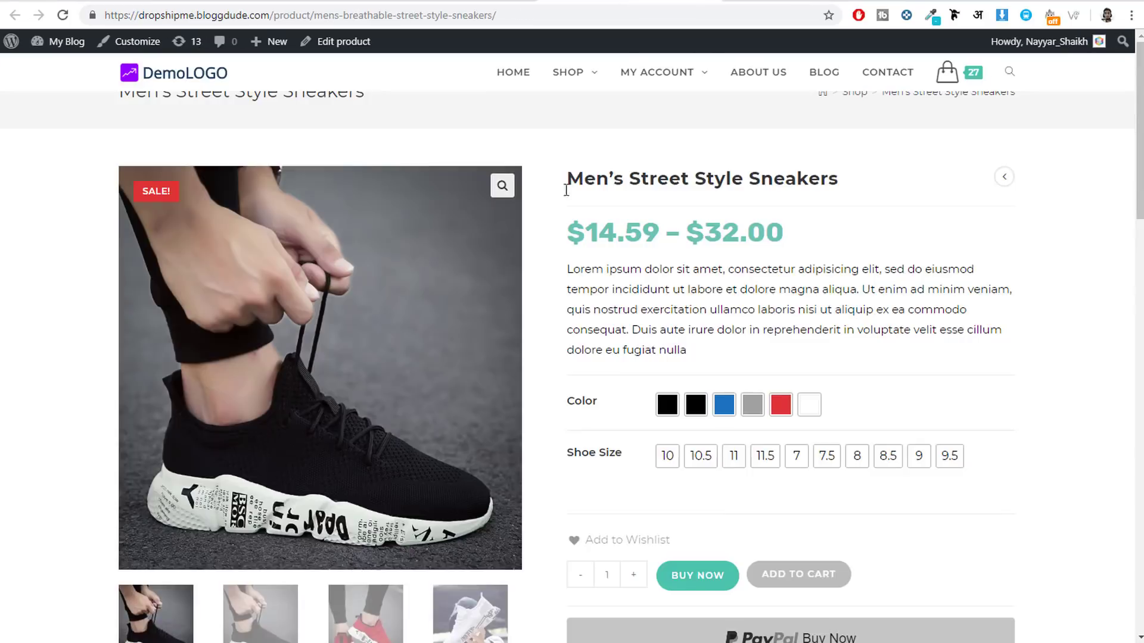
{"action": "left_click", "coordinate": [131, 2]}
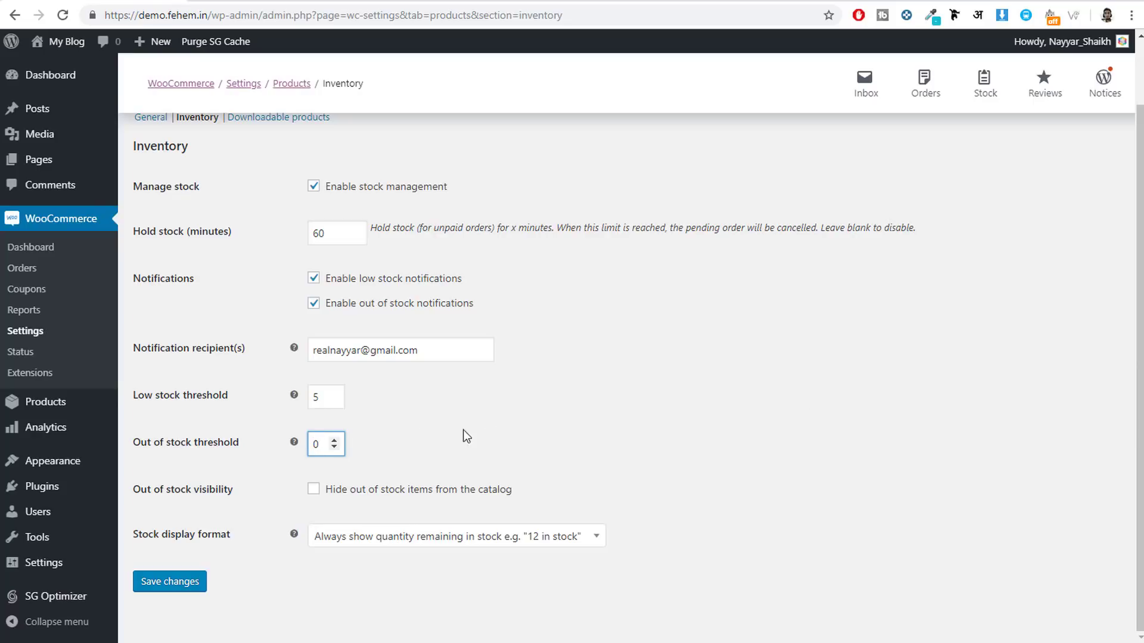
{"action": "left_click", "coordinate": [192, 587]}
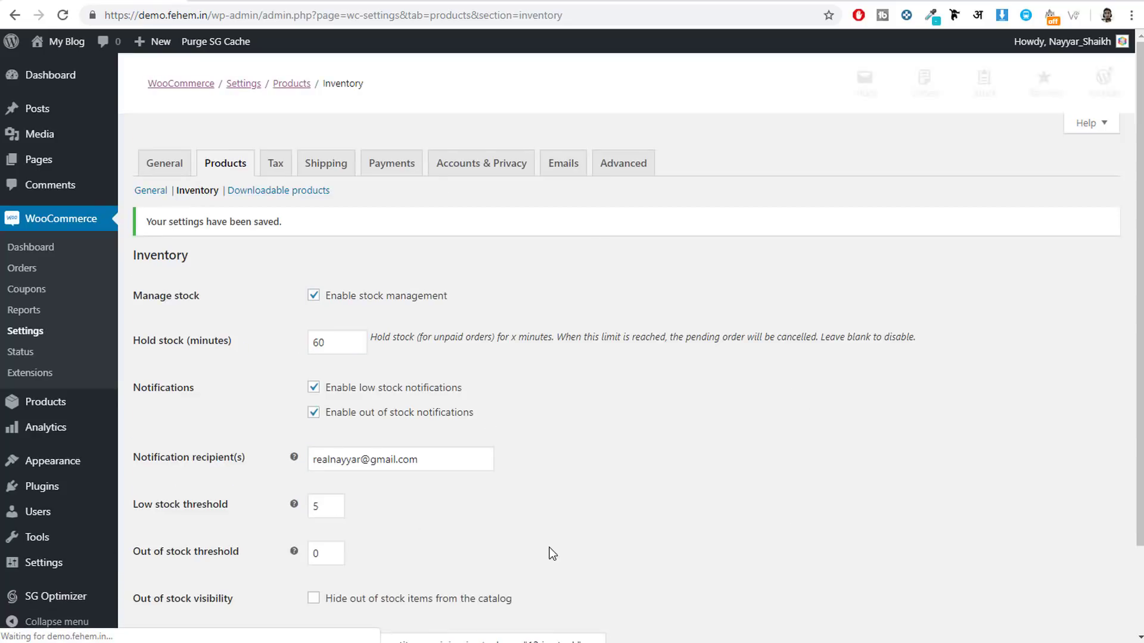
Require login for downloads in the downloadable products settings and save the changes
{"action": "left_click", "coordinate": [305, 191]}
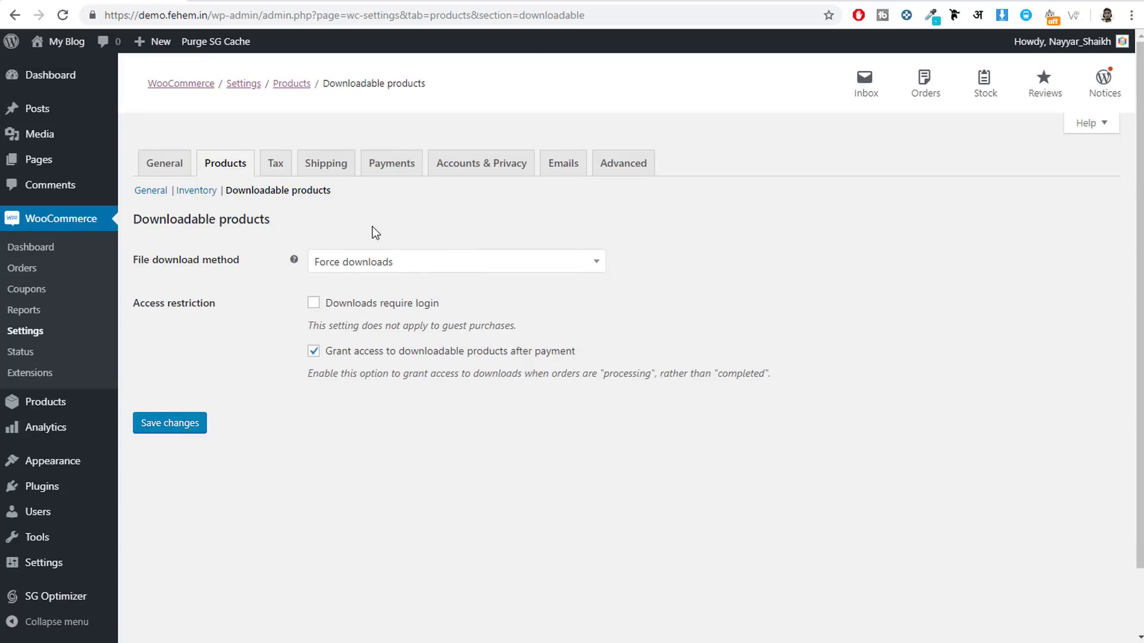
{"action": "left_click", "coordinate": [404, 307]}
{"action": "left_click", "coordinate": [199, 426]}
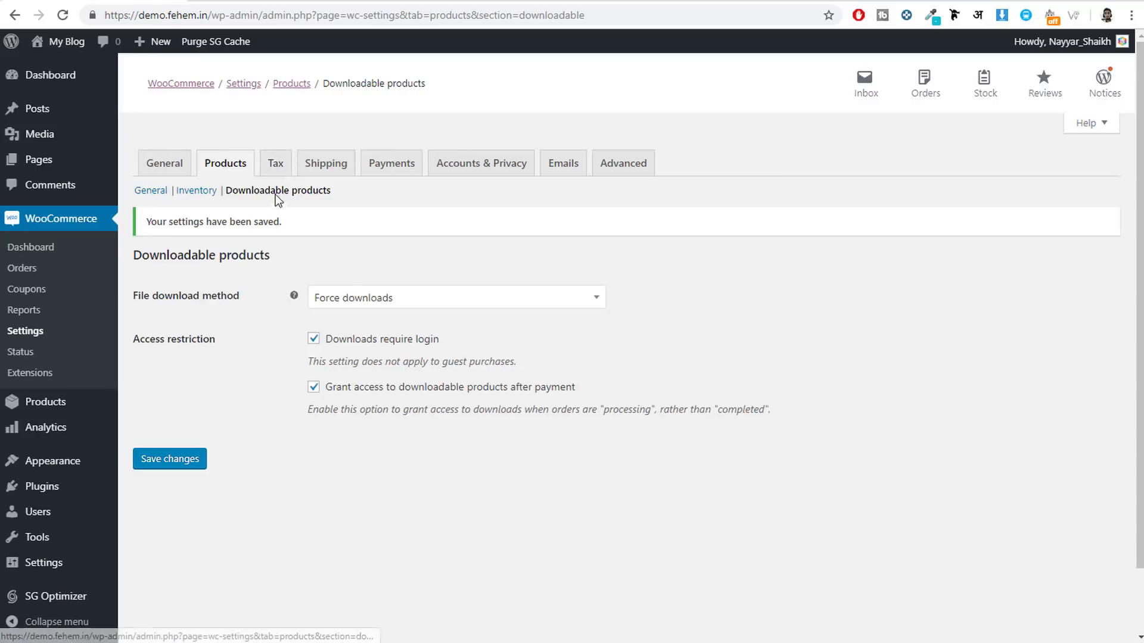
Open the tax settings and review the tax-exclusive price entry option and the choices for the address used to calculate tax
{"action": "left_click", "coordinate": [285, 169]}
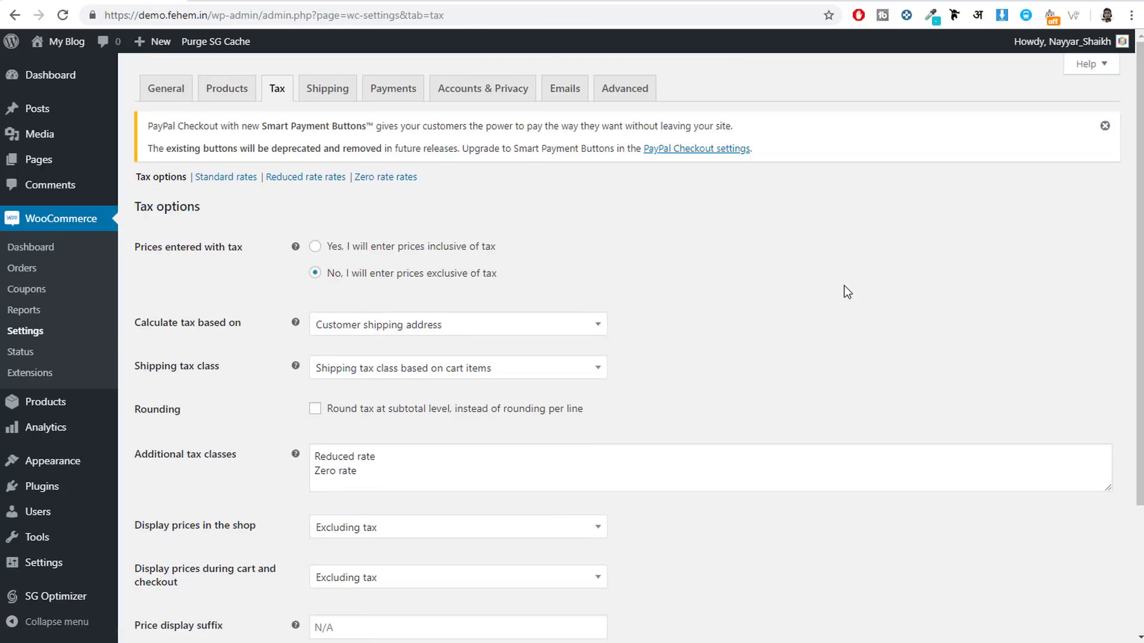
{"action": "scroll", "coordinate": [847, 292], "scroll_direction": "down", "scroll_amount": 1}
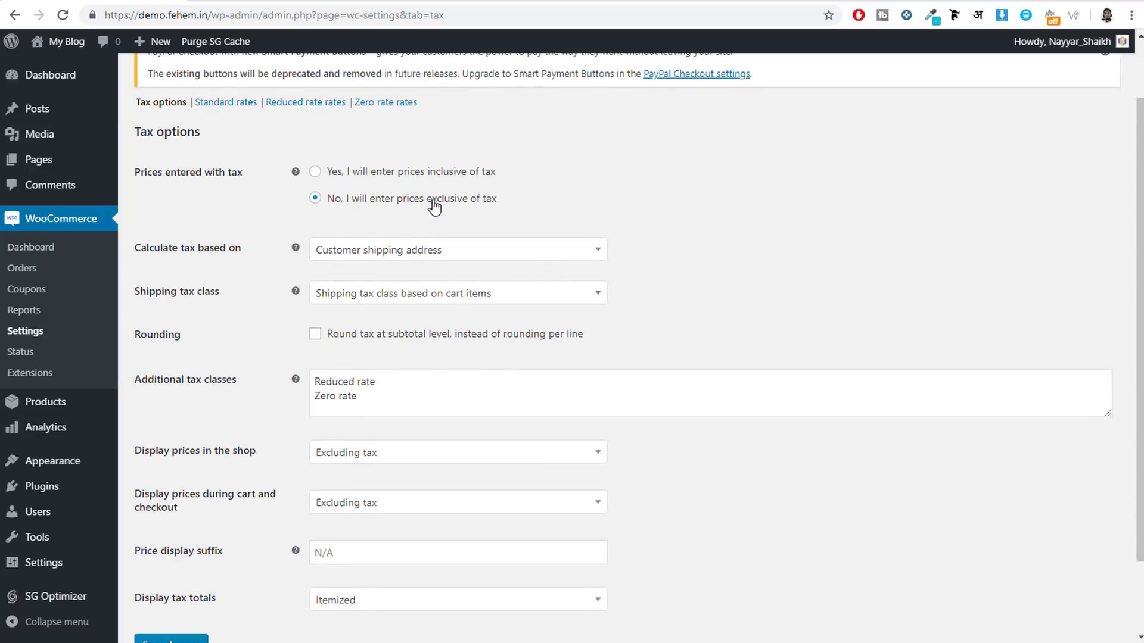
{"action": "left_click_drag", "start_coordinate": [426, 201], "coordinate": [506, 205]}
{"action": "scroll", "coordinate": [824, 203], "scroll_direction": "down", "scroll_amount": 1}
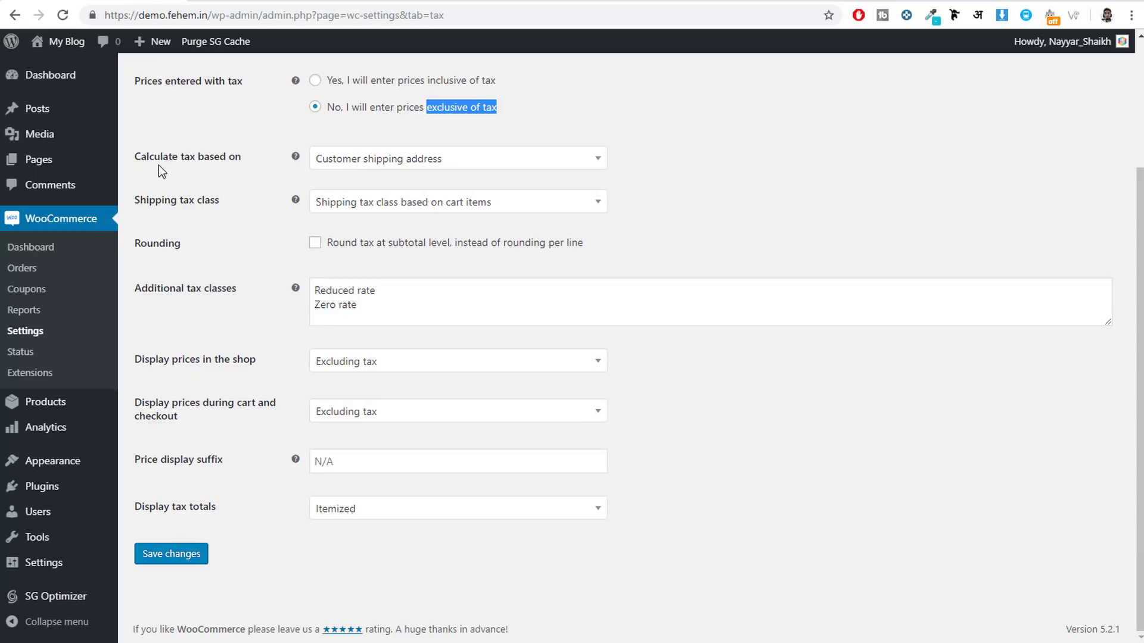
{"action": "left_click", "coordinate": [391, 160]}
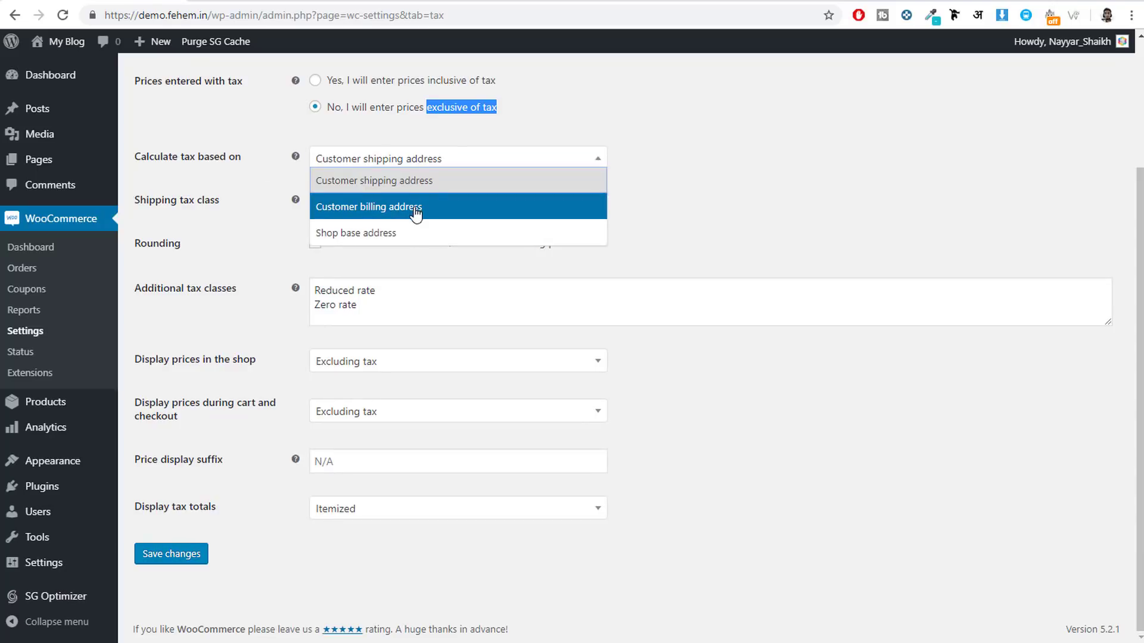
{"action": "left_click", "coordinate": [891, 191]}
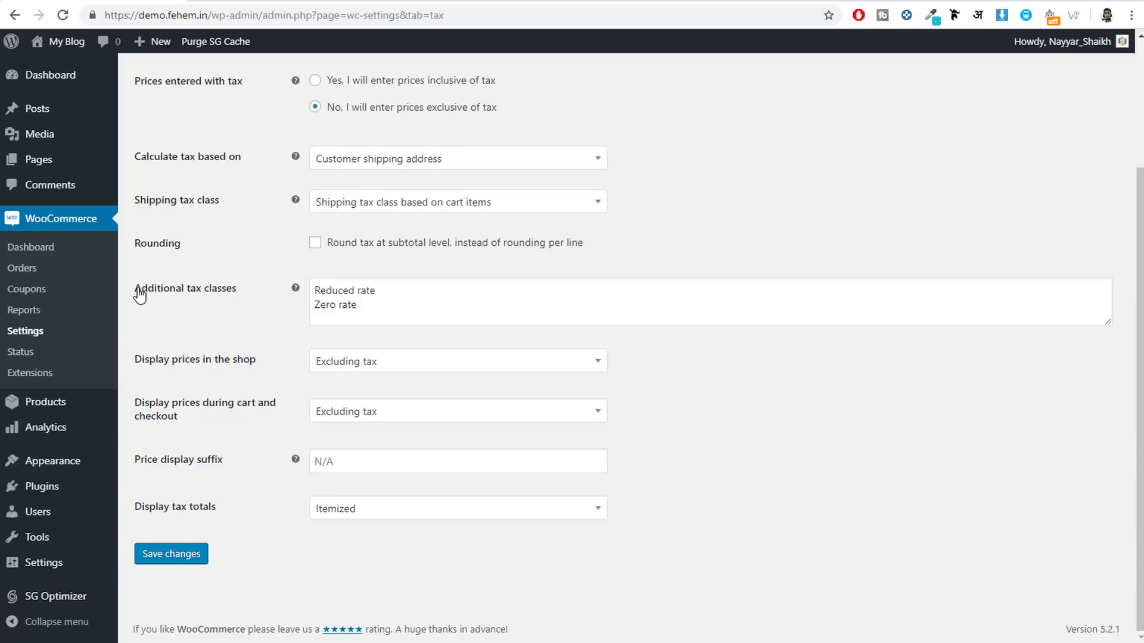
Add GST below Reduced rate and Zero rate in the additional tax classes and save the tax options
{"action": "left_click_drag", "start_coordinate": [138, 293], "coordinate": [245, 303]}
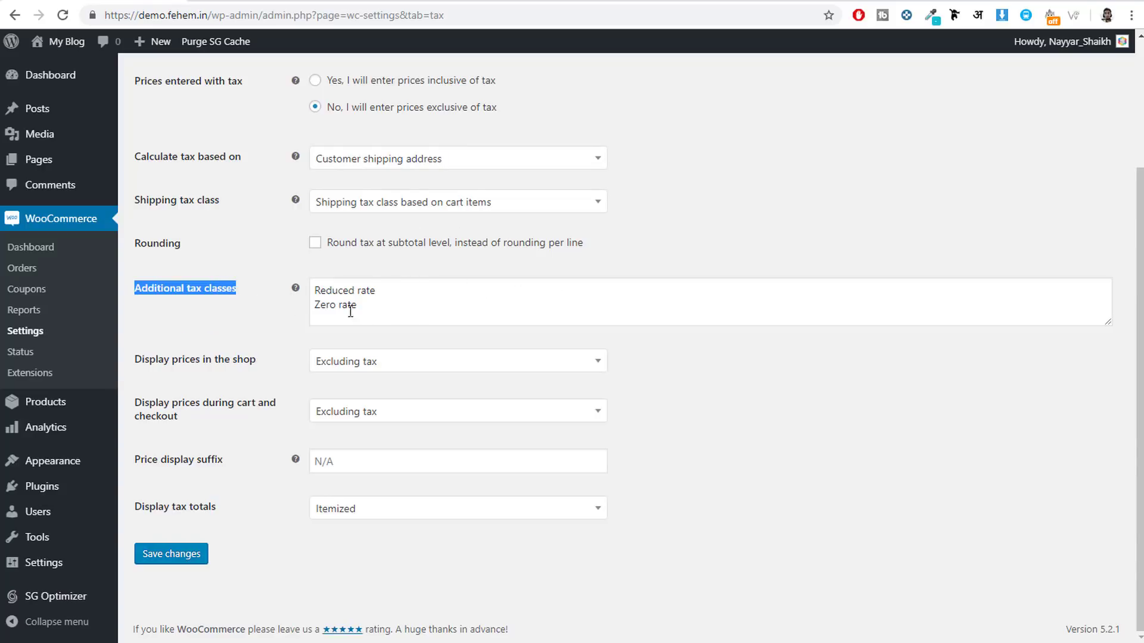
{"action": "left_click_drag", "start_coordinate": [400, 291], "coordinate": [289, 296]}
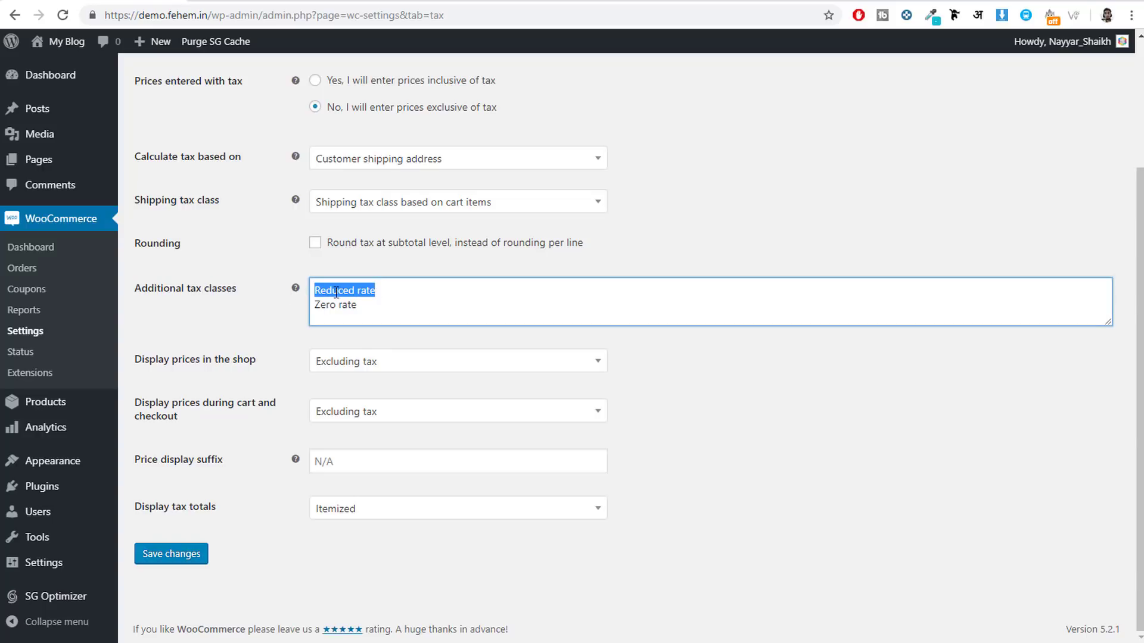
{"action": "left_click_drag", "start_coordinate": [382, 305], "coordinate": [281, 302]}
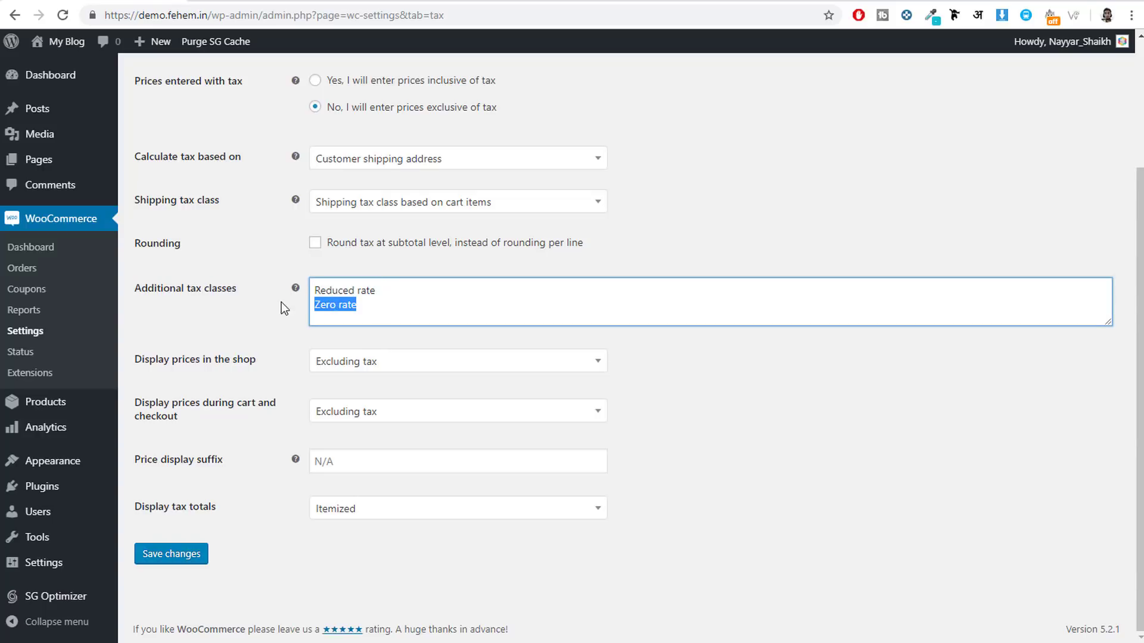
{"action": "left_click", "coordinate": [536, 311]}
{"action": "left_click_drag", "start_coordinate": [1107, 318], "coordinate": [1112, 373]}
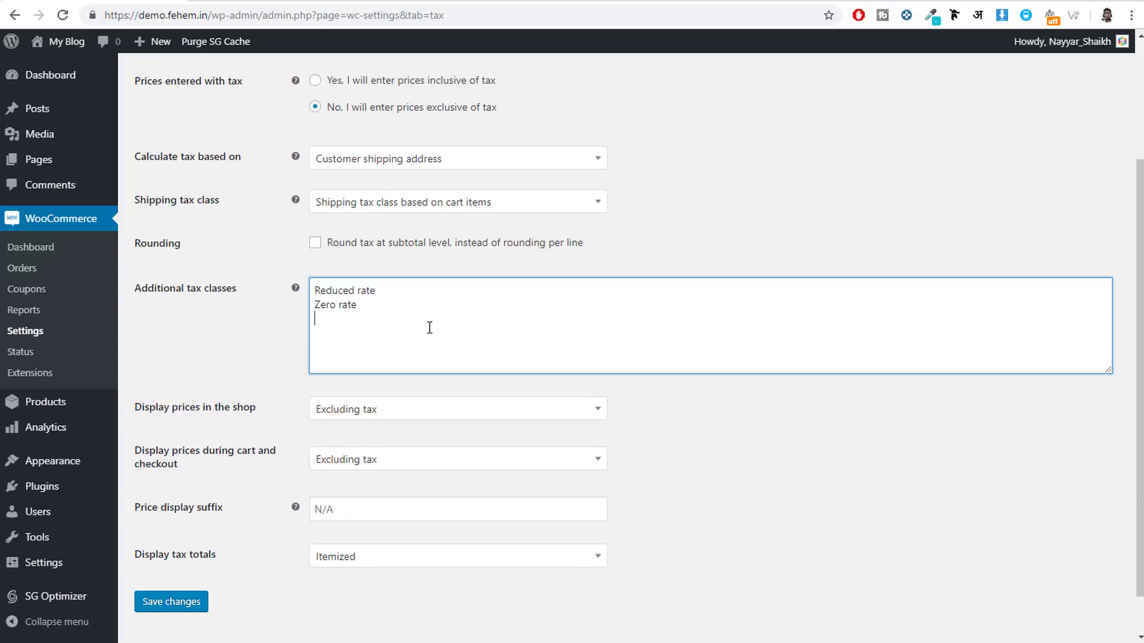
{"action": "type", "text": "GST"}
{"action": "double_click", "coordinate": [328, 320]}
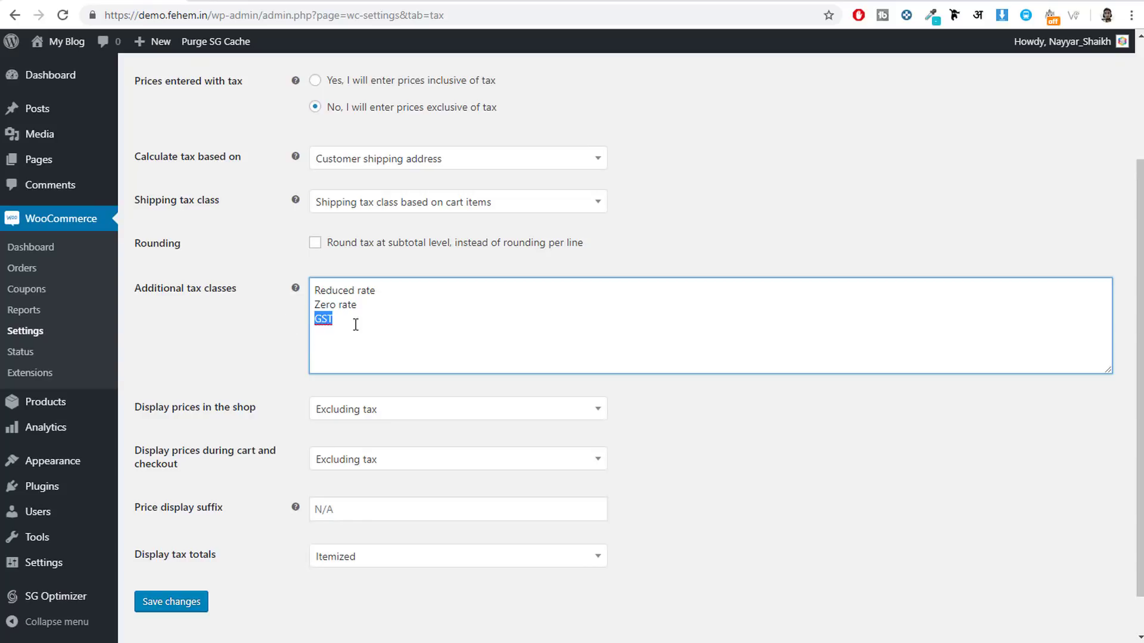
{"action": "left_click", "coordinate": [170, 604]}
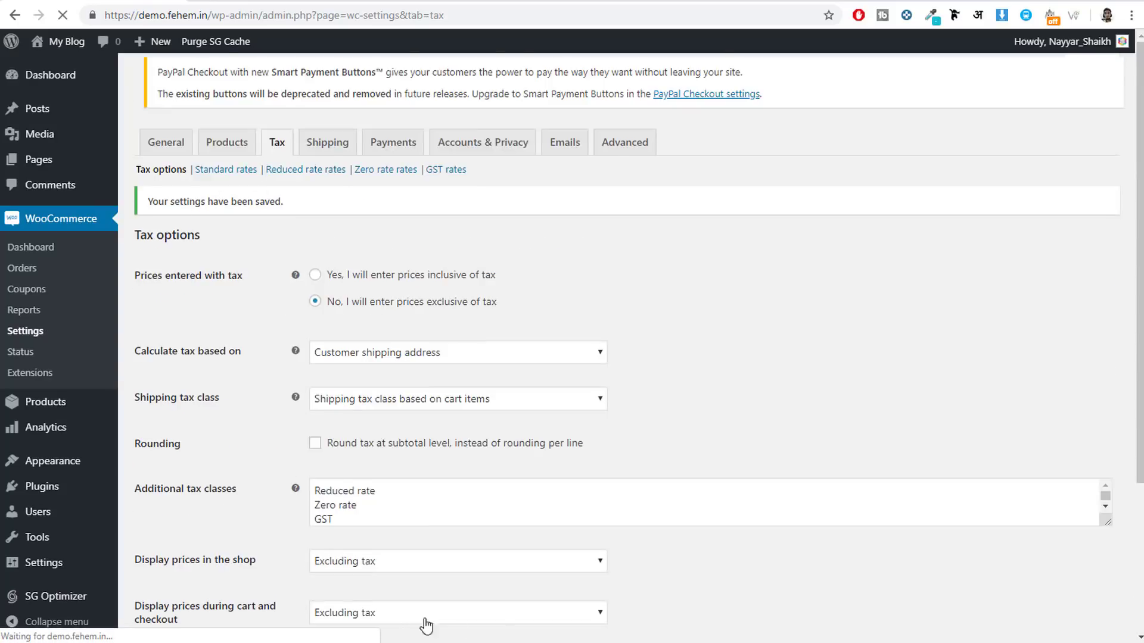
Open the GST rates and insert a tax rate row with the country code US
{"action": "left_click_drag", "start_coordinate": [350, 520], "coordinate": [302, 519]}
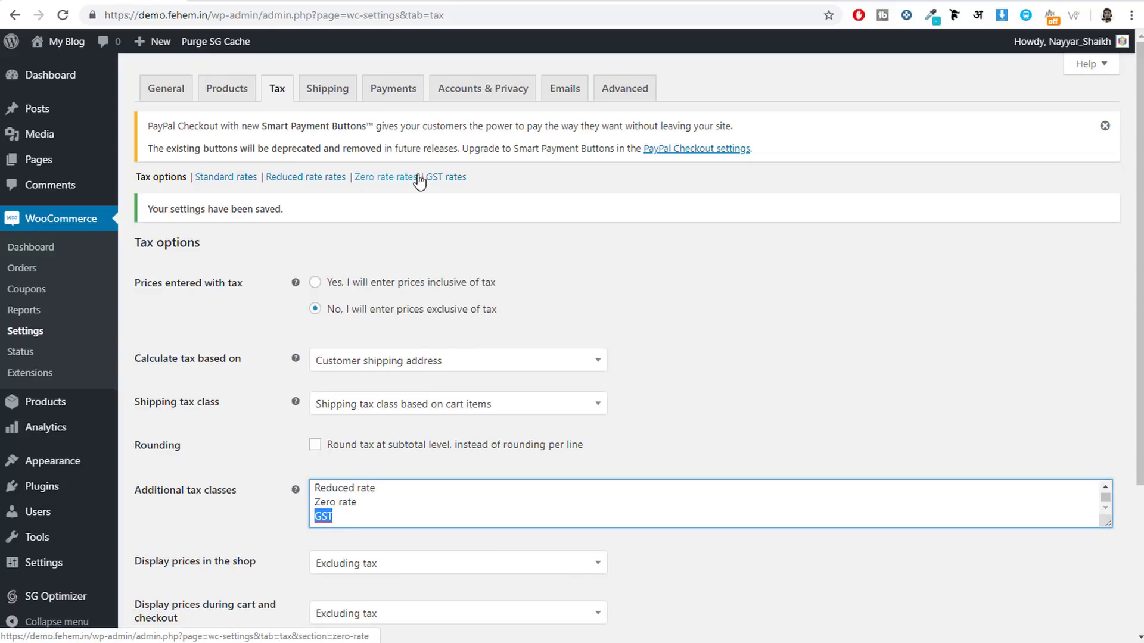
{"action": "left_click", "coordinate": [455, 179]}
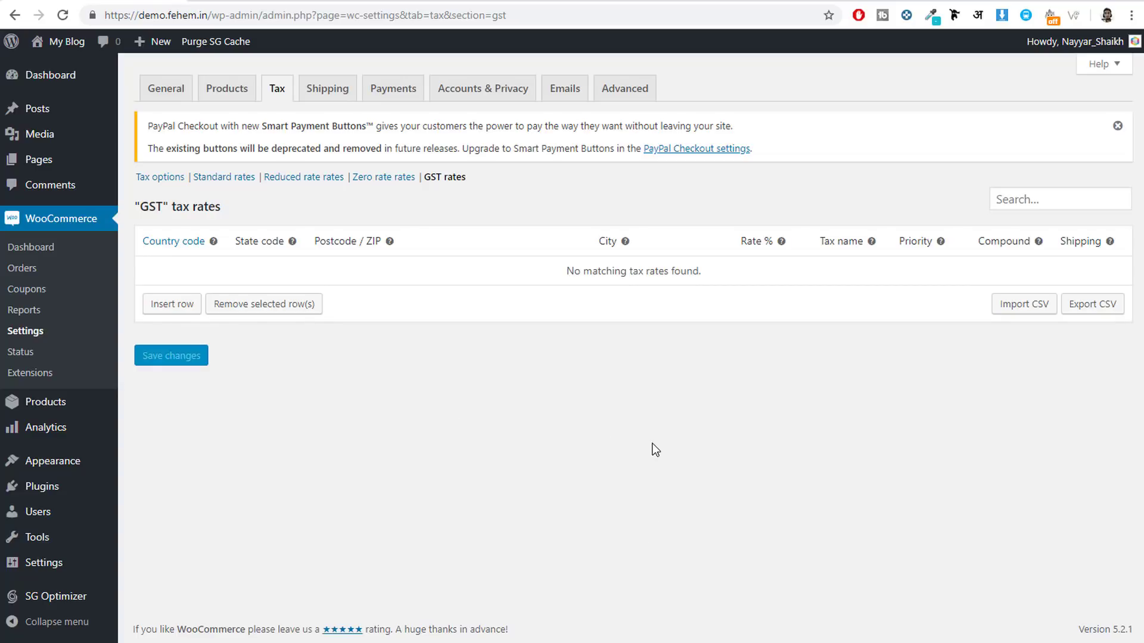
{"action": "left_click", "coordinate": [170, 307]}
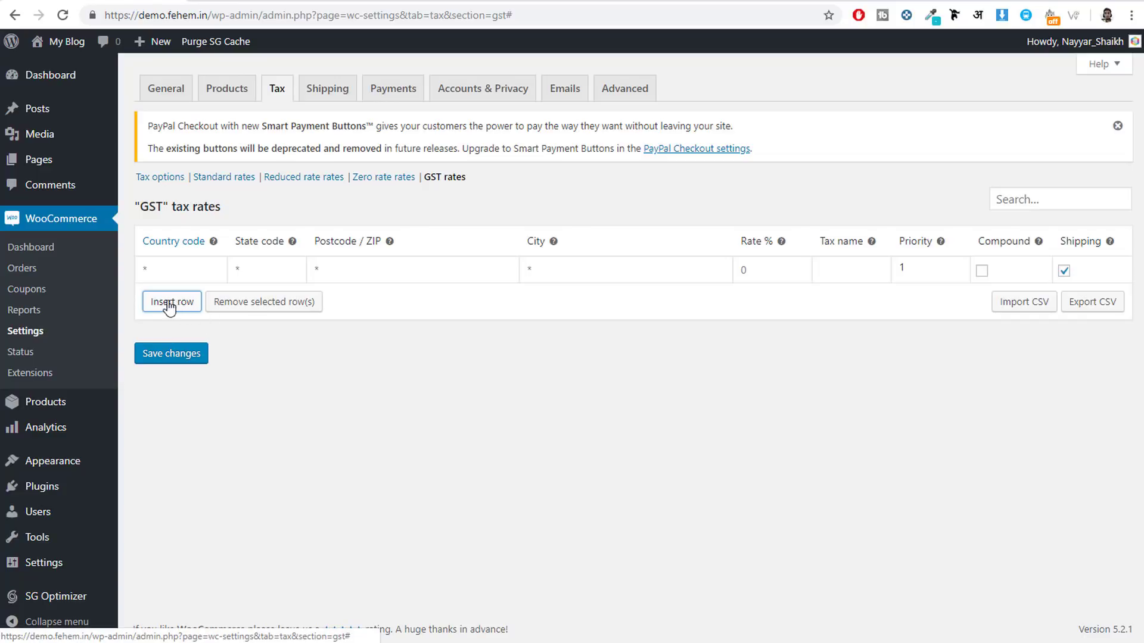
{"action": "left_click", "coordinate": [169, 264]}
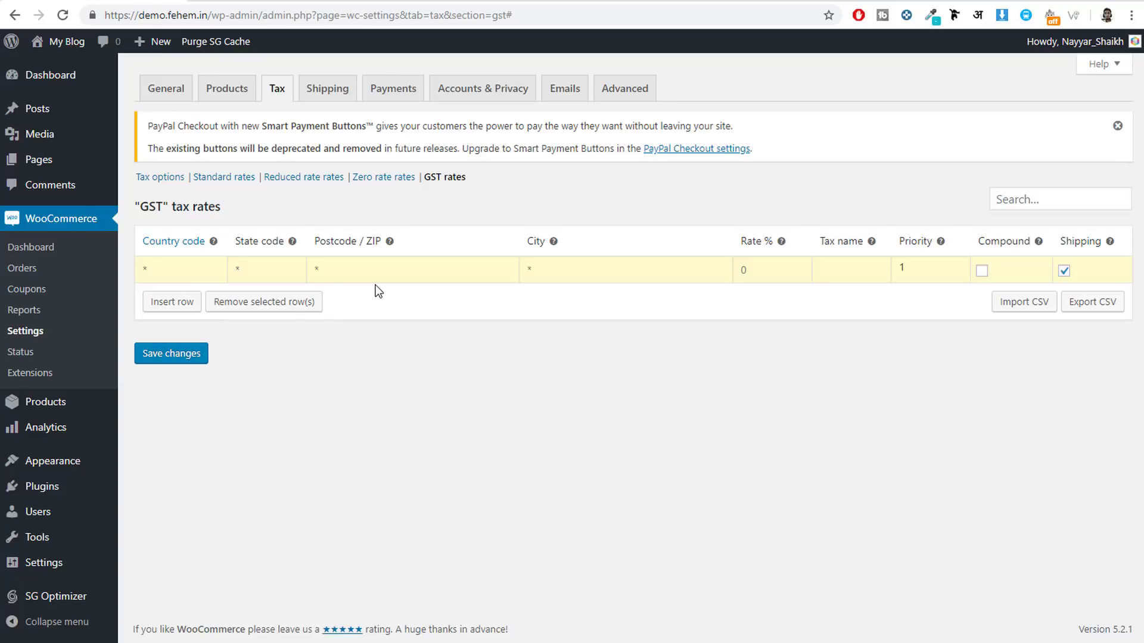
{"action": "type", "text": "US"}
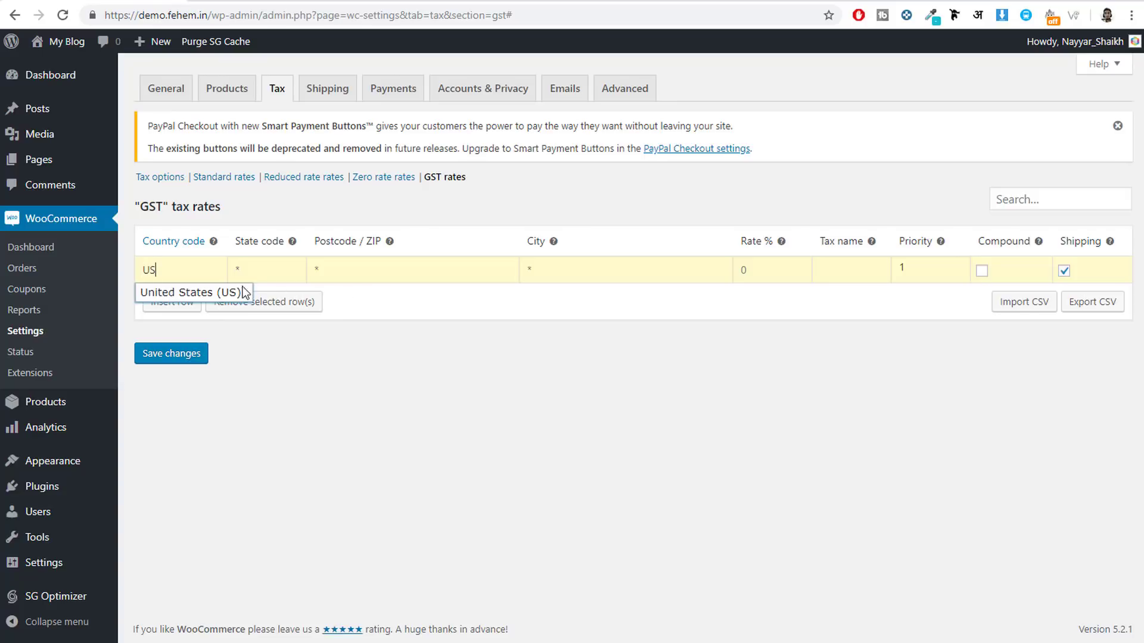
{"action": "left_click", "coordinate": [201, 296]}
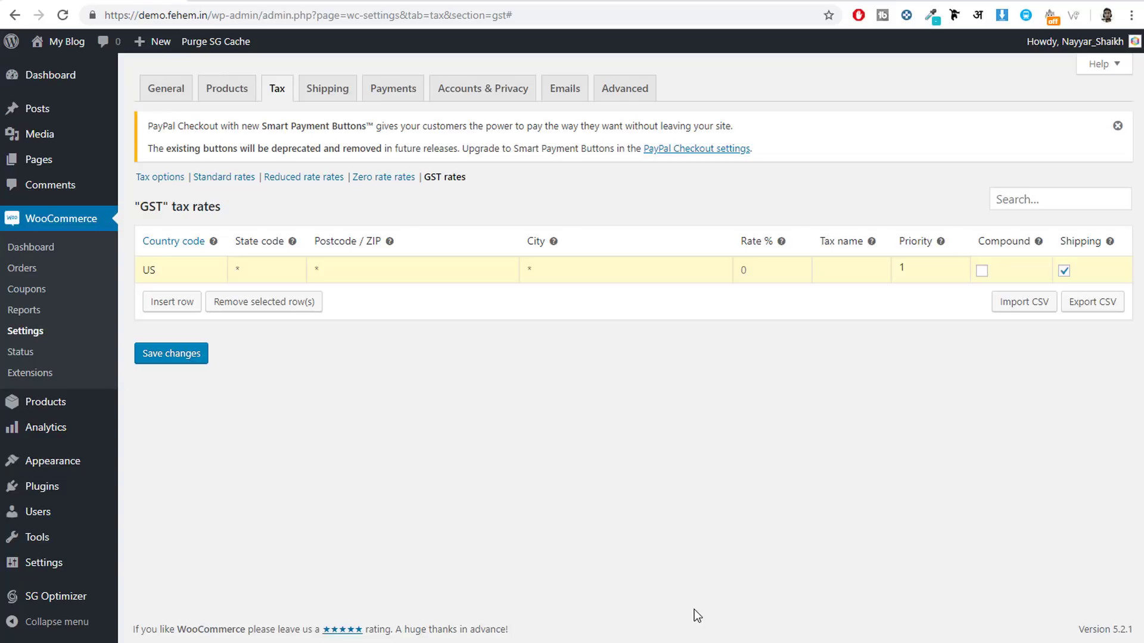
Give the US row a 10% rate named VAT, exclude shipping from it and save the GST rates
{"action": "double_click", "coordinate": [173, 270]}
{"action": "left_click", "coordinate": [742, 267]}
{"action": "type", "text": "10"}
{"action": "left_click", "coordinate": [854, 262]}
{"action": "type", "text": "VAT"}
{"action": "left_click", "coordinate": [1064, 271]}
{"action": "left_click", "coordinate": [182, 358]}
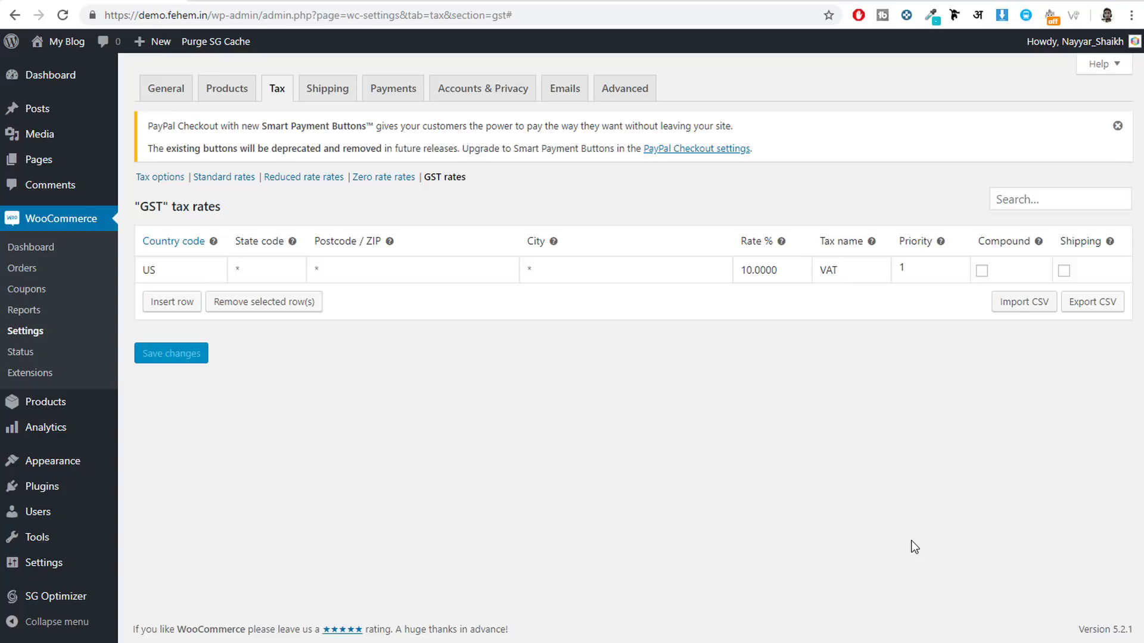
Remove the US rate row and insert a new GST rate row with the country code IN for India
{"action": "left_click", "coordinate": [153, 260]}
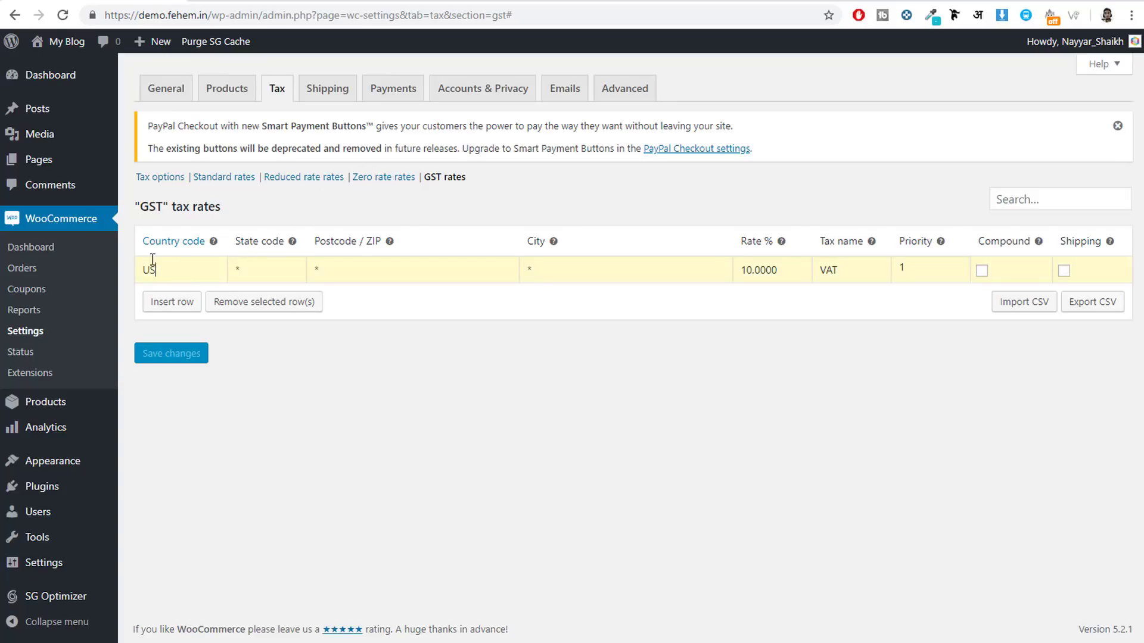
{"action": "left_click", "coordinate": [240, 301]}
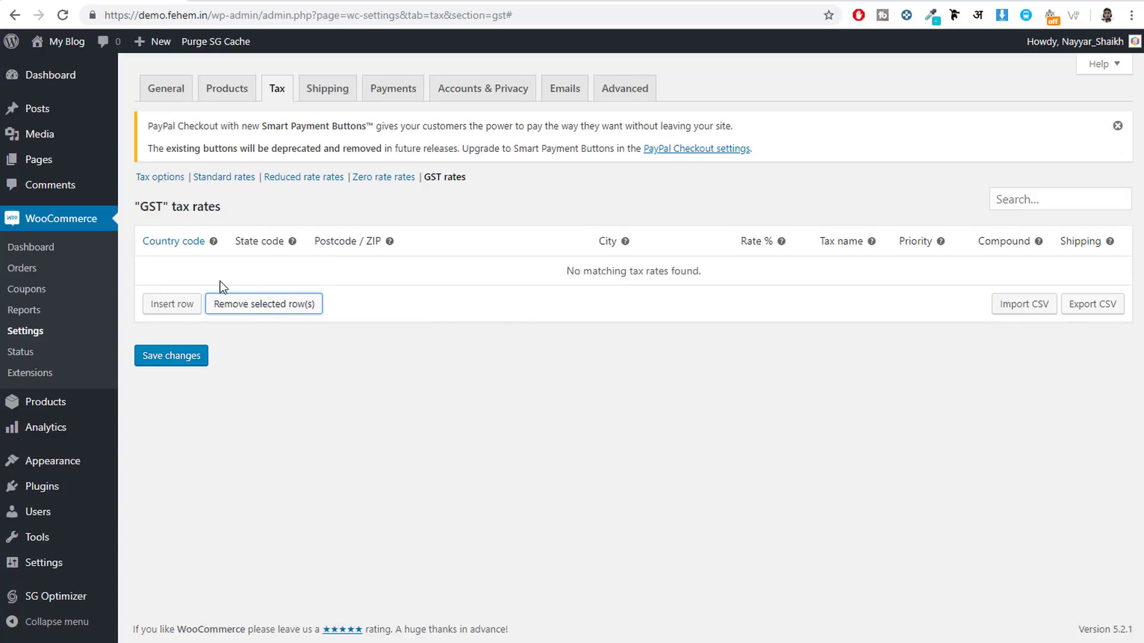
{"action": "left_click", "coordinate": [173, 304]}
{"action": "left_click", "coordinate": [174, 276]}
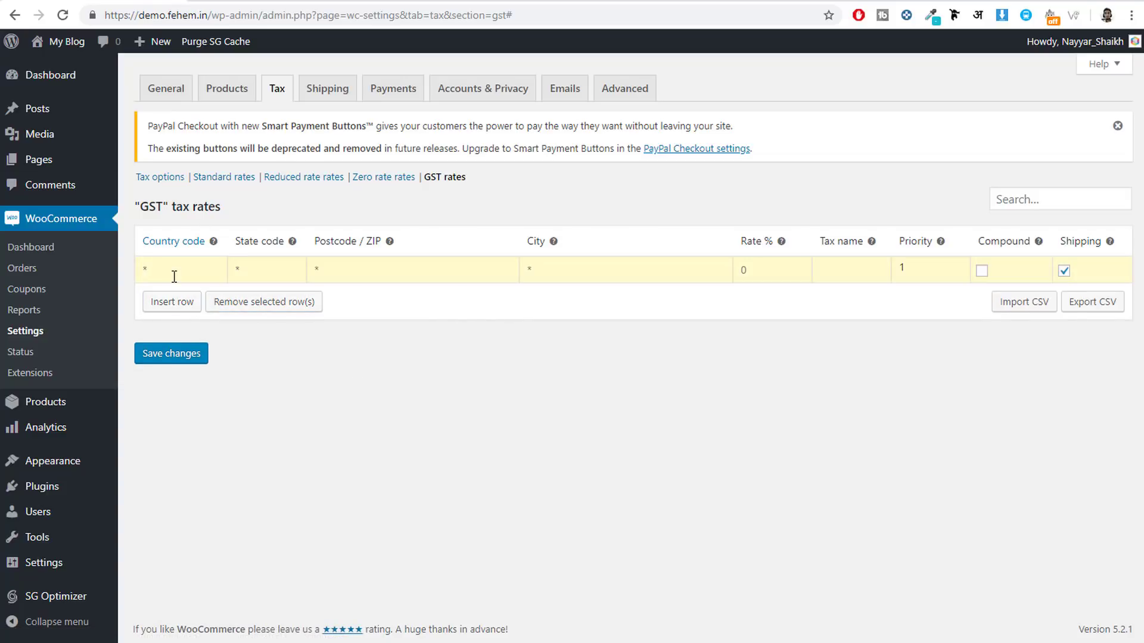
{"action": "type", "text": "IN"}
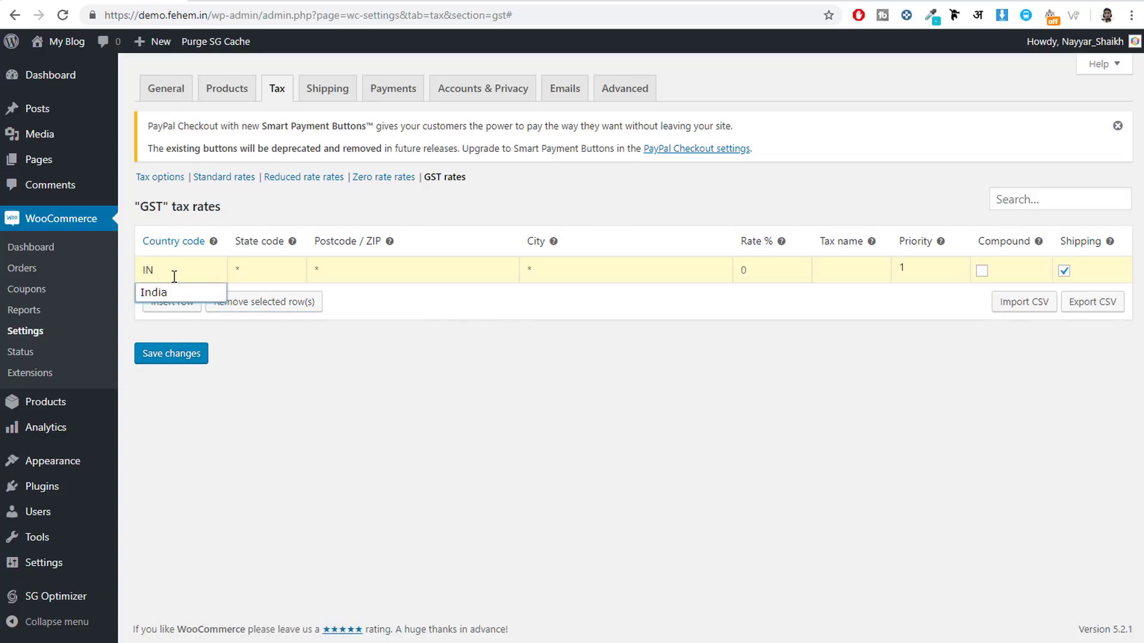
{"action": "left_click", "coordinate": [160, 292]}
Give the IN row a 5% rate named CGST and exclude shipping from it
{"action": "type", "text": "5"}
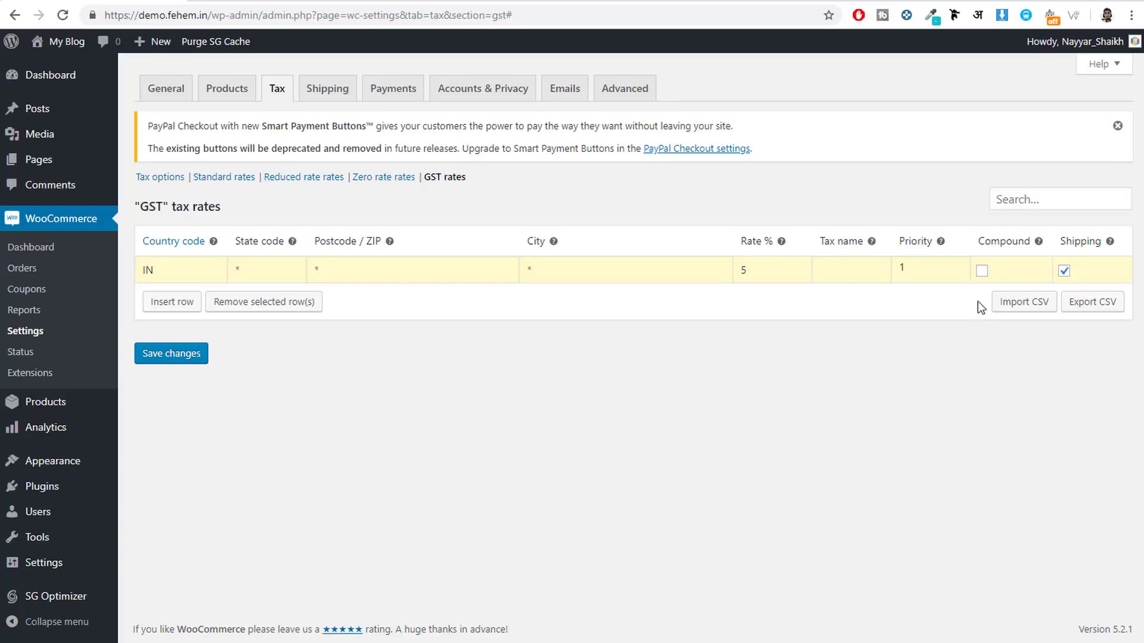
{"action": "left_click", "coordinate": [856, 278]}
{"action": "type", "text": "CGST"}
{"action": "left_click", "coordinate": [1064, 272]}
Insert a second tax rate row with the country code IN and the state code MH
{"action": "left_click", "coordinate": [172, 302]}
{"action": "left_click", "coordinate": [194, 295]}
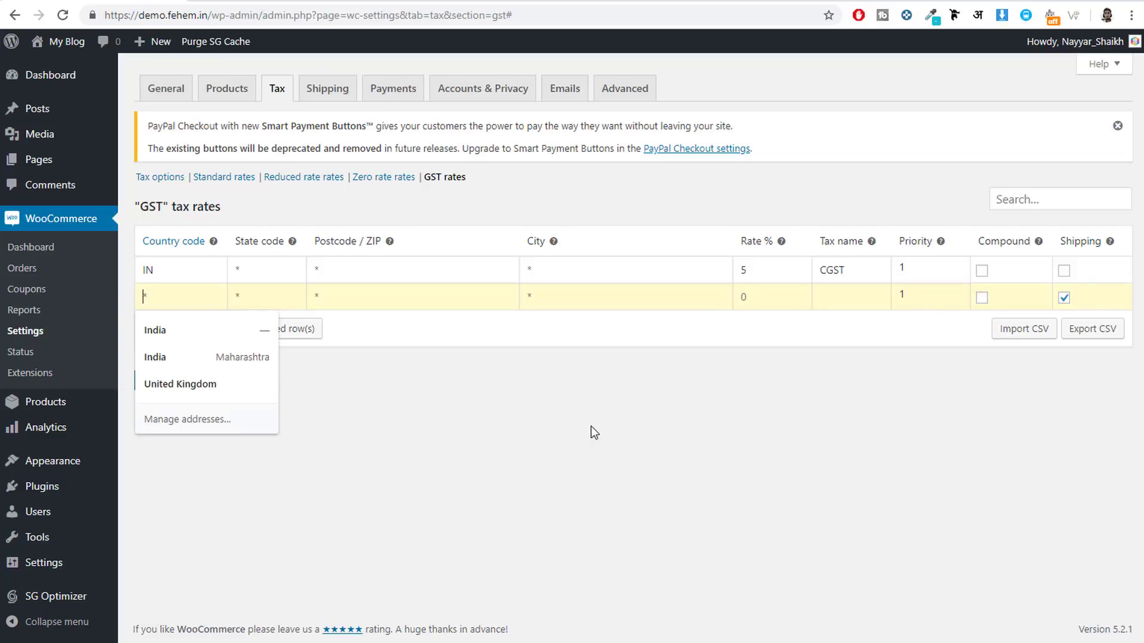
{"action": "type", "text": "IN"}
{"action": "key", "text": "Tab"}
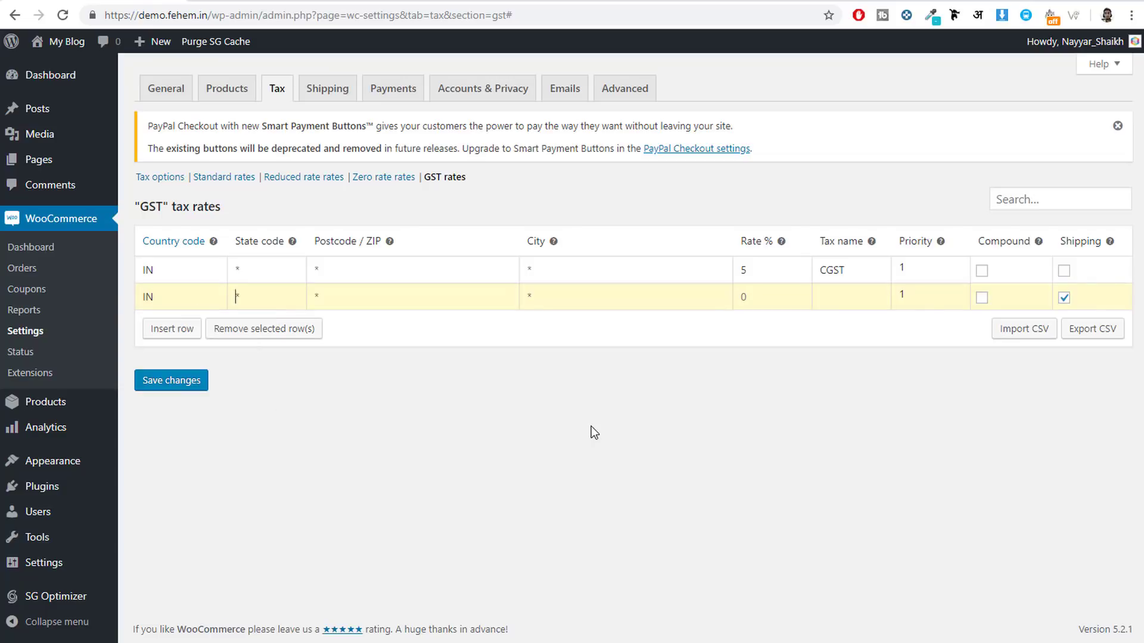
{"action": "type", "text": "M"}
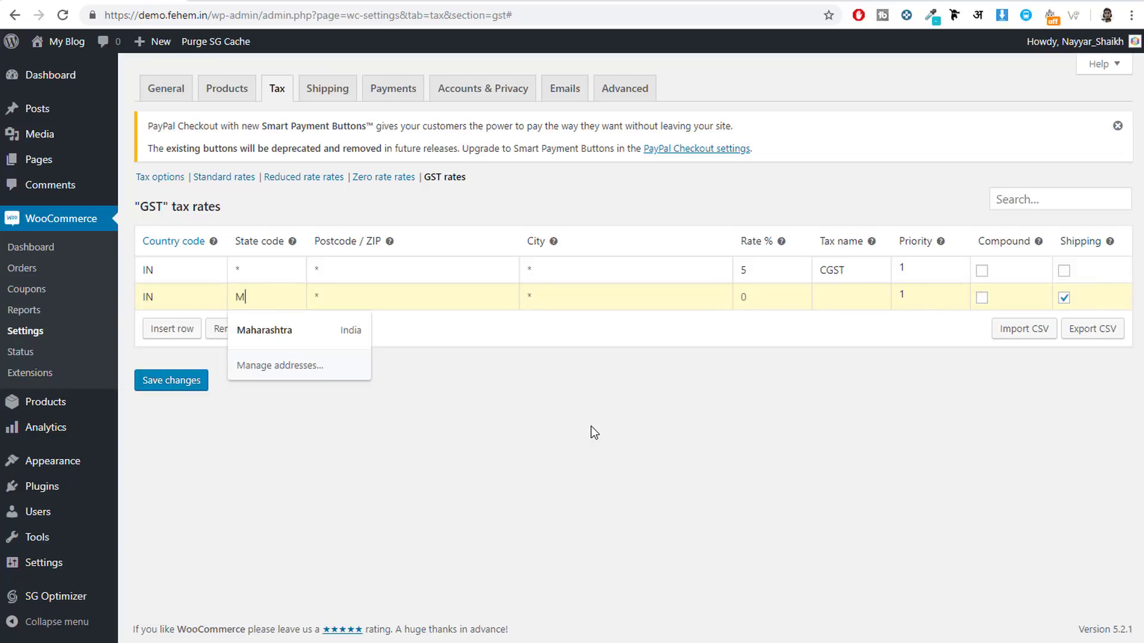
{"action": "type", "text": "H"}
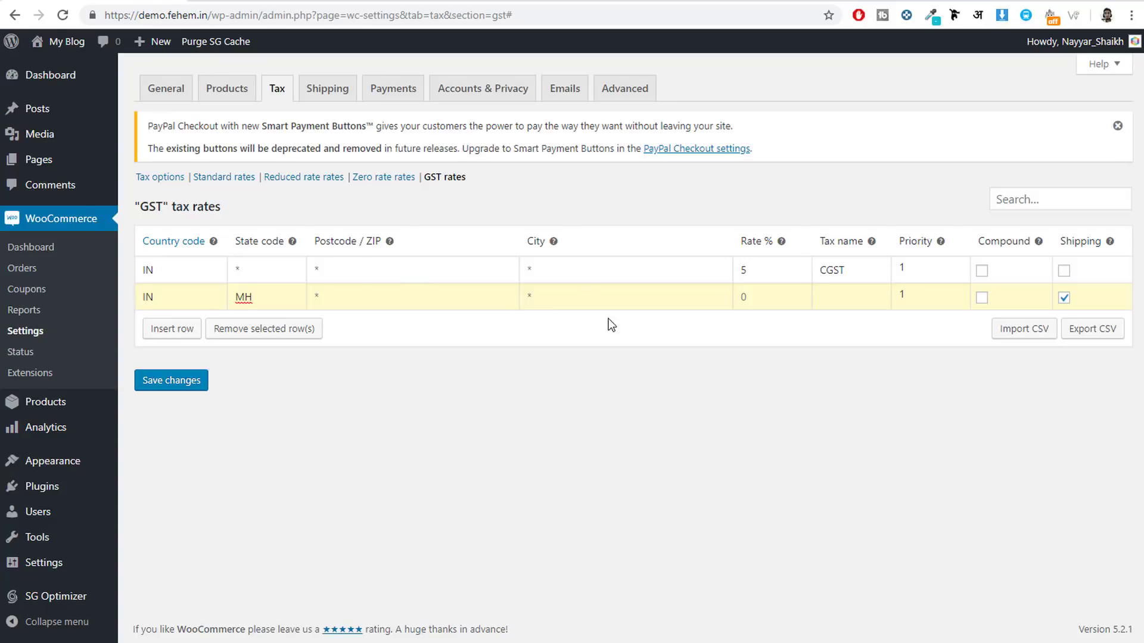
Give the MH row a 5% rate named SGST and exclude shipping from it
{"action": "left_click", "coordinate": [774, 299]}
{"action": "type", "text": "5"}
{"action": "left_click", "coordinate": [837, 296]}
{"action": "type", "text": "SGST"}
{"action": "left_click", "coordinate": [1064, 298]}
Insert a third tax rate row with the country code IN and the state code MP
{"action": "left_click", "coordinate": [166, 329]}
{"action": "left_click", "coordinate": [180, 322]}
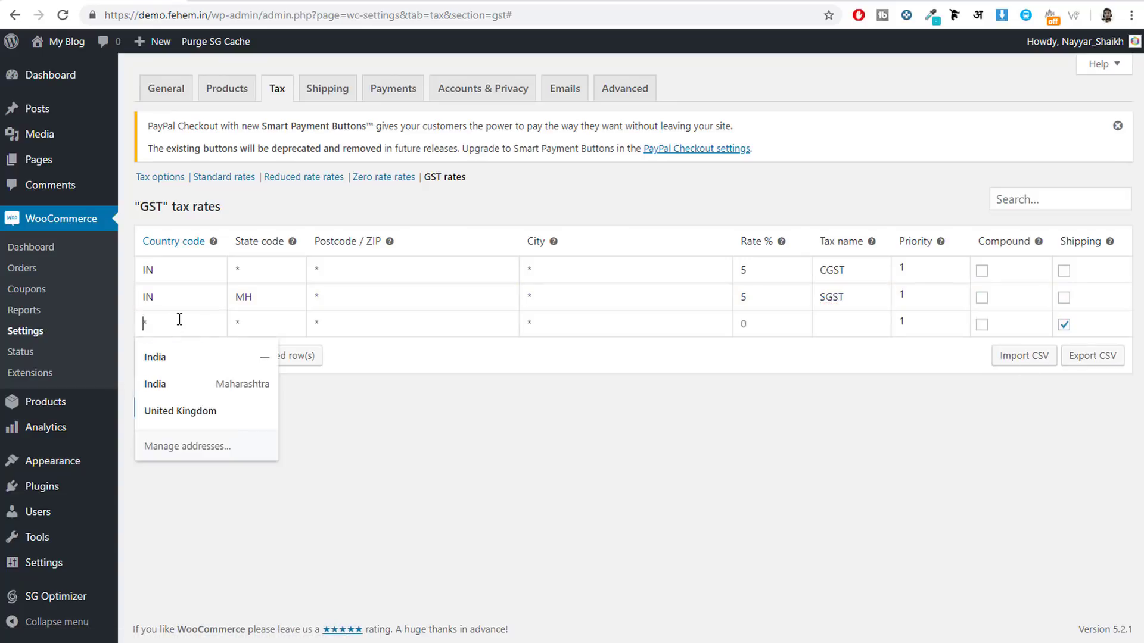
{"action": "type", "text": "IN"}
{"action": "key", "text": "Tab"}
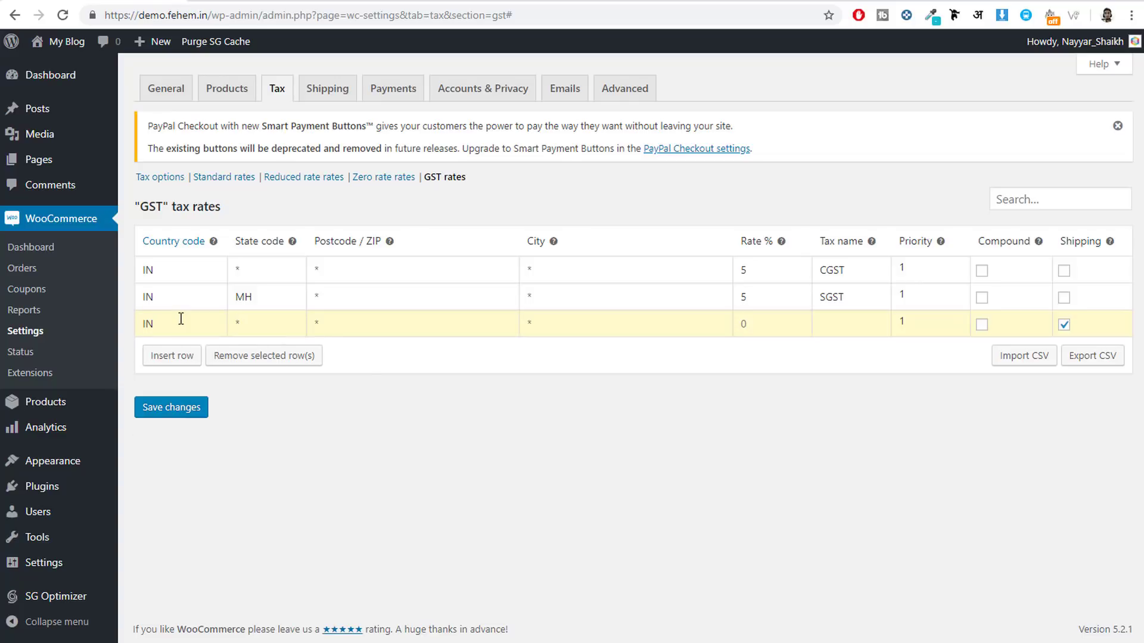
{"action": "type", "text": "MP"}
Give the MP row a 5% rate named IGST and exclude shipping from it
{"action": "key", "text": "Tab"}
{"action": "key", "text": "Tab"}
{"action": "key", "text": "Tab"}
{"action": "type", "text": "5"}
{"action": "key", "text": "Tab"}
{"action": "type", "text": "IGST"}
{"action": "left_click", "coordinate": [1064, 325]}
Set the priority of both the MP and the MH rate rows to 2
{"action": "left_click", "coordinate": [956, 316]}
{"action": "left_click", "coordinate": [957, 291]}
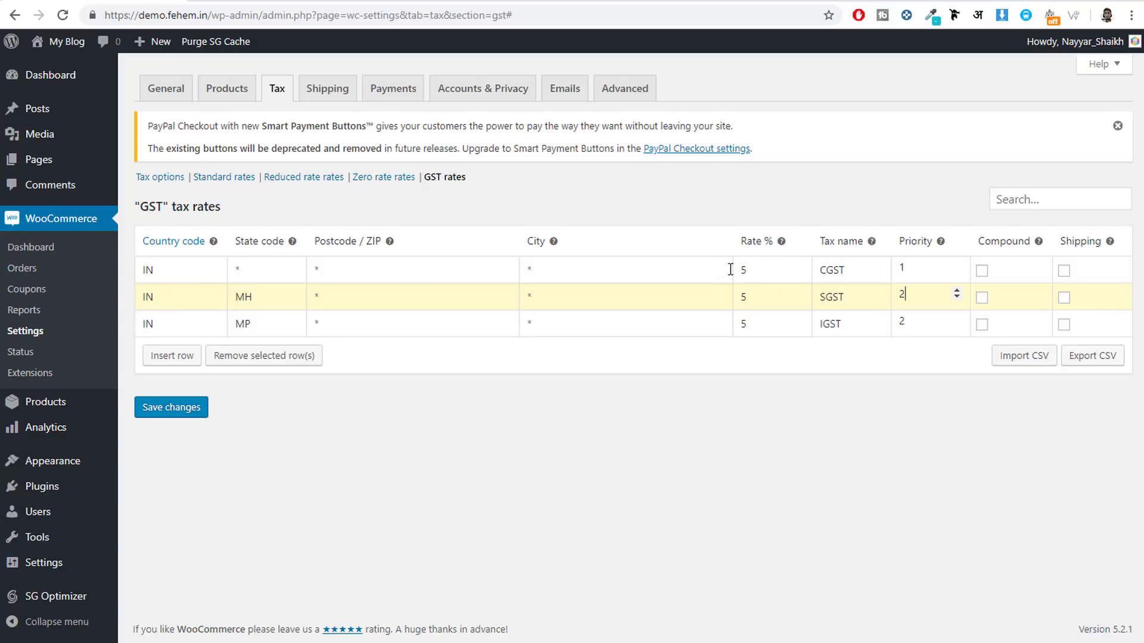
{"action": "left_click", "coordinate": [907, 272]}
{"action": "key", "text": "shift+Tab"}
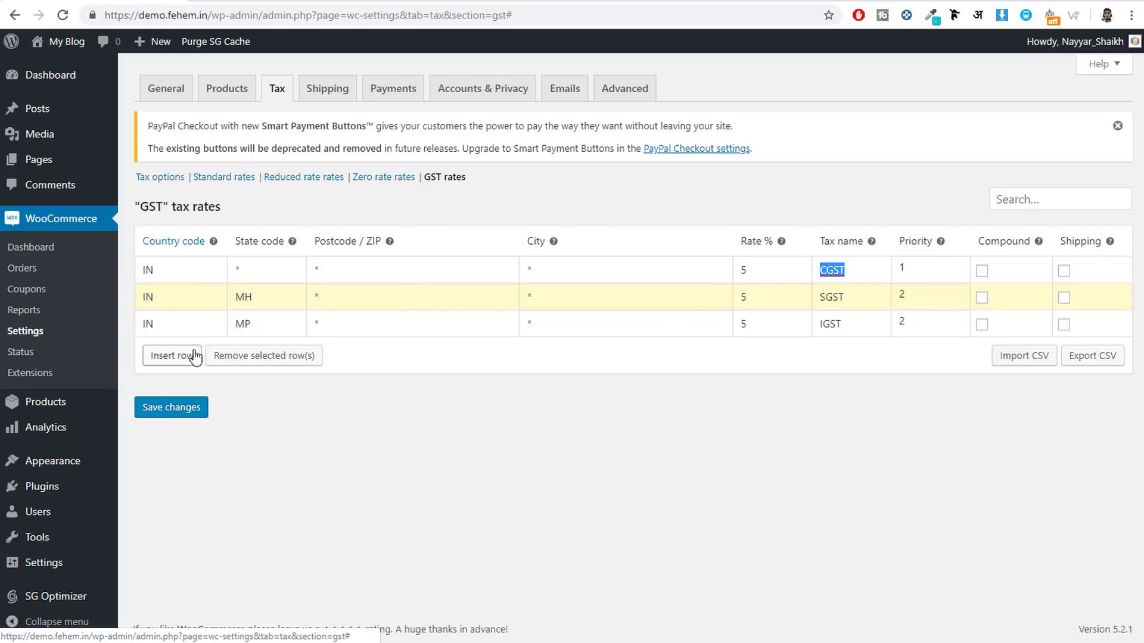
Insert a fourth tax rate row with the country code IN and the state code GJ
{"action": "left_click", "coordinate": [179, 357]}
{"action": "left_click", "coordinate": [179, 361]}
{"action": "type", "text": "IN"}
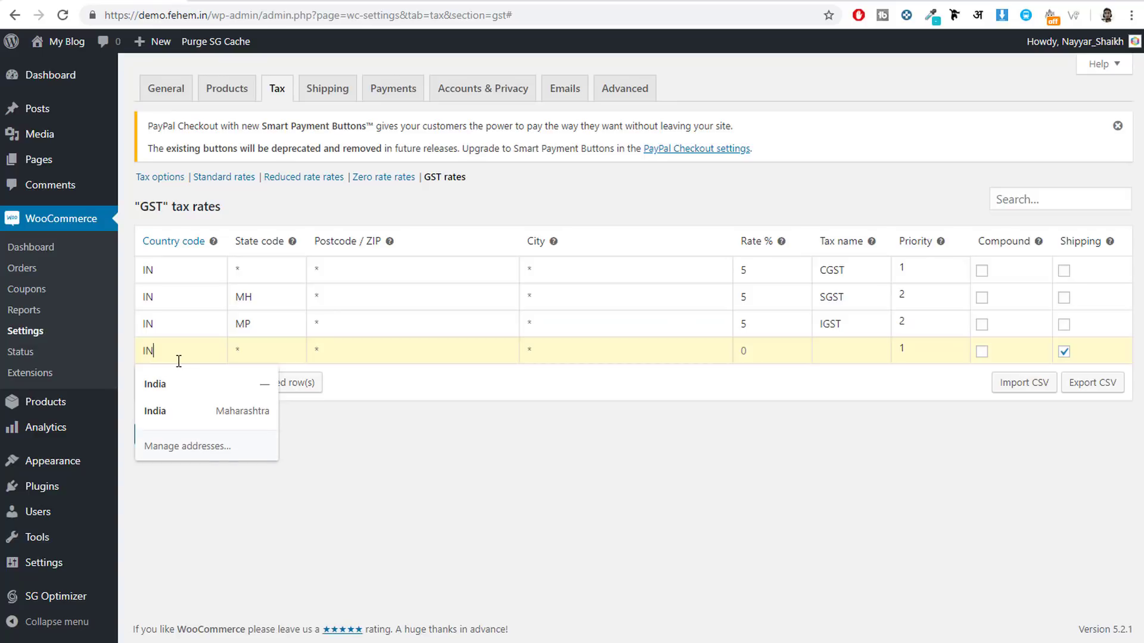
{"action": "key", "text": "Tab"}
{"action": "type", "text": "GJ"}
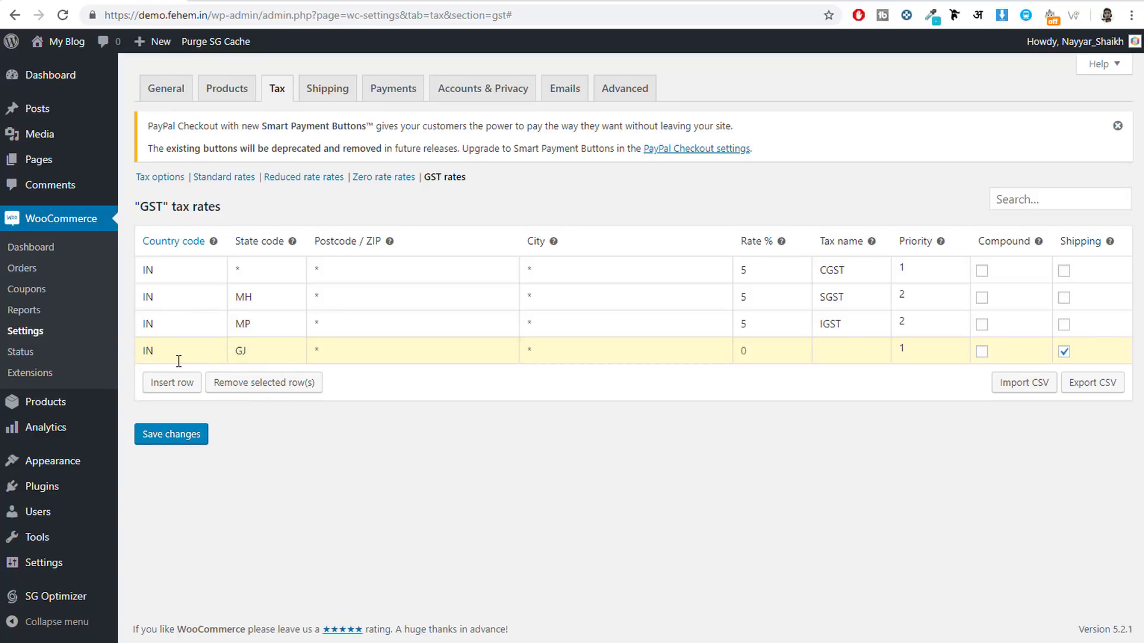
Give the GJ row a 5% rate named IGST with priority 2, exclude shipping from it and save the GST rates
{"action": "key", "text": "Tab"}
{"action": "key", "text": "Tab"}
{"action": "key", "text": "Tab"}
{"action": "type", "text": "5"}
{"action": "key", "text": "Tab"}
{"action": "key", "text": "Tab"}
{"action": "type", "text": "2"}
{"action": "left_click", "coordinate": [1064, 352]}
{"action": "left_click", "coordinate": [172, 438]}
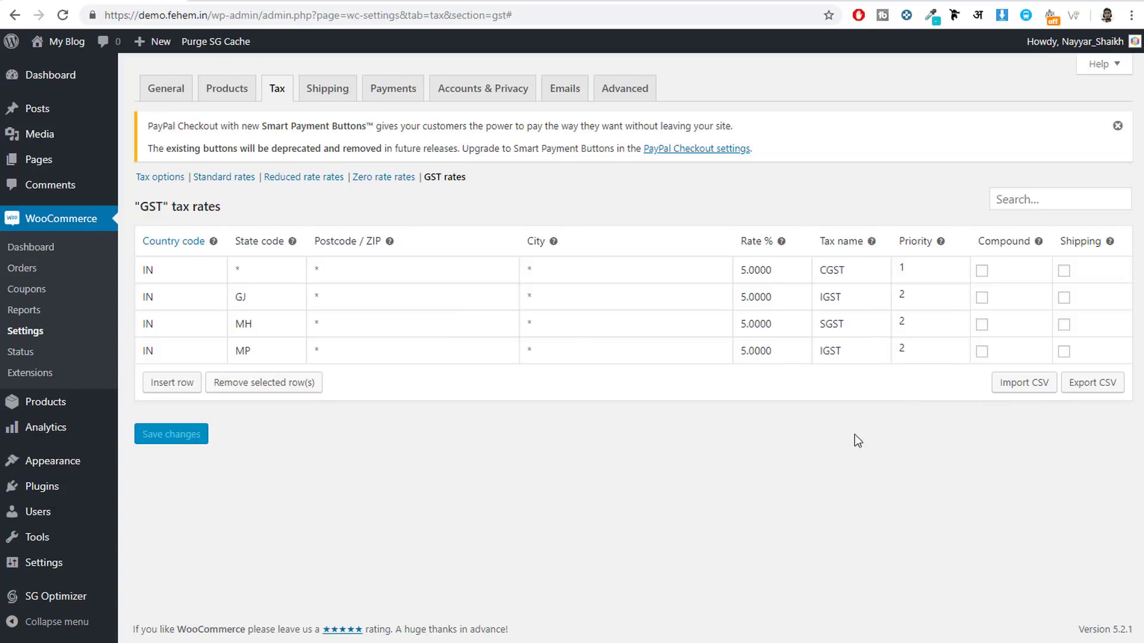
Review the country code, priorities and state codes in the saved GST rate rows
{"action": "left_click", "coordinate": [149, 270]}
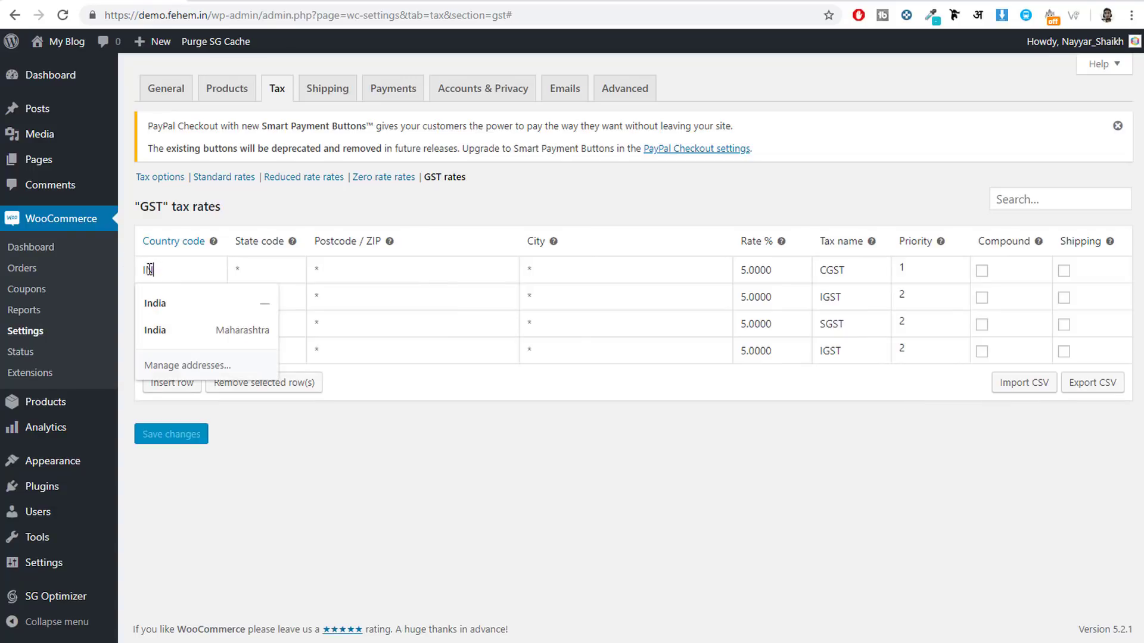
{"action": "left_click", "coordinate": [437, 469]}
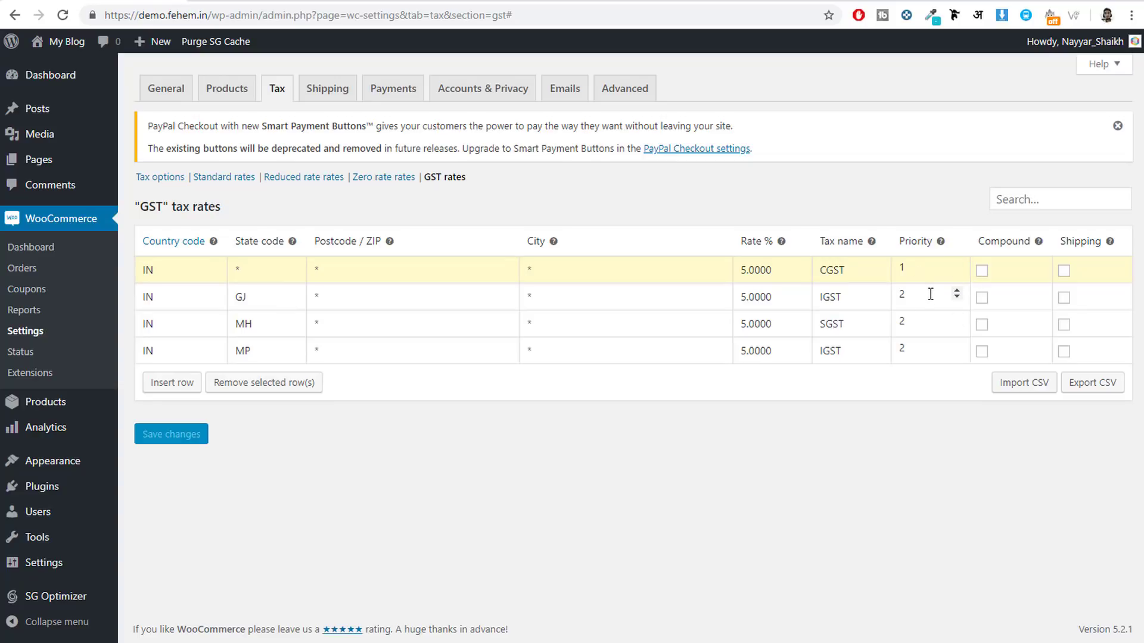
{"action": "left_click", "coordinate": [902, 269]}
{"action": "double_click", "coordinate": [902, 269]}
{"action": "left_click", "coordinate": [255, 299]}
{"action": "left_click", "coordinate": [267, 323]}
{"action": "left_click", "coordinate": [257, 356]}
{"action": "left_click_drag", "start_coordinate": [236, 301], "coordinate": [237, 301]}
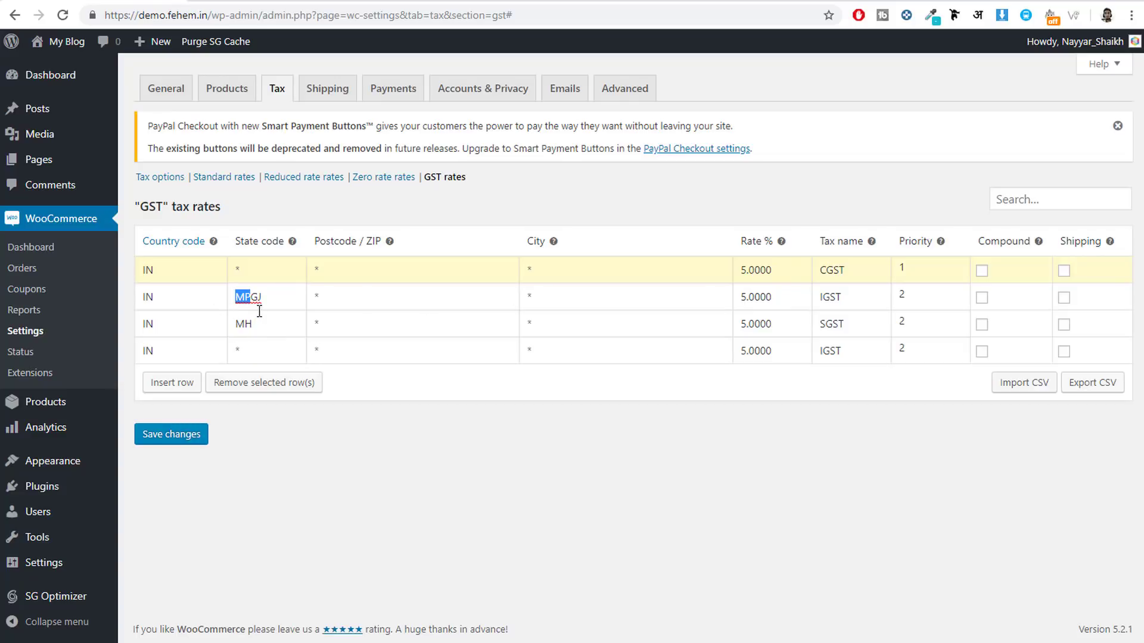
{"action": "key", "text": "ctrl+z"}
{"action": "key", "text": "ctrl+z"}
Clear the state code of the MP row, save the GST rates and set the code back to MP
{"action": "left_click", "coordinate": [271, 349]}
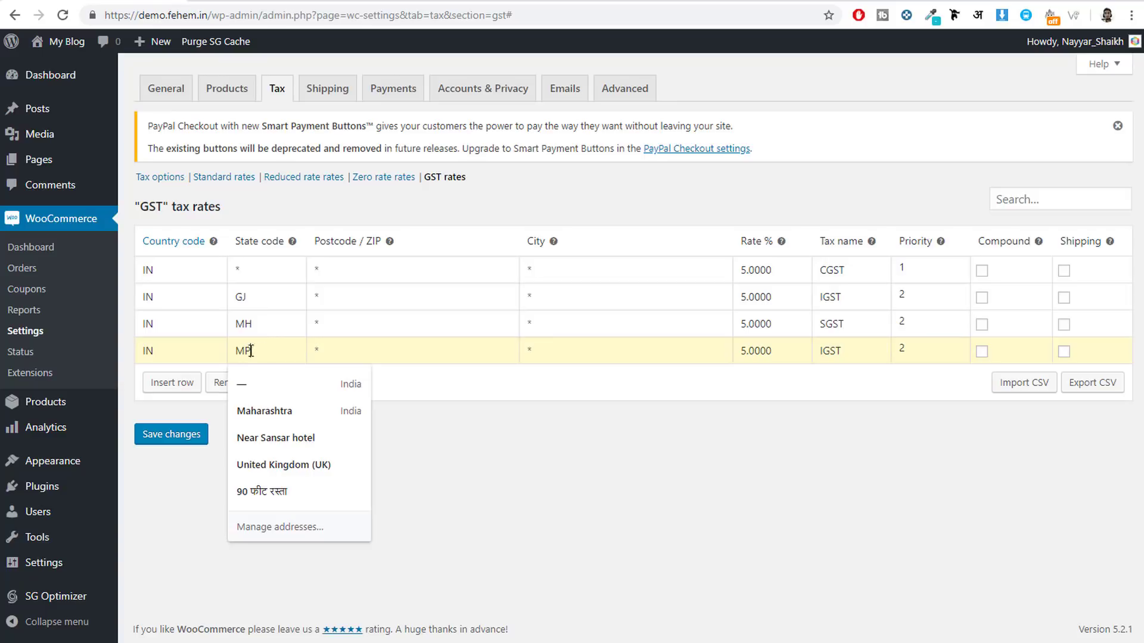
{"action": "left_click_drag", "start_coordinate": [252, 350], "coordinate": [229, 350]}
{"action": "left_click", "coordinate": [585, 456]}
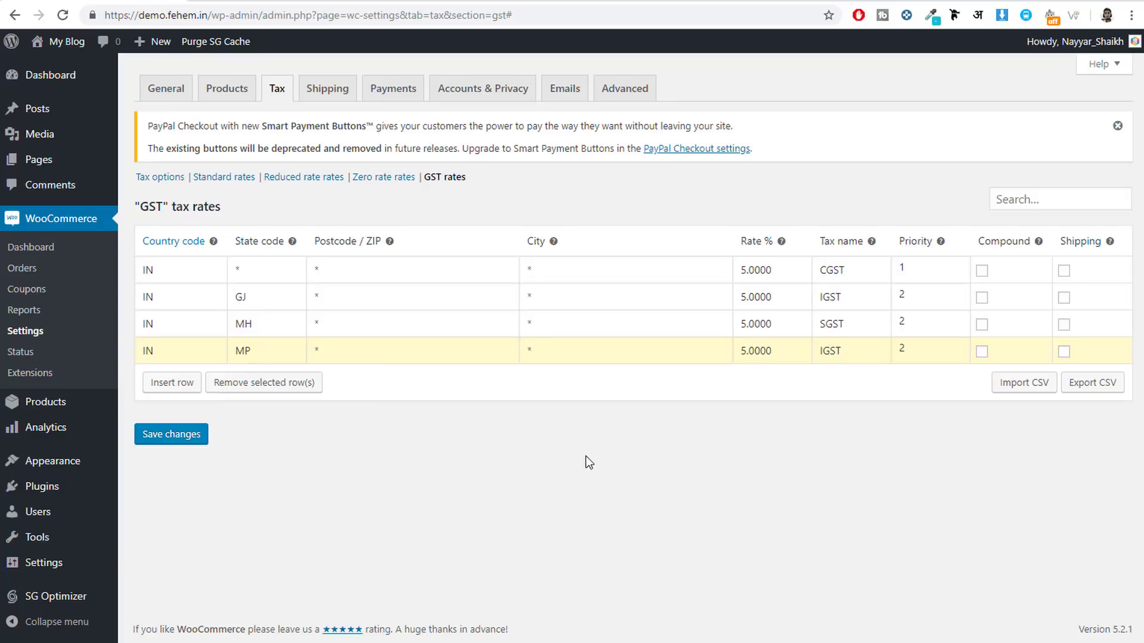
{"action": "double_click", "coordinate": [903, 351]}
{"action": "left_click_drag", "start_coordinate": [258, 324], "coordinate": [225, 319]}
{"action": "left_click", "coordinate": [182, 434]}
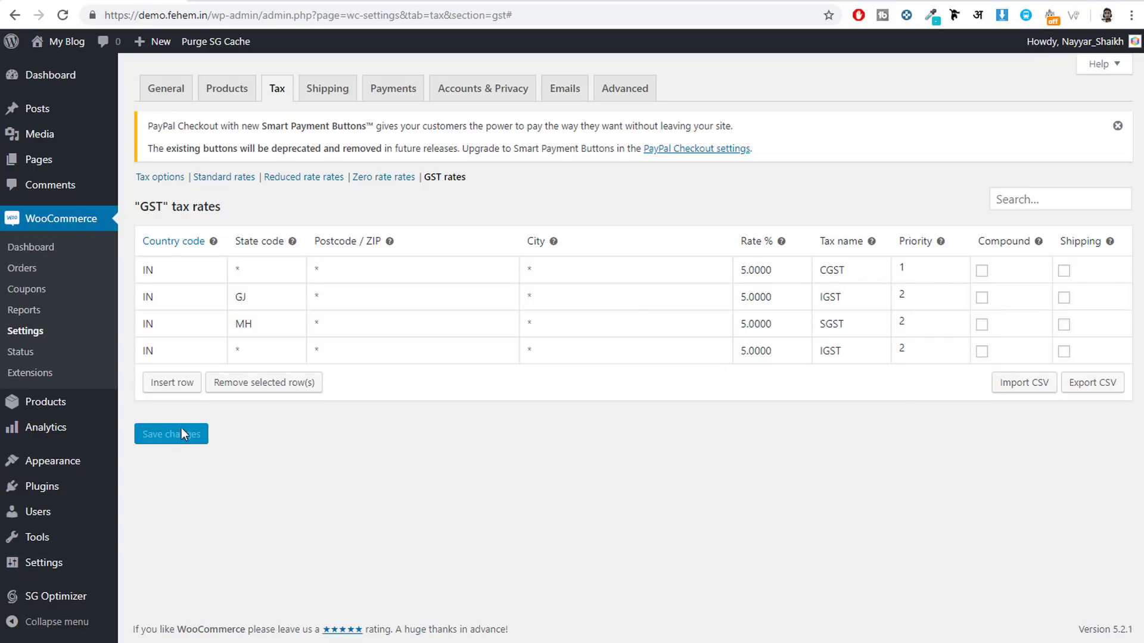
{"action": "left_click", "coordinate": [270, 345]}
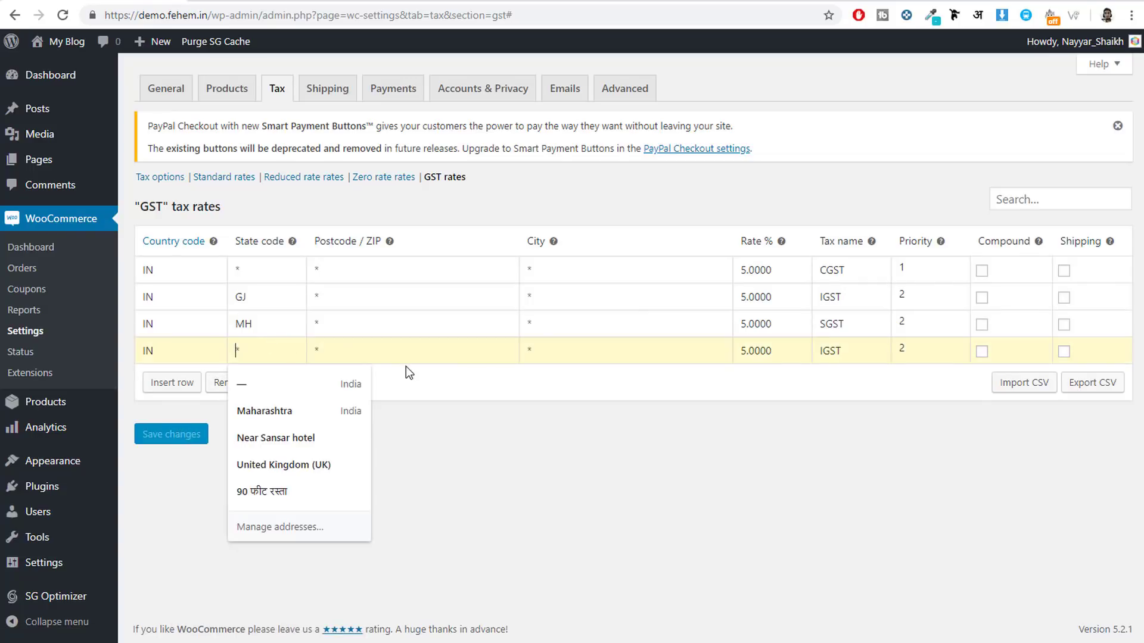
{"action": "left_click", "coordinate": [412, 387]}
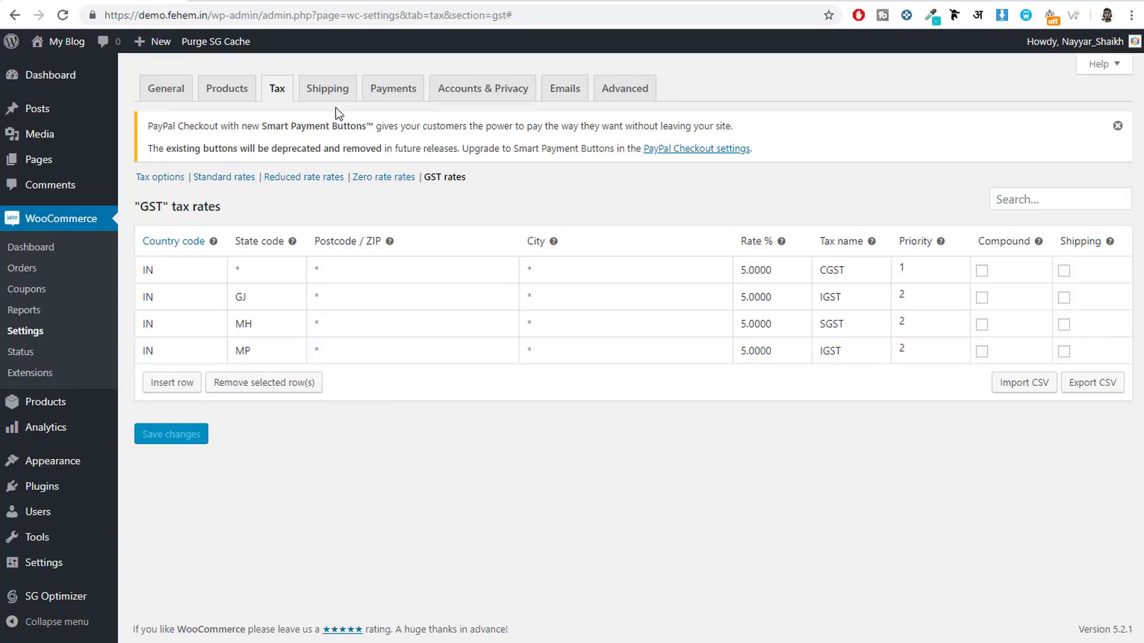
Open the shipping settings and add a shipping zone named USA
{"action": "left_click", "coordinate": [330, 93]}
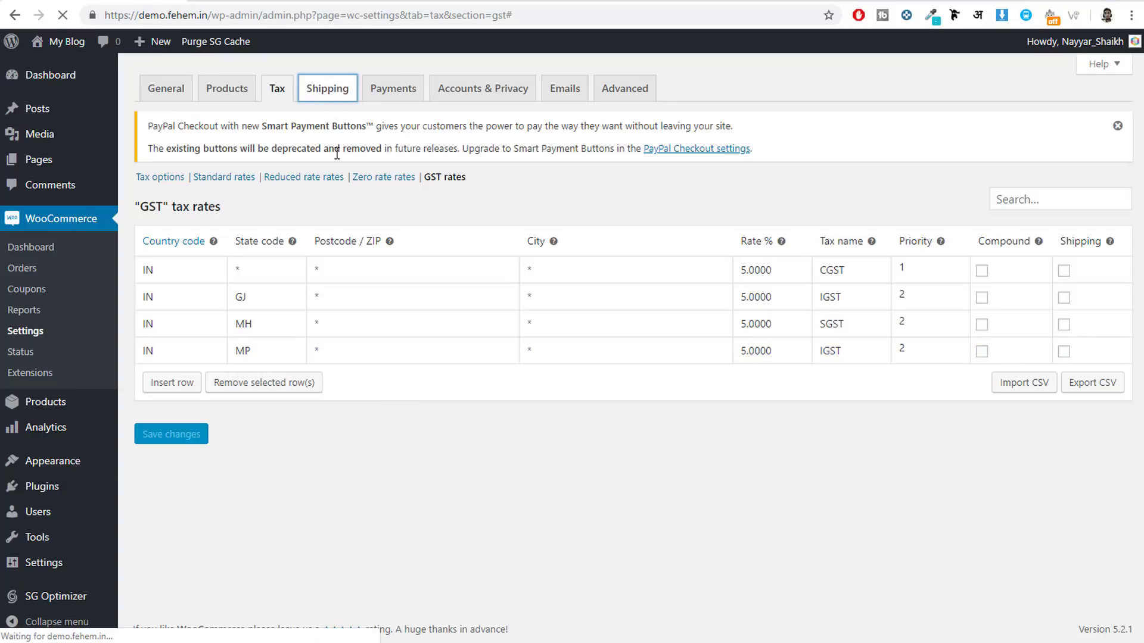
{"action": "left_click", "coordinate": [301, 220]}
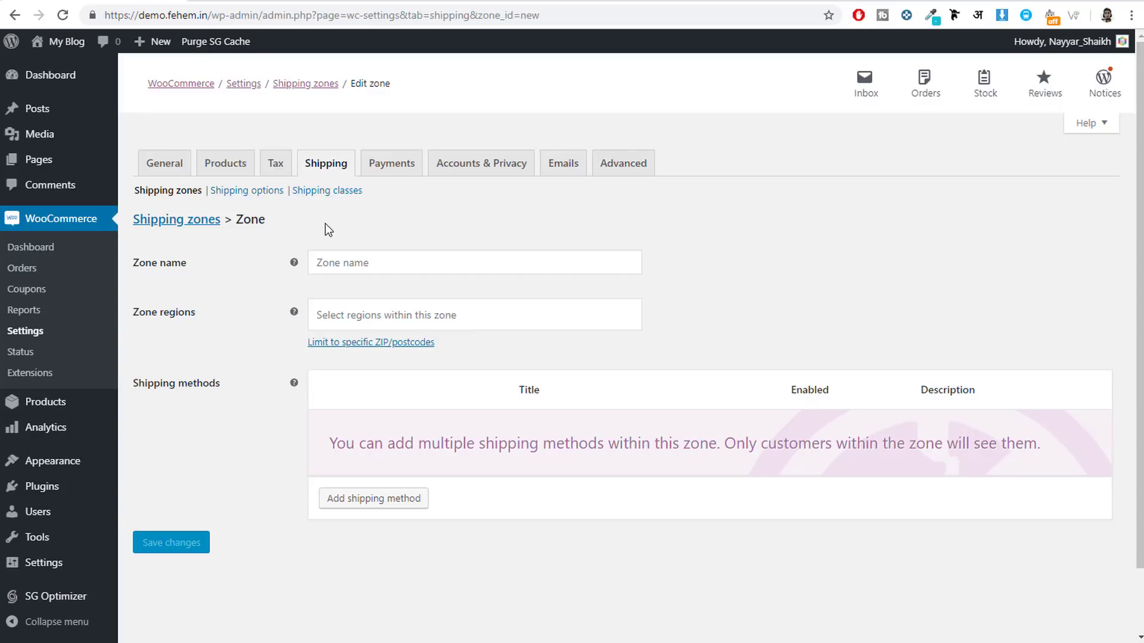
{"action": "left_click", "coordinate": [355, 261]}
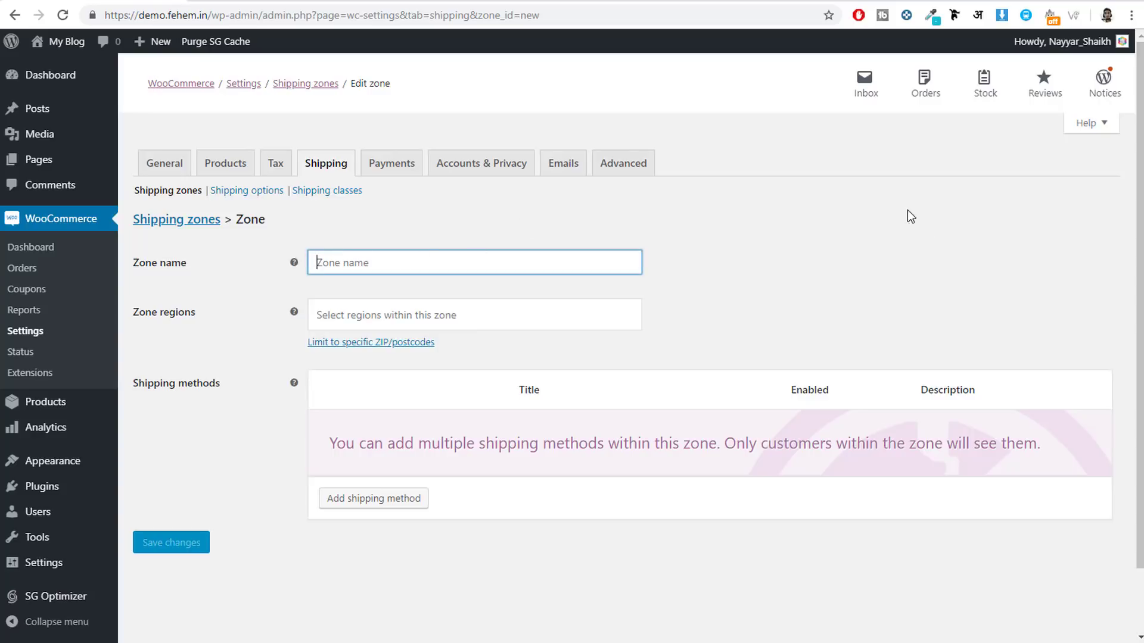
{"action": "type", "text": "USA"}
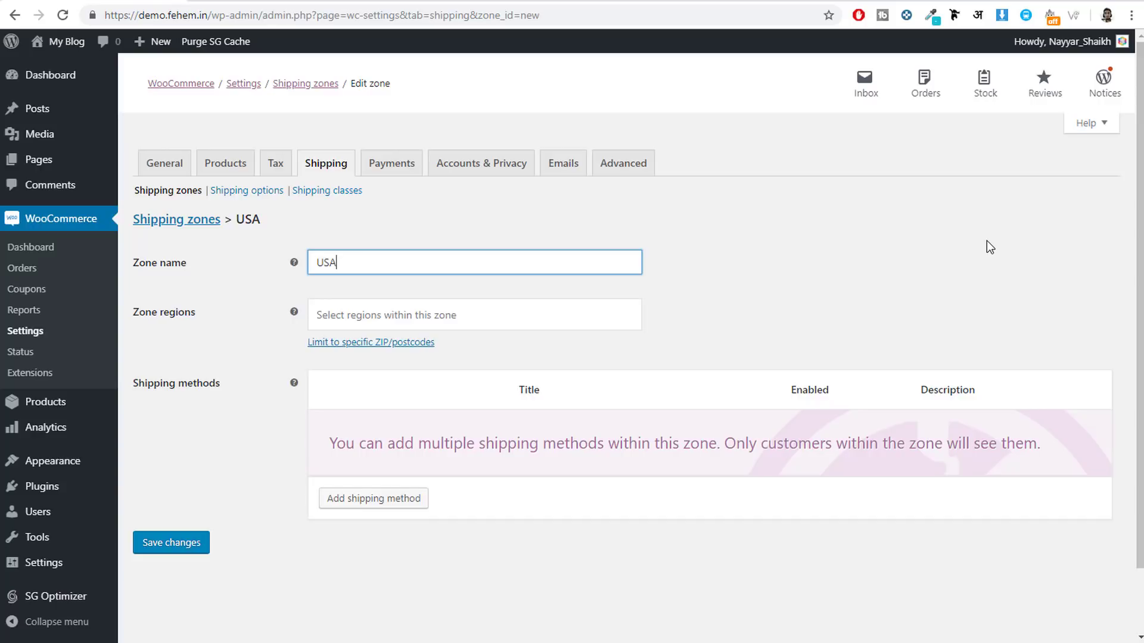
{"action": "key", "text": "Tab"}
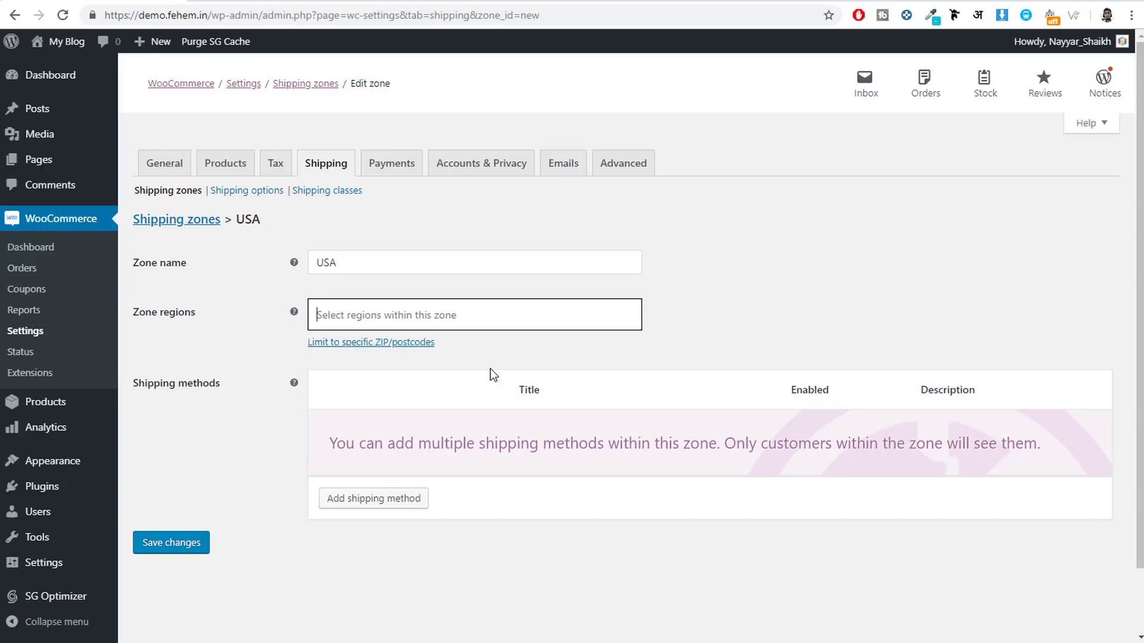
Assign the region United States (US) to the USA shipping zone and save the zone
{"action": "type", "text": "uni"}
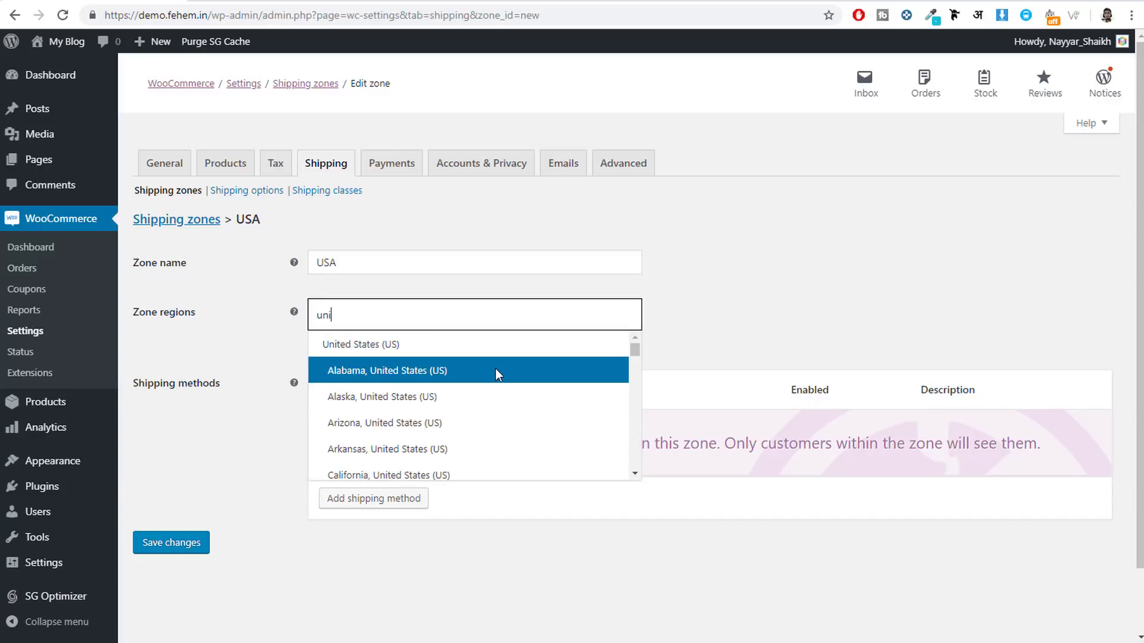
{"action": "type", "text": "ted sta"}
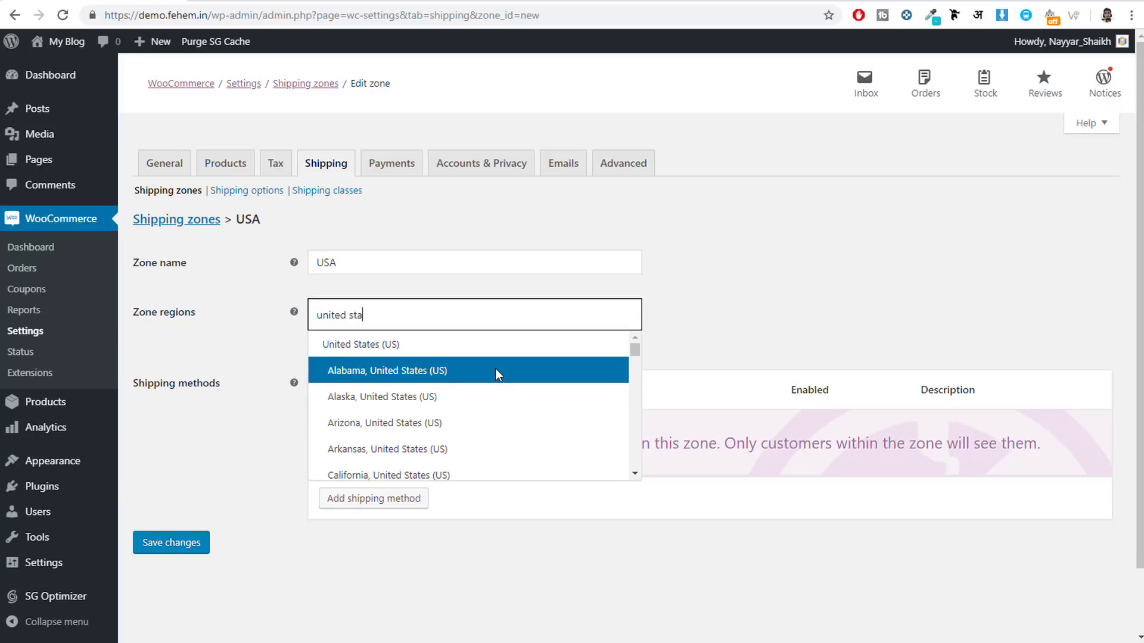
{"action": "left_click", "coordinate": [424, 347]}
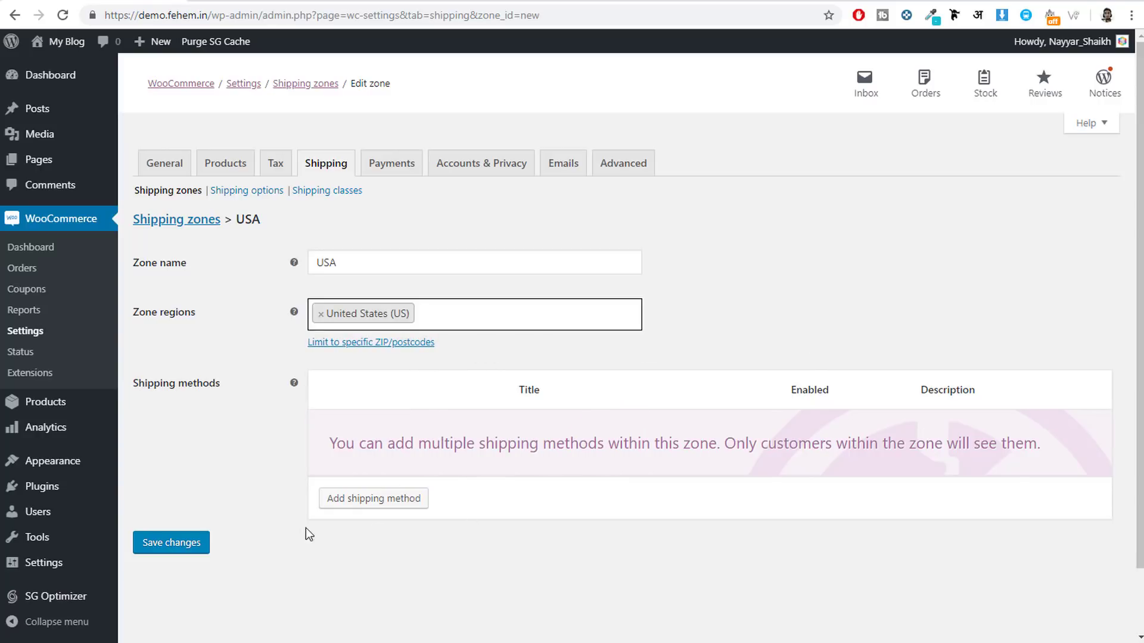
{"action": "left_click", "coordinate": [194, 543]}
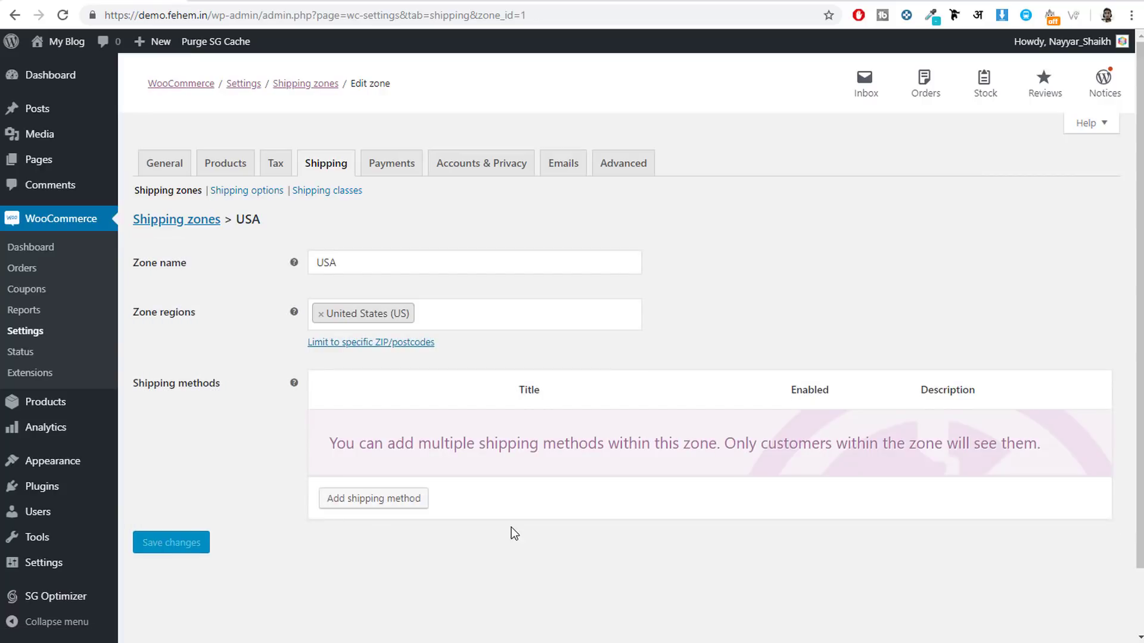
Add the Flat rate shipping method to the USA zone
{"action": "left_click", "coordinate": [383, 508]}
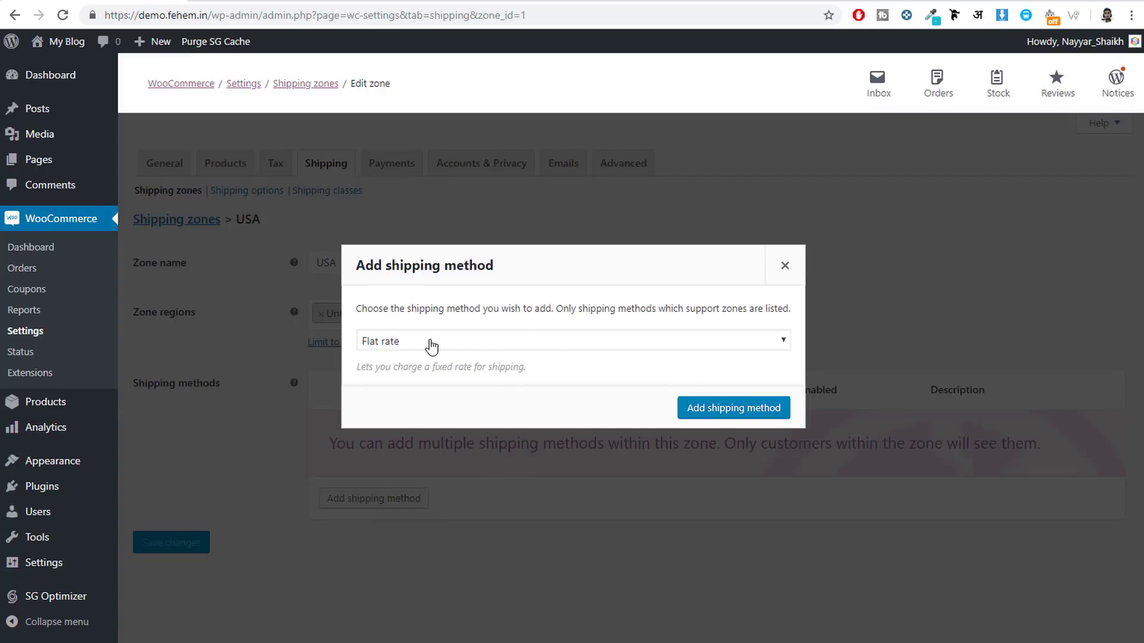
{"action": "left_click", "coordinate": [734, 409]}
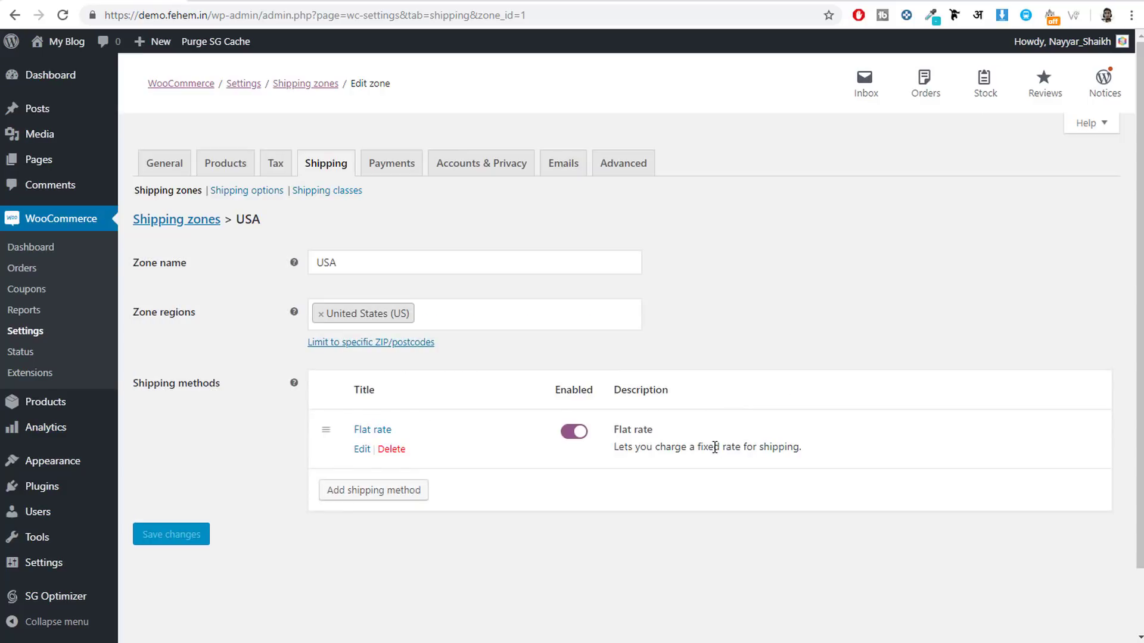
Set the cost of the USA zone's Flat rate shipping method to 1 and save it
{"action": "left_click", "coordinate": [360, 449]}
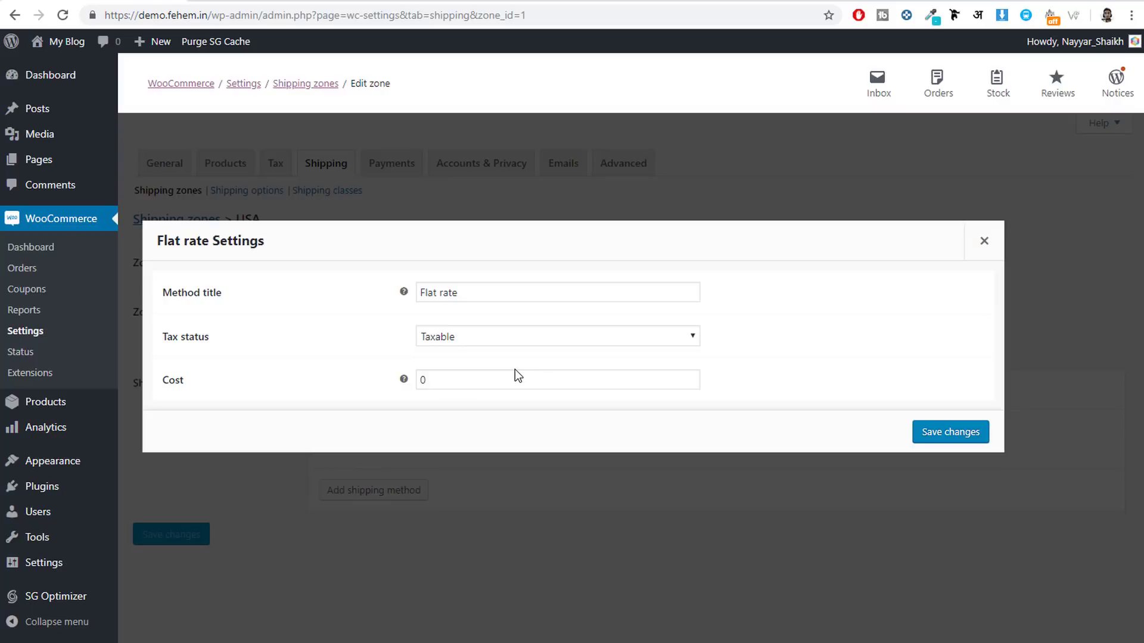
{"action": "left_click", "coordinate": [422, 381]}
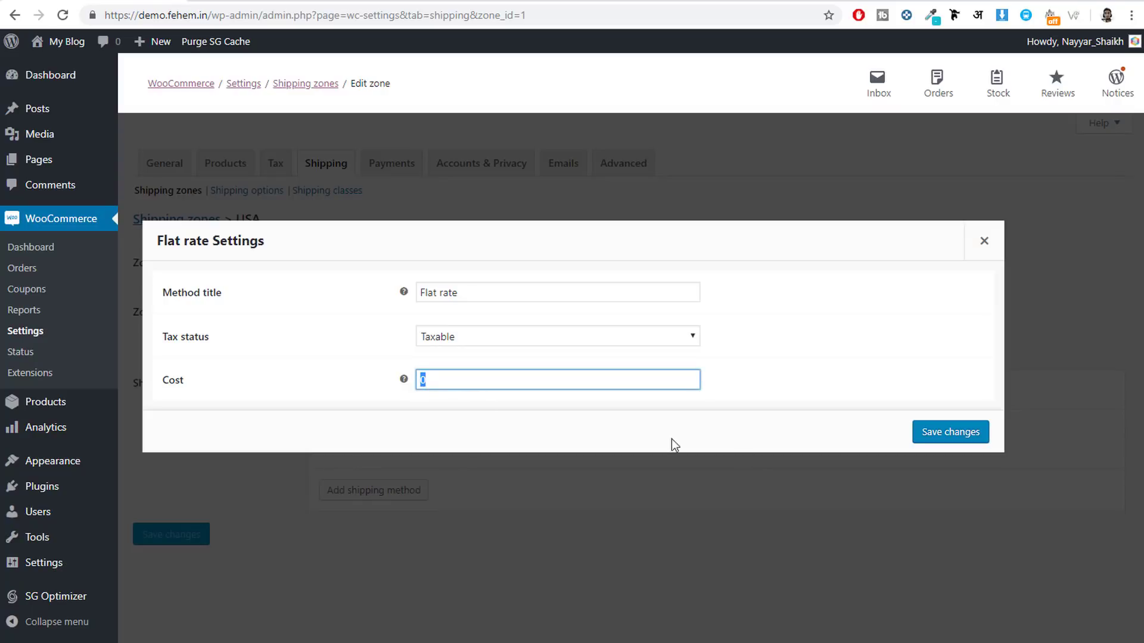
{"action": "type", "text": "1"}
{"action": "left_click", "coordinate": [934, 434]}
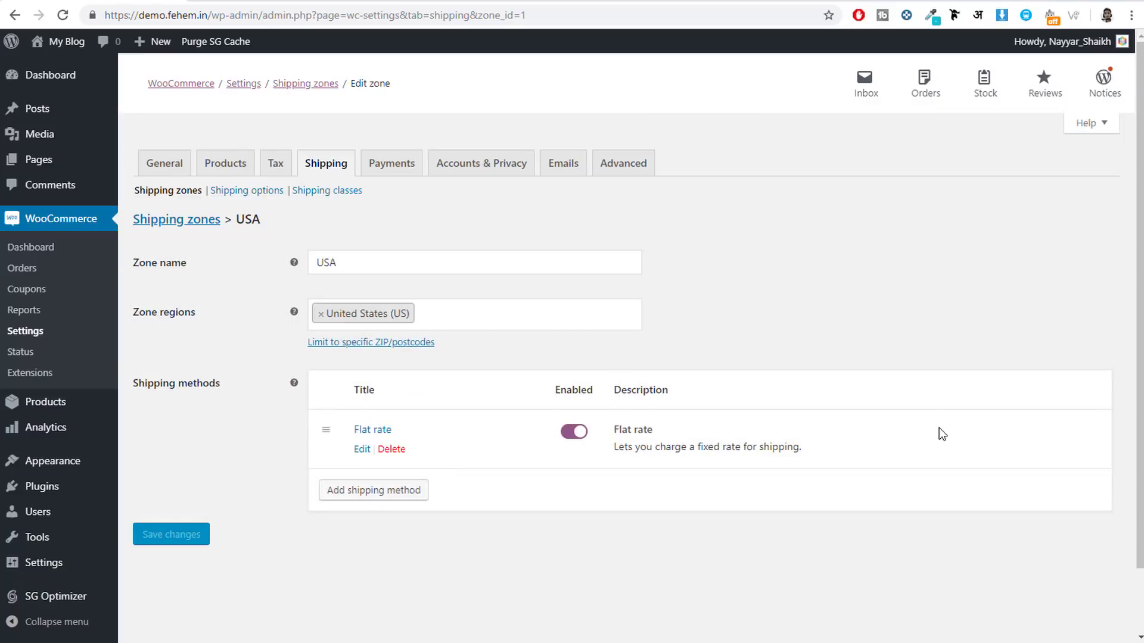
Change the Flat rate cost to the per-quantity formula 1.00 * [qty] and save the method's settings
{"action": "left_click", "coordinate": [359, 450]}
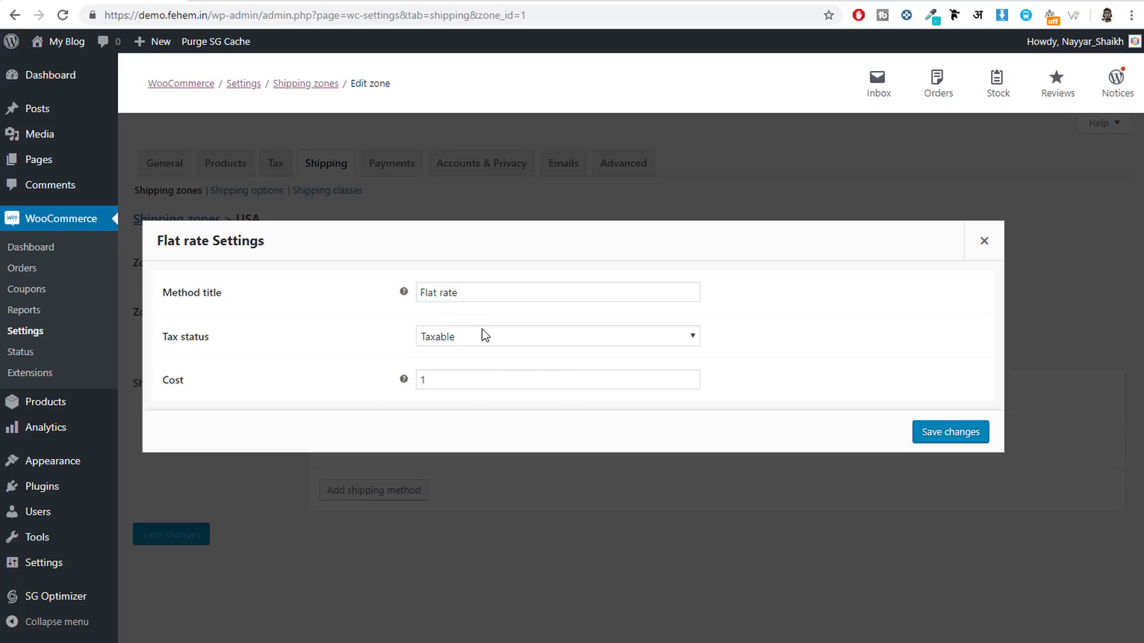
{"action": "left_click", "coordinate": [442, 382]}
{"action": "double_click", "coordinate": [424, 380]}
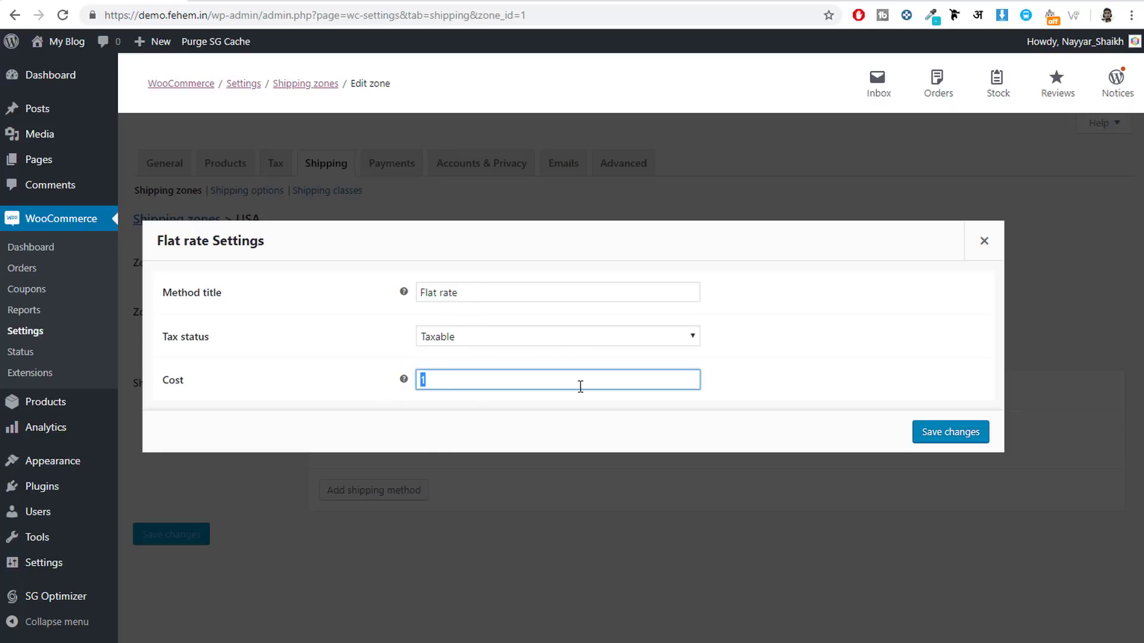
{"action": "type", "text": "1.00 * [qty]"}
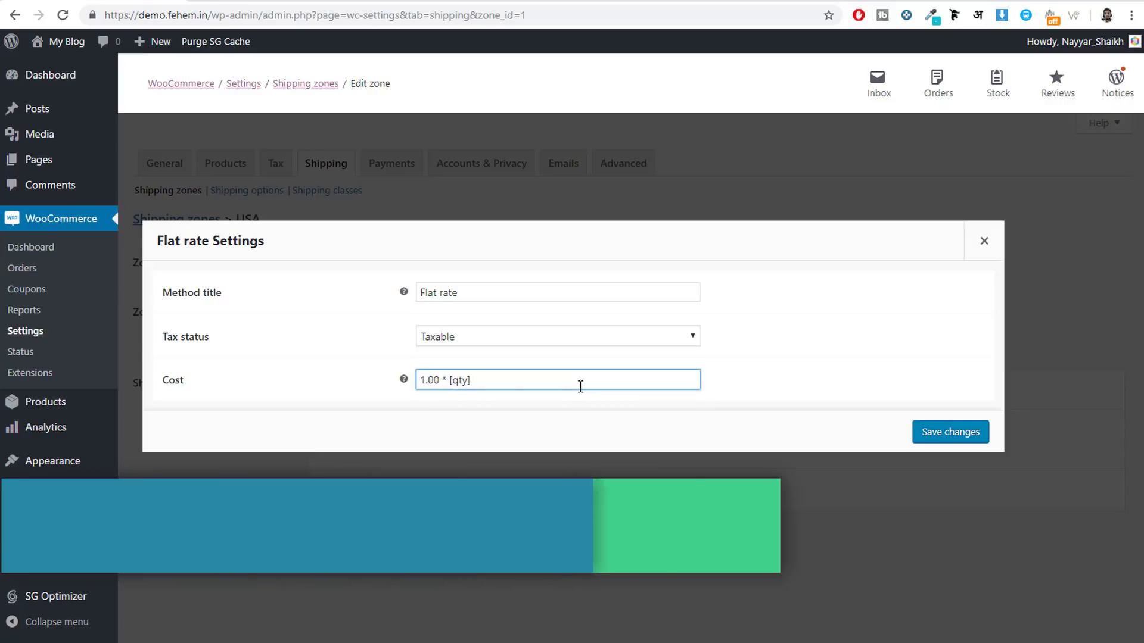
{"action": "left_click_drag", "start_coordinate": [486, 379], "coordinate": [399, 384]}
{"action": "left_click", "coordinate": [449, 380]}
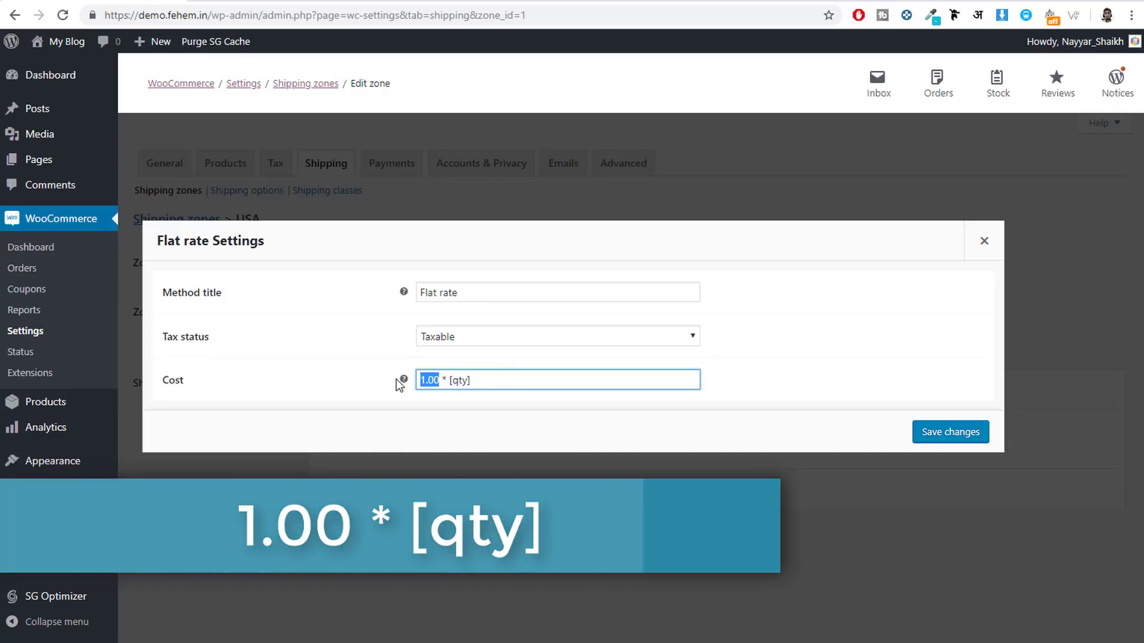
{"action": "left_click_drag", "start_coordinate": [480, 380], "coordinate": [448, 380]}
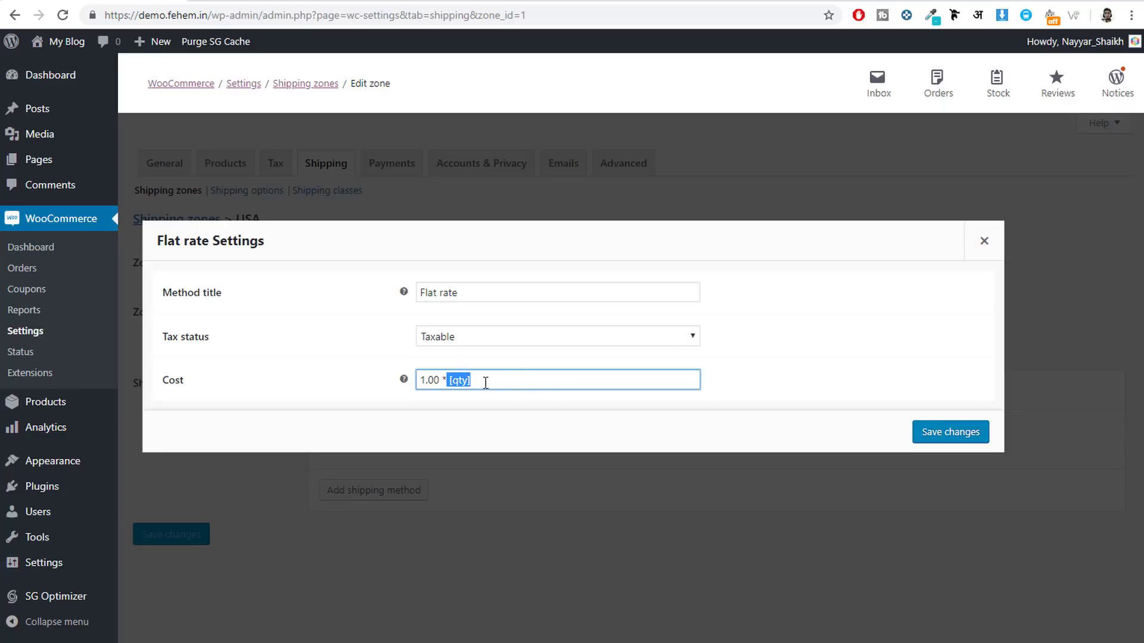
{"action": "left_click", "coordinate": [715, 369]}
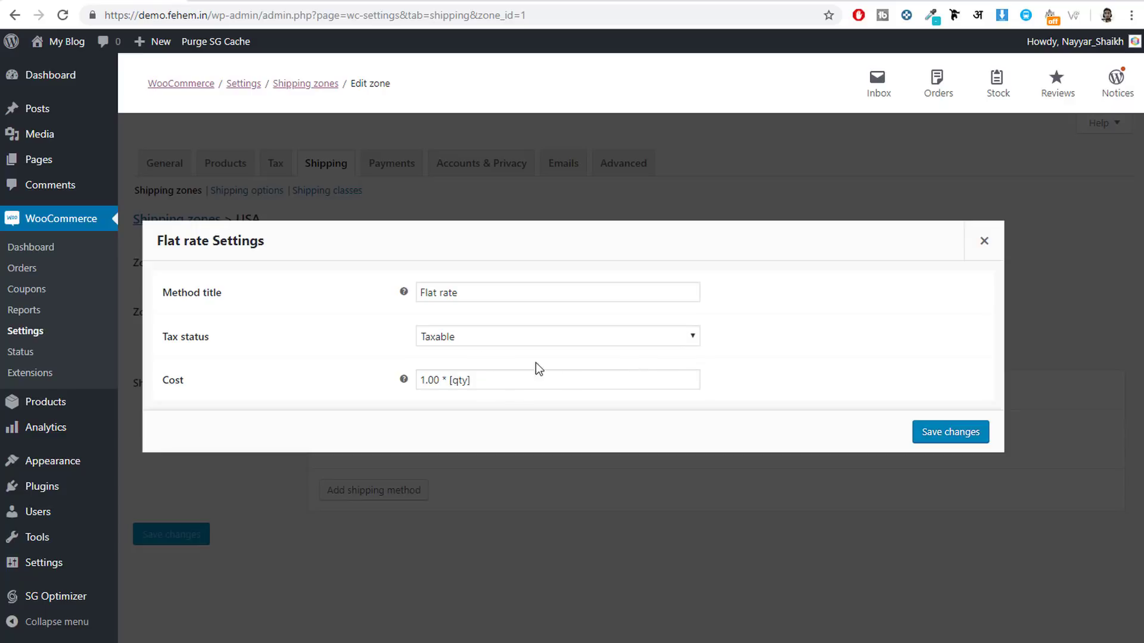
{"action": "left_click", "coordinate": [950, 432]}
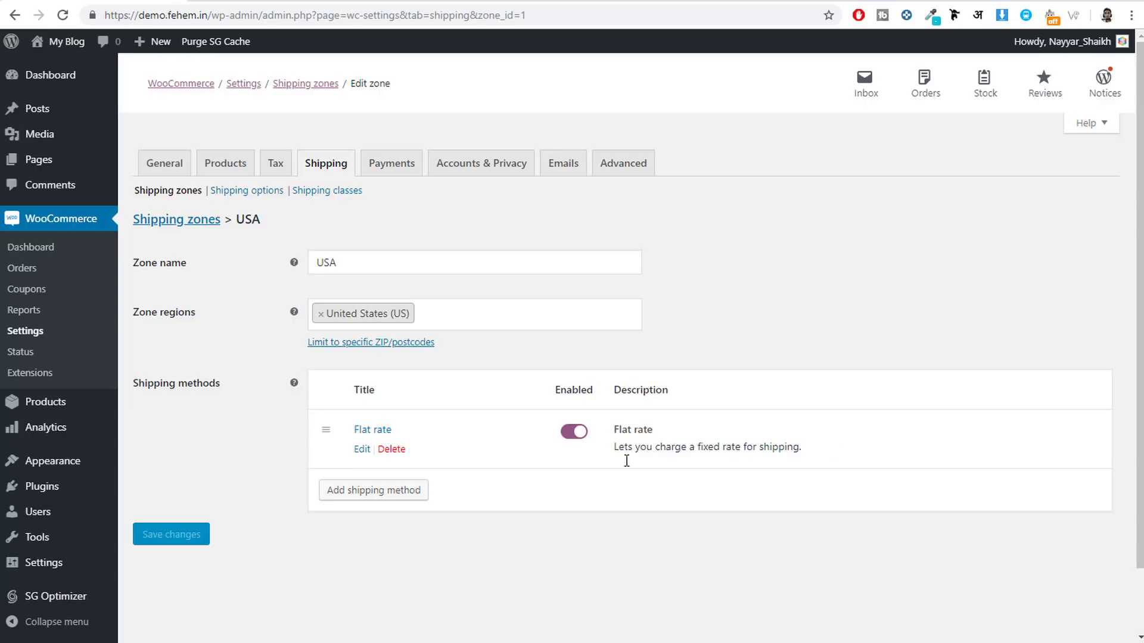
Raise the Flat rate cost formula to 5.00 * [qty] and save the method's settings
{"action": "left_click", "coordinate": [361, 449]}
{"action": "left_click_drag", "start_coordinate": [429, 381], "coordinate": [424, 381]}
{"action": "type", "text": "5.00 * [qty"}
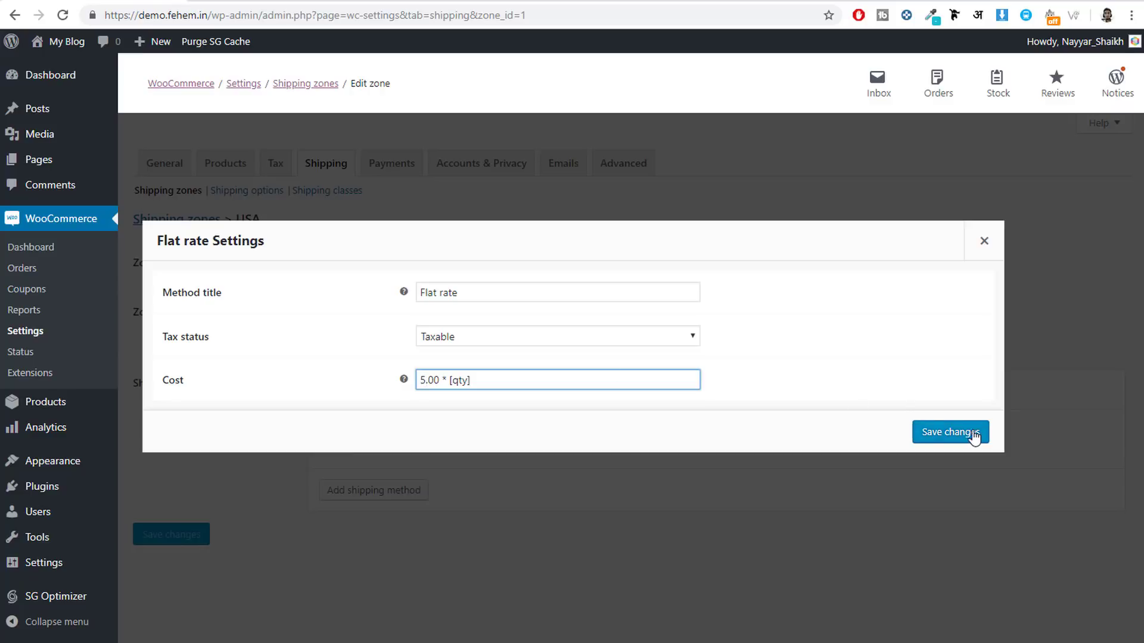
{"action": "left_click", "coordinate": [959, 433]}
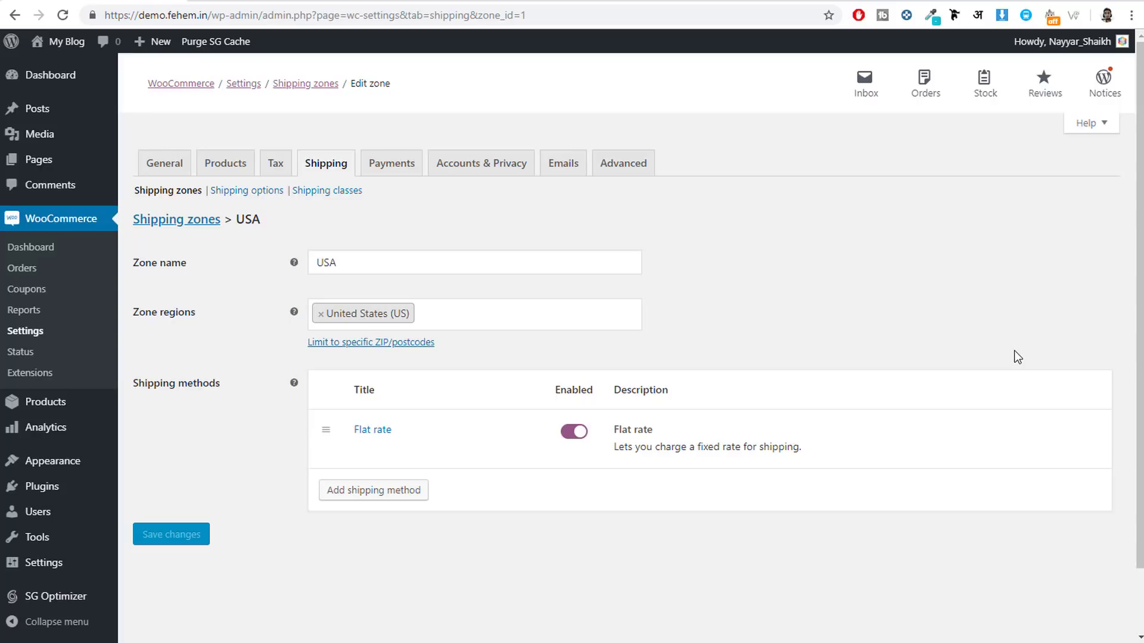
Add a shipping class named Refrigerator and save the shipping classes
{"action": "left_click", "coordinate": [321, 191]}
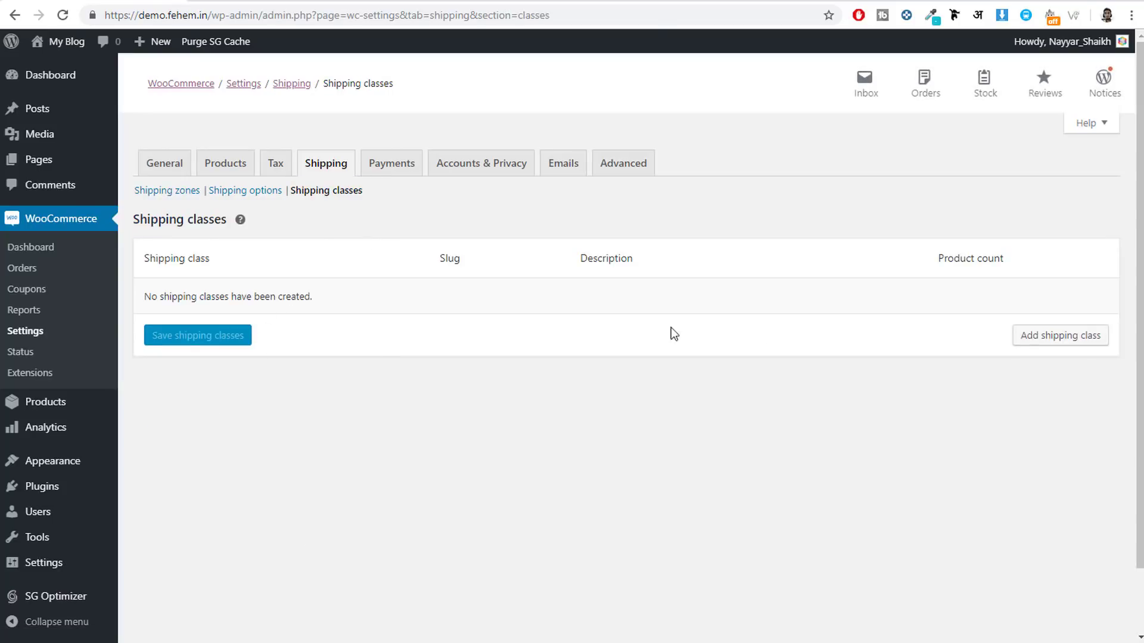
{"action": "left_click", "coordinate": [1029, 335]}
{"action": "left_click", "coordinate": [241, 299]}
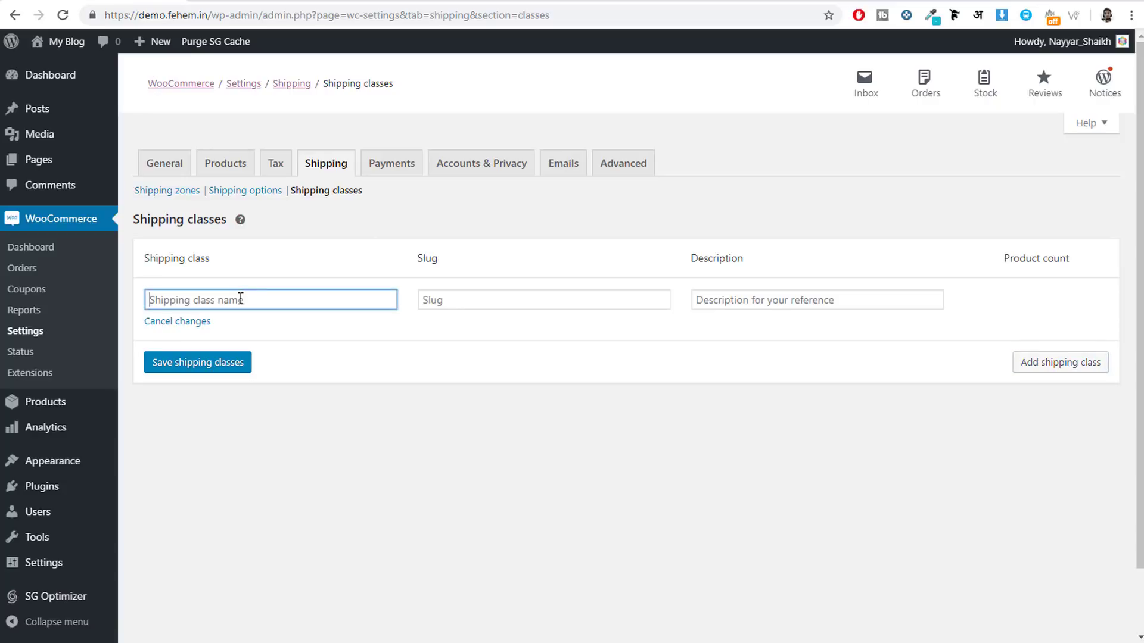
{"action": "type", "text": "Refrigerator"}
{"action": "left_click", "coordinate": [238, 364]}
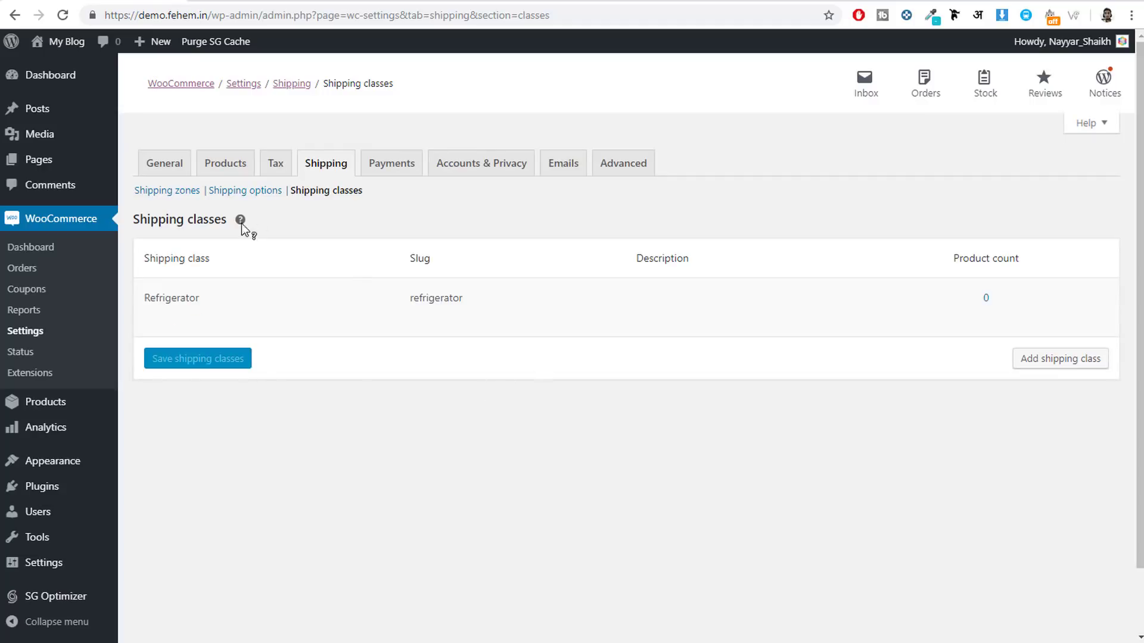
Go back to the USA shipping zone and open its Flat rate settings to check the Refrigerator shipping class cost option
{"action": "left_click", "coordinate": [162, 197]}
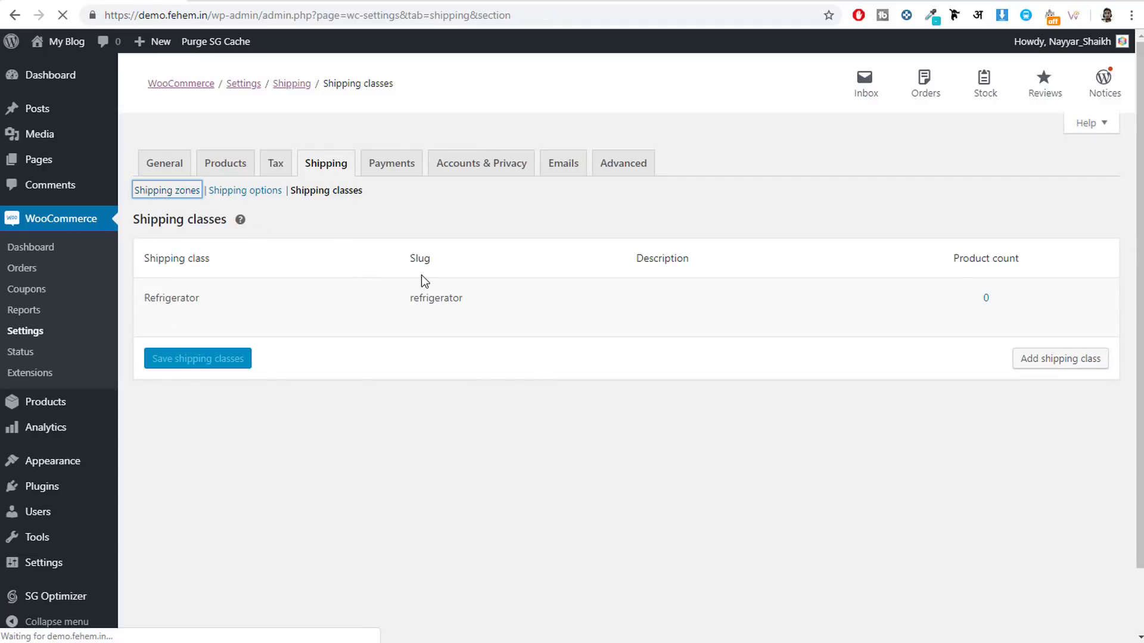
{"action": "left_click", "coordinate": [186, 362]}
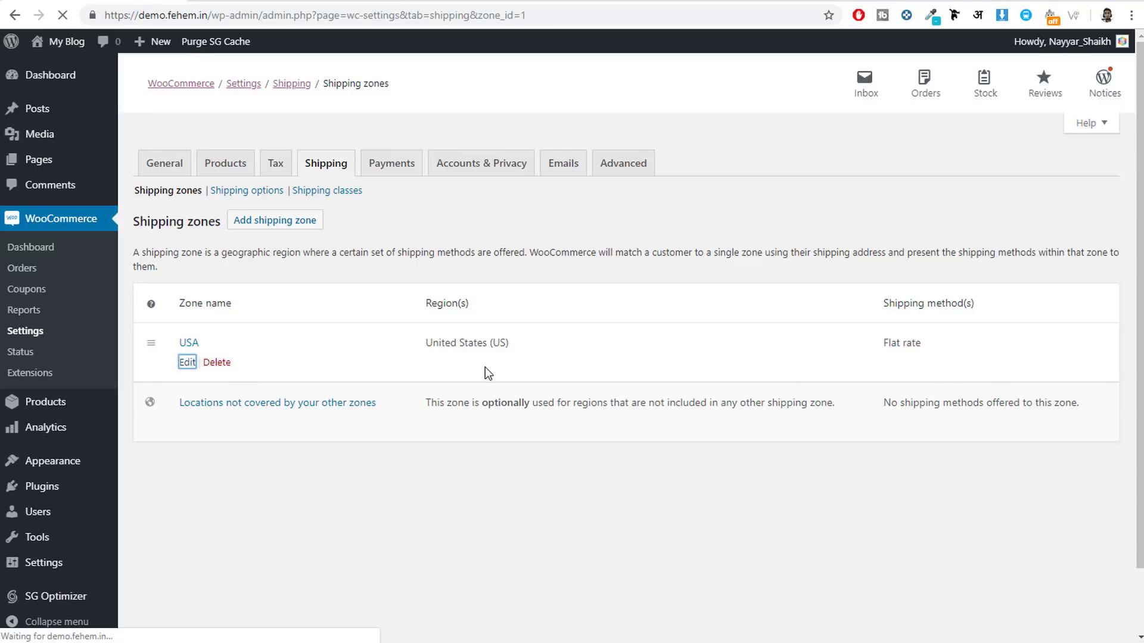
{"action": "left_click", "coordinate": [367, 446]}
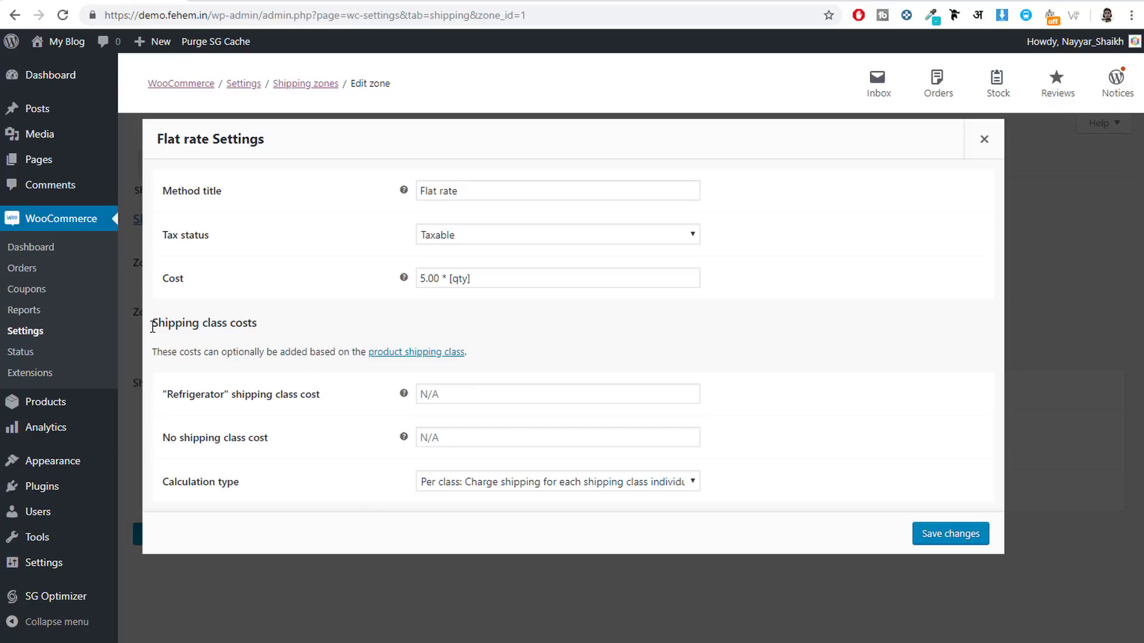
{"action": "triple_click", "coordinate": [179, 325]}
{"action": "left_click", "coordinate": [268, 324]}
{"action": "left_click_drag", "start_coordinate": [327, 394], "coordinate": [164, 396]}
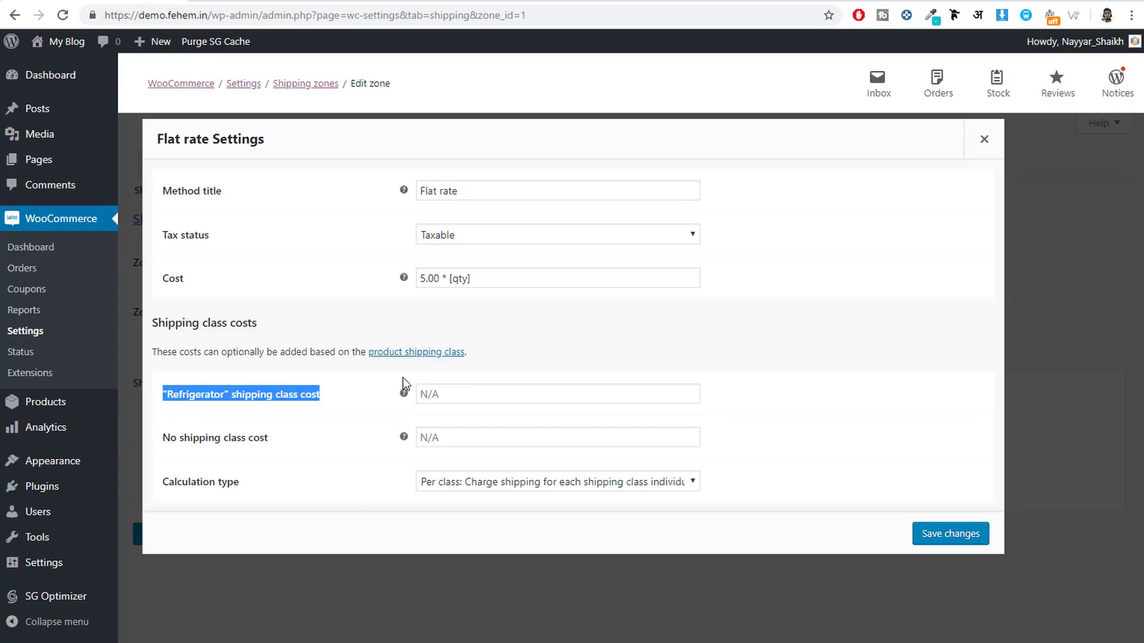
Copy the base cost formula into the Refrigerator shipping class cost and change it to 10.00 * [qty]
{"action": "left_click", "coordinate": [482, 281]}
{"action": "left_click_drag", "start_coordinate": [472, 280], "coordinate": [399, 281]}
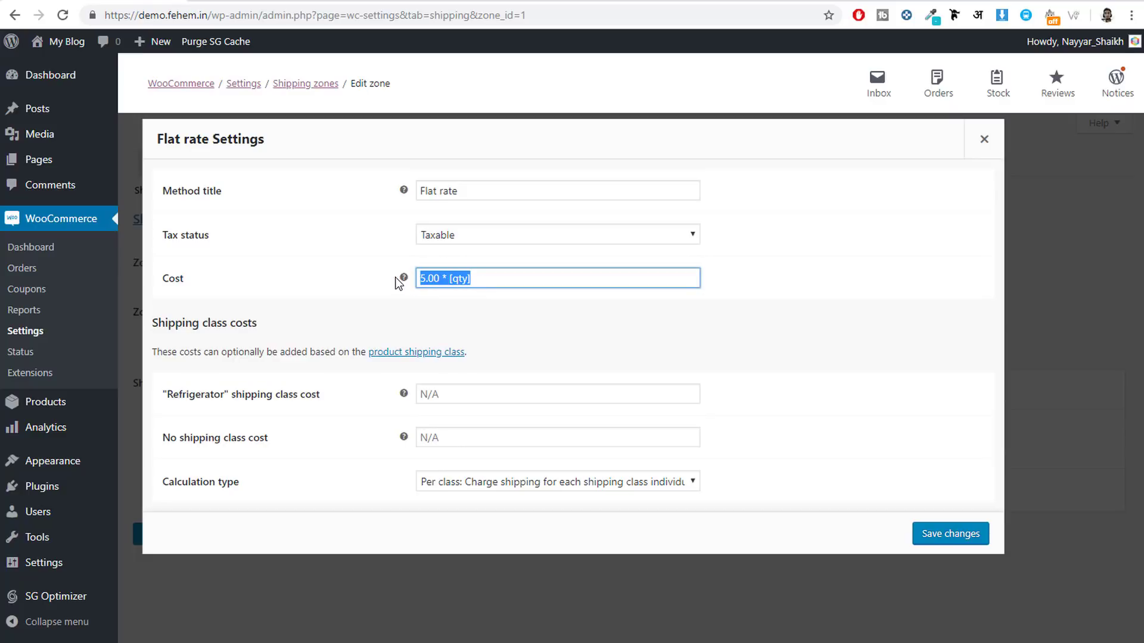
{"action": "key", "text": "ctrl+c"}
{"action": "left_click", "coordinate": [465, 391]}
{"action": "key", "text": "ctrl+v"}
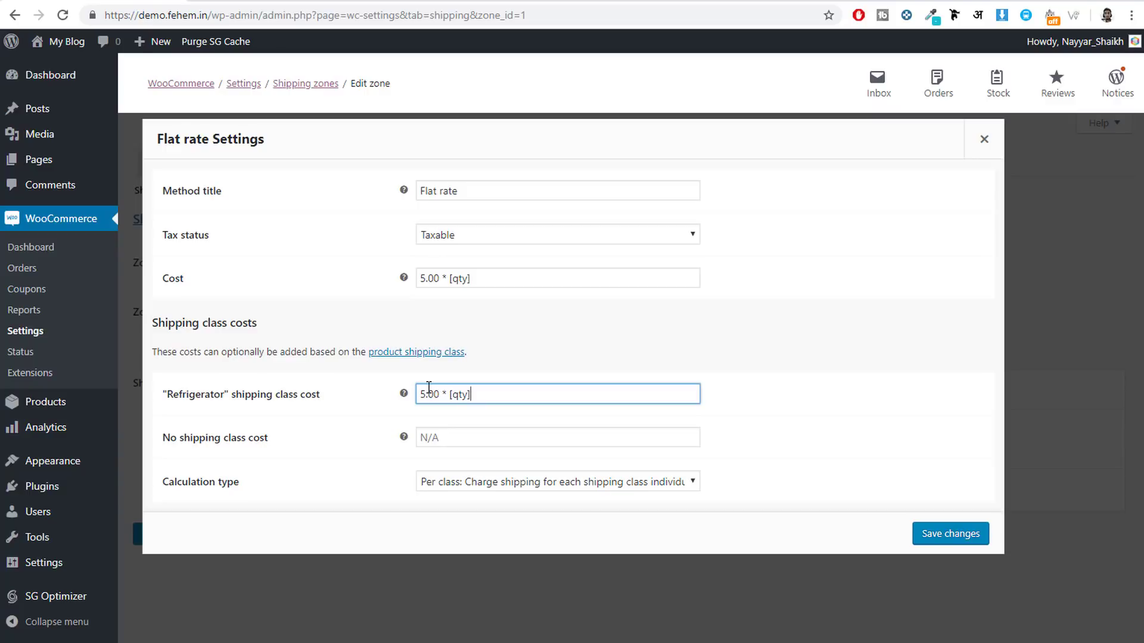
{"action": "left_click_drag", "start_coordinate": [427, 390], "coordinate": [418, 394]}
{"action": "type", "text": "10"}
{"action": "left_click", "coordinate": [192, 443]}
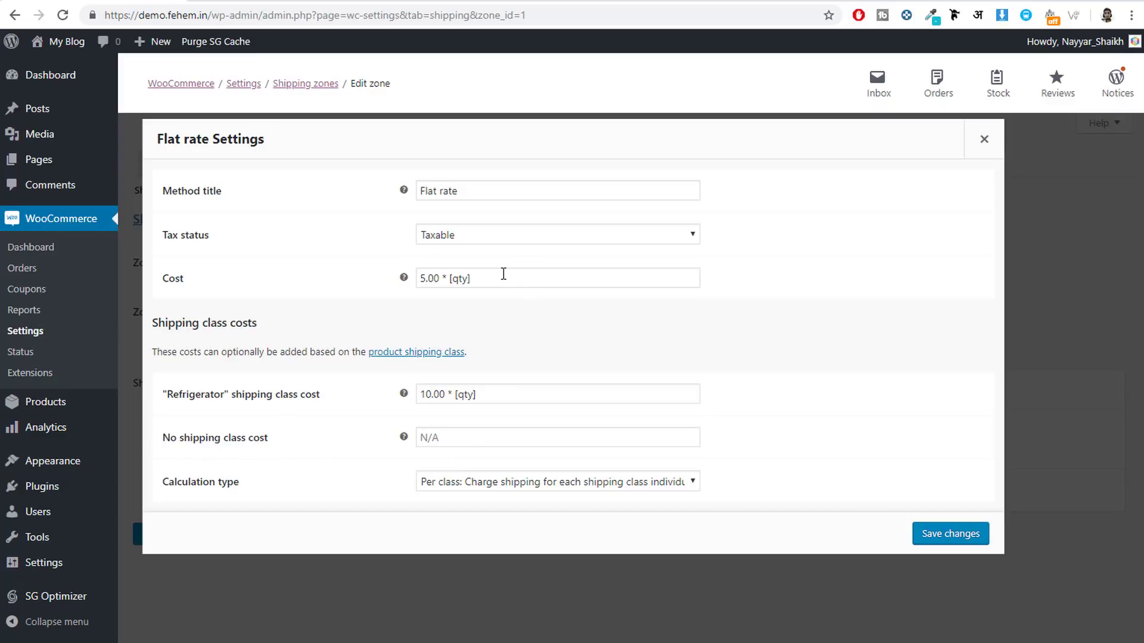
Clear the base cost, set the no shipping class cost to 5.00 * [qty] and save the Flat rate settings
{"action": "left_click_drag", "start_coordinate": [503, 274], "coordinate": [409, 274]}
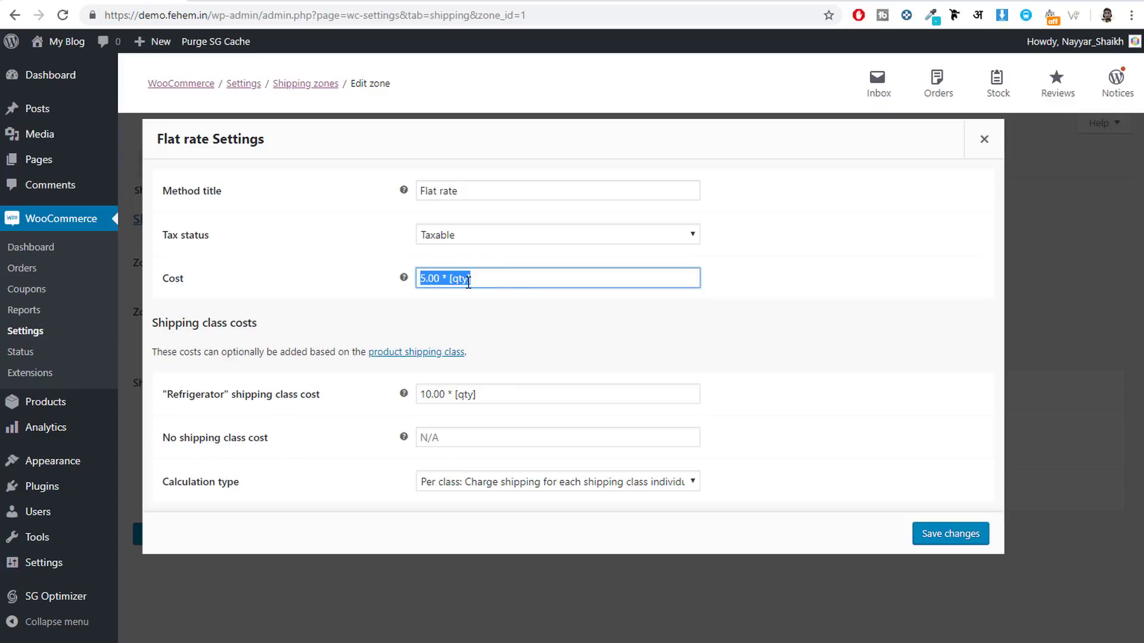
{"action": "key", "text": "BackSpace"}
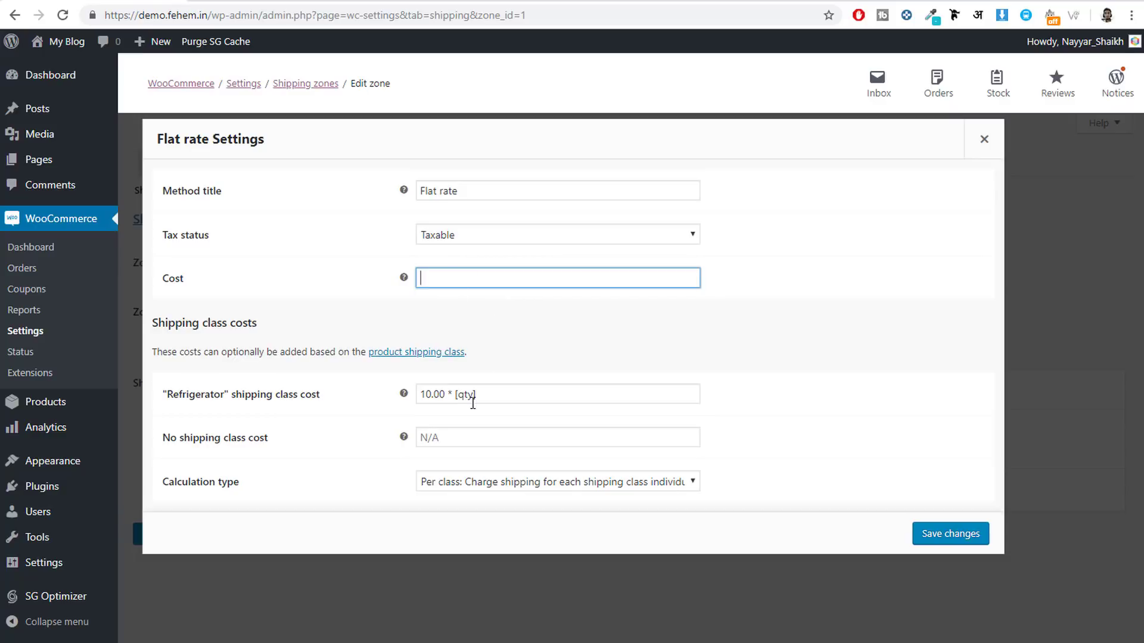
{"action": "left_click", "coordinate": [479, 434]}
{"action": "key", "text": "ctrl+v"}
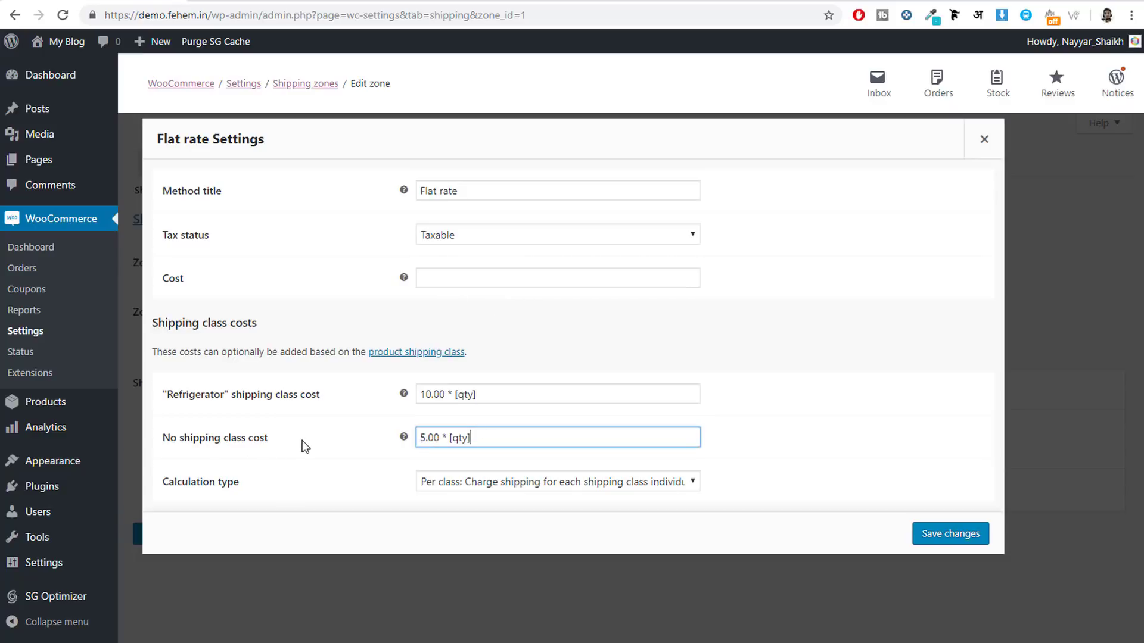
{"action": "left_click_drag", "start_coordinate": [498, 393], "coordinate": [408, 395]}
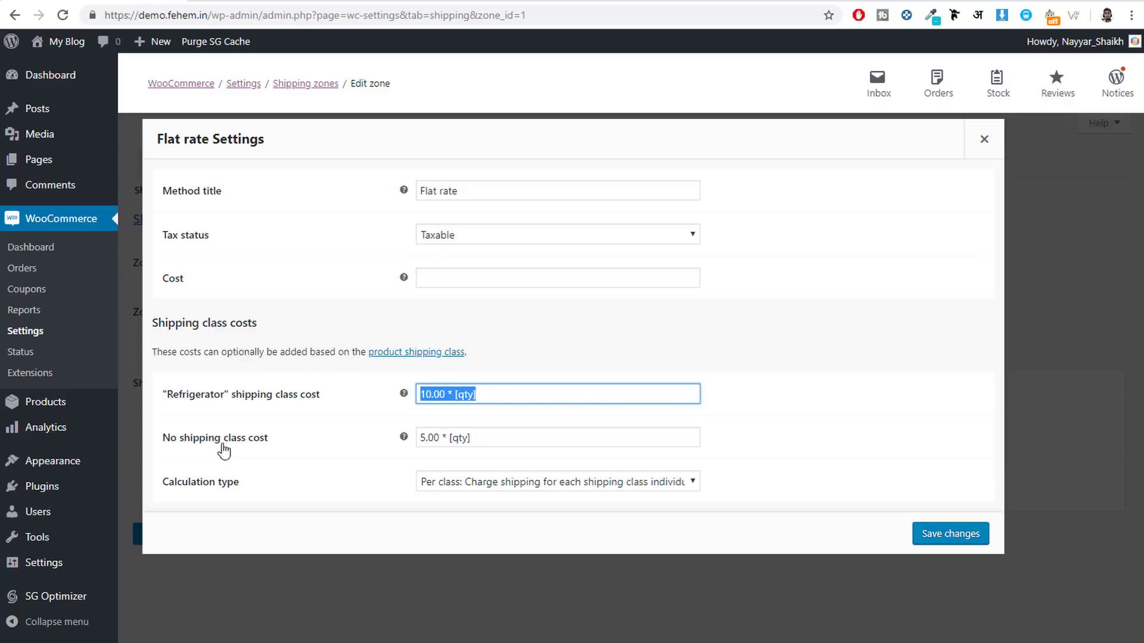
{"action": "left_click_drag", "start_coordinate": [516, 440], "coordinate": [396, 439]}
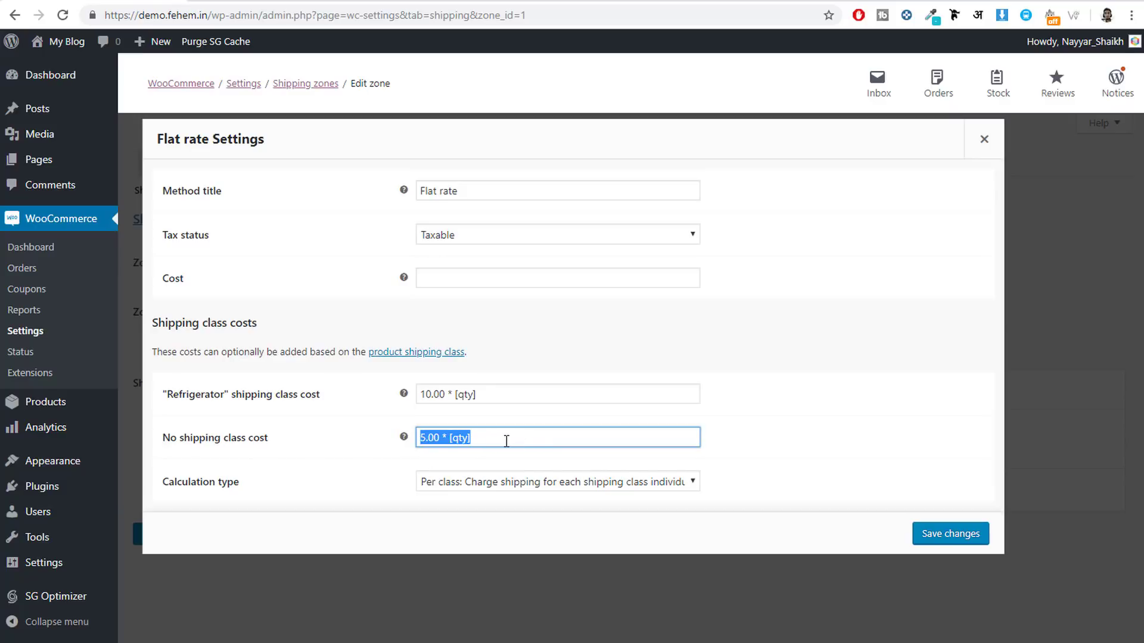
{"action": "left_click", "coordinate": [934, 525]}
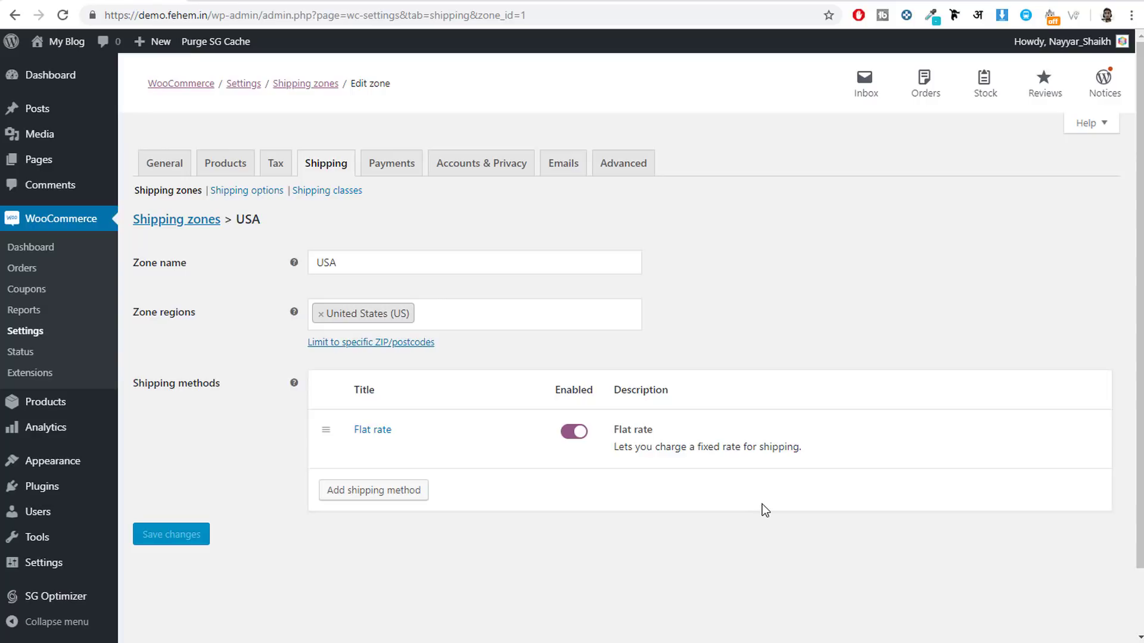
Return to the shipping zones list and add a new zone named India (MH)
{"action": "left_click", "coordinate": [168, 219]}
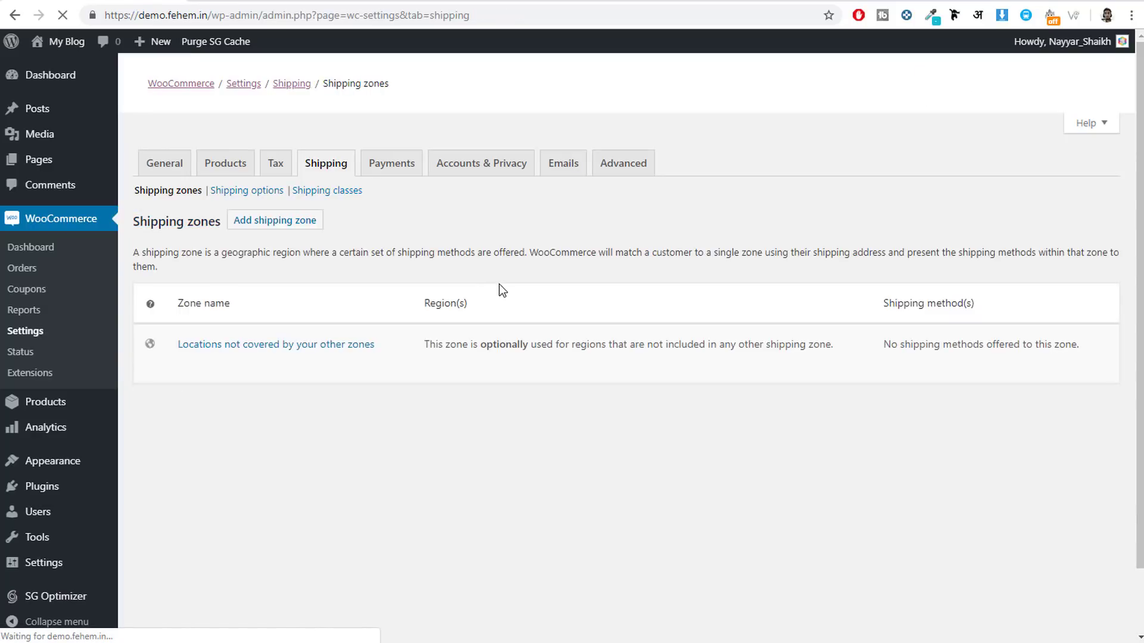
{"action": "left_click", "coordinate": [253, 225]}
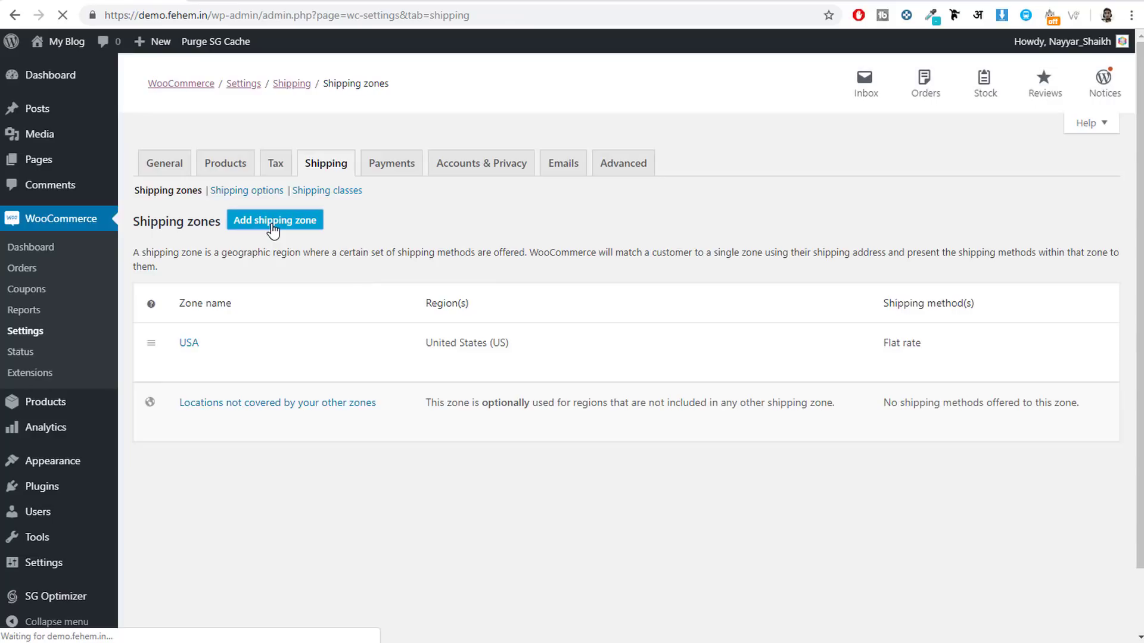
{"action": "left_click", "coordinate": [392, 262]}
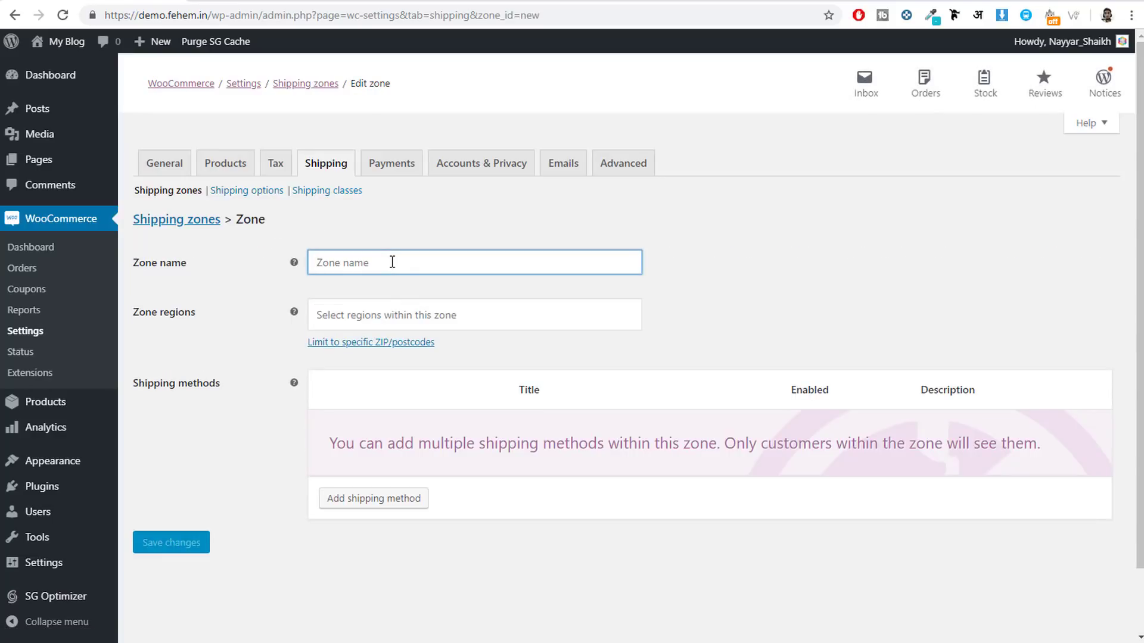
{"action": "type", "text": "India"}
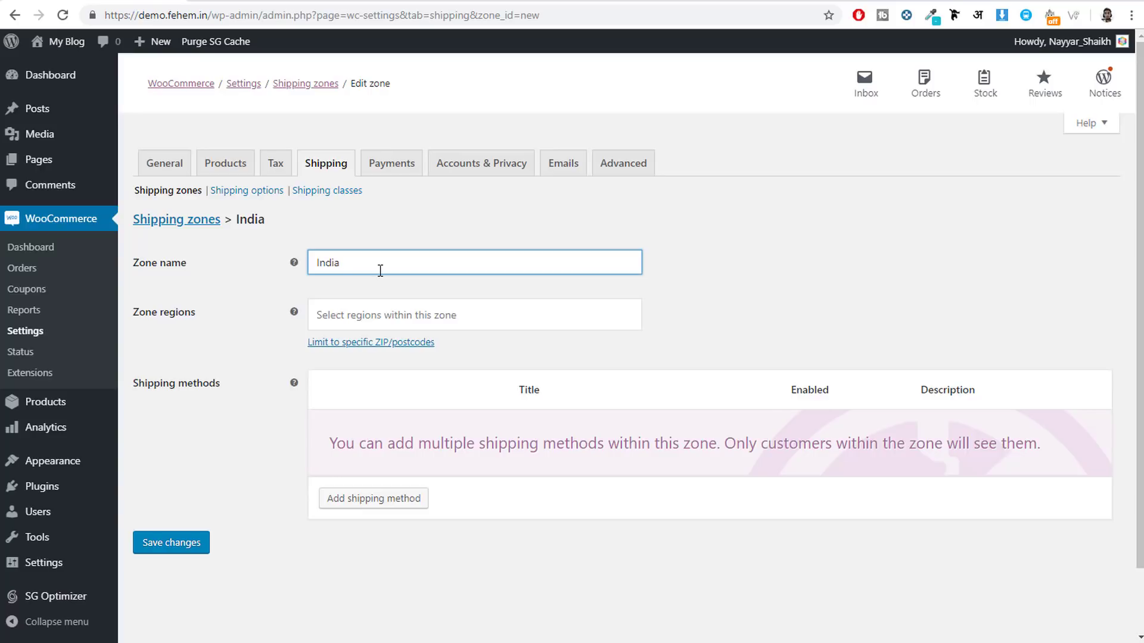
{"action": "type", "text": "(MH)"}
Assign the region Maharashtra, India to the India (MH) zone and save the zone
{"action": "left_click", "coordinate": [384, 307]}
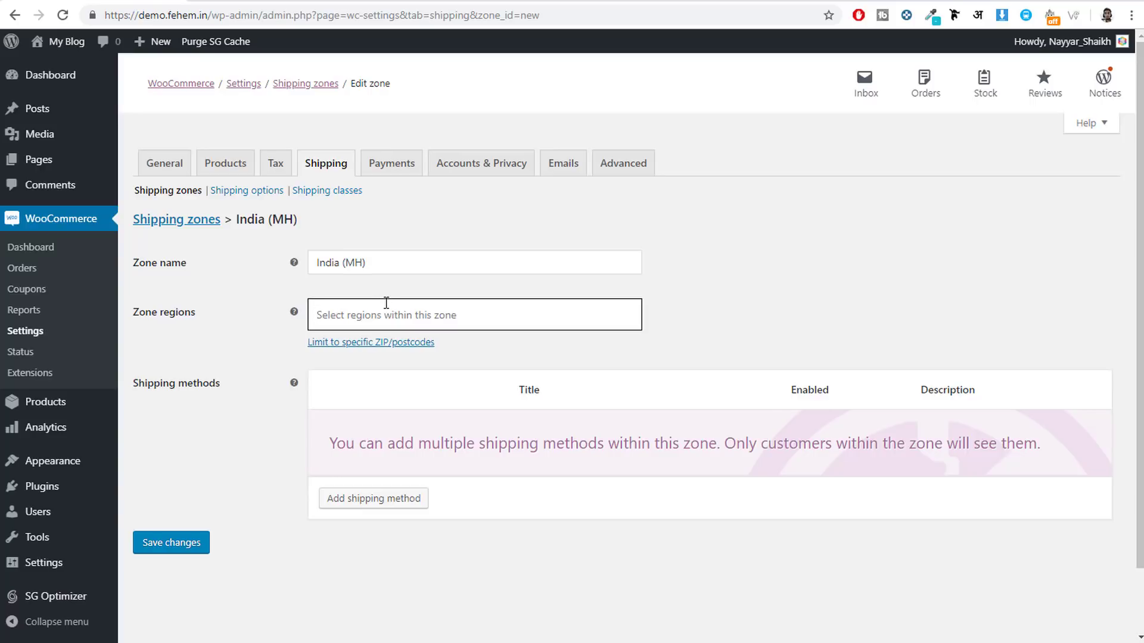
{"action": "type", "text": "india"}
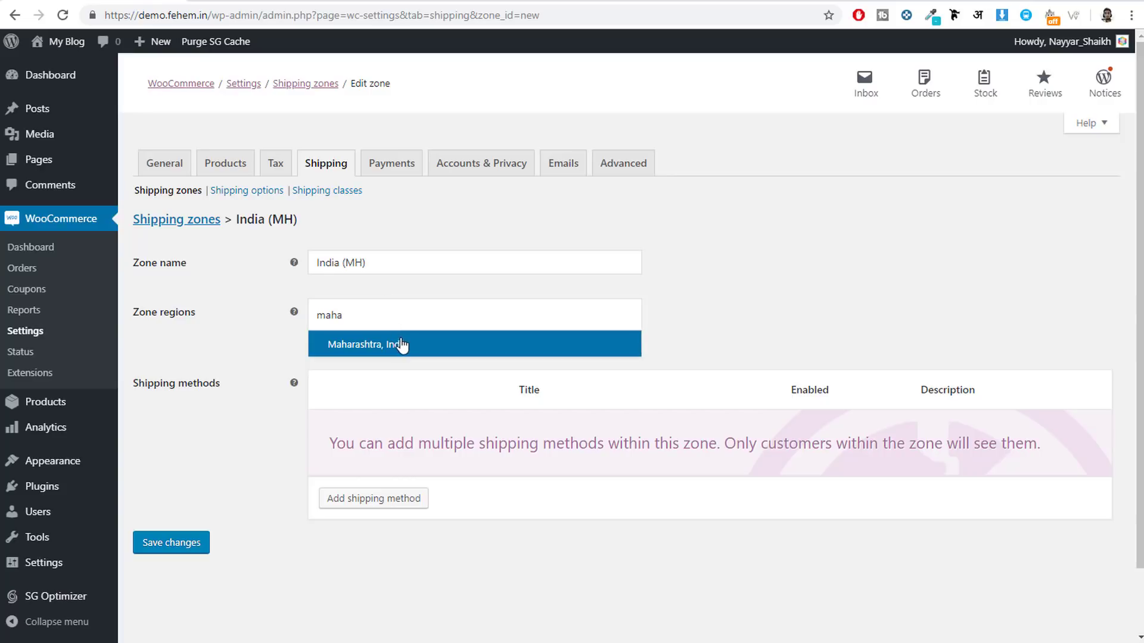
{"action": "left_click", "coordinate": [398, 342]}
{"action": "left_click", "coordinate": [169, 543]}
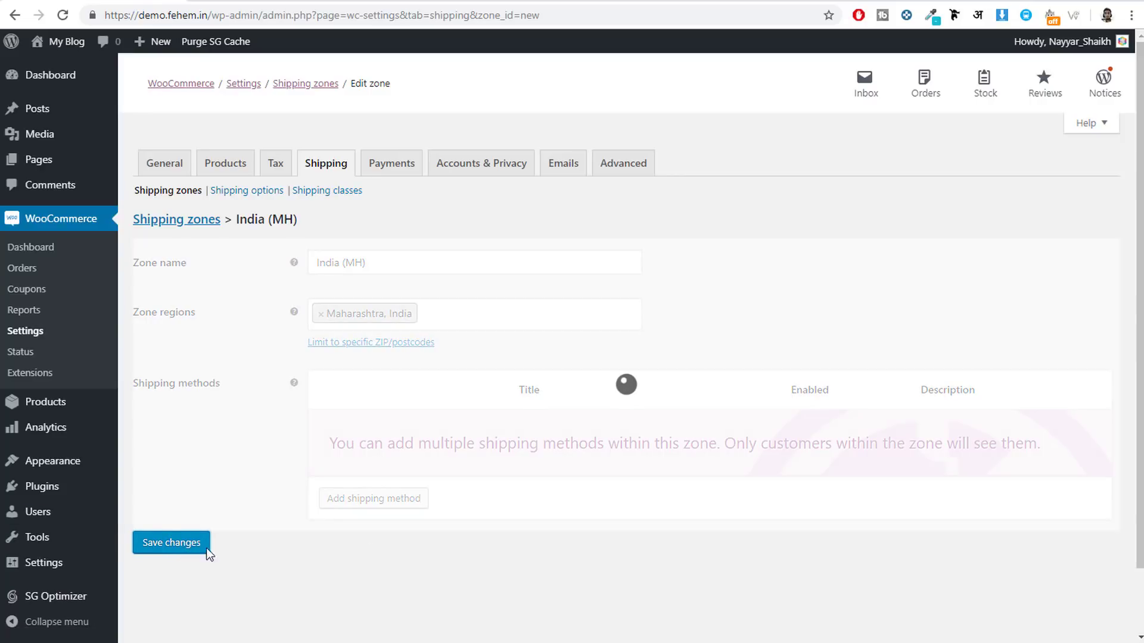
Add a Flat rate shipping method to the India (MH) zone and open its settings
{"action": "left_click", "coordinate": [390, 507]}
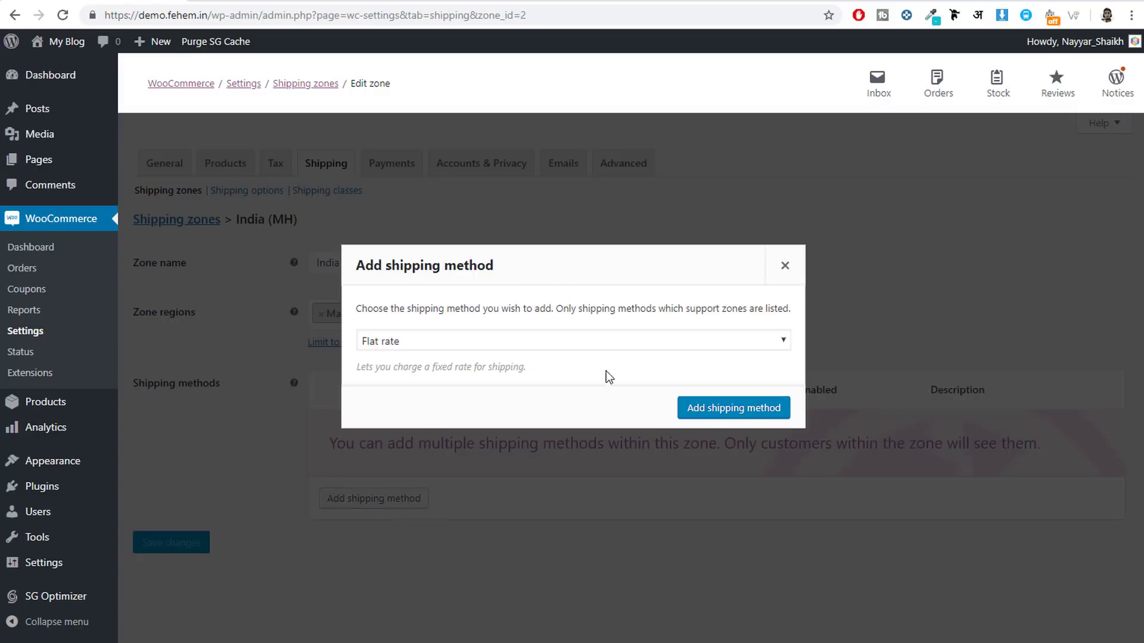
{"action": "left_click", "coordinate": [707, 414]}
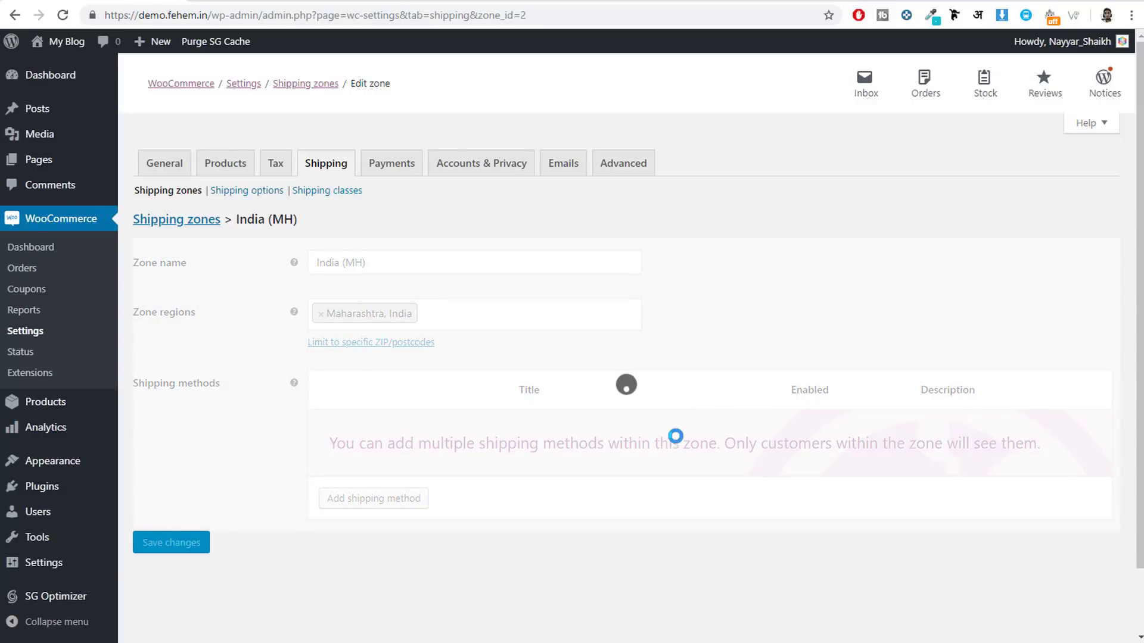
{"action": "left_click", "coordinate": [362, 450]}
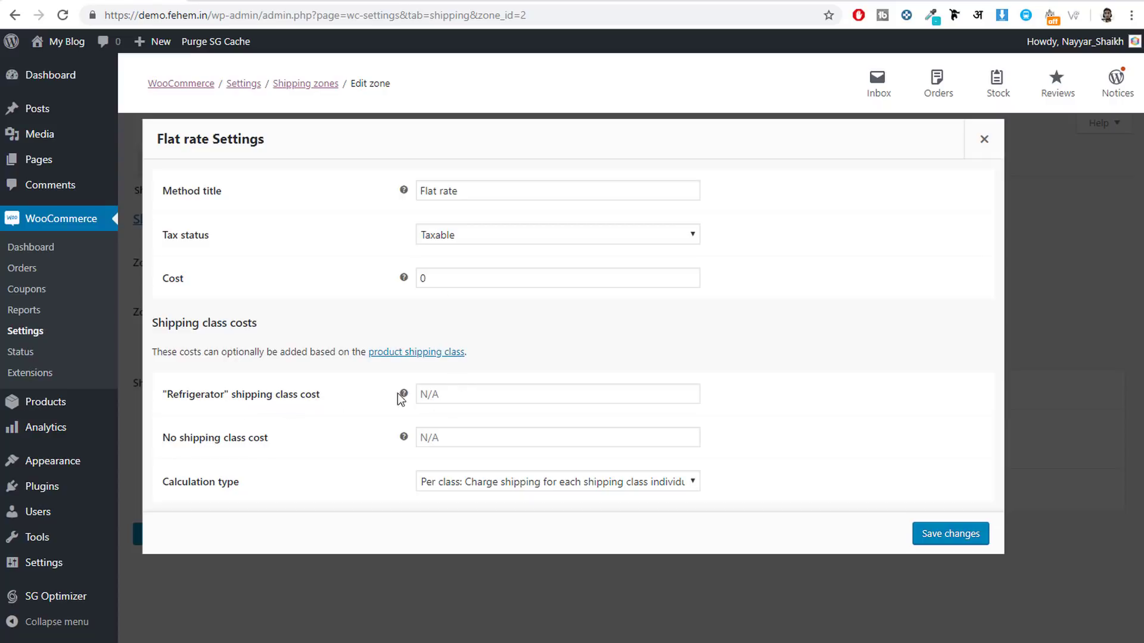
Set the Refrigerator shipping class cost to 2.00 * [qty] and the no shipping class cost to 1.00 * [qty]
{"action": "left_click", "coordinate": [469, 393]}
{"action": "type", "text": "5.00 * [qty]"}
{"action": "key", "text": "Home"}
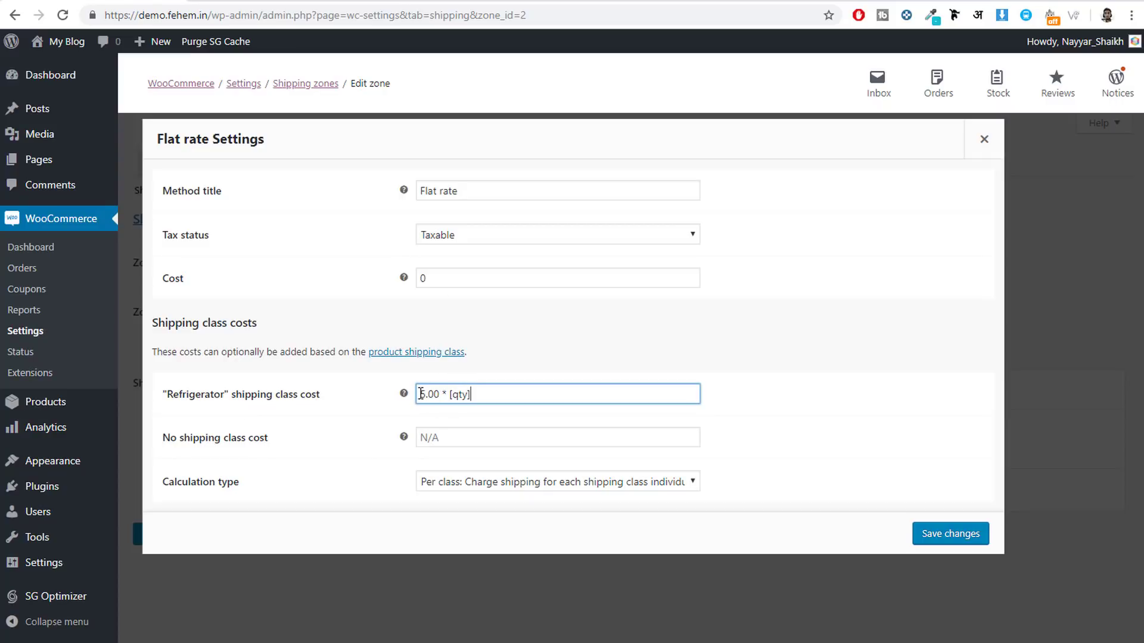
{"action": "key", "text": "shift+Right"}
{"action": "type", "text": "2"}
{"action": "left_click", "coordinate": [458, 438]}
{"action": "type", "text": "5.00 * [qty]"}
{"action": "left_click_drag", "start_coordinate": [425, 439], "coordinate": [415, 445]}
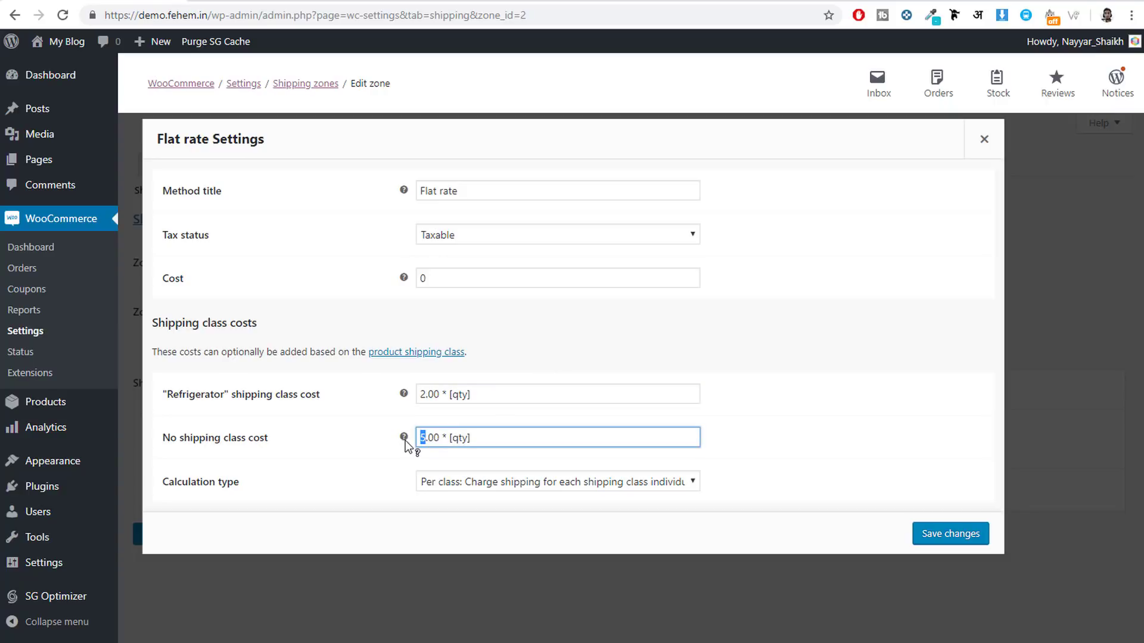
{"action": "type", "text": "1"}
Change the Refrigerator class cost to 3.00 * [qty] and the no shipping class cost to 2.00 * [qty], and save the Flat rate settings
{"action": "left_click_drag", "start_coordinate": [428, 395], "coordinate": [421, 397]}
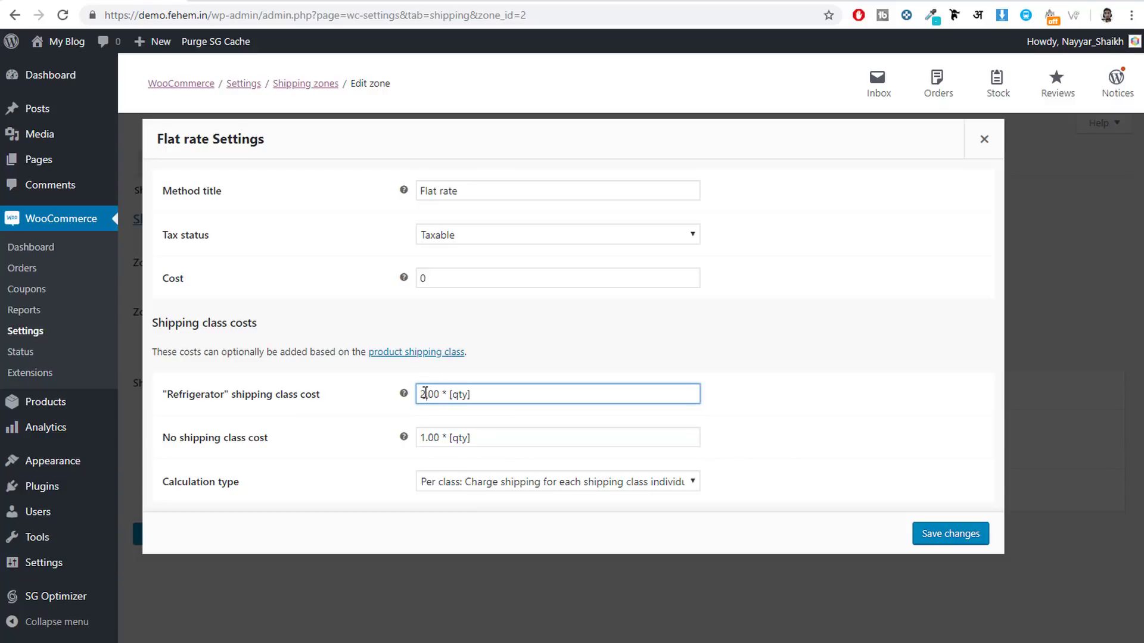
{"action": "type", "text": "3"}
{"action": "left_click_drag", "start_coordinate": [427, 439], "coordinate": [415, 442]}
{"action": "type", "text": "2"}
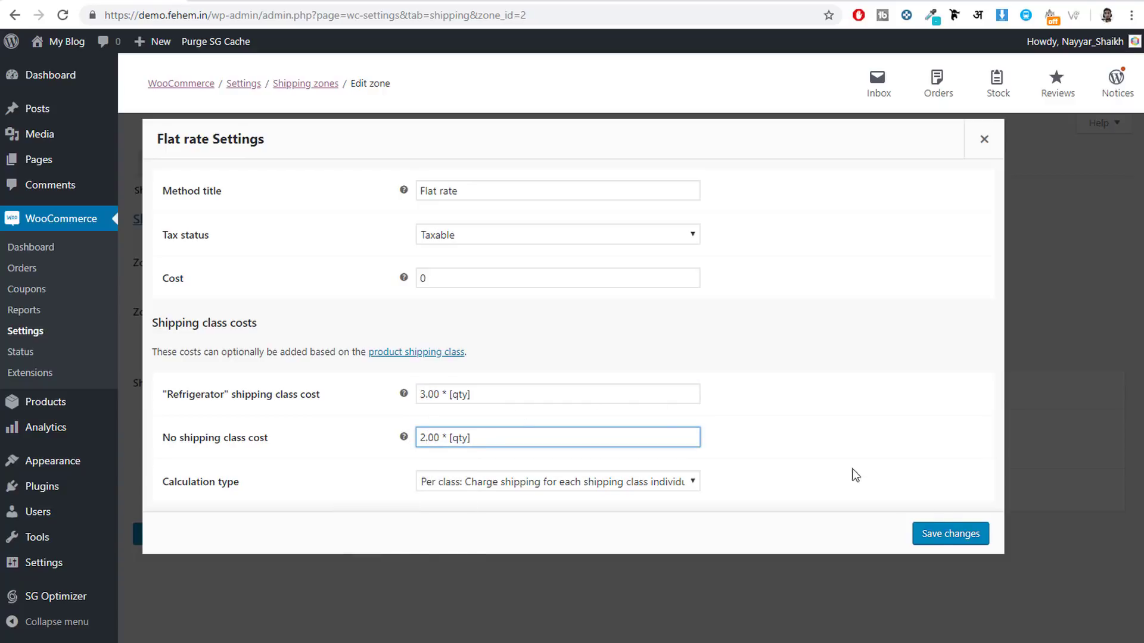
{"action": "left_click", "coordinate": [924, 536]}
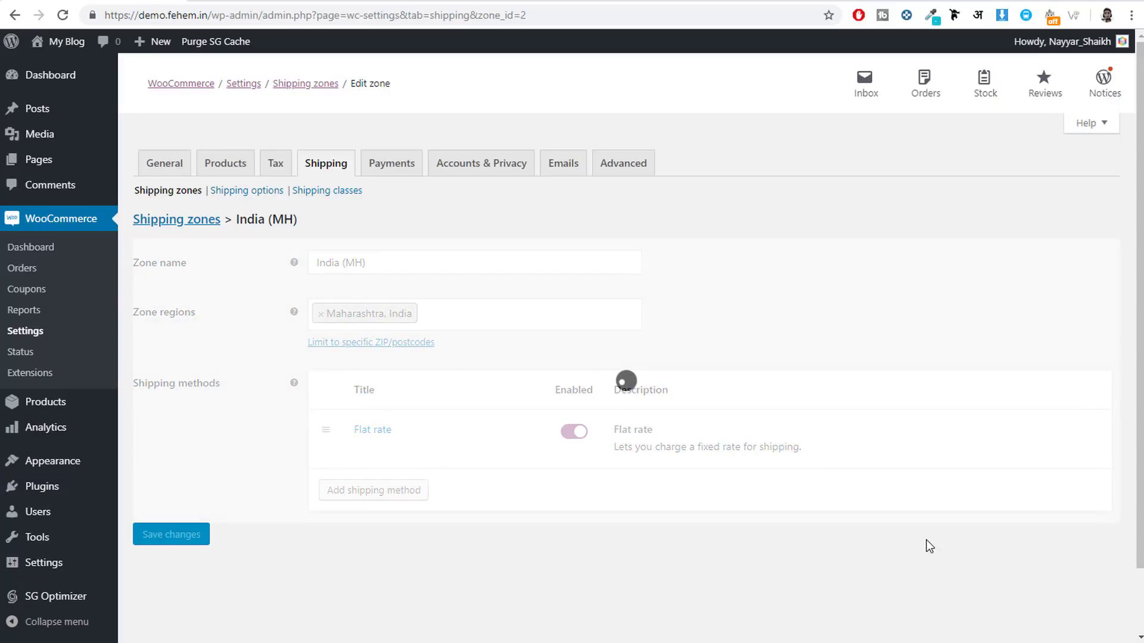
Return to the shipping zones list and add a new zone named India
{"action": "left_click", "coordinate": [187, 230]}
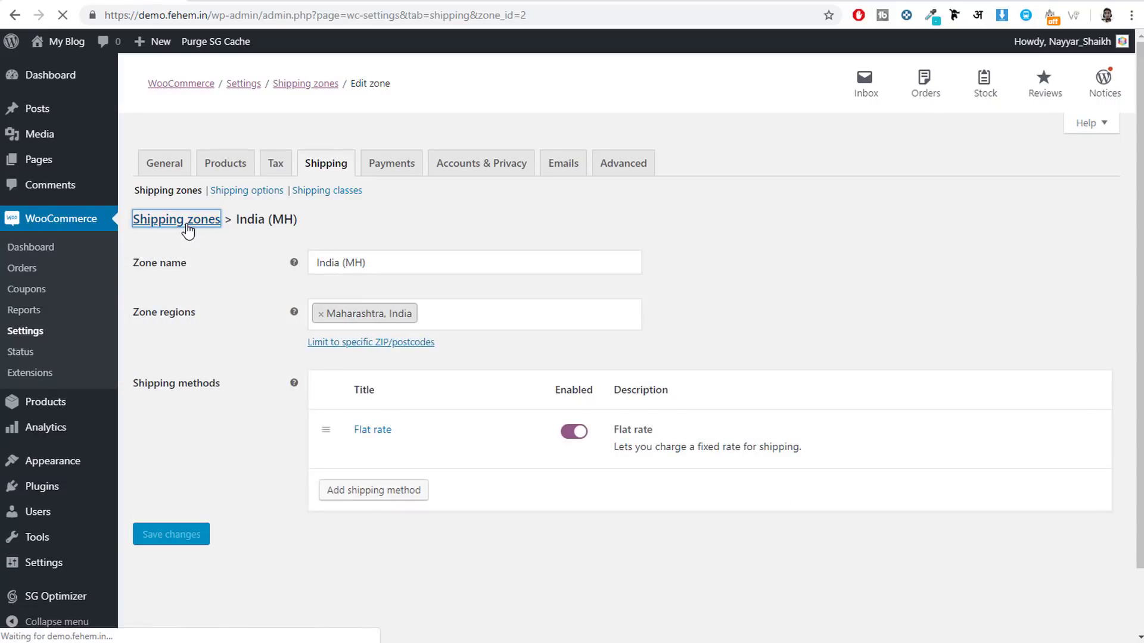
{"action": "mouse_move", "coordinate": [324, 449]}
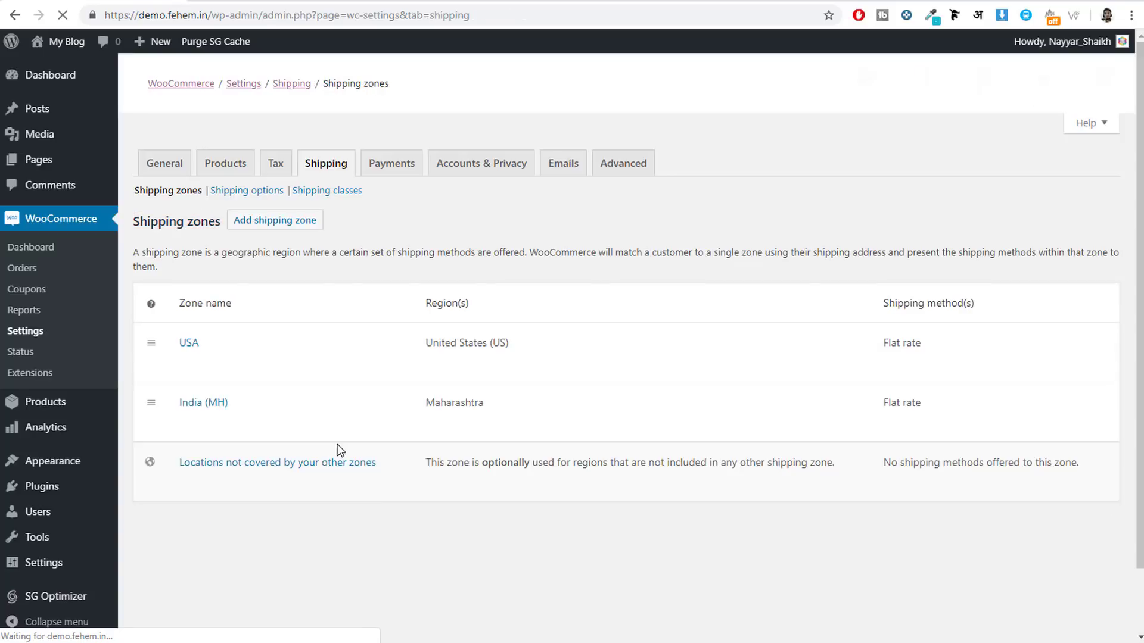
{"action": "left_click", "coordinate": [279, 230]}
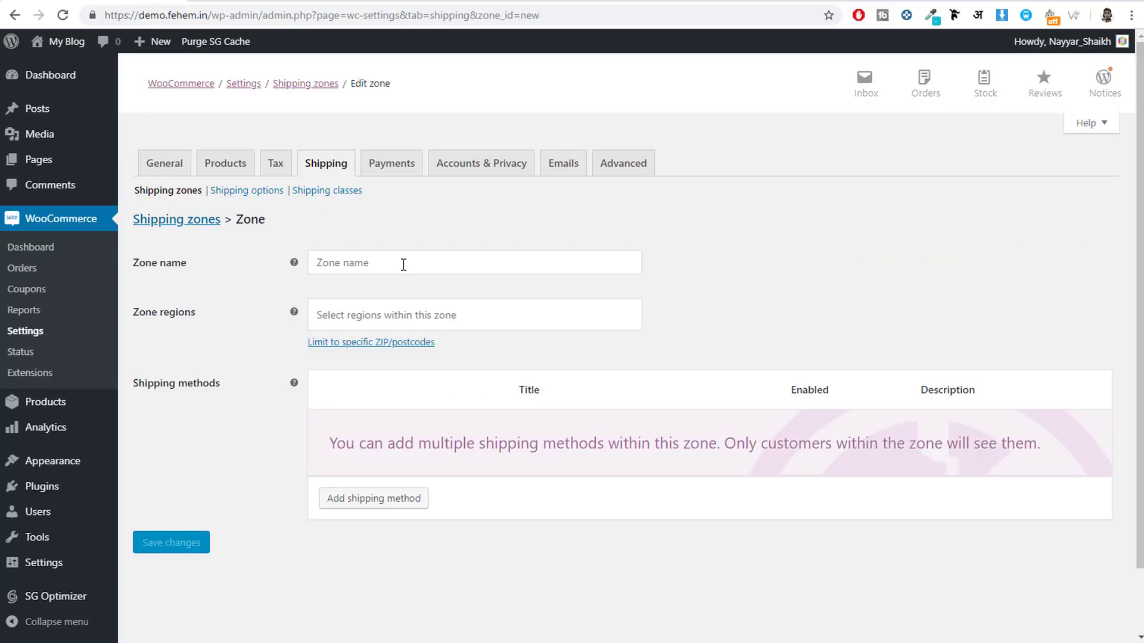
{"action": "type", "text": "India"}
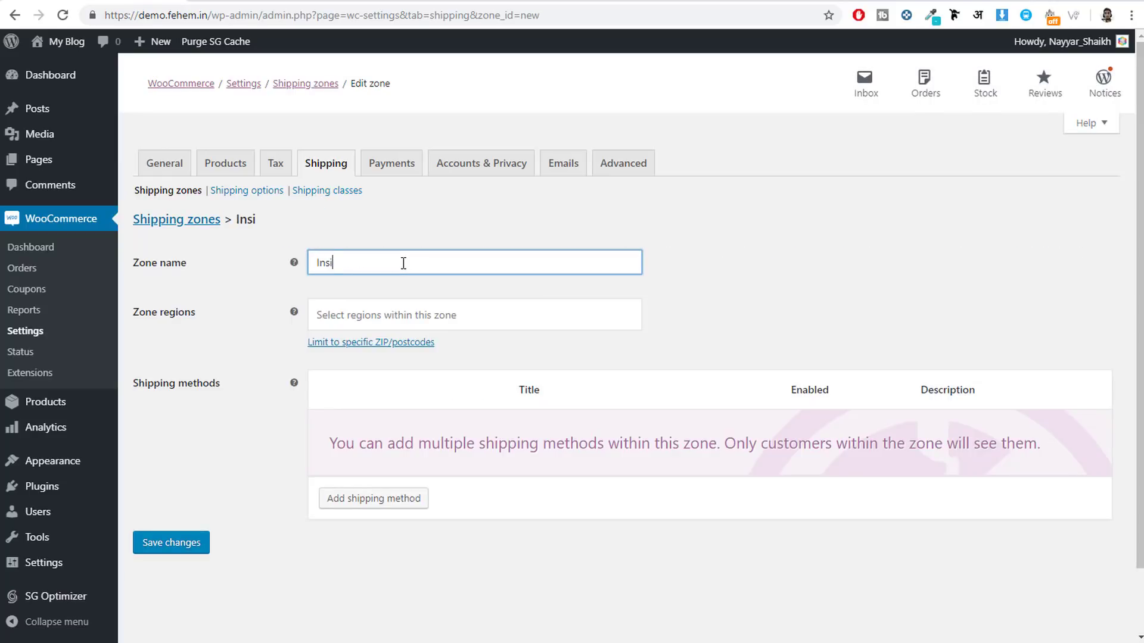
Assign Andhra Pradesh, Arunachal Pradesh, Assam, Bihar and Goa as regions of the India zone and save it
{"action": "left_click", "coordinate": [439, 300]}
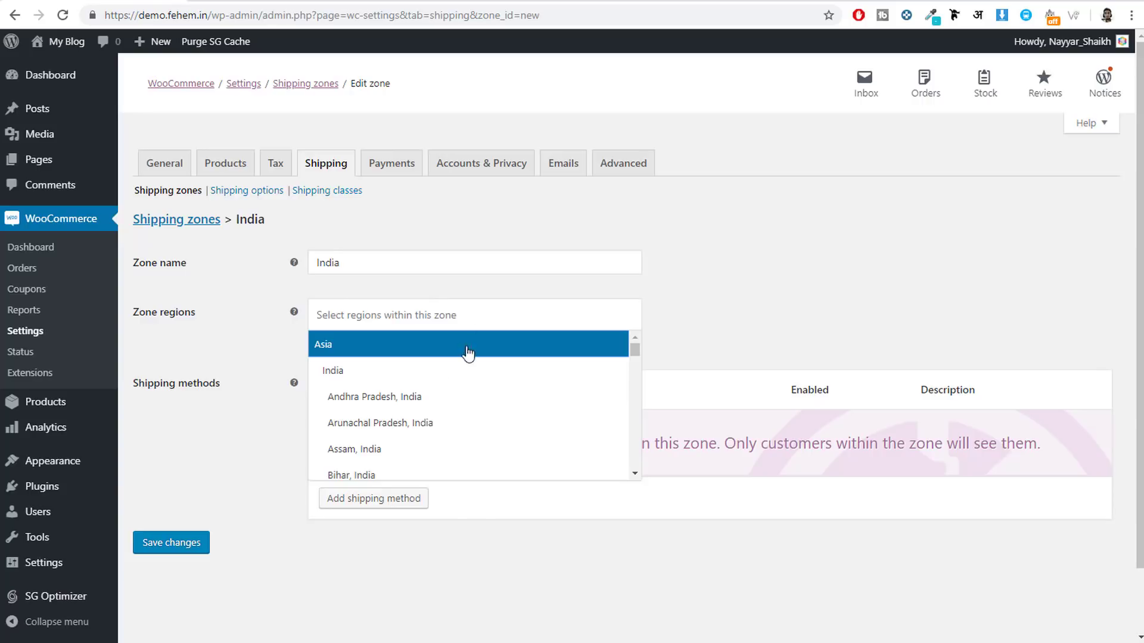
{"action": "left_click", "coordinate": [447, 396]}
{"action": "left_click", "coordinate": [466, 321]}
{"action": "left_click", "coordinate": [420, 425]}
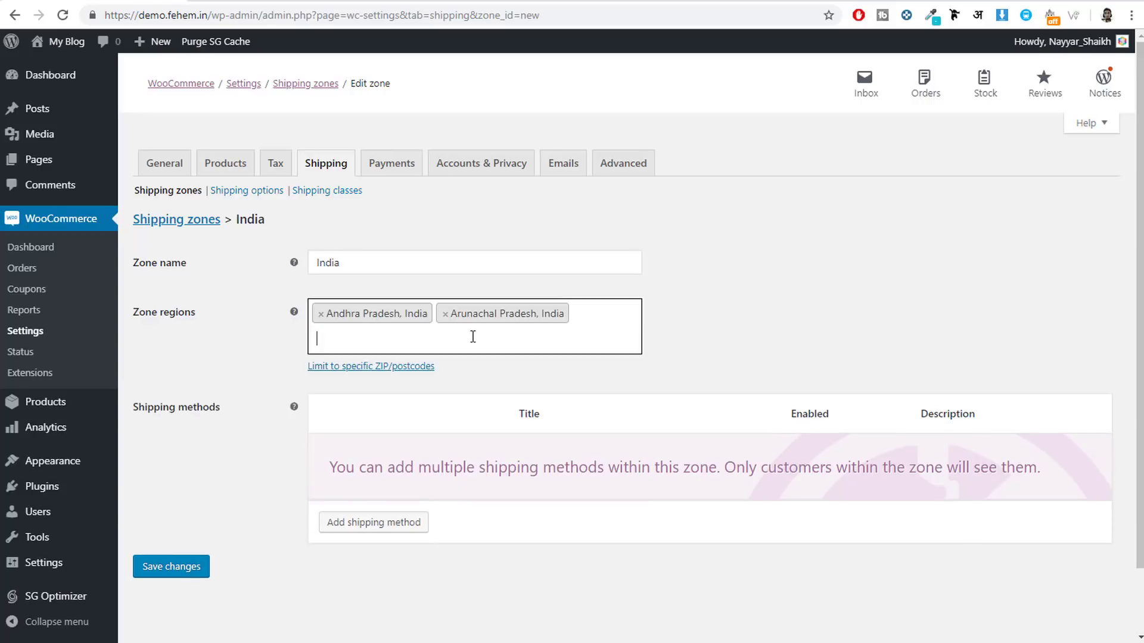
{"action": "left_click", "coordinate": [377, 346]}
{"action": "scroll", "coordinate": [399, 387], "scroll_direction": "down", "scroll_amount": 2}
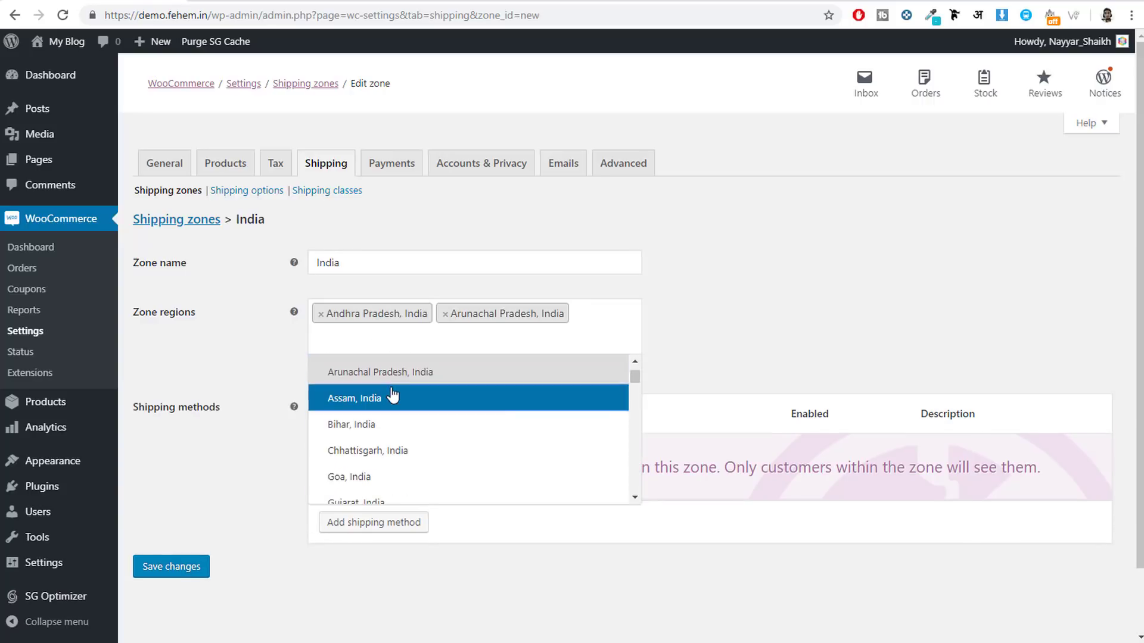
{"action": "left_click", "coordinate": [393, 395]}
{"action": "left_click", "coordinate": [518, 339]}
{"action": "scroll", "coordinate": [408, 441], "scroll_direction": "down", "scroll_amount": 1}
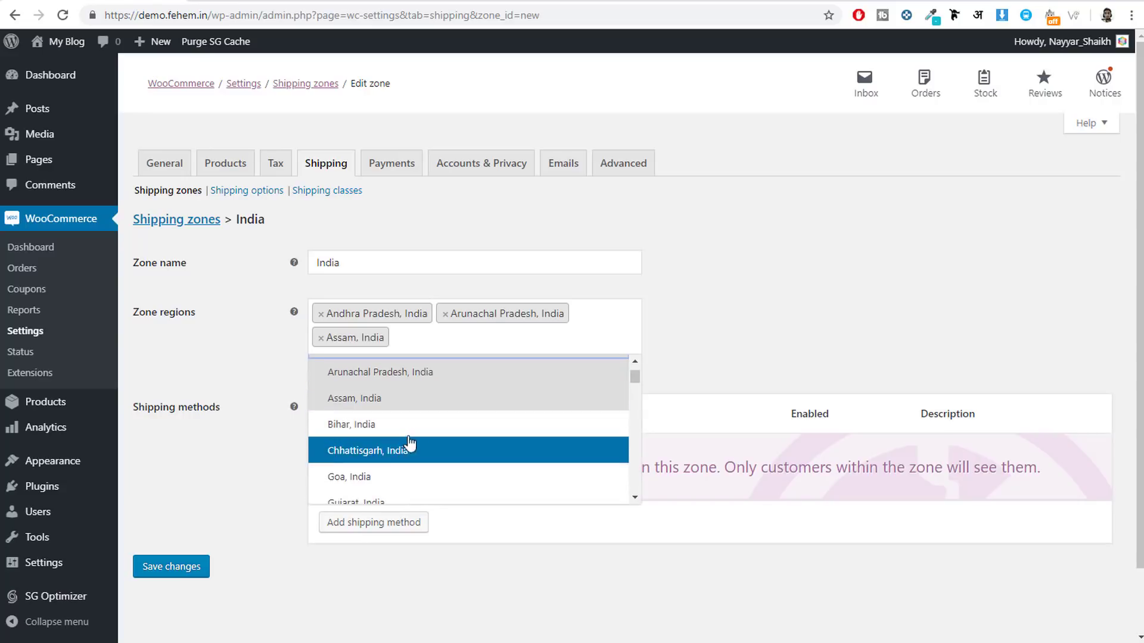
{"action": "left_click", "coordinate": [397, 422]}
{"action": "left_click", "coordinate": [517, 327]}
{"action": "scroll", "coordinate": [470, 417], "scroll_direction": "down", "scroll_amount": 2}
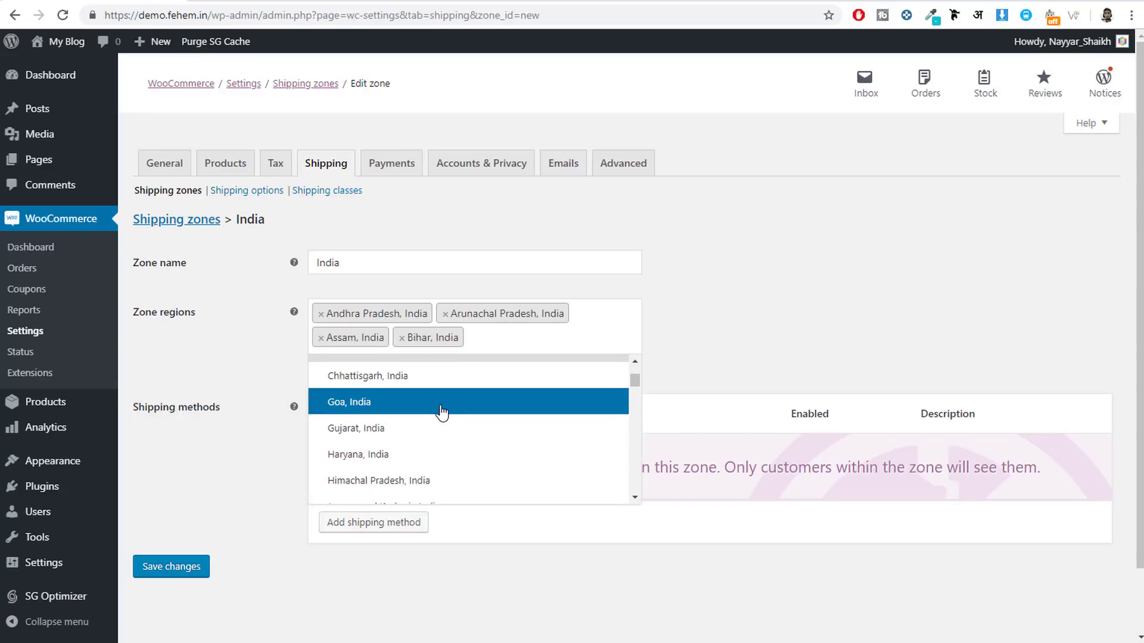
{"action": "left_click", "coordinate": [439, 411]}
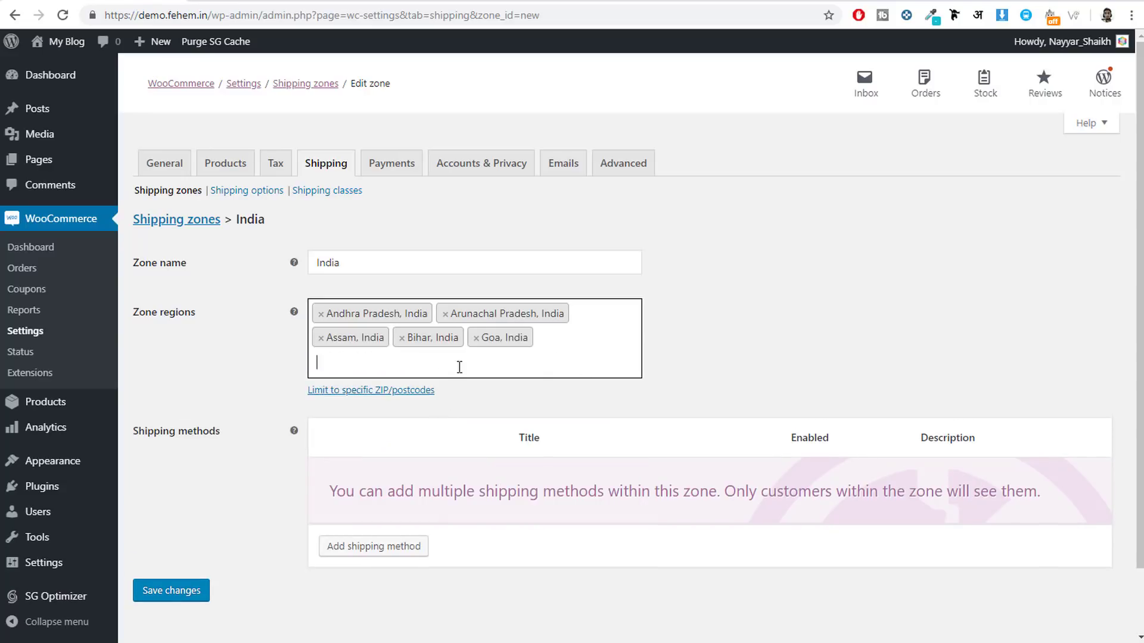
{"action": "left_click", "coordinate": [173, 593]}
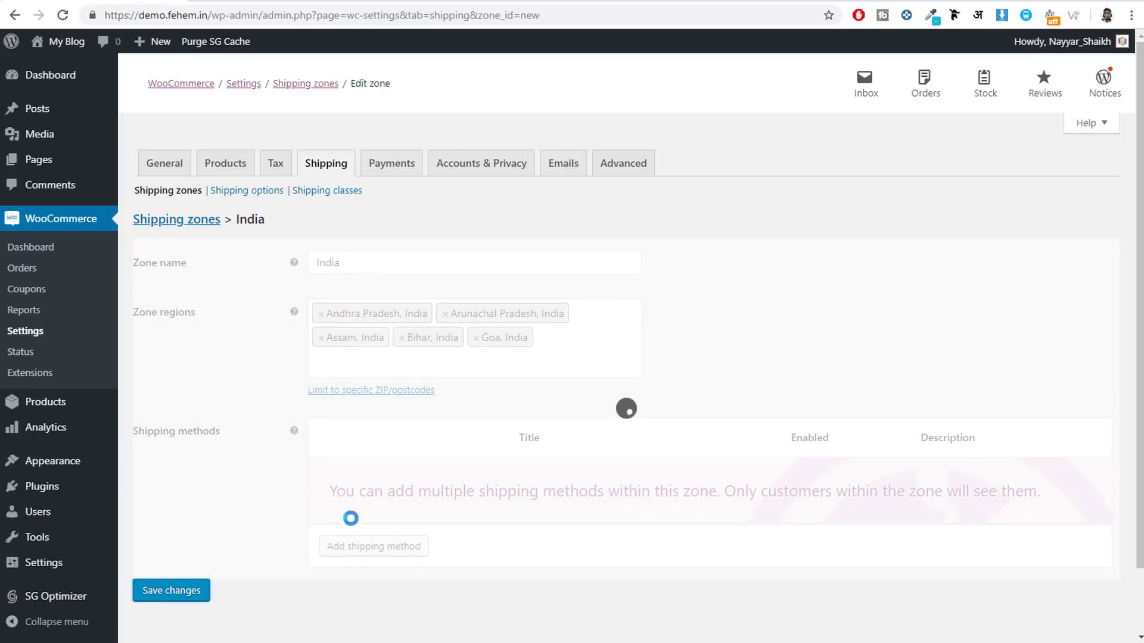
Add Gujarat, India to the India zone's regions and save the zone
{"action": "left_click", "coordinate": [452, 362]}
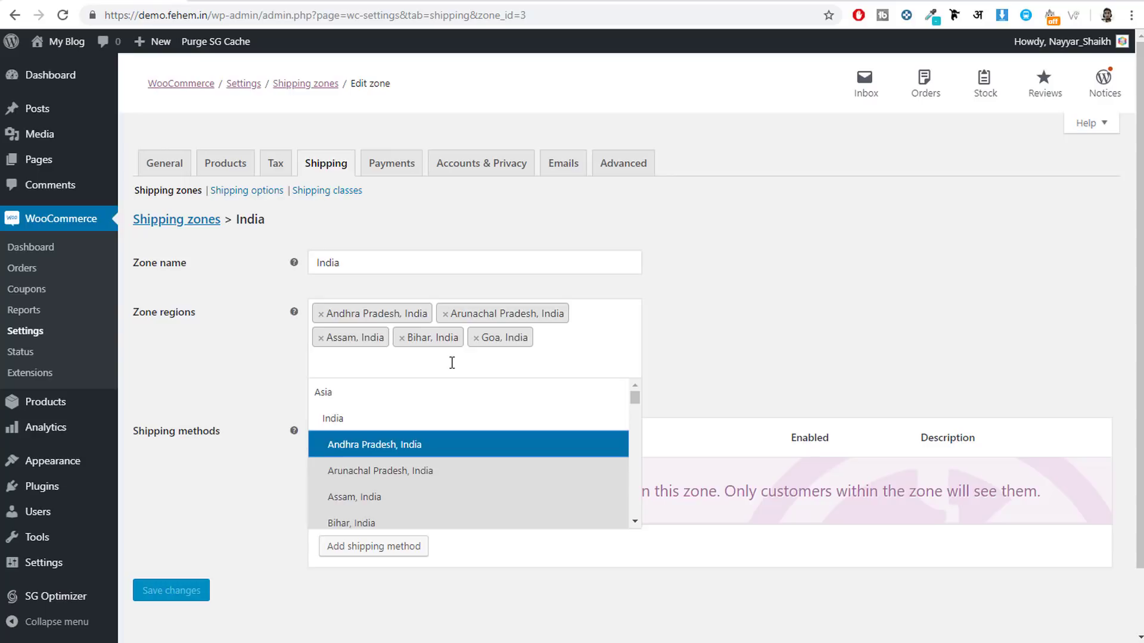
{"action": "type", "text": "guja"}
{"action": "left_click", "coordinate": [433, 392]}
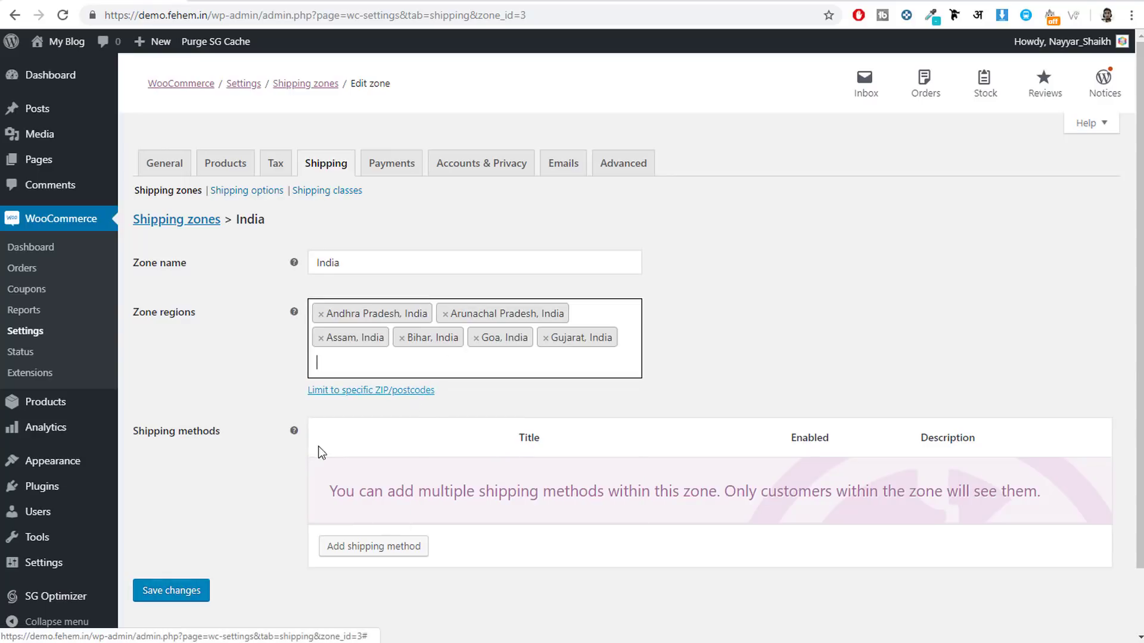
{"action": "left_click", "coordinate": [170, 590]}
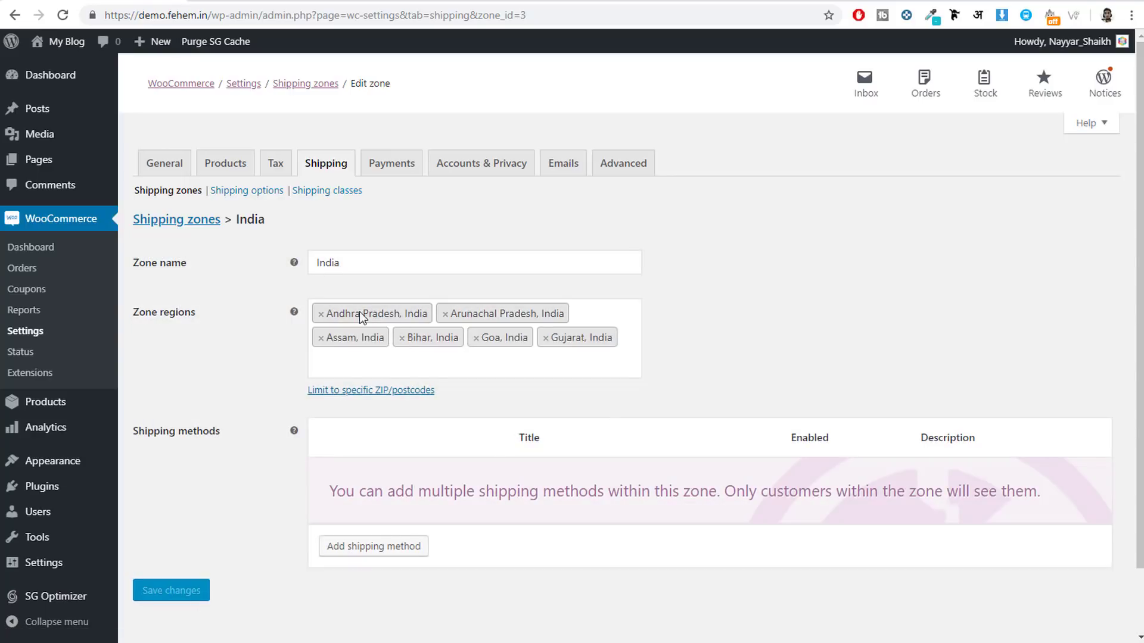
Add a Flat rate shipping method to the India zone and open its settings
{"action": "left_click", "coordinate": [380, 546]}
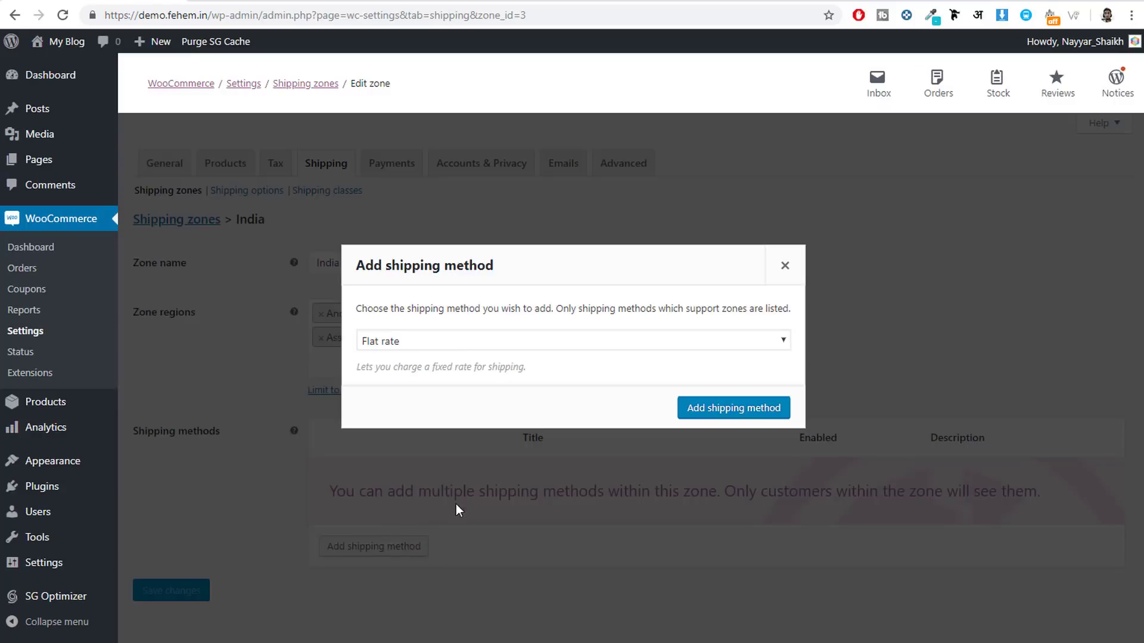
{"action": "left_click", "coordinate": [695, 408]}
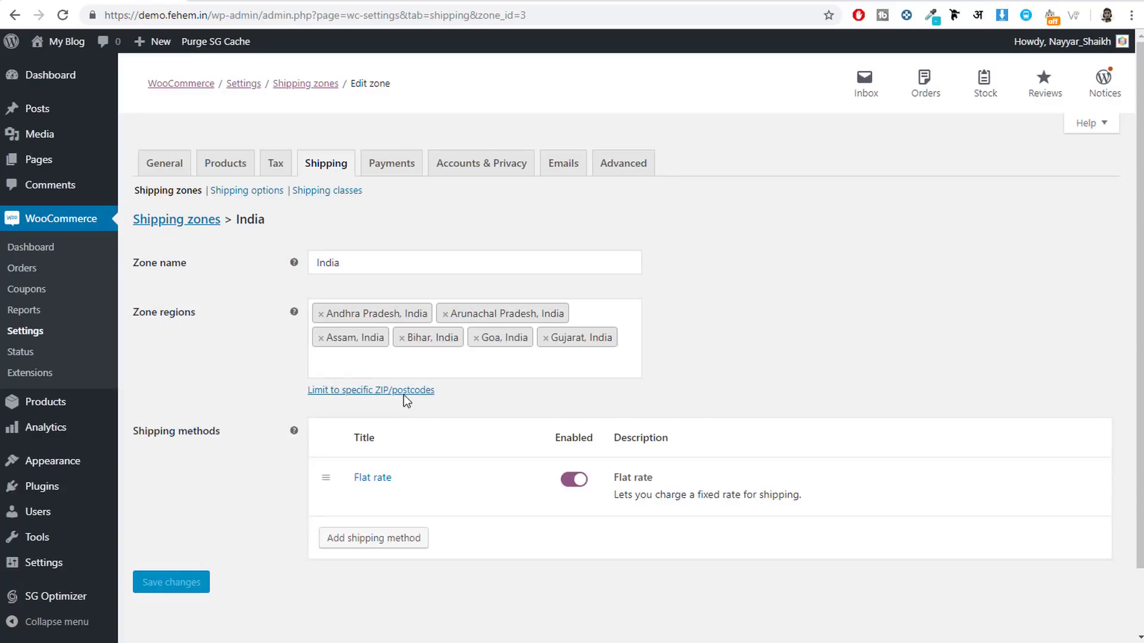
{"action": "left_click", "coordinate": [358, 498]}
Set the Refrigerator class cost to 5.00 * [qty] and the no shipping class cost to 2.5 * [qty], and save the Flat rate settings
{"action": "left_click", "coordinate": [453, 394]}
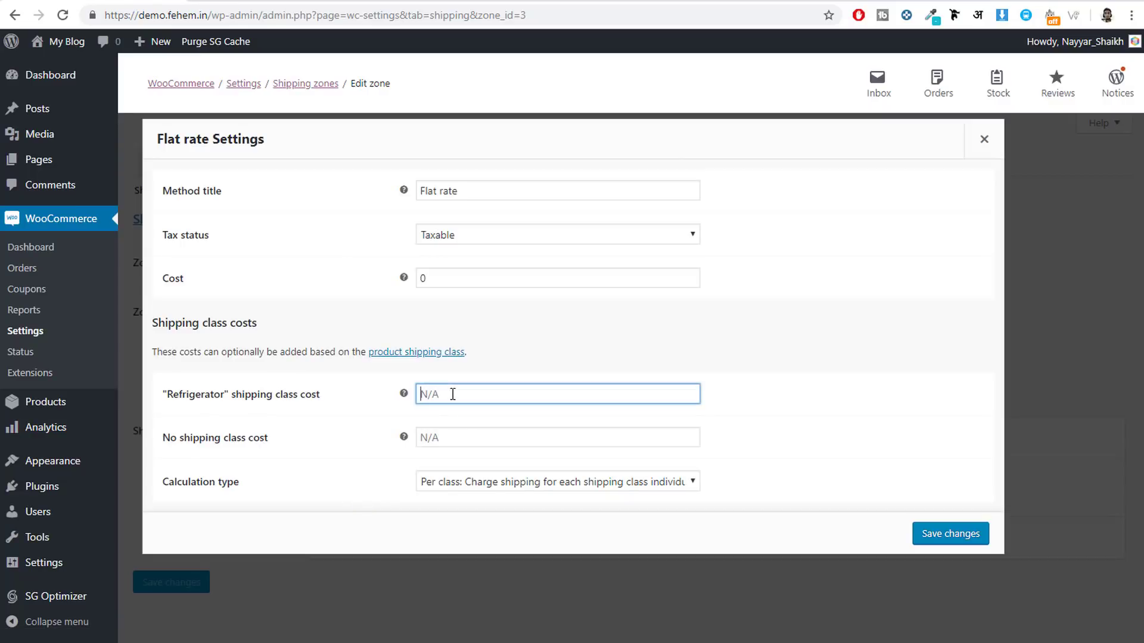
{"action": "type", "text": "5.00 * [qty]"}
{"action": "left_click_drag", "start_coordinate": [425, 394], "coordinate": [420, 395]}
{"action": "left_click", "coordinate": [468, 435]}
{"action": "type", "text": "5.00 * [qty]"}
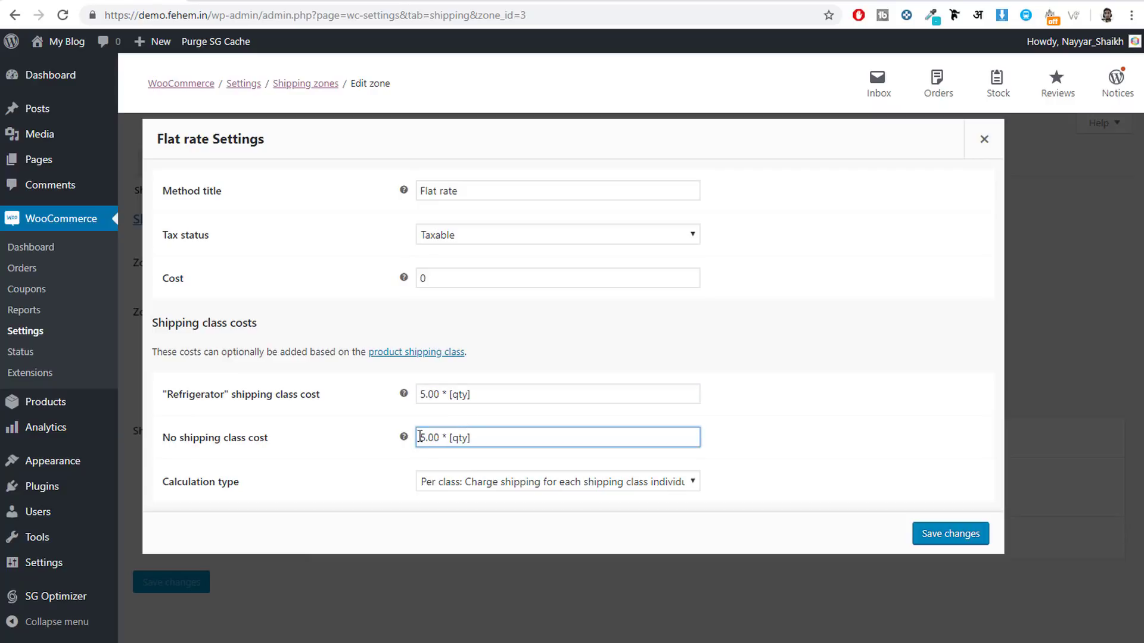
{"action": "left_click", "coordinate": [424, 438]}
{"action": "type", "text": "2.5"}
{"action": "key", "text": "Delete"}
{"action": "left_click", "coordinate": [927, 536]}
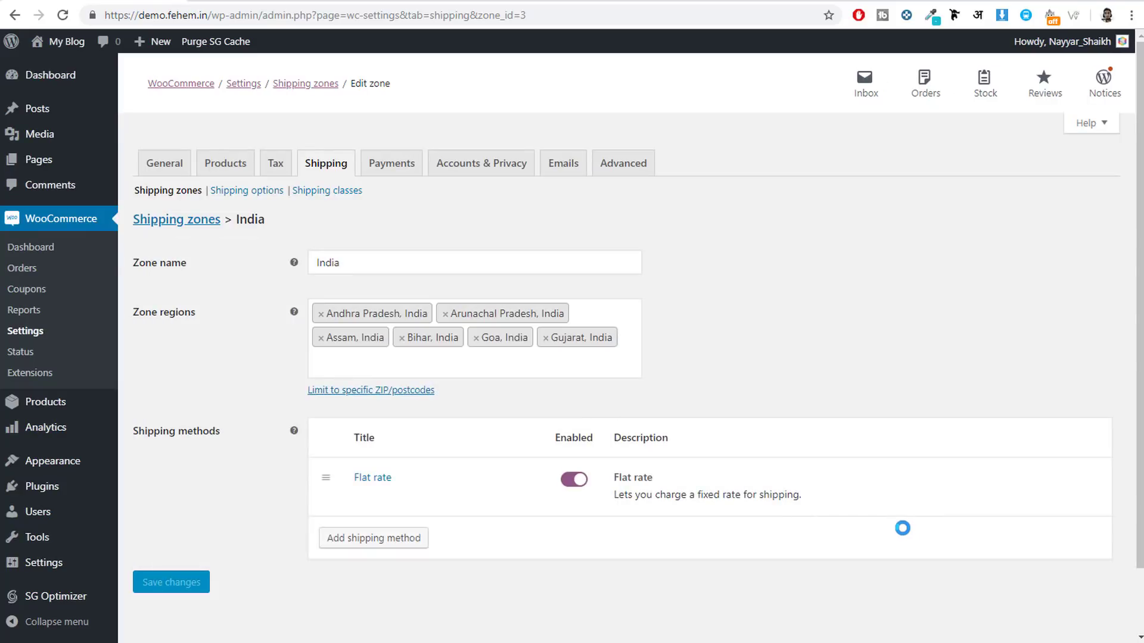
Open the USA zone from the shipping zones list and add a Free shipping method to it
{"action": "mouse_move", "coordinate": [812, 513]}
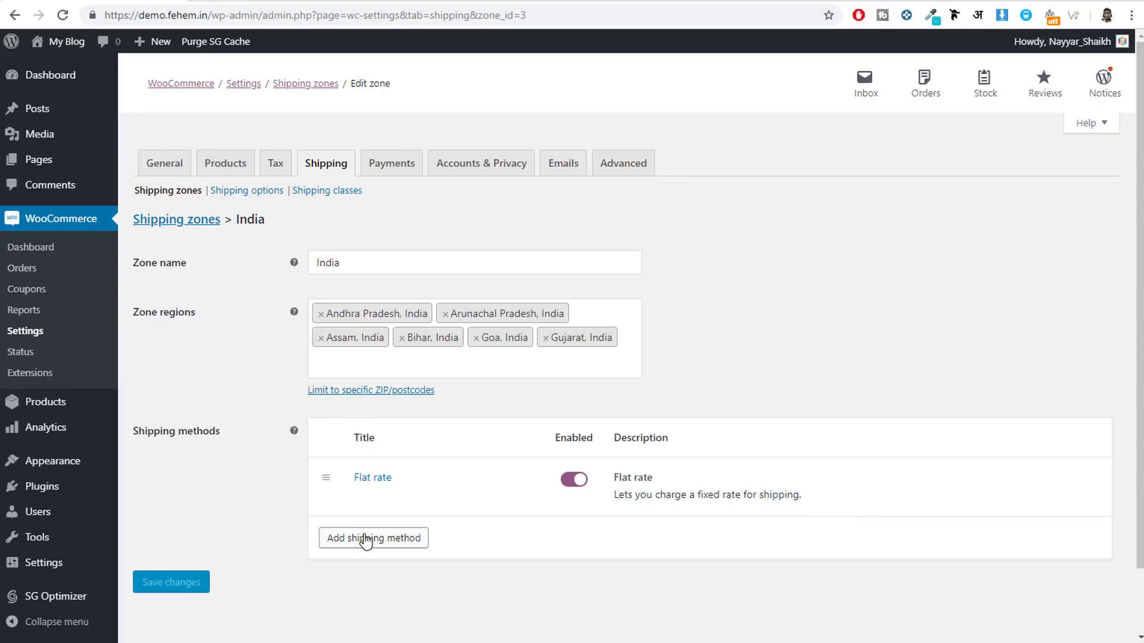
{"action": "left_click", "coordinate": [174, 221]}
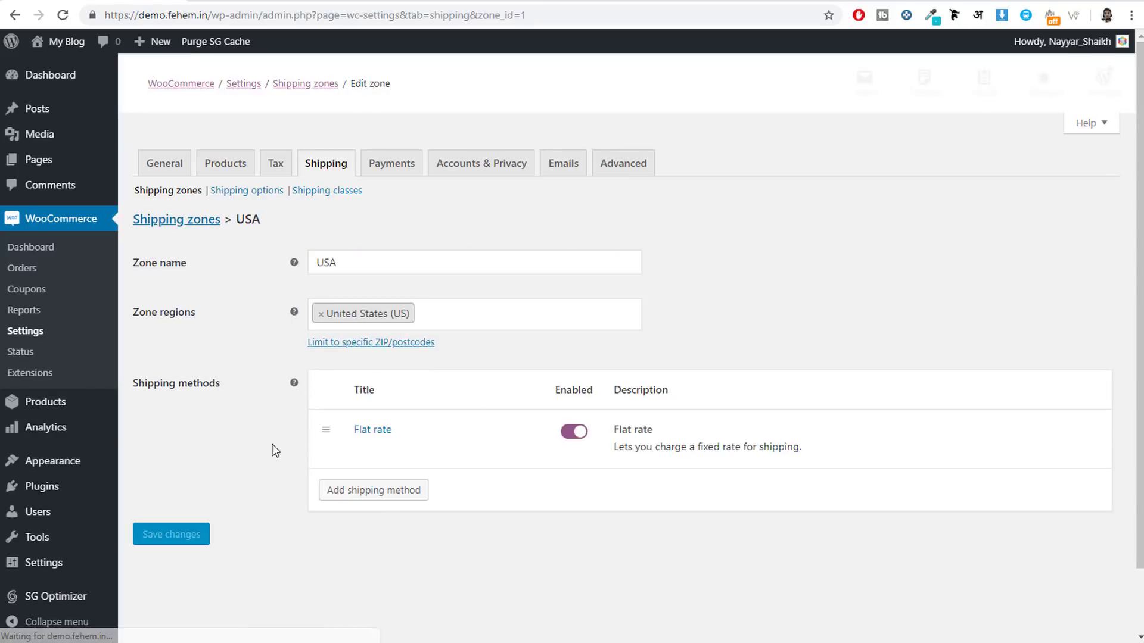
{"action": "left_click", "coordinate": [368, 499]}
{"action": "left_click", "coordinate": [430, 344]}
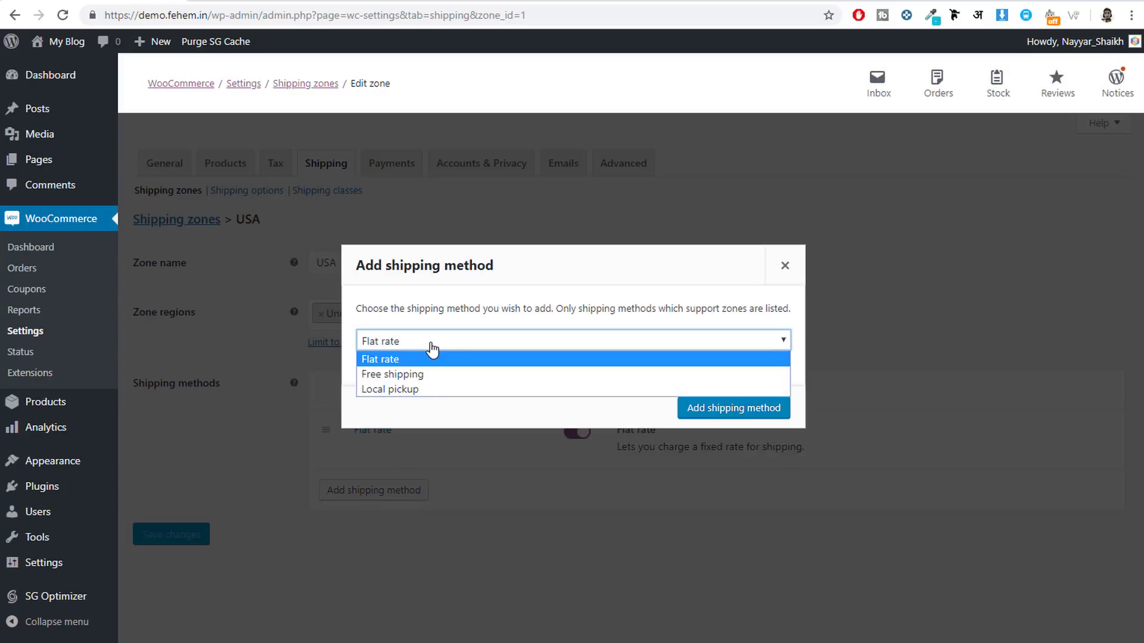
{"action": "left_click", "coordinate": [430, 374]}
{"action": "left_click", "coordinate": [706, 412]}
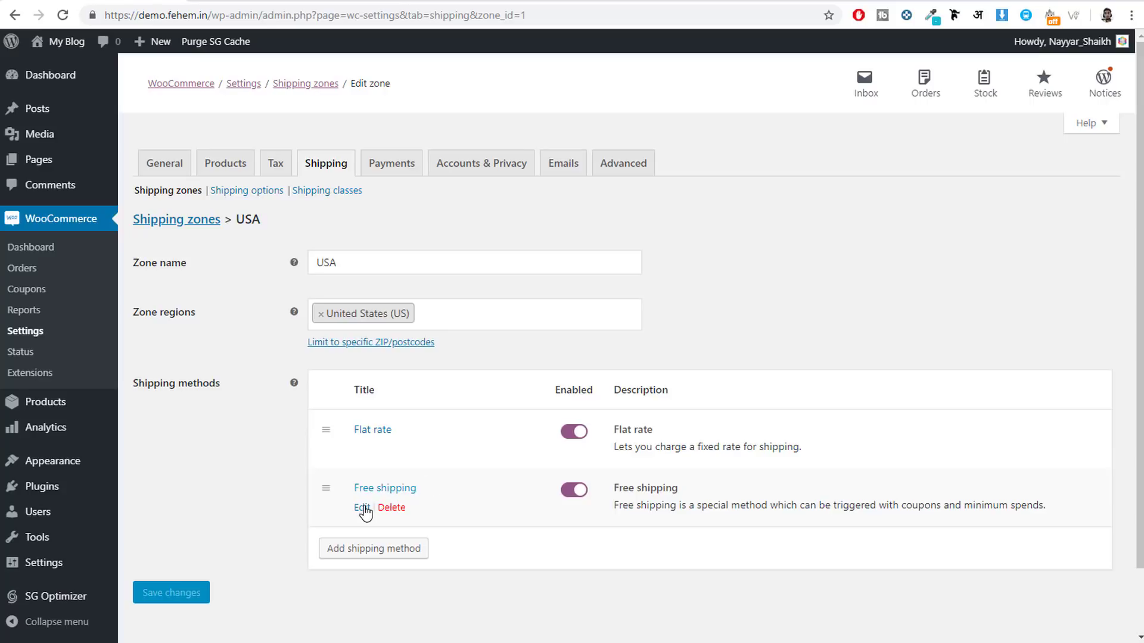
Configure Free shipping to require a minimum order amount of 100 and save its settings
{"action": "left_click", "coordinate": [361, 505]}
{"action": "left_click", "coordinate": [471, 335]}
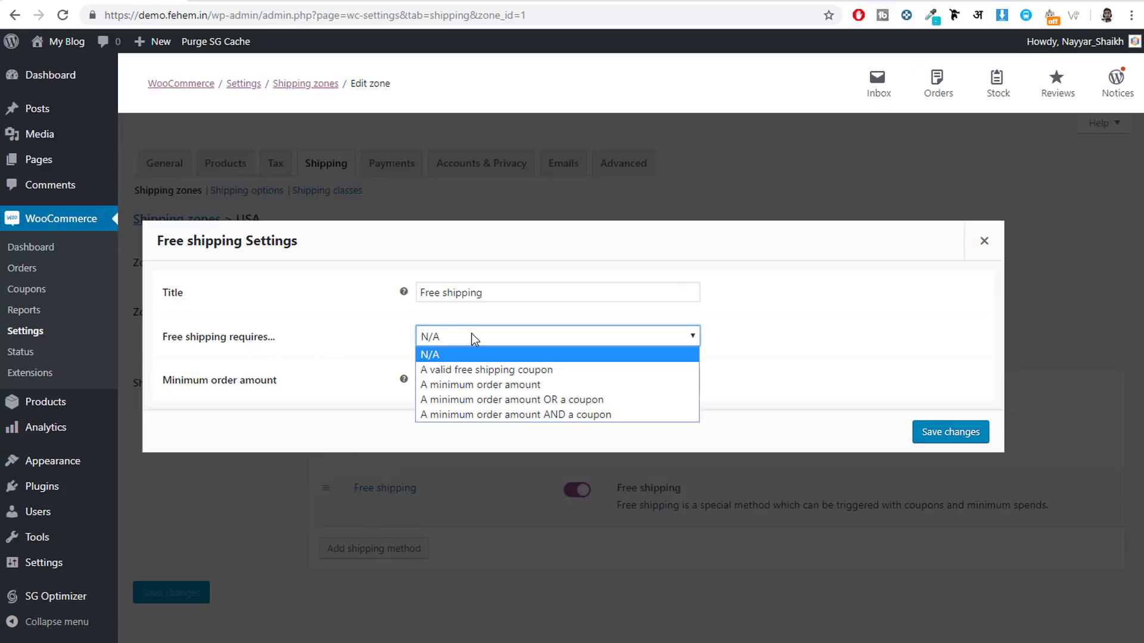
{"action": "left_click", "coordinate": [504, 385]}
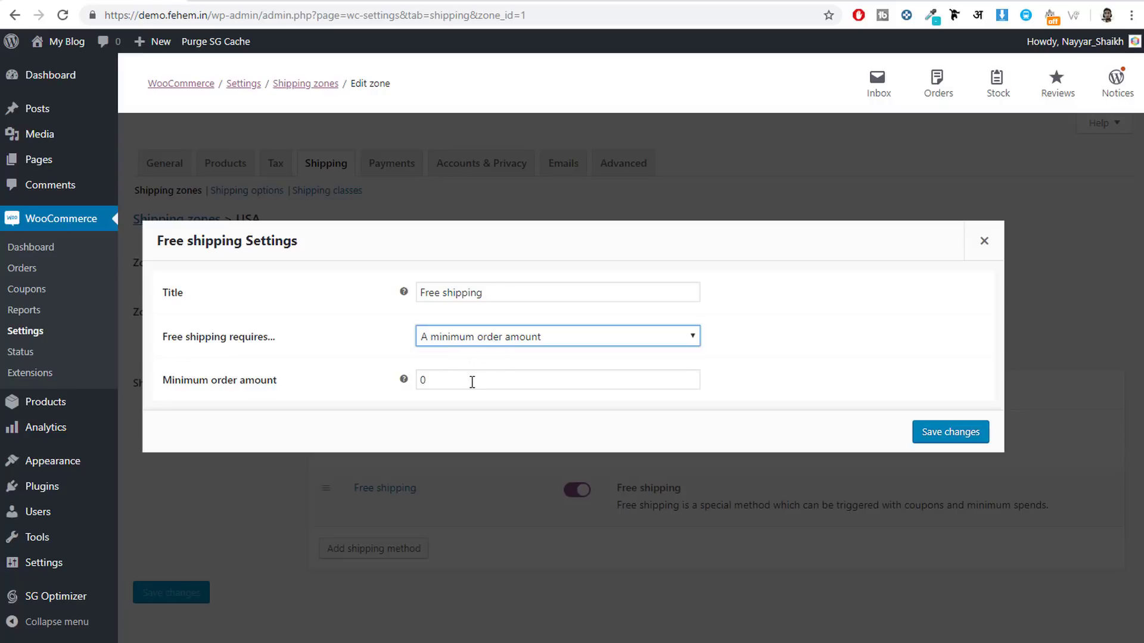
{"action": "key", "text": "Tab"}
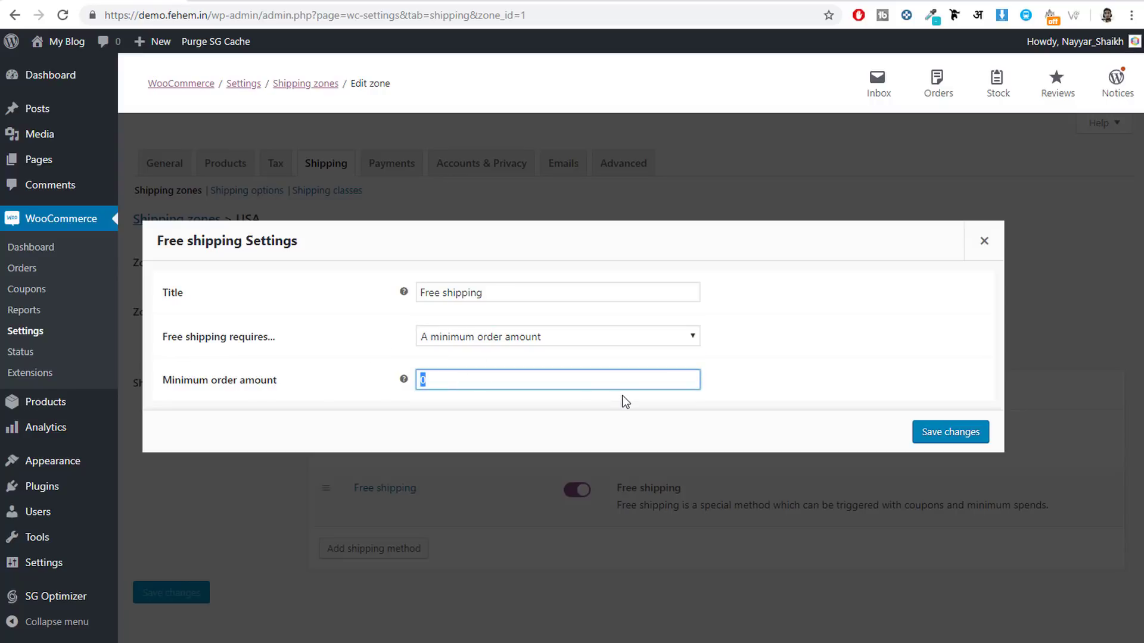
{"action": "type", "text": "100"}
{"action": "left_click", "coordinate": [940, 433]}
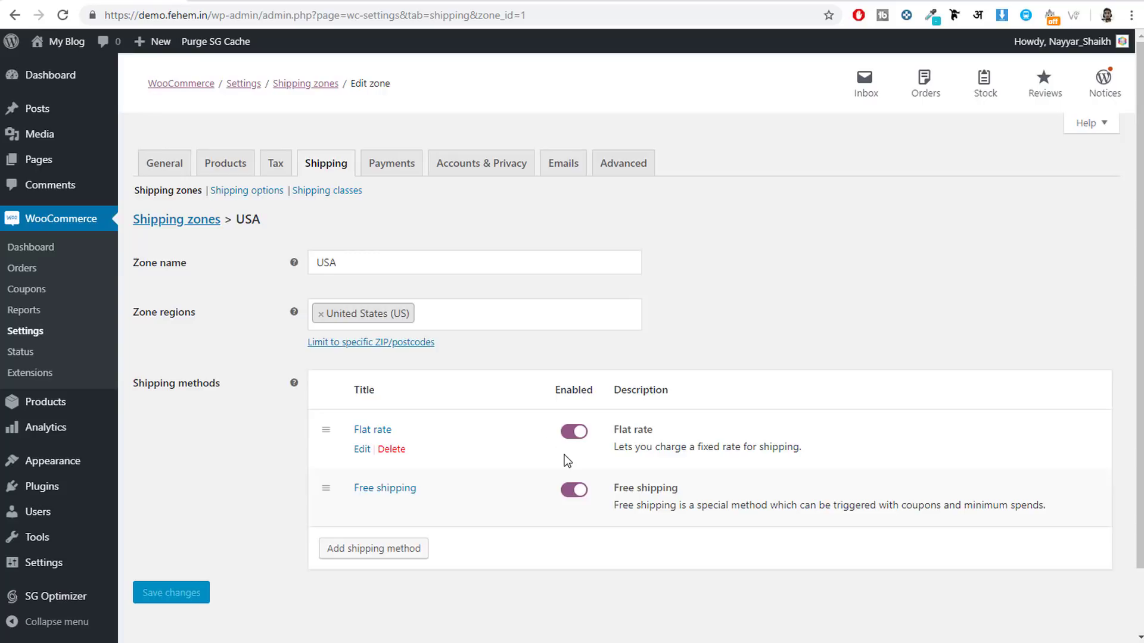
Open the India (MH) zone from the shipping zones list and add a Free shipping method to it
{"action": "left_click", "coordinate": [180, 224]}
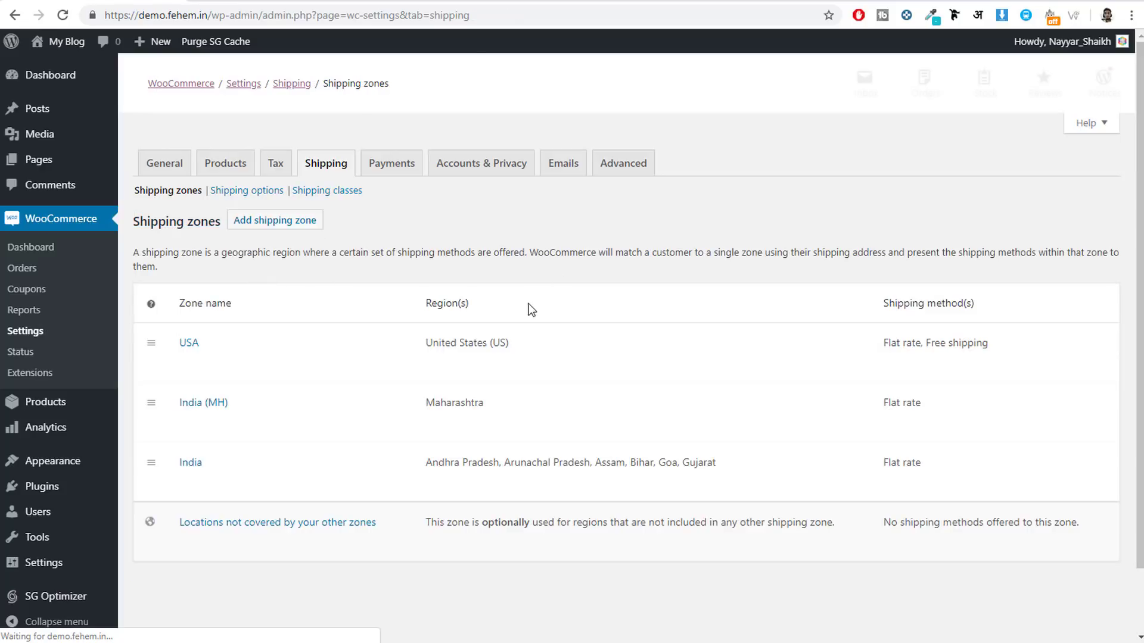
{"action": "left_click", "coordinate": [186, 423]}
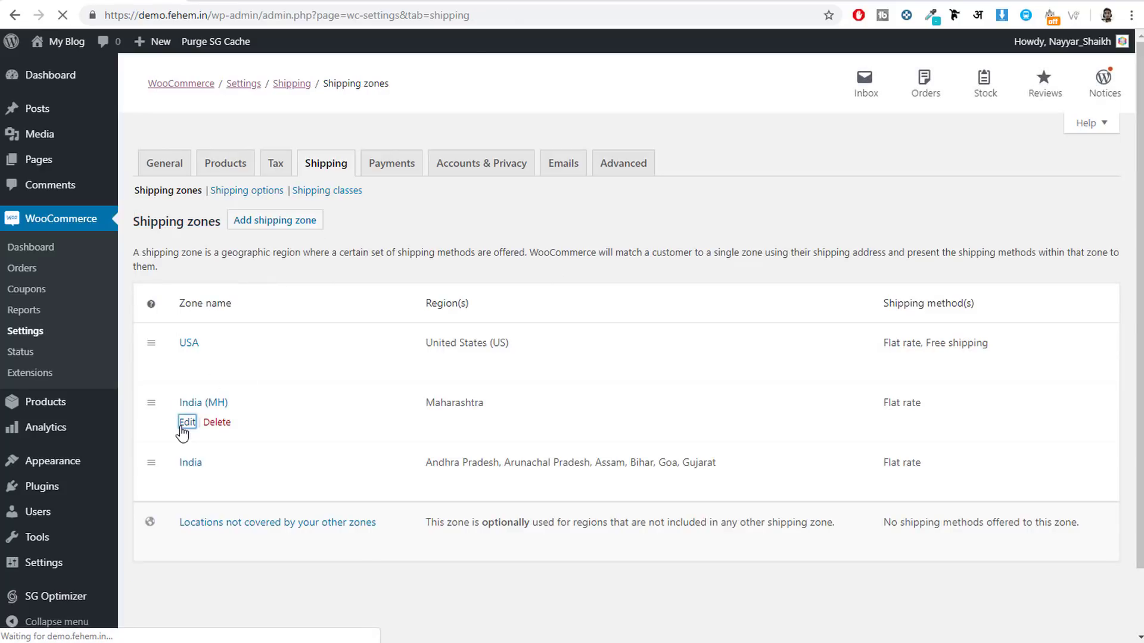
{"action": "left_click", "coordinate": [381, 492]}
{"action": "left_click", "coordinate": [498, 346]}
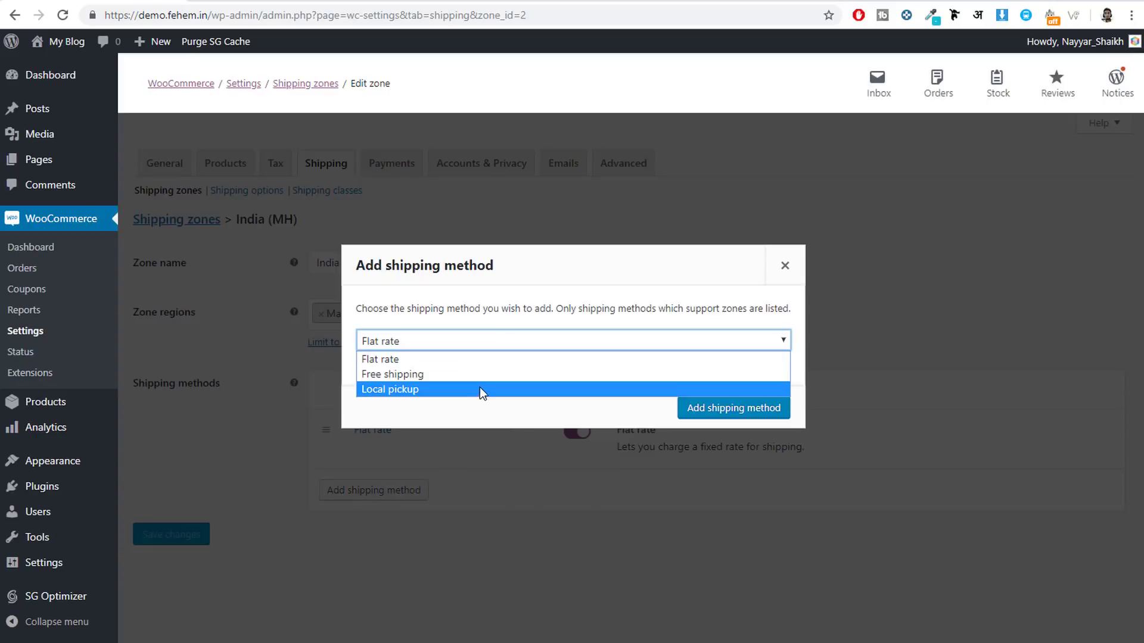
{"action": "left_click", "coordinate": [465, 374]}
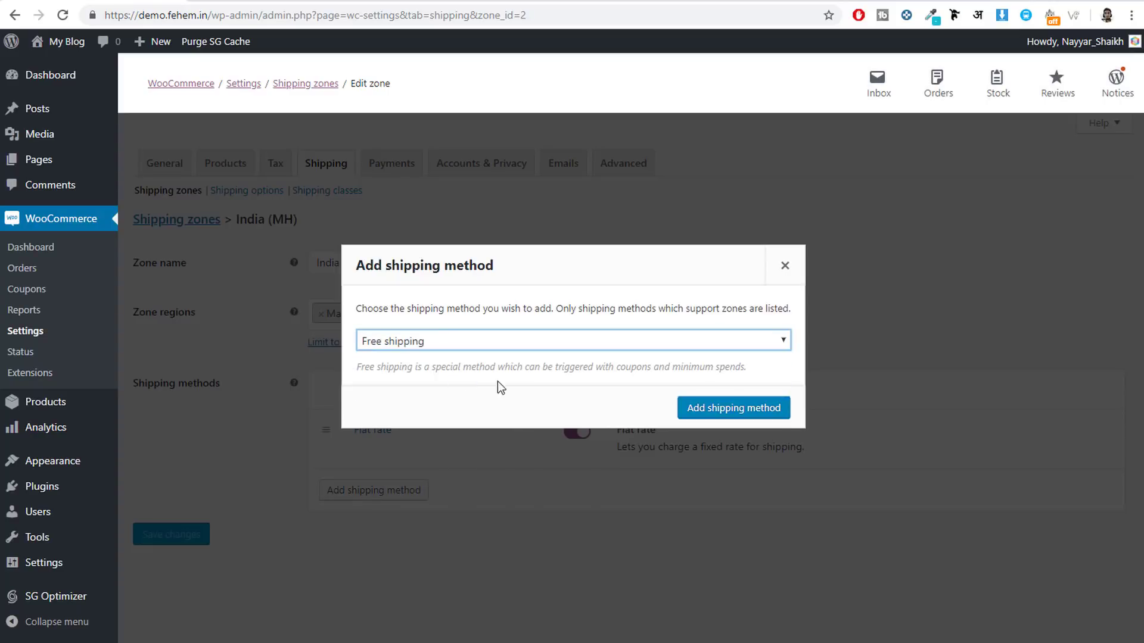
{"action": "left_click", "coordinate": [767, 422]}
Require a minimum order amount of 100 for the India (MH) zone's Free shipping and save its settings
{"action": "left_click", "coordinate": [560, 357]}
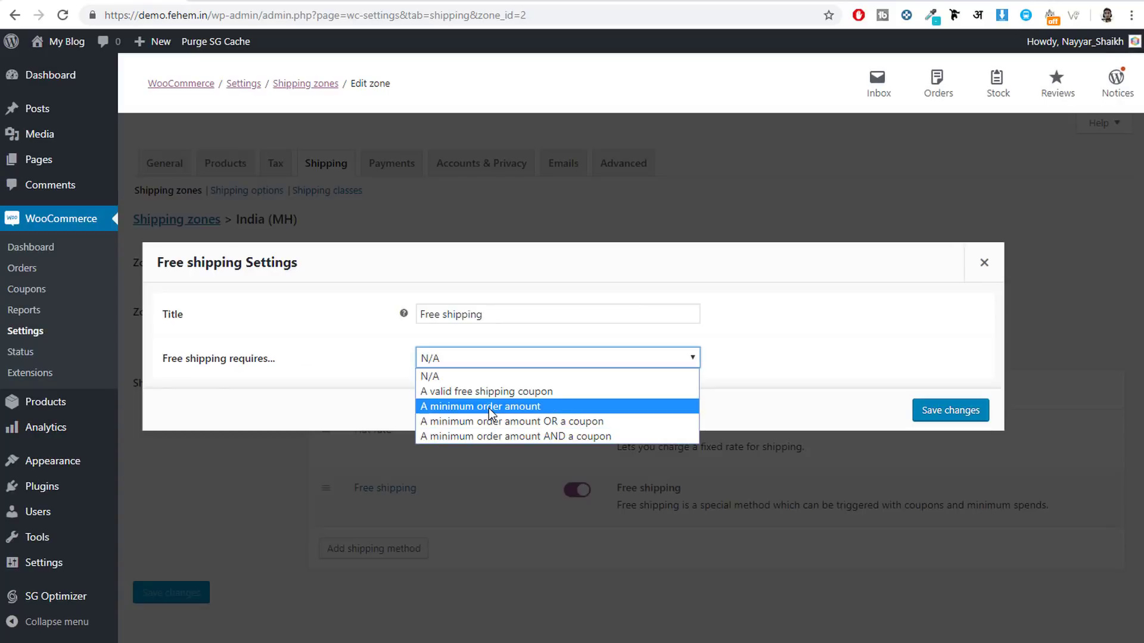
{"action": "left_click", "coordinate": [489, 405]}
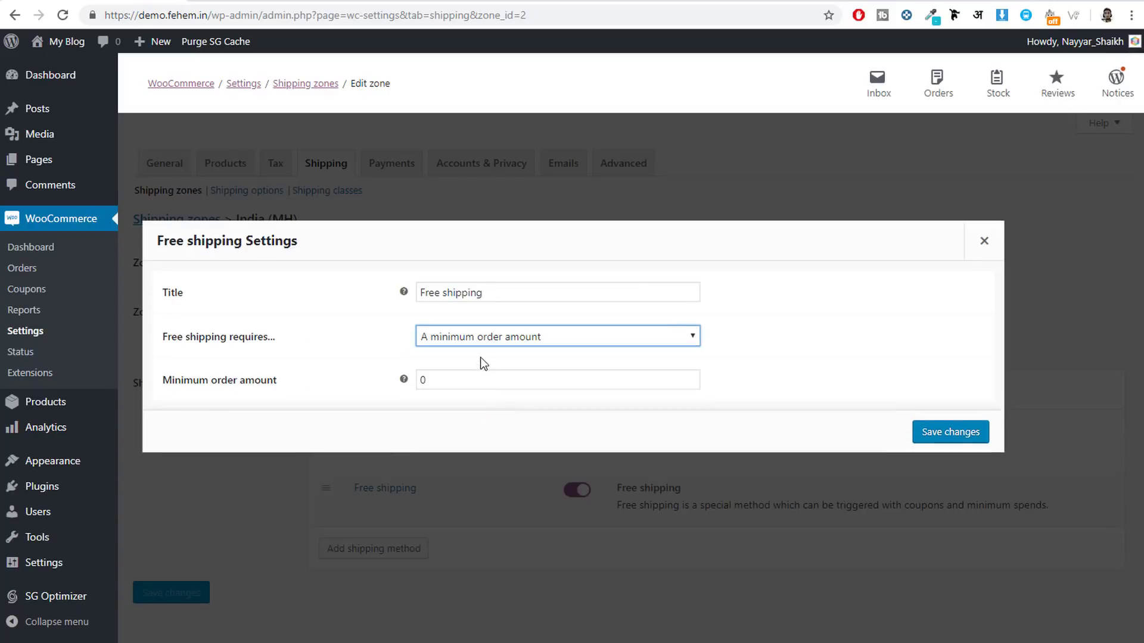
{"action": "left_click", "coordinate": [473, 380]}
{"action": "key", "text": "BackSpace"}
{"action": "type", "text": "100"}
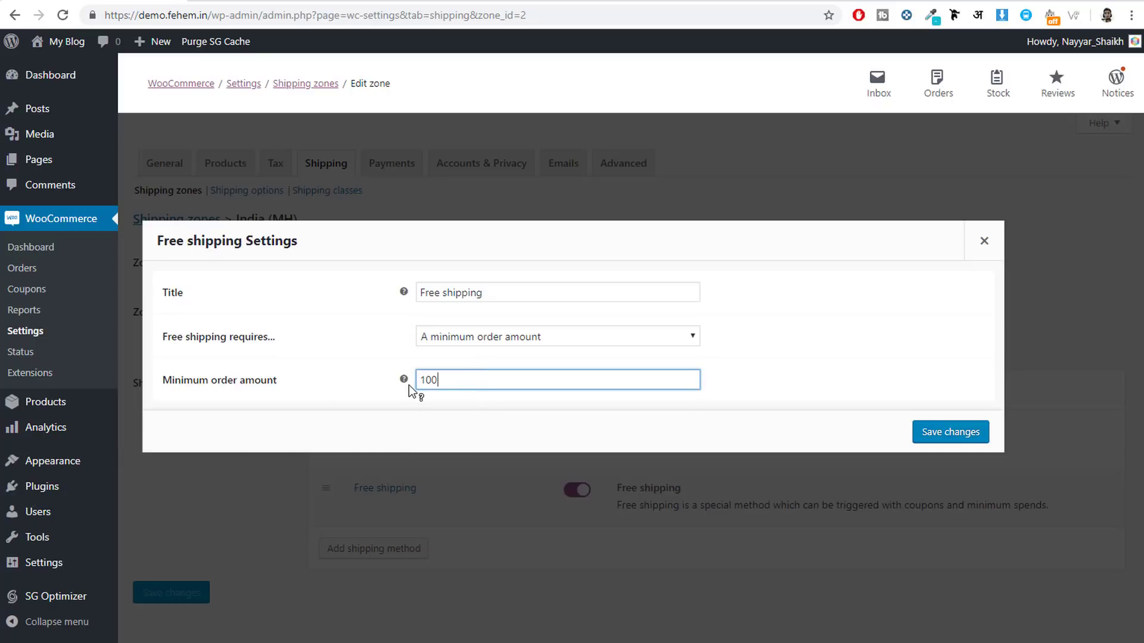
{"action": "left_click", "coordinate": [946, 432]}
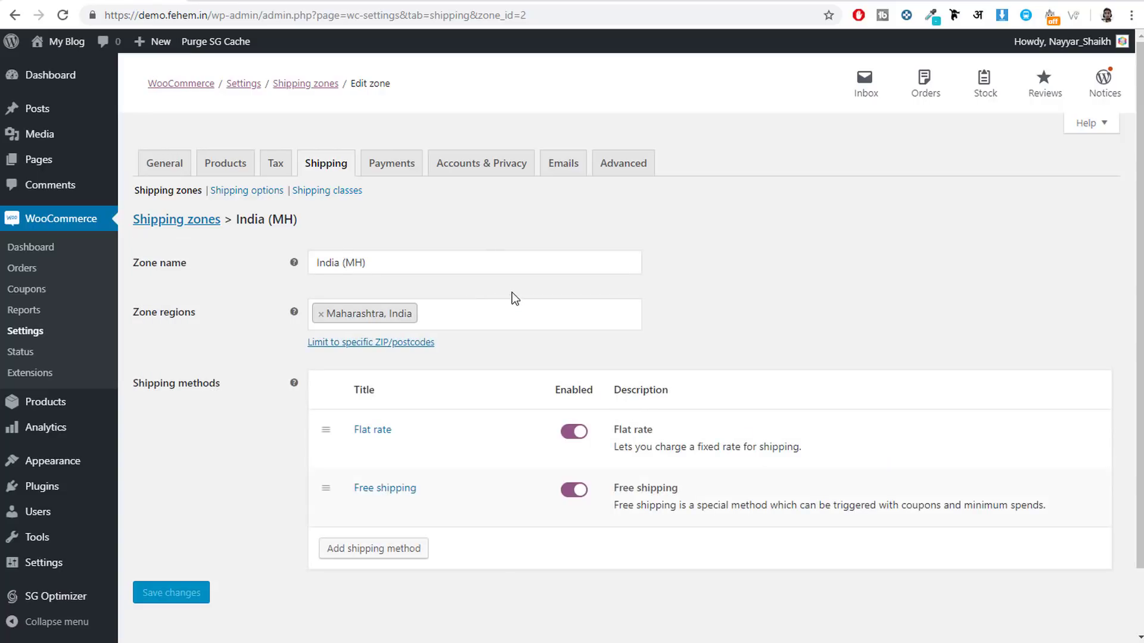
Open the India zone from the shipping zones list and add a Free shipping method to it
{"action": "left_click", "coordinate": [178, 221]}
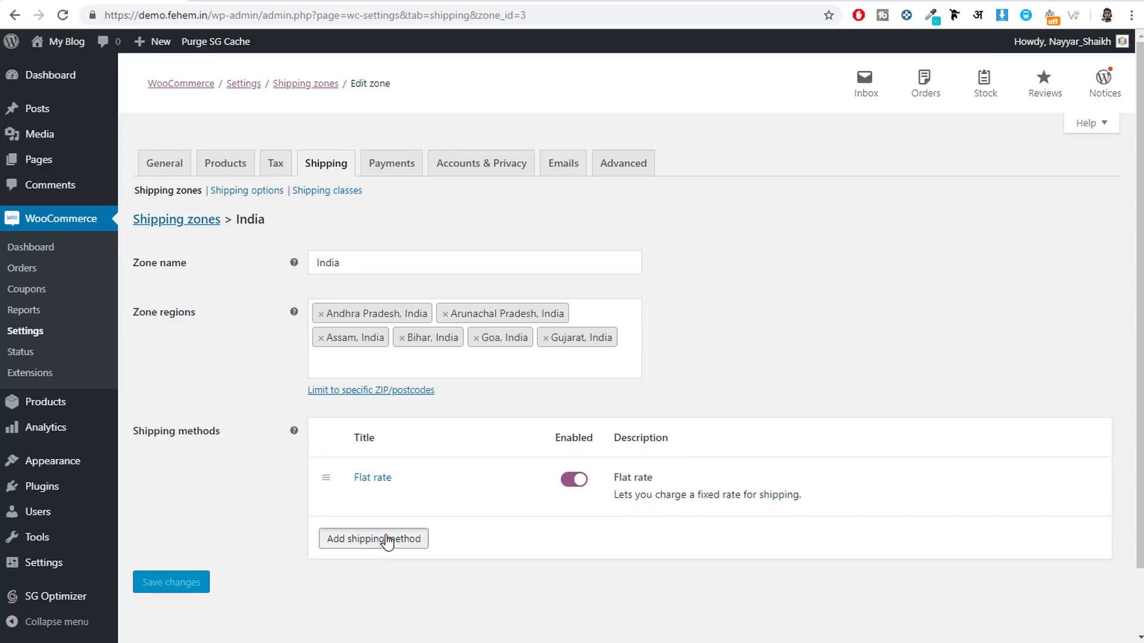
{"action": "left_click", "coordinate": [381, 539]}
{"action": "left_click", "coordinate": [491, 345]}
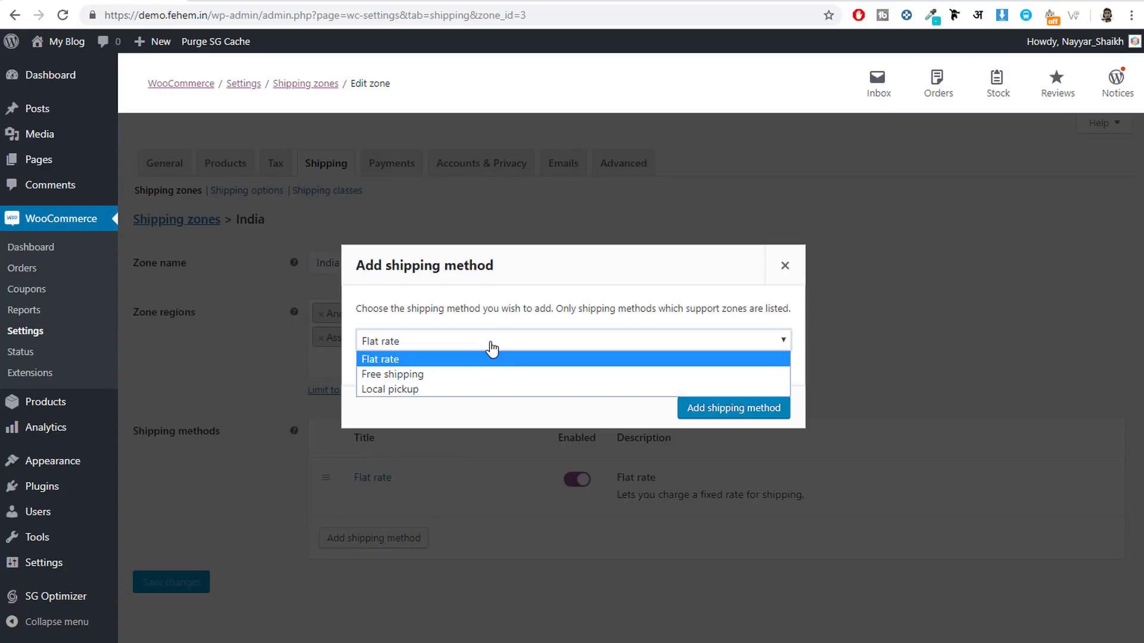
{"action": "left_click", "coordinate": [459, 375]}
{"action": "left_click", "coordinate": [697, 410]}
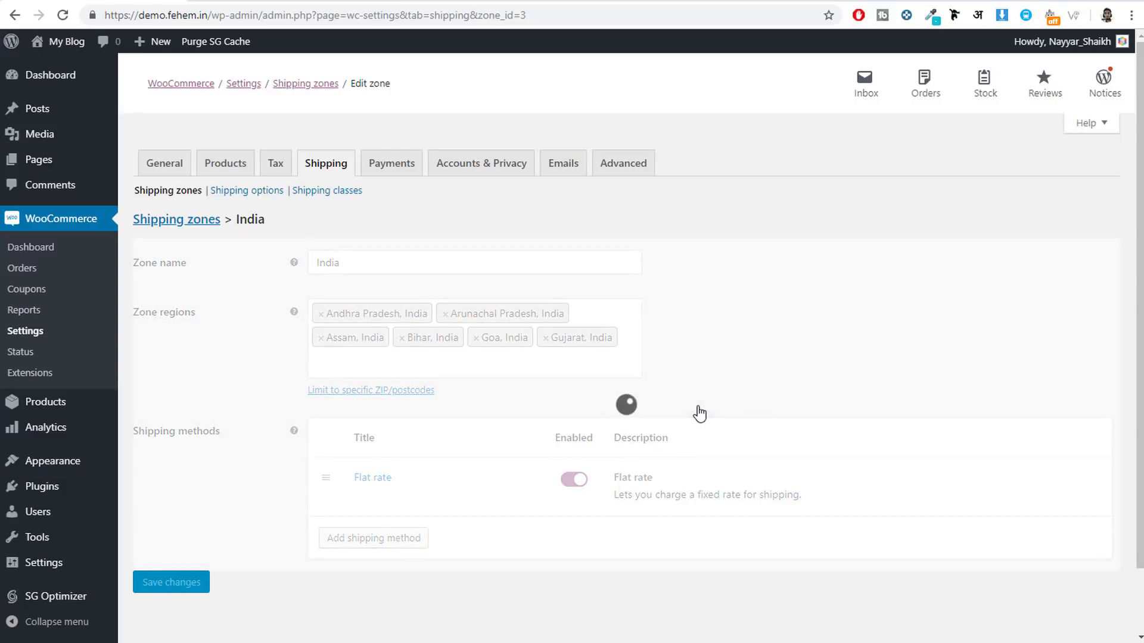
Set the India zone's Free shipping to require a minimum order amount of 100 and save its settings
{"action": "left_click", "coordinate": [360, 552]}
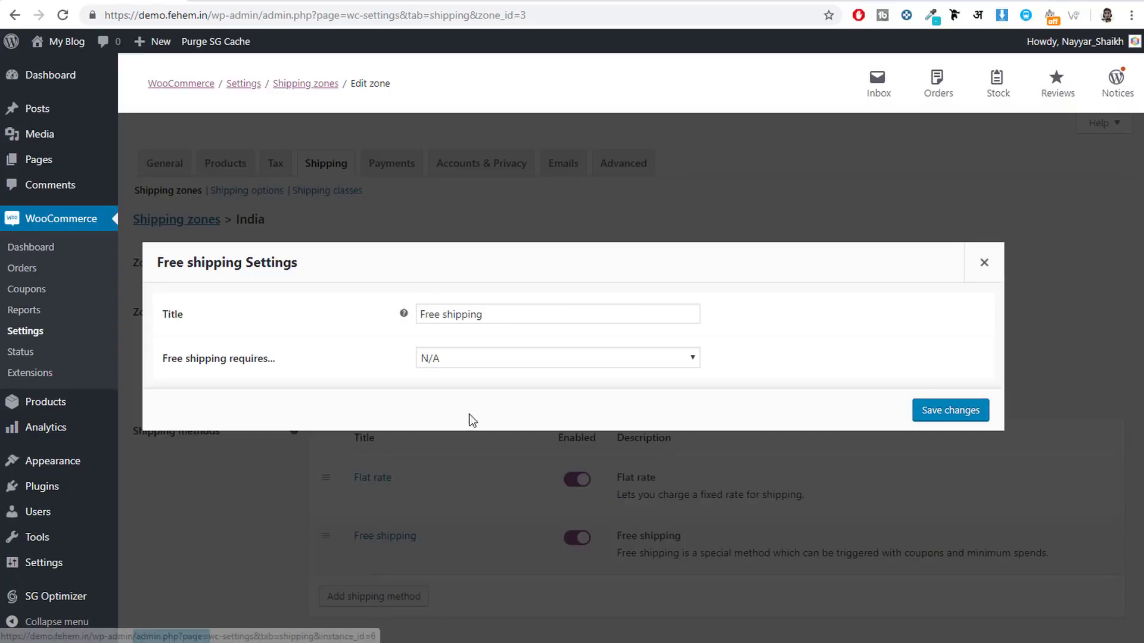
{"action": "left_click", "coordinate": [474, 358]}
{"action": "left_click", "coordinate": [475, 409]}
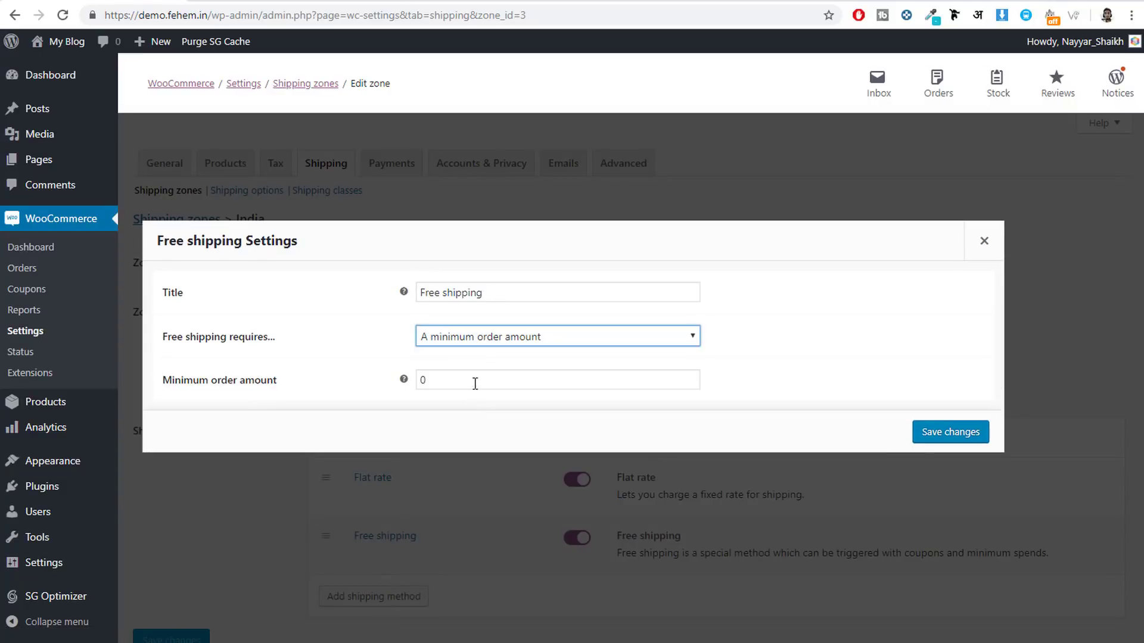
{"action": "left_click_drag", "start_coordinate": [474, 384], "coordinate": [394, 382]}
{"action": "type", "text": "100"}
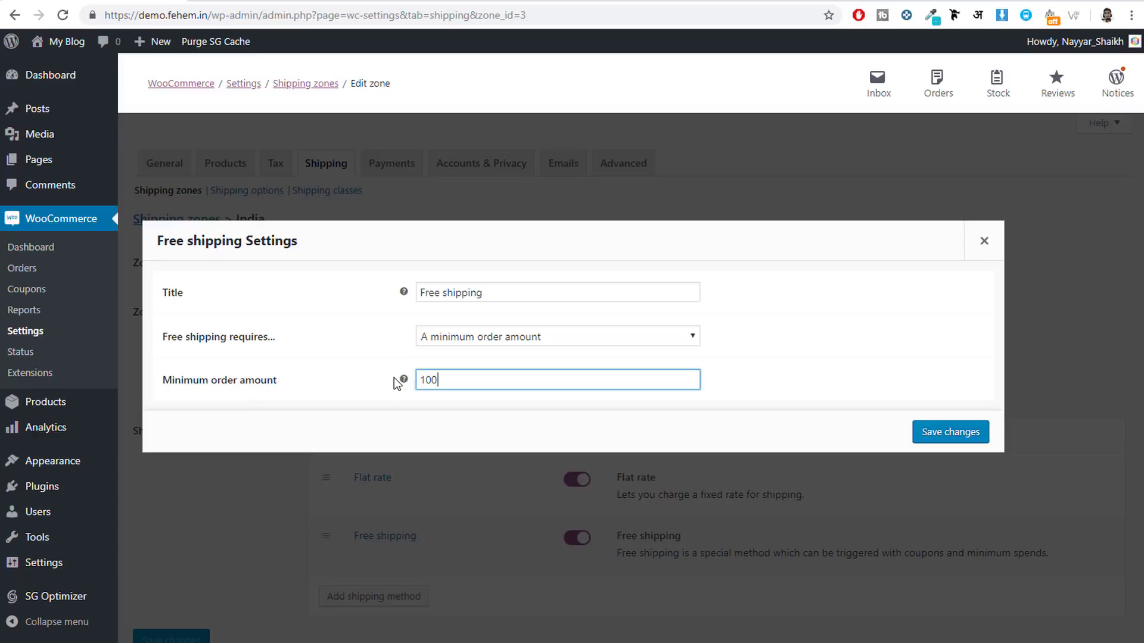
{"action": "left_click", "coordinate": [925, 439]}
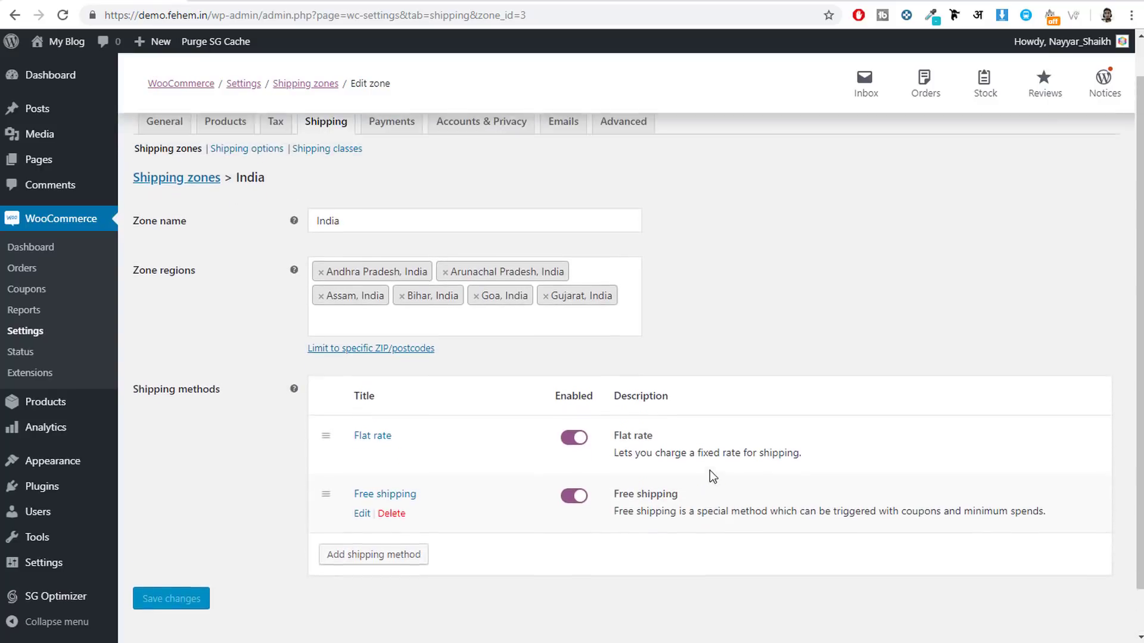
Open the PayPal Checkout settings from the payment methods and go to the API Credentials section
{"action": "left_click", "coordinate": [390, 164]}
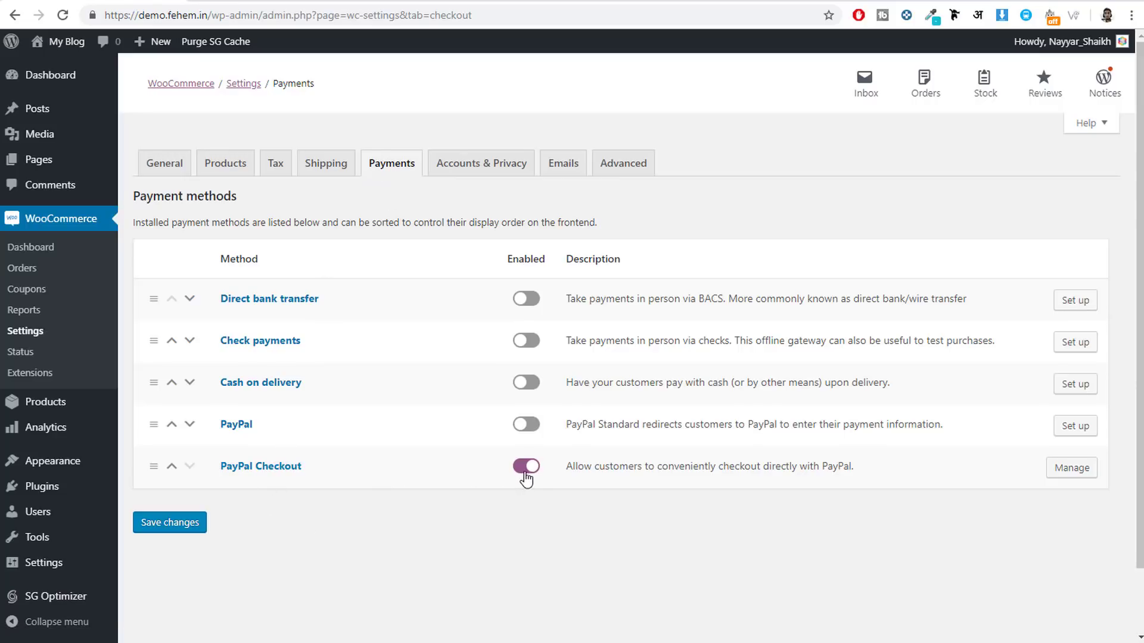
{"action": "triple_click", "coordinate": [582, 507]}
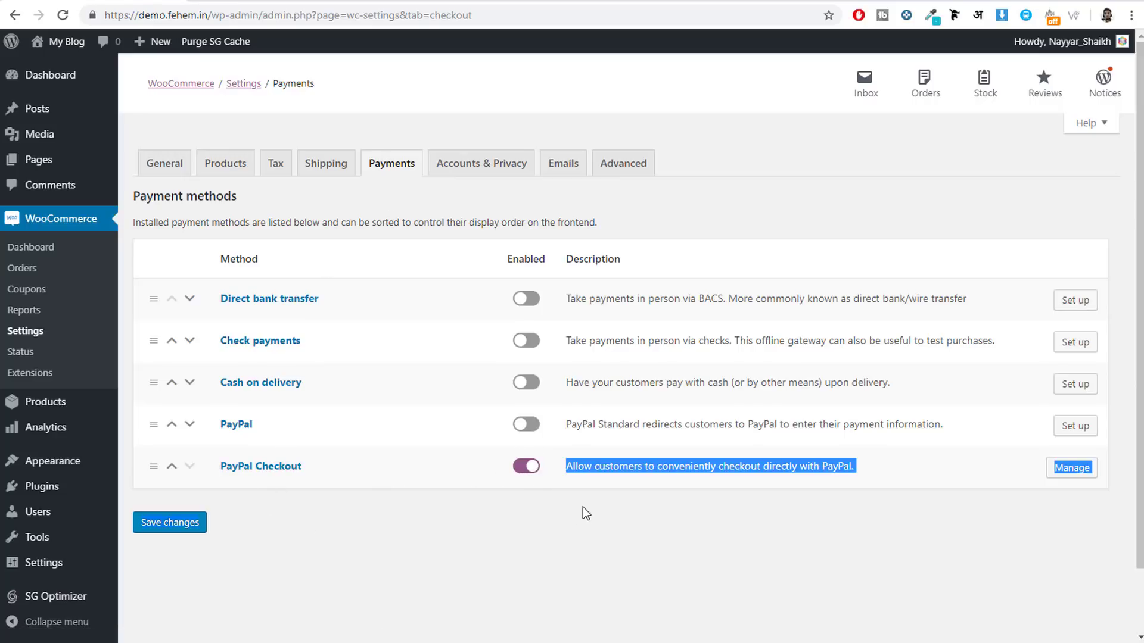
{"action": "left_click", "coordinate": [583, 506]}
{"action": "left_click", "coordinate": [1065, 483]}
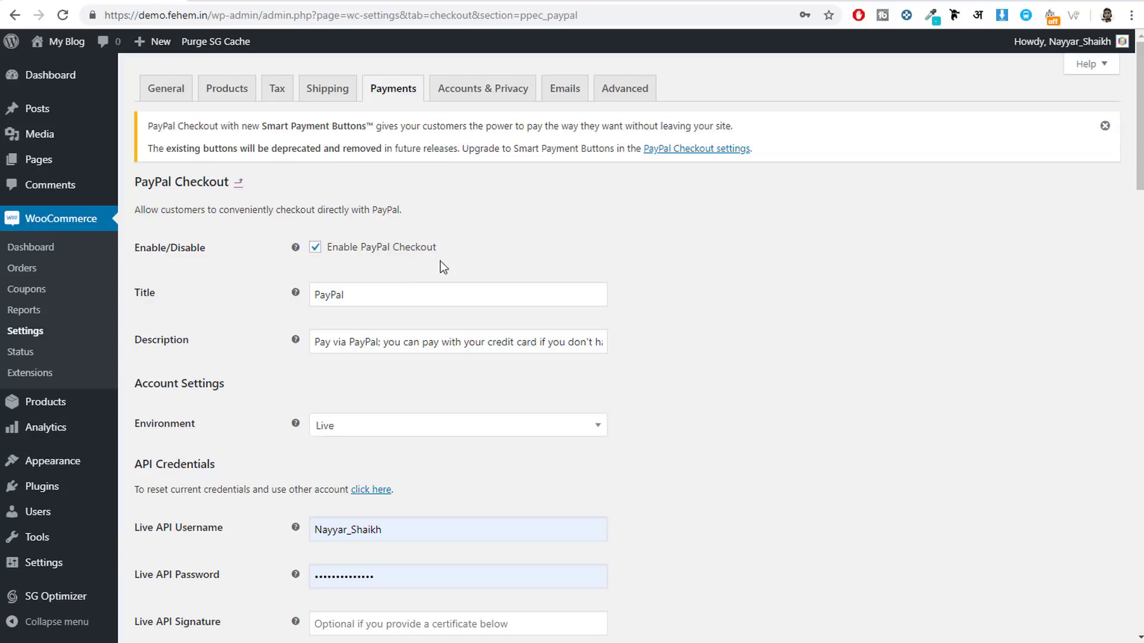
{"action": "double_click", "coordinate": [354, 294]}
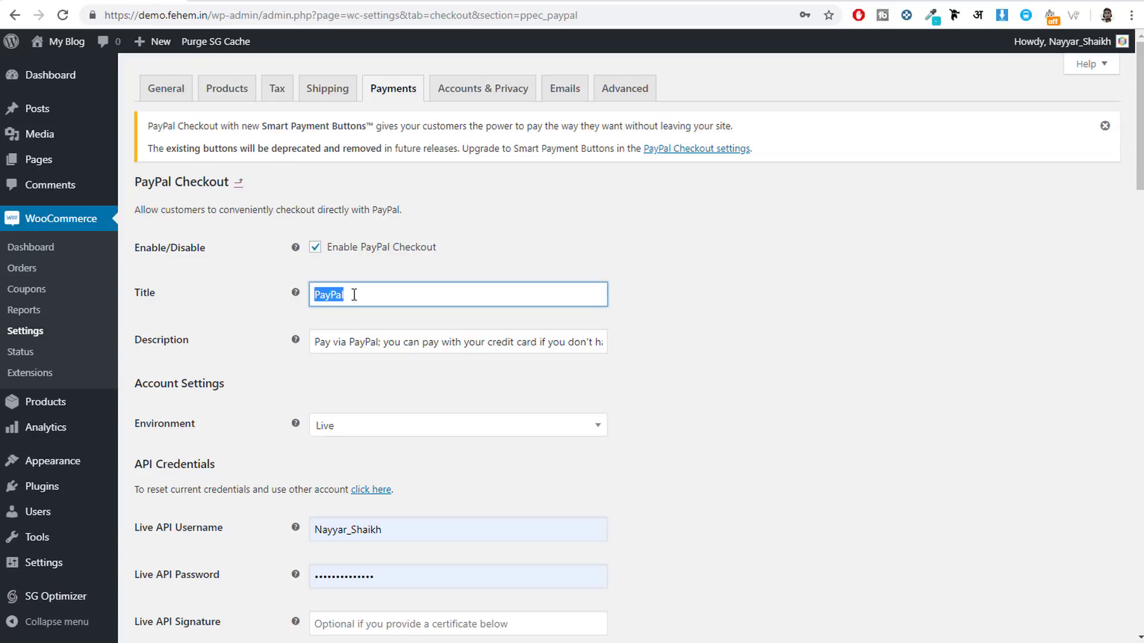
{"action": "scroll", "coordinate": [642, 395], "scroll_direction": "down", "scroll_amount": 4}
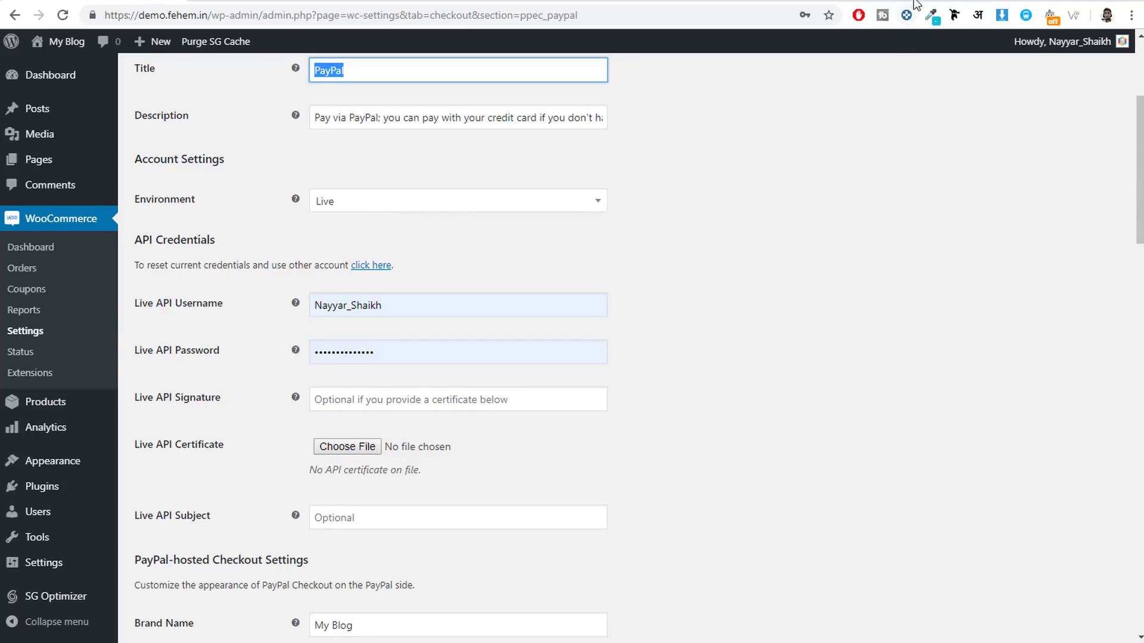
Open the PayPal sign-in page at paypal.com/in/signin in a new browser tab and log in with the saved credentials
{"action": "key", "text": "ctrl+t"}
{"action": "type", "text": "payp"}
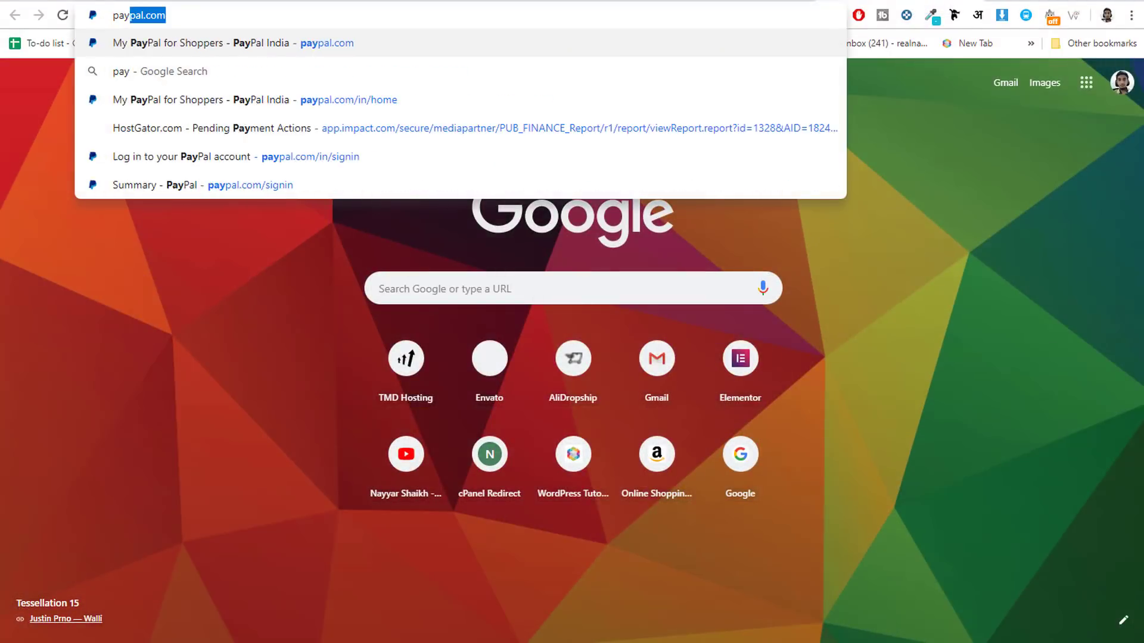
{"action": "type", "text": "al.com/in/signin"}
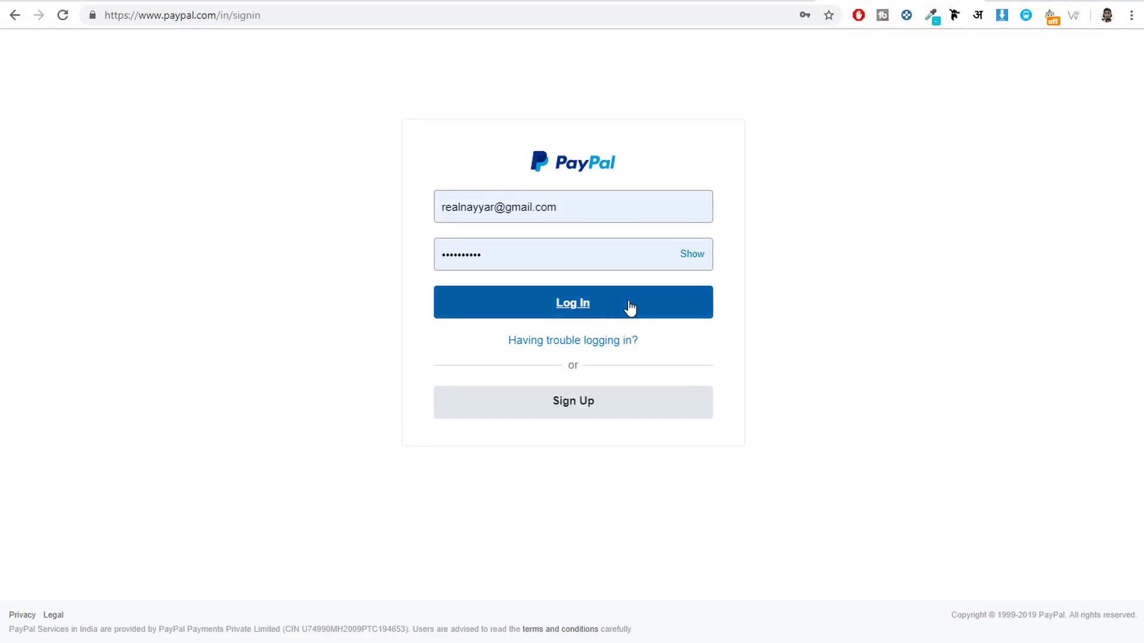
{"action": "left_click", "coordinate": [630, 308]}
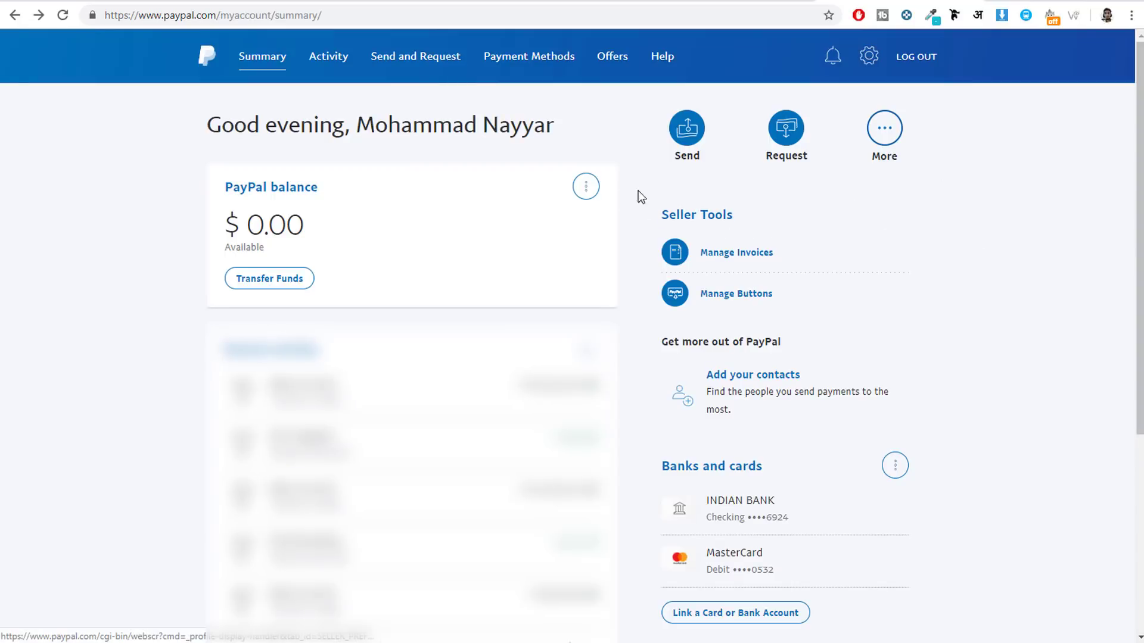
Go from Seller Tools to API access and open the credentials for NVP/SOAP API integration (Classic)
{"action": "left_click", "coordinate": [708, 221]}
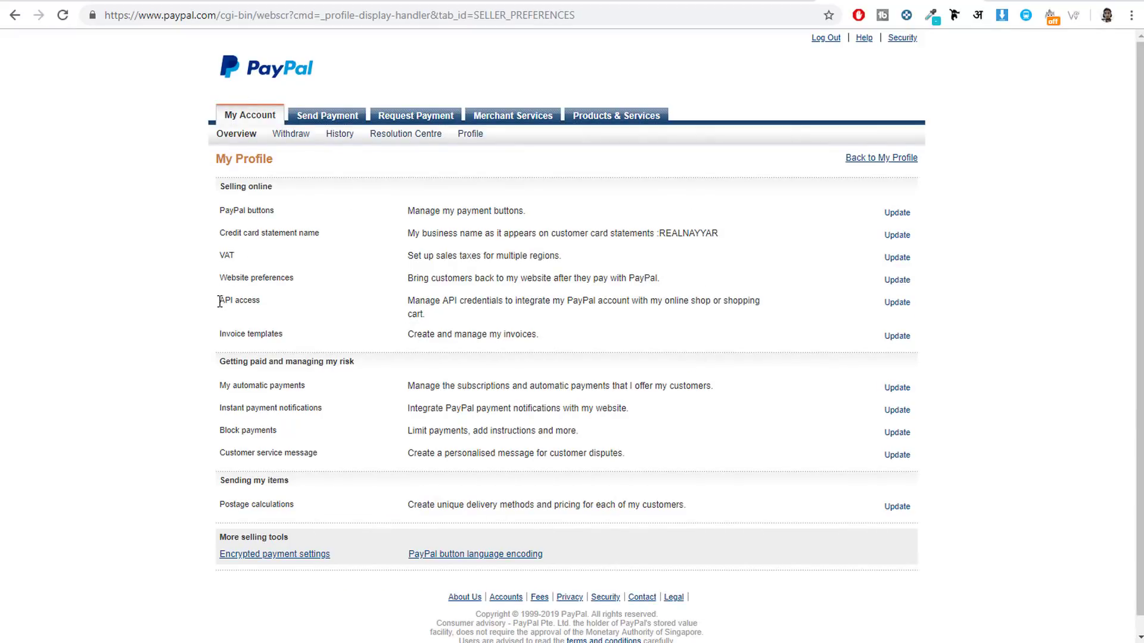
{"action": "left_click_drag", "start_coordinate": [219, 300], "coordinate": [259, 300]}
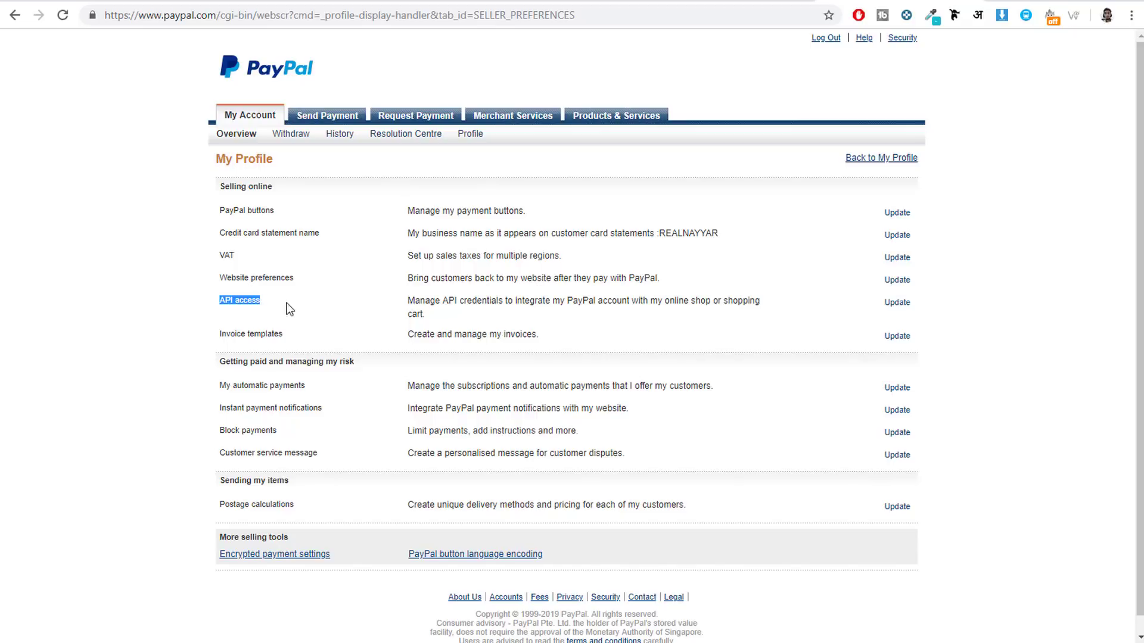
{"action": "left_click", "coordinate": [887, 304]}
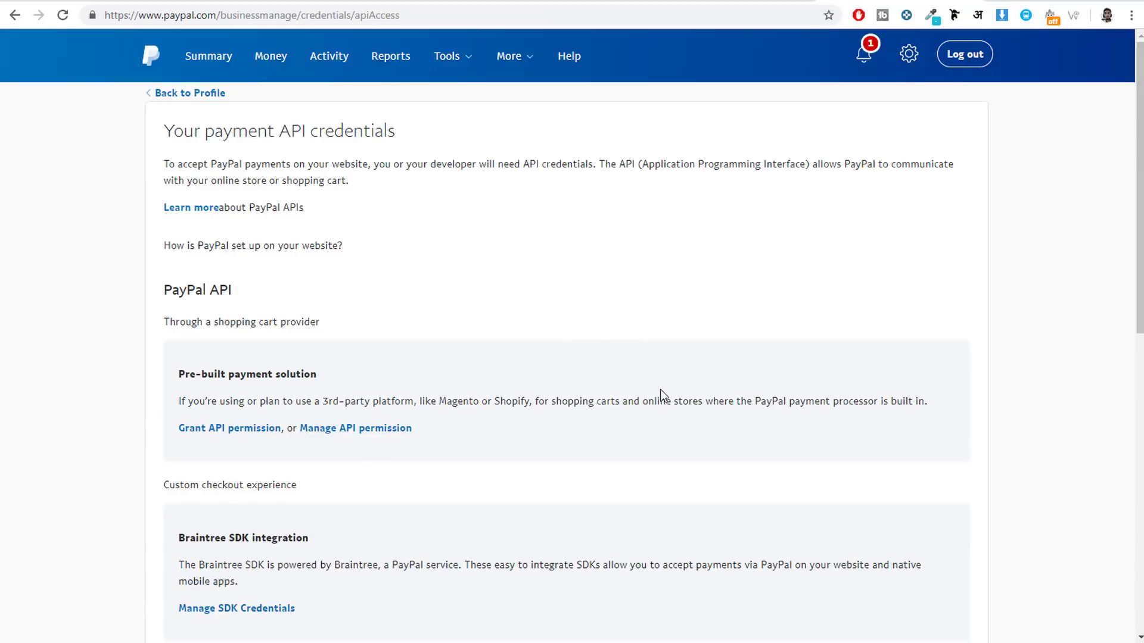
{"action": "scroll", "coordinate": [601, 382], "scroll_direction": "down", "scroll_amount": 5}
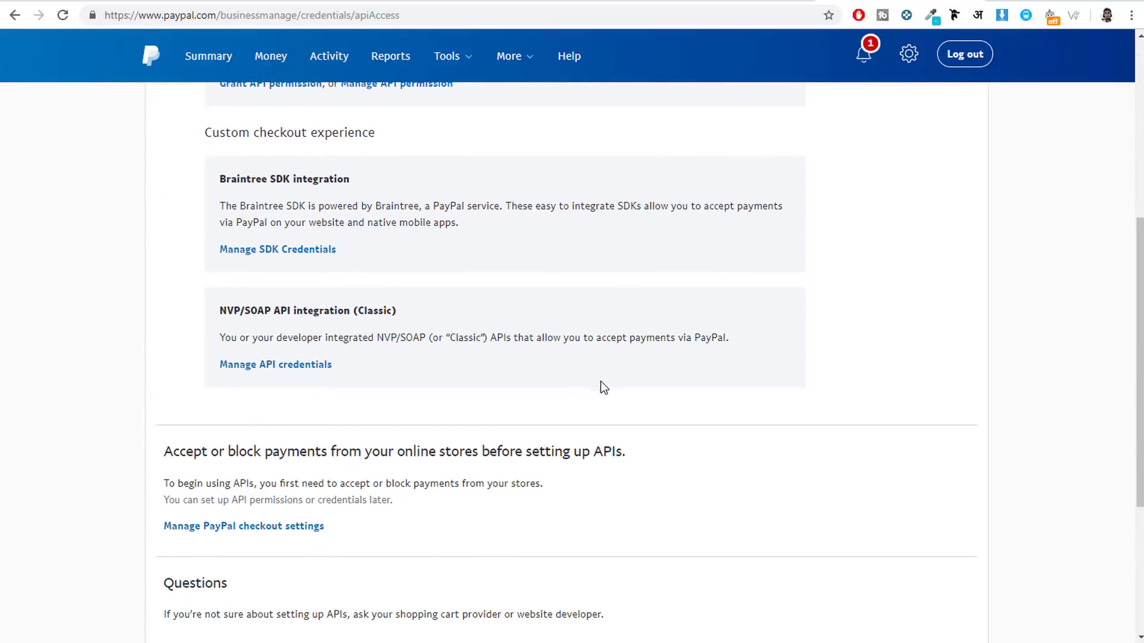
{"action": "left_click_drag", "start_coordinate": [220, 307], "coordinate": [402, 322]}
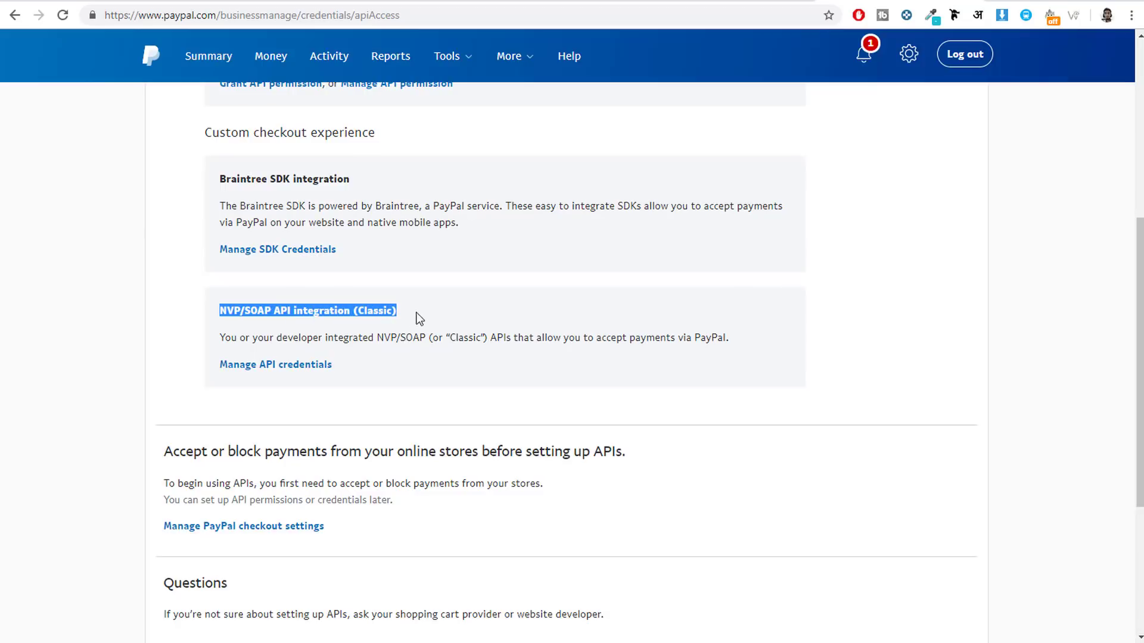
{"action": "left_click", "coordinate": [274, 366]}
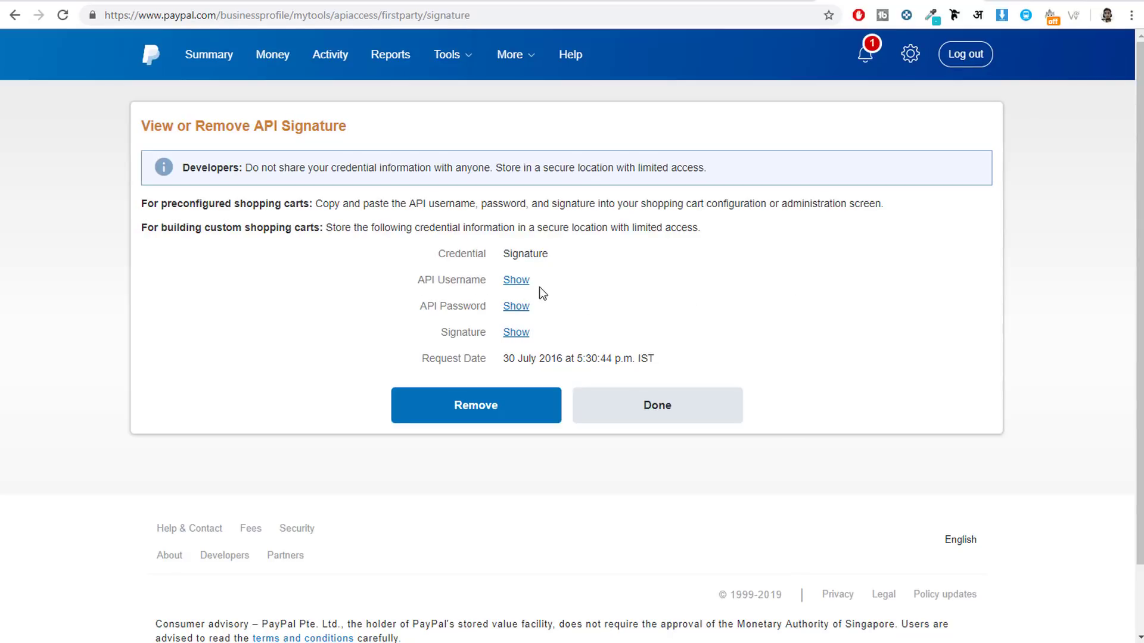
Reveal and copy the PayPal API username, and paste it into Live API Username in the WooCommerce PayPal Checkout settings
{"action": "left_click", "coordinate": [521, 281]}
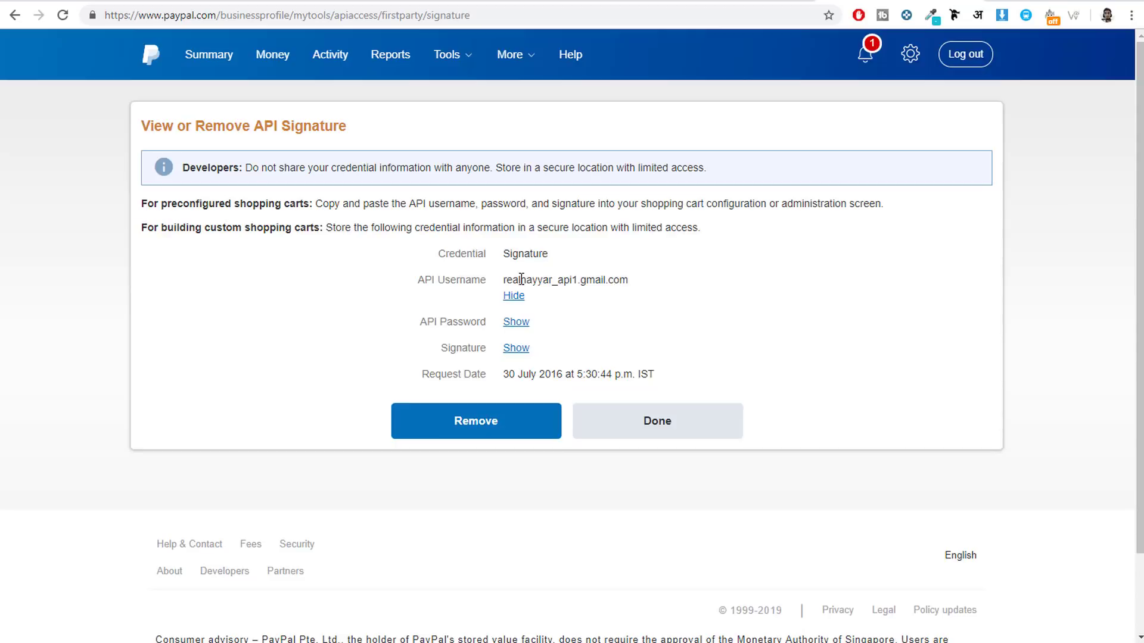
{"action": "left_click_drag", "start_coordinate": [506, 279], "coordinate": [631, 290]}
{"action": "key", "text": "ctrl+c"}
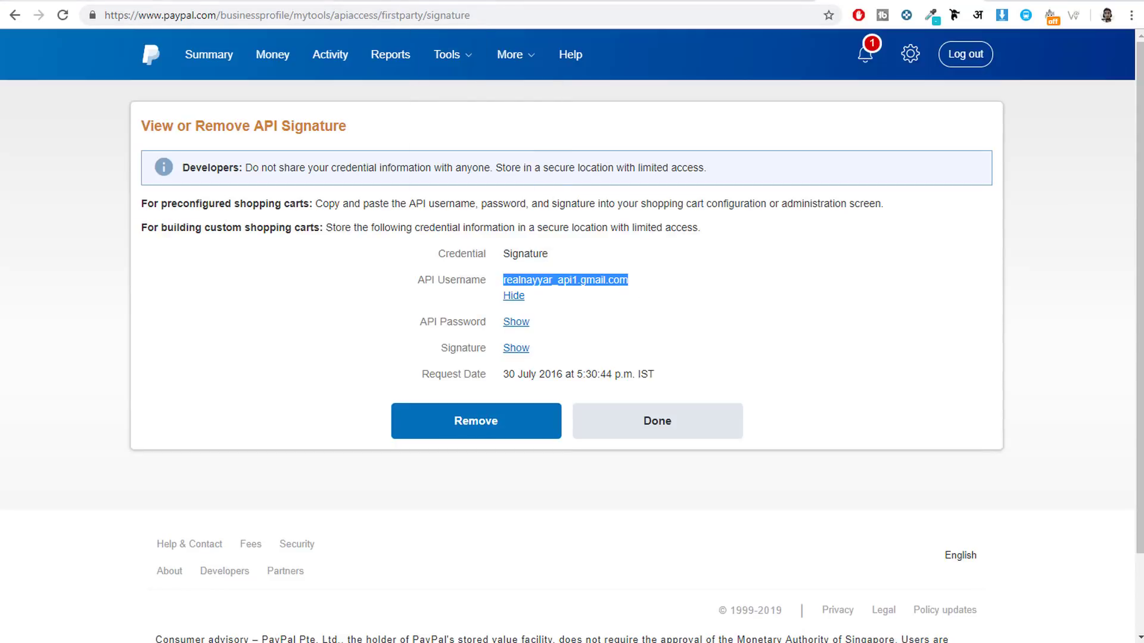
{"action": "left_click", "coordinate": [90, 1]}
{"action": "double_click", "coordinate": [479, 304]}
{"action": "key", "text": "ctrl+v"}
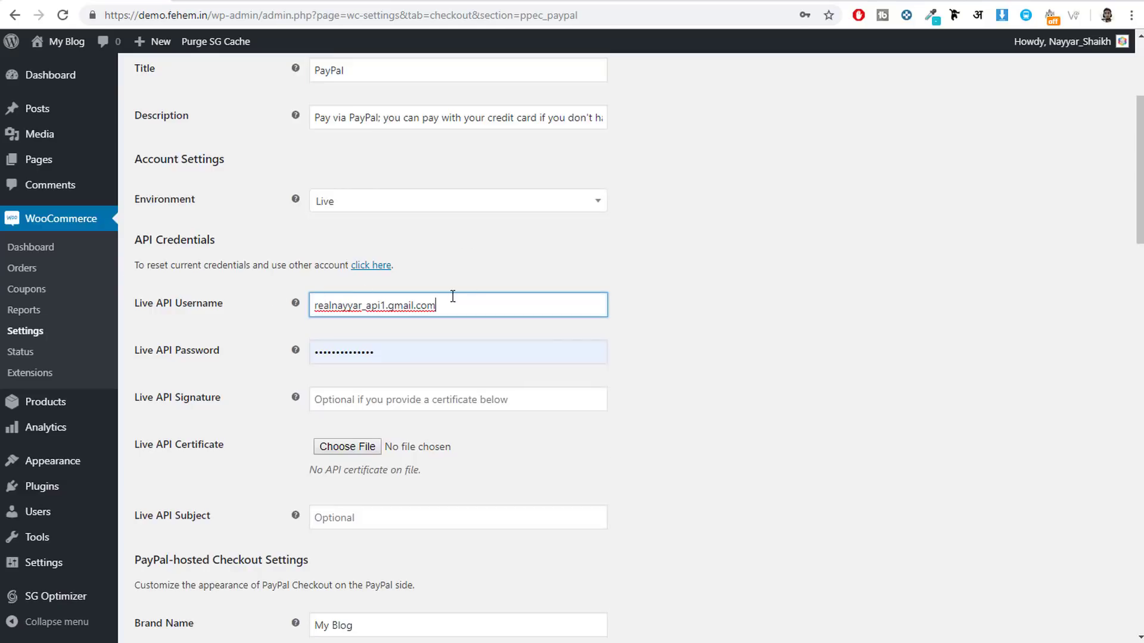
Copy the API password from PayPal's API signature page and paste it into Live API Password in the WooCommerce PayPal Checkout settings
{"action": "left_click", "coordinate": [845, 1]}
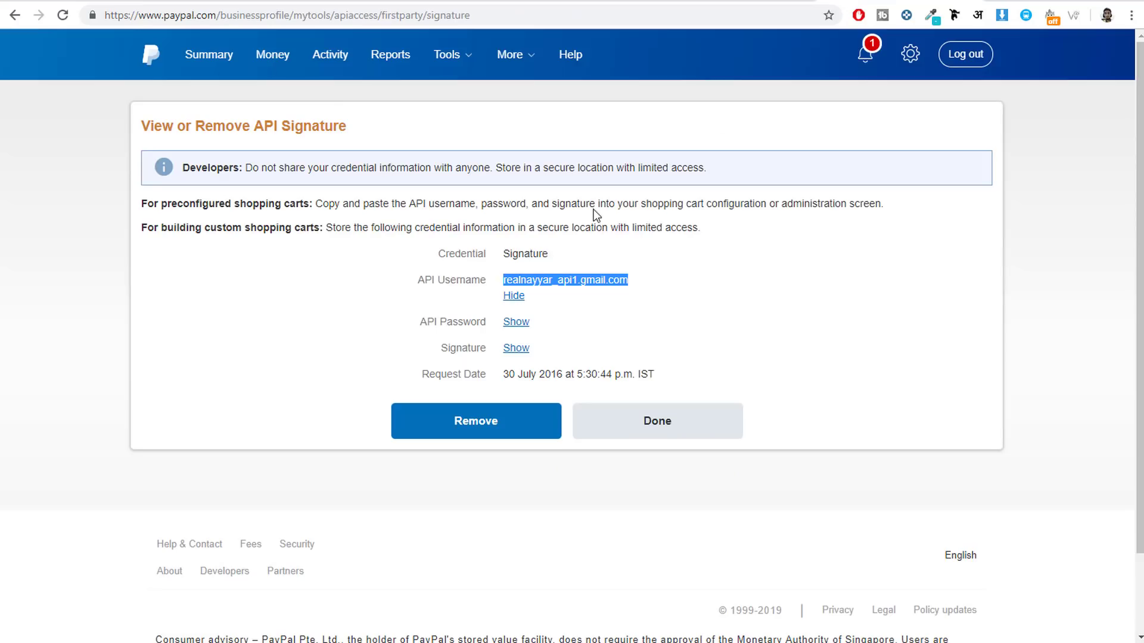
{"action": "left_click", "coordinate": [514, 295]}
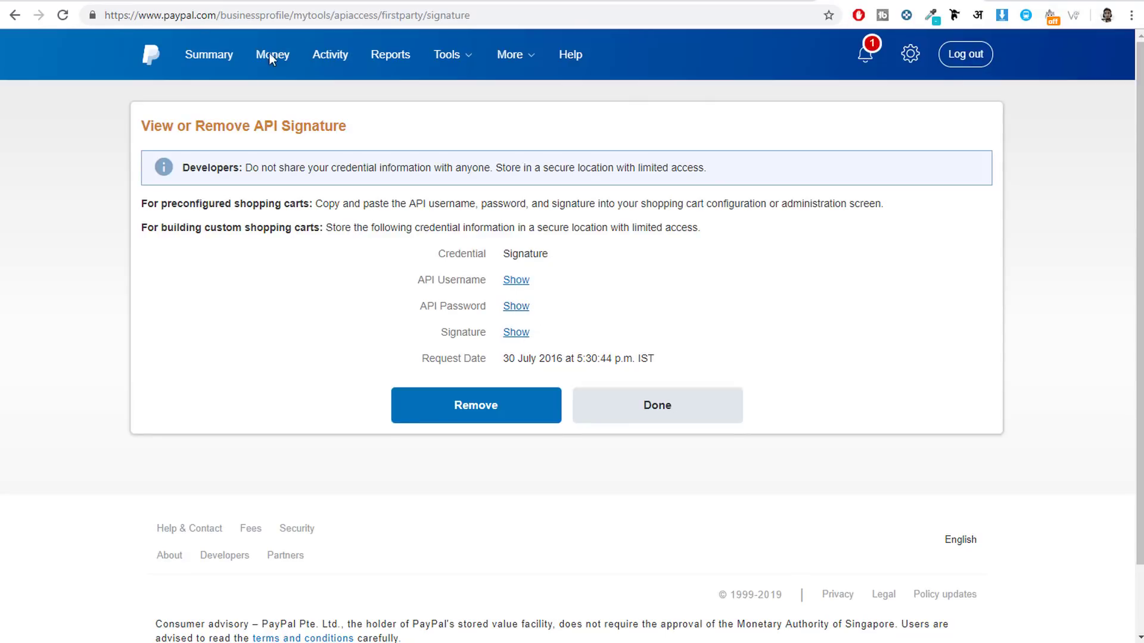
{"action": "left_click", "coordinate": [82, 3]}
{"action": "left_click", "coordinate": [434, 352]}
{"action": "key", "text": "ctrl+a"}
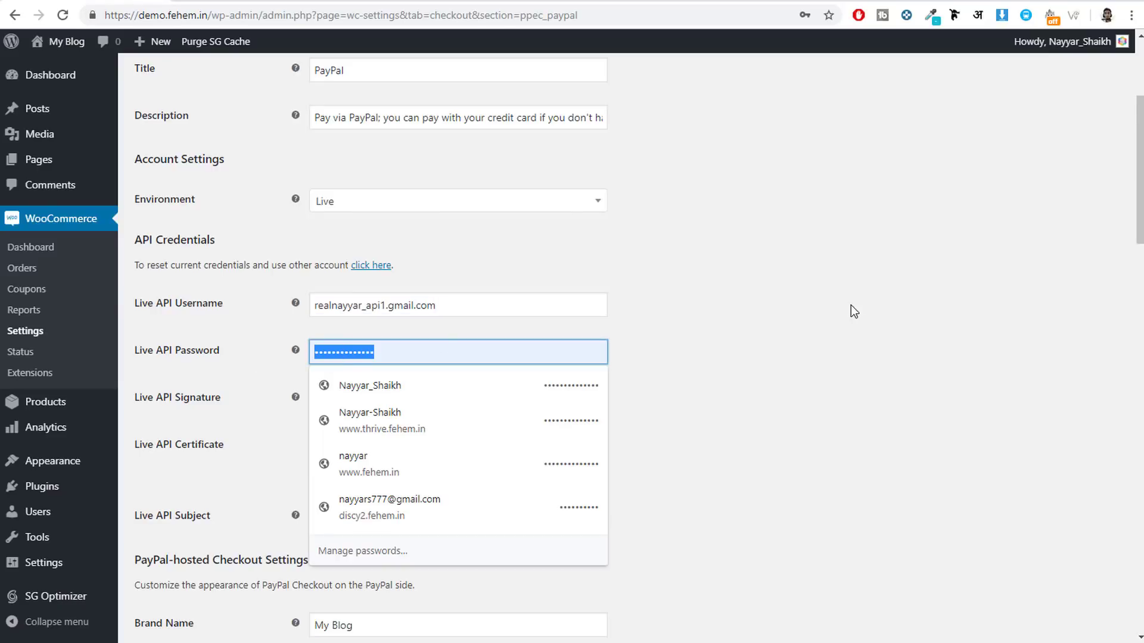
{"action": "key", "text": "ctrl+v"}
Copy the API signature from the PayPal credentials page and paste it into Live API Signature in the PayPal Checkout settings
{"action": "left_click", "coordinate": [877, 3]}
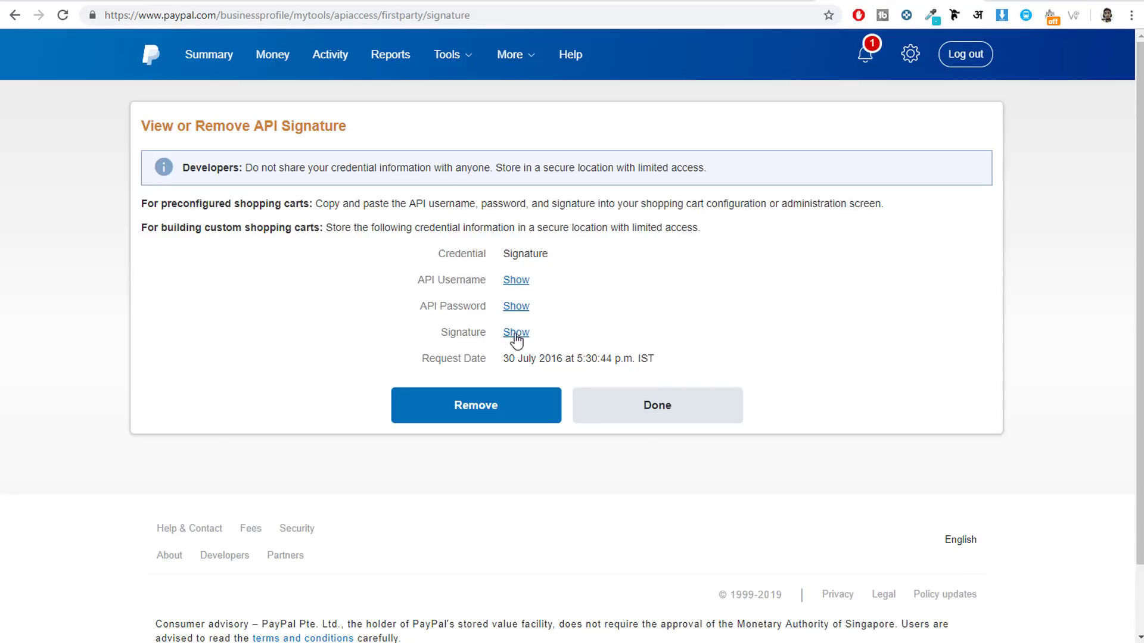
{"action": "left_click", "coordinate": [82, 3]}
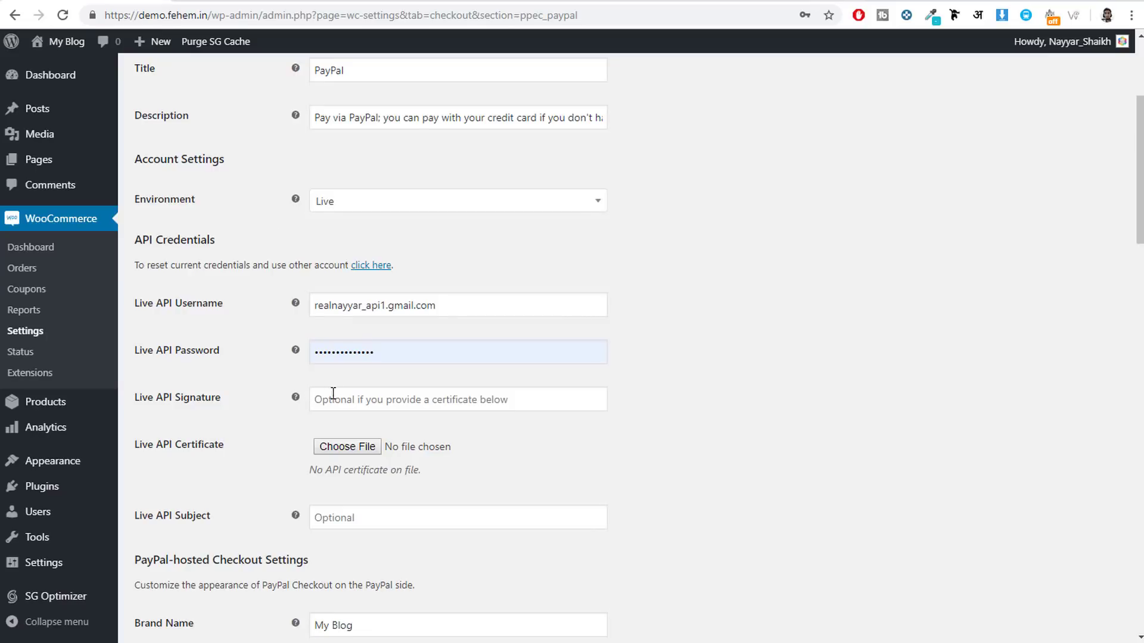
{"action": "left_click", "coordinate": [861, 3]}
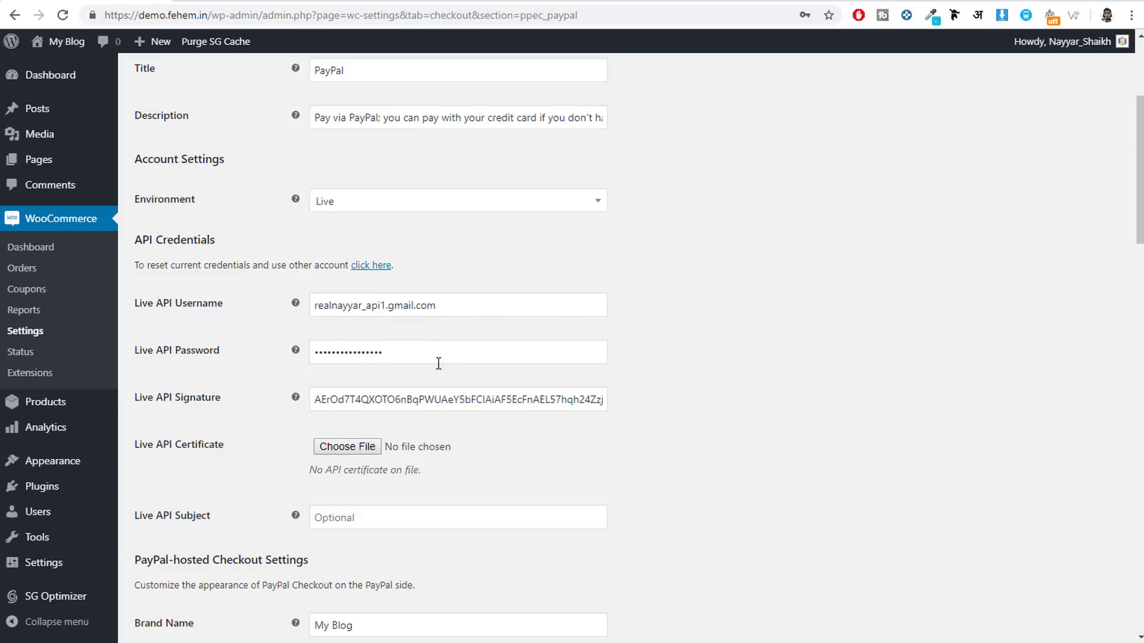
Set the Landing Page in the PayPal-hosted Checkout Settings to Billing (Non-PayPal account)
{"action": "scroll", "coordinate": [675, 381], "scroll_direction": "down", "scroll_amount": 5}
{"action": "scroll", "coordinate": [888, 441], "scroll_direction": "down", "scroll_amount": 3}
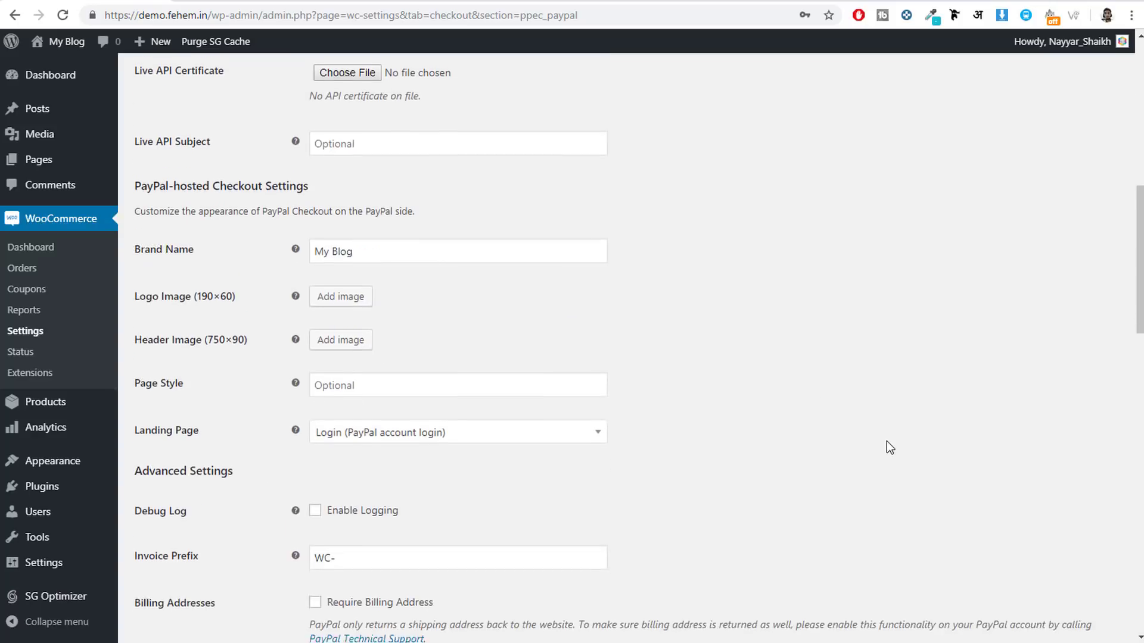
{"action": "left_click", "coordinate": [393, 368]}
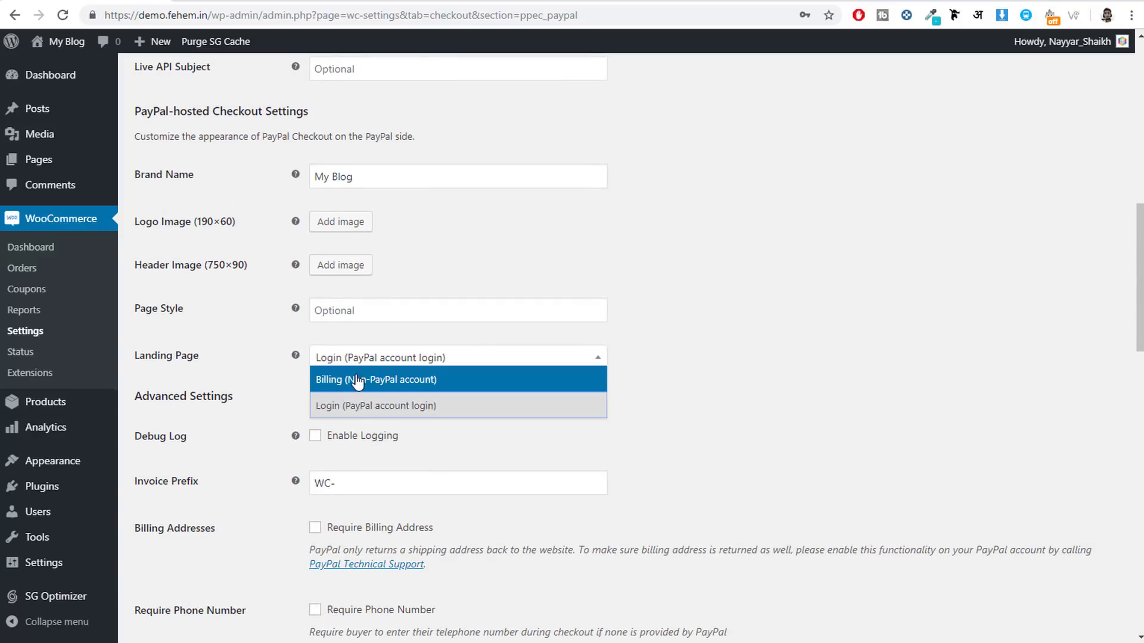
{"action": "left_click", "coordinate": [382, 381]}
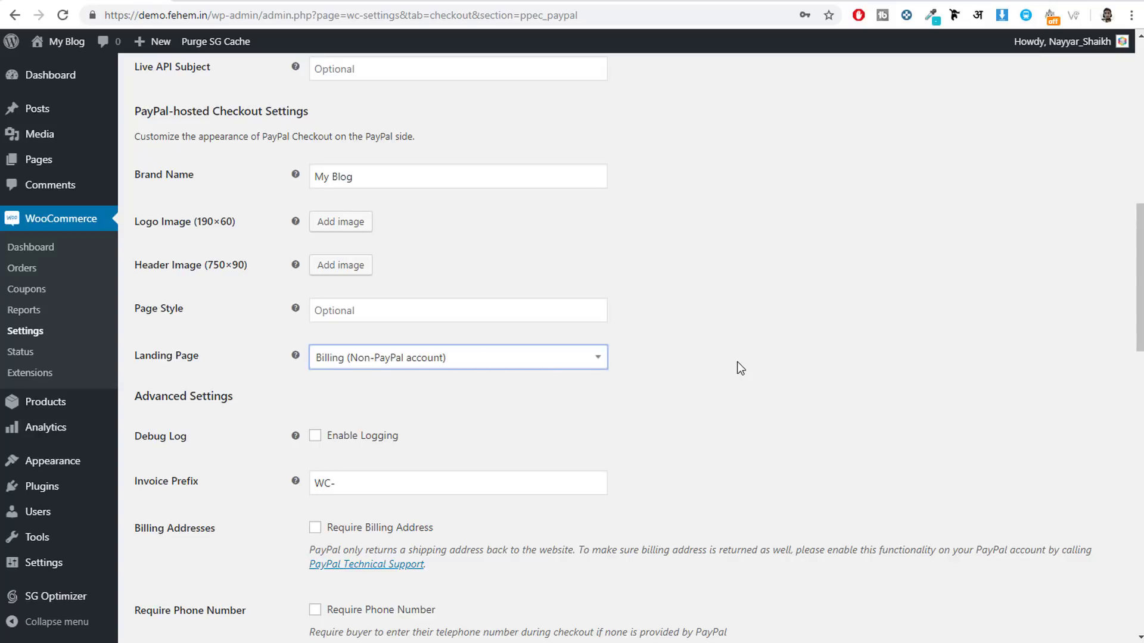
Go through the remaining advanced and button settings of PayPal Checkout and save the changes
{"action": "scroll", "coordinate": [814, 406], "scroll_direction": "down", "scroll_amount": 9}
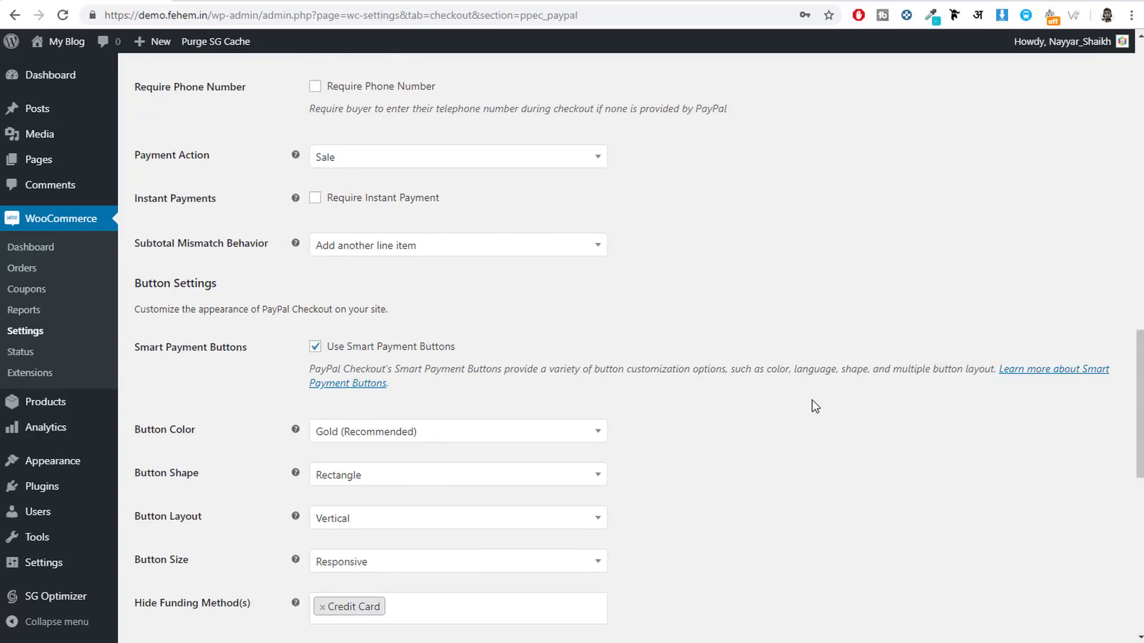
{"action": "scroll", "coordinate": [813, 403], "scroll_direction": "up", "scroll_amount": 5}
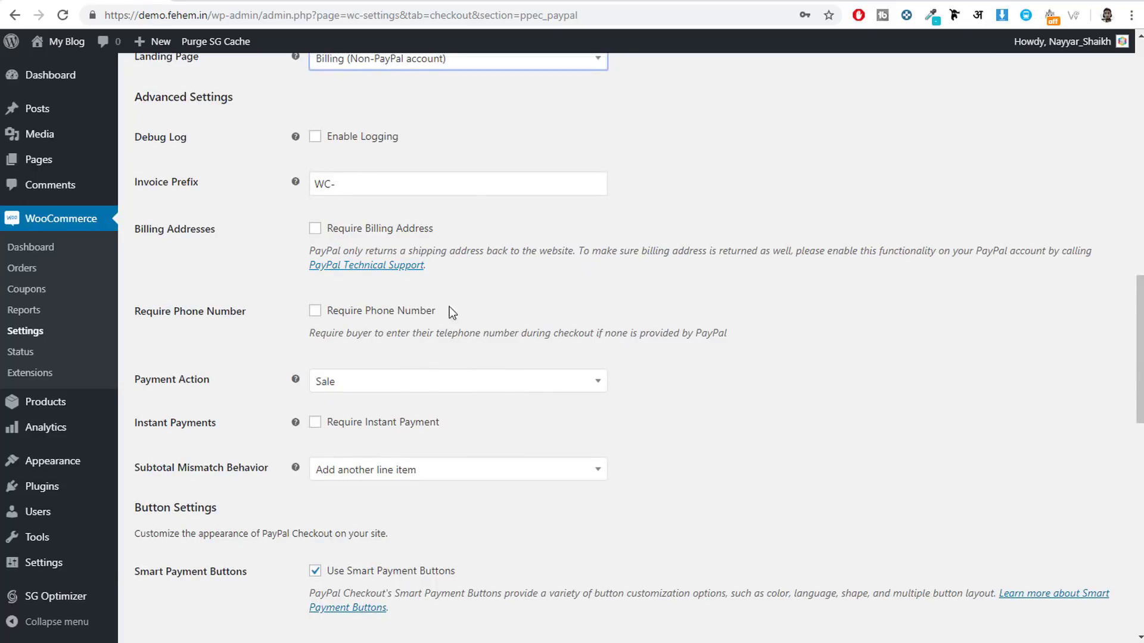
{"action": "scroll", "coordinate": [670, 405], "scroll_direction": "down", "scroll_amount": 1}
{"action": "scroll", "coordinate": [703, 420], "scroll_direction": "down", "scroll_amount": 12}
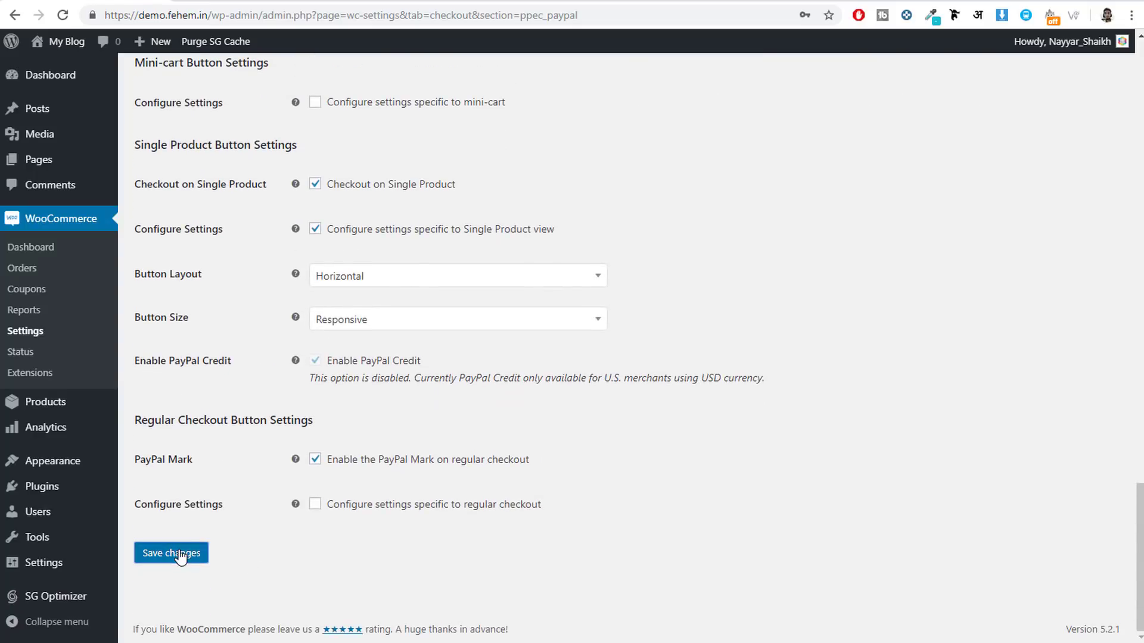
{"action": "left_click", "coordinate": [179, 554]}
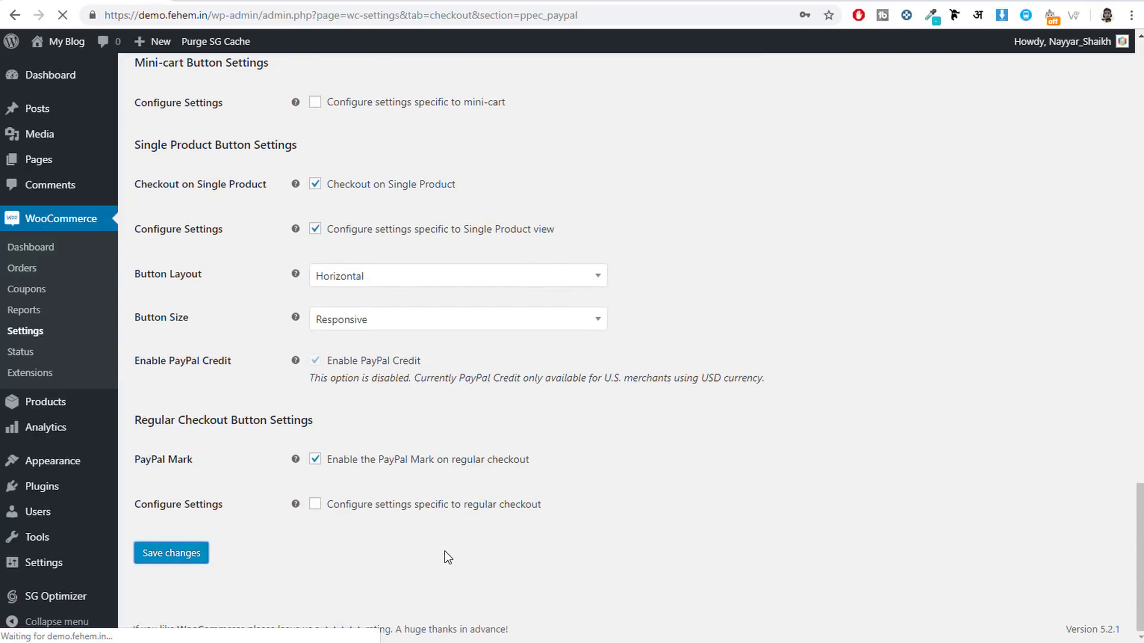
{"action": "scroll", "coordinate": [444, 552], "scroll_direction": "up", "scroll_amount": 20}
{"action": "scroll", "coordinate": [444, 552], "scroll_direction": "up", "scroll_amount": 8}
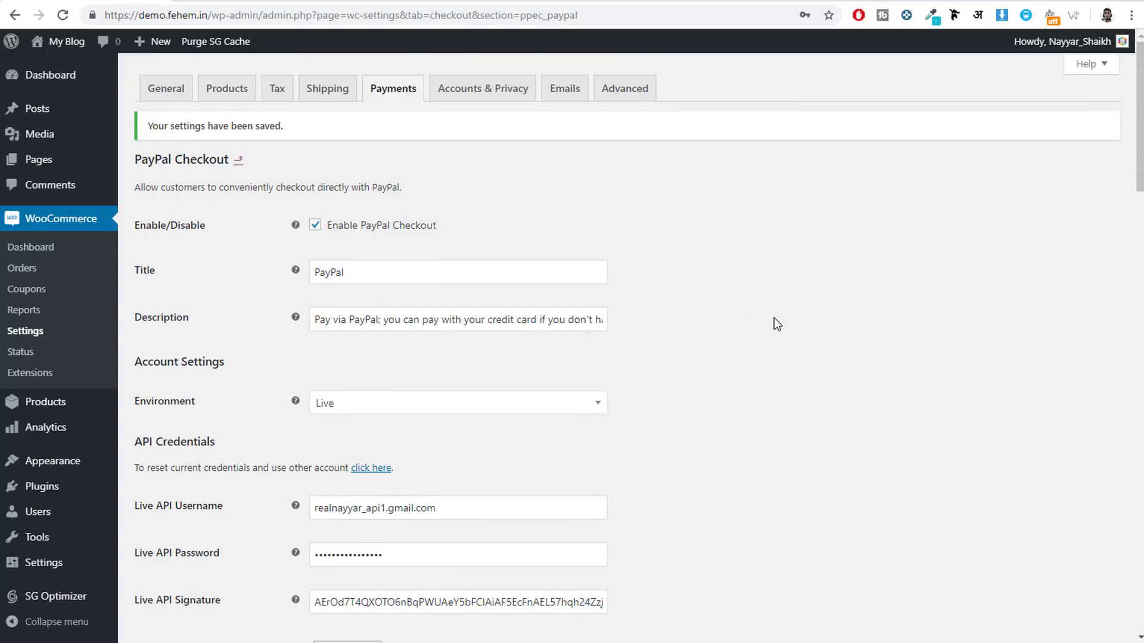
Return to the payment methods list, enable Cash on delivery and open its settings
{"action": "left_click", "coordinate": [240, 161]}
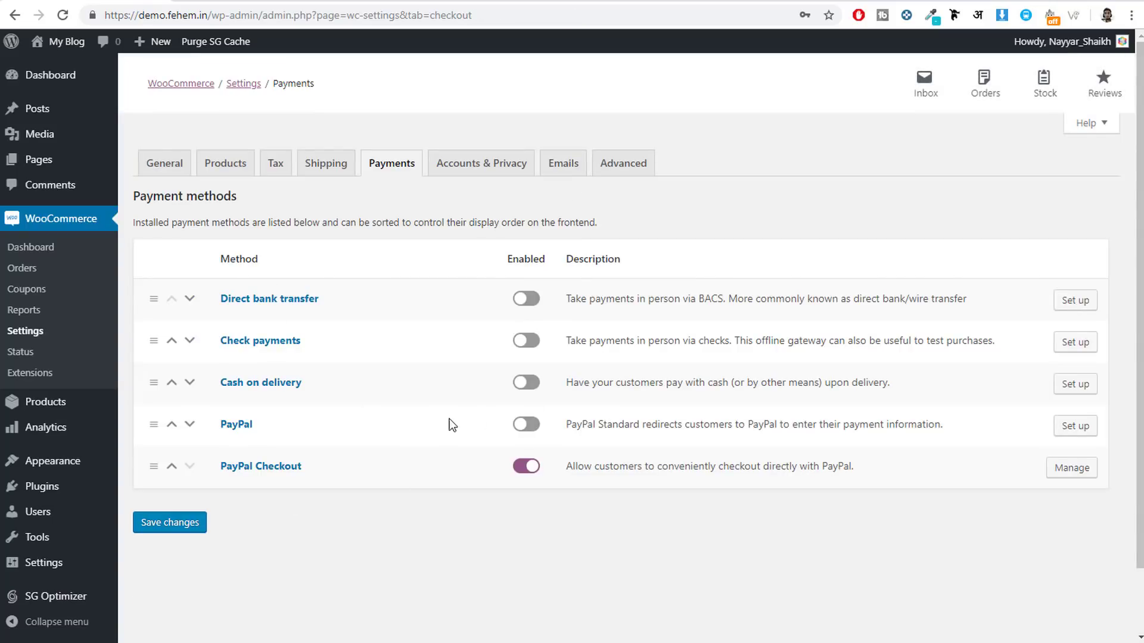
{"action": "left_click", "coordinate": [526, 382]}
{"action": "left_click", "coordinate": [1079, 386]}
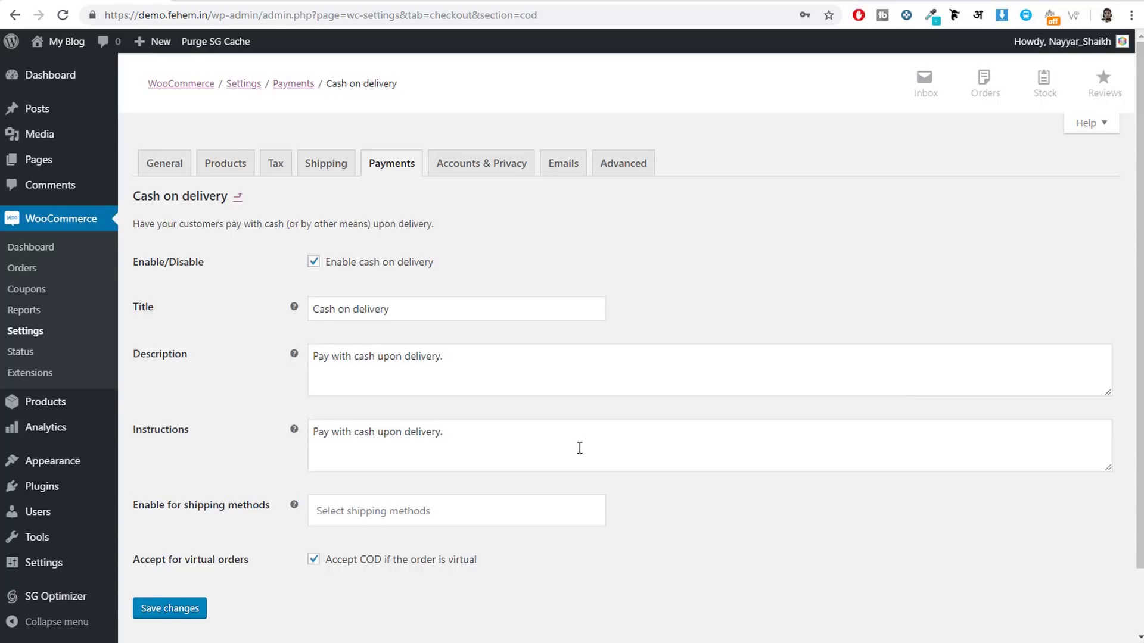
Review the Cash on delivery title and the available shipping methods, and return to the payment methods list
{"action": "scroll", "coordinate": [580, 448], "scroll_direction": "down", "scroll_amount": 2}
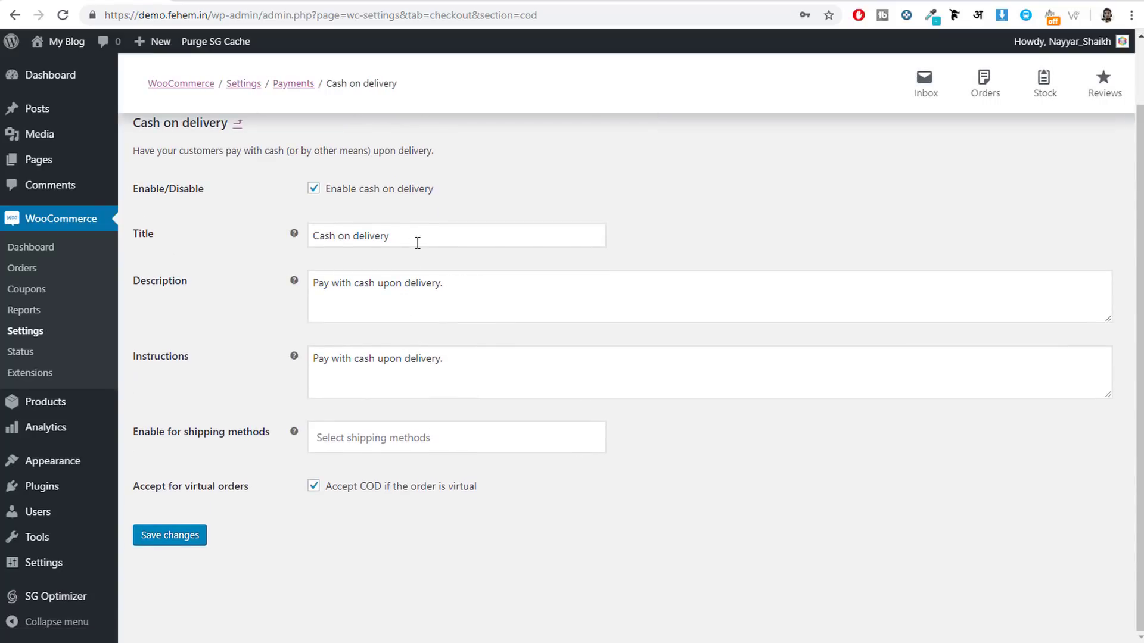
{"action": "left_click_drag", "start_coordinate": [420, 237], "coordinate": [306, 234]}
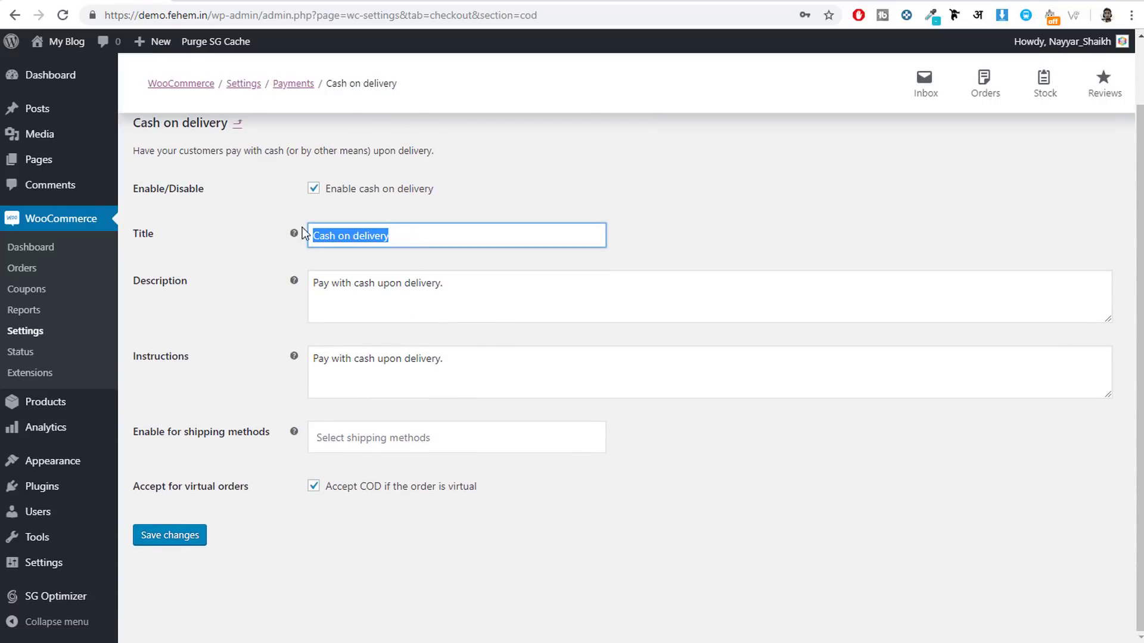
{"action": "left_click", "coordinate": [336, 235]}
{"action": "scroll", "coordinate": [495, 310], "scroll_direction": "up", "scroll_amount": 2}
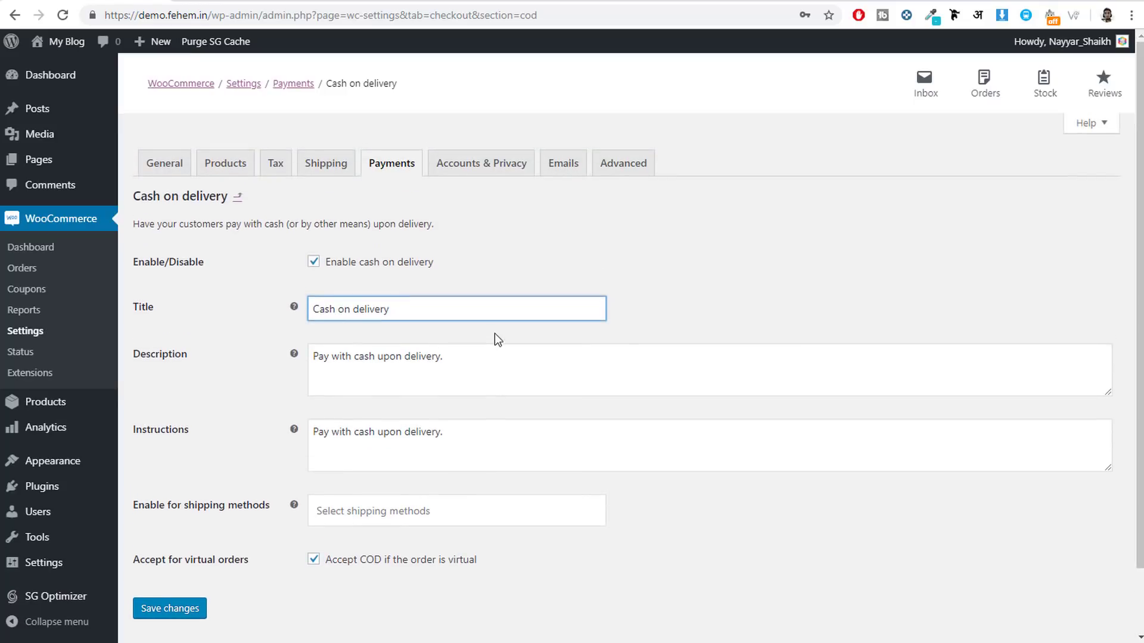
{"action": "left_click", "coordinate": [464, 516]}
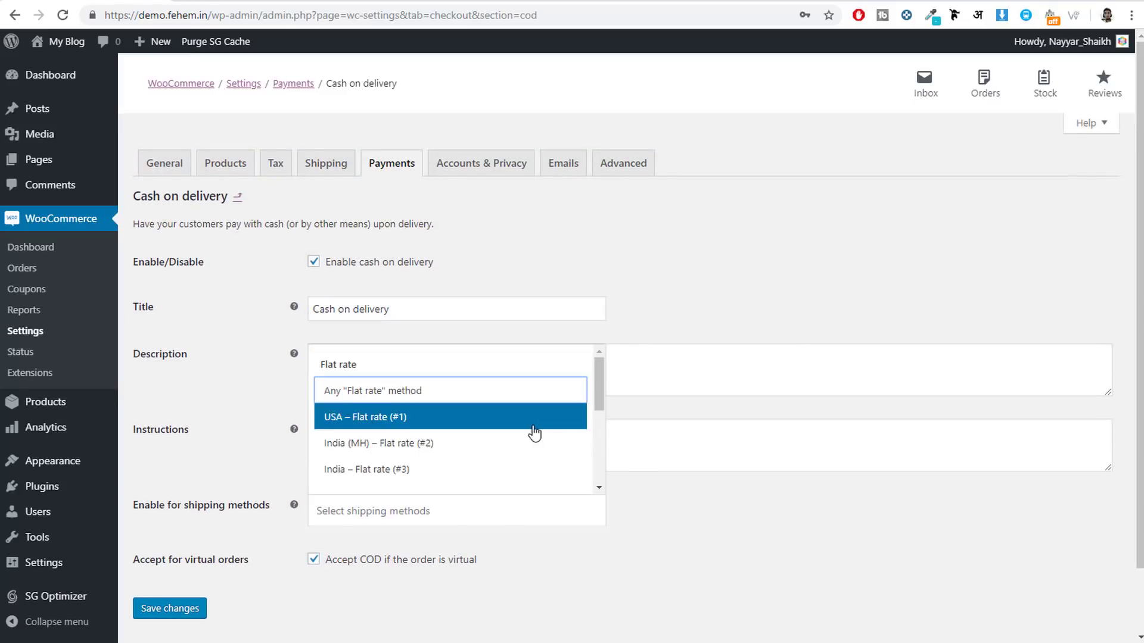
{"action": "left_click", "coordinate": [690, 457]}
{"action": "left_click", "coordinate": [238, 199]}
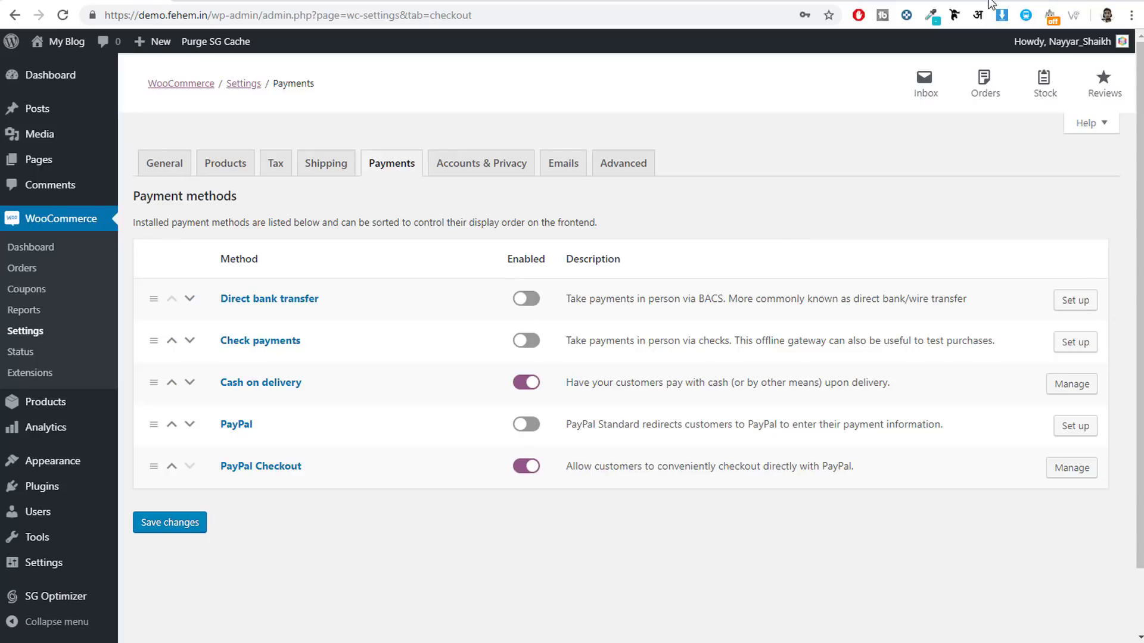
Open the YouTube channel in a new browser tab and search for the channel owner's WooCommerce payments videos
{"action": "key", "text": "ctrl+t"}
{"action": "type", "text": "y"}
{"action": "key", "text": "Return"}
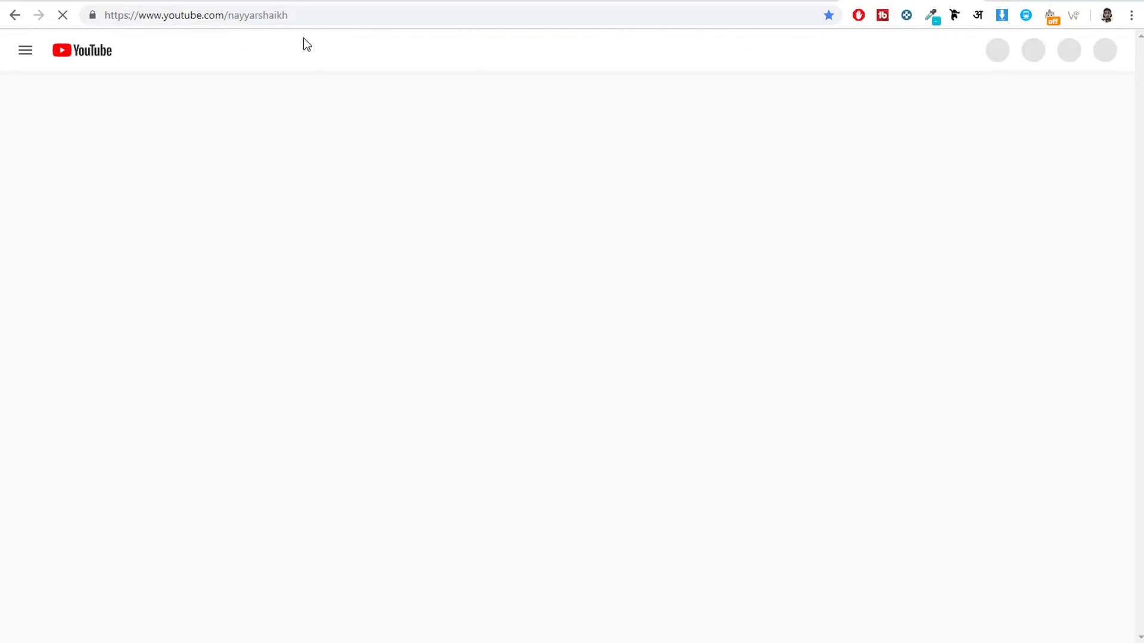
{"action": "left_click", "coordinate": [354, 50]}
{"action": "type", "text": "na"}
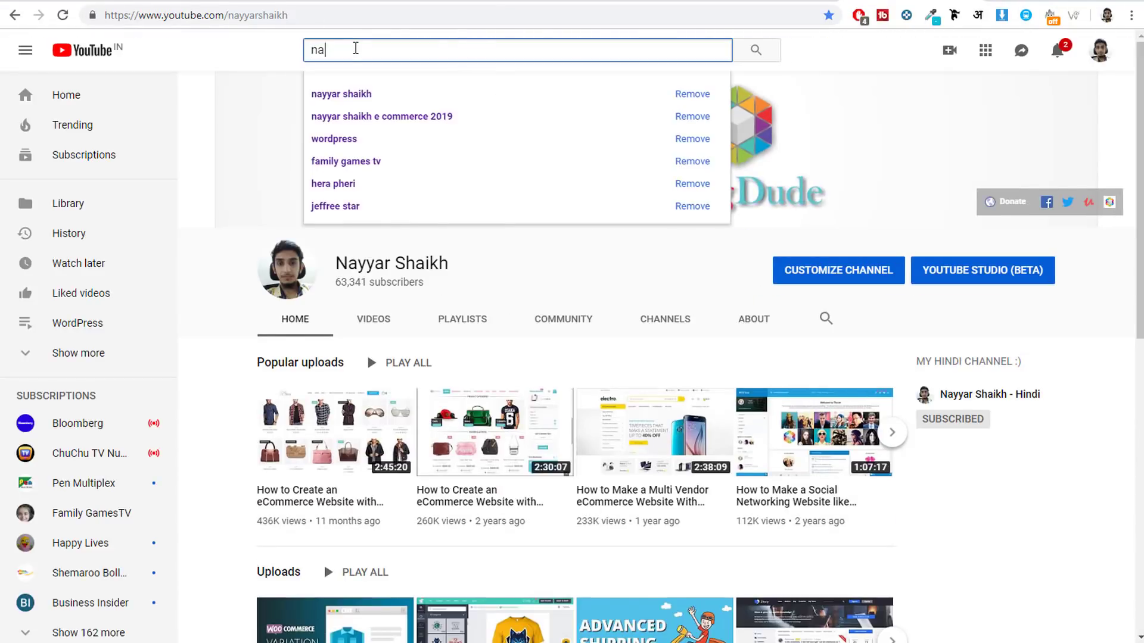
{"action": "type", "text": "yyar shaikh w"}
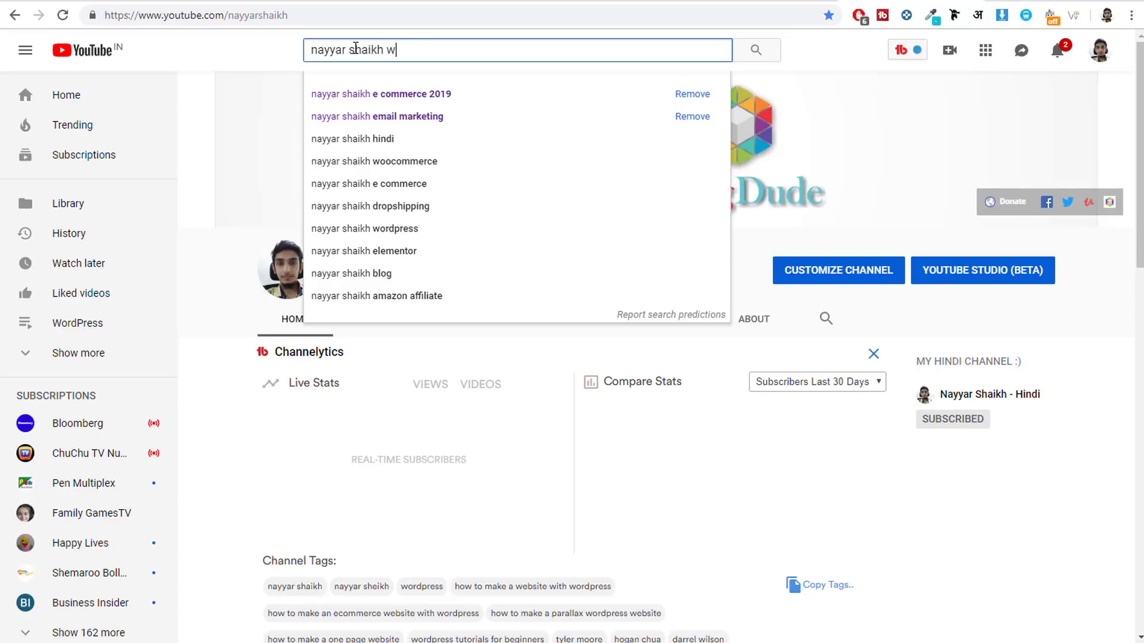
{"action": "type", "text": "oocommerce"}
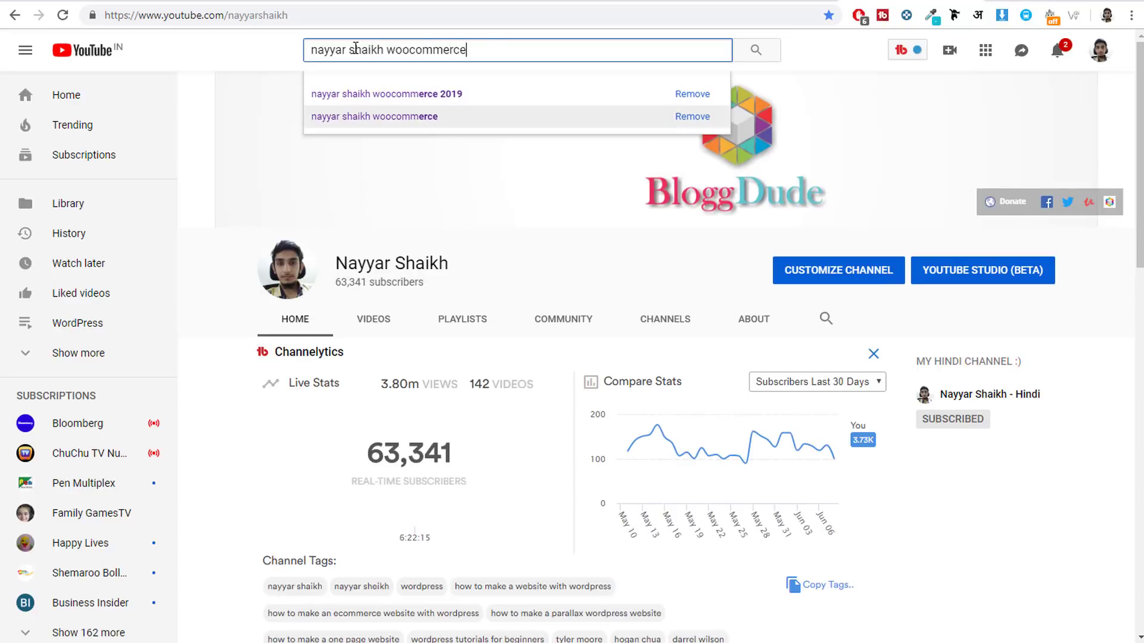
{"action": "type", "text": " payments"}
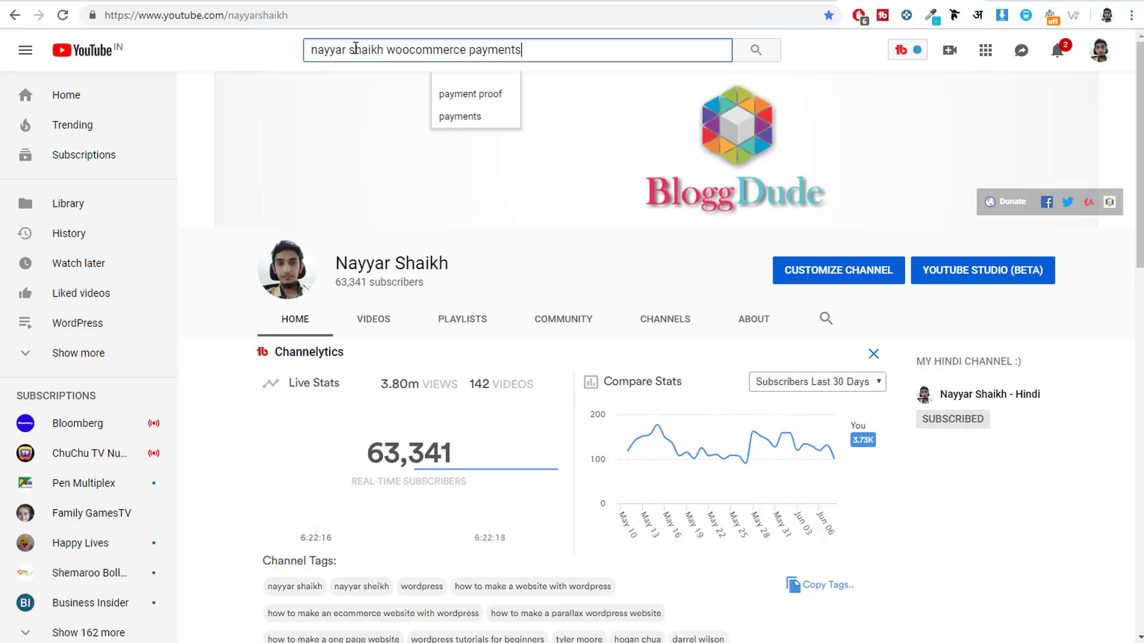
{"action": "key", "text": "Return"}
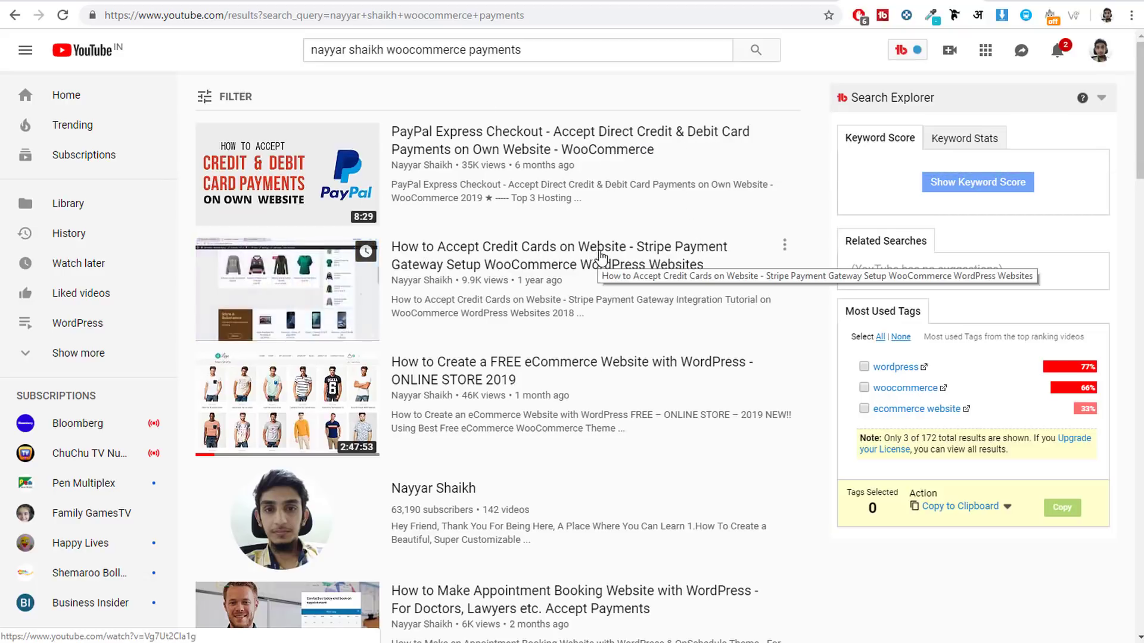
Look through the YouTube results for payment gateway tutorials and return to the WooCommerce payment methods
{"action": "scroll", "coordinate": [615, 267], "scroll_direction": "down", "scroll_amount": 5}
{"action": "scroll", "coordinate": [615, 267], "scroll_direction": "down", "scroll_amount": 7}
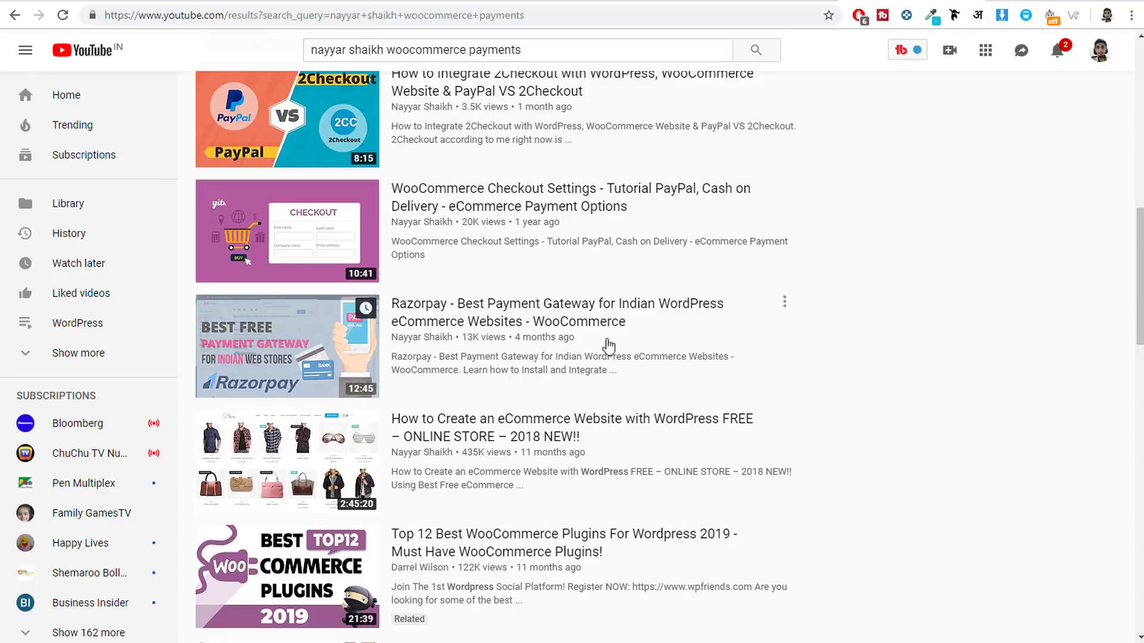
{"action": "scroll", "coordinate": [644, 355], "scroll_direction": "down", "scroll_amount": 5}
{"action": "scroll", "coordinate": [661, 357], "scroll_direction": "down", "scroll_amount": 4}
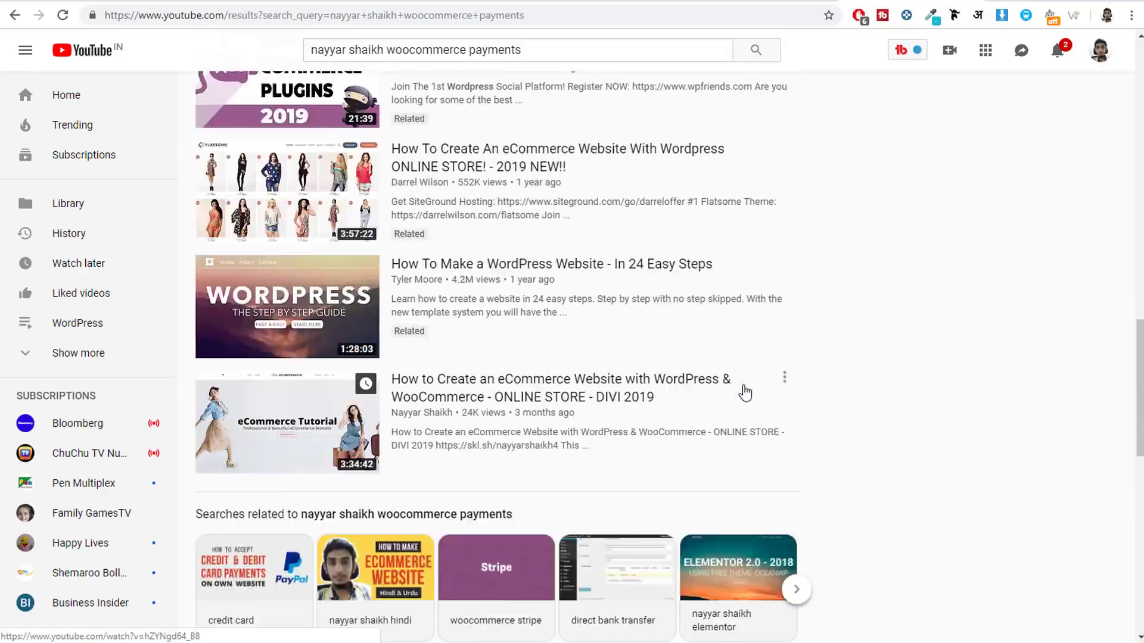
{"action": "scroll", "coordinate": [791, 401], "scroll_direction": "up", "scroll_amount": 20}
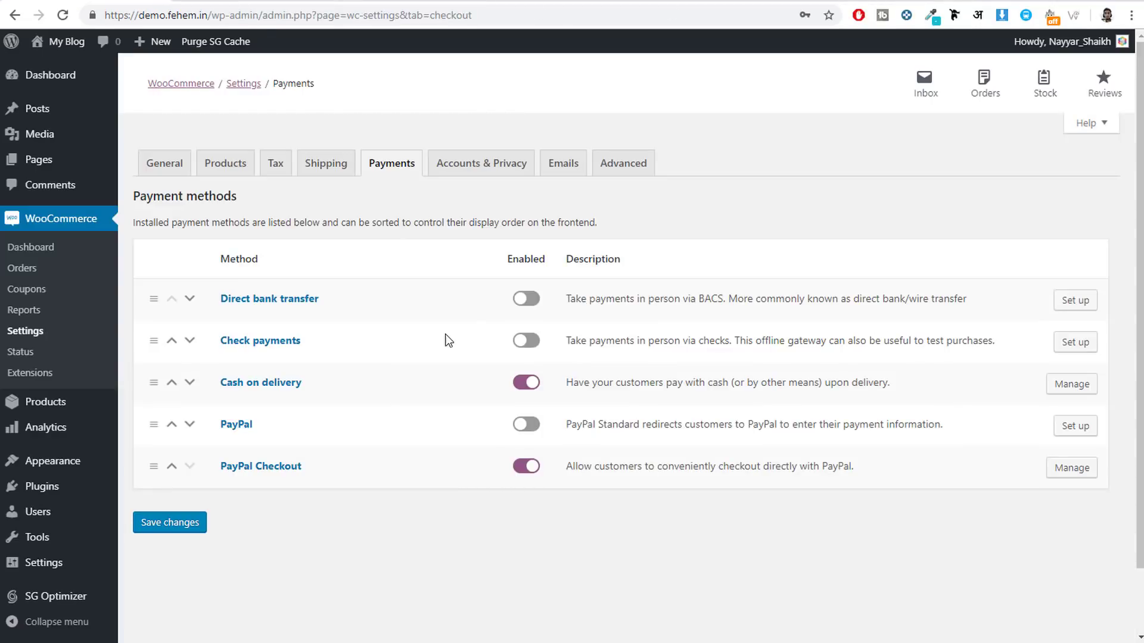
In Accounts & Privacy, allow login and account creation during checkout and account creation on the My account page, and disable automatic password generation
{"action": "left_click", "coordinate": [475, 173]}
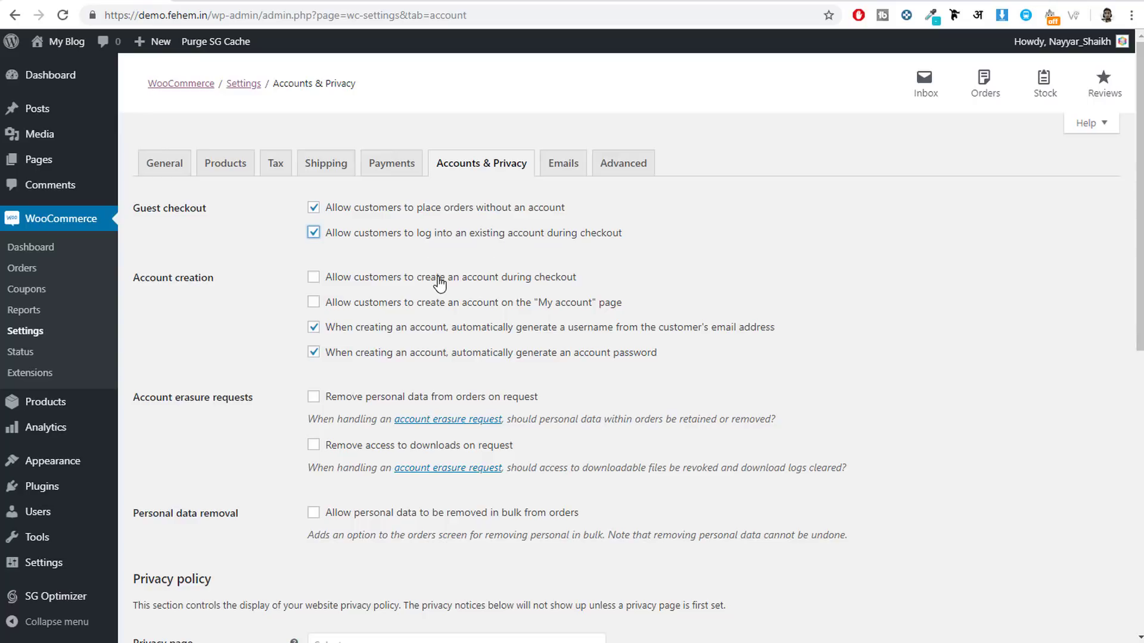
{"action": "left_click", "coordinate": [494, 278]}
{"action": "left_click", "coordinate": [450, 307]}
{"action": "left_click", "coordinate": [499, 354]}
Leave the privacy policy and personal data retention options at their defaults and save the Accounts & Privacy settings
{"action": "scroll", "coordinate": [980, 465], "scroll_direction": "down", "scroll_amount": 1}
{"action": "scroll", "coordinate": [990, 479], "scroll_direction": "down", "scroll_amount": 10}
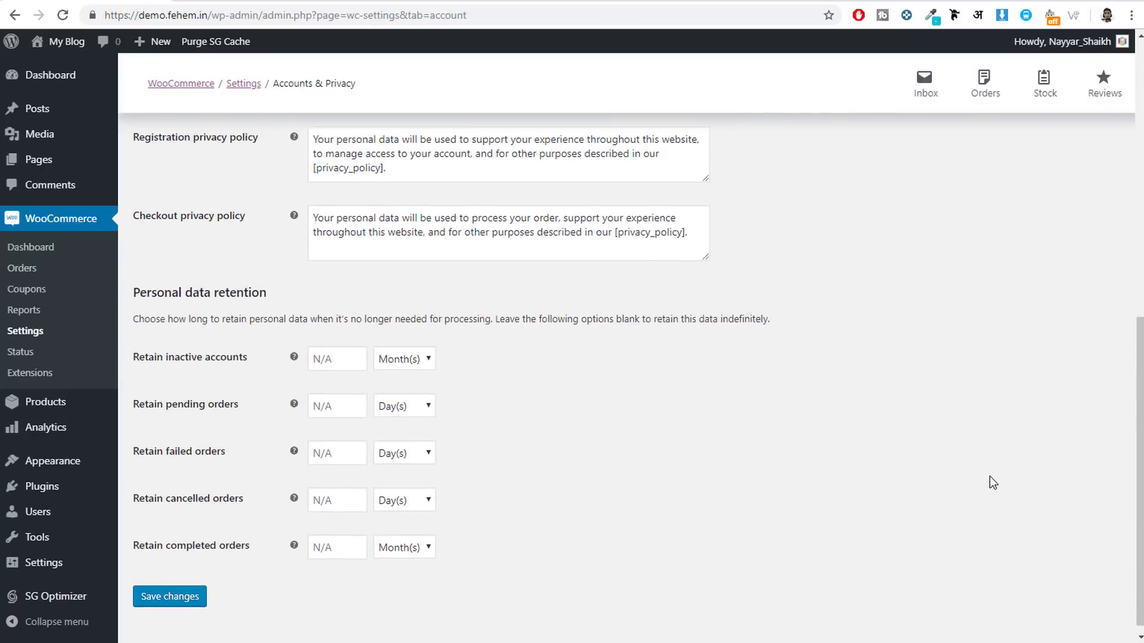
{"action": "left_click", "coordinate": [189, 591]}
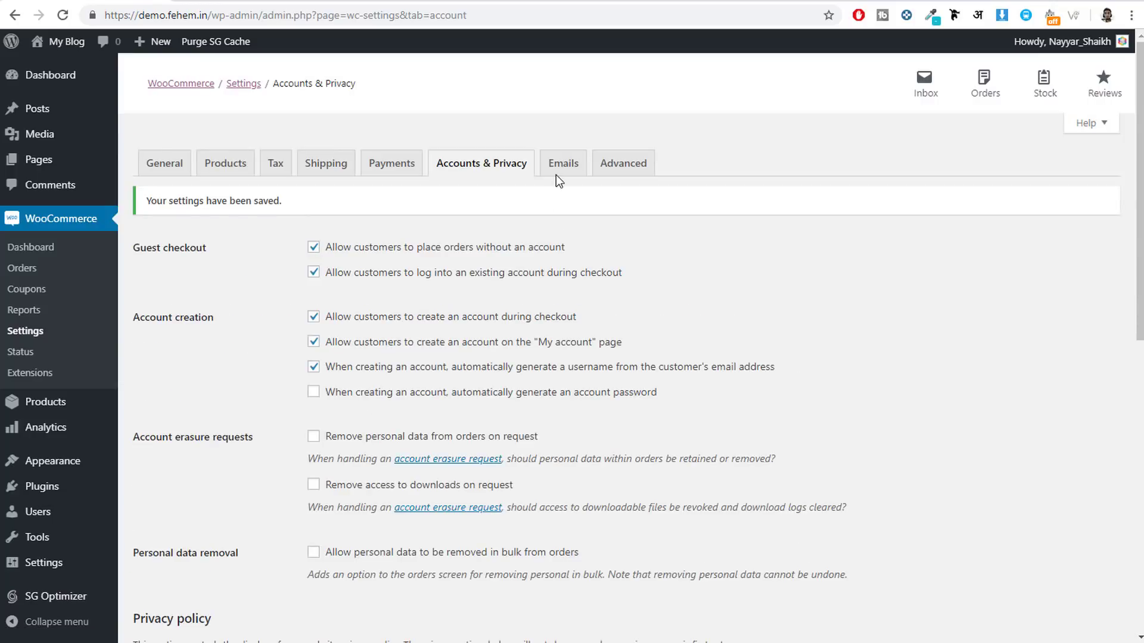
Examine the recipients of the order email notifications in the Emails settings, and open the Advanced page setup settings
{"action": "left_click", "coordinate": [560, 170]}
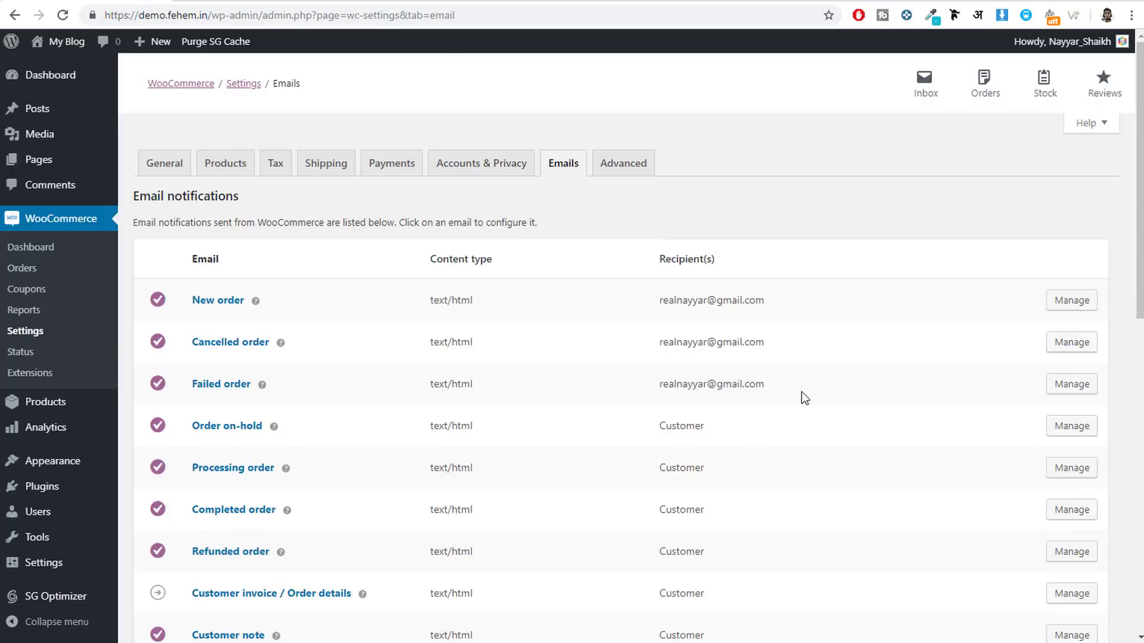
{"action": "left_click_drag", "start_coordinate": [757, 386], "coordinate": [656, 299]}
{"action": "left_click", "coordinate": [656, 299]}
{"action": "left_click_drag", "start_coordinate": [665, 384], "coordinate": [755, 384]}
{"action": "left_click", "coordinate": [692, 323]}
{"action": "left_click", "coordinate": [638, 173]}
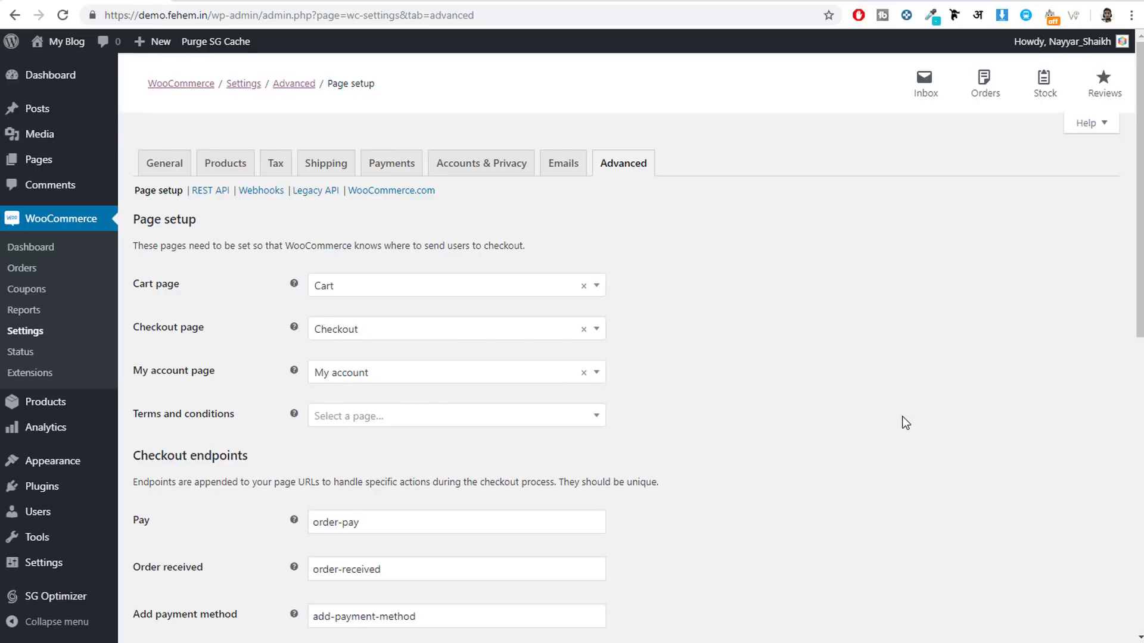
Save the Advanced page setup settings with their default pages and endpoints
{"action": "scroll", "coordinate": [904, 423], "scroll_direction": "down", "scroll_amount": 12}
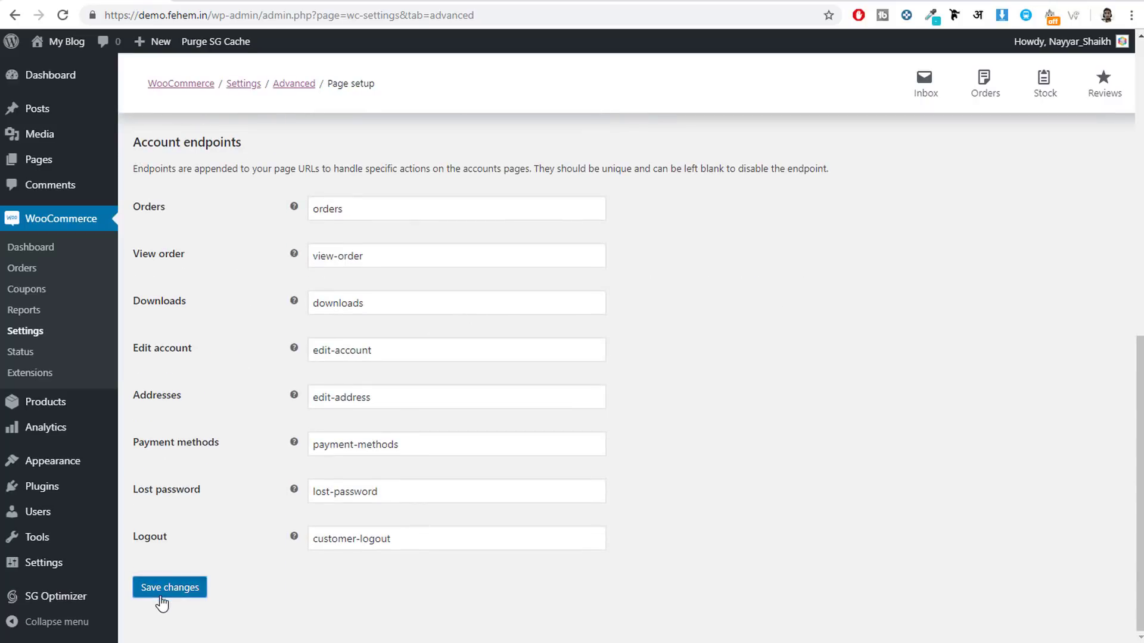
{"action": "left_click", "coordinate": [162, 596]}
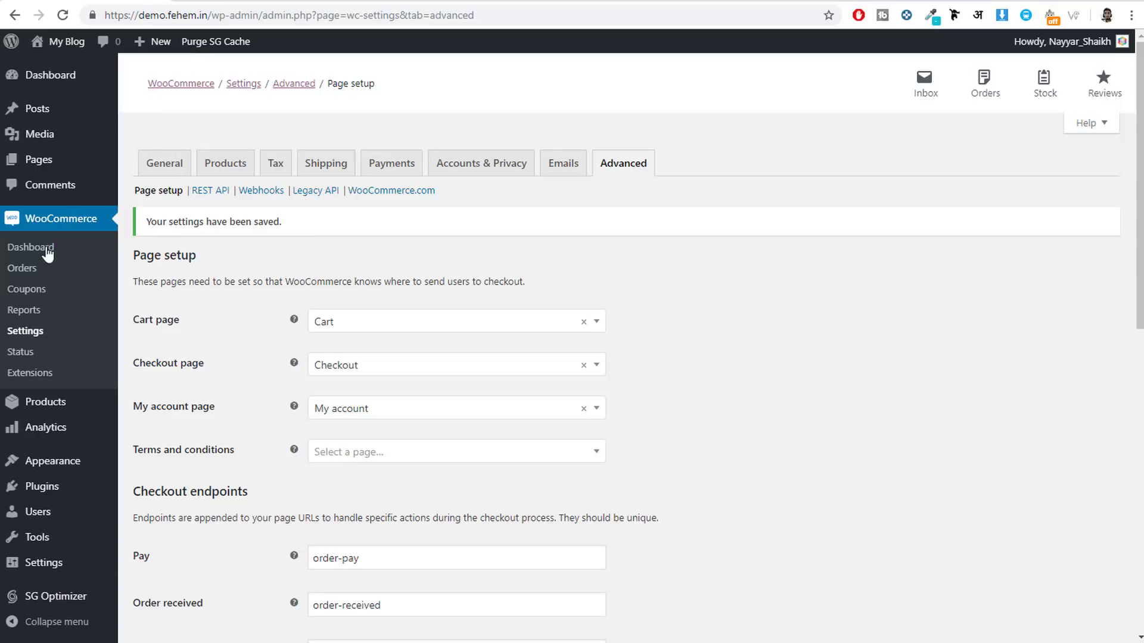
Create a coupon whose code is the site owner's first name followed by 10, with the description "Get 10% Discount"
{"action": "left_click", "coordinate": [37, 295]}
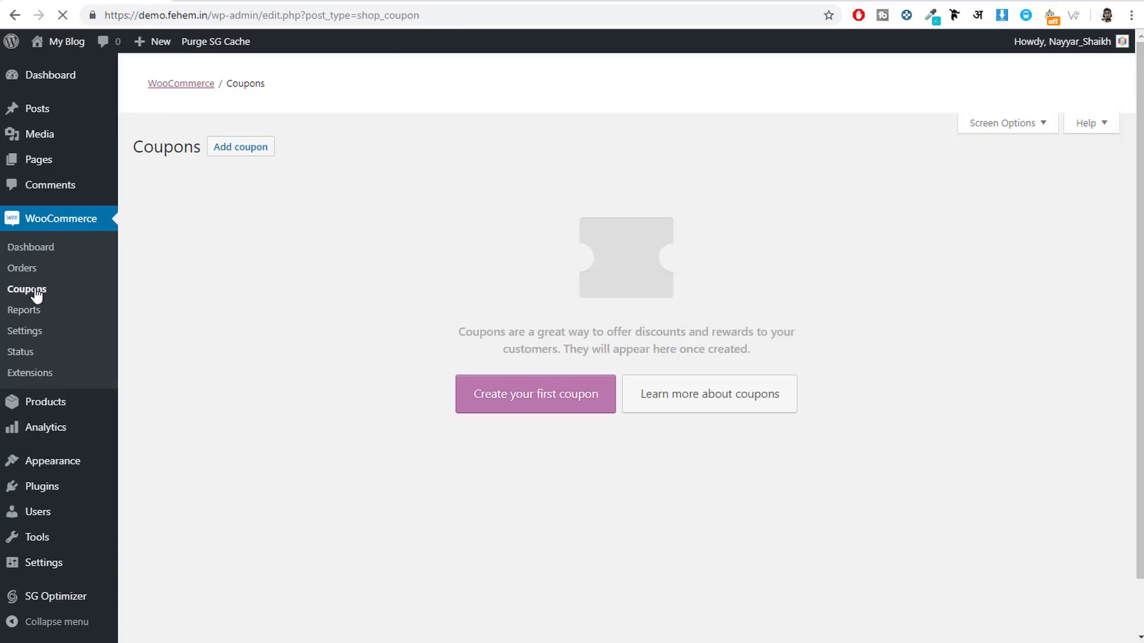
{"action": "left_click", "coordinate": [543, 395]}
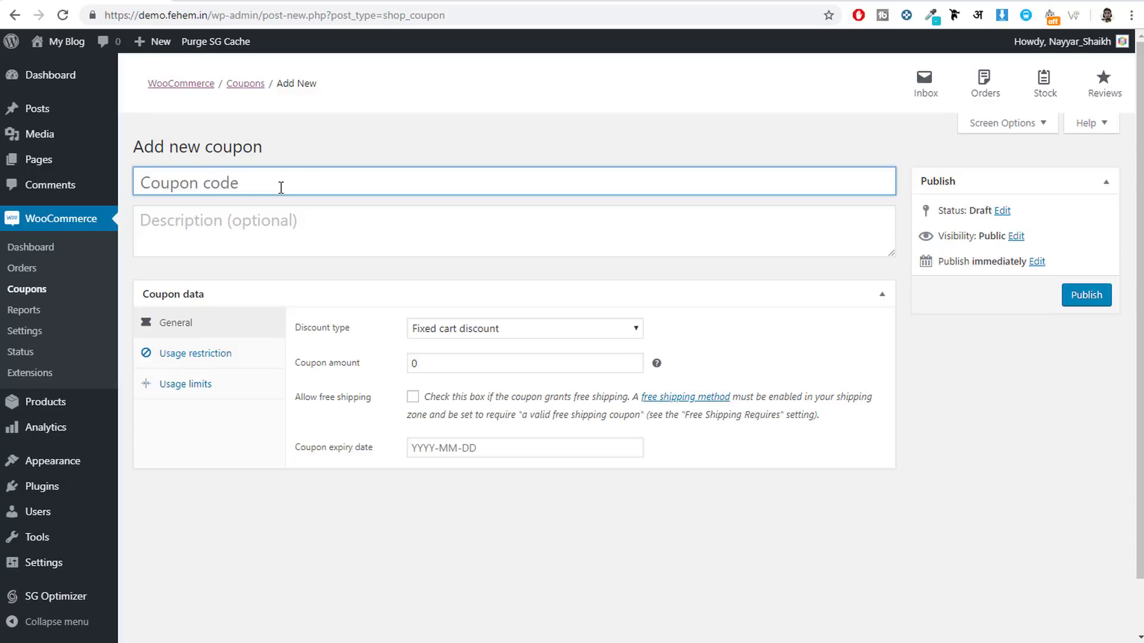
{"action": "type", "text": "NAYYA"}
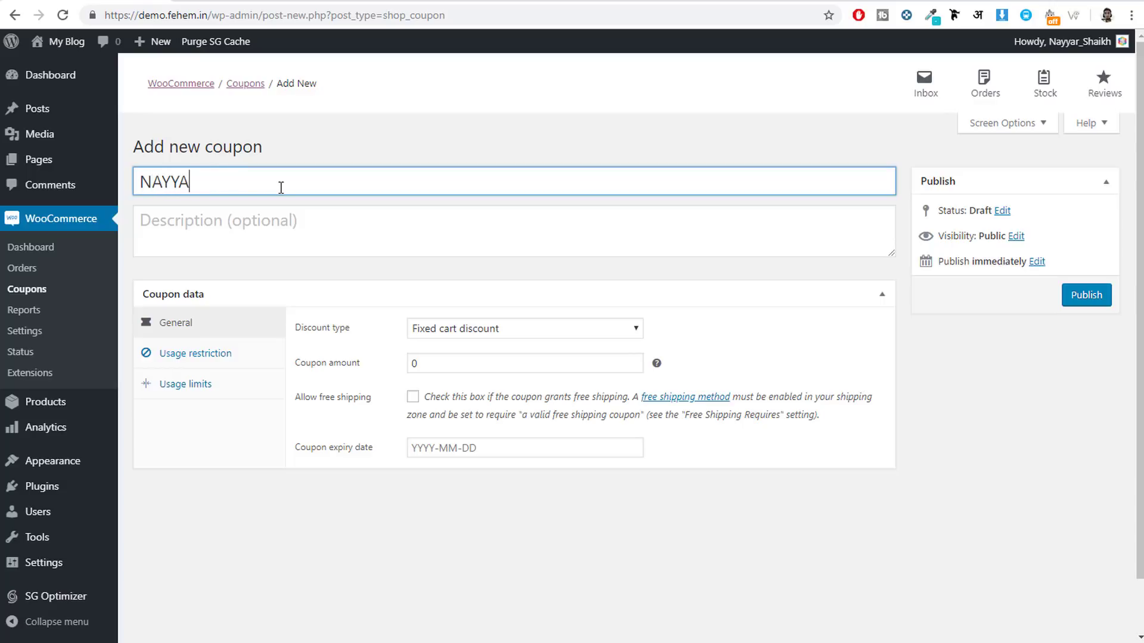
{"action": "type", "text": "R10"}
{"action": "left_click", "coordinate": [268, 235]}
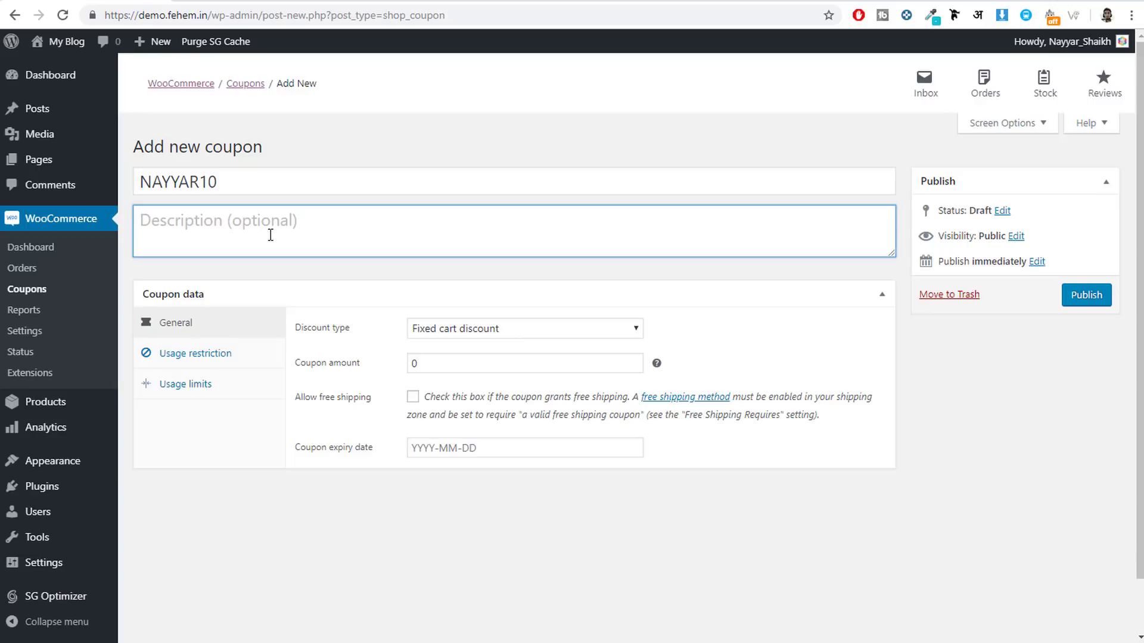
{"action": "type", "text": "hrt"}
{"action": "key", "text": "BackSpace"}
{"action": "key", "text": "BackSpace"}
{"action": "key", "text": "BackSpace"}
{"action": "type", "text": "grt"}
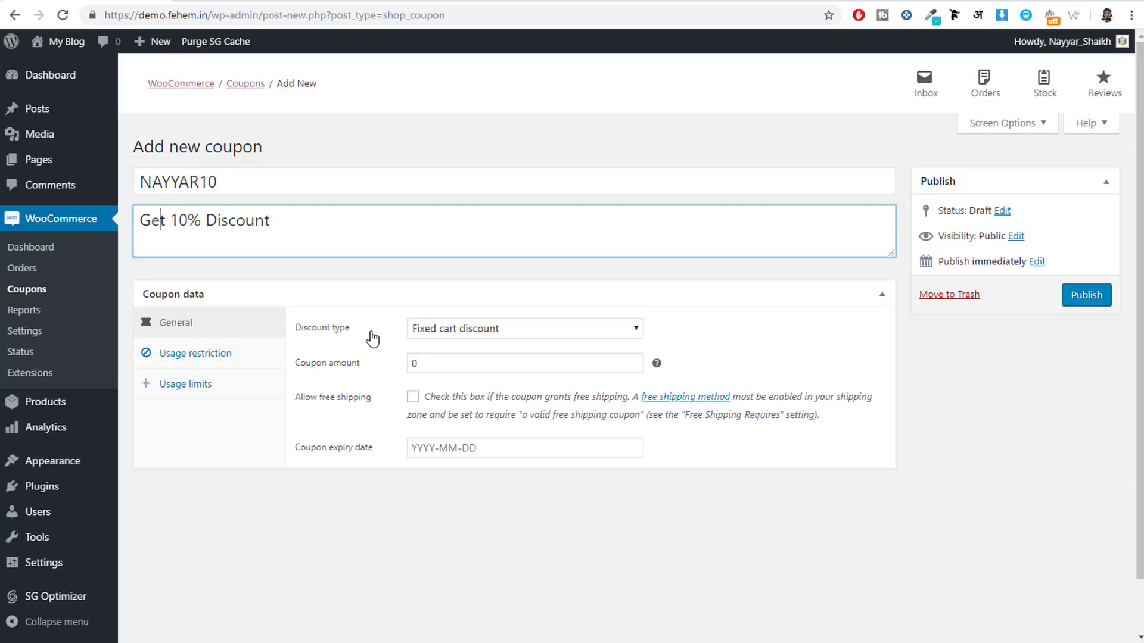
Set the coupon's discount type to Percentage discount and its amount to 10
{"action": "left_click", "coordinate": [445, 330]}
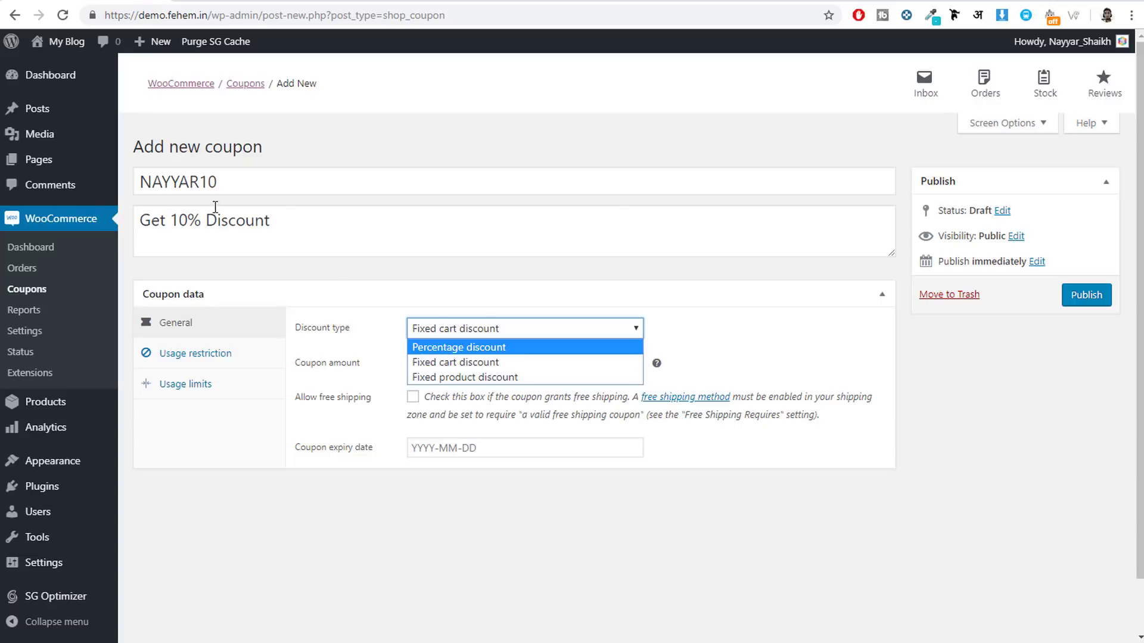
{"action": "left_click_drag", "start_coordinate": [301, 219], "coordinate": [171, 219]}
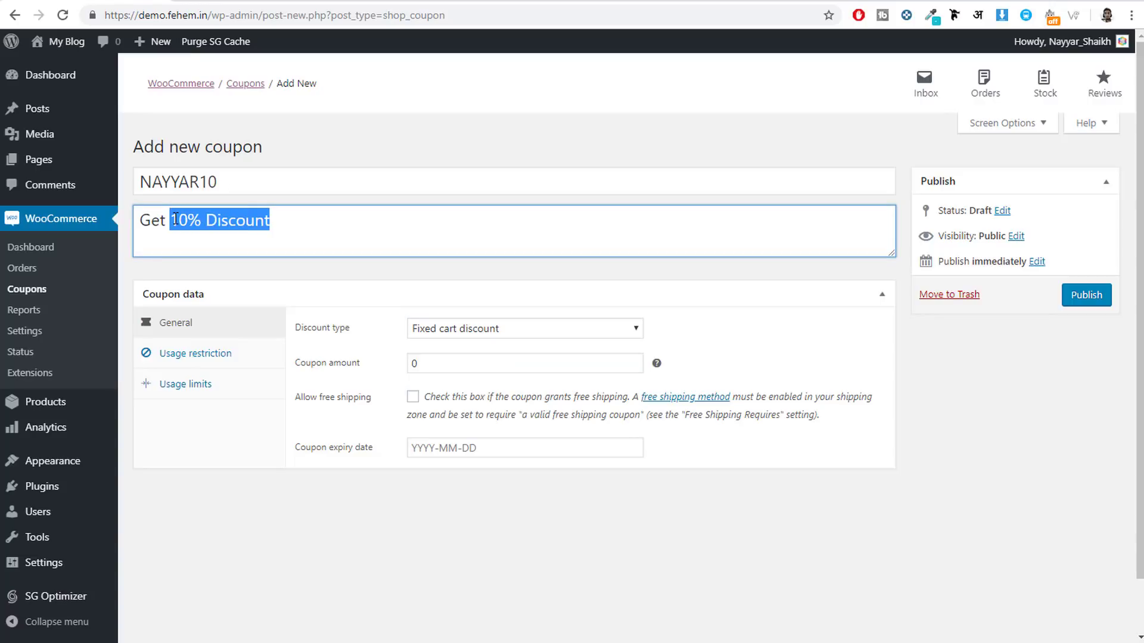
{"action": "left_click", "coordinate": [458, 320]}
{"action": "left_click", "coordinate": [468, 346]}
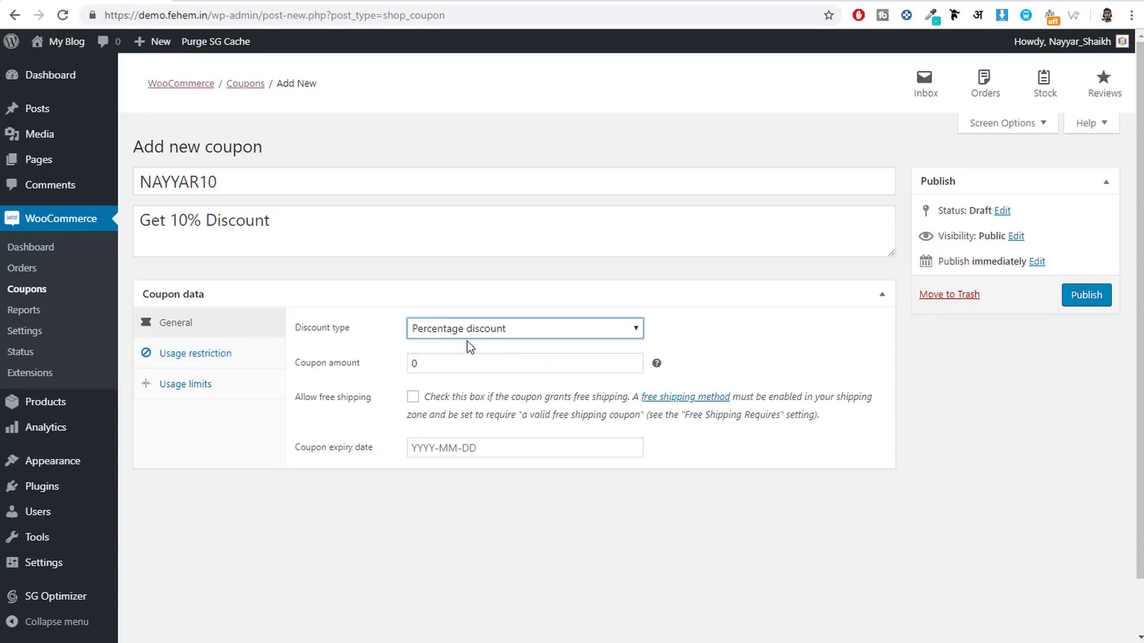
{"action": "key", "text": "Tab"}
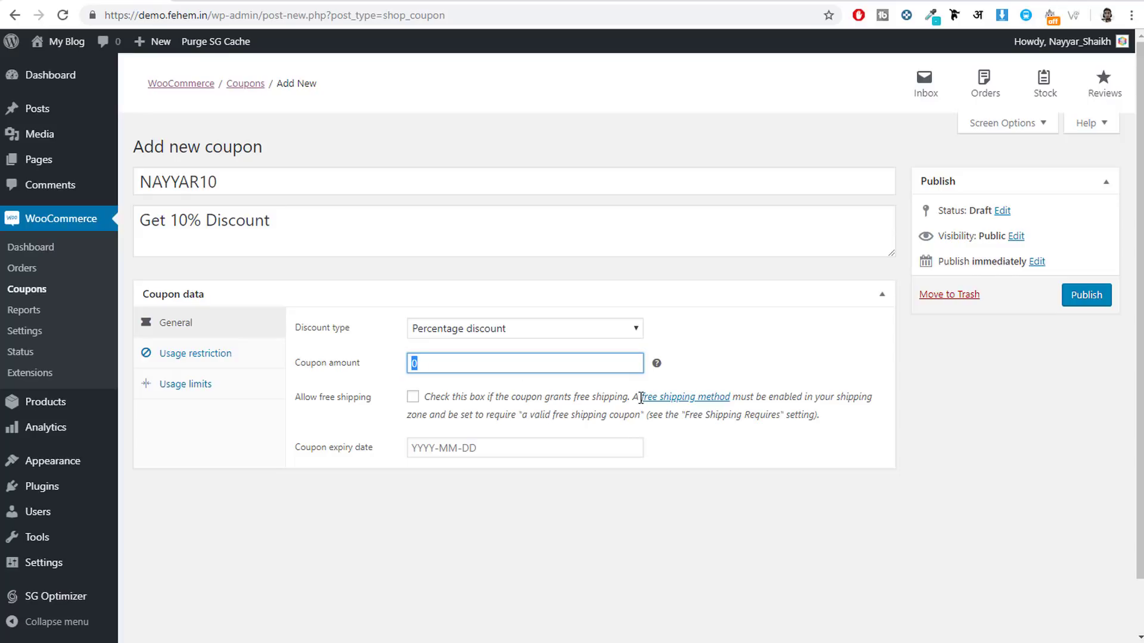
{"action": "type", "text": "10"}
Check the other discount types while keeping Percentage discount, and set the coupon expiry date to 2019-06-30
{"action": "left_click", "coordinate": [470, 333]}
{"action": "left_click", "coordinate": [475, 335]}
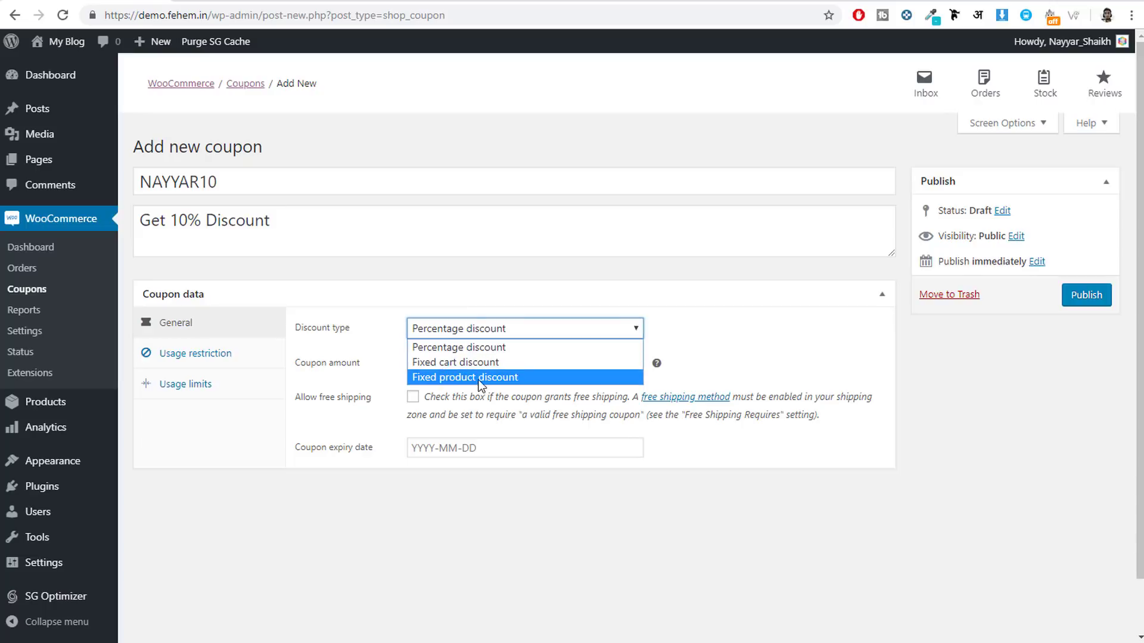
{"action": "left_click", "coordinate": [766, 351]}
{"action": "double_click", "coordinate": [428, 362]}
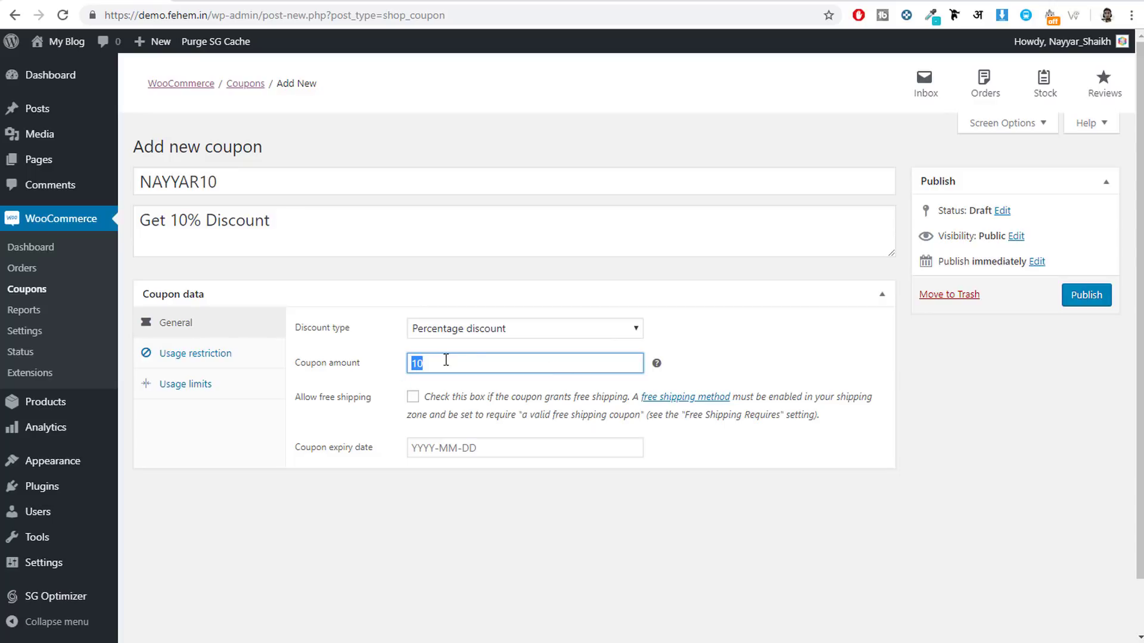
{"action": "left_click", "coordinate": [456, 328]}
{"action": "left_click", "coordinate": [760, 342]}
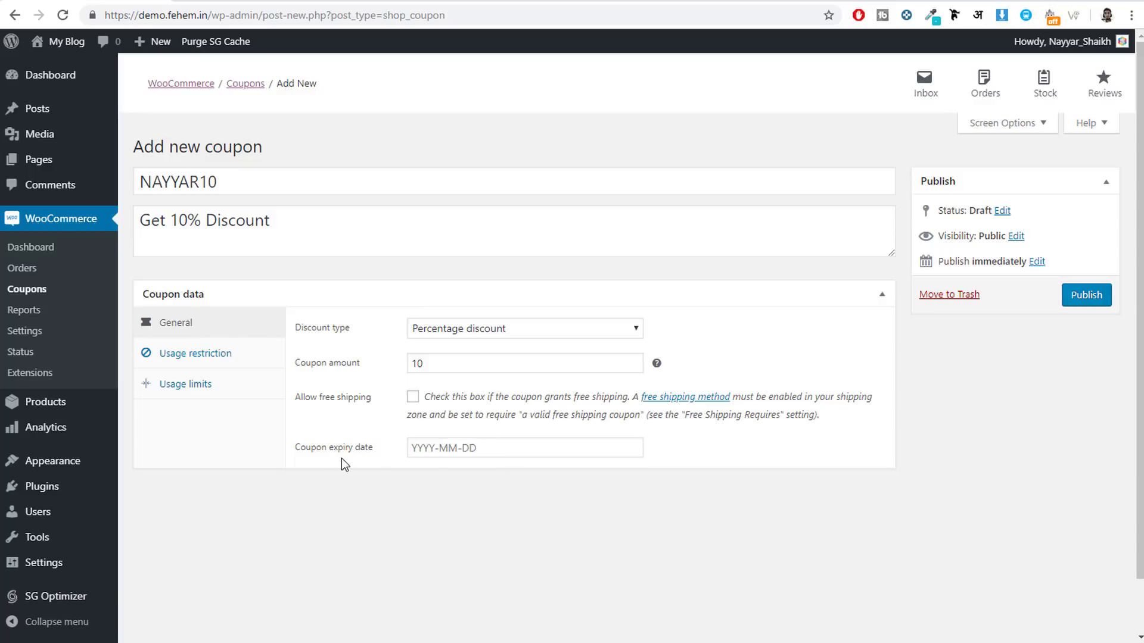
{"action": "left_click", "coordinate": [474, 448]}
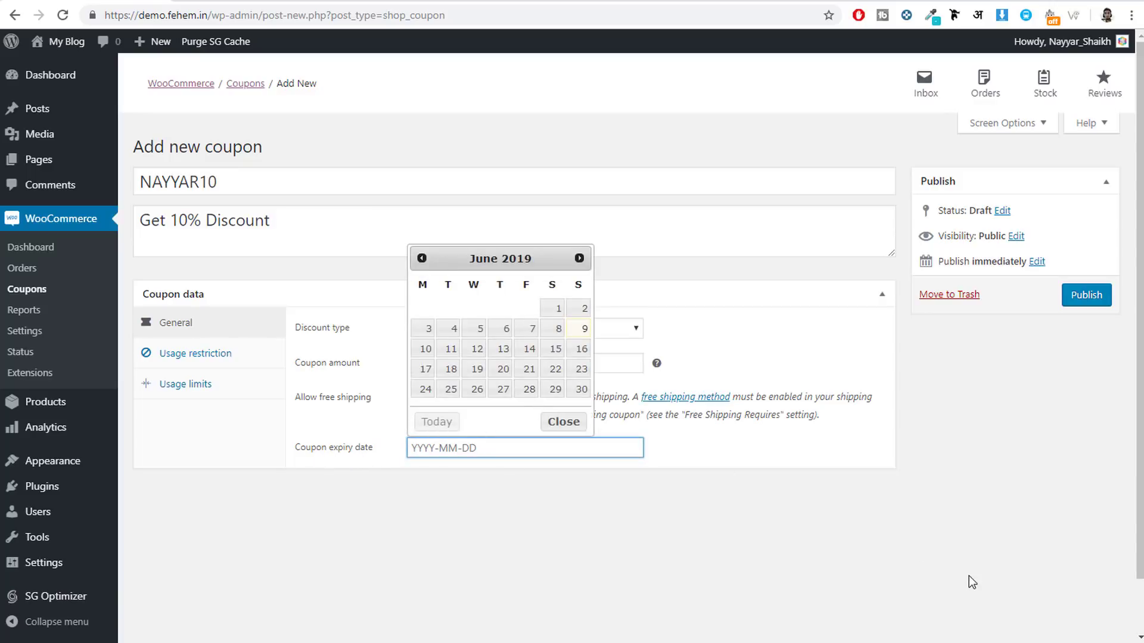
{"action": "left_click", "coordinate": [580, 390]}
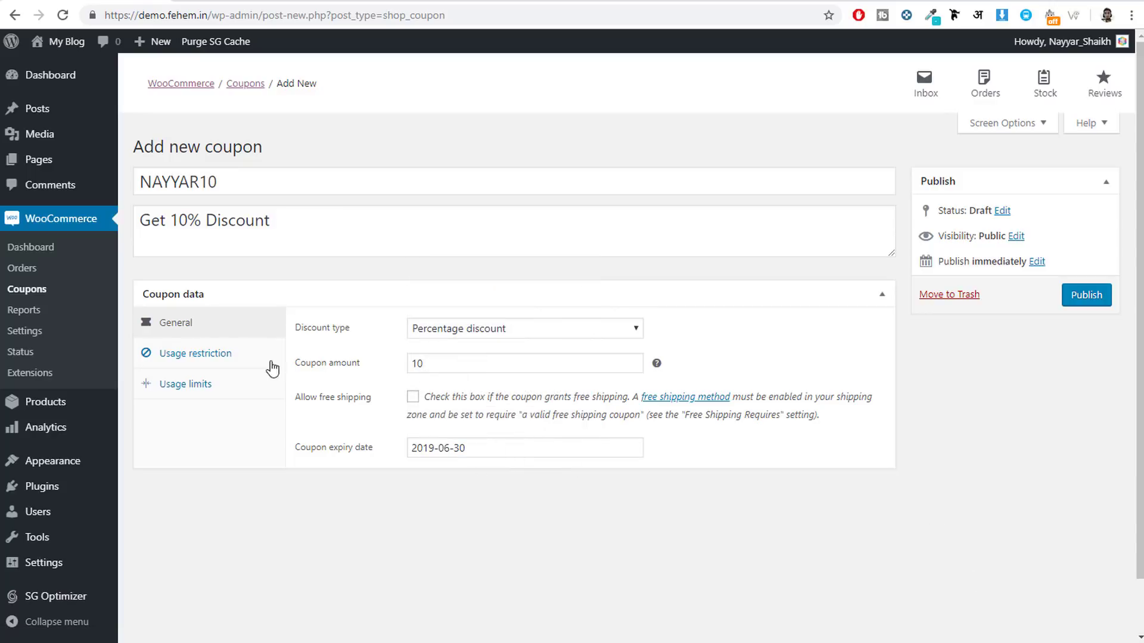
In the coupon's usage restrictions, set the minimum spend to 100 and the maximum spend to 1000
{"action": "left_click", "coordinate": [194, 355]}
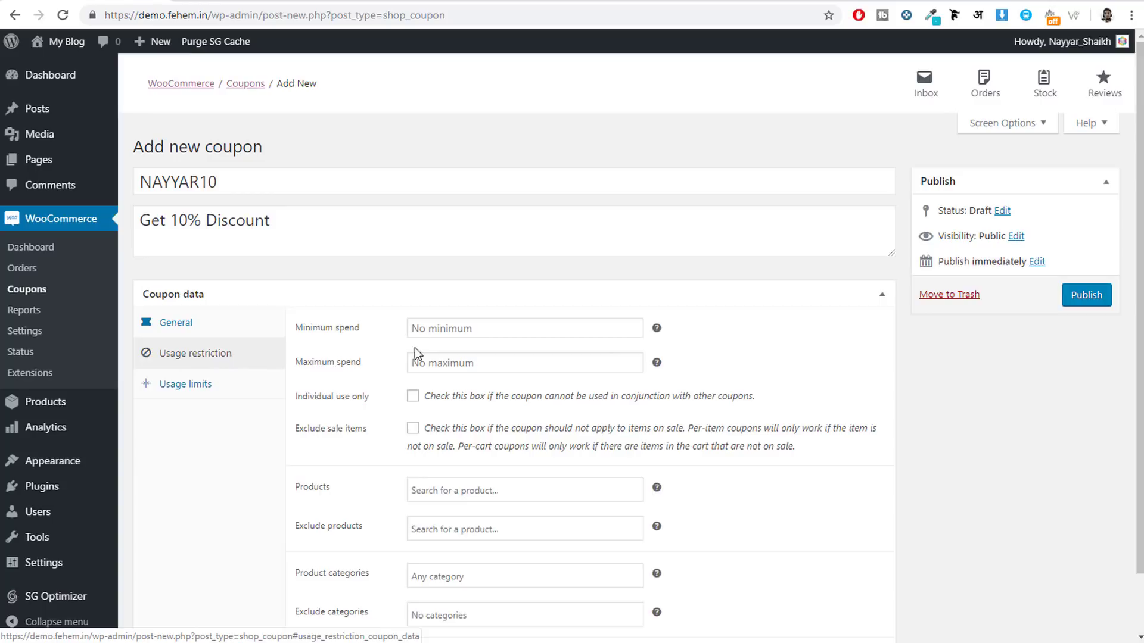
{"action": "left_click", "coordinate": [472, 327]}
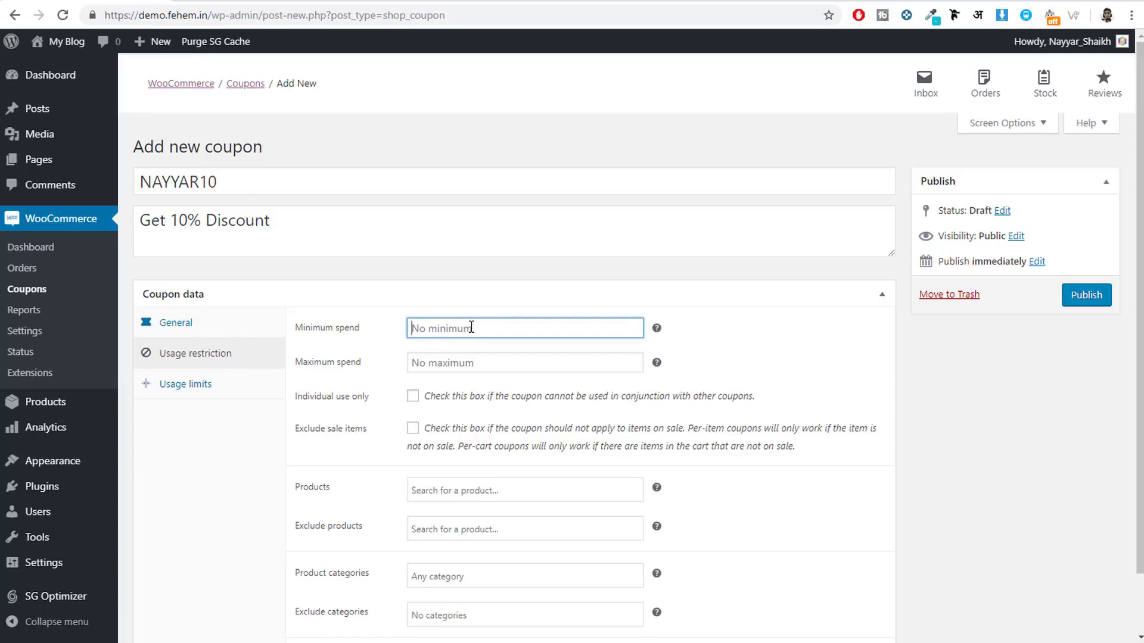
{"action": "type", "text": "100"}
{"action": "left_click", "coordinate": [462, 365]}
{"action": "type", "text": "1"}
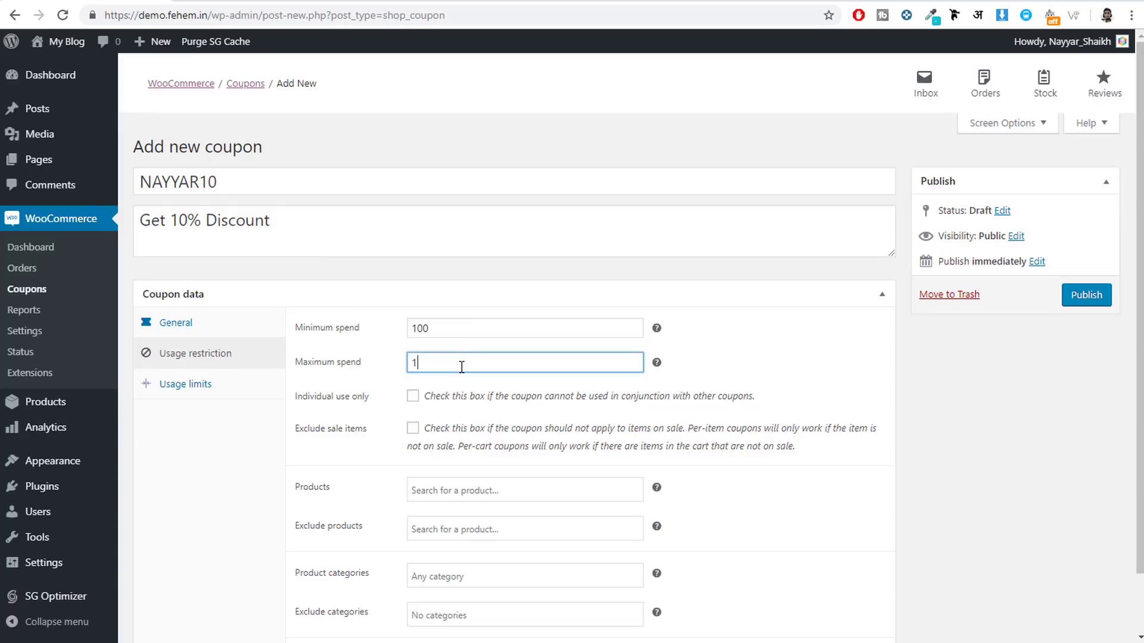
{"action": "type", "text": "000"}
Restrict the coupon to individual use only, leaving sale items and all product categories eligible
{"action": "left_click", "coordinate": [413, 396]}
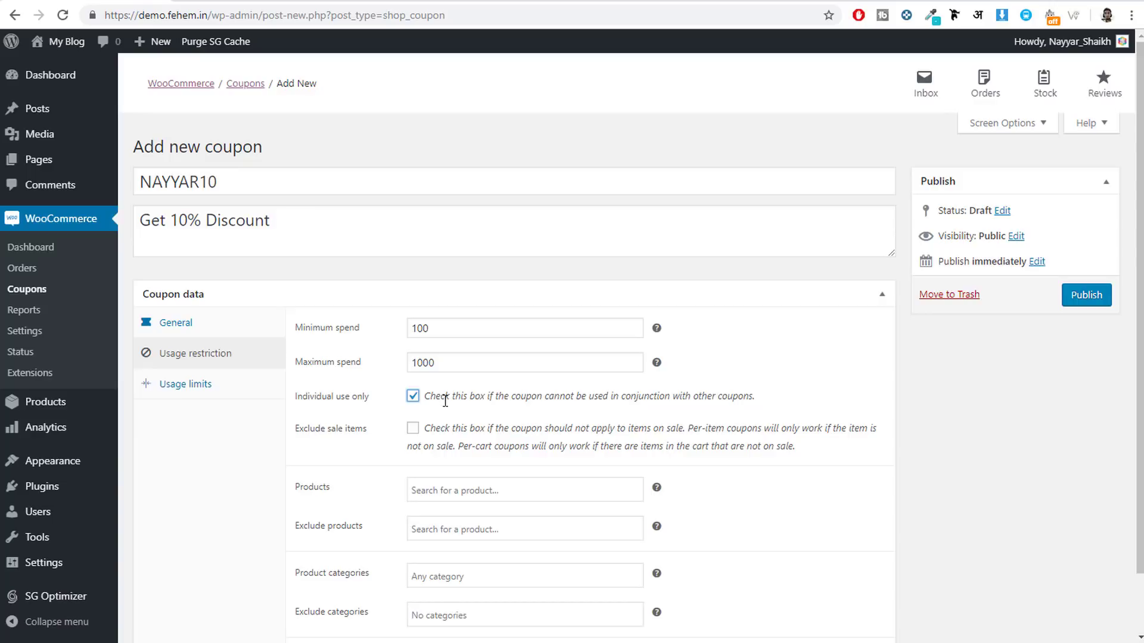
{"action": "left_click", "coordinate": [413, 430]}
{"action": "scroll", "coordinate": [739, 420], "scroll_direction": "down", "scroll_amount": 1}
{"action": "left_click", "coordinate": [412, 362]}
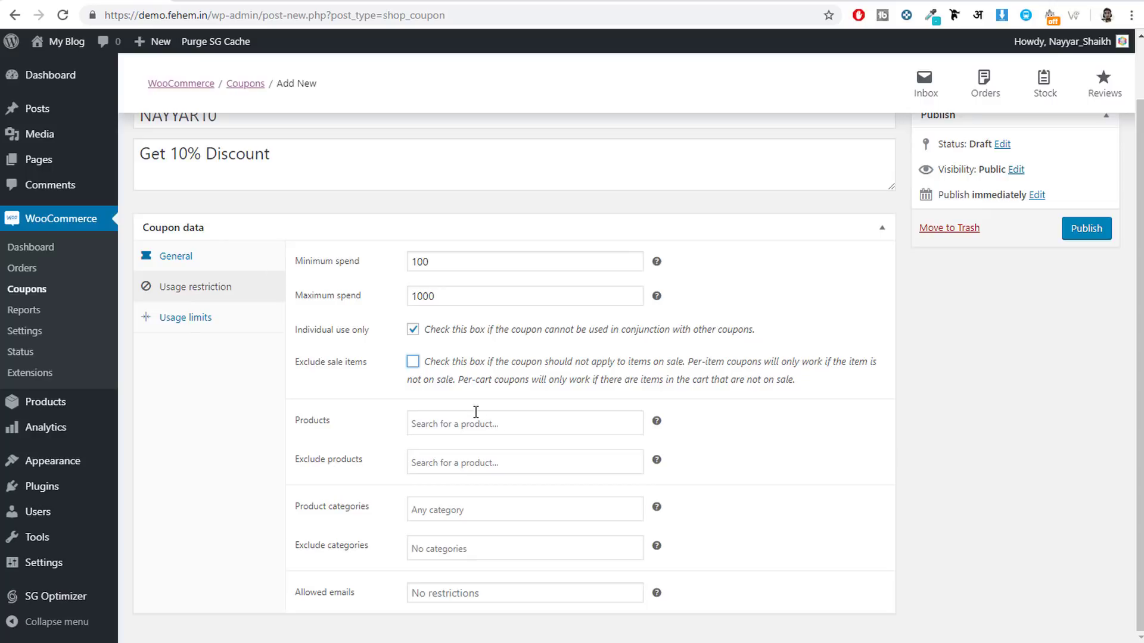
{"action": "left_click", "coordinate": [470, 513]}
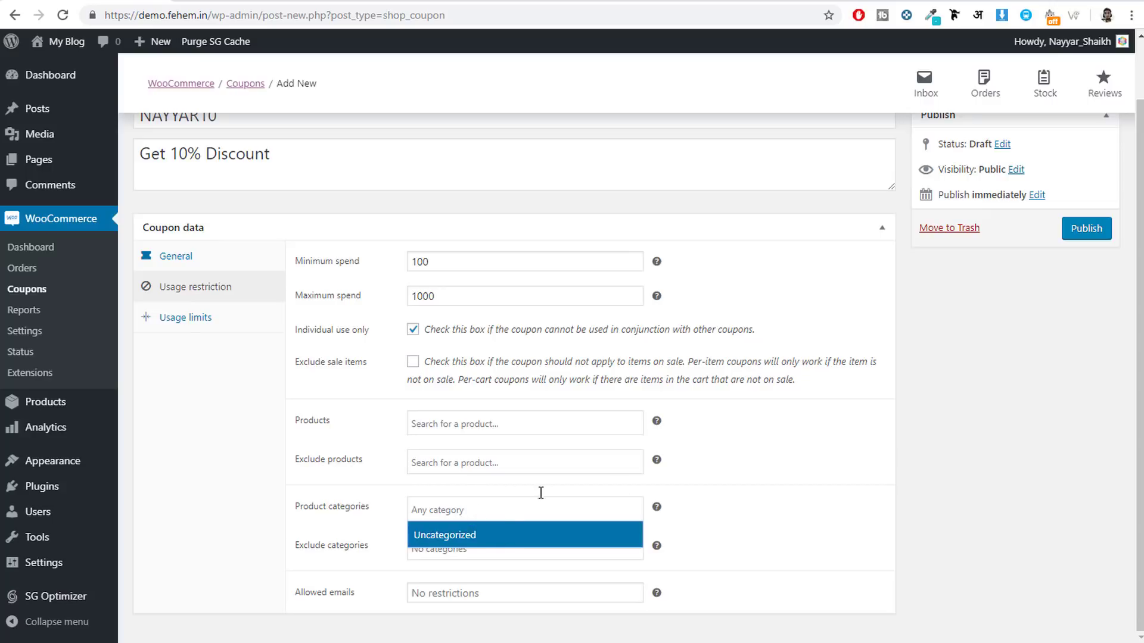
{"action": "left_click", "coordinate": [756, 506]}
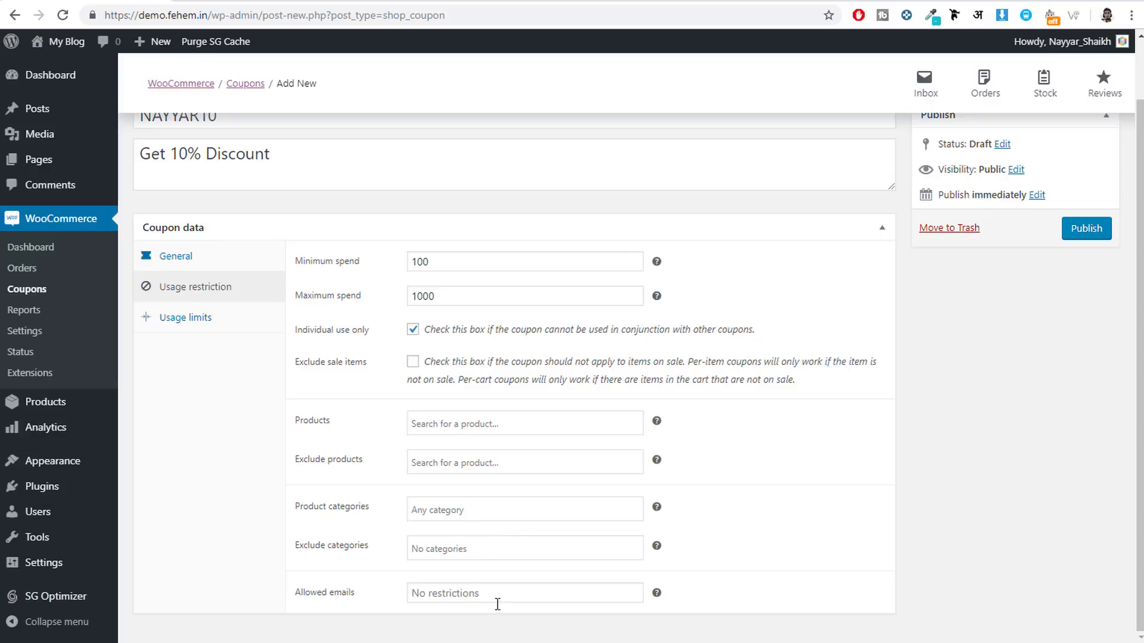
{"action": "scroll", "coordinate": [513, 581], "scroll_direction": "up", "scroll_amount": 1}
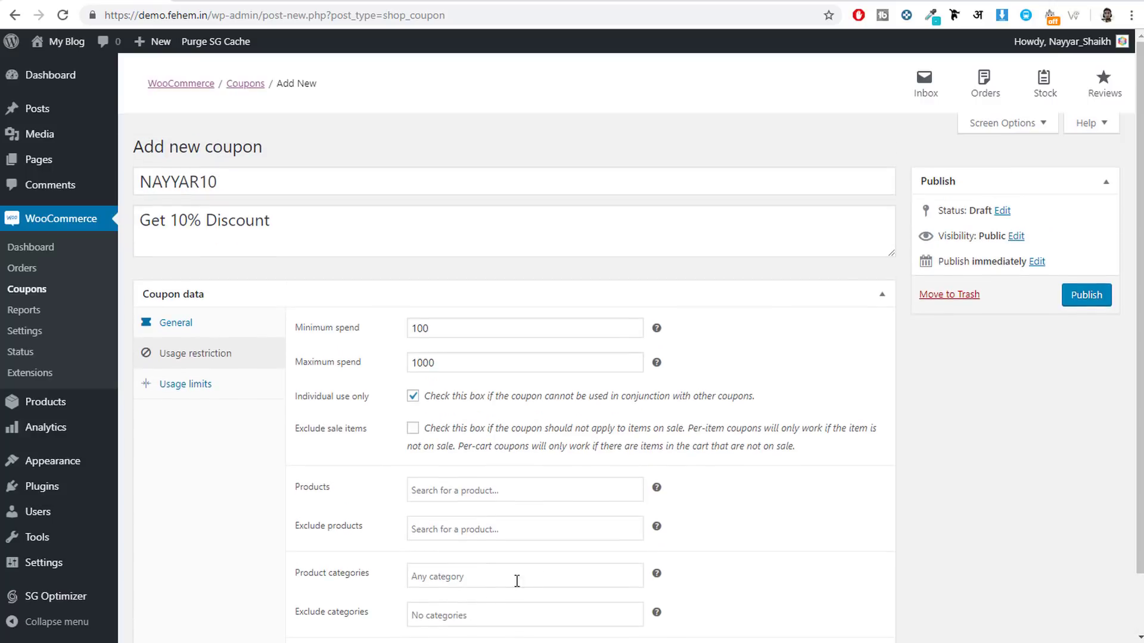
Limit the coupon to 10 uses in total and 1 use per user, and publish it
{"action": "left_click", "coordinate": [218, 386]}
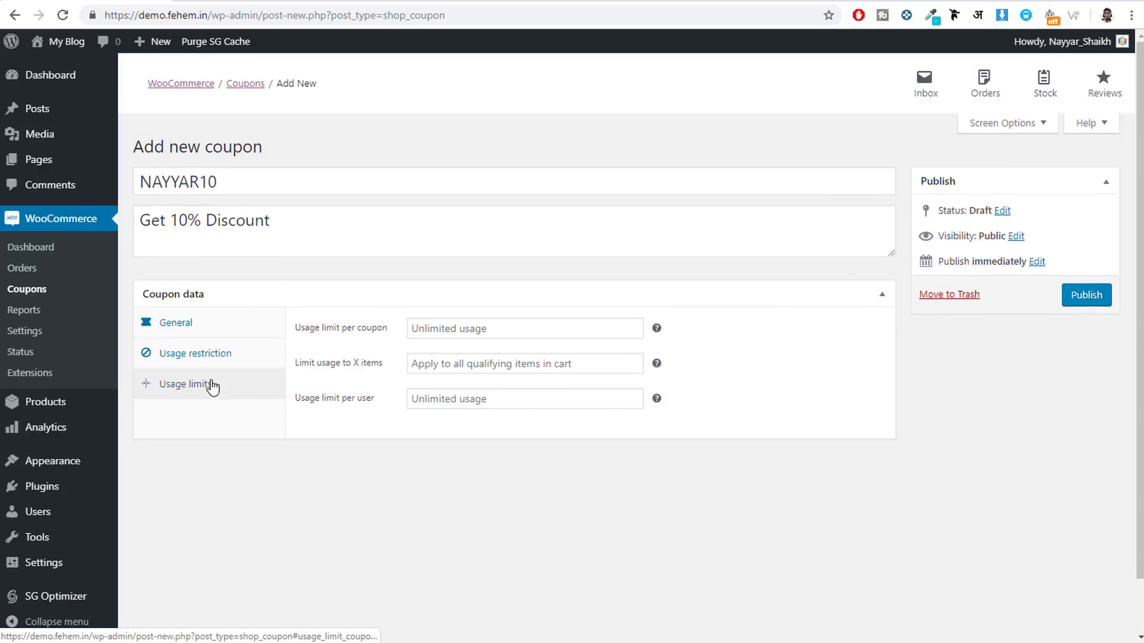
{"action": "left_click", "coordinate": [427, 333]}
{"action": "left_click", "coordinate": [784, 352]}
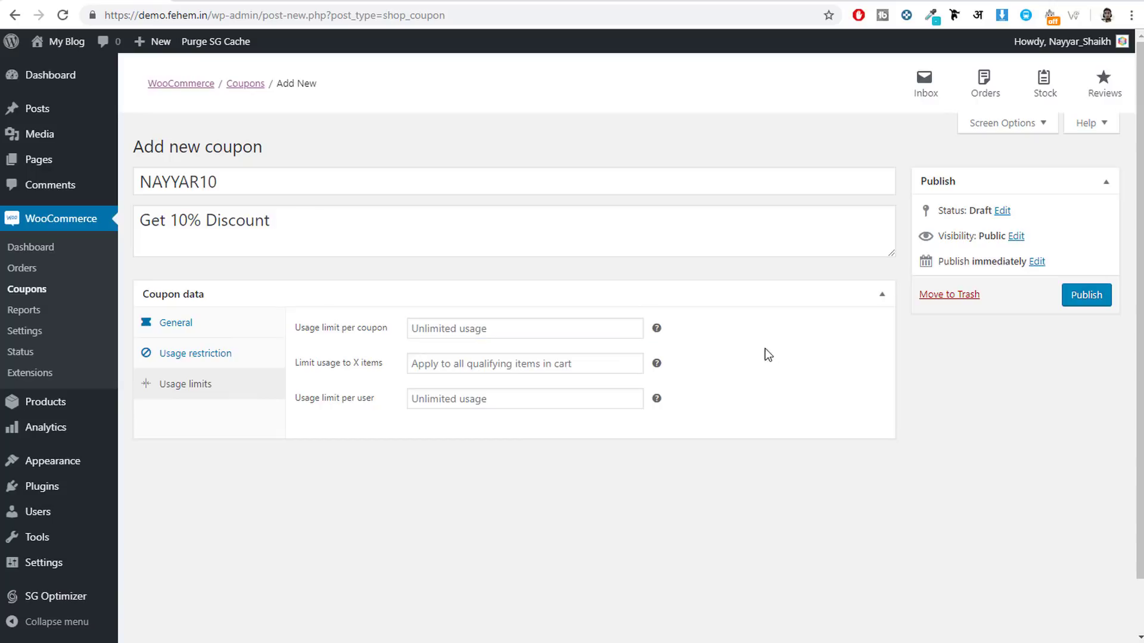
{"action": "left_click", "coordinate": [543, 324]}
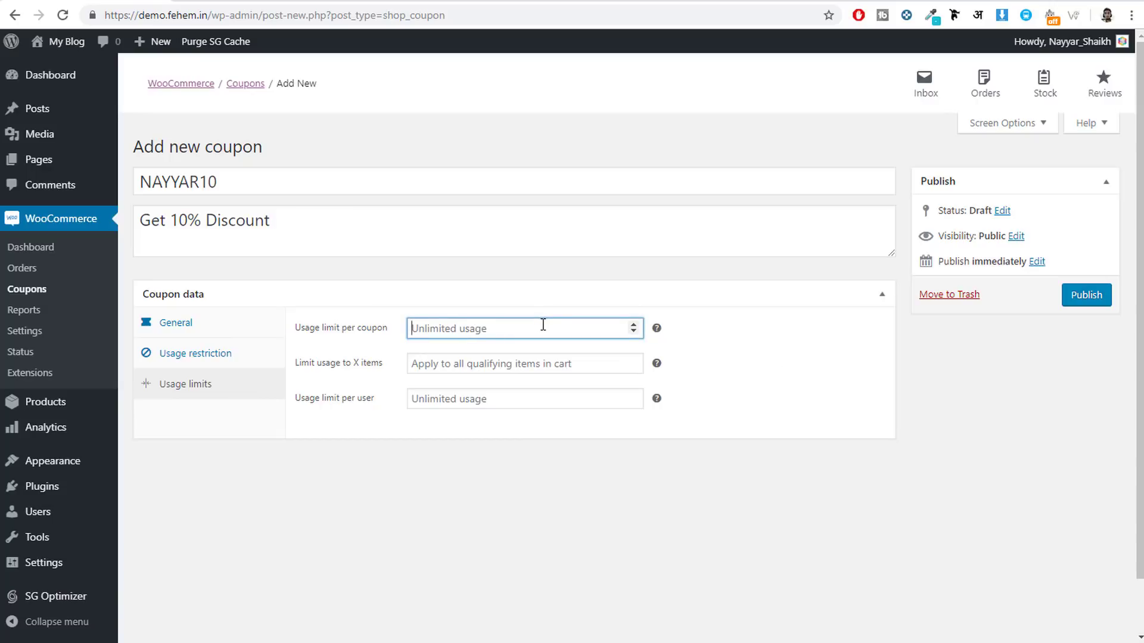
{"action": "type", "text": "10"}
{"action": "left_click", "coordinate": [329, 374]}
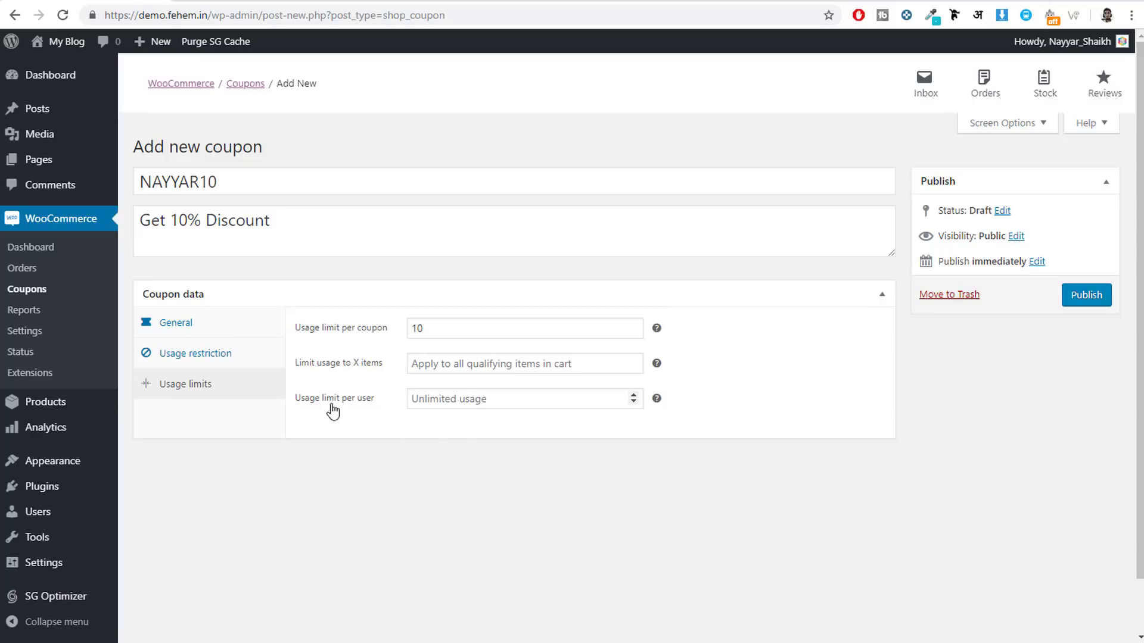
{"action": "left_click", "coordinate": [437, 400]}
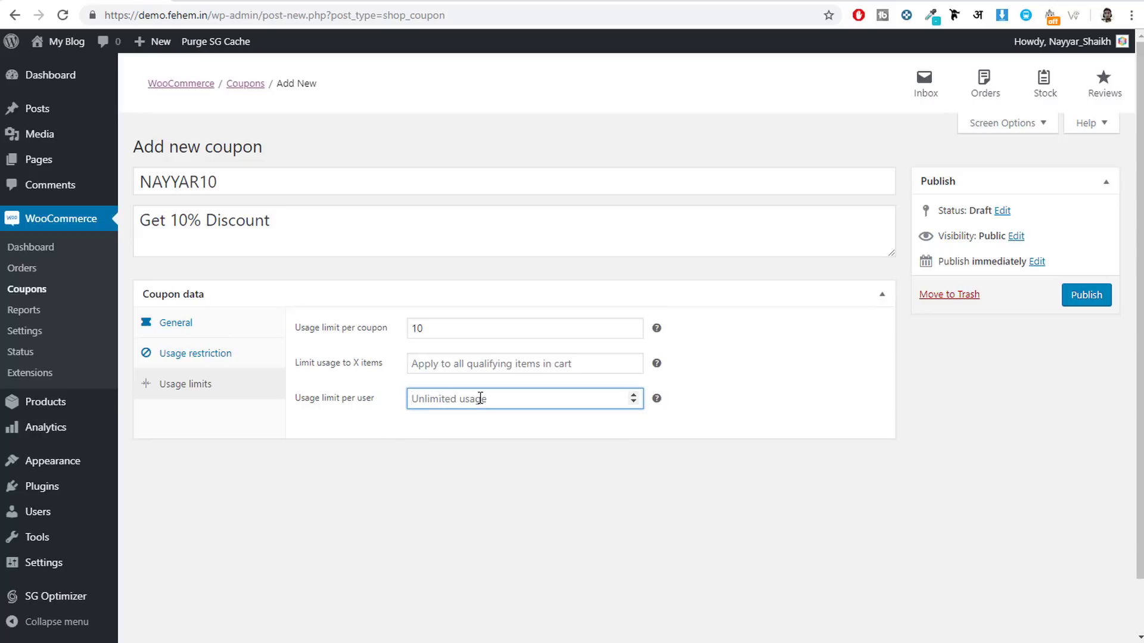
{"action": "type", "text": "1"}
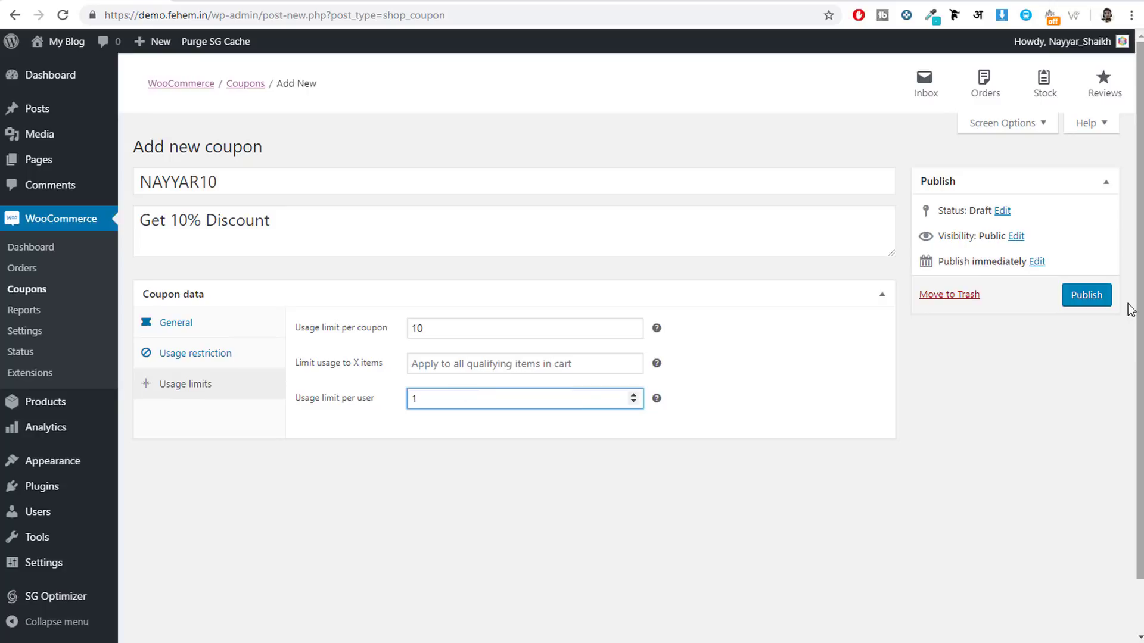
{"action": "left_click", "coordinate": [1104, 305]}
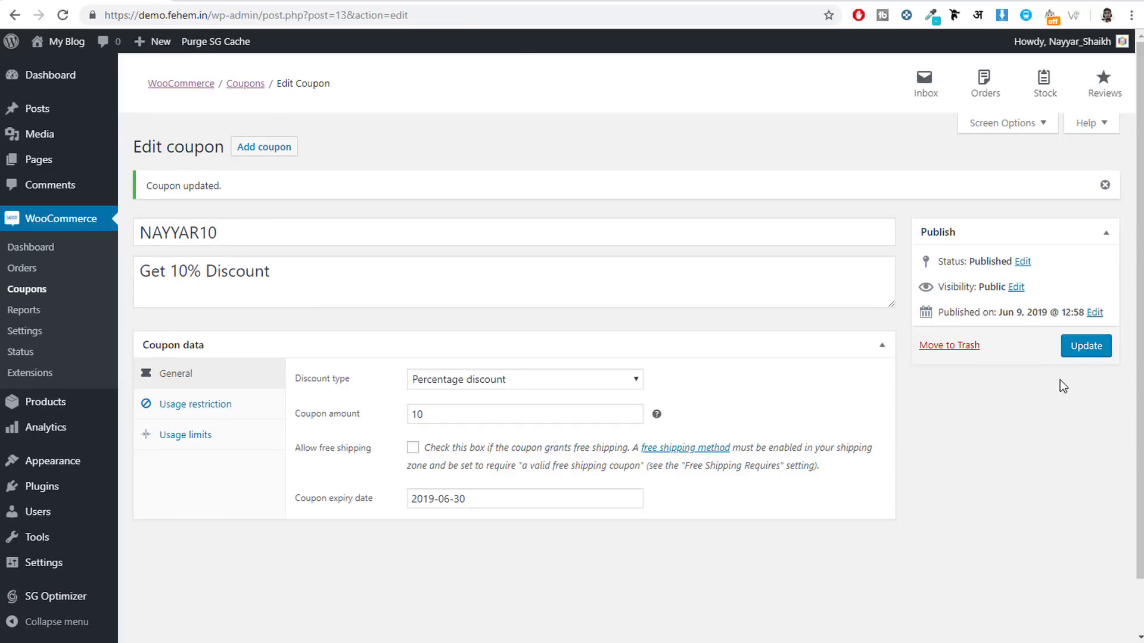
Add a new WooCommerce product and name it "Simple T-Shirt"
{"action": "mouse_move", "coordinate": [46, 408]}
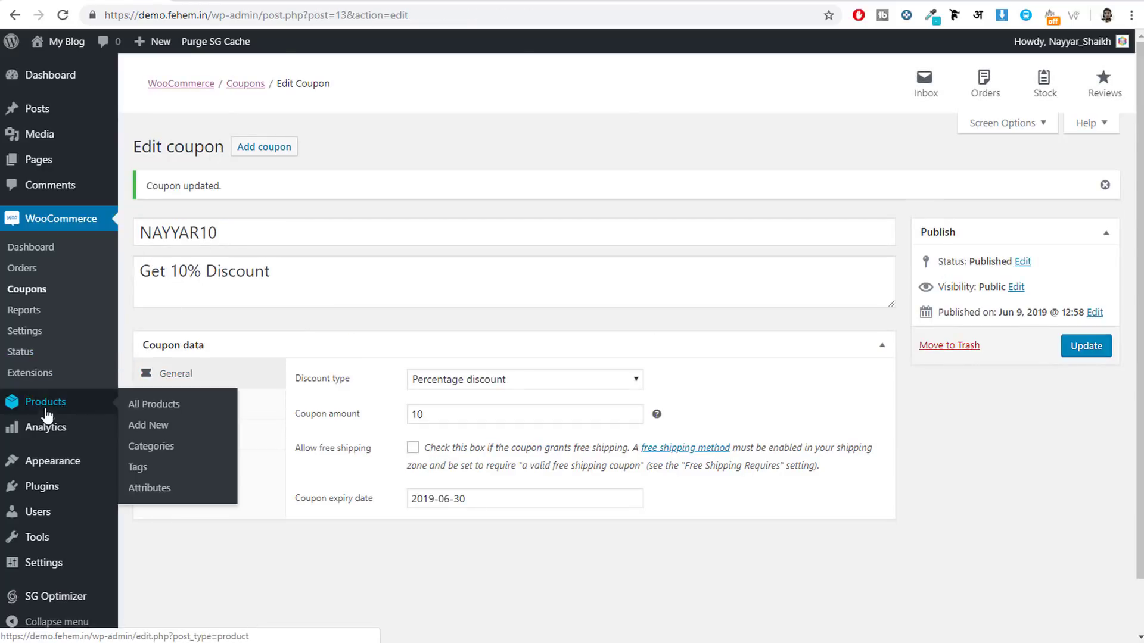
{"action": "left_click", "coordinate": [169, 426]}
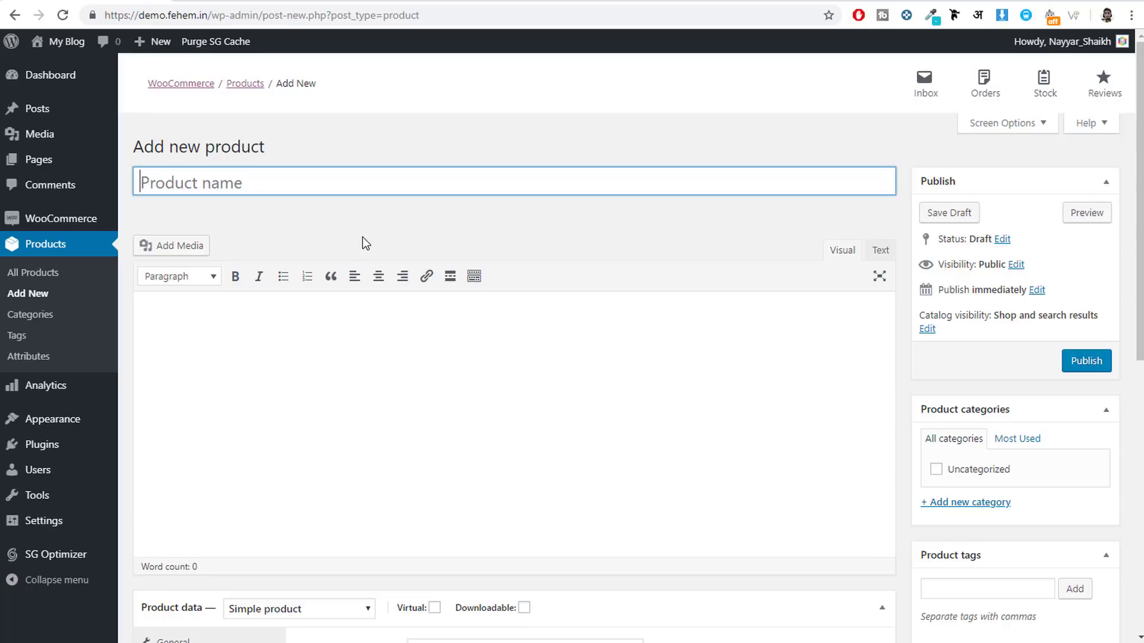
{"action": "type", "text": "Simpl"}
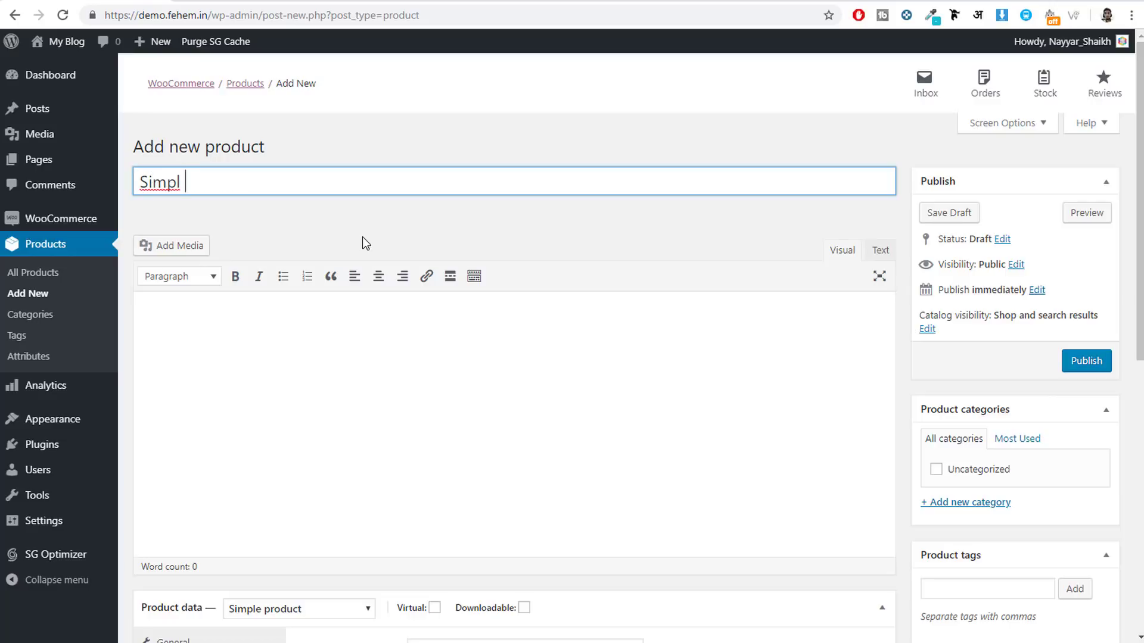
{"action": "key", "text": "BackSpace"}
{"action": "type", "text": "e S"}
{"action": "key", "text": "BackSpace"}
{"action": "type", "text": "T-Shirt"}
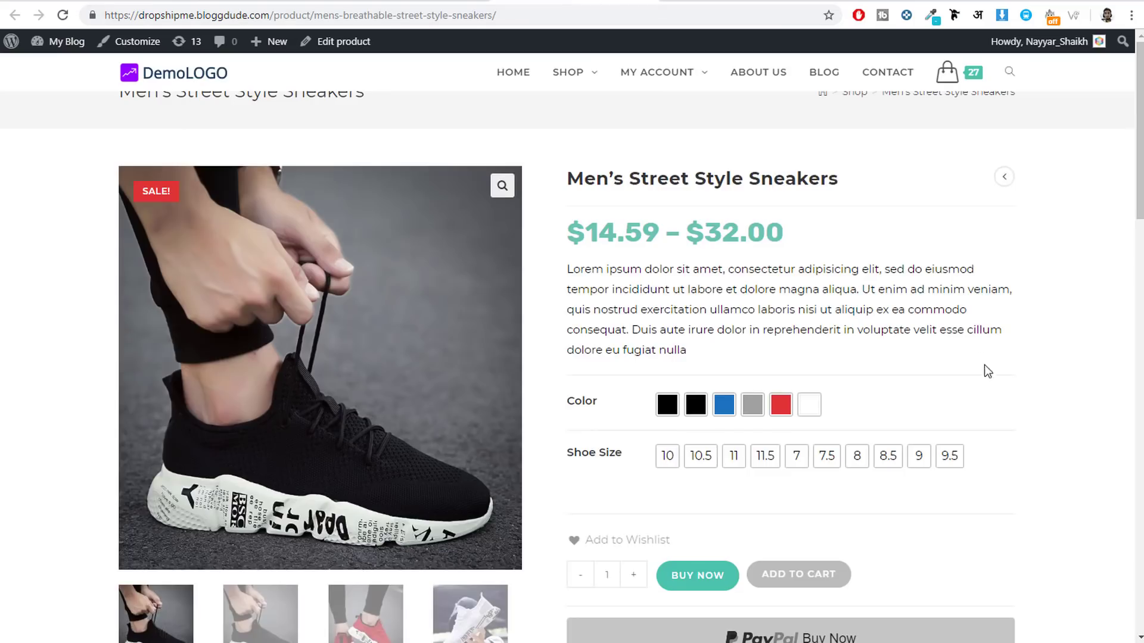
Look over the Men's Street Style Sneakers page on the demo store and preview the Blue variation in shoe size 10.5
{"action": "scroll", "coordinate": [983, 387], "scroll_direction": "down", "scroll_amount": 15}
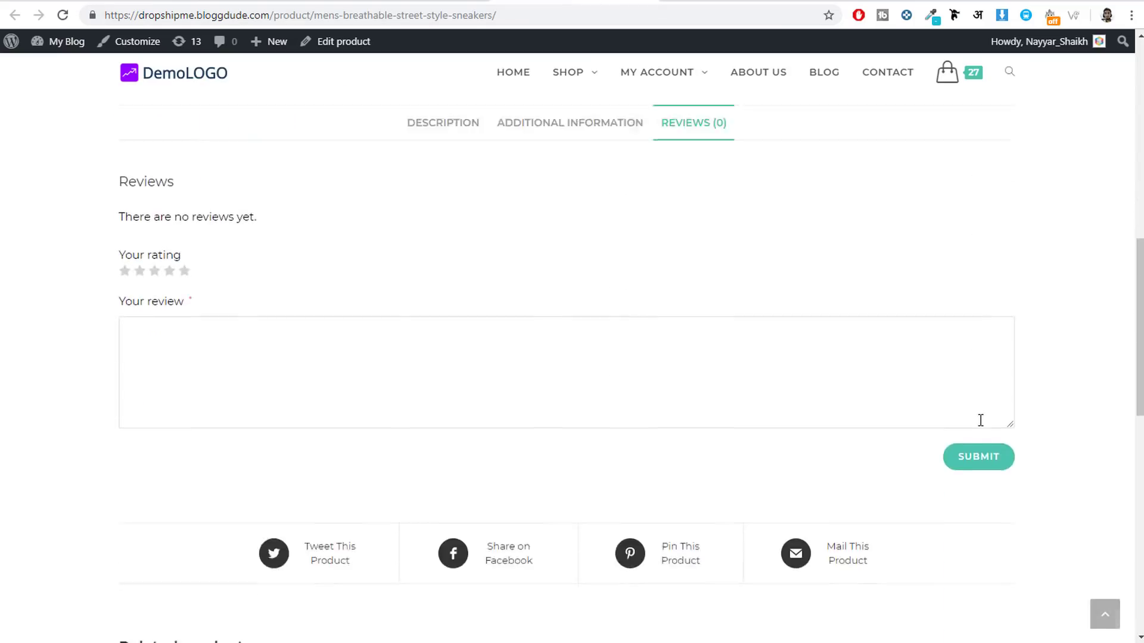
{"action": "scroll", "coordinate": [974, 446], "scroll_direction": "up", "scroll_amount": 13}
{"action": "scroll", "coordinate": [974, 445], "scroll_direction": "down", "scroll_amount": 1}
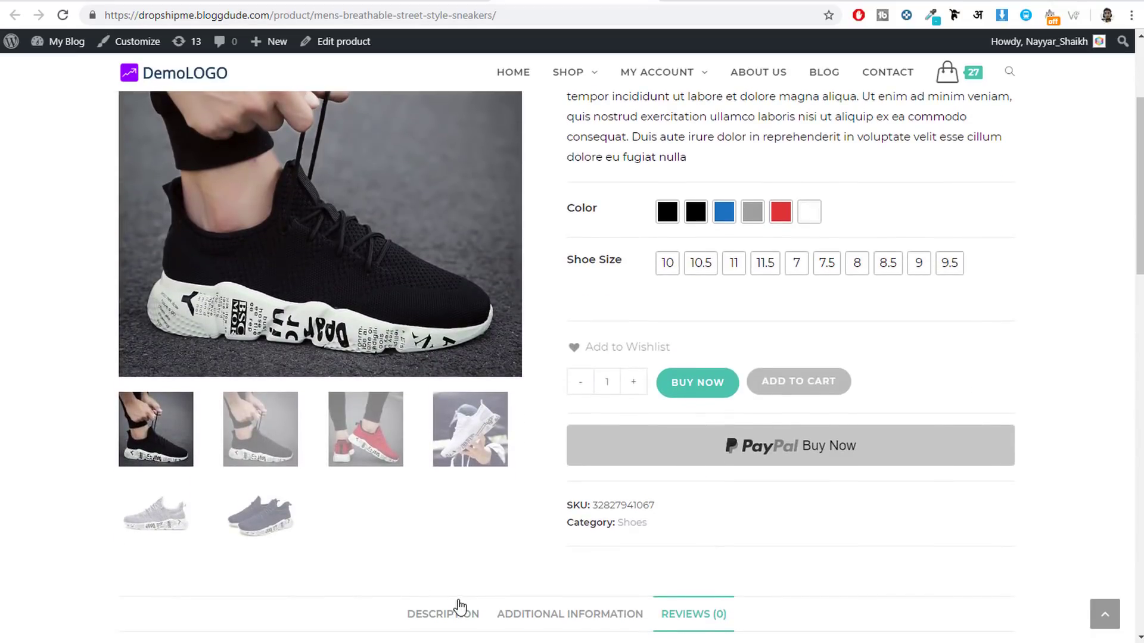
{"action": "scroll", "coordinate": [871, 419], "scroll_direction": "up", "scroll_amount": 3}
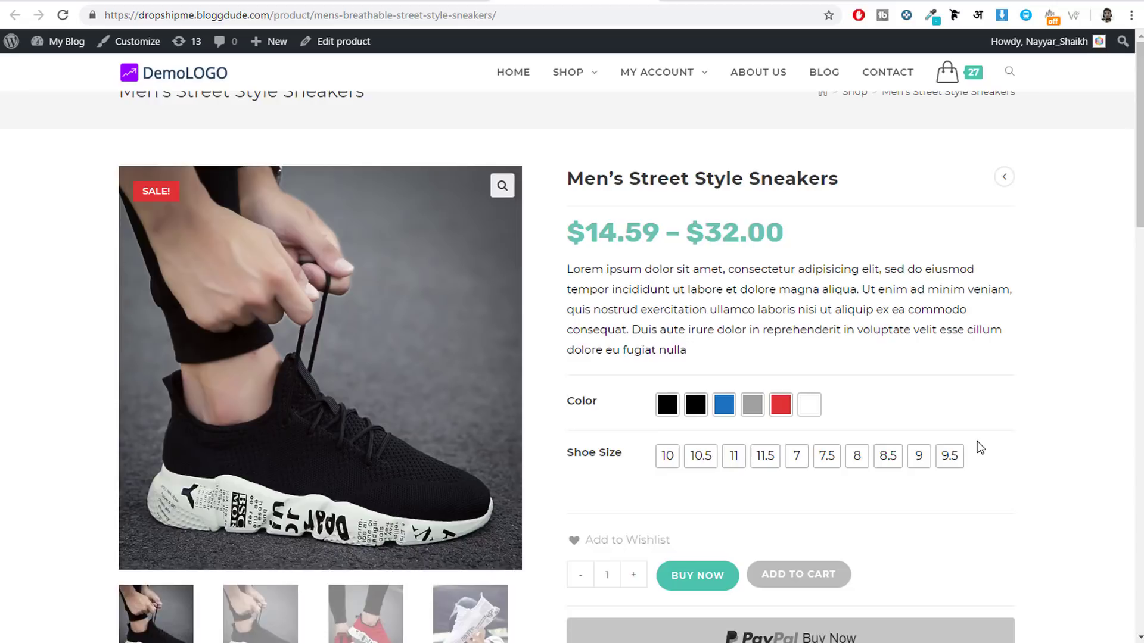
{"action": "left_click", "coordinate": [695, 404]}
{"action": "left_click", "coordinate": [728, 408]}
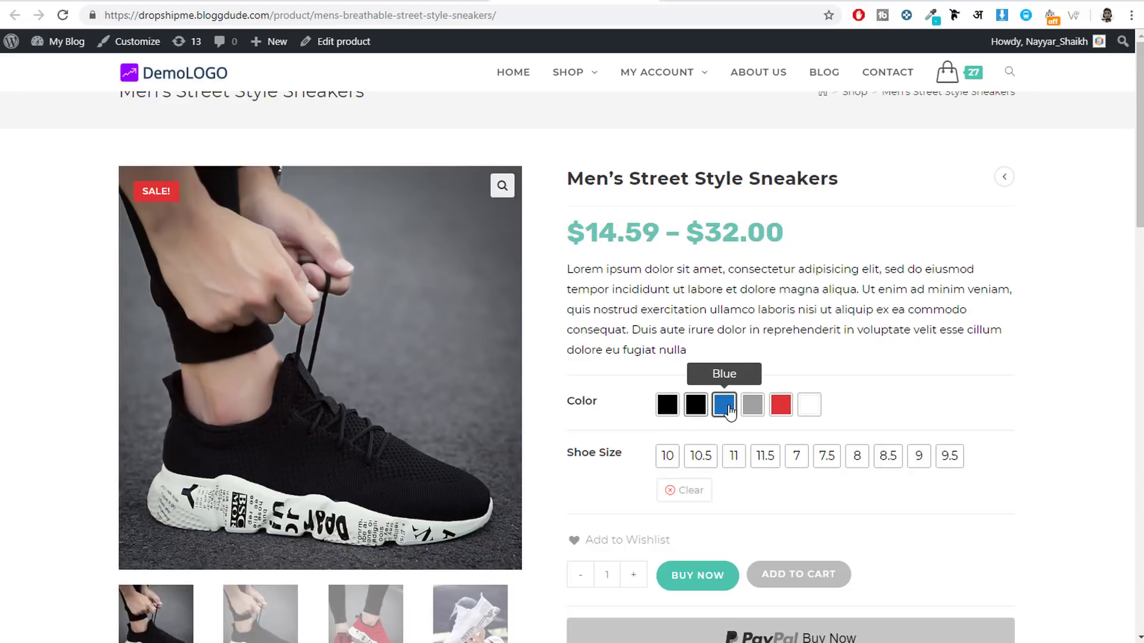
{"action": "left_click", "coordinate": [714, 460]}
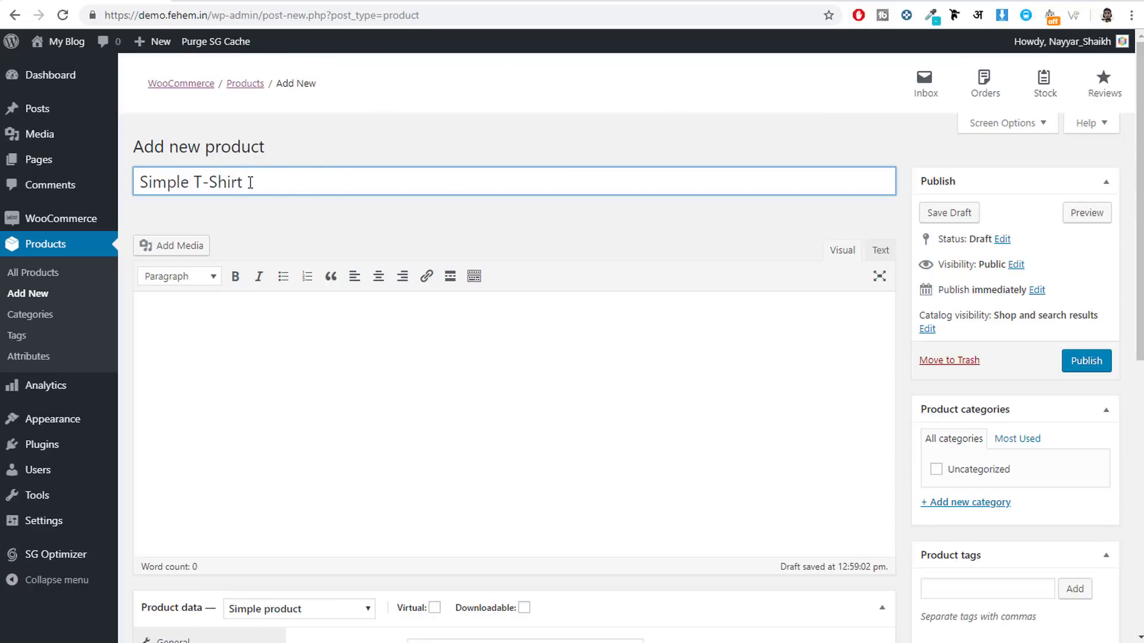
Compare the new product's title in the editor with the title on the sample sneakers page
{"action": "left_click_drag", "start_coordinate": [245, 182], "coordinate": [140, 182]}
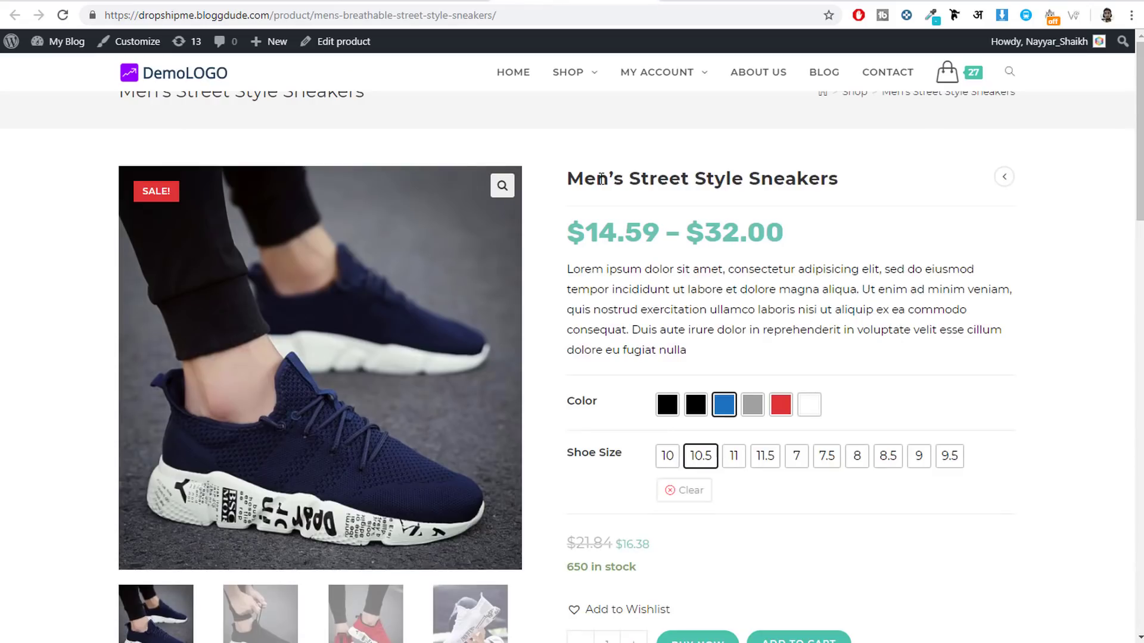
{"action": "left_click_drag", "start_coordinate": [569, 177], "coordinate": [852, 181]}
{"action": "left_click", "coordinate": [852, 182]}
Copy the Lorem ipsum short description from the sample sneakers page and paste it into the new product's short description
{"action": "left_click_drag", "start_coordinate": [564, 270], "coordinate": [654, 310]}
{"action": "triple_click", "coordinate": [656, 310]}
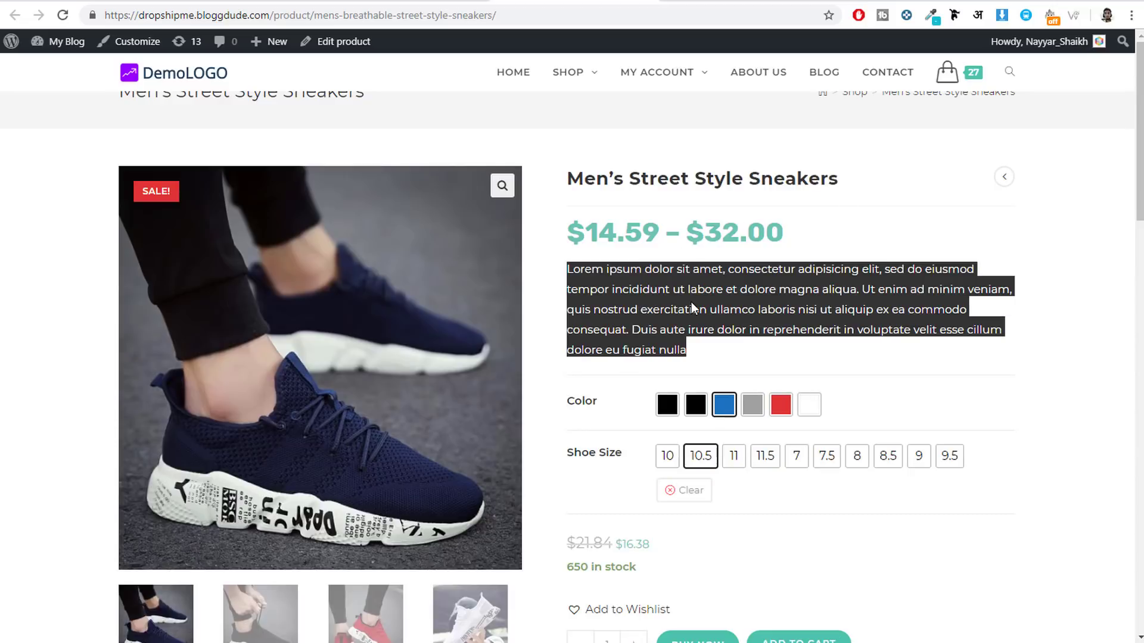
{"action": "right_click", "coordinate": [691, 302]}
{"action": "left_click", "coordinate": [724, 308]}
{"action": "left_click", "coordinate": [104, 3]}
{"action": "scroll", "coordinate": [656, 317], "scroll_direction": "down", "scroll_amount": 6}
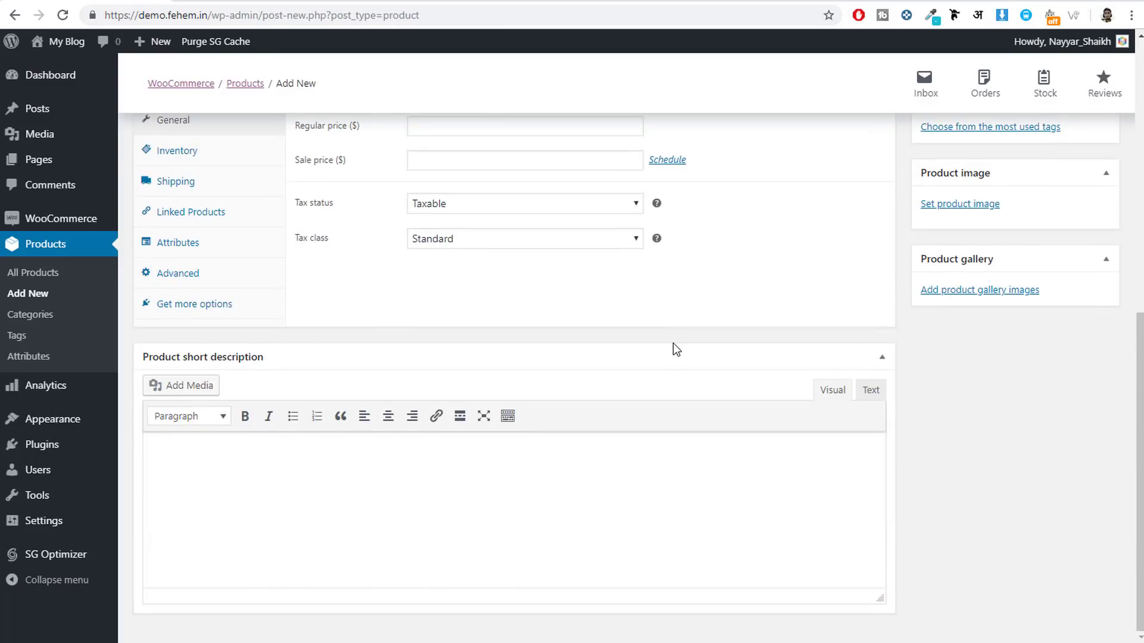
{"action": "left_click", "coordinate": [273, 516]}
{"action": "key", "text": "ctrl+v"}
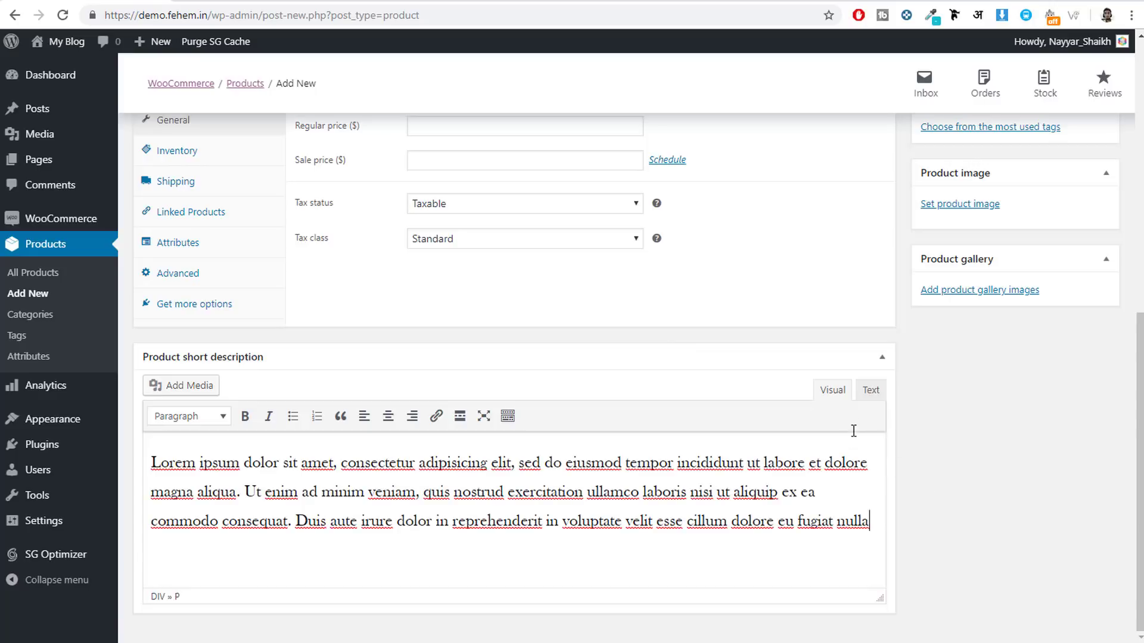
Replace the short description with an unformatted paste of the same text in Text mode, and return to Visual mode
{"action": "triple_click", "coordinate": [870, 391]}
{"action": "key", "text": "ctrl+a"}
{"action": "key", "text": "ctrl+v"}
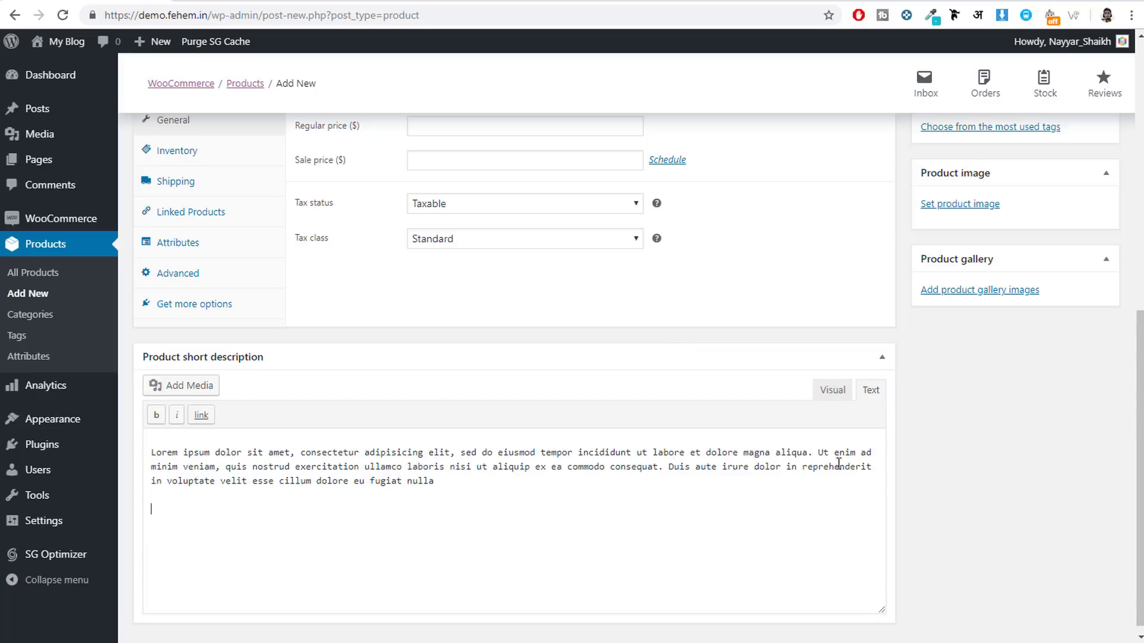
{"action": "left_click", "coordinate": [845, 396]}
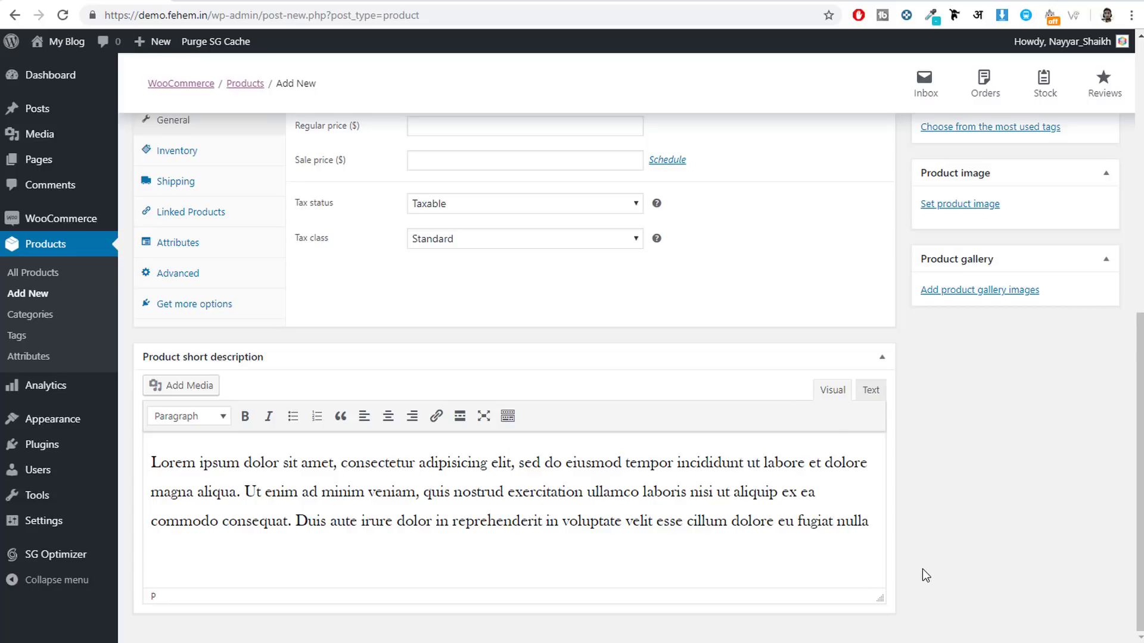
Place the cursor in the product's empty main description and switch back to the sample sneakers page
{"action": "scroll", "coordinate": [922, 570], "scroll_direction": "up", "scroll_amount": 9}
{"action": "left_click", "coordinate": [216, 353]}
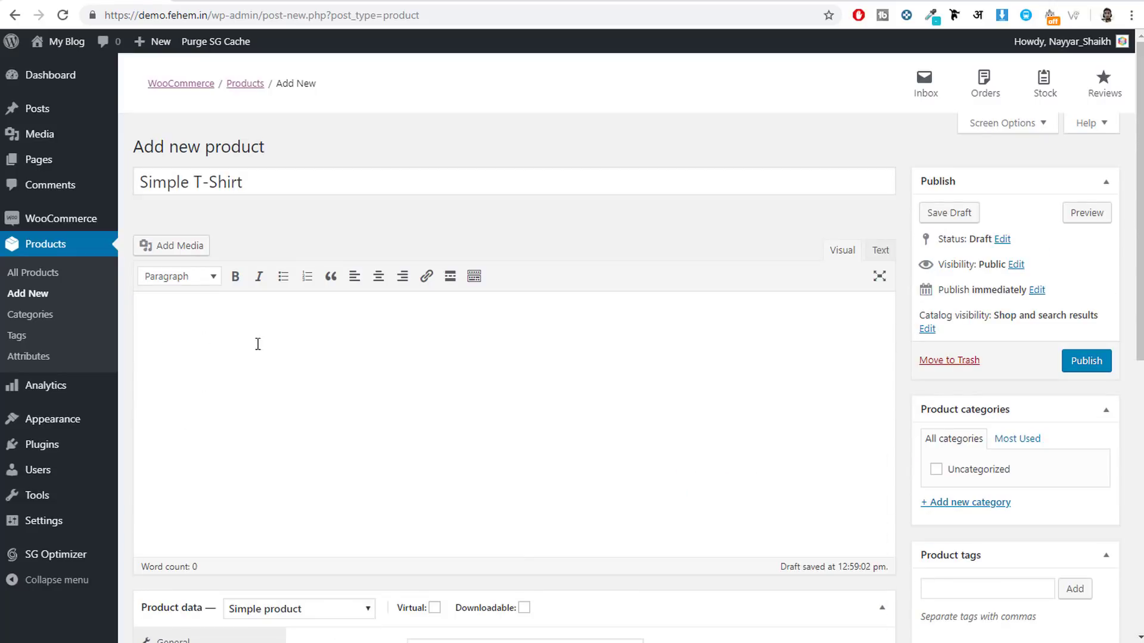
{"action": "left_click", "coordinate": [738, 2]}
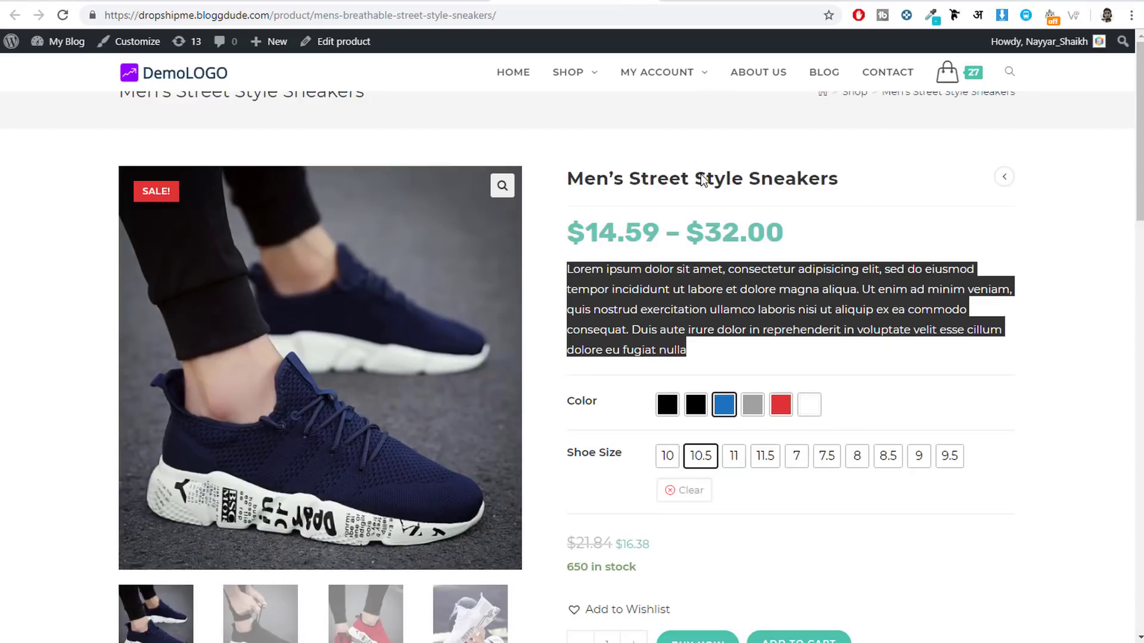
Copy the details from Item Type through Size Info on the sneakers page into the Simple T-Shirt's main description
{"action": "scroll", "coordinate": [789, 370], "scroll_direction": "down", "scroll_amount": 15}
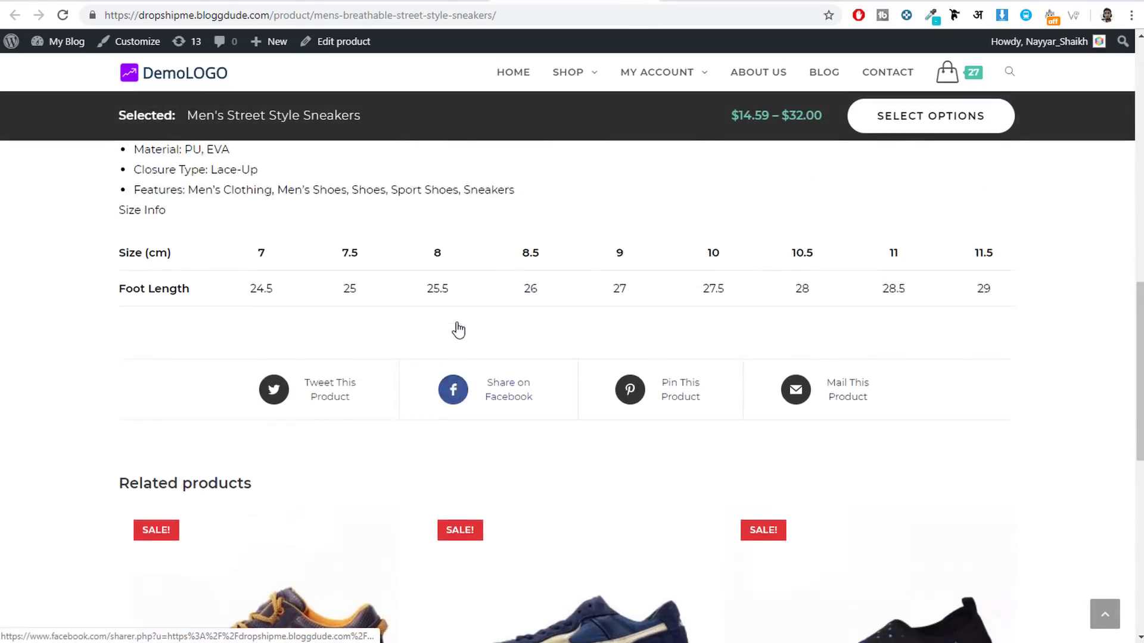
{"action": "scroll", "coordinate": [458, 330], "scroll_direction": "up", "scroll_amount": 3}
{"action": "left_click_drag", "start_coordinate": [130, 334], "coordinate": [212, 405]}
{"action": "left_click", "coordinate": [139, 1]}
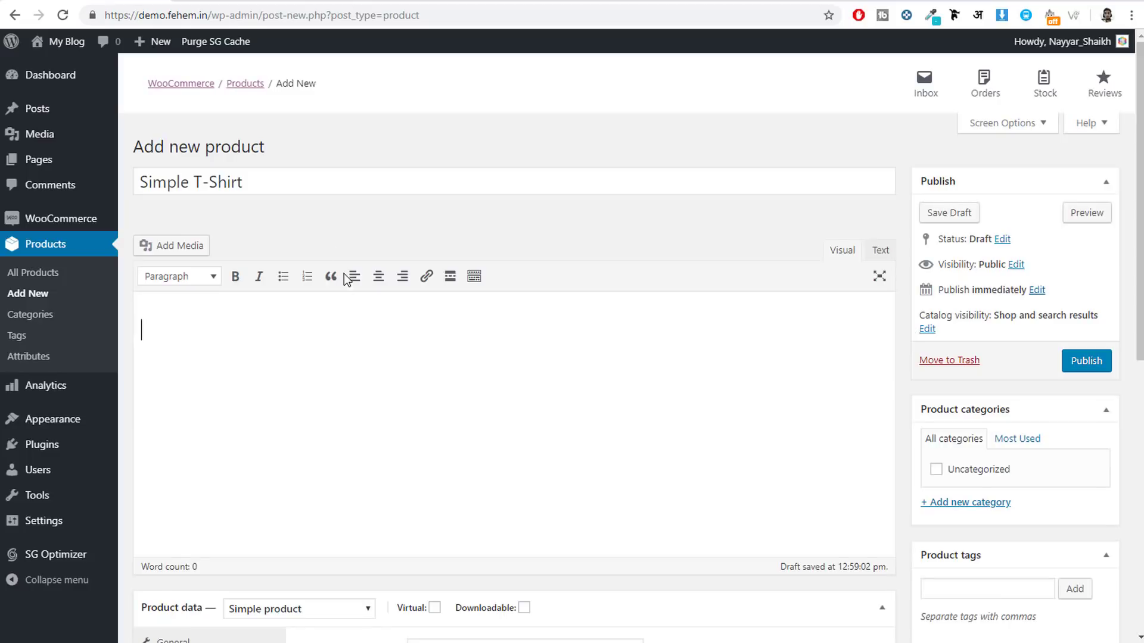
{"action": "key", "text": "ctrl+v"}
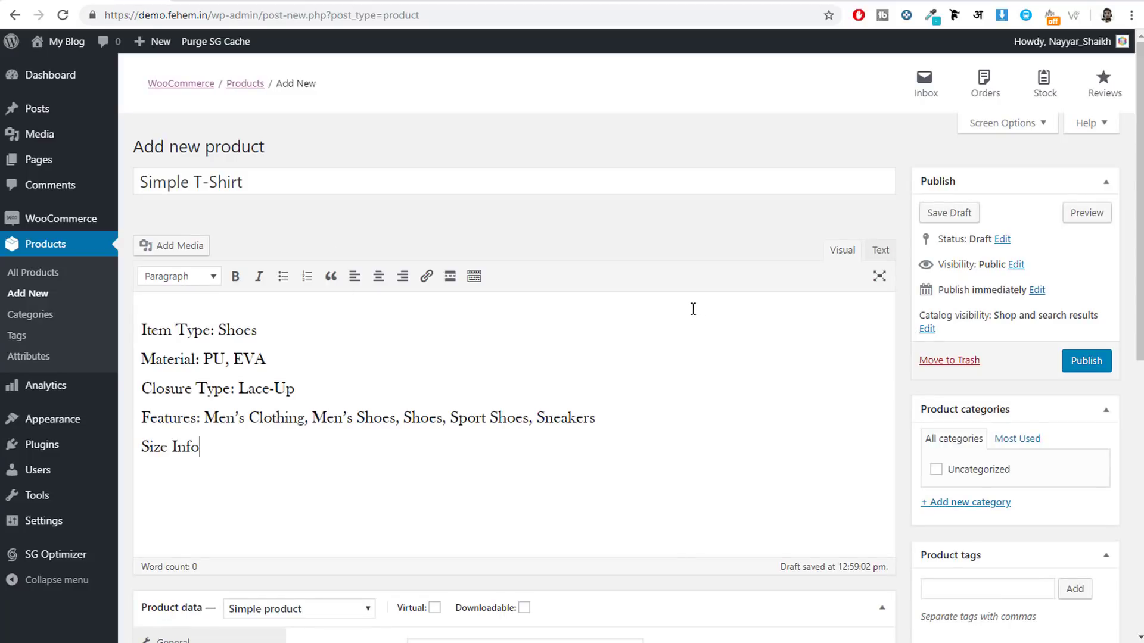
{"action": "left_click", "coordinate": [874, 252]}
{"action": "left_click", "coordinate": [843, 251]}
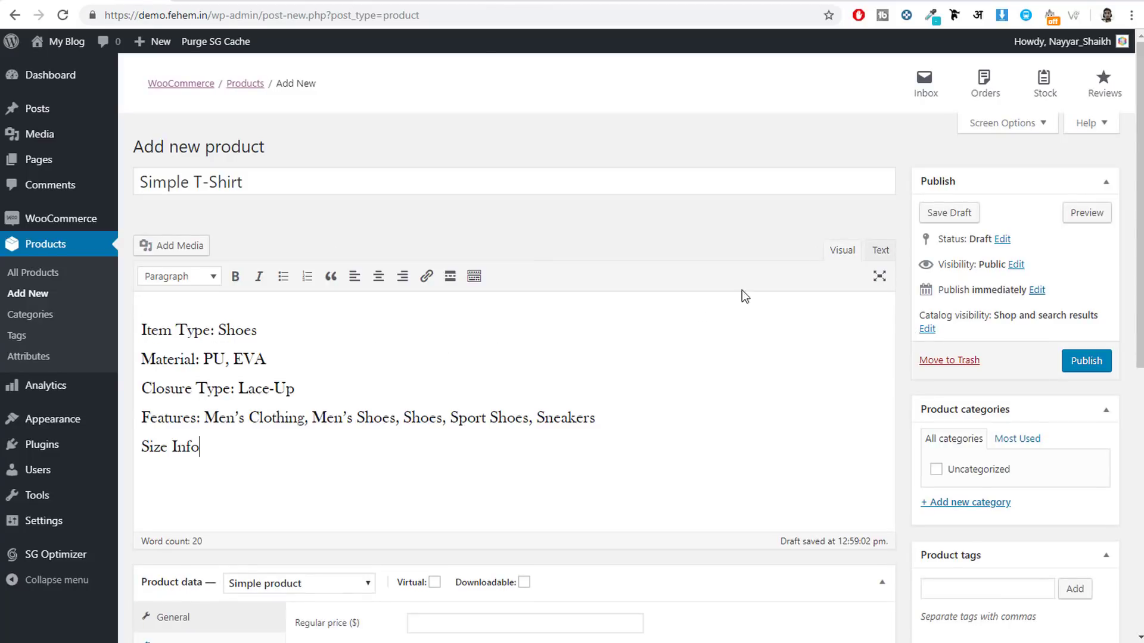
Choose Simple product as the product type in the product data
{"action": "scroll", "coordinate": [416, 429], "scroll_direction": "down", "scroll_amount": 8}
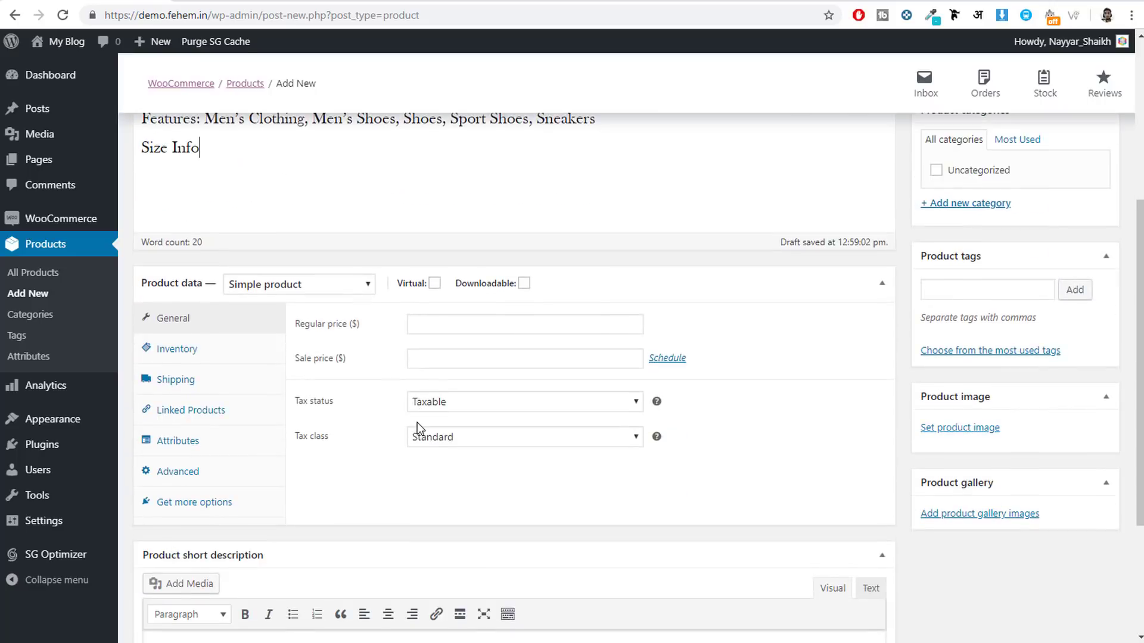
{"action": "scroll", "coordinate": [426, 441], "scroll_direction": "up", "scroll_amount": 8}
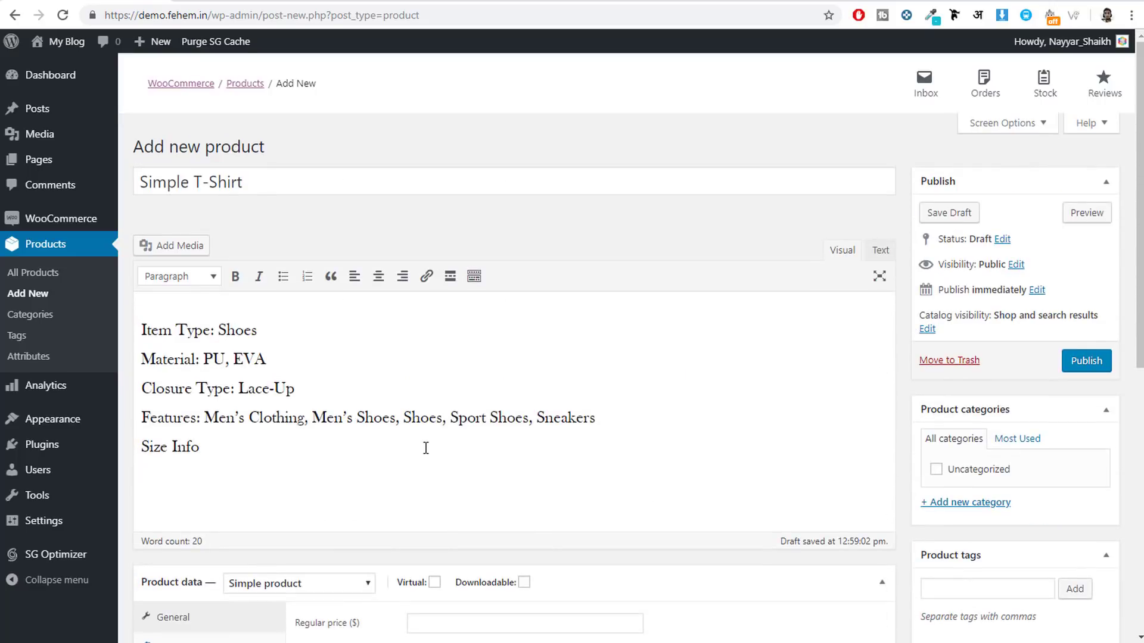
{"action": "scroll", "coordinate": [423, 451], "scroll_direction": "down", "scroll_amount": 4}
{"action": "scroll", "coordinate": [438, 439], "scroll_direction": "down", "scroll_amount": 3}
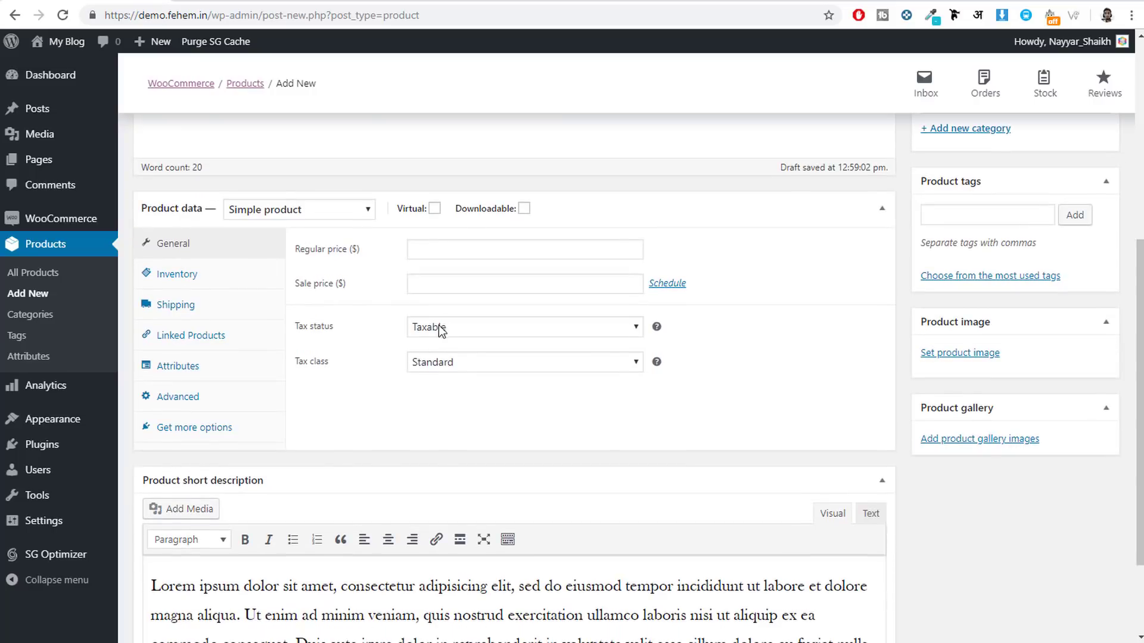
{"action": "left_click", "coordinate": [294, 211]}
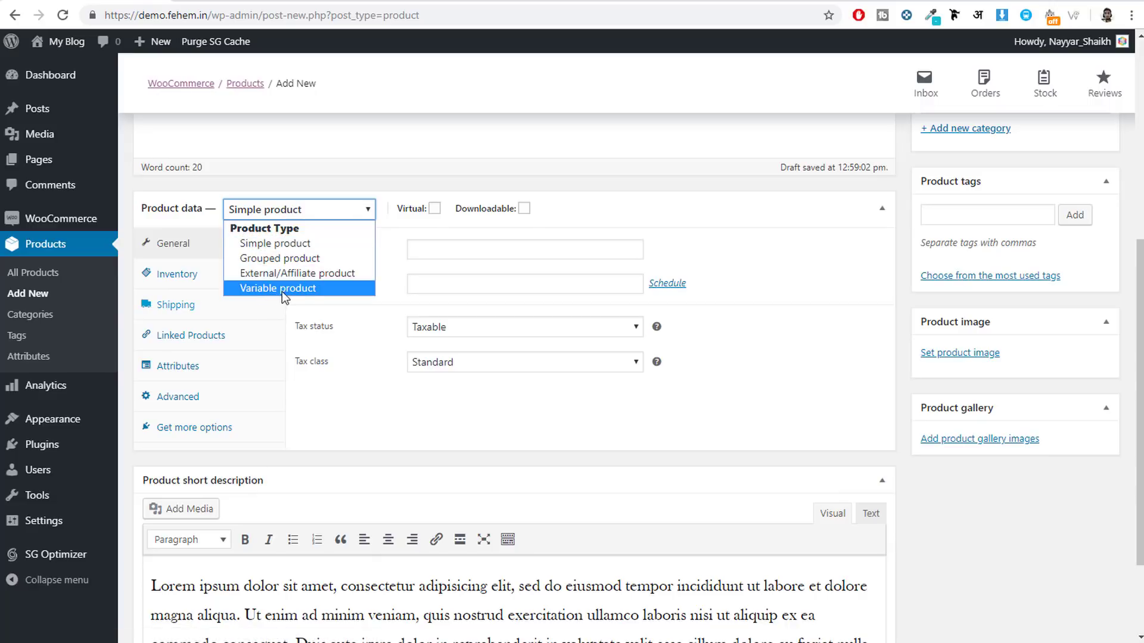
{"action": "left_click", "coordinate": [287, 239]}
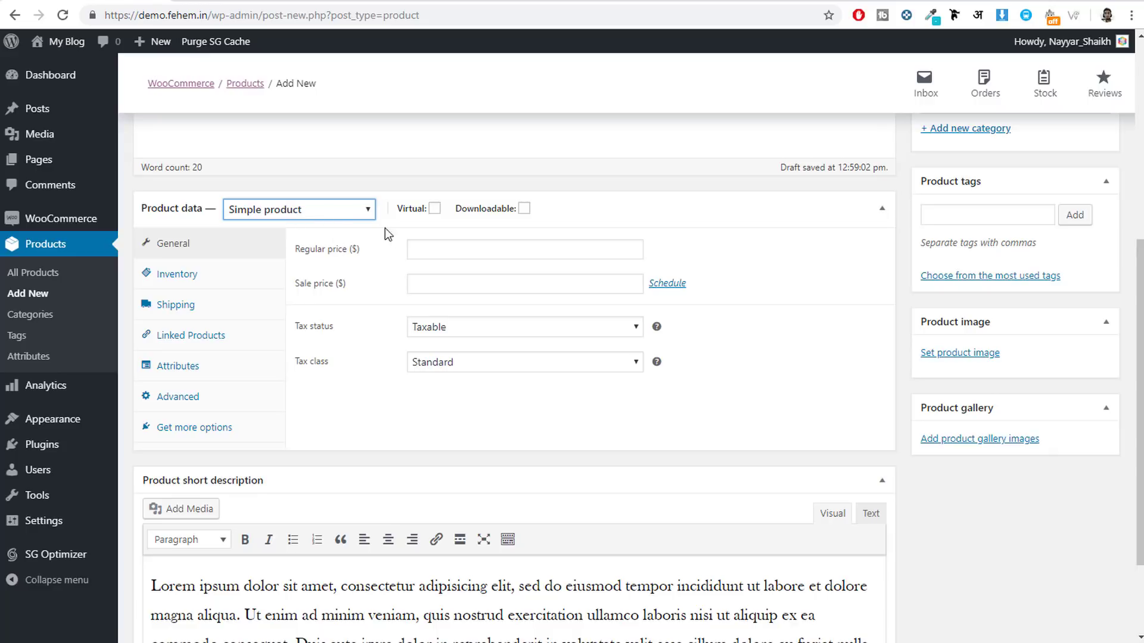
Set the T-shirt's regular price to $100 and its tax class to GST
{"action": "left_click", "coordinate": [515, 257]}
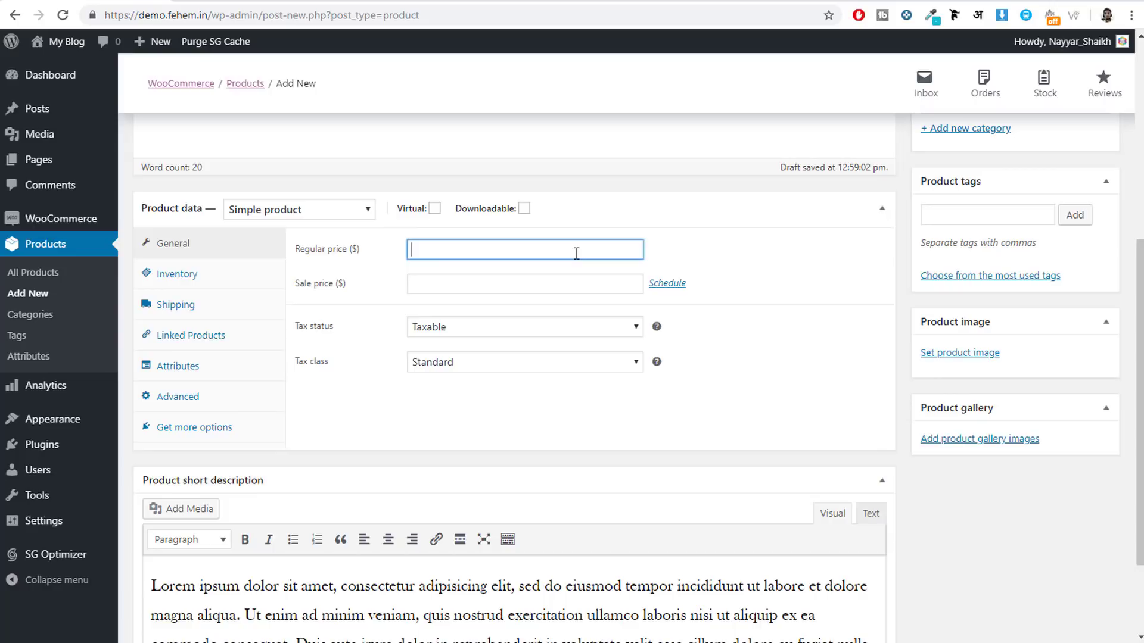
{"action": "type", "text": "100"}
{"action": "left_click", "coordinate": [440, 362]}
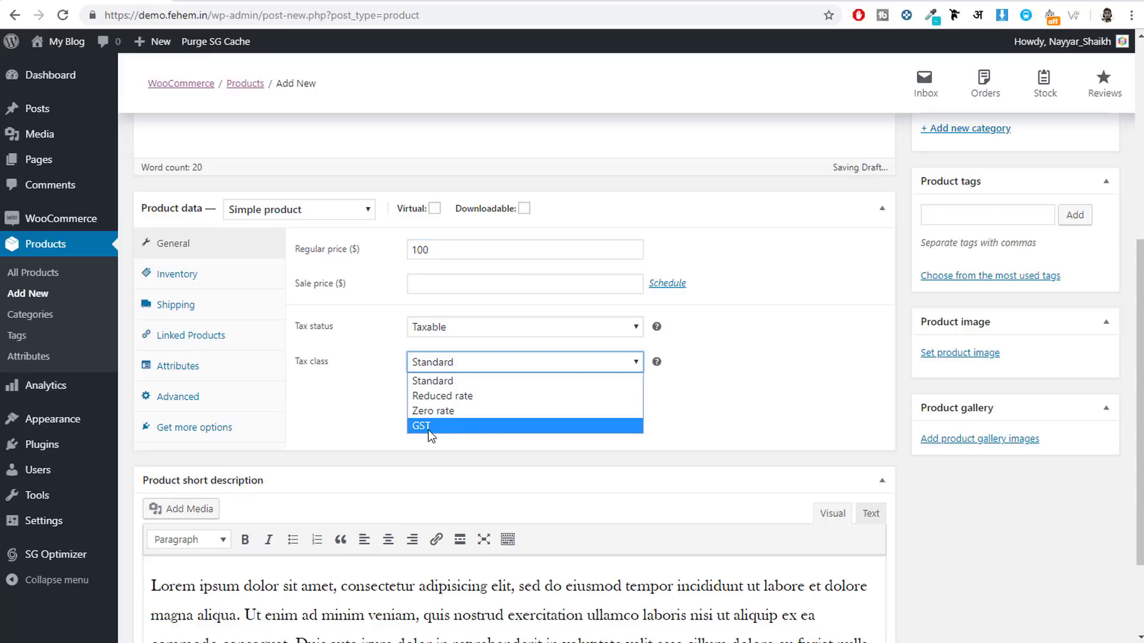
{"action": "left_click", "coordinate": [447, 425]}
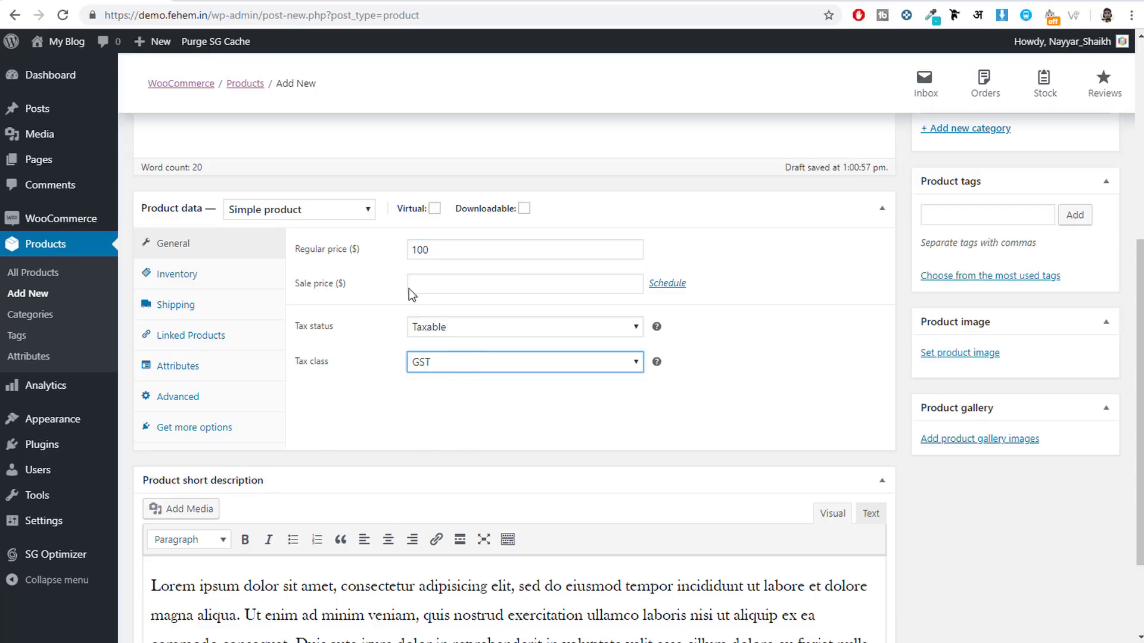
In the inventory data, enter the SKU T-Shirt001, enable stock management and set the stock quantity to 25
{"action": "left_click", "coordinate": [192, 283]}
{"action": "left_click", "coordinate": [435, 247]}
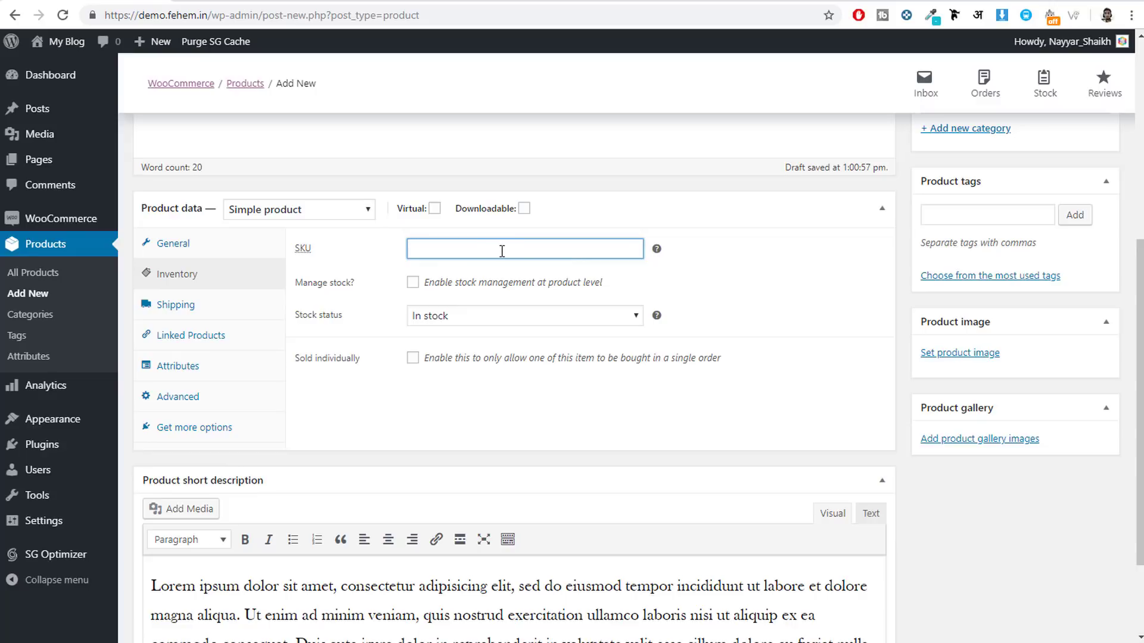
{"action": "type", "text": "-Shirt001"}
{"action": "left_click", "coordinate": [411, 282]}
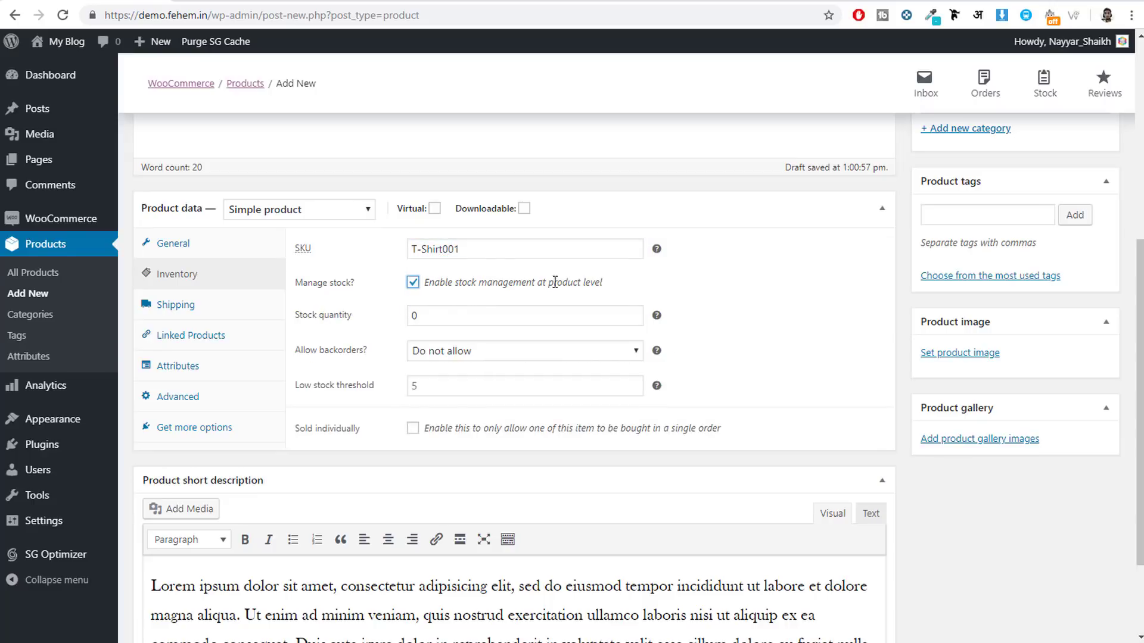
{"action": "scroll", "coordinate": [477, 279], "scroll_direction": "down", "scroll_amount": 1}
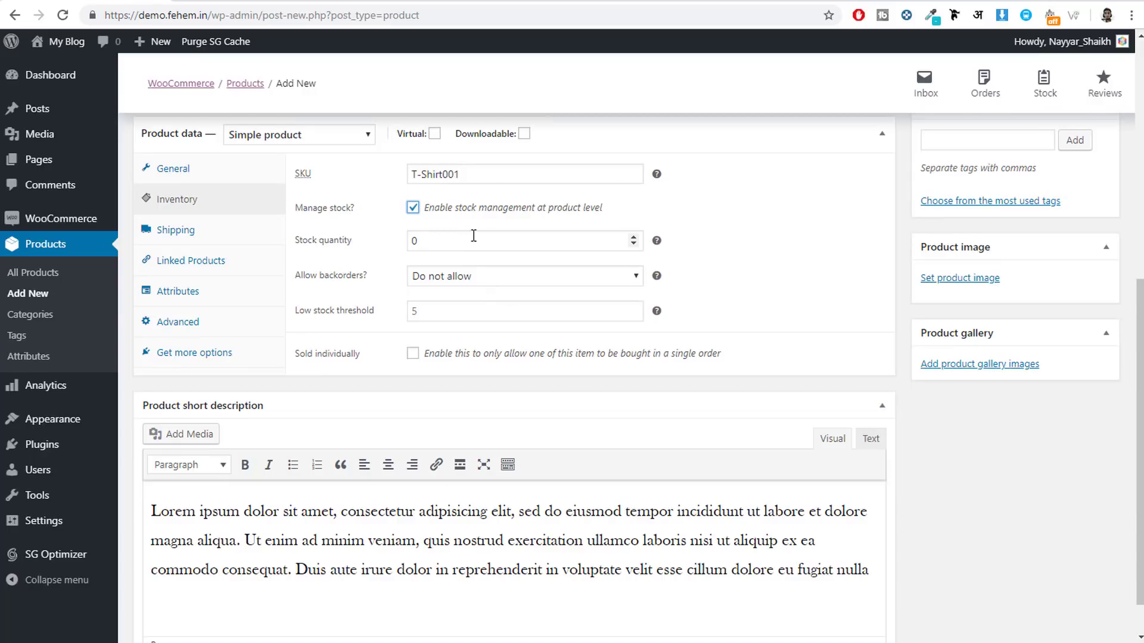
{"action": "double_click", "coordinate": [502, 238]}
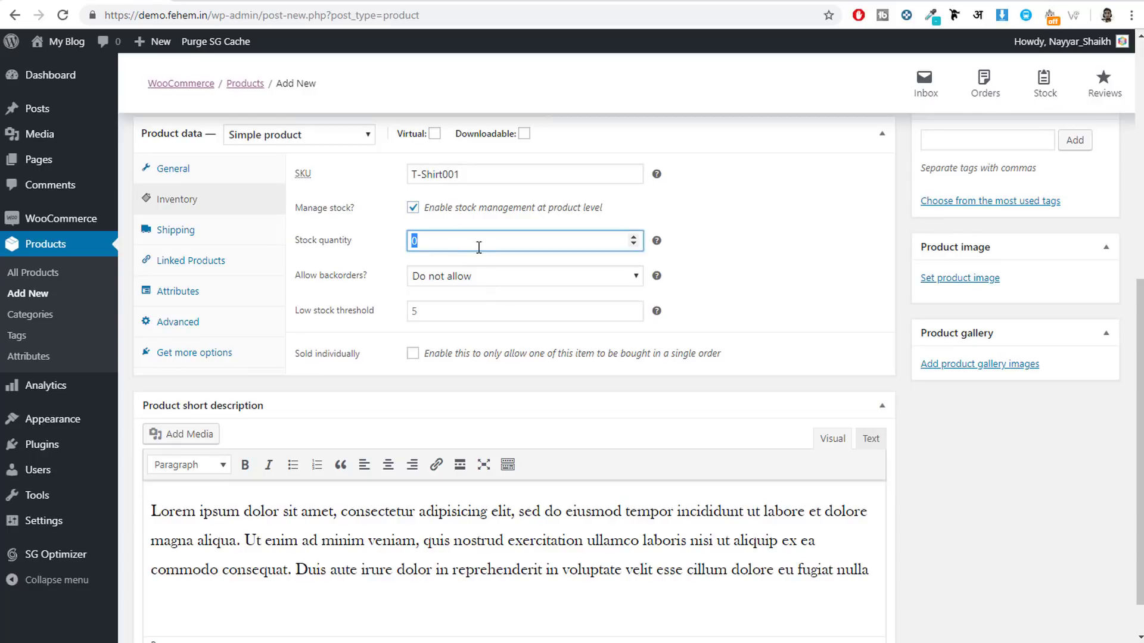
{"action": "type", "text": "25"}
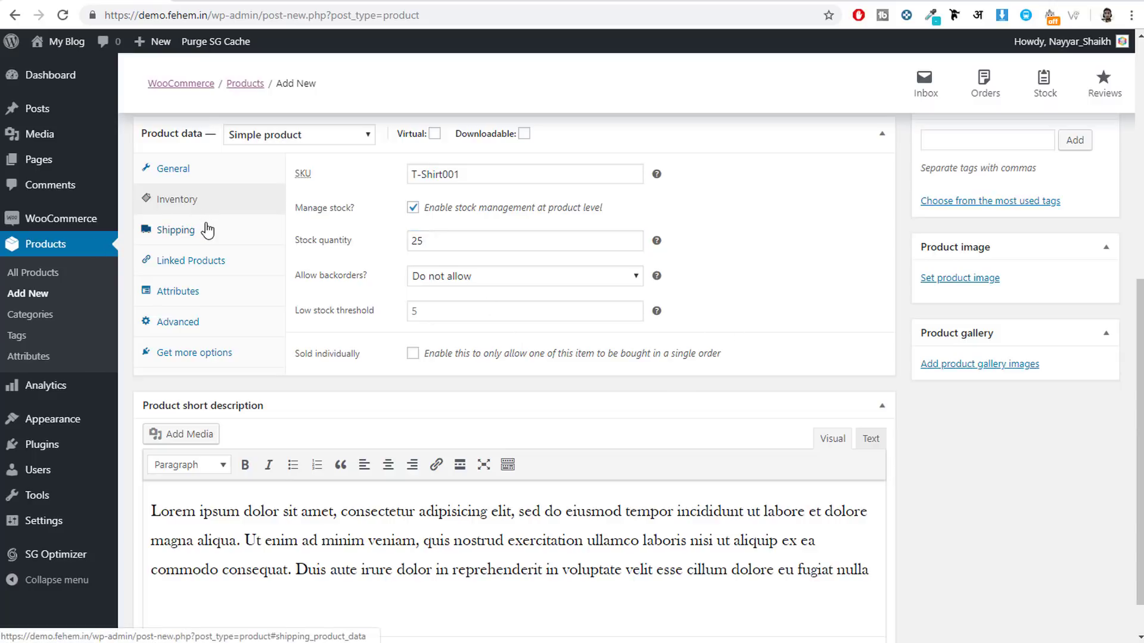
In the shipping data, set the weight to 150 g and the length, width and height to 40 cm each
{"action": "left_click", "coordinate": [187, 228]}
{"action": "left_click", "coordinate": [555, 177]}
{"action": "scroll", "coordinate": [715, 268], "scroll_direction": "up", "scroll_amount": 4}
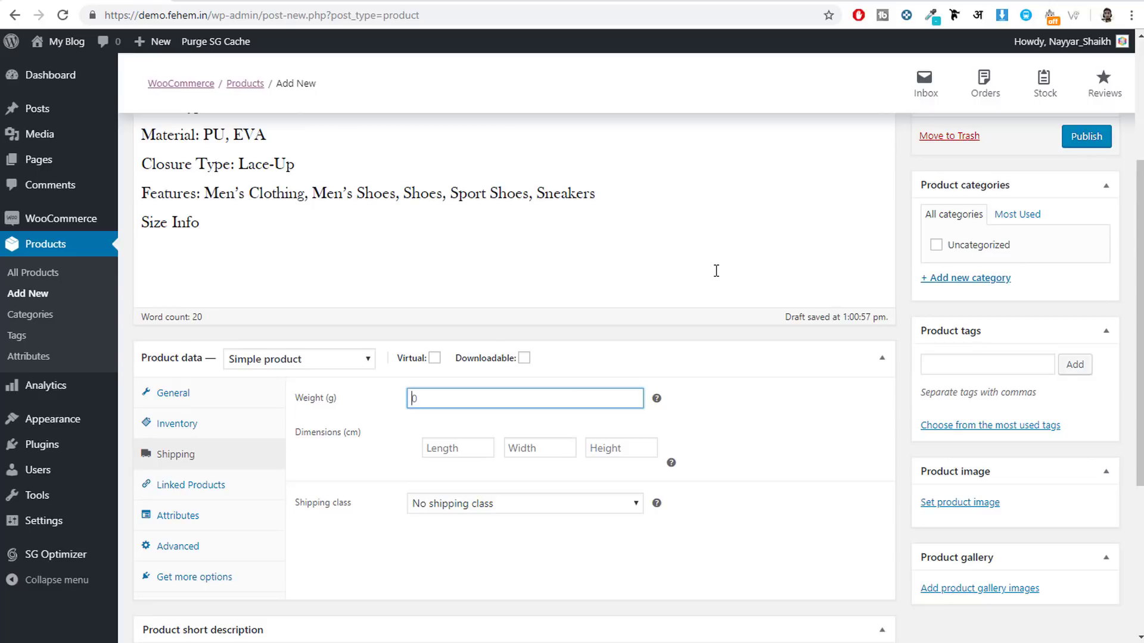
{"action": "type", "text": "150"}
{"action": "left_click", "coordinate": [477, 450]}
{"action": "type", "text": "40"}
{"action": "key", "text": "Tab"}
{"action": "type", "text": "40"}
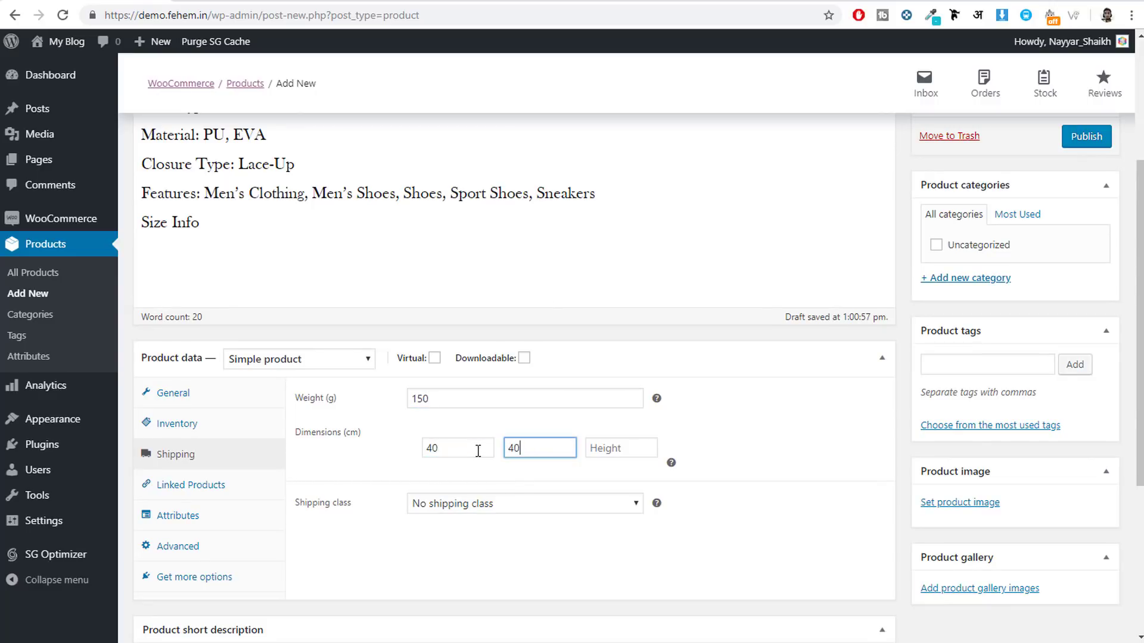
{"action": "key", "text": "Tab"}
{"action": "type", "text": "40"}
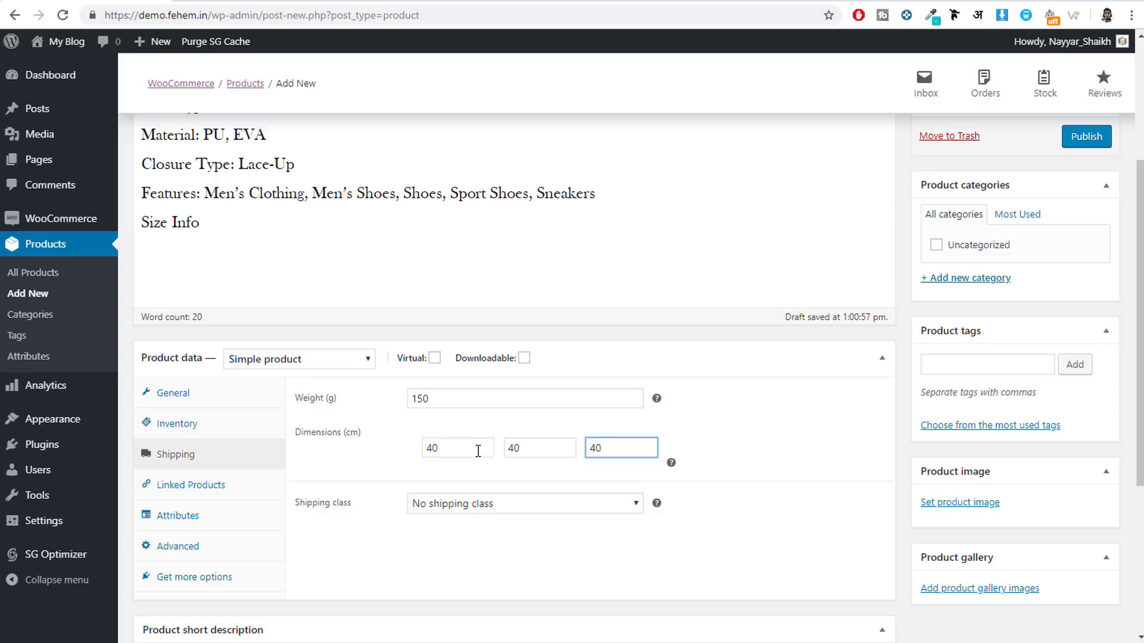
Check the available shipping classes and keep No shipping class selected
{"action": "left_click", "coordinate": [500, 507]}
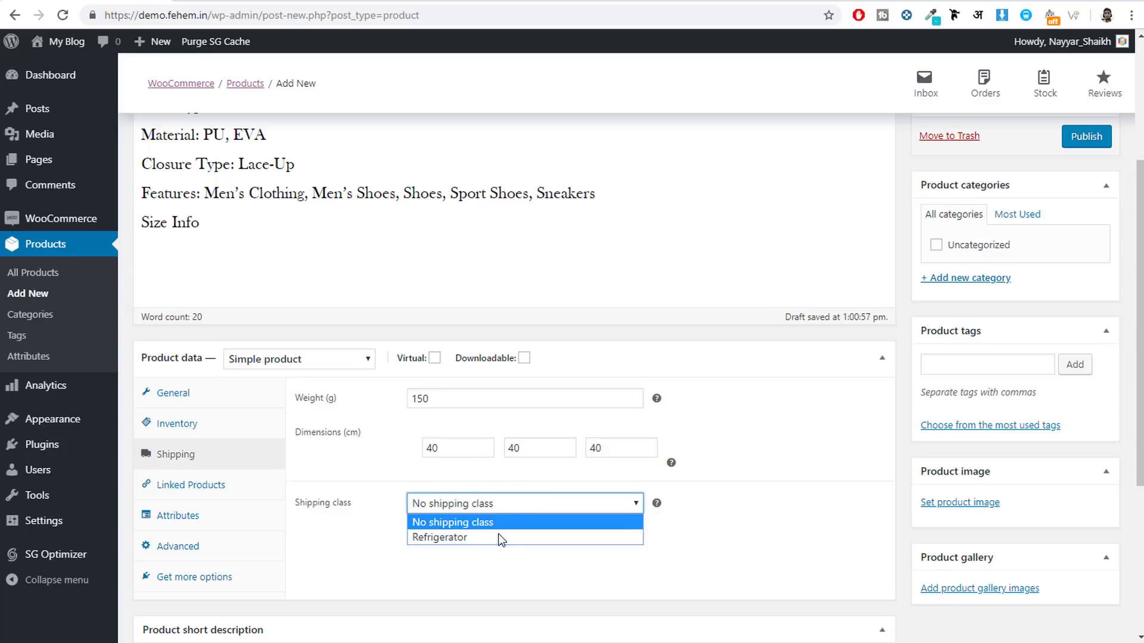
{"action": "left_click", "coordinate": [467, 524]}
{"action": "left_click", "coordinate": [477, 502]}
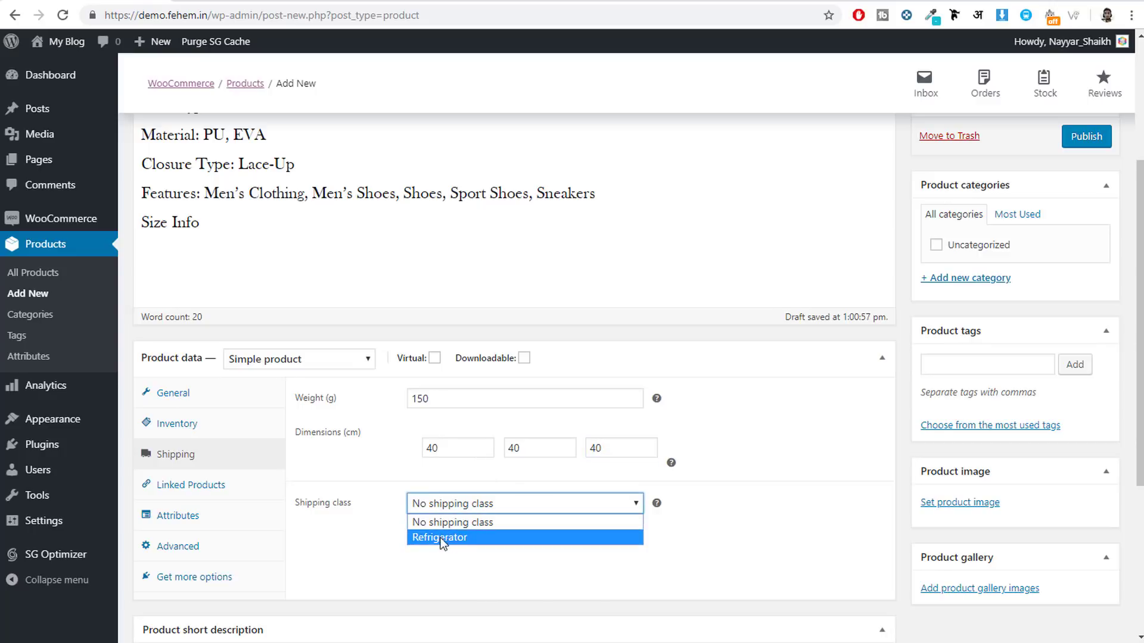
{"action": "left_click", "coordinate": [479, 533]}
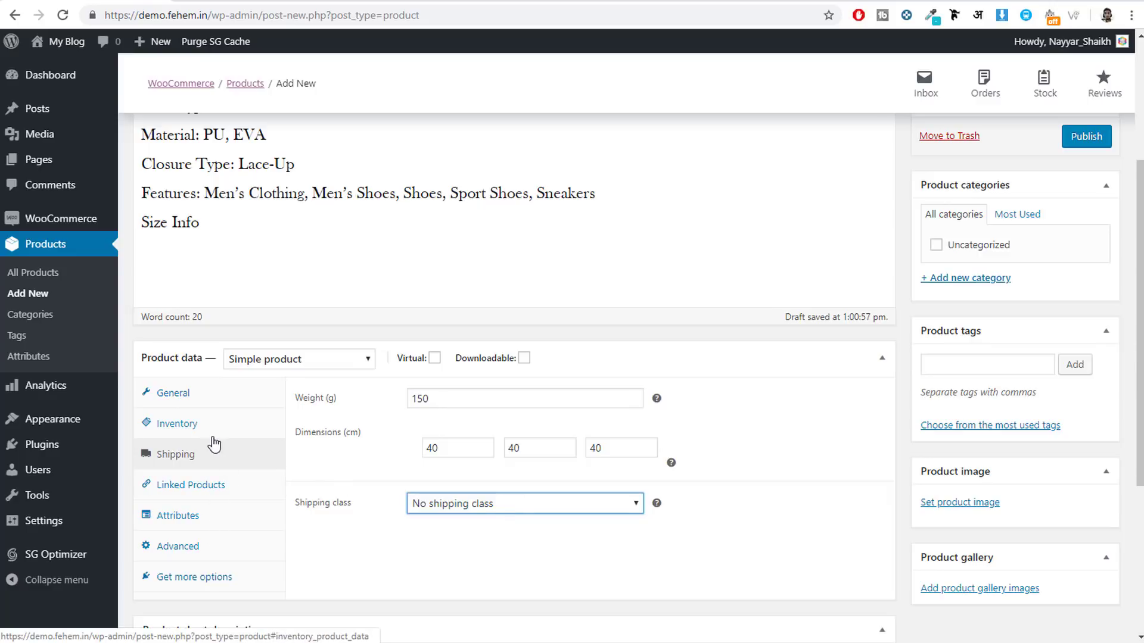
Review the general, inventory and shipping settings entered for the product
{"action": "left_click", "coordinate": [191, 397]}
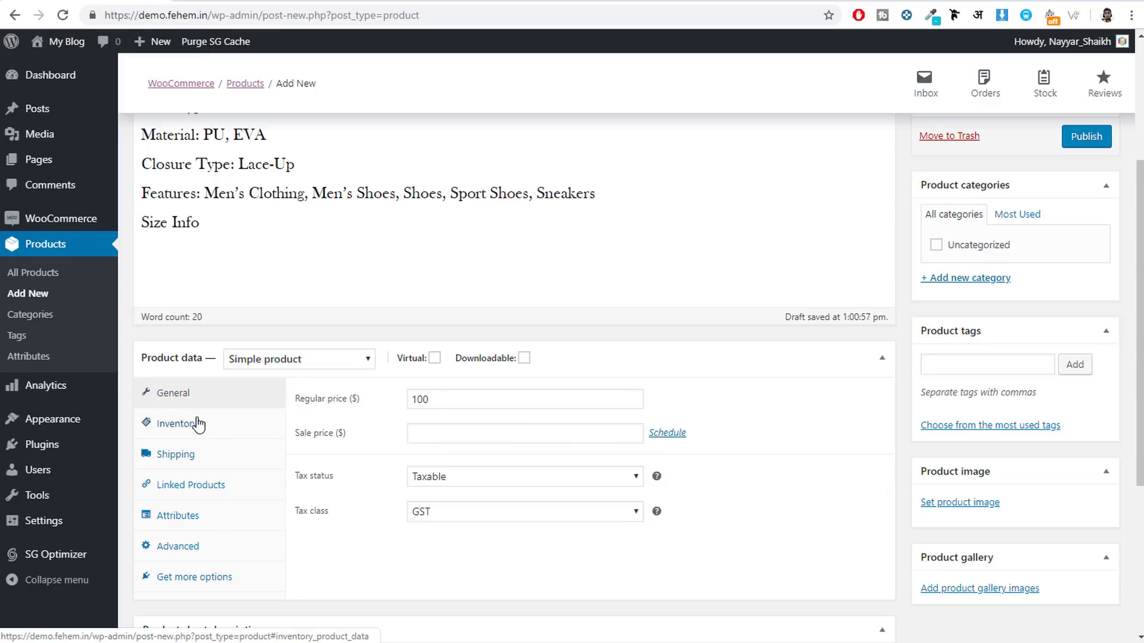
{"action": "left_click", "coordinate": [198, 424]}
{"action": "left_click", "coordinate": [191, 458]}
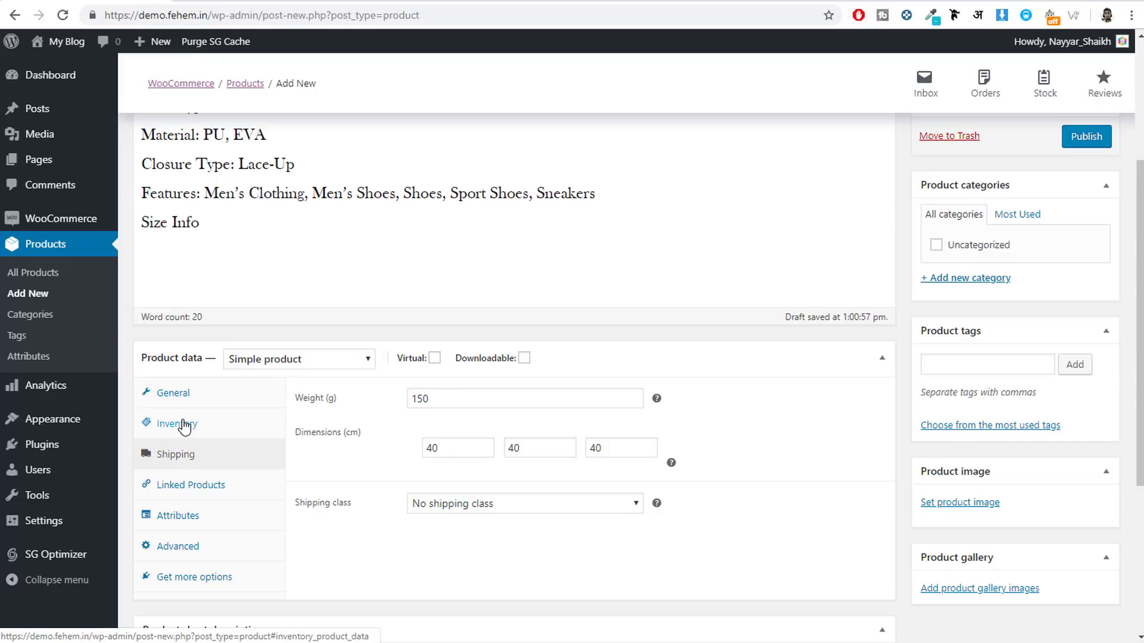
{"action": "left_click", "coordinate": [185, 424]}
{"action": "left_click", "coordinate": [190, 458]}
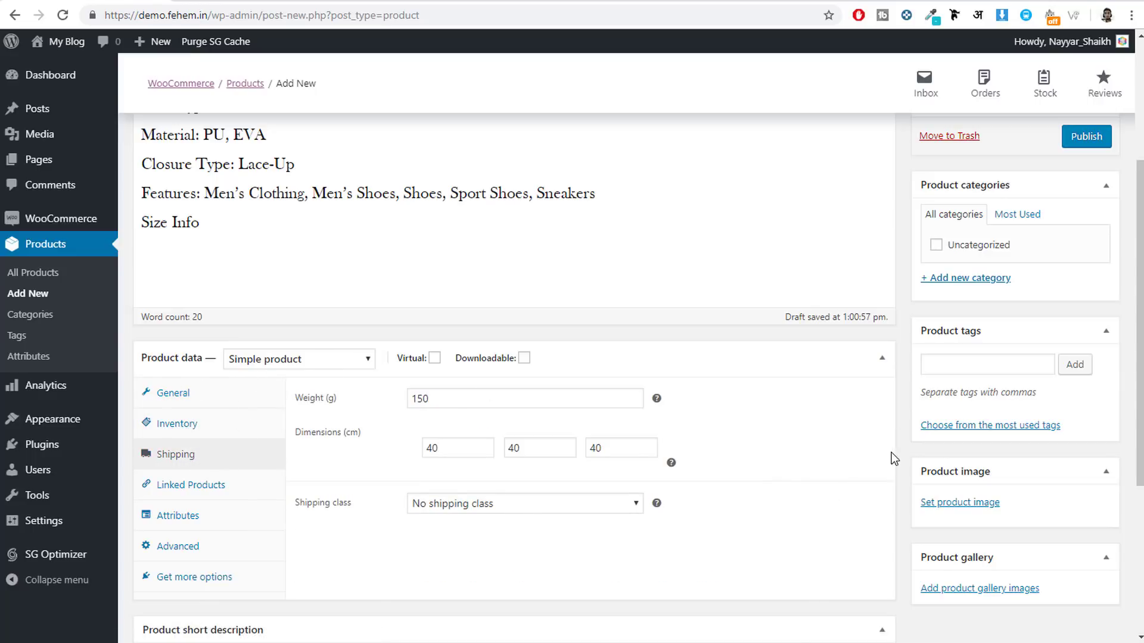
Create a new product category named T-Shirt and assign it to the product
{"action": "scroll", "coordinate": [895, 457], "scroll_direction": "down", "scroll_amount": 4}
{"action": "scroll", "coordinate": [863, 431], "scroll_direction": "up", "scroll_amount": 8}
{"action": "scroll", "coordinate": [889, 401], "scroll_direction": "down", "scroll_amount": 1}
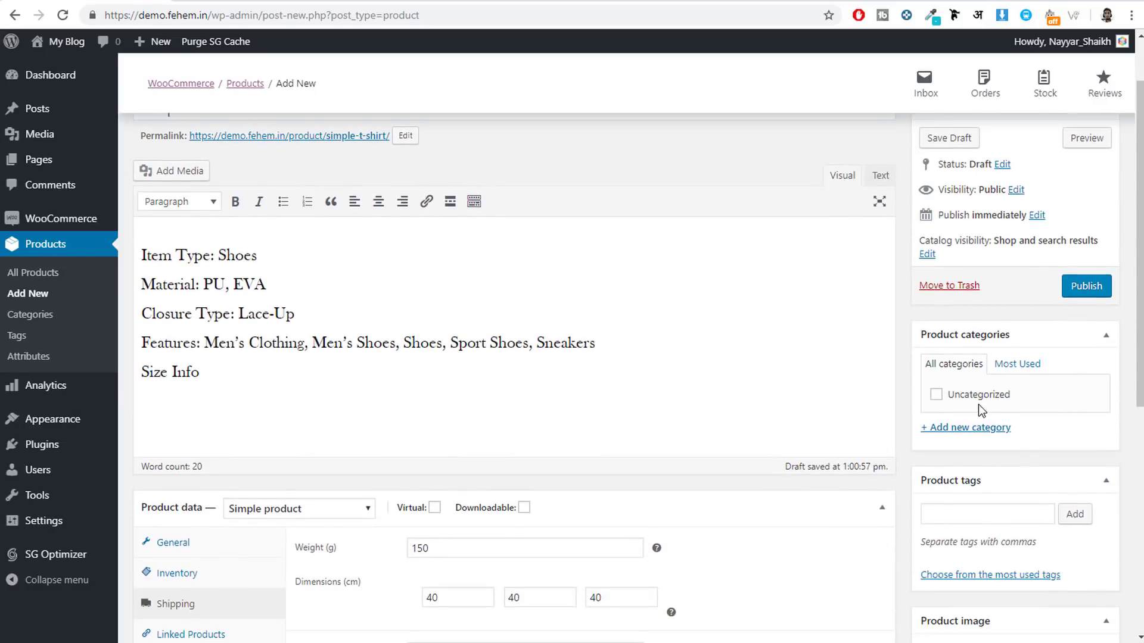
{"action": "left_click", "coordinate": [962, 431]}
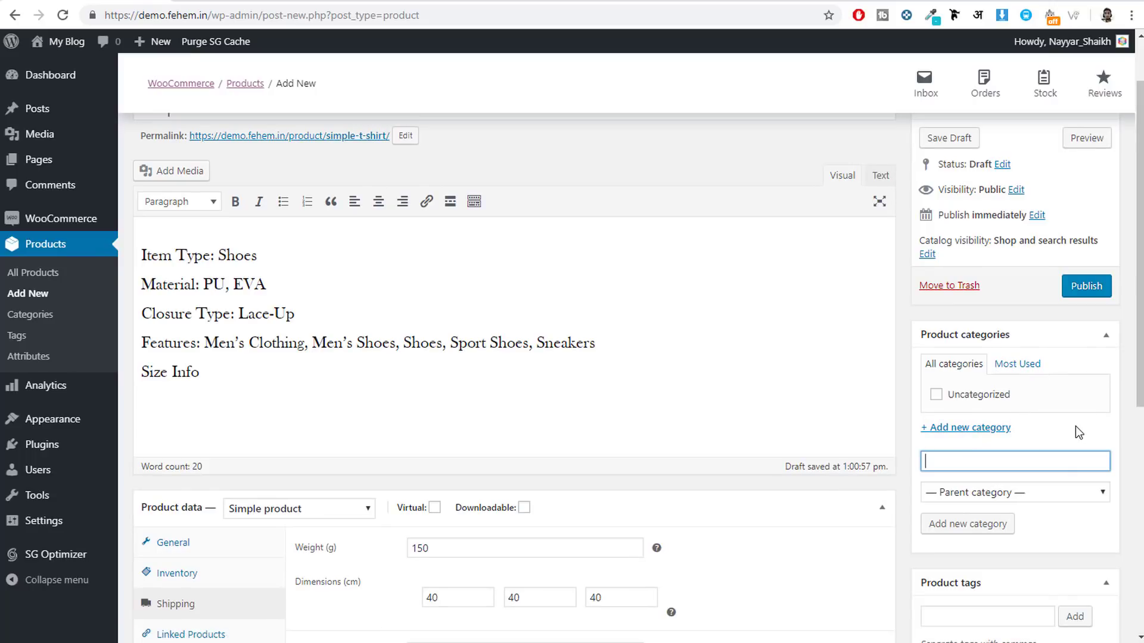
{"action": "type", "text": "T-Shirt"}
{"action": "left_click", "coordinate": [992, 525]}
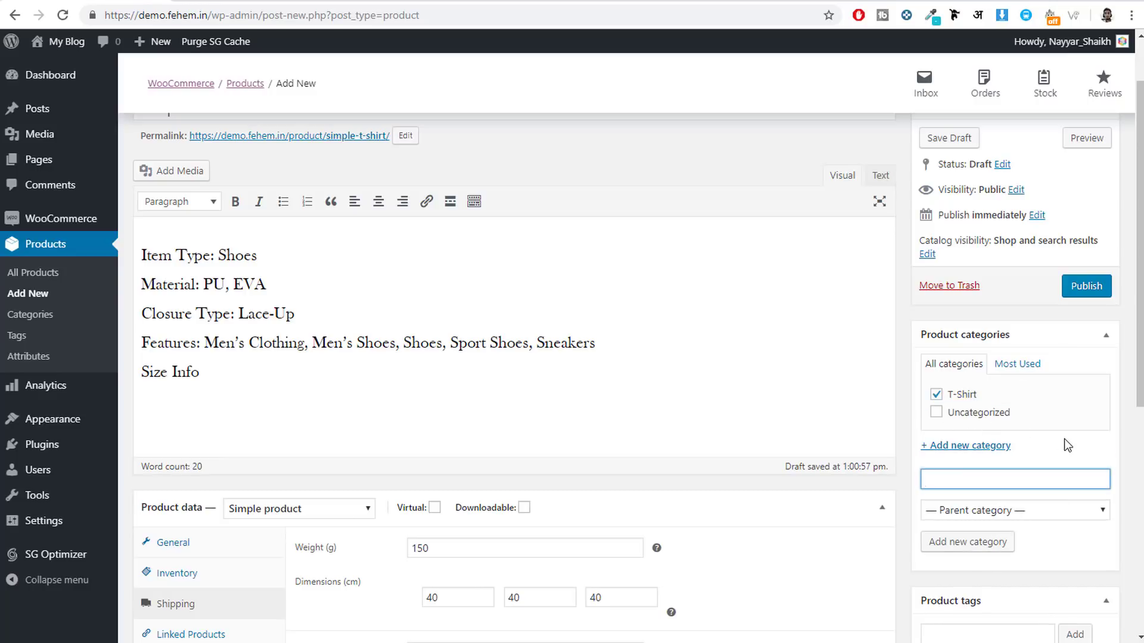
Look over the product tags section and its entry field
{"action": "scroll", "coordinate": [1066, 445], "scroll_direction": "down", "scroll_amount": 5}
{"action": "left_click", "coordinate": [972, 338]}
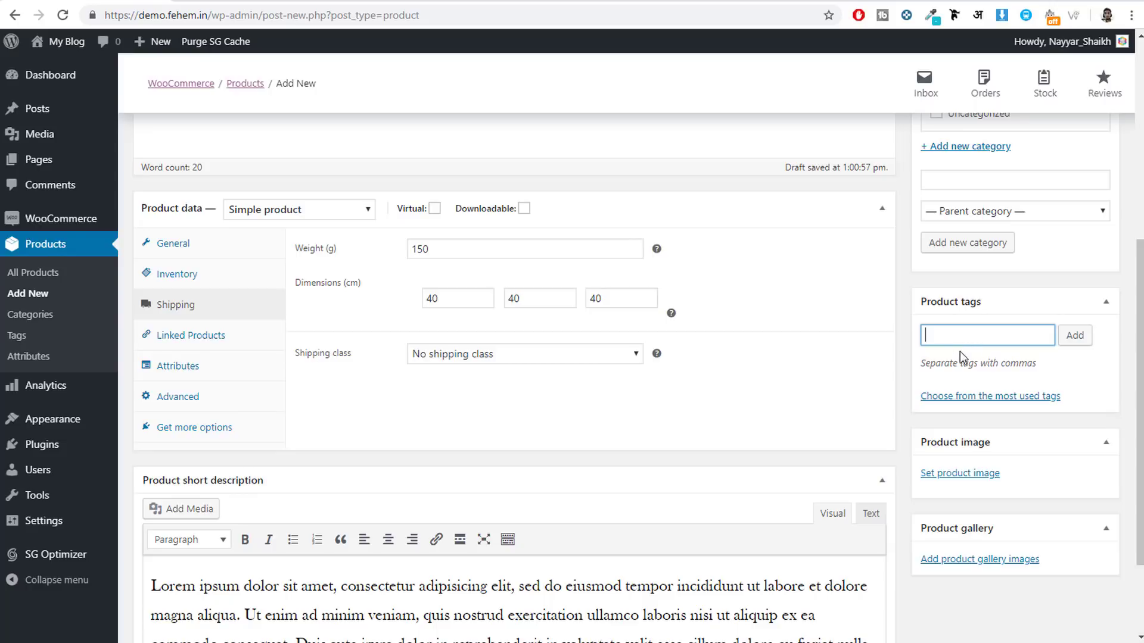
{"action": "scroll", "coordinate": [1028, 461], "scroll_direction": "down", "scroll_amount": 1}
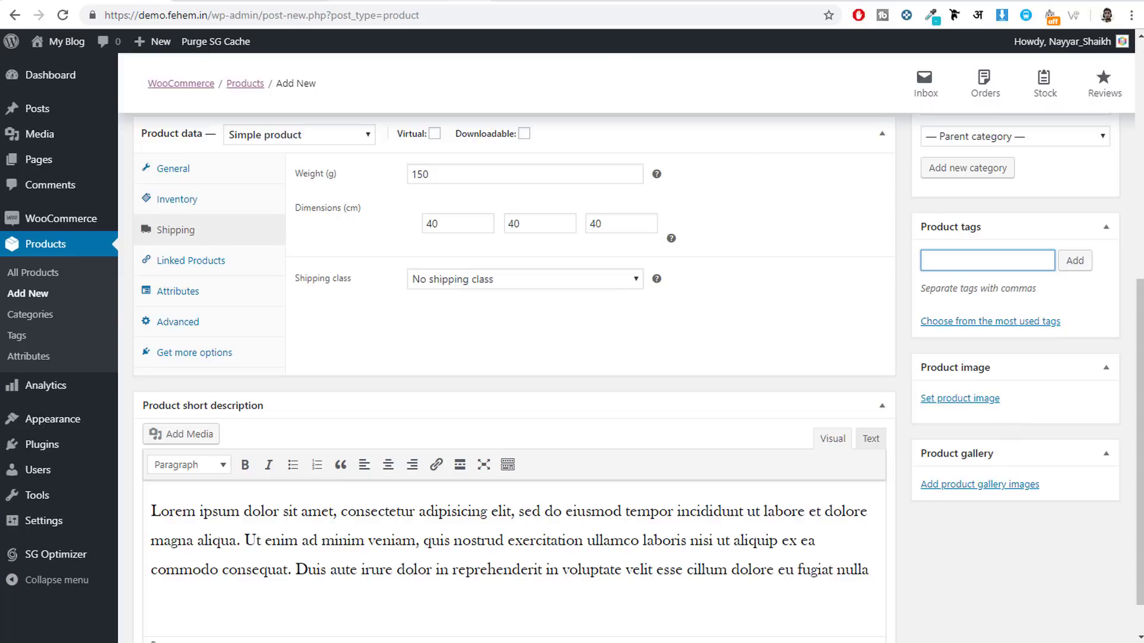
Switch to the sneakers product page and examine its main image and gallery images as an example
{"action": "left_click", "coordinate": [530, 1]}
{"action": "scroll", "coordinate": [601, 274], "scroll_direction": "up", "scroll_amount": 8}
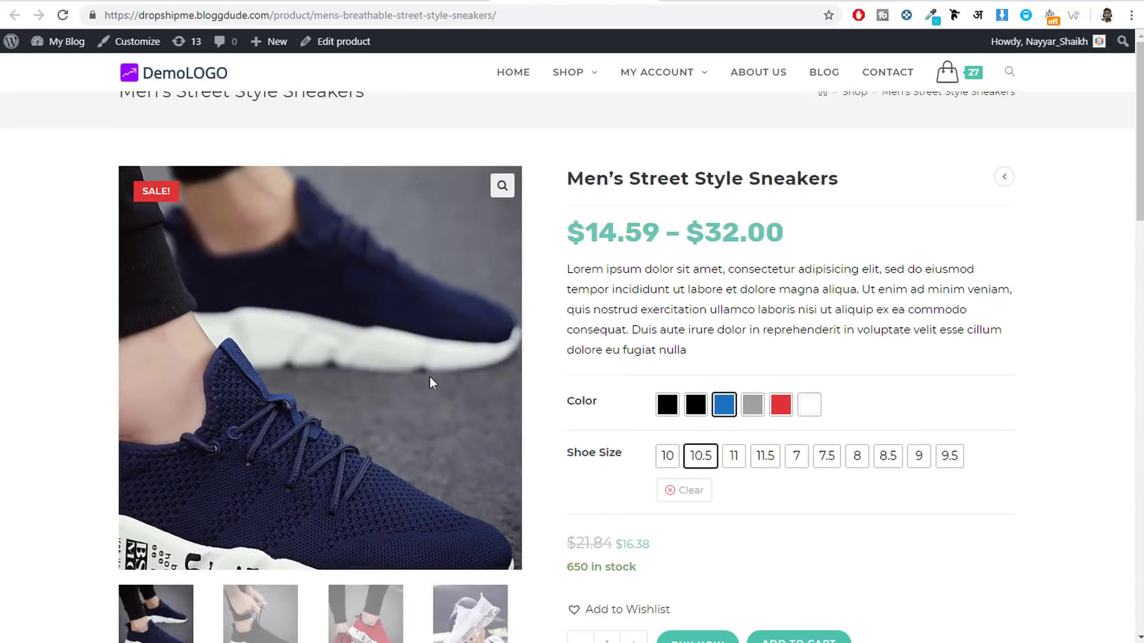
{"action": "scroll", "coordinate": [487, 360], "scroll_direction": "down", "scroll_amount": 4}
{"action": "left_click", "coordinate": [272, 405]}
{"action": "left_click", "coordinate": [363, 395]}
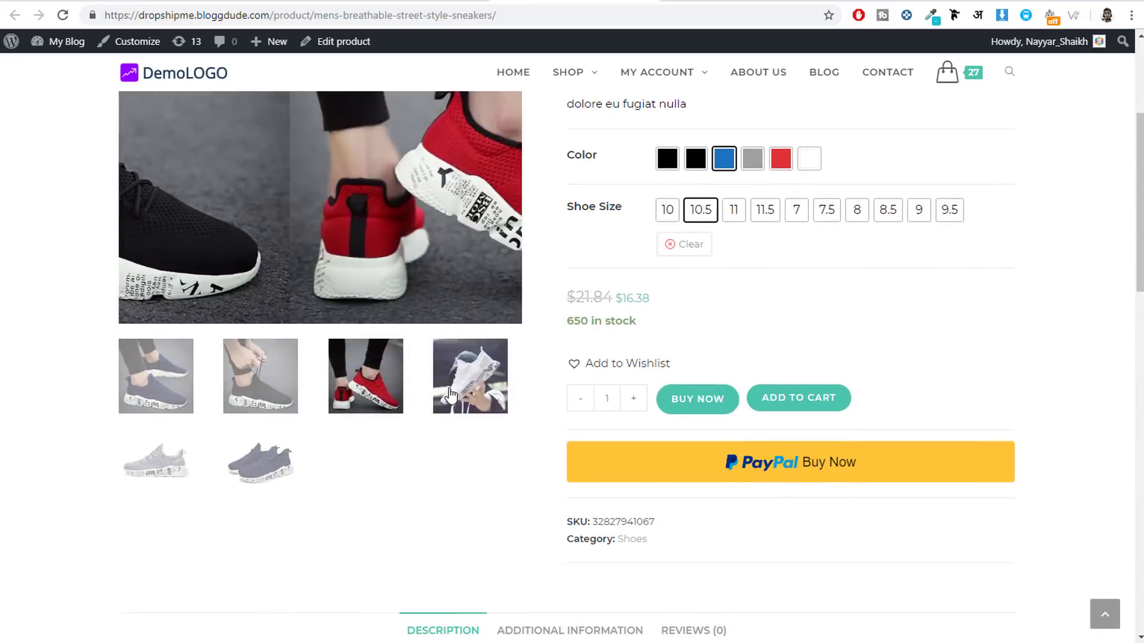
{"action": "left_click", "coordinate": [451, 394]}
{"action": "left_click", "coordinate": [178, 390]}
{"action": "scroll", "coordinate": [380, 459], "scroll_direction": "up", "scroll_amount": 4}
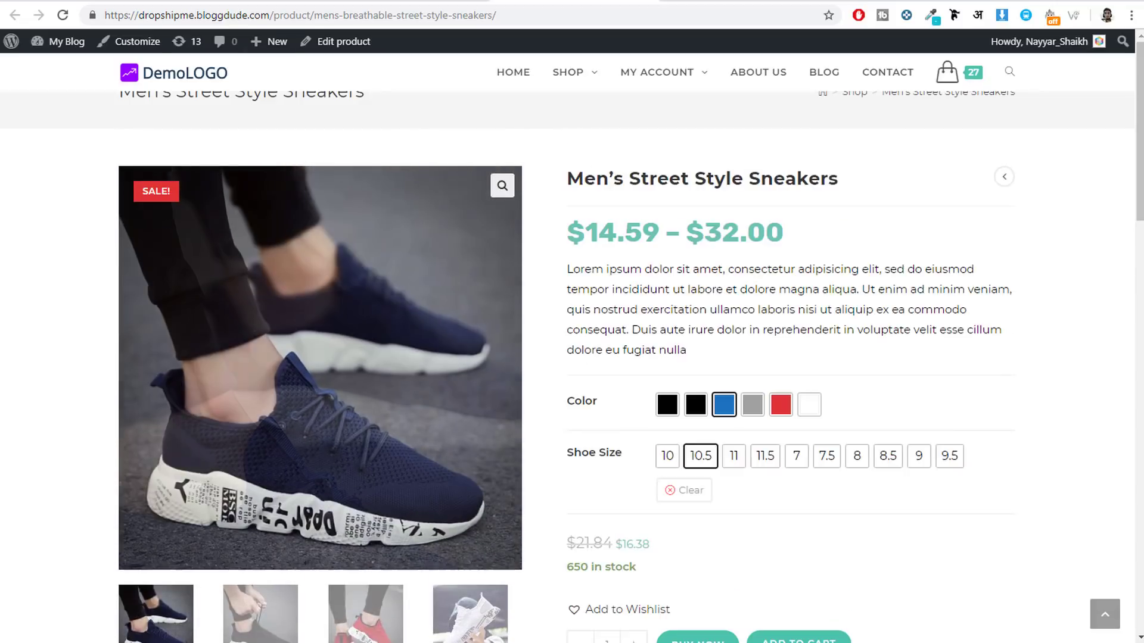
{"action": "left_click", "coordinate": [89, 2]}
{"action": "left_click", "coordinate": [960, 401]}
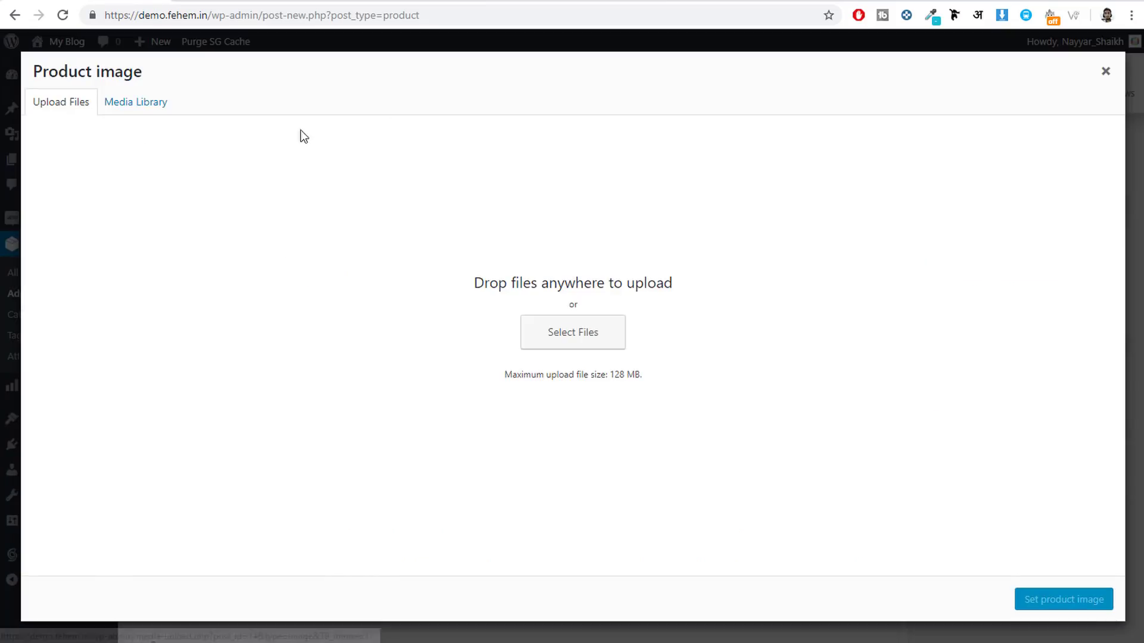
{"action": "left_click", "coordinate": [551, 332]}
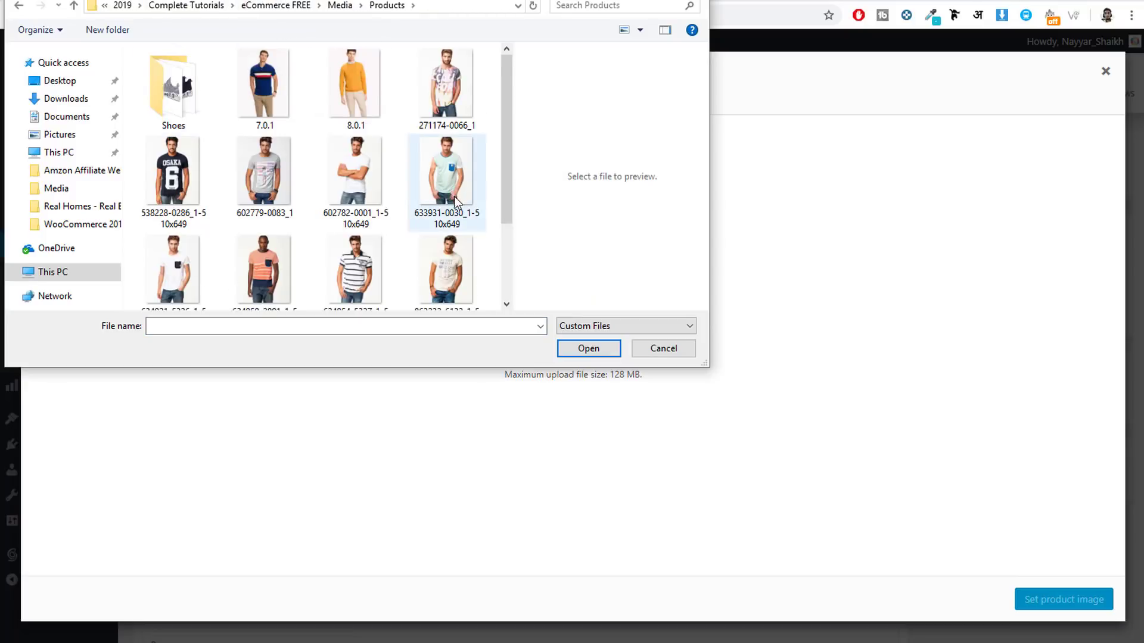
{"action": "scroll", "coordinate": [454, 198], "scroll_direction": "down", "scroll_amount": 2}
{"action": "scroll", "coordinate": [351, 162], "scroll_direction": "up", "scroll_amount": 2}
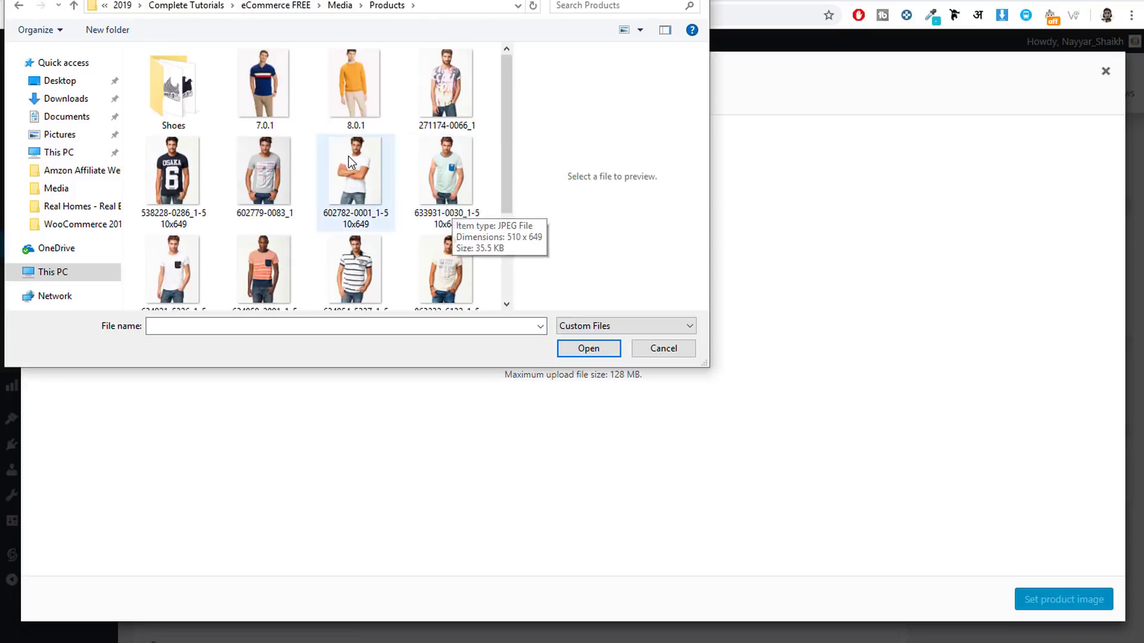
{"action": "left_click", "coordinate": [447, 109]}
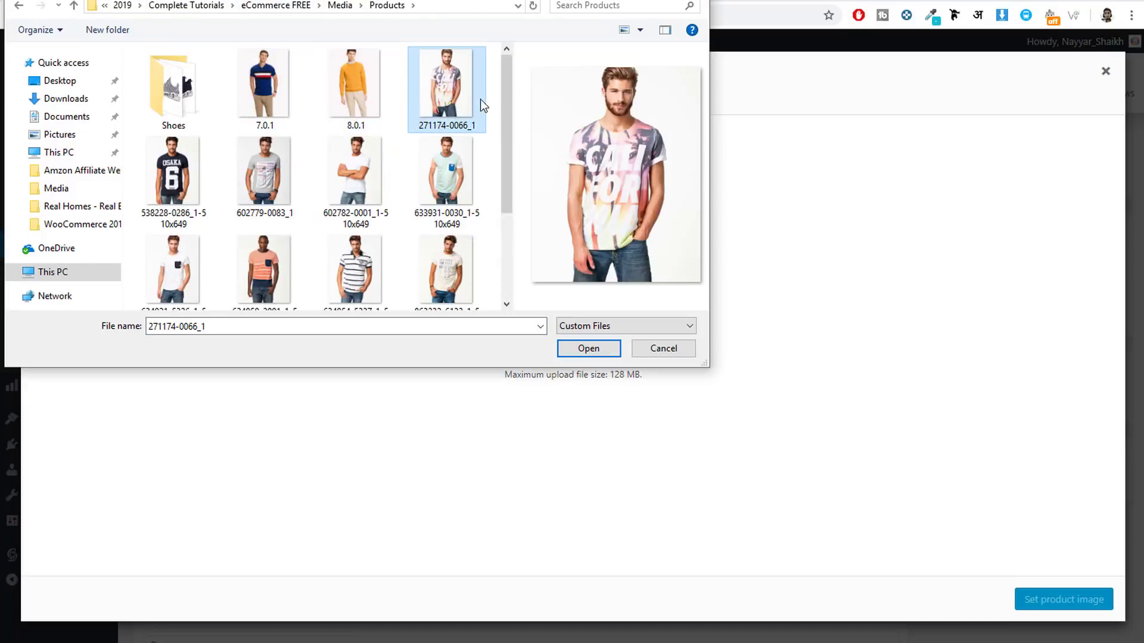
{"action": "left_click", "coordinate": [577, 349]}
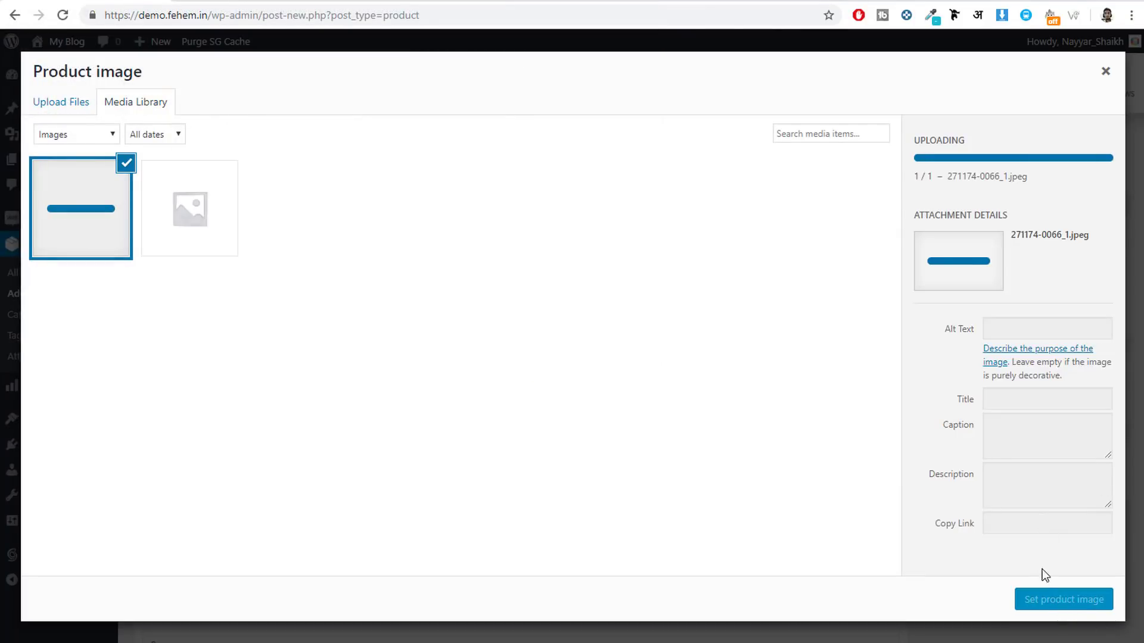
{"action": "left_click", "coordinate": [1055, 599]}
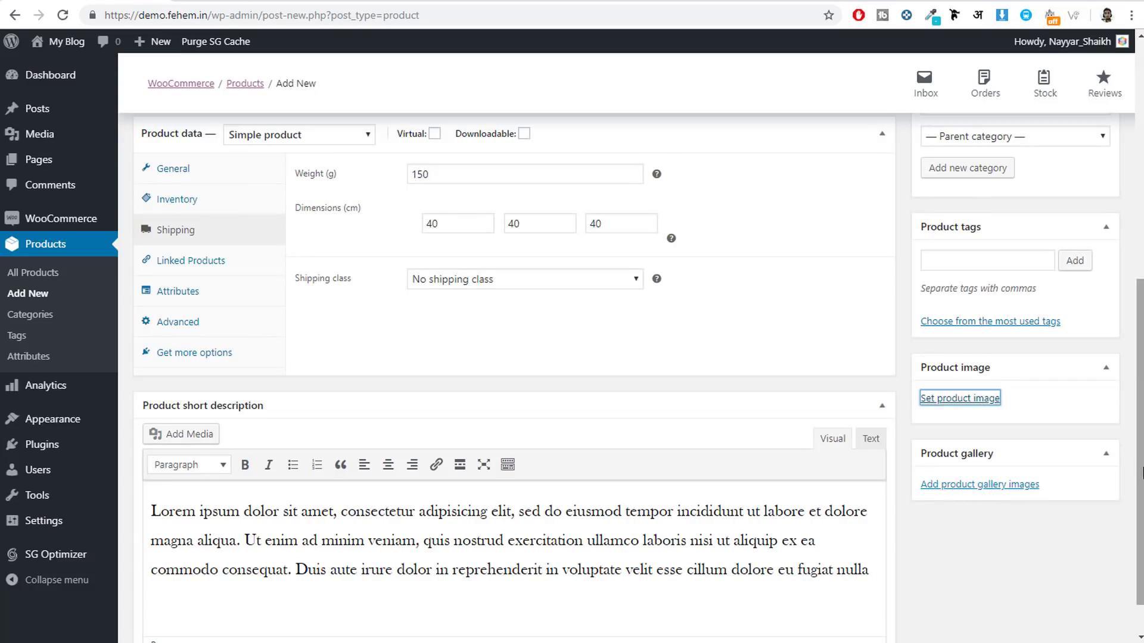
{"action": "scroll", "coordinate": [1141, 479], "scroll_direction": "down", "scroll_amount": 2}
{"action": "scroll", "coordinate": [1017, 538], "scroll_direction": "down", "scroll_amount": 2}
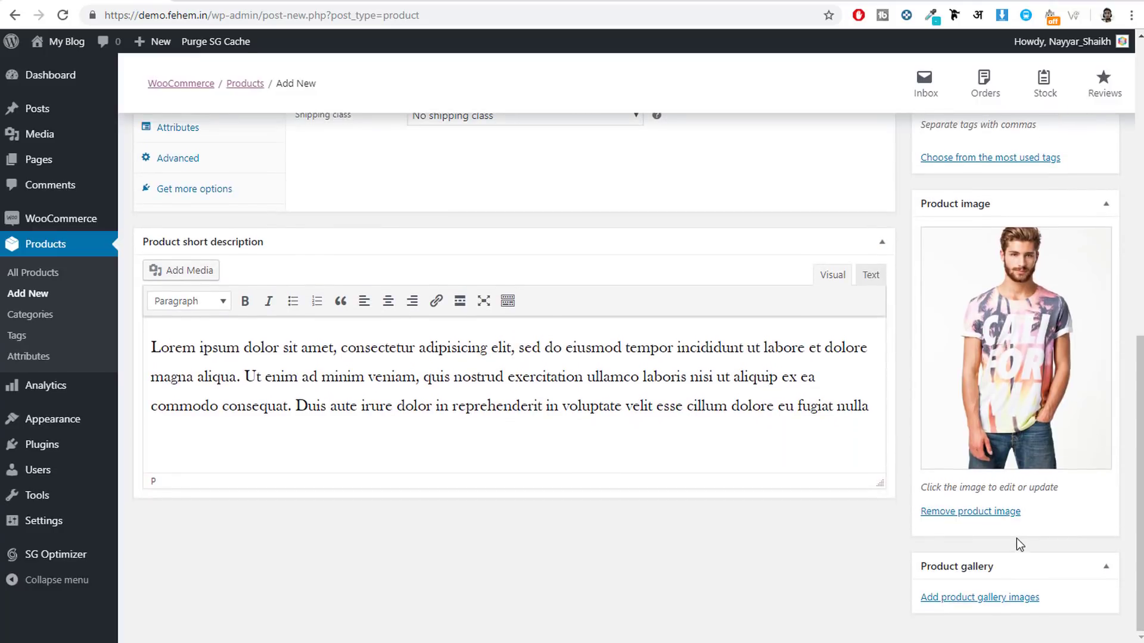
{"action": "left_click", "coordinate": [992, 598]}
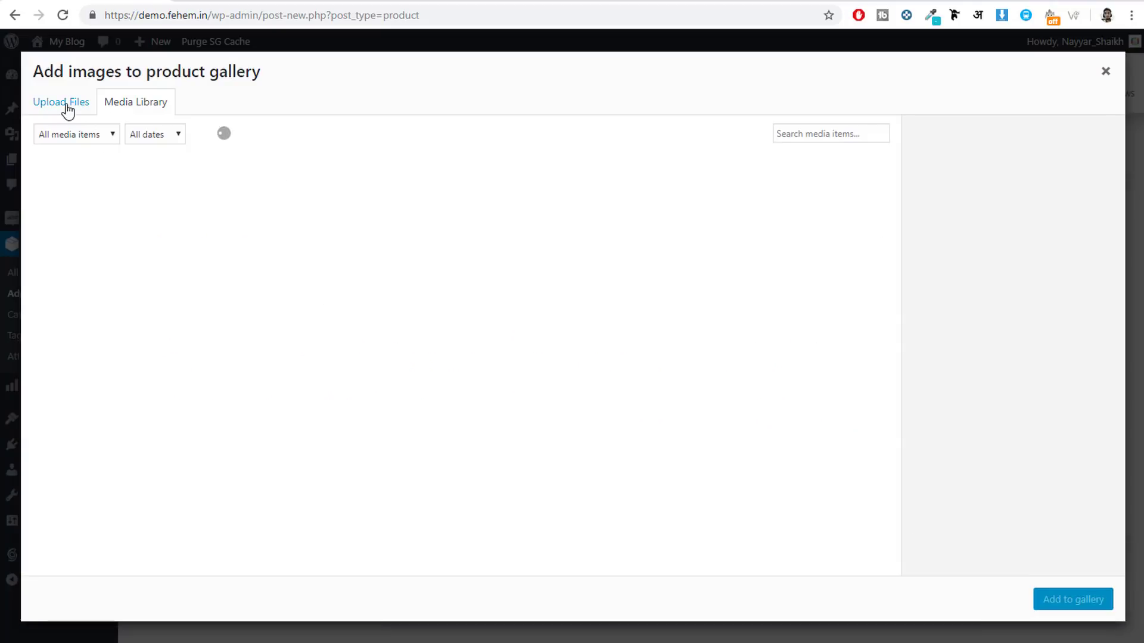
{"action": "left_click", "coordinate": [63, 104]}
{"action": "left_click", "coordinate": [523, 321]}
{"action": "left_click", "coordinate": [173, 173]}
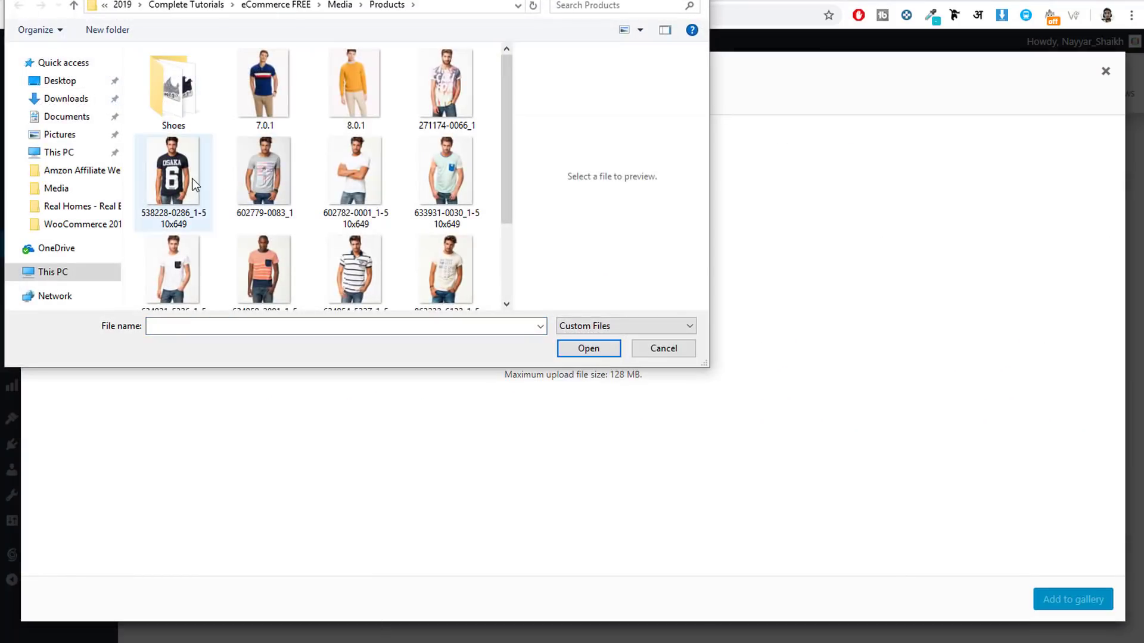
{"action": "left_click", "coordinate": [356, 173], "text": "shift"}
{"action": "left_click", "coordinate": [588, 348]}
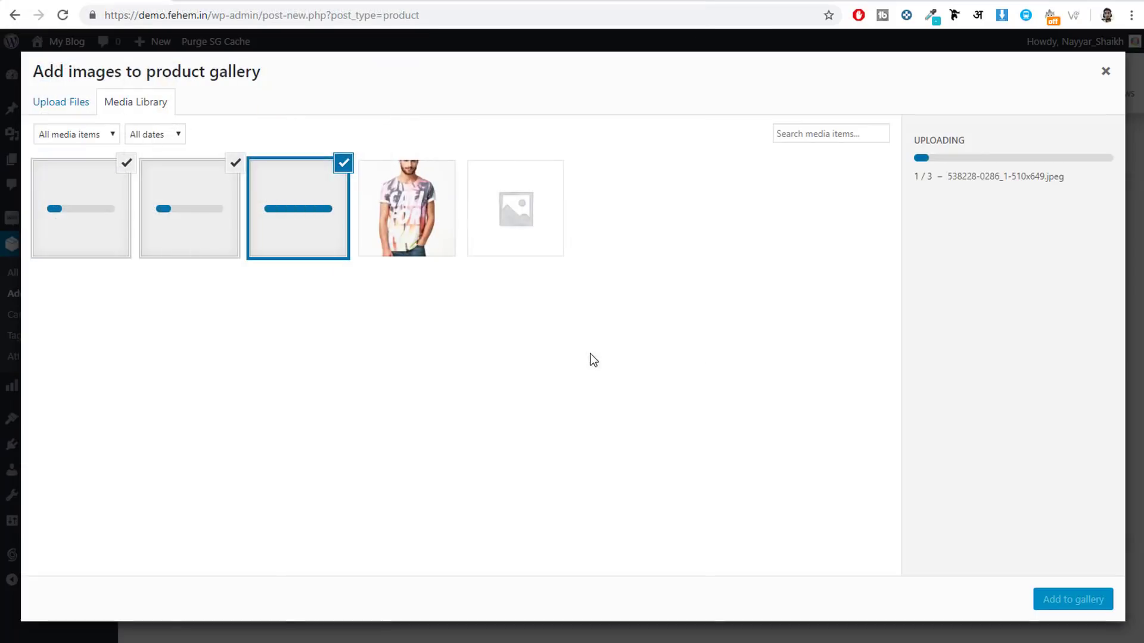
{"action": "left_click", "coordinate": [1064, 603]}
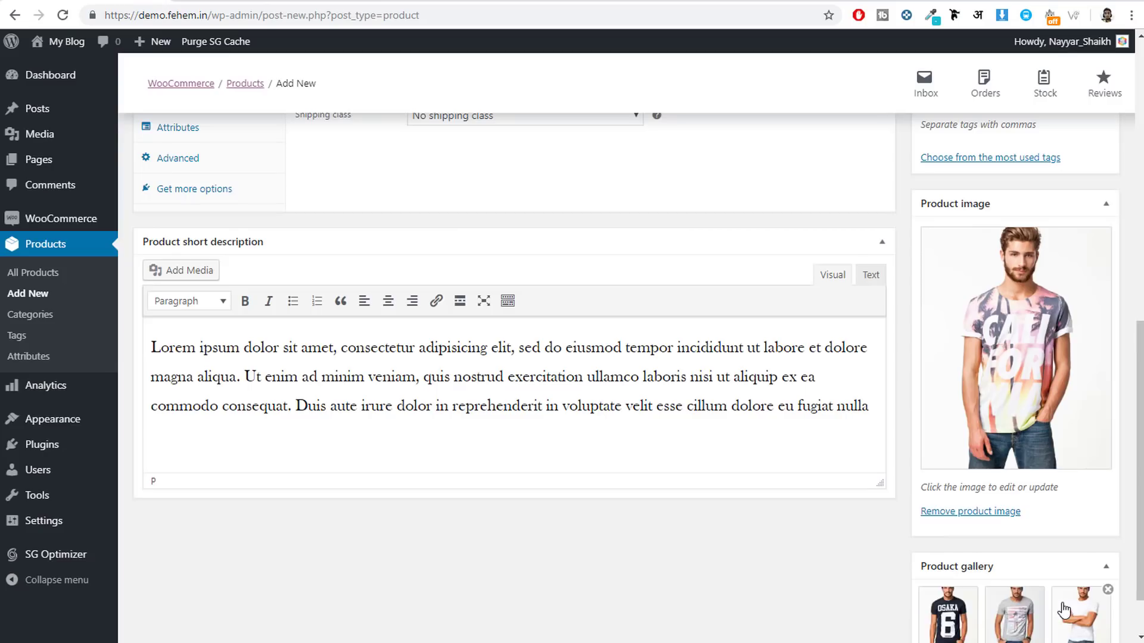
Publish the Simple T-Shirt product and open its store page in a new tab
{"action": "scroll", "coordinate": [1042, 566], "scroll_direction": "up", "scroll_amount": 10}
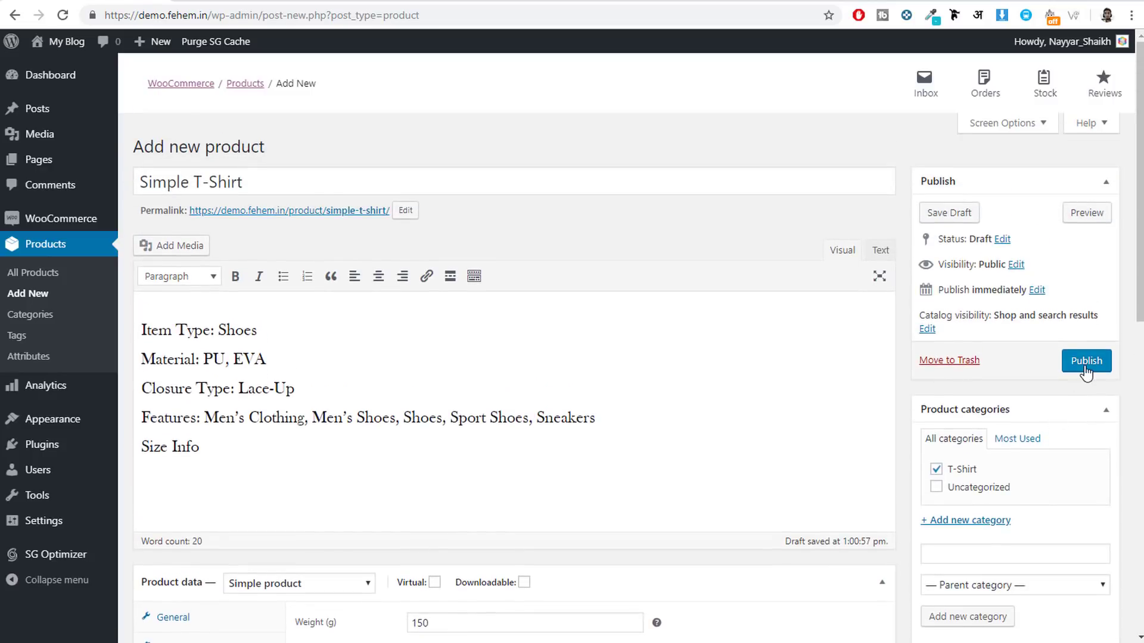
{"action": "left_click", "coordinate": [1085, 362]}
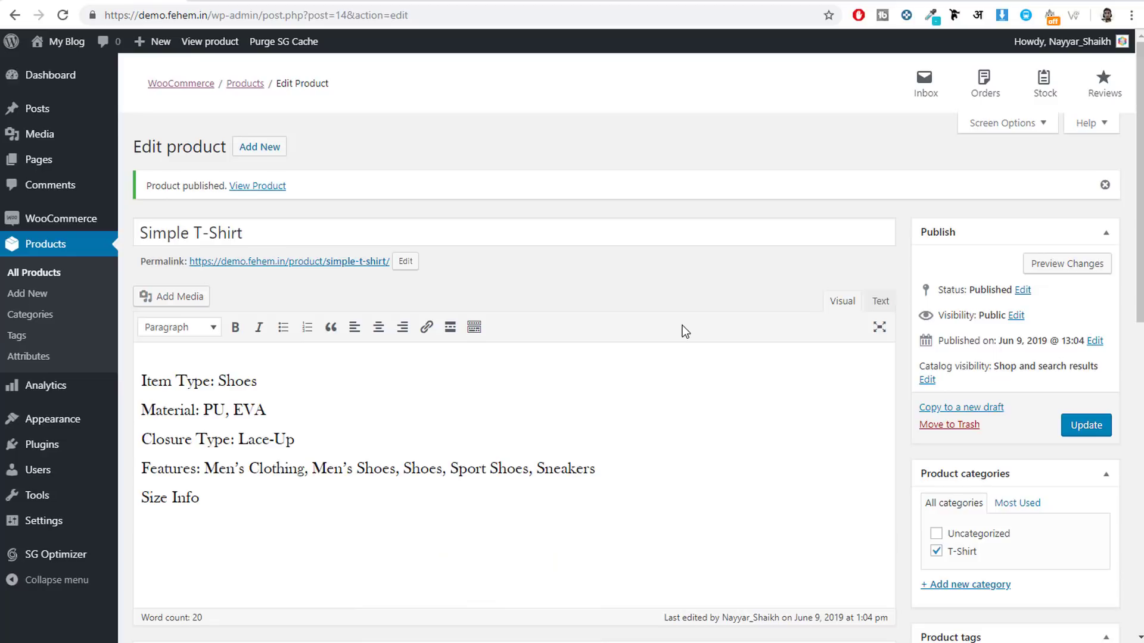
{"action": "right_click", "coordinate": [253, 187]}
{"action": "left_click", "coordinate": [280, 182]}
{"action": "left_click", "coordinate": [280, 182]}
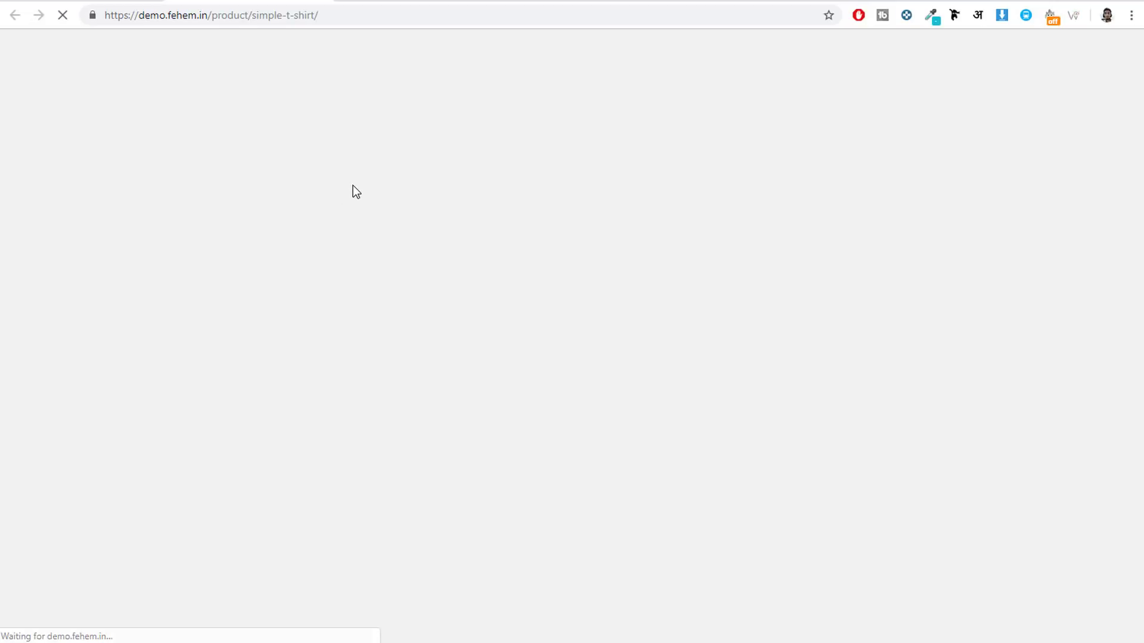
Examine the published product's title, images, price, short description and stock level on its store page
{"action": "scroll", "coordinate": [669, 339], "scroll_direction": "down", "scroll_amount": 3}
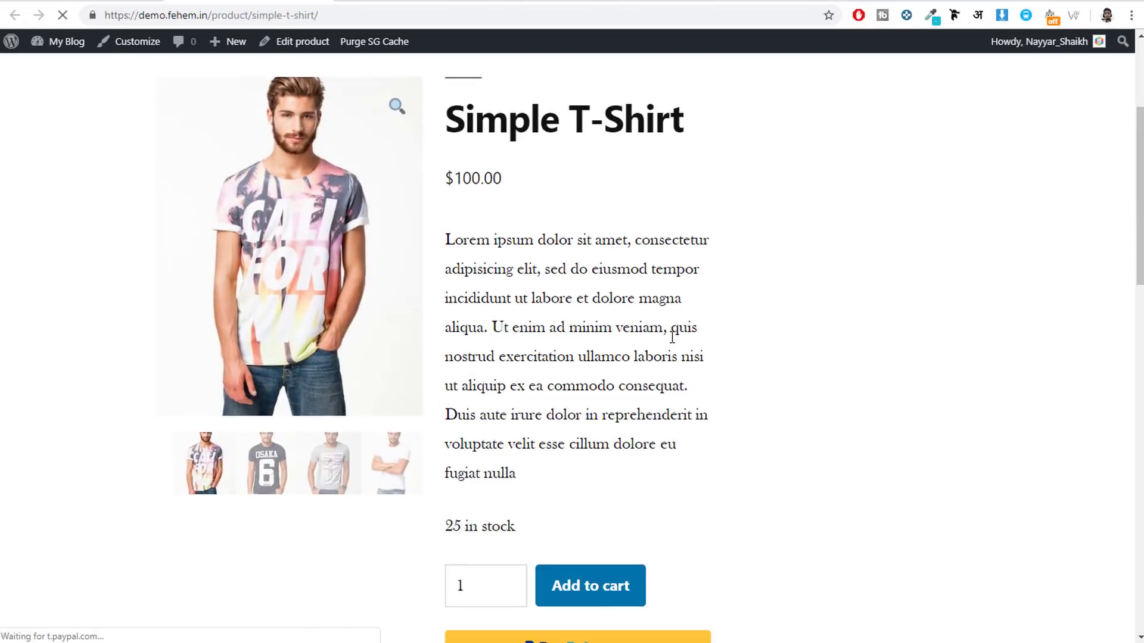
{"action": "scroll", "coordinate": [520, 327], "scroll_direction": "up", "scroll_amount": 2}
{"action": "left_click_drag", "start_coordinate": [475, 267], "coordinate": [662, 265]}
{"action": "left_click", "coordinate": [661, 266]}
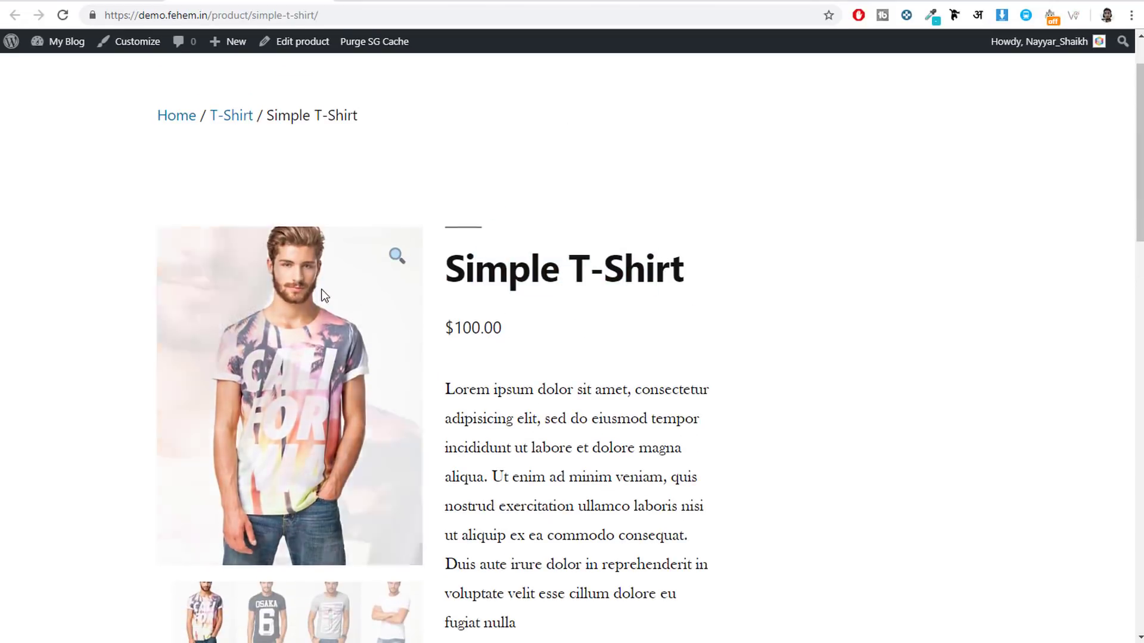
{"action": "left_click_drag", "start_coordinate": [504, 327], "coordinate": [439, 326]}
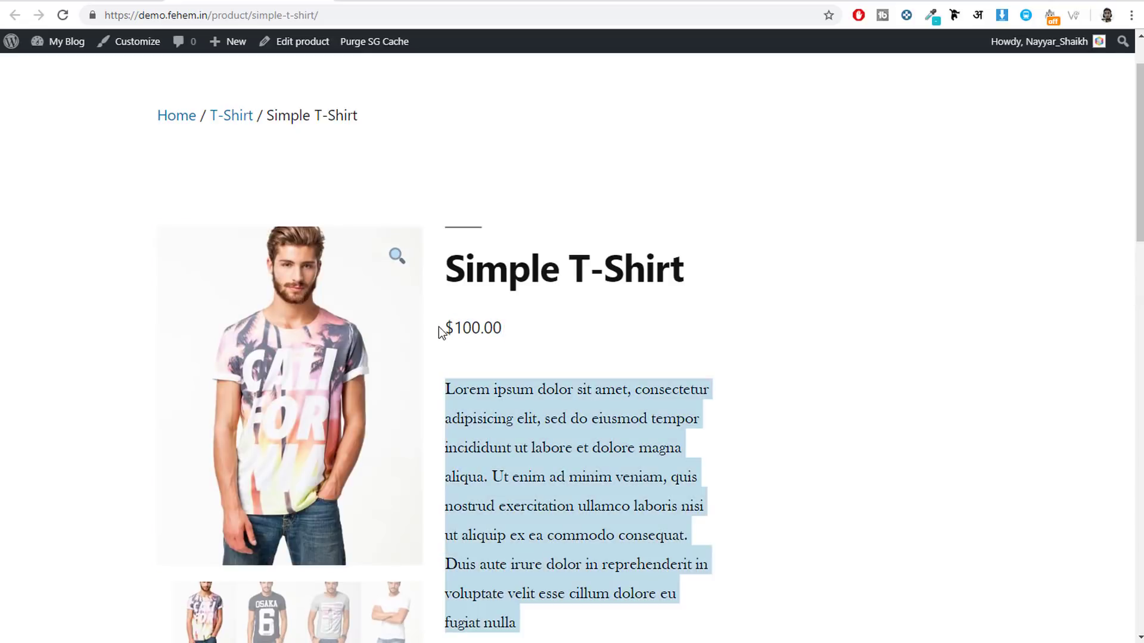
{"action": "scroll", "coordinate": [566, 370], "scroll_direction": "down", "scroll_amount": 2}
{"action": "left_click", "coordinate": [534, 302]}
{"action": "scroll", "coordinate": [560, 358], "scroll_direction": "down", "scroll_amount": 2}
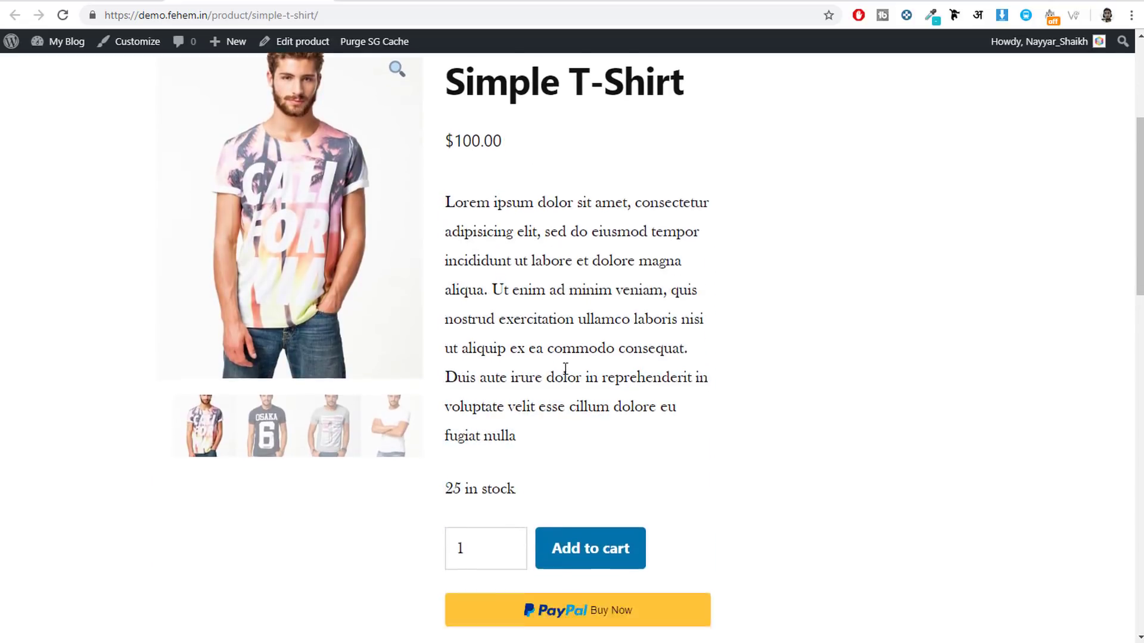
{"action": "left_click_drag", "start_coordinate": [520, 378], "coordinate": [444, 377]}
Try the quantity selector by raising it to 3 and returning it to 1
{"action": "left_click", "coordinate": [527, 444]}
{"action": "double_click", "coordinate": [509, 429]}
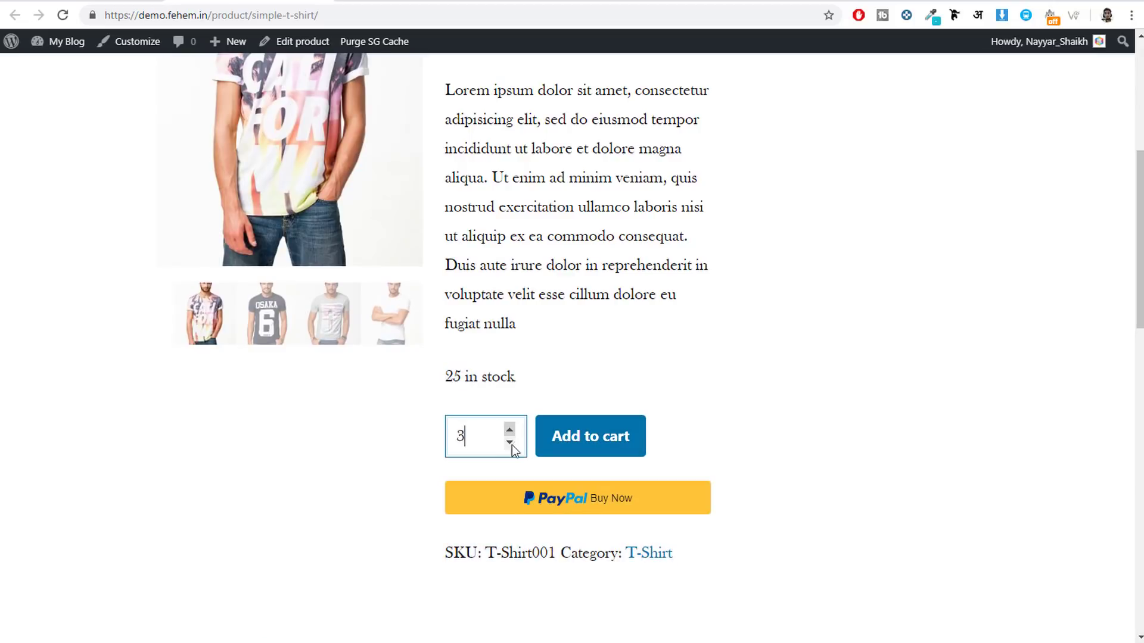
{"action": "left_click", "coordinate": [512, 445]}
{"action": "left_click", "coordinate": [512, 446]}
Check the product's SKU and category, its Description and Additional information sections, and the overall page layout
{"action": "scroll", "coordinate": [677, 465], "scroll_direction": "down", "scroll_amount": 7}
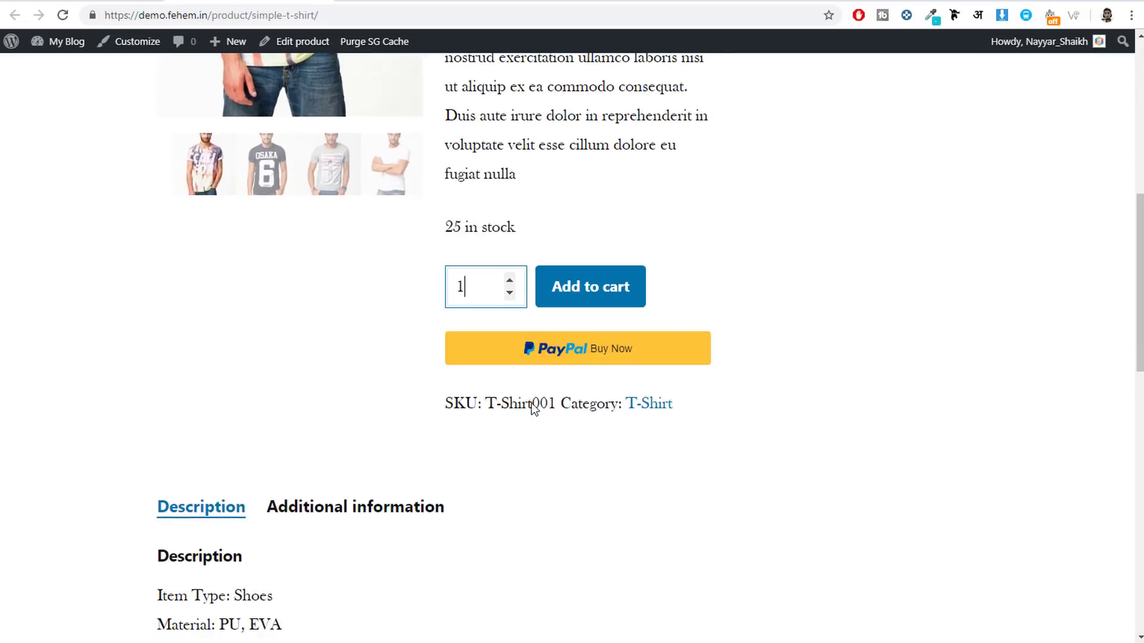
{"action": "scroll", "coordinate": [677, 472], "scroll_direction": "up", "scroll_amount": 1}
{"action": "left_click", "coordinate": [349, 216]}
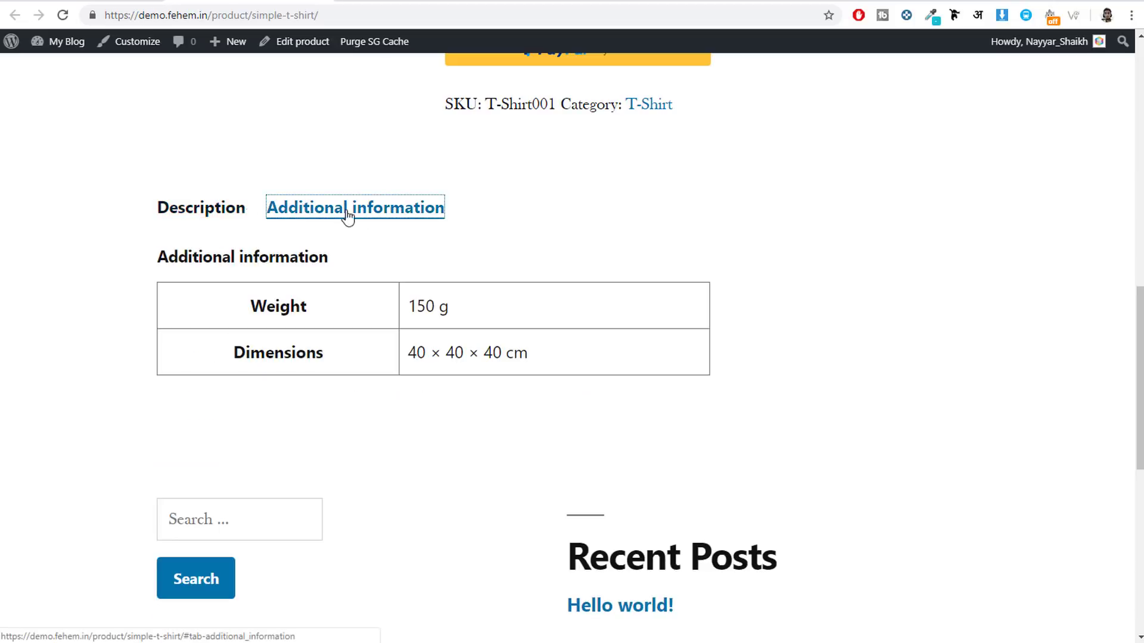
{"action": "left_click", "coordinate": [232, 216]}
{"action": "left_click", "coordinate": [355, 221]}
{"action": "left_click", "coordinate": [220, 219]}
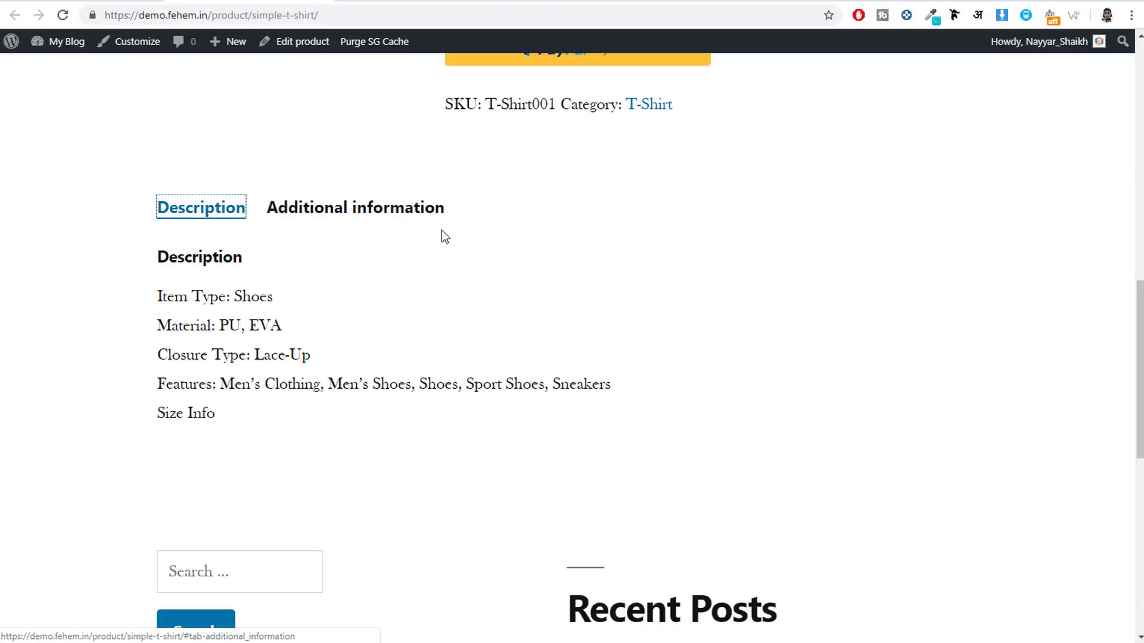
{"action": "scroll", "coordinate": [607, 369], "scroll_direction": "up", "scroll_amount": 10}
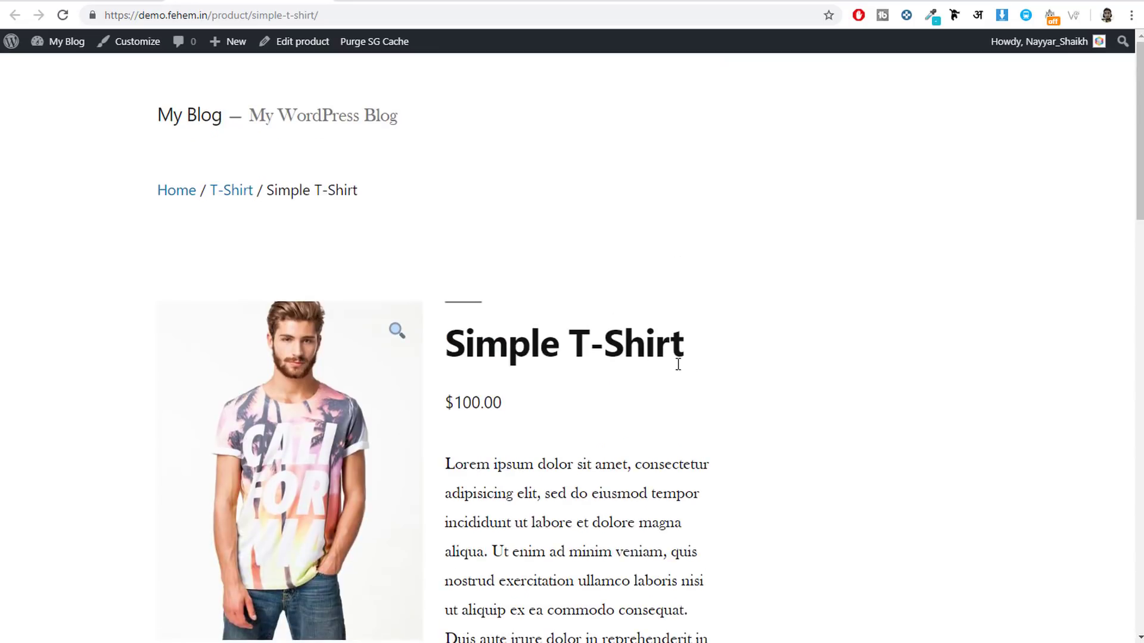
{"action": "scroll", "coordinate": [686, 238], "scroll_direction": "down", "scroll_amount": 5}
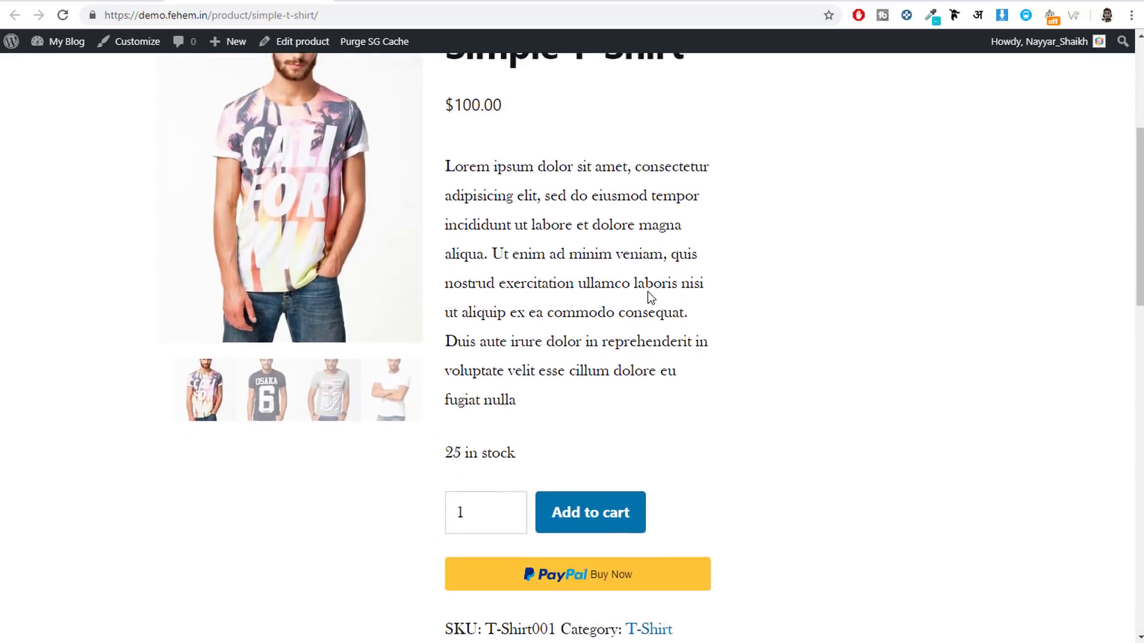
{"action": "scroll", "coordinate": [648, 291], "scroll_direction": "up", "scroll_amount": 3}
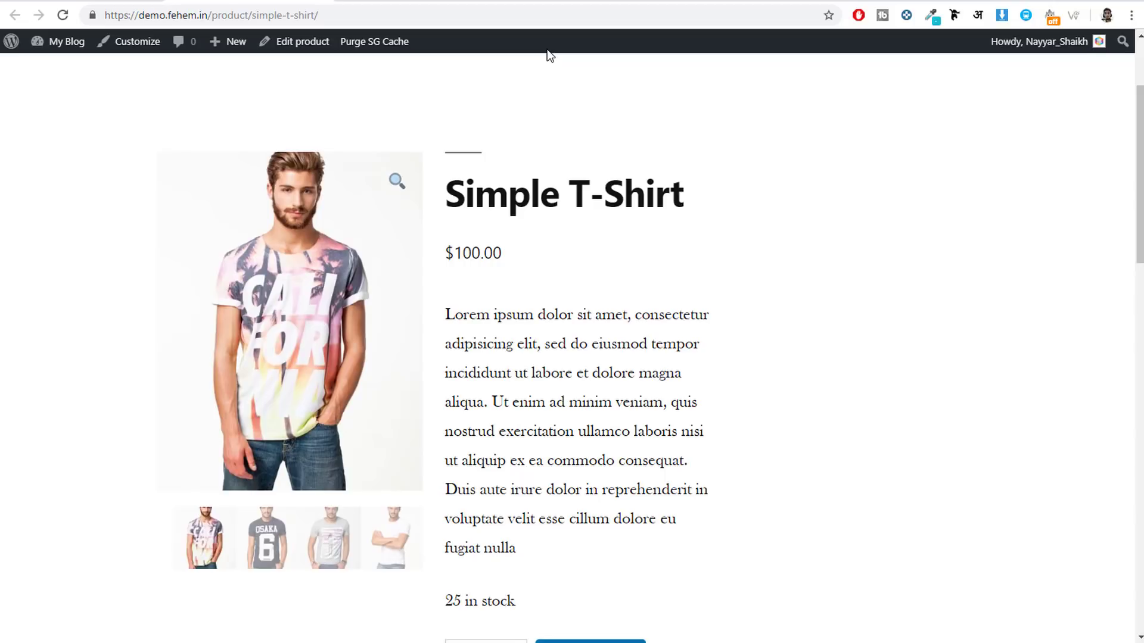
Switch to the demo store's homepage and look over its banner and Shop New Arrivals section
{"action": "left_click", "coordinate": [560, 3]}
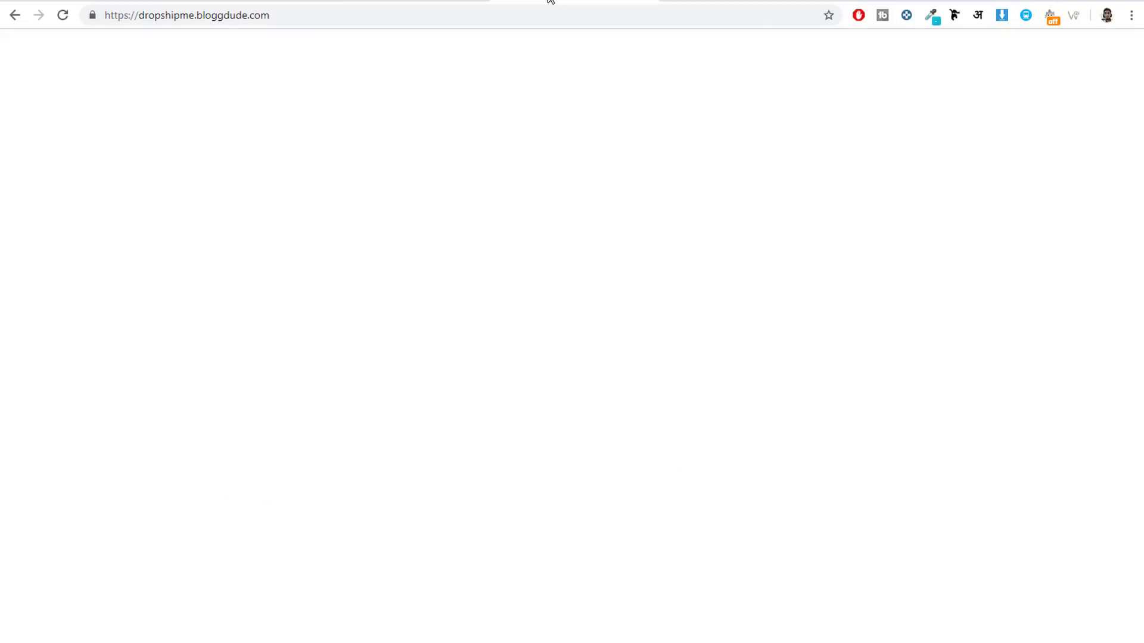
{"action": "scroll", "coordinate": [656, 403], "scroll_direction": "down", "scroll_amount": 6}
{"action": "scroll", "coordinate": [668, 407], "scroll_direction": "down", "scroll_amount": 15}
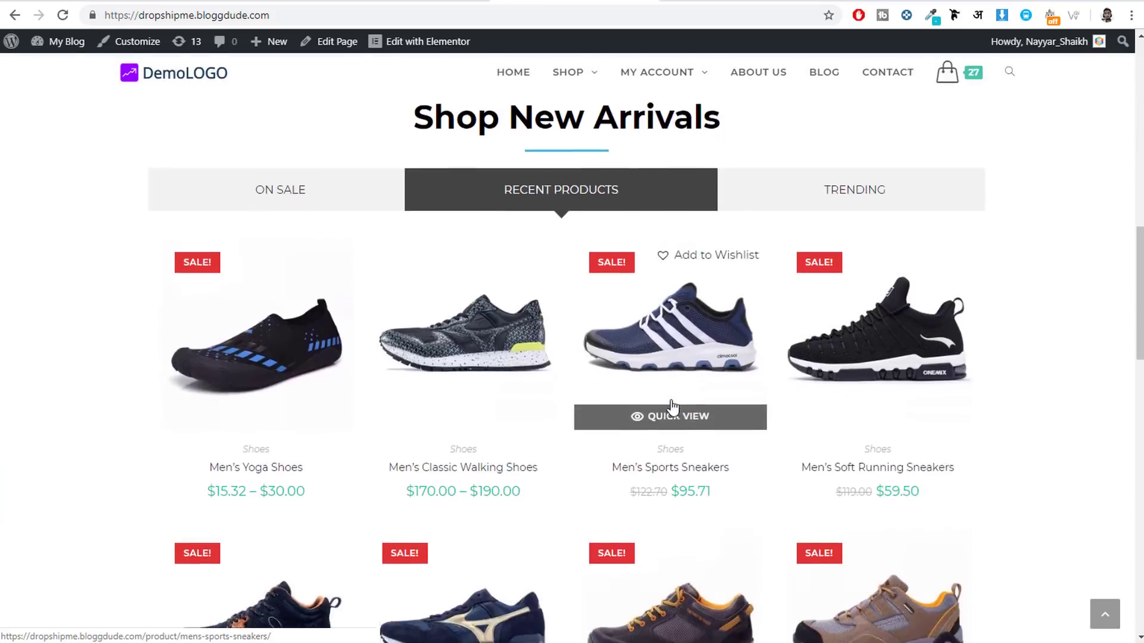
{"action": "scroll", "coordinate": [672, 399], "scroll_direction": "up", "scroll_amount": 12}
{"action": "scroll", "coordinate": [674, 410], "scroll_direction": "up", "scroll_amount": 6}
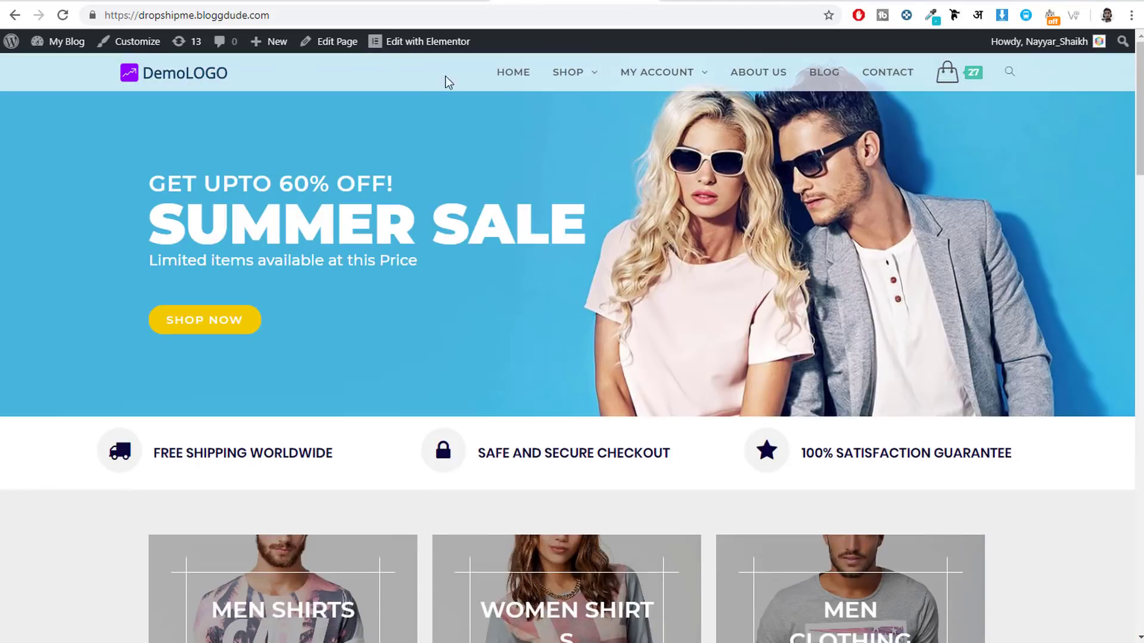
Return to the Simple T-Shirt edit page and set the sale price to 80 in the general product data
{"action": "left_click", "coordinate": [244, 1]}
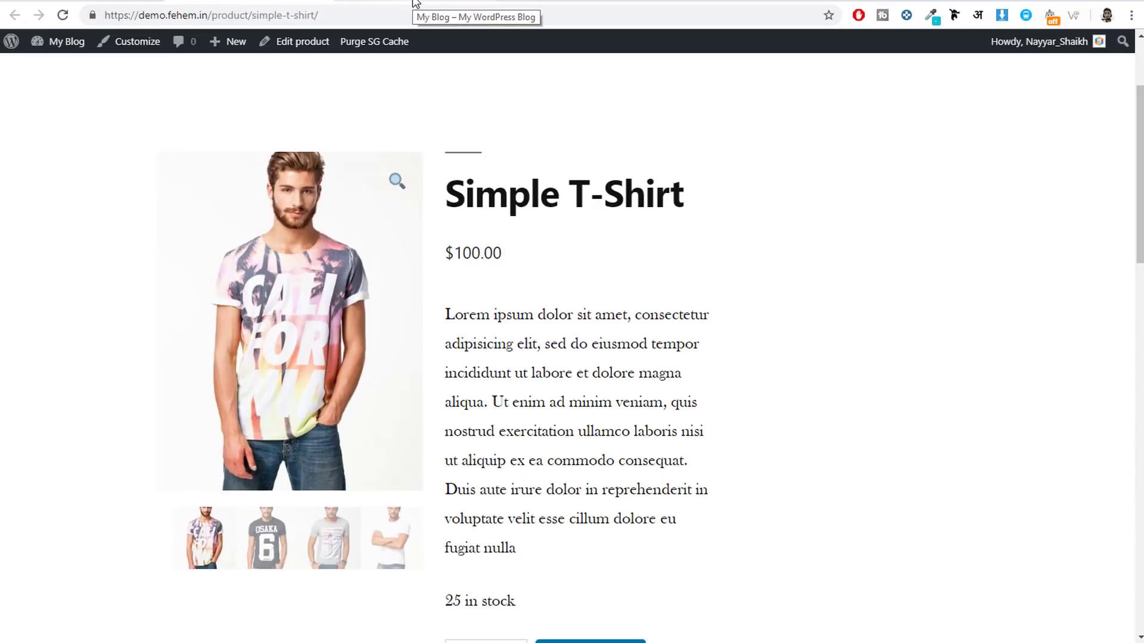
{"action": "left_click", "coordinate": [125, 1]}
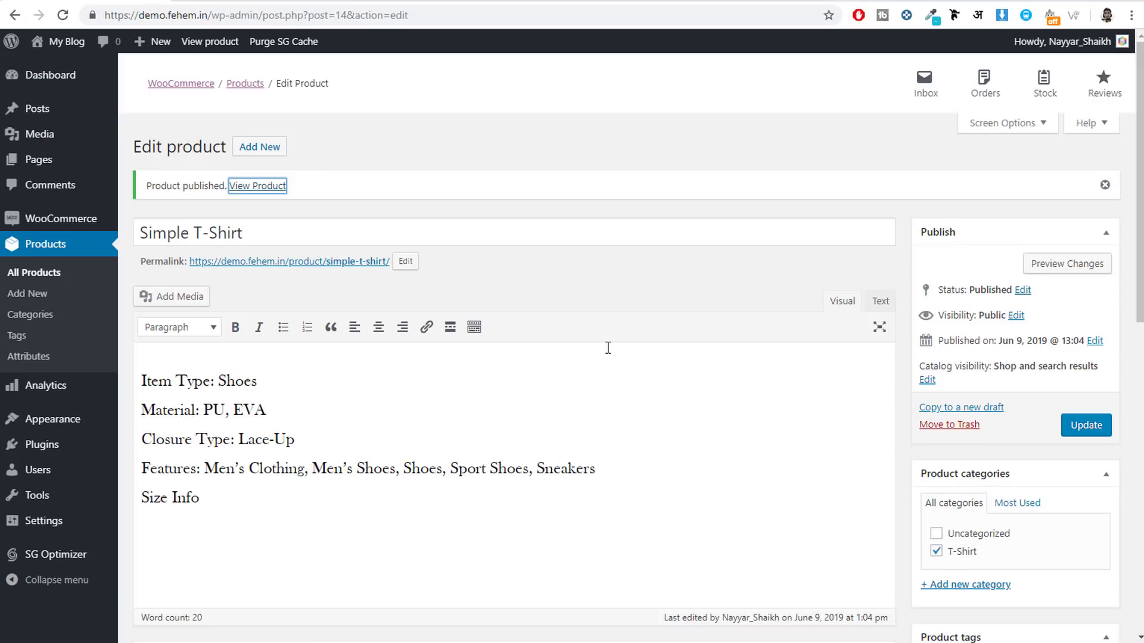
{"action": "scroll", "coordinate": [741, 396], "scroll_direction": "down", "scroll_amount": 5}
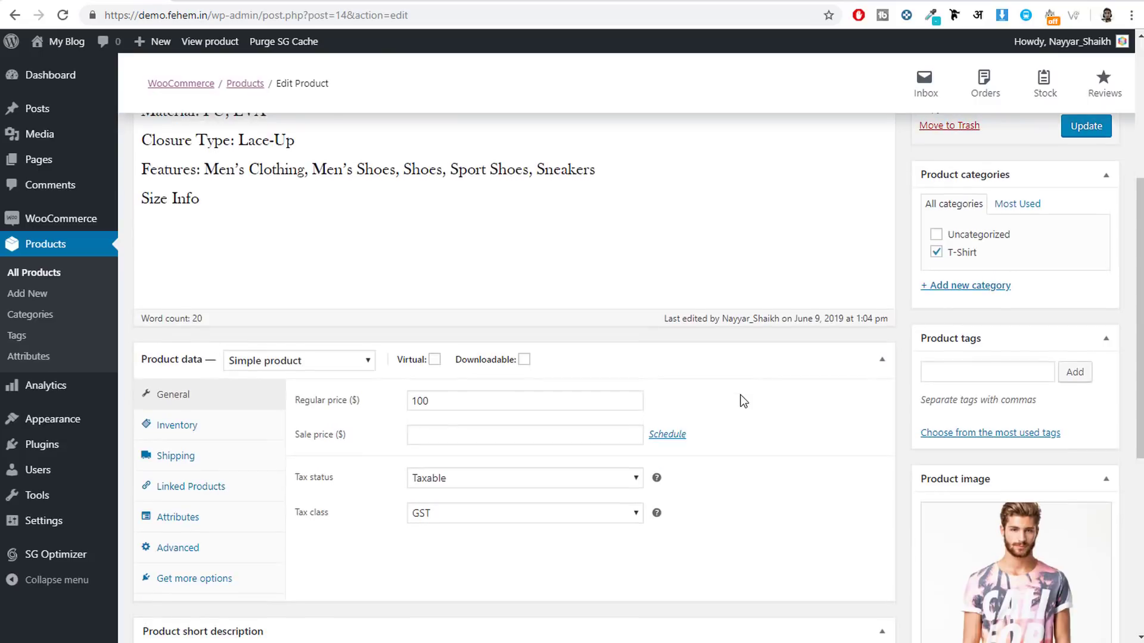
{"action": "scroll", "coordinate": [743, 401], "scroll_direction": "down", "scroll_amount": 3}
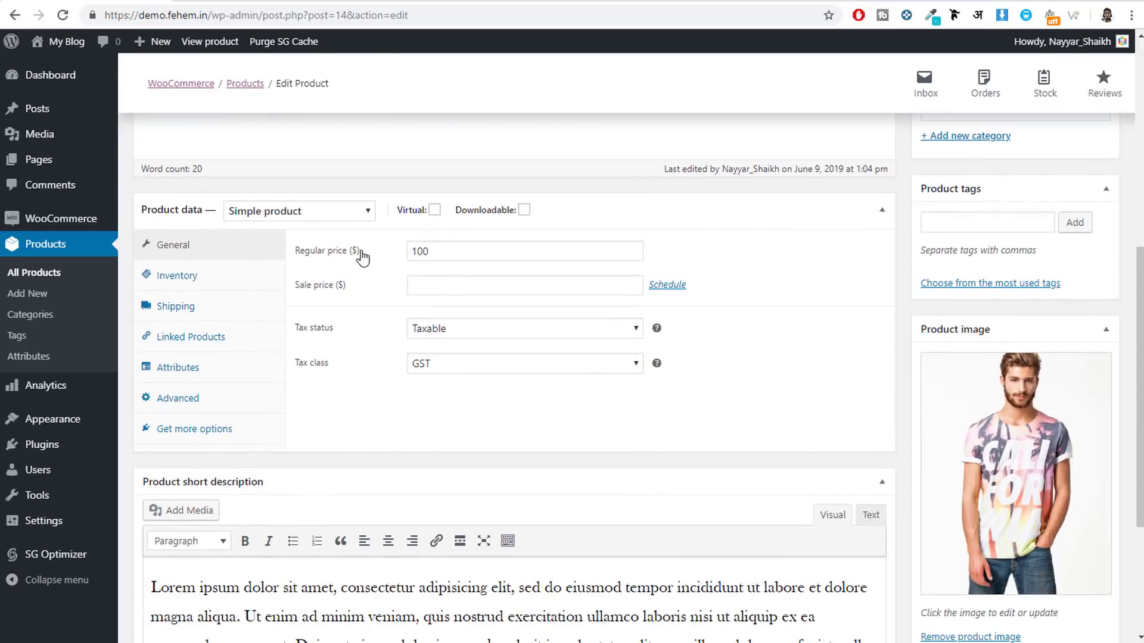
{"action": "left_click", "coordinate": [444, 286]}
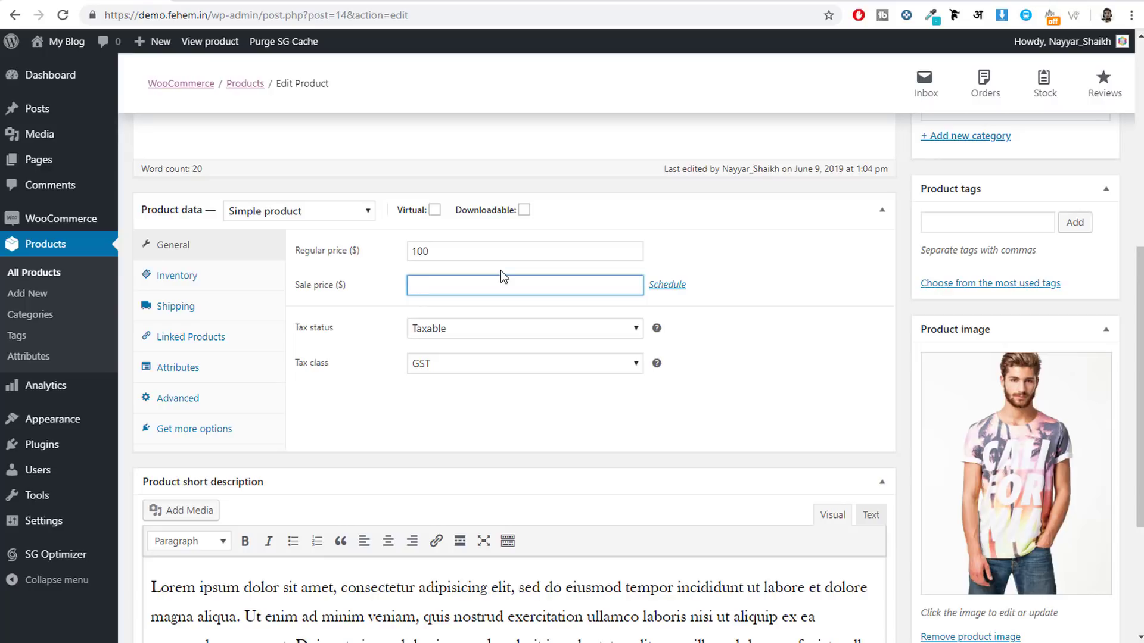
{"action": "type", "text": "80"}
Schedule the sale price from 2019-06-08 to 2019-06-30 and update the product
{"action": "left_click", "coordinate": [670, 285]}
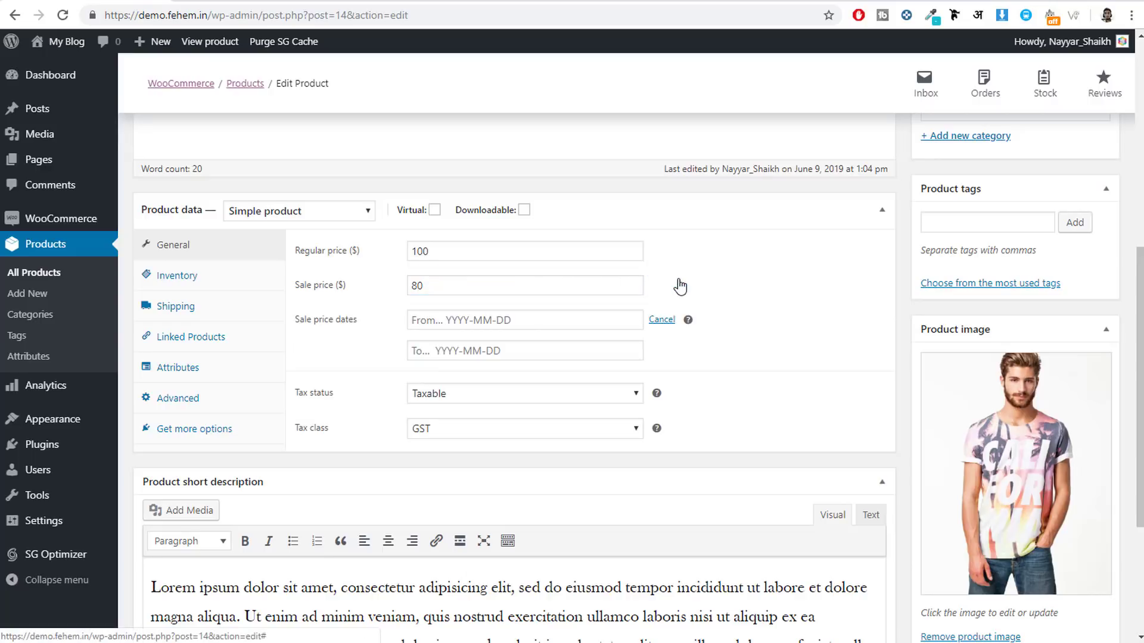
{"action": "left_click", "coordinate": [506, 322]}
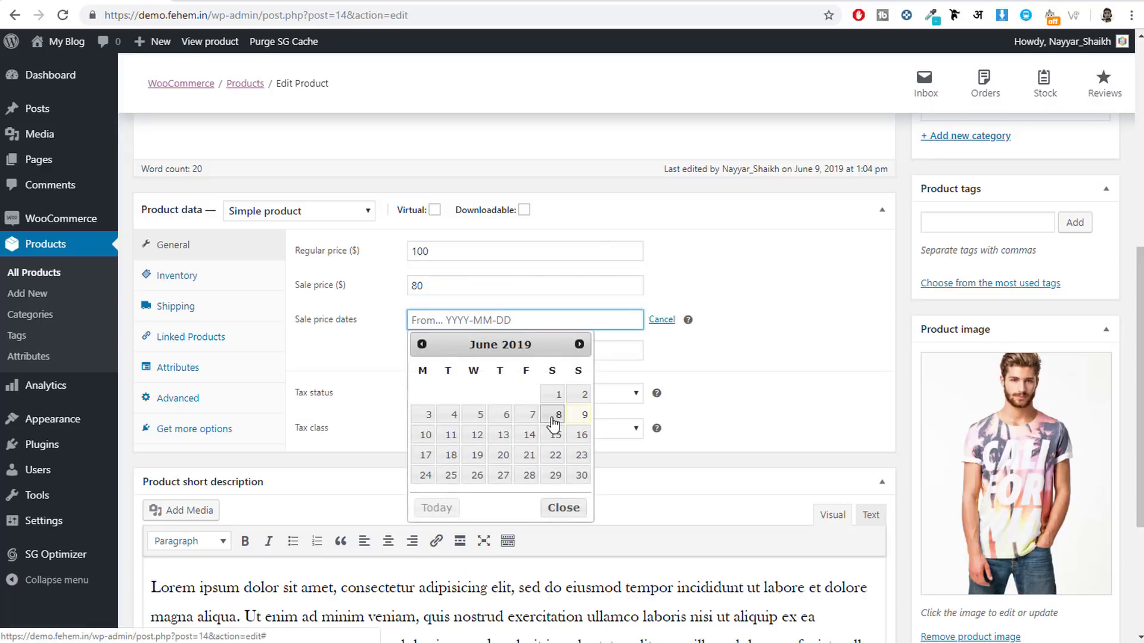
{"action": "left_click", "coordinate": [550, 413]}
{"action": "left_click", "coordinate": [520, 351]}
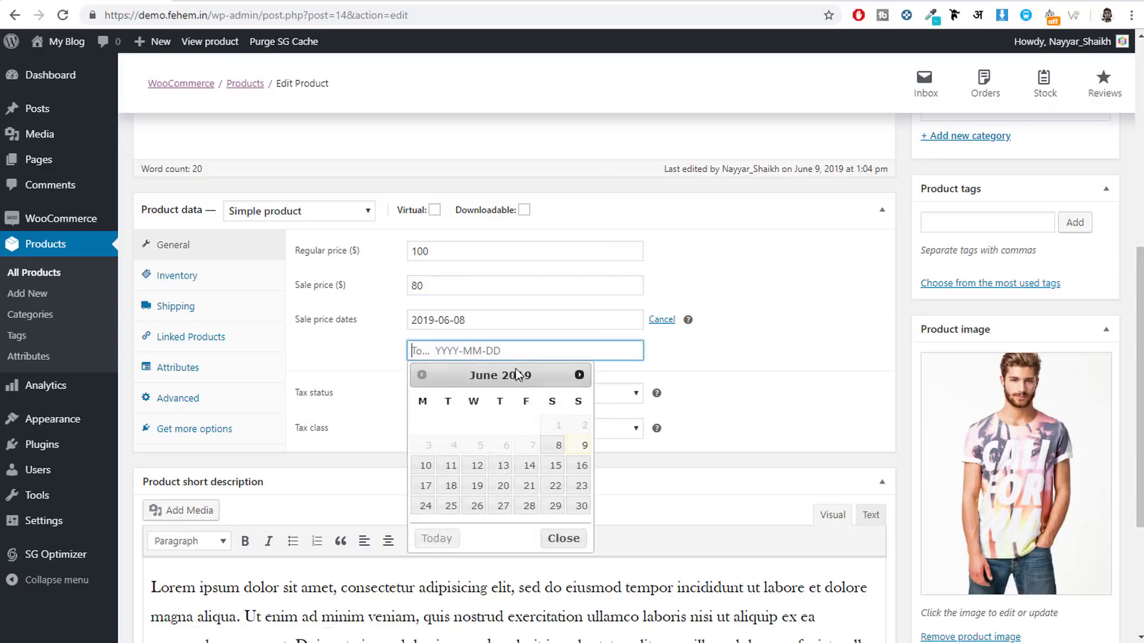
{"action": "left_click", "coordinate": [584, 507]}
{"action": "scroll", "coordinate": [665, 446], "scroll_direction": "up", "scroll_amount": 2}
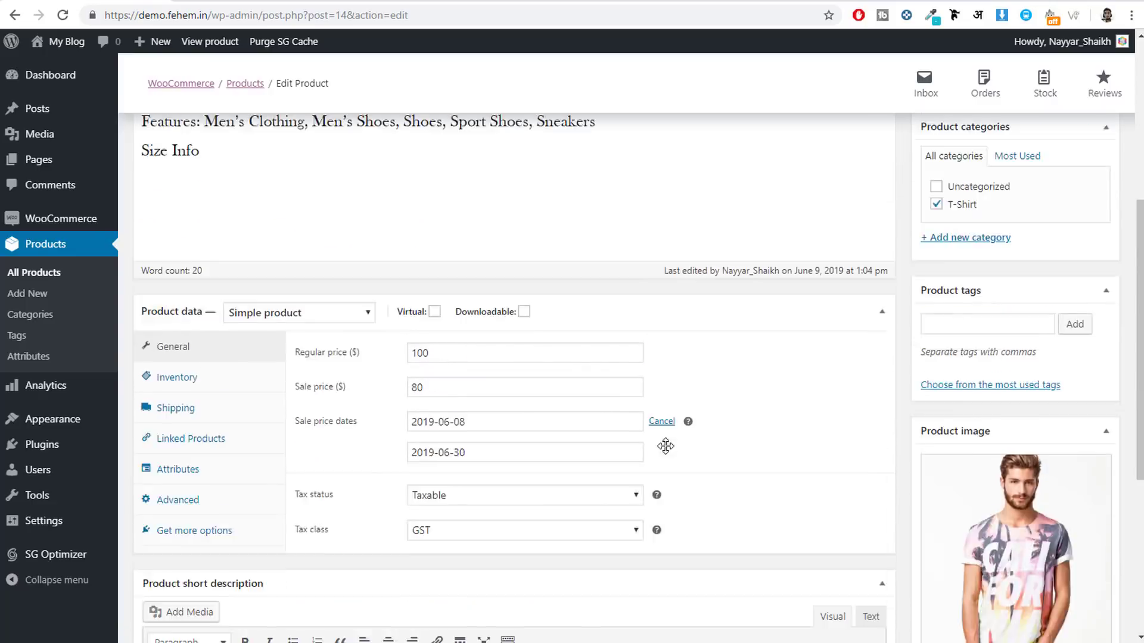
{"action": "scroll", "coordinate": [666, 447], "scroll_direction": "up", "scroll_amount": 5}
{"action": "left_click", "coordinate": [1075, 427]}
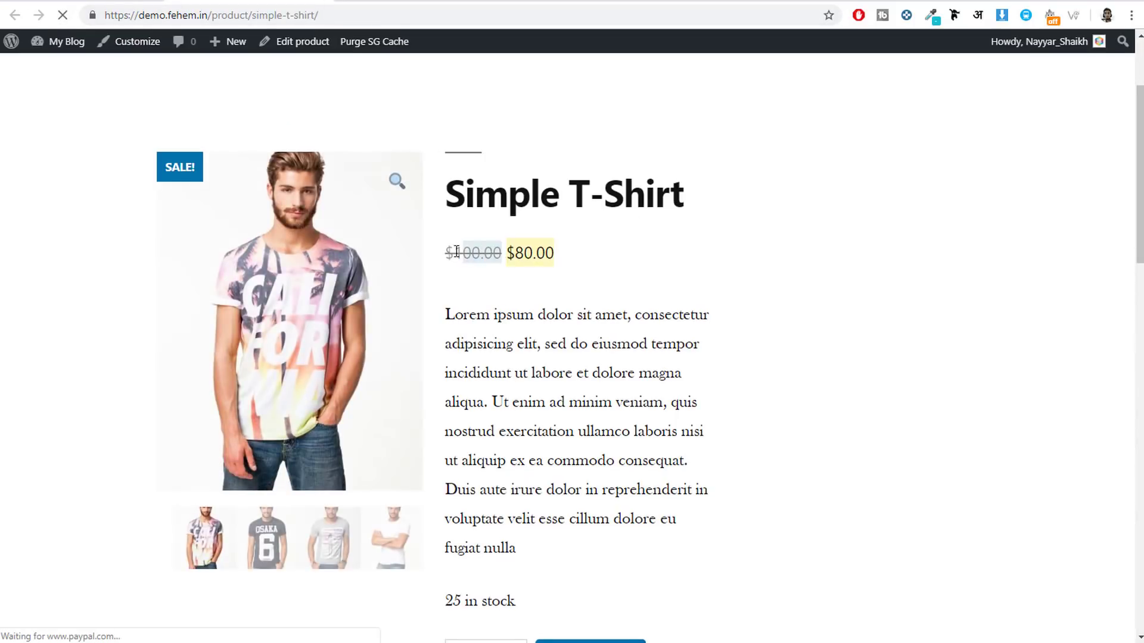
Examine the regular and sale prices and the sale badge on the Simple T-Shirt product page
{"action": "left_click_drag", "start_coordinate": [501, 253], "coordinate": [518, 601]}
{"action": "left_click", "coordinate": [511, 251]}
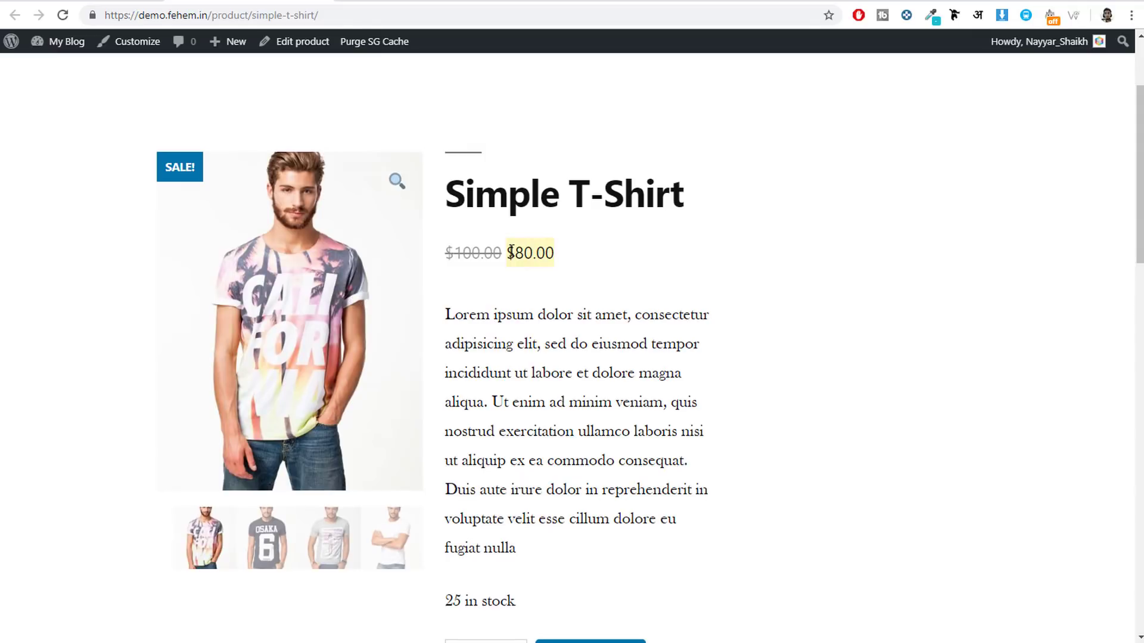
{"action": "left_click_drag", "start_coordinate": [512, 251], "coordinate": [557, 252]}
{"action": "left_click", "coordinate": [547, 252]}
{"action": "scroll", "coordinate": [705, 368], "scroll_direction": "down", "scroll_amount": 2}
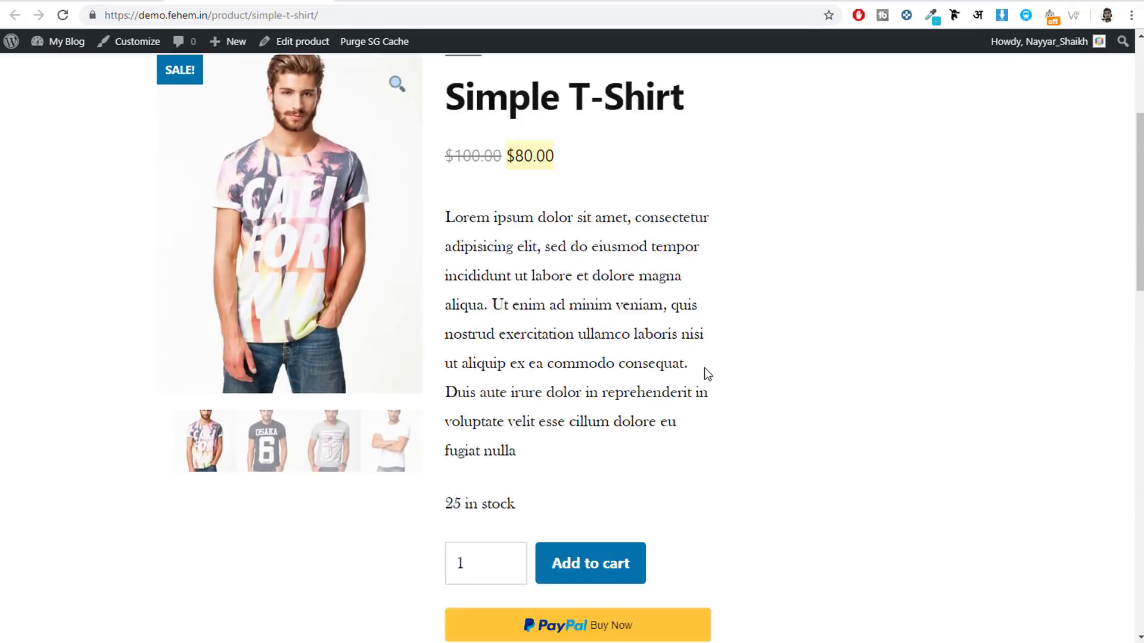
{"action": "scroll", "coordinate": [705, 372], "scroll_direction": "down", "scroll_amount": 2}
{"action": "scroll", "coordinate": [179, 242], "scroll_direction": "up", "scroll_amount": 5}
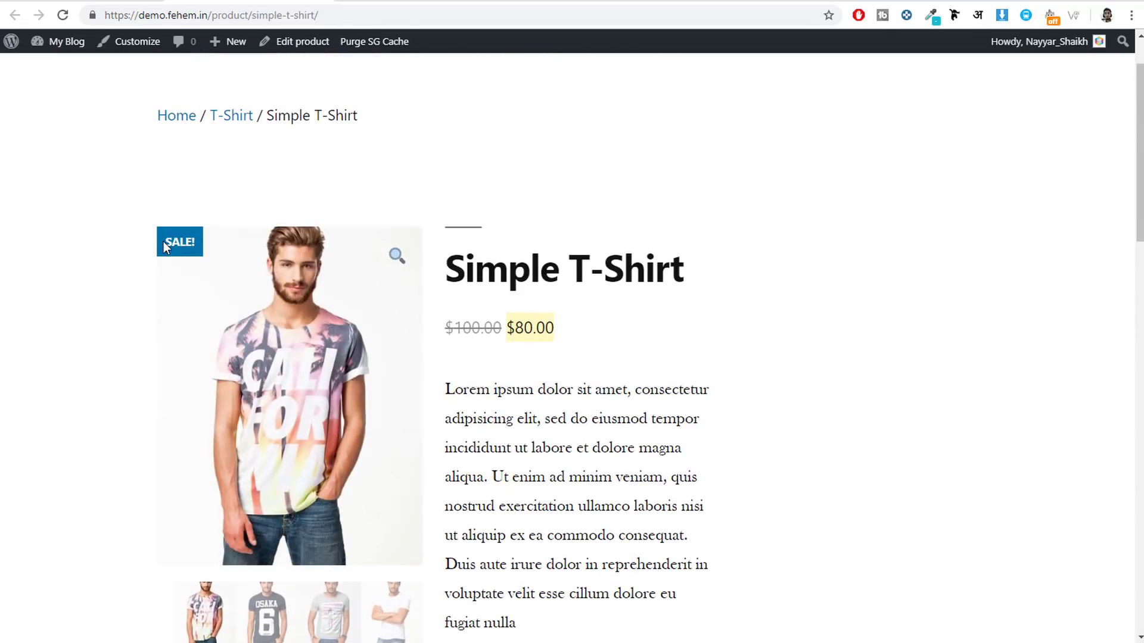
{"action": "left_click", "coordinate": [242, 262]}
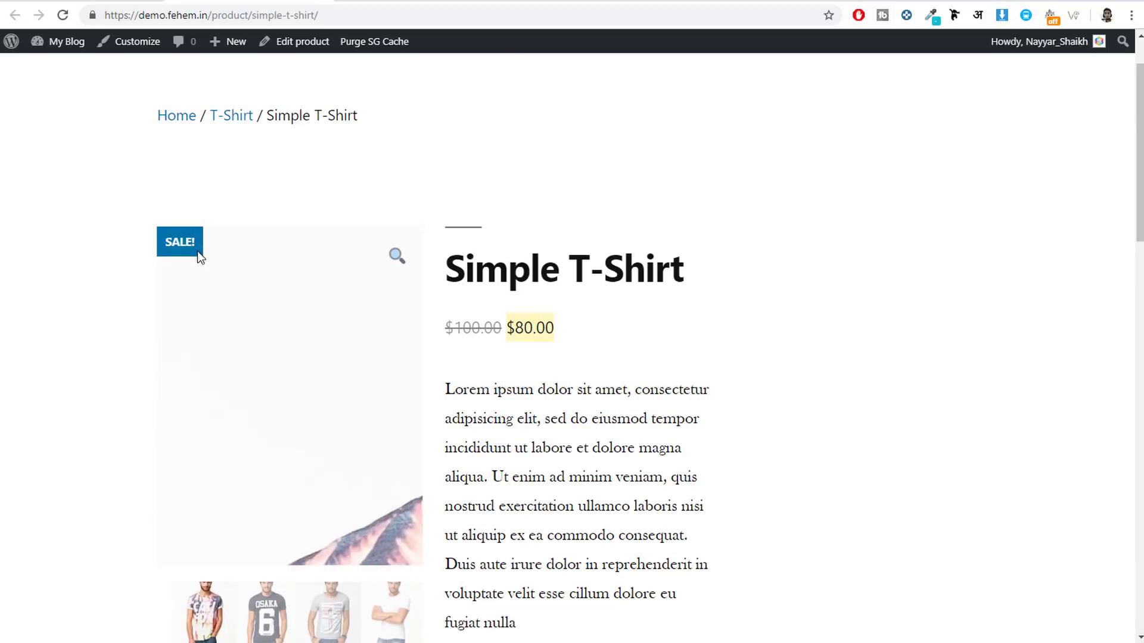
{"action": "left_click_drag", "start_coordinate": [170, 242], "coordinate": [190, 244]}
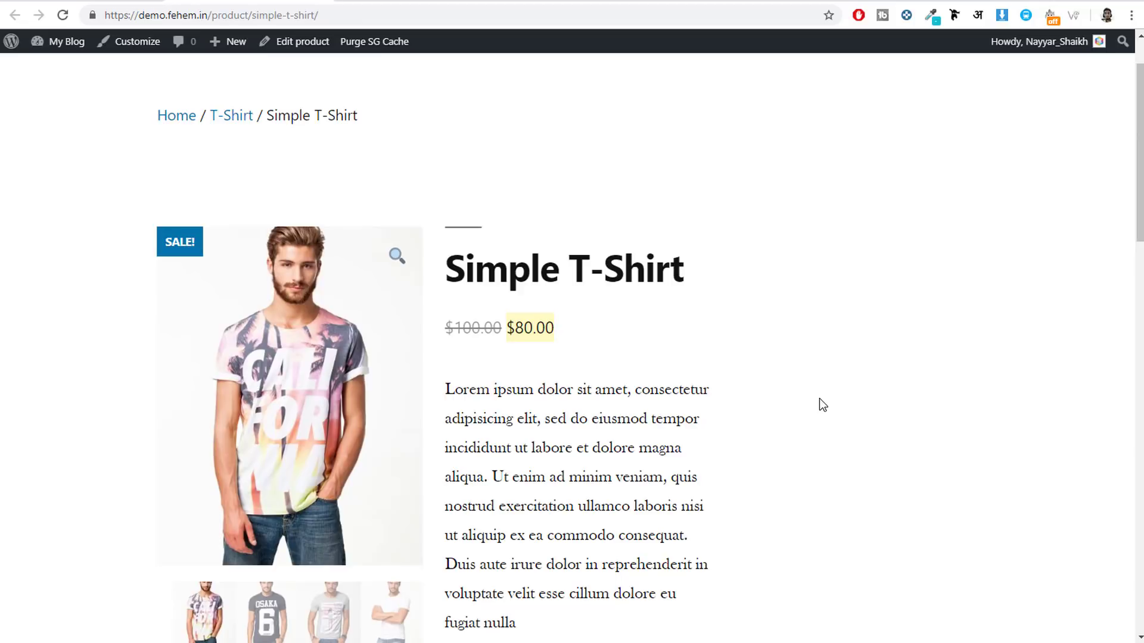
{"action": "scroll", "coordinate": [825, 398], "scroll_direction": "down", "scroll_amount": 4}
{"action": "scroll", "coordinate": [725, 330], "scroll_direction": "up", "scroll_amount": 5}
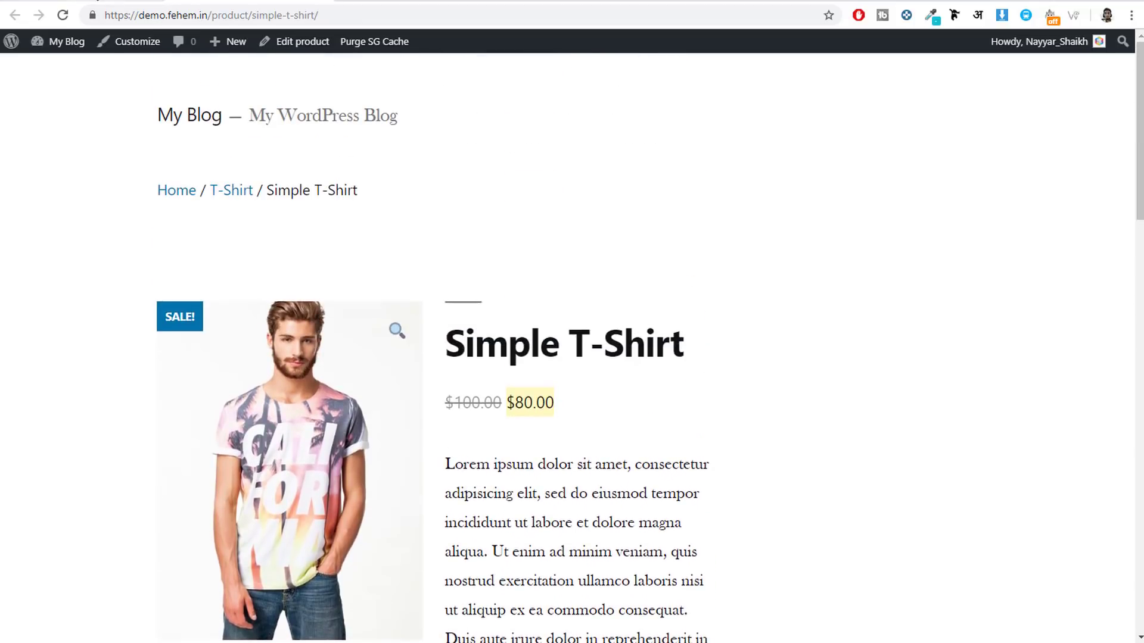
Return to the product's edit page and review its product data and the available product types
{"action": "left_click", "coordinate": [106, 1]}
{"action": "scroll", "coordinate": [924, 434], "scroll_direction": "down", "scroll_amount": 7}
{"action": "scroll", "coordinate": [619, 396], "scroll_direction": "up", "scroll_amount": 7}
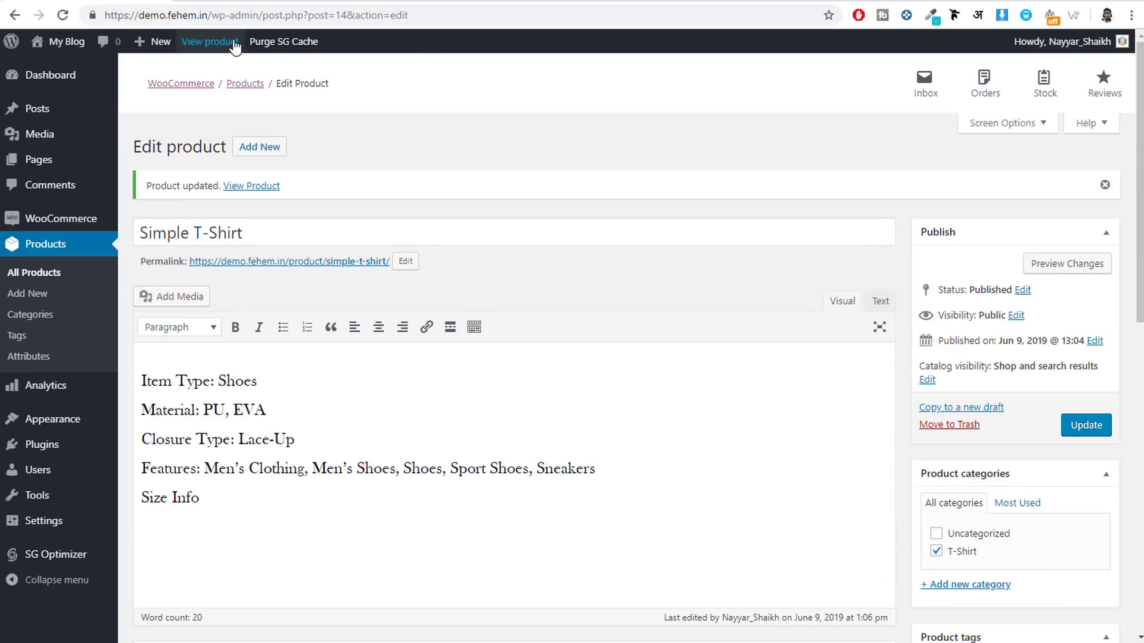
{"action": "left_click", "coordinate": [256, 3]}
{"action": "scroll", "coordinate": [1027, 399], "scroll_direction": "down", "scroll_amount": 5}
{"action": "left_click", "coordinate": [104, 3]}
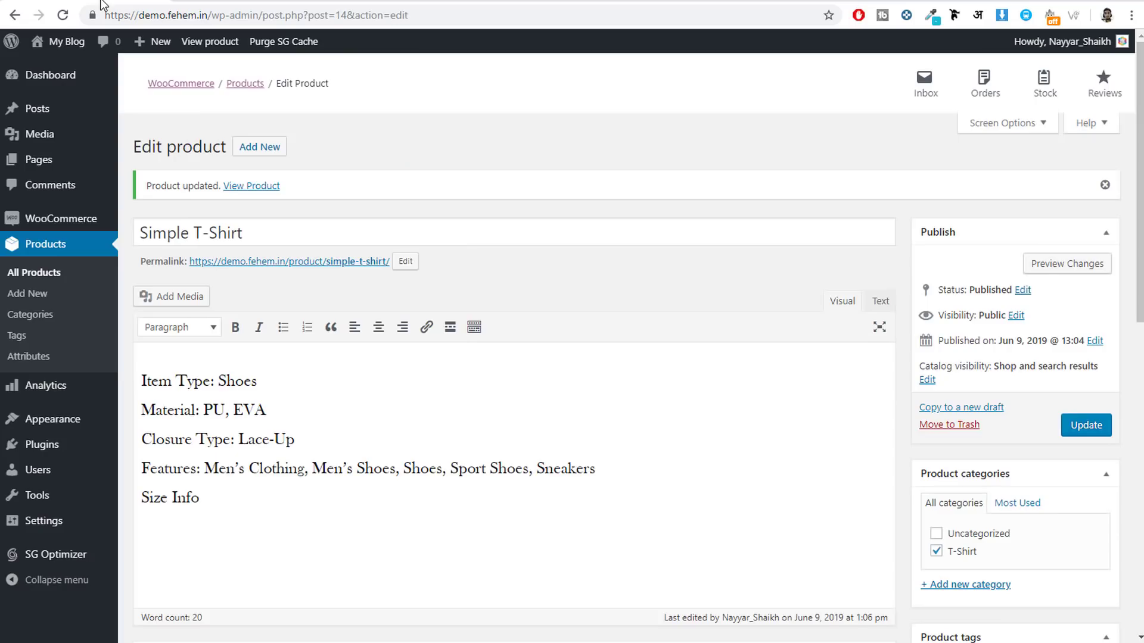
{"action": "scroll", "coordinate": [715, 379], "scroll_direction": "down", "scroll_amount": 7}
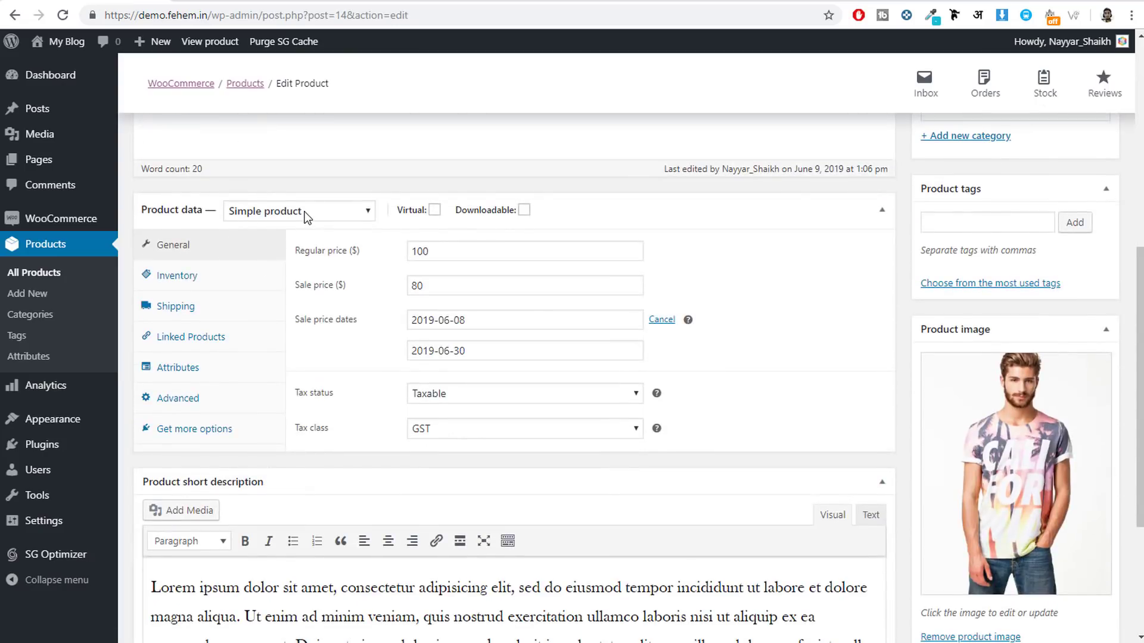
{"action": "left_click", "coordinate": [300, 214]}
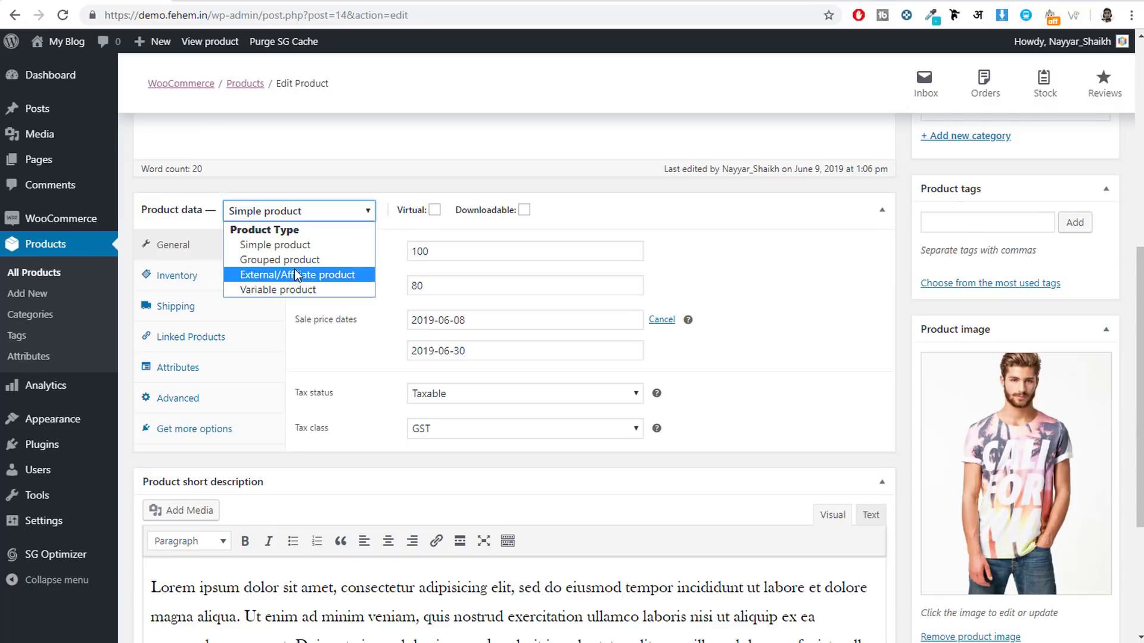
On the store's Simple T-Shirt page, set the quantity to 2 and add the product to the cart
{"action": "left_click", "coordinate": [256, 3]}
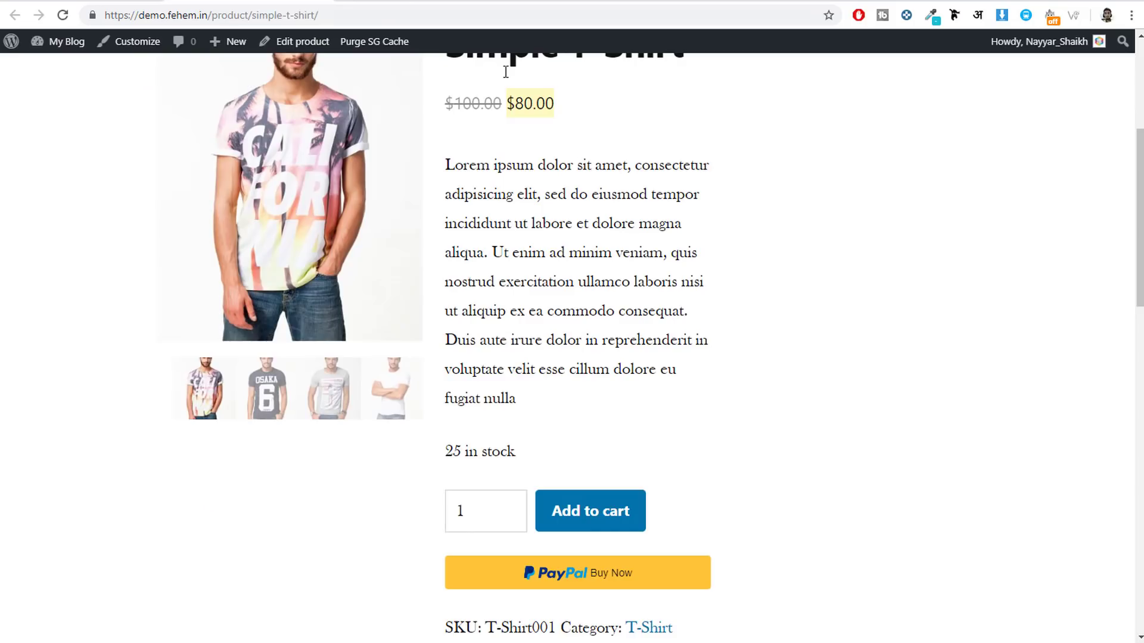
{"action": "scroll", "coordinate": [773, 312], "scroll_direction": "down", "scroll_amount": 4}
{"action": "scroll", "coordinate": [768, 328], "scroll_direction": "up", "scroll_amount": 3}
{"action": "scroll", "coordinate": [609, 318], "scroll_direction": "down", "scroll_amount": 3}
{"action": "double_click", "coordinate": [464, 510]}
{"action": "type", "text": "2"}
{"action": "left_click", "coordinate": [620, 514]}
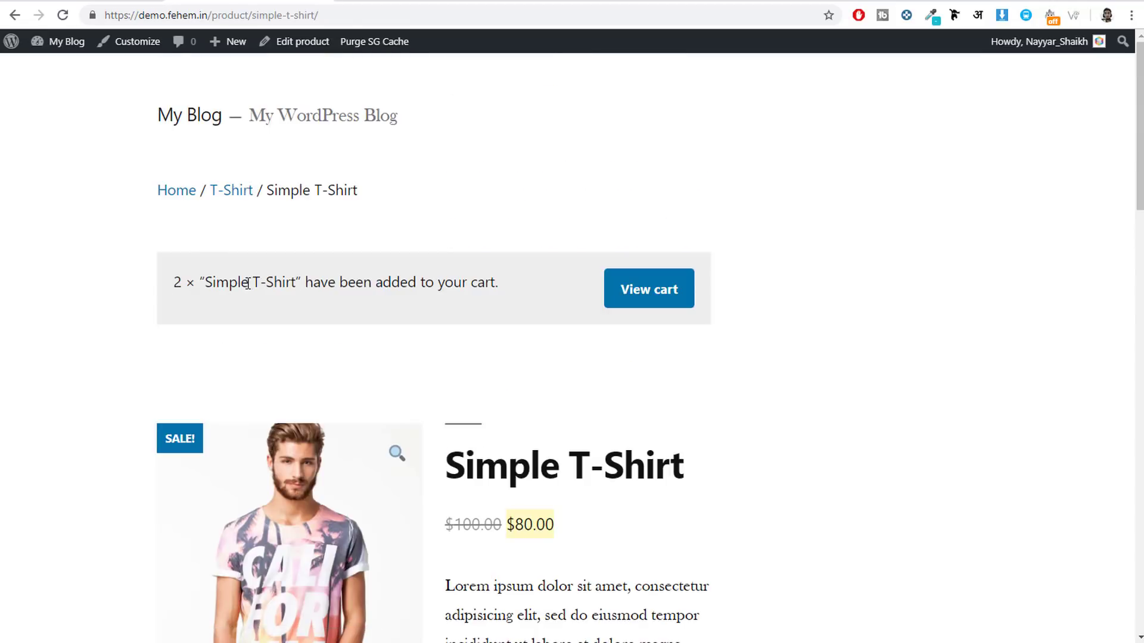
View the cart and check its totals and the fields of the shipping calculator
{"action": "left_click", "coordinate": [634, 286]}
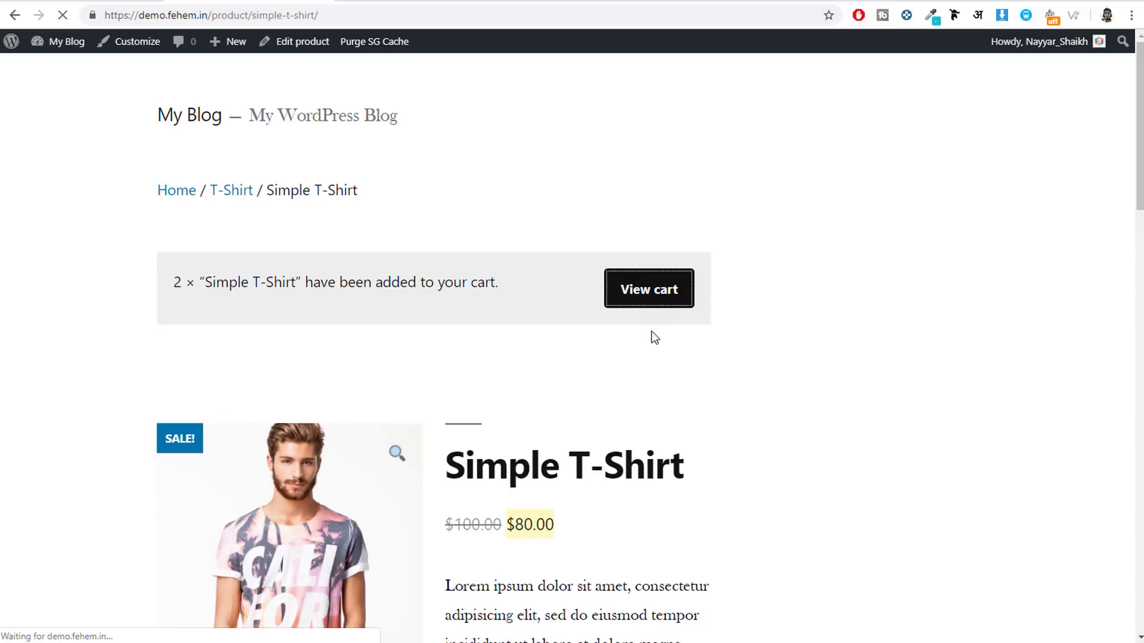
{"action": "scroll", "coordinate": [630, 331], "scroll_direction": "down", "scroll_amount": 7}
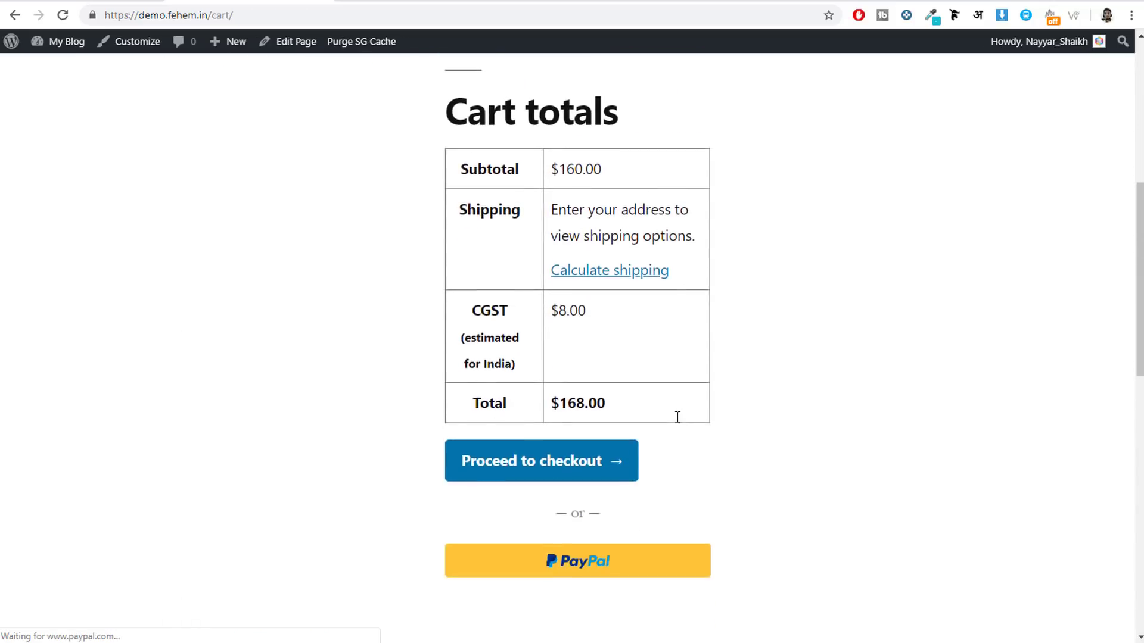
{"action": "left_click", "coordinate": [622, 274]}
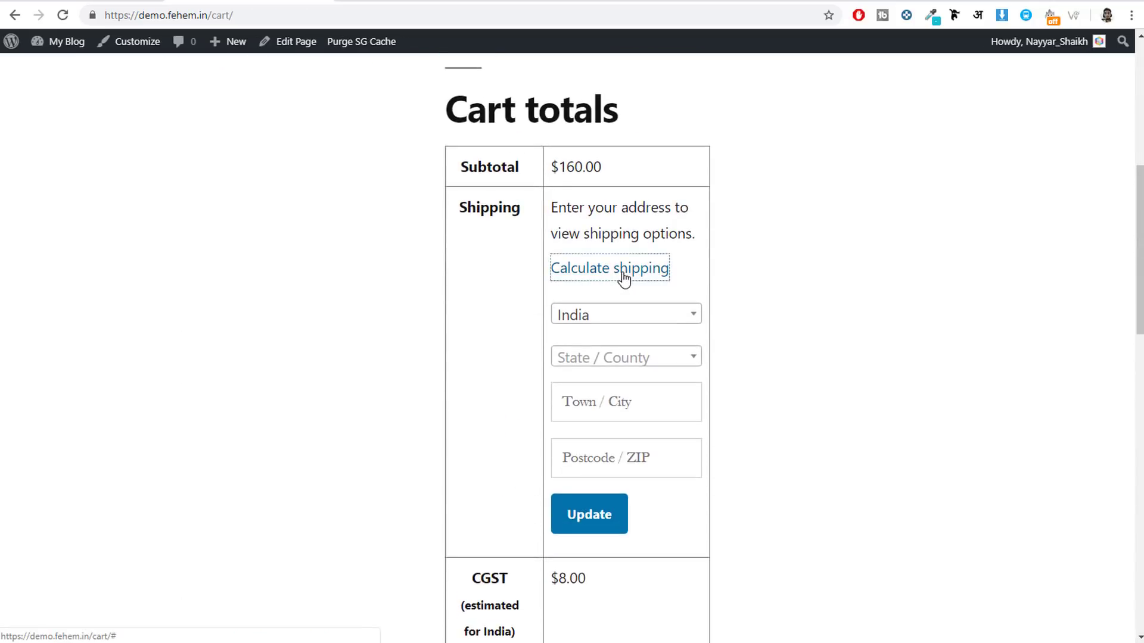
{"action": "left_click", "coordinate": [623, 275]}
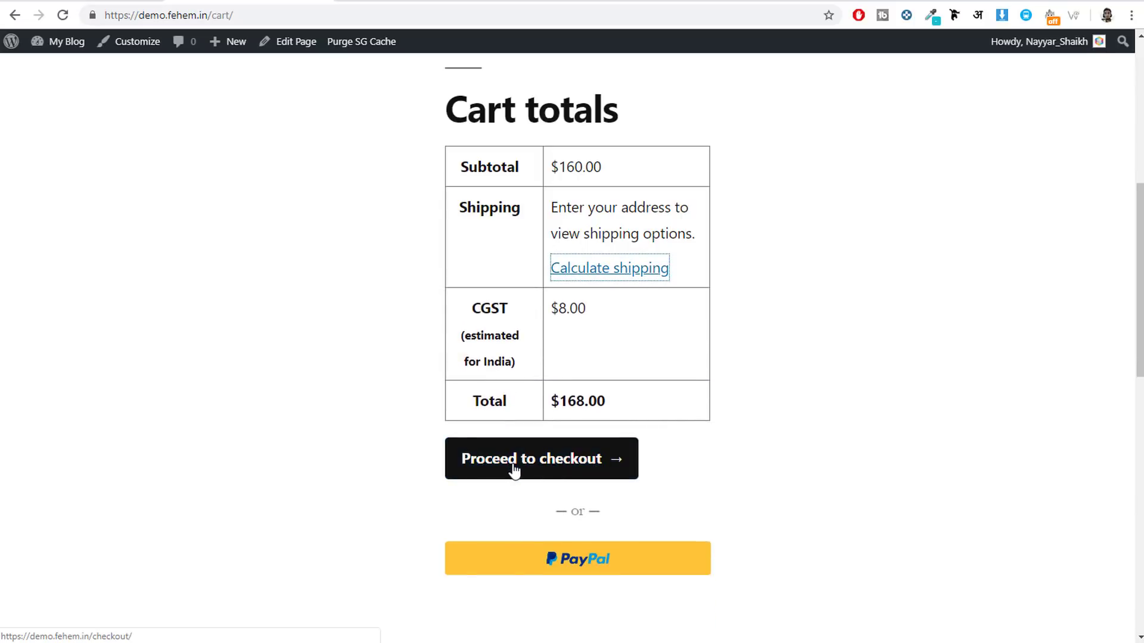
Proceed from the cart to checkout and look over the checkout form
{"action": "left_click", "coordinate": [536, 471]}
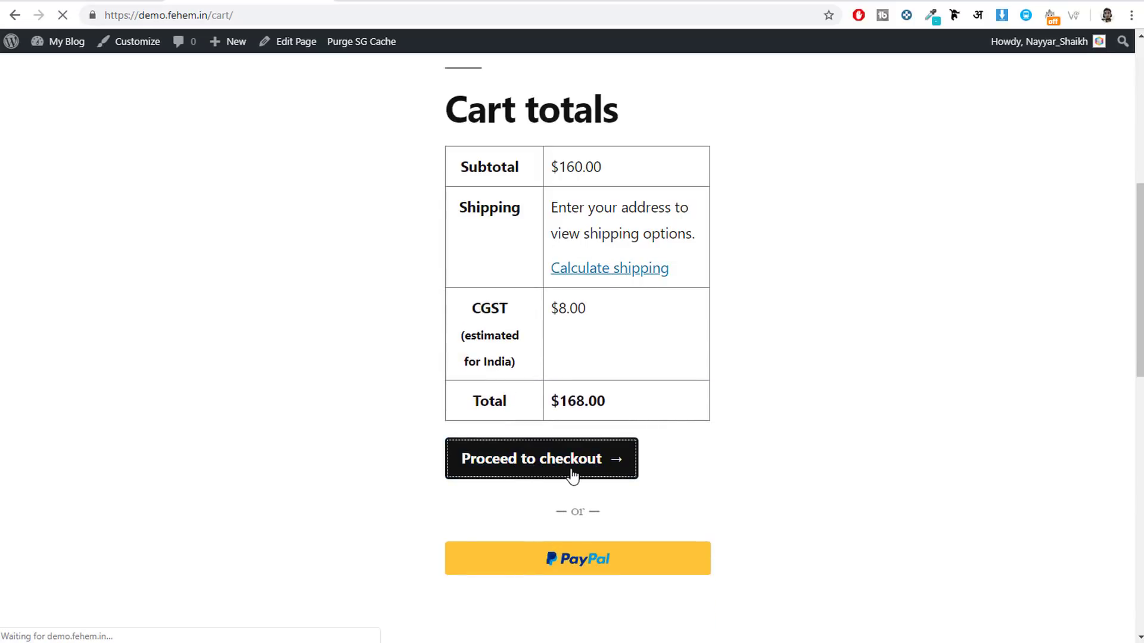
{"action": "scroll", "coordinate": [968, 416], "scroll_direction": "down", "scroll_amount": 7}
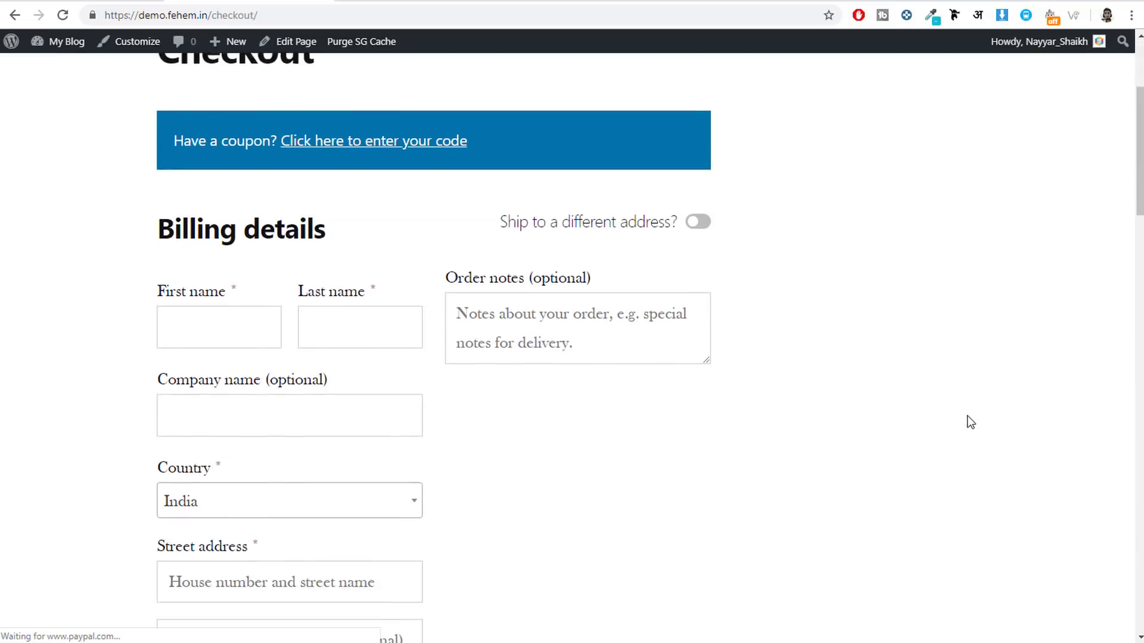
{"action": "scroll", "coordinate": [966, 416], "scroll_direction": "down", "scroll_amount": 12}
{"action": "scroll", "coordinate": [959, 420], "scroll_direction": "up", "scroll_amount": 15}
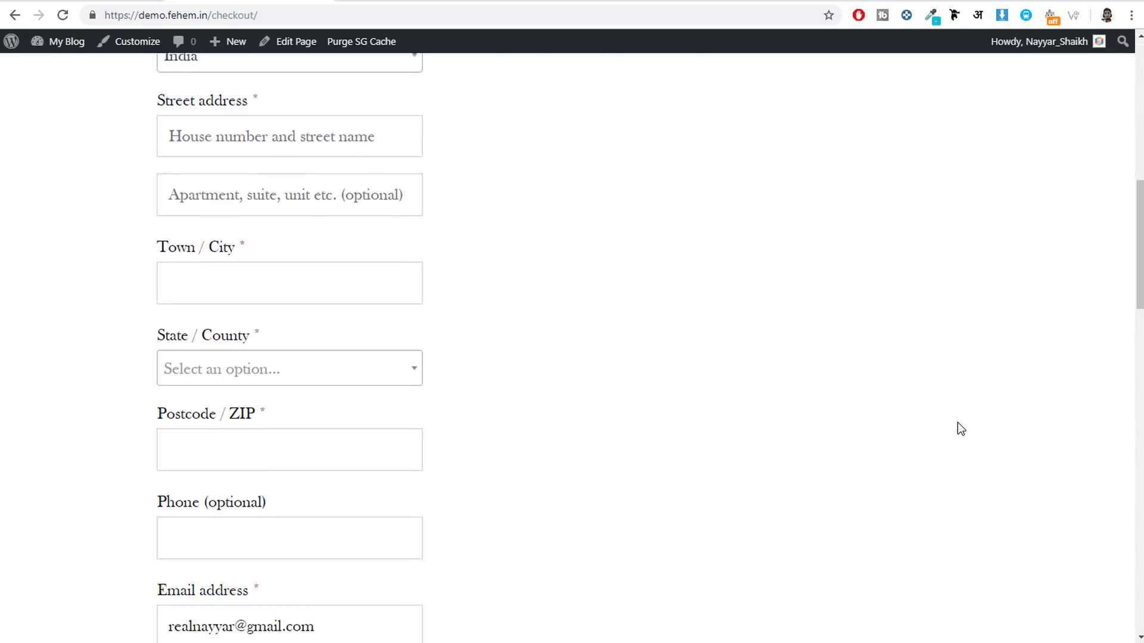
{"action": "scroll", "coordinate": [941, 426], "scroll_direction": "up", "scroll_amount": 2}
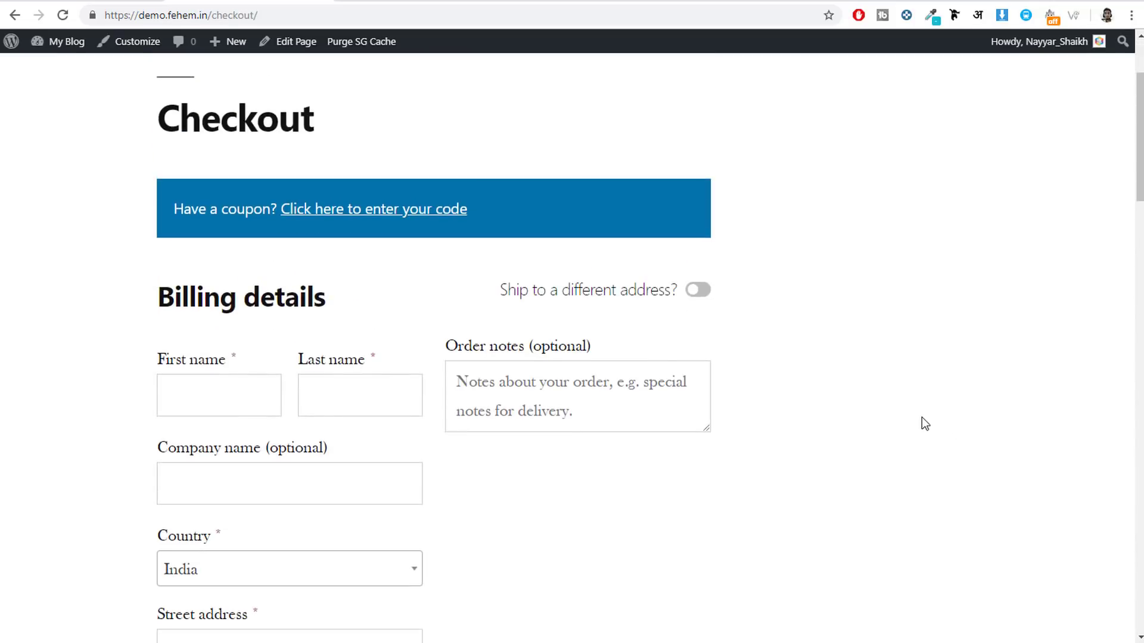
Fill in the billing details with the customer's saved name and address
{"action": "left_click", "coordinate": [257, 395]}
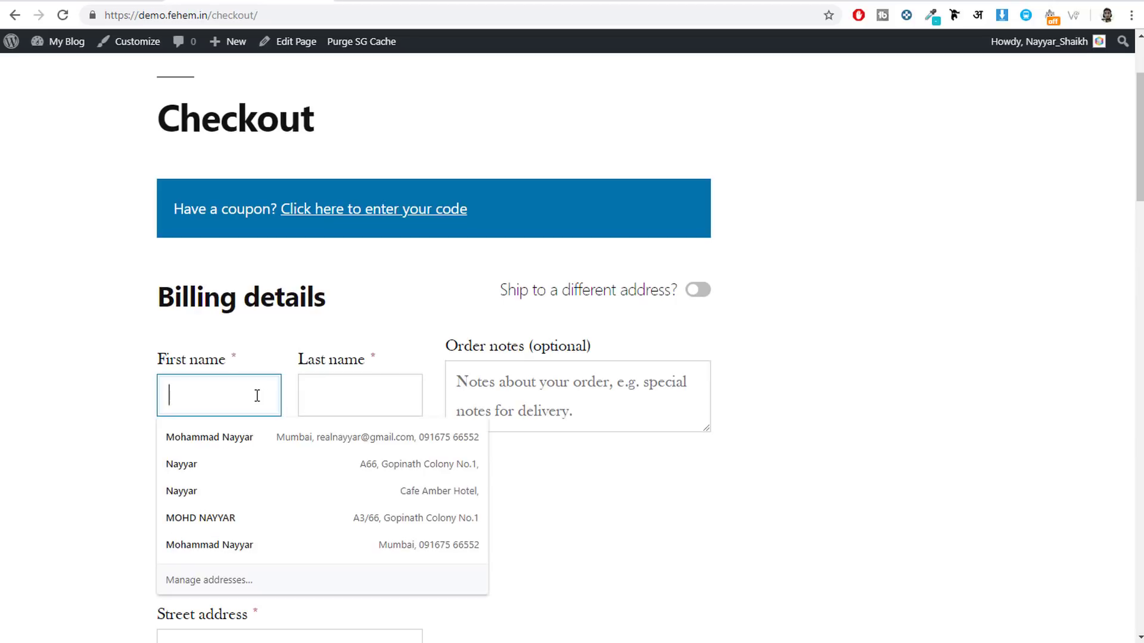
{"action": "left_click", "coordinate": [222, 467]}
{"action": "scroll", "coordinate": [586, 373], "scroll_direction": "up", "scroll_amount": 2}
{"action": "scroll", "coordinate": [588, 384], "scroll_direction": "down", "scroll_amount": 5}
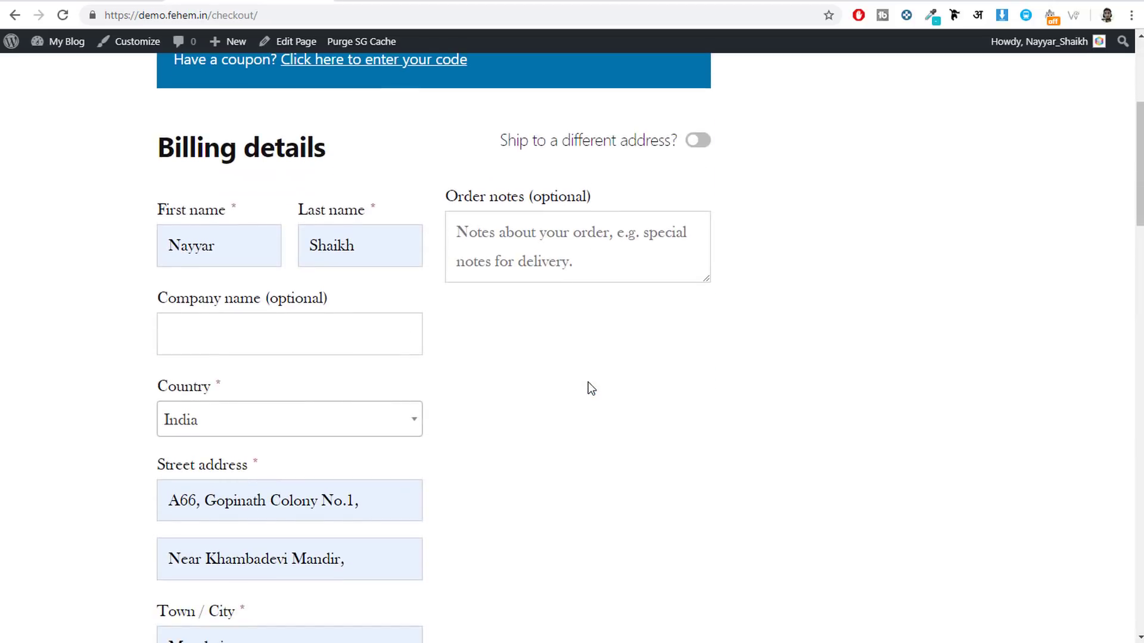
{"action": "scroll", "coordinate": [588, 384], "scroll_direction": "up", "scroll_amount": 4}
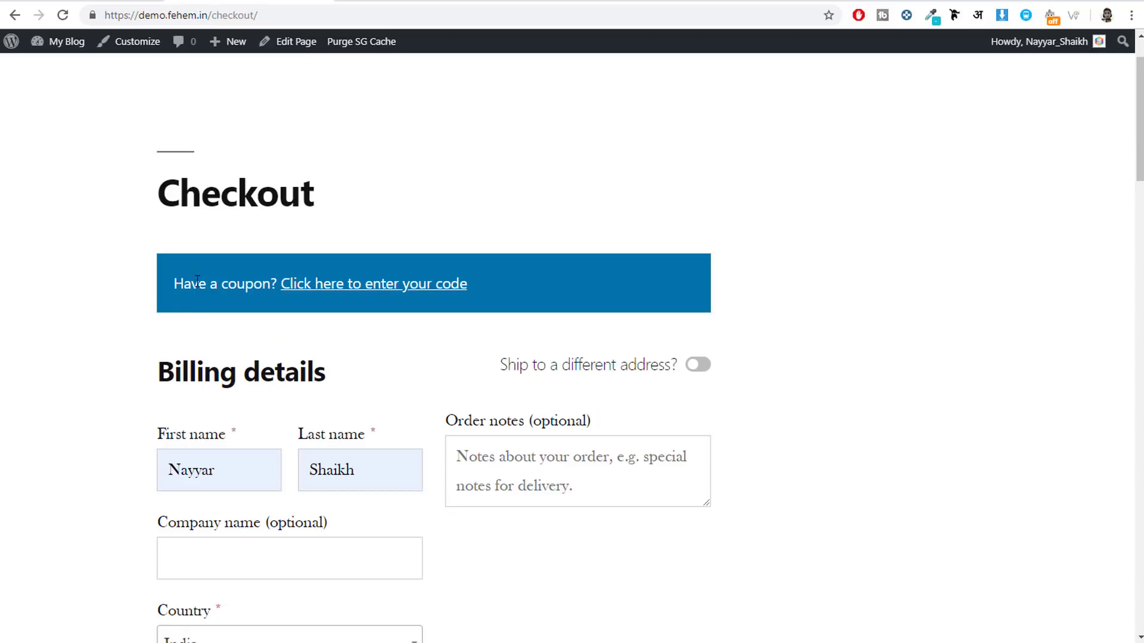
Check the coupon option and the completed billing details on the checkout page
{"action": "left_click_drag", "start_coordinate": [173, 283], "coordinate": [278, 285]}
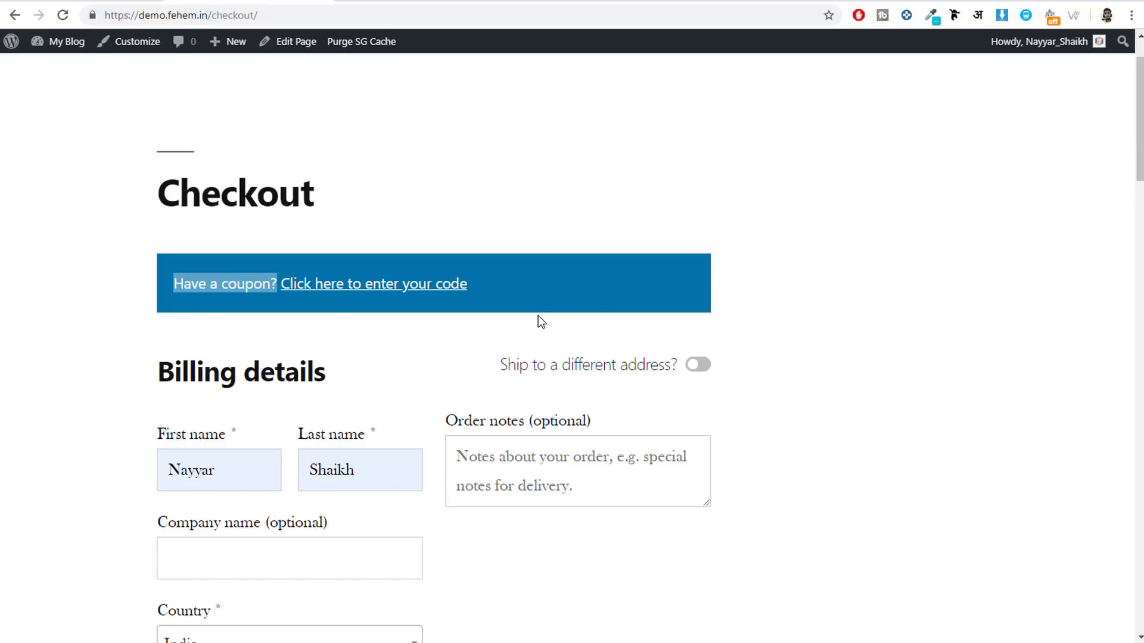
{"action": "scroll", "coordinate": [870, 363], "scroll_direction": "down", "scroll_amount": 4}
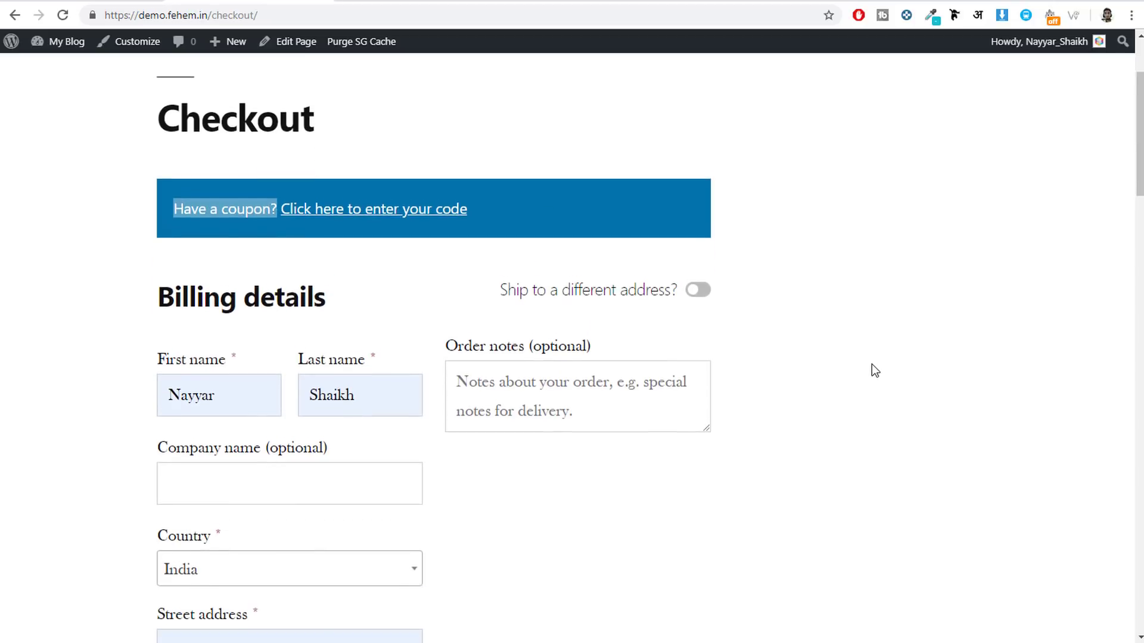
{"action": "scroll", "coordinate": [327, 257], "scroll_direction": "down", "scroll_amount": 4}
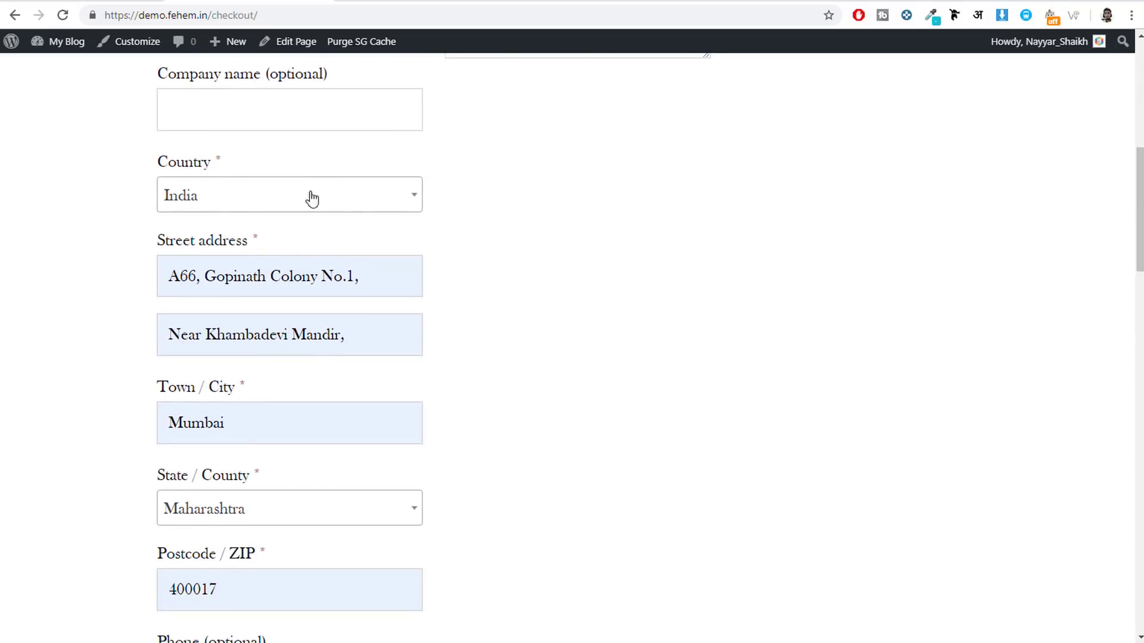
{"action": "scroll", "coordinate": [312, 196], "scroll_direction": "down", "scroll_amount": 3}
Review the order summary's product total, subtotal and shipping options
{"action": "scroll", "coordinate": [303, 394], "scroll_direction": "down", "scroll_amount": 10}
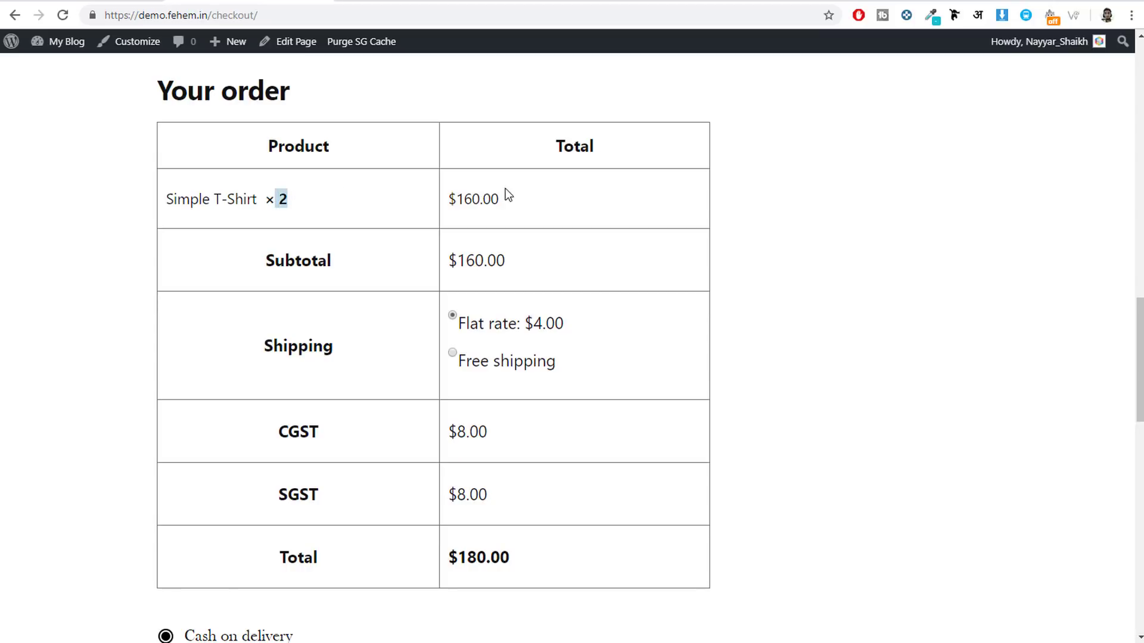
{"action": "left_click_drag", "start_coordinate": [506, 198], "coordinate": [451, 202]}
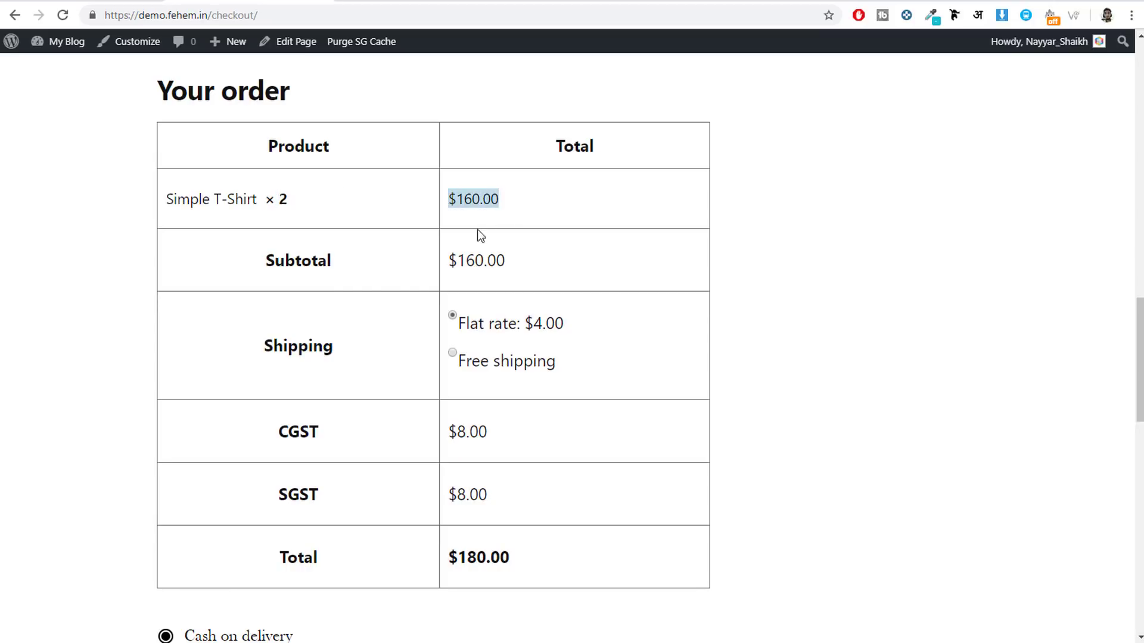
{"action": "left_click_drag", "start_coordinate": [507, 260], "coordinate": [426, 260]}
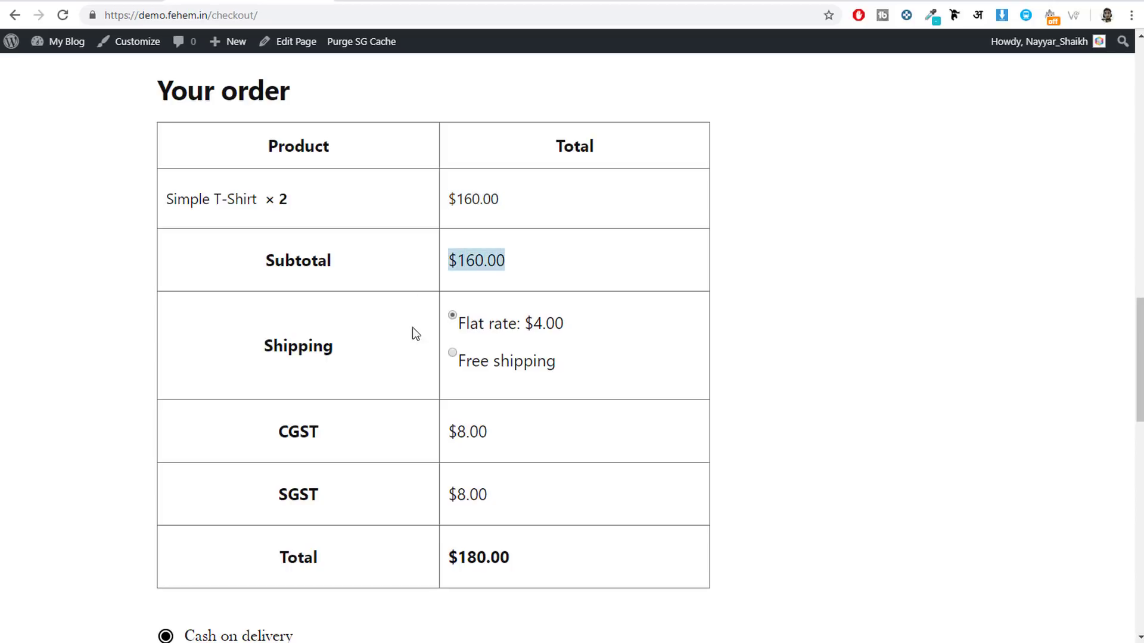
{"action": "left_click_drag", "start_coordinate": [264, 345], "coordinate": [335, 346]}
{"action": "left_click_drag", "start_coordinate": [563, 326], "coordinate": [459, 322]}
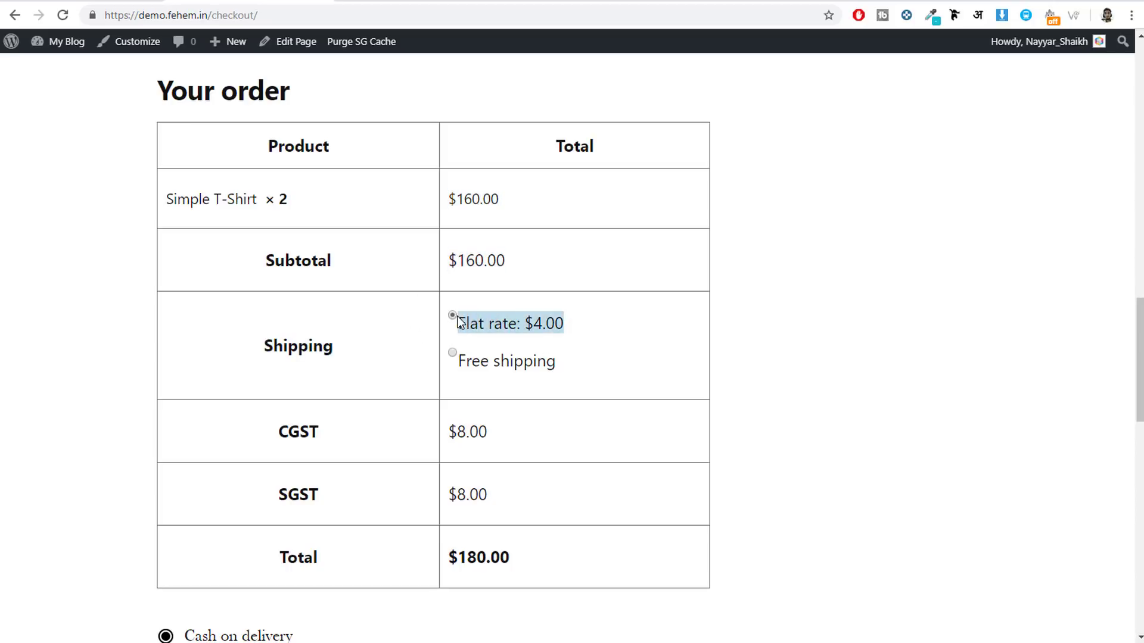
Check the product total, subtotal and flat-rate cost in the order summary, and select Free shipping
{"action": "left_click", "coordinate": [571, 326]}
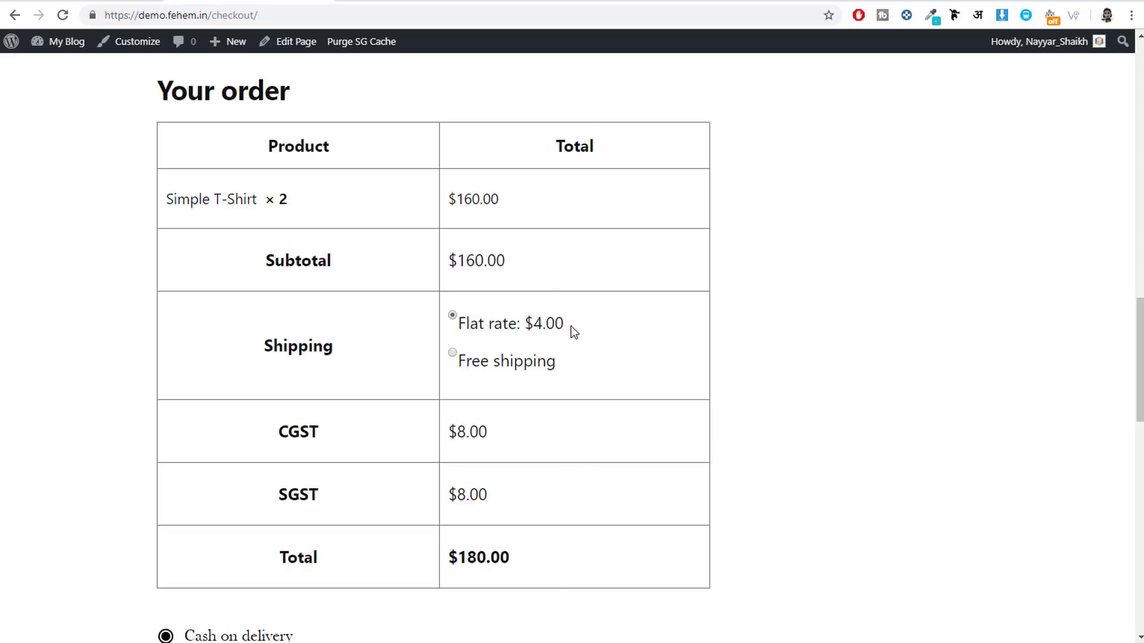
{"action": "left_click_drag", "start_coordinate": [503, 203], "coordinate": [441, 202]}
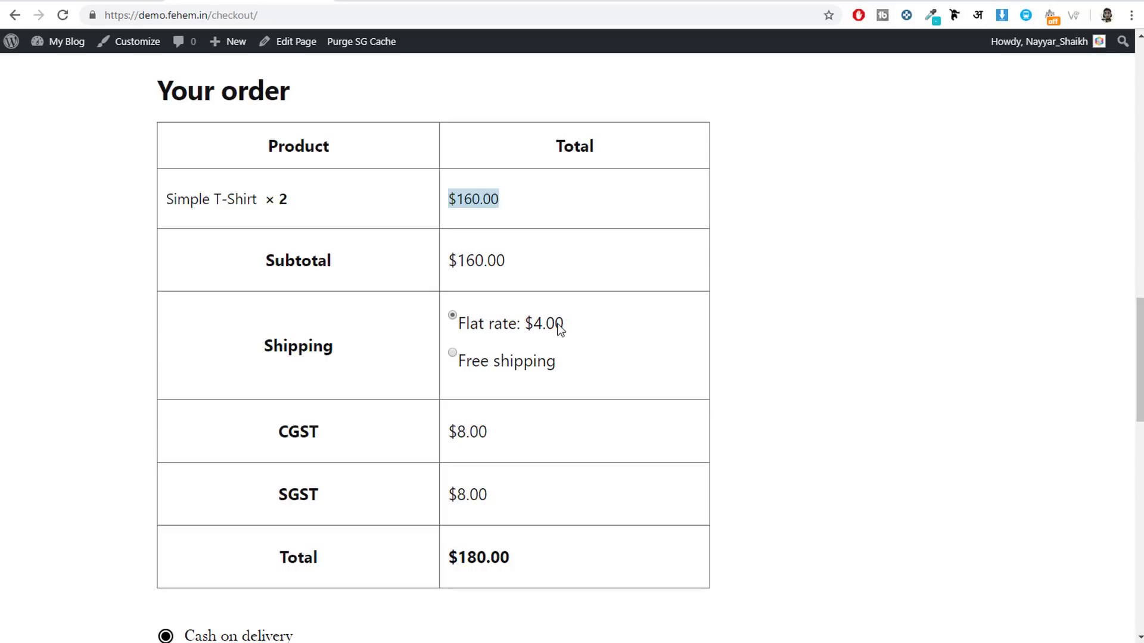
{"action": "left_click_drag", "start_coordinate": [572, 325], "coordinate": [528, 328]}
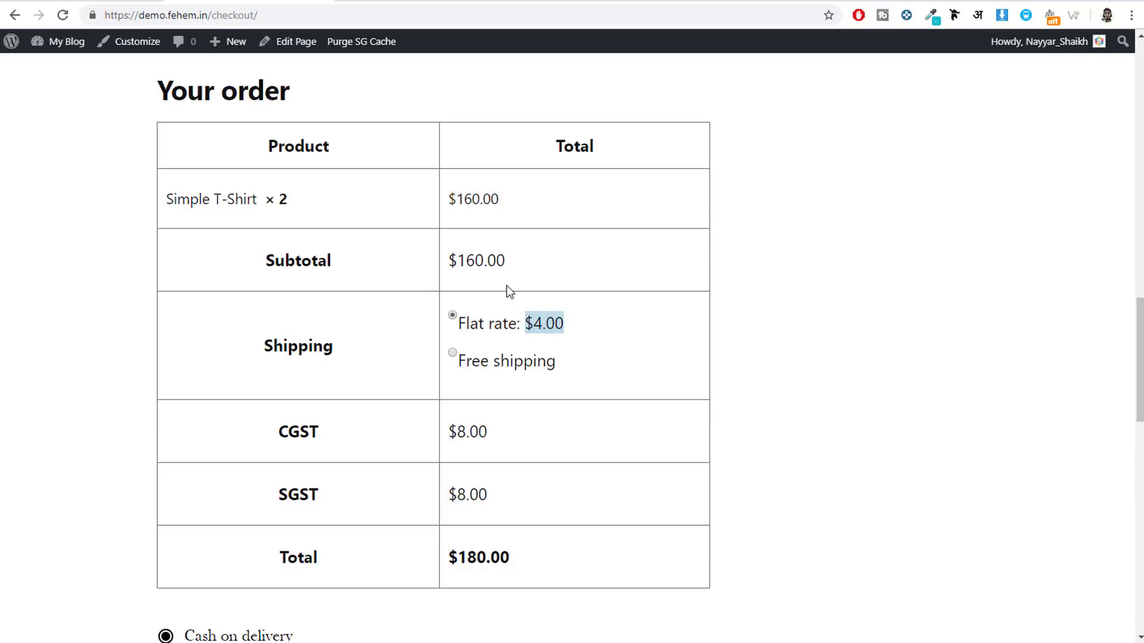
{"action": "left_click_drag", "start_coordinate": [520, 261], "coordinate": [441, 256]}
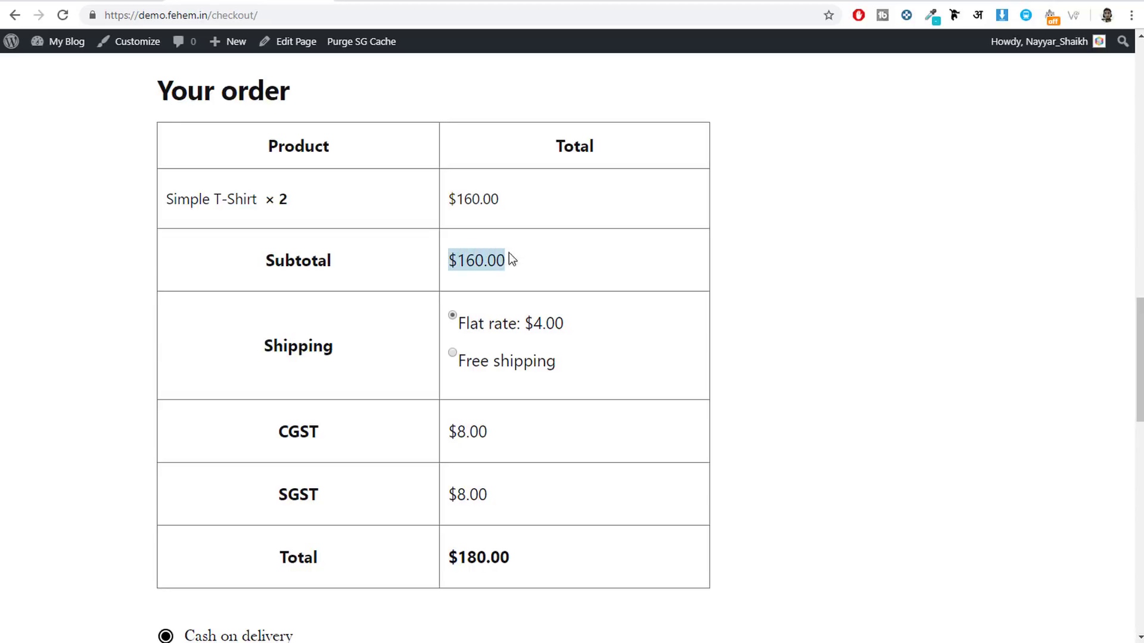
{"action": "left_click", "coordinate": [455, 360]}
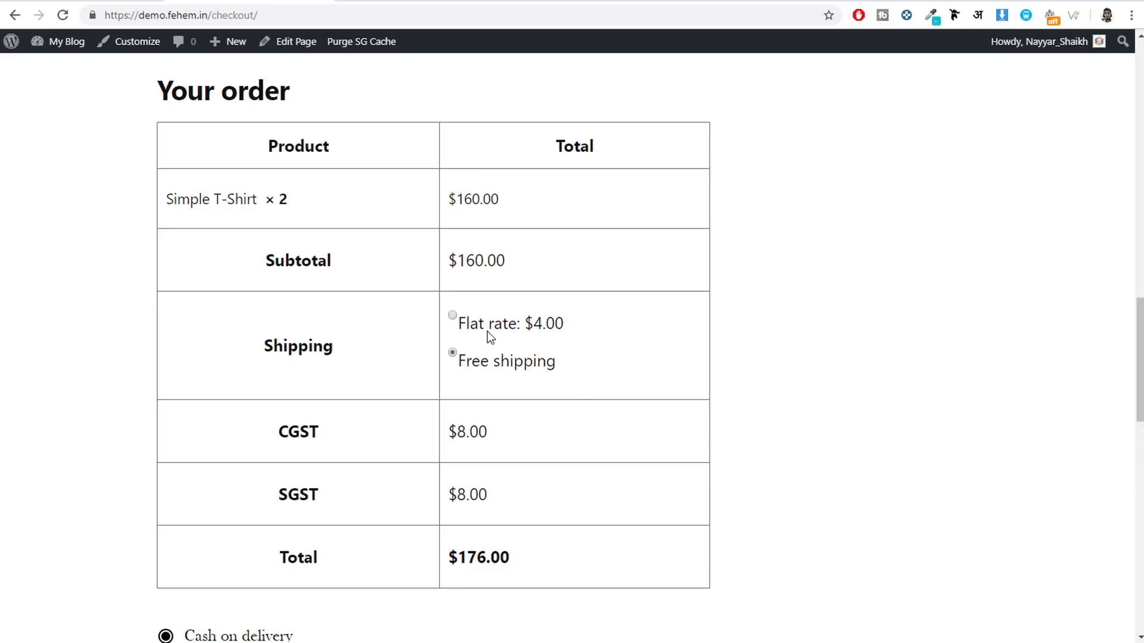
Examine the CGST and SGST tax rows and their amounts in the order summary
{"action": "scroll", "coordinate": [527, 429], "scroll_direction": "down", "scroll_amount": 1}
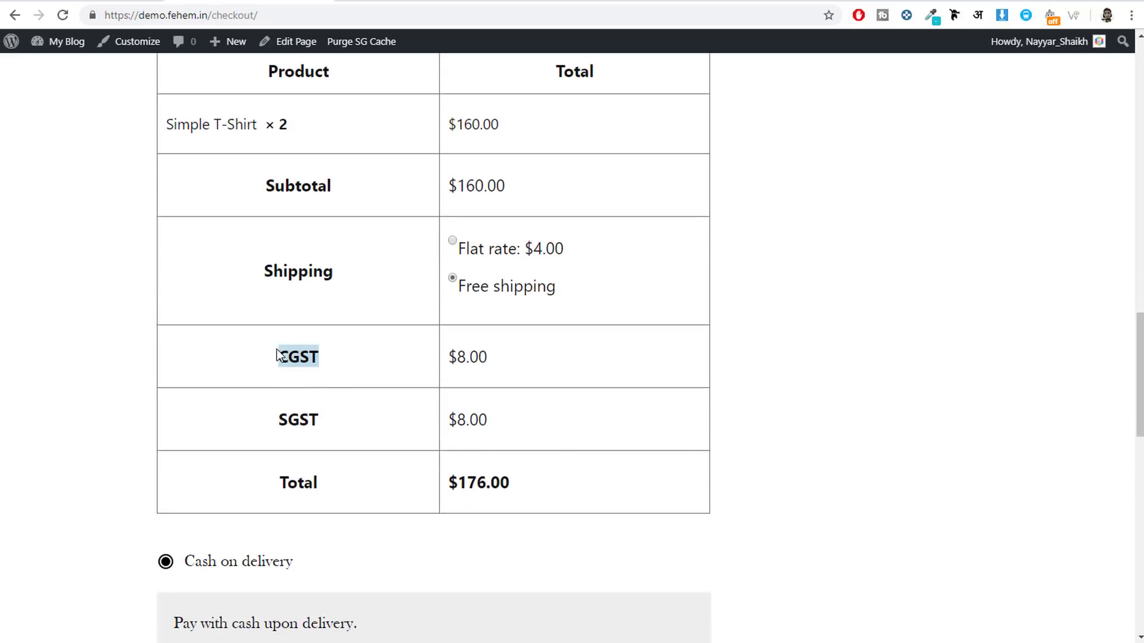
{"action": "left_click_drag", "start_coordinate": [322, 419], "coordinate": [249, 415]}
{"action": "left_click_drag", "start_coordinate": [320, 357], "coordinate": [258, 354]}
{"action": "left_click_drag", "start_coordinate": [489, 358], "coordinate": [441, 358]}
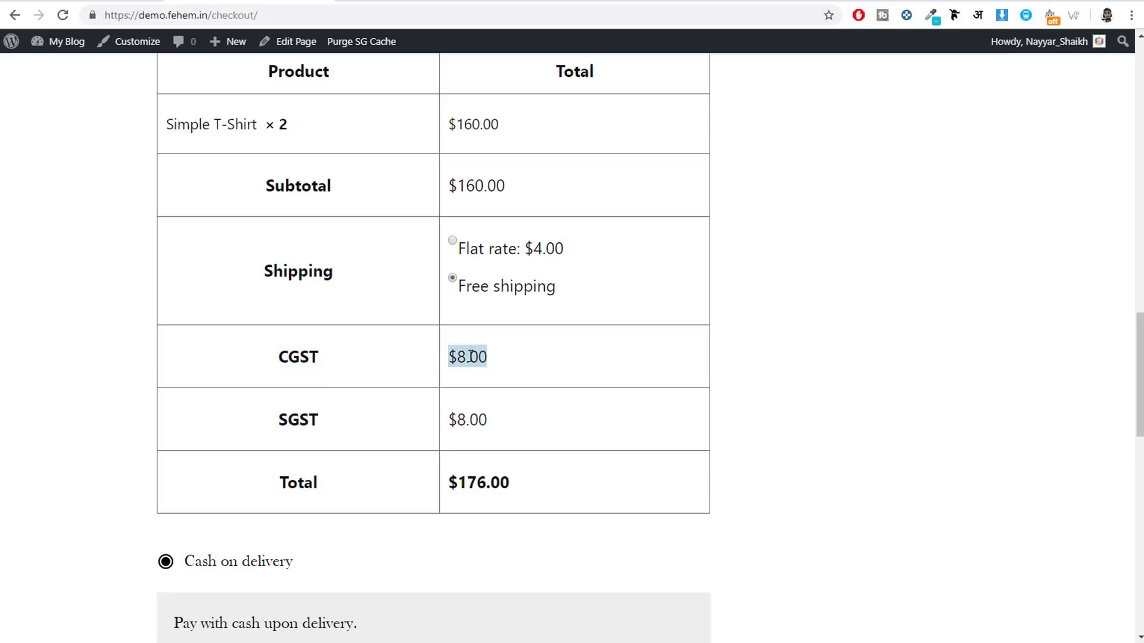
{"action": "left_click_drag", "start_coordinate": [326, 423], "coordinate": [262, 424]}
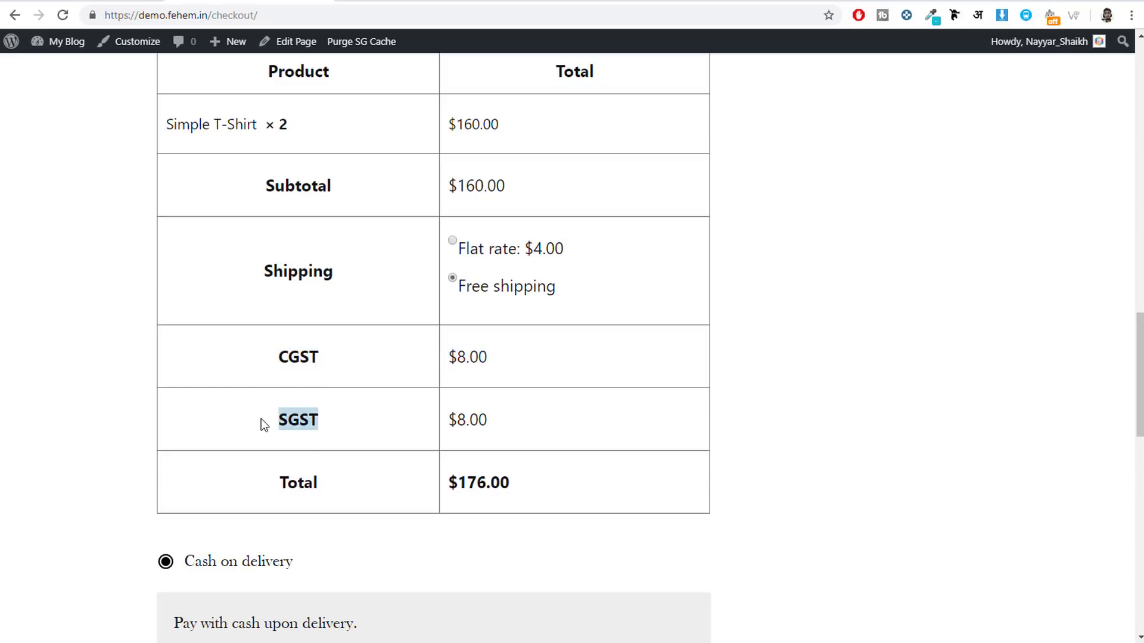
{"action": "left_click_drag", "start_coordinate": [498, 416], "coordinate": [425, 417]}
Change the billing state to Gujarat and check the tax rows in the order summary
{"action": "scroll", "coordinate": [557, 427], "scroll_direction": "up", "scroll_amount": 10}
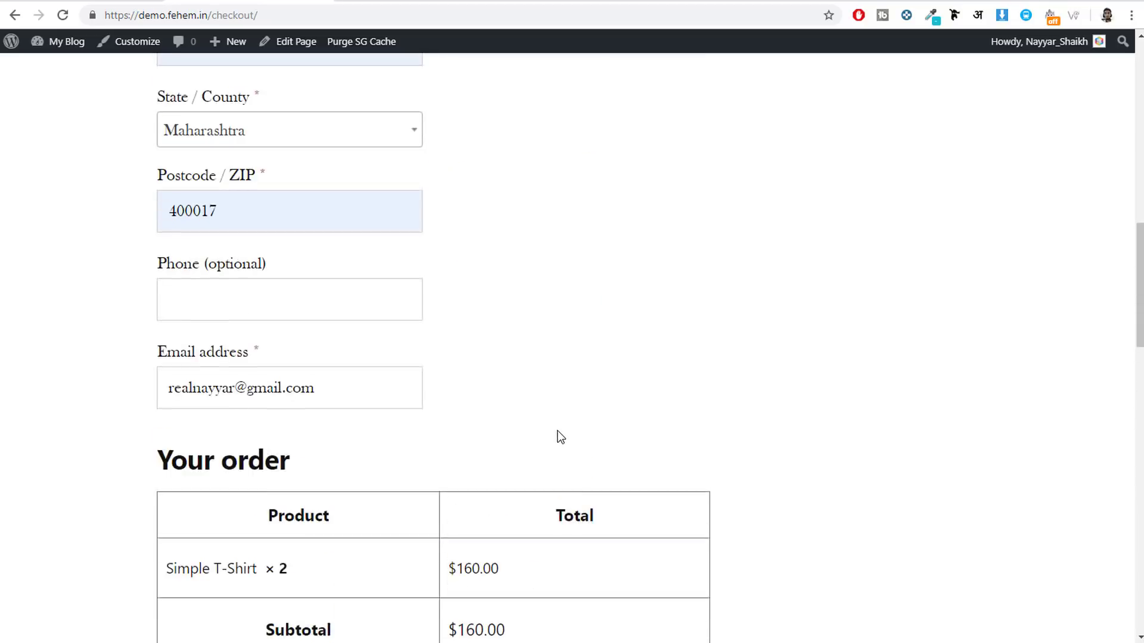
{"action": "left_click", "coordinate": [281, 360]}
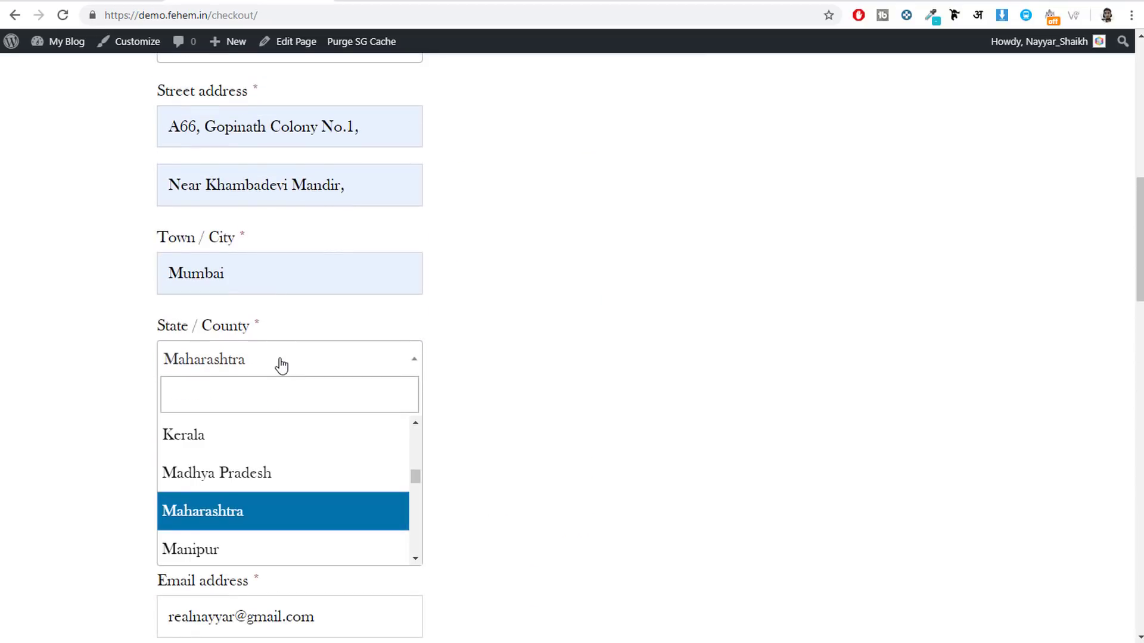
{"action": "type", "text": "guj"}
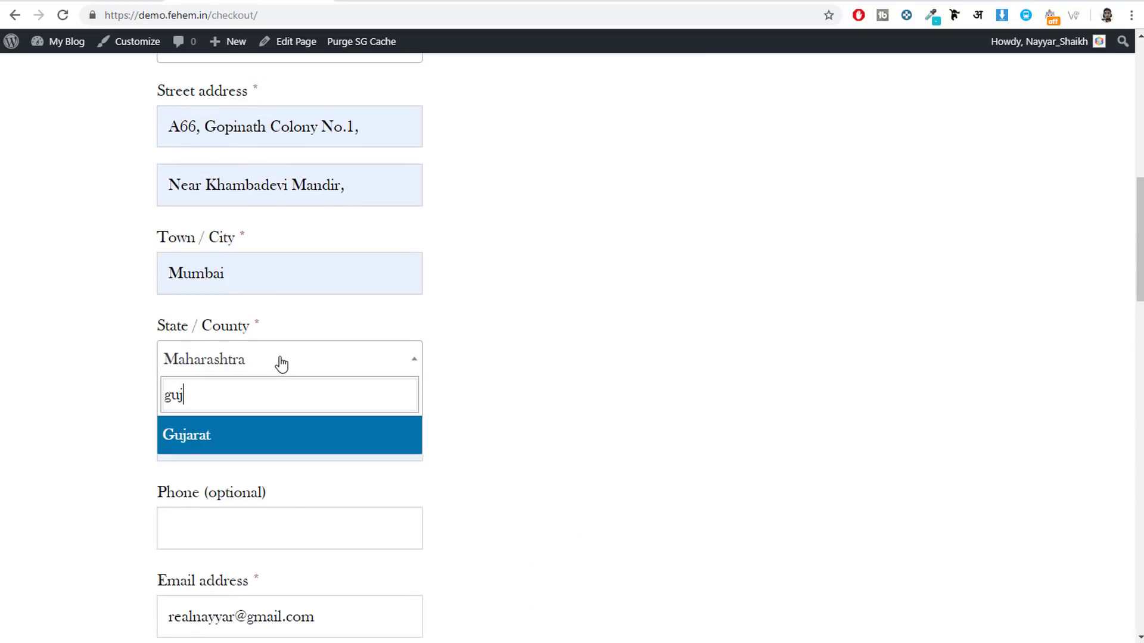
{"action": "left_click", "coordinate": [311, 438]}
{"action": "scroll", "coordinate": [658, 420], "scroll_direction": "down", "scroll_amount": 7}
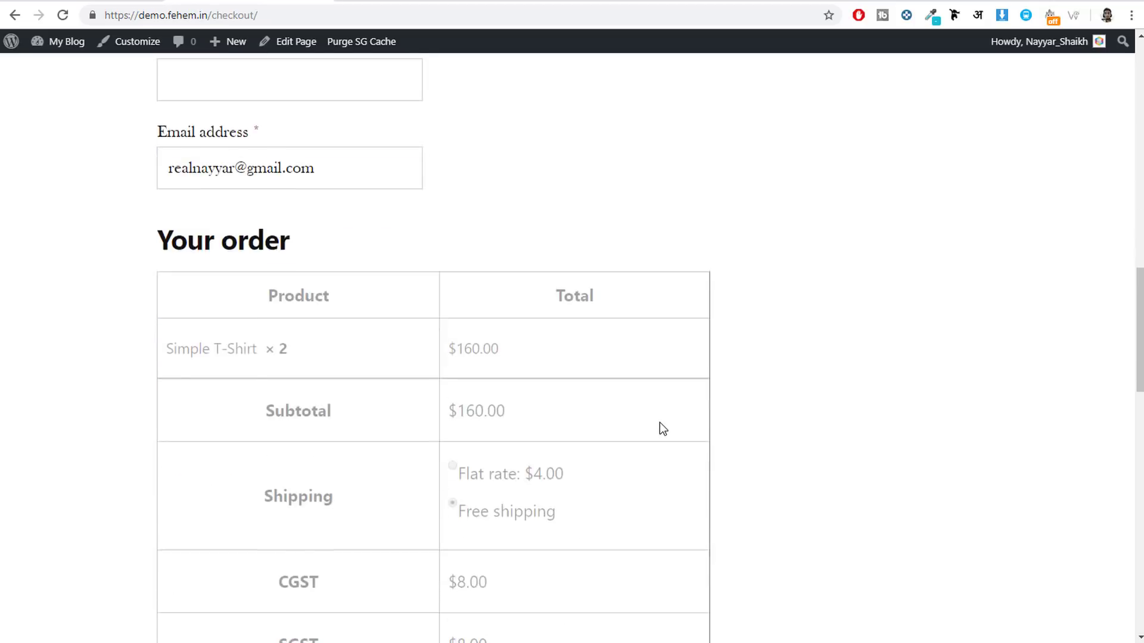
{"action": "scroll", "coordinate": [659, 429], "scroll_direction": "down", "scroll_amount": 3}
{"action": "left_click_drag", "start_coordinate": [325, 420], "coordinate": [272, 423]}
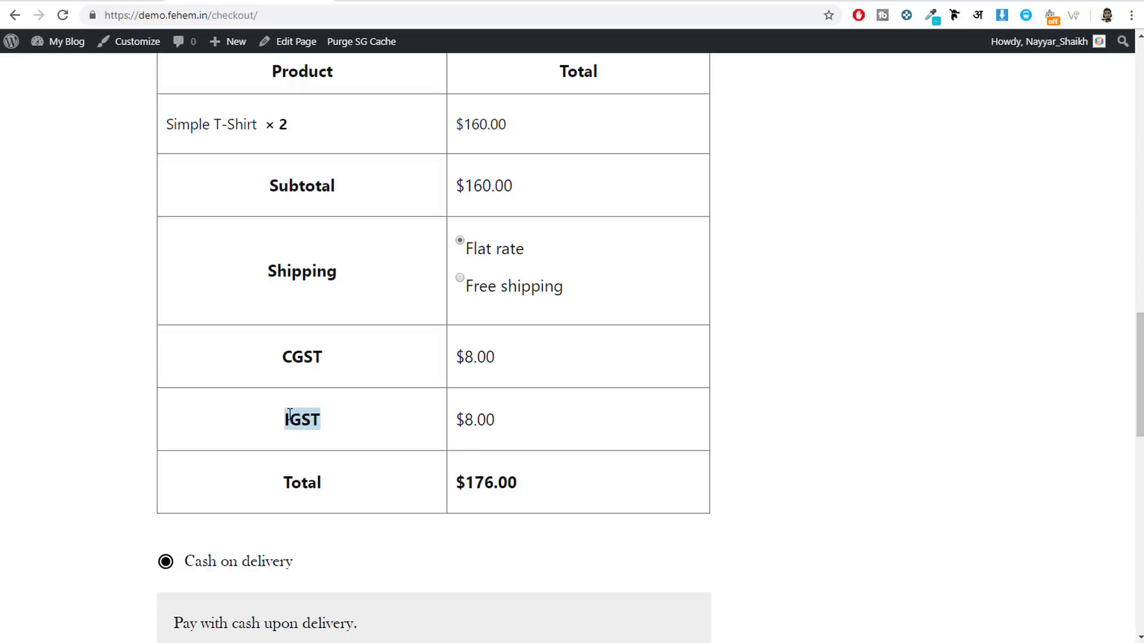
{"action": "scroll", "coordinate": [350, 423], "scroll_direction": "up", "scroll_amount": 1}
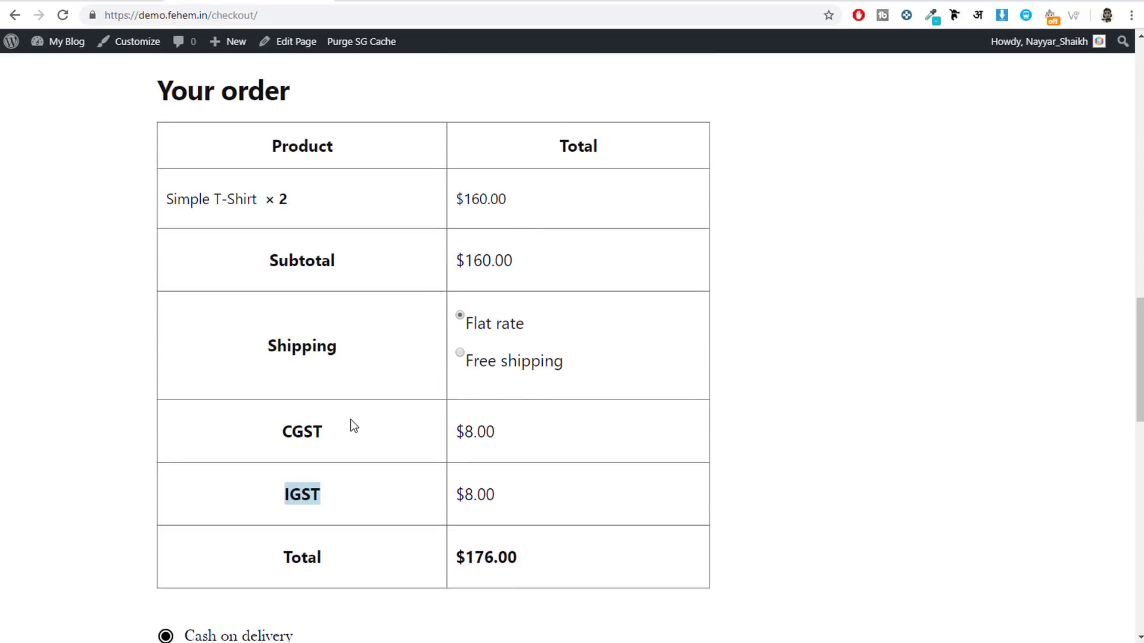
Choose PayPal as the payment method for the order
{"action": "scroll", "coordinate": [451, 461], "scroll_direction": "down", "scroll_amount": 3}
{"action": "scroll", "coordinate": [455, 466], "scroll_direction": "down", "scroll_amount": 2}
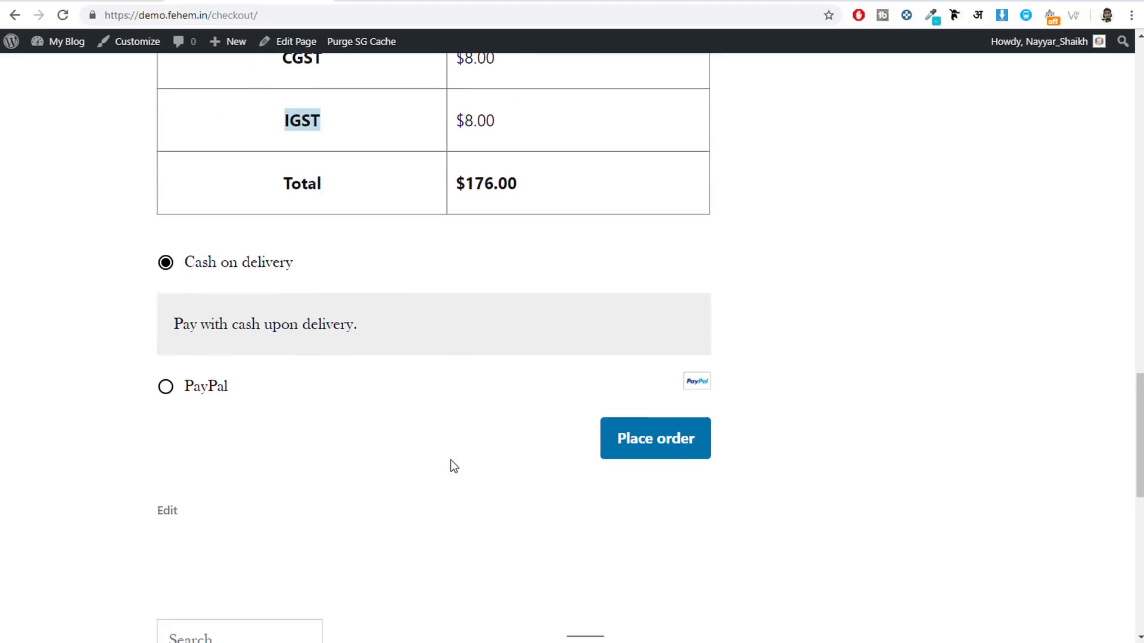
{"action": "left_click", "coordinate": [187, 388]}
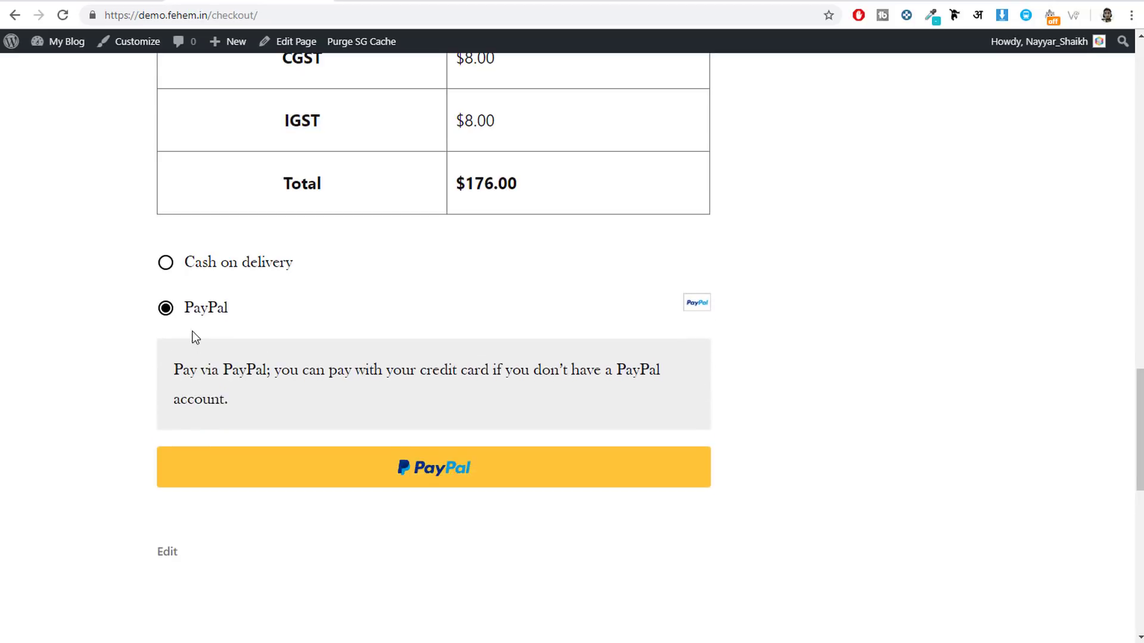
Open the checkout coupon form and apply the coupon code made of the customer's first name in capitals followed by 10
{"action": "scroll", "coordinate": [554, 451], "scroll_direction": "up", "scroll_amount": 12}
{"action": "scroll", "coordinate": [554, 464], "scroll_direction": "up", "scroll_amount": 10}
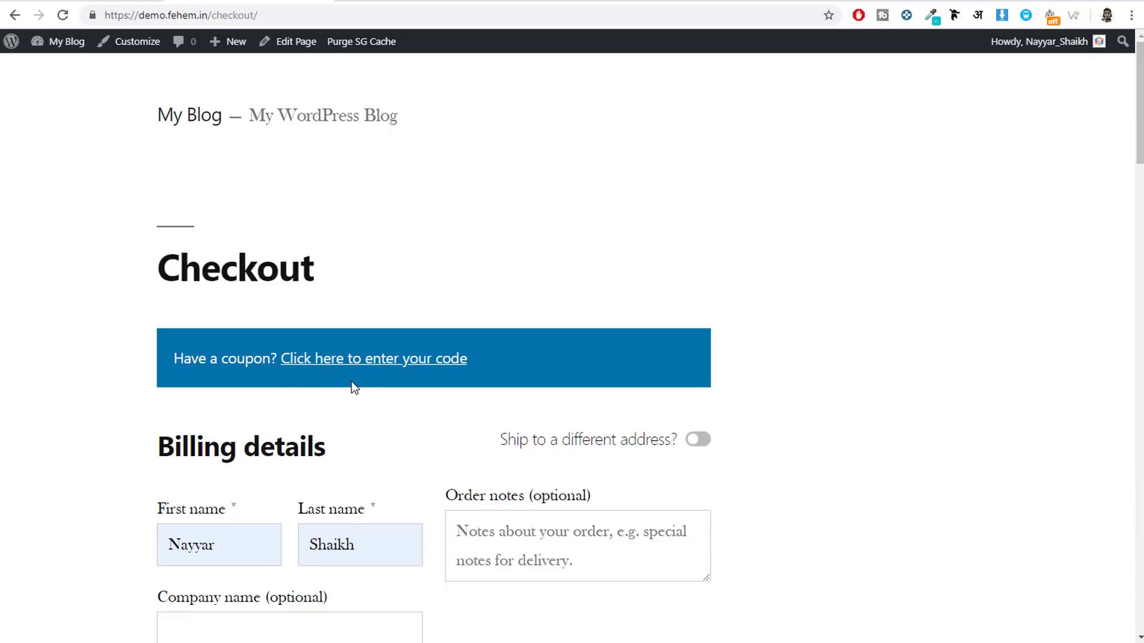
{"action": "left_click", "coordinate": [357, 361]}
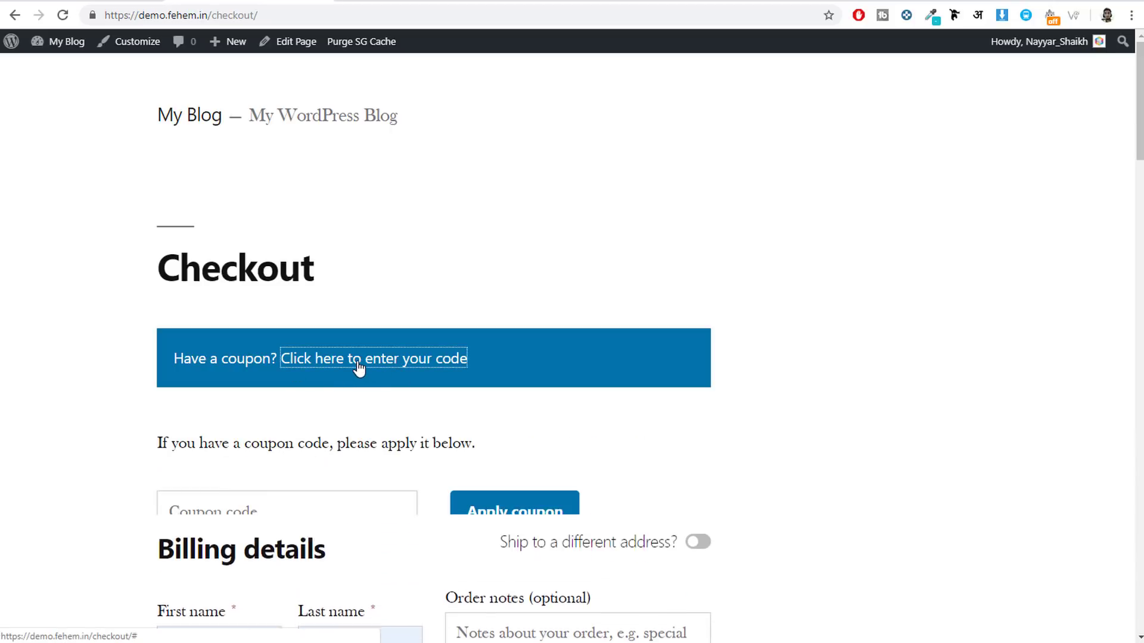
{"action": "type", "text": "NA"}
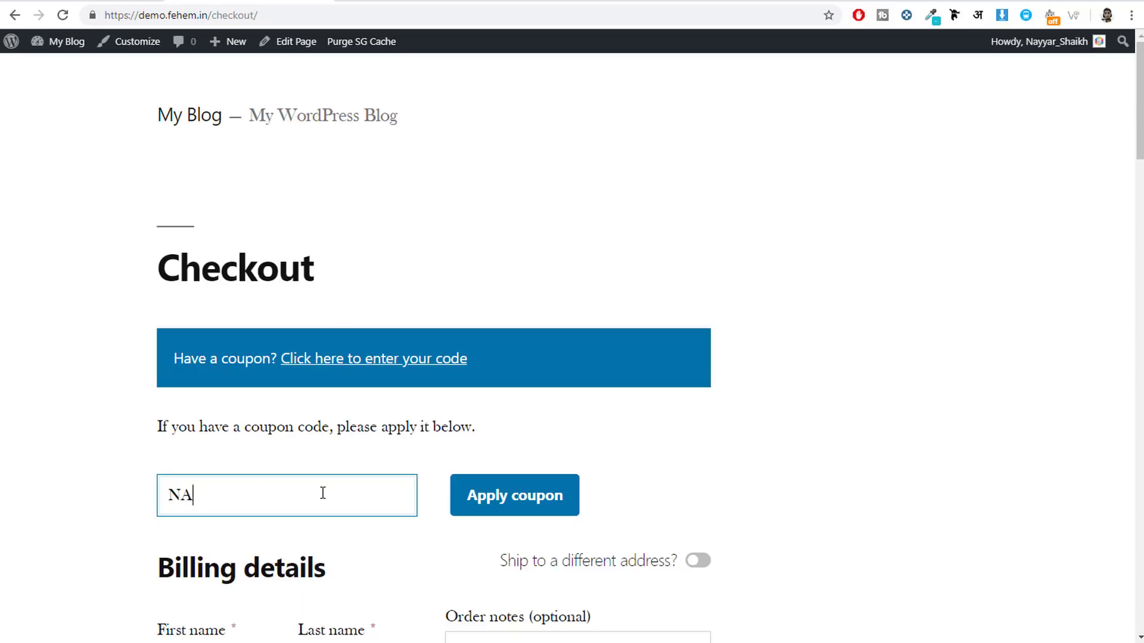
{"action": "type", "text": "YYAR10"}
{"action": "left_click", "coordinate": [533, 505]}
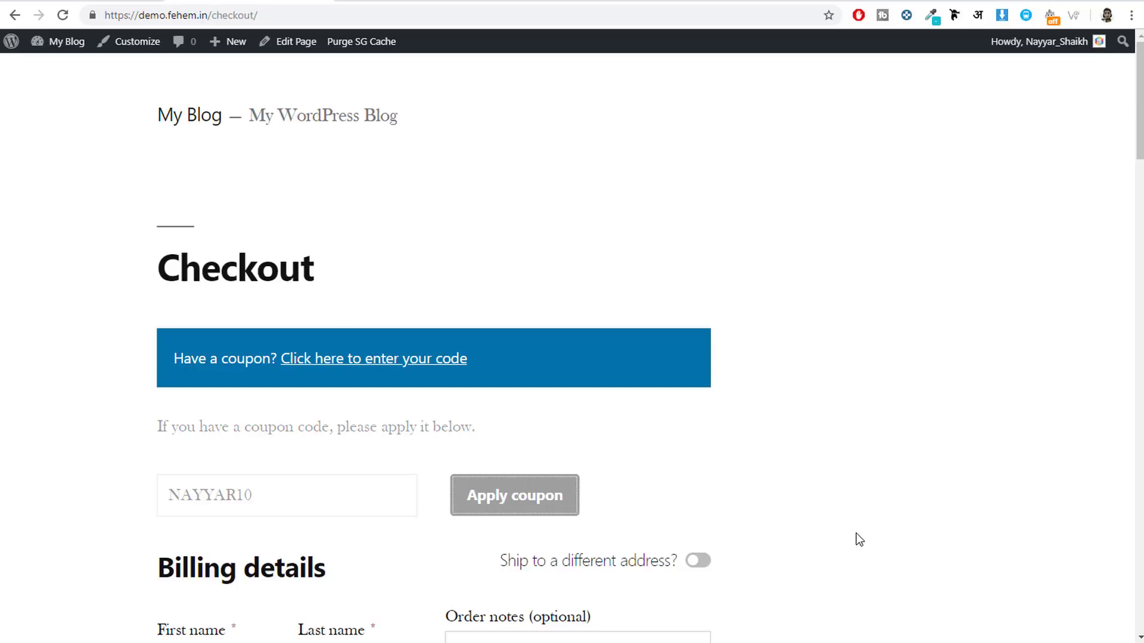
Examine the coupon notice, the coupon discount, the taxes and the total in the order summary
{"action": "scroll", "coordinate": [504, 369], "scroll_direction": "down", "scroll_amount": 4}
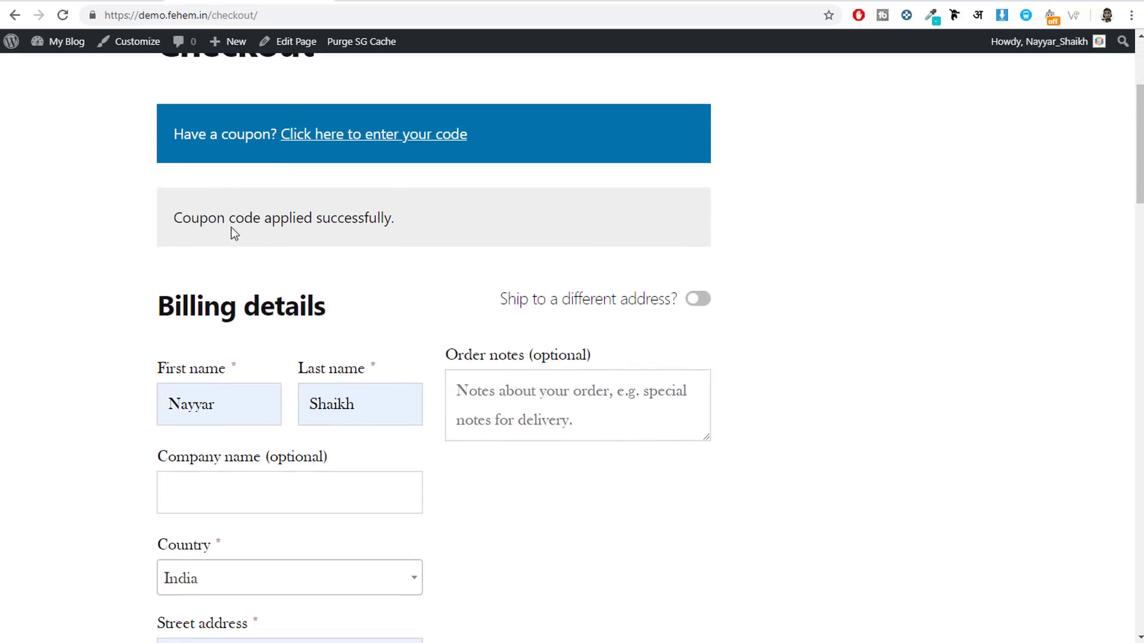
{"action": "left_click_drag", "start_coordinate": [186, 216], "coordinate": [396, 220]}
{"action": "scroll", "coordinate": [469, 287], "scroll_direction": "down", "scroll_amount": 16}
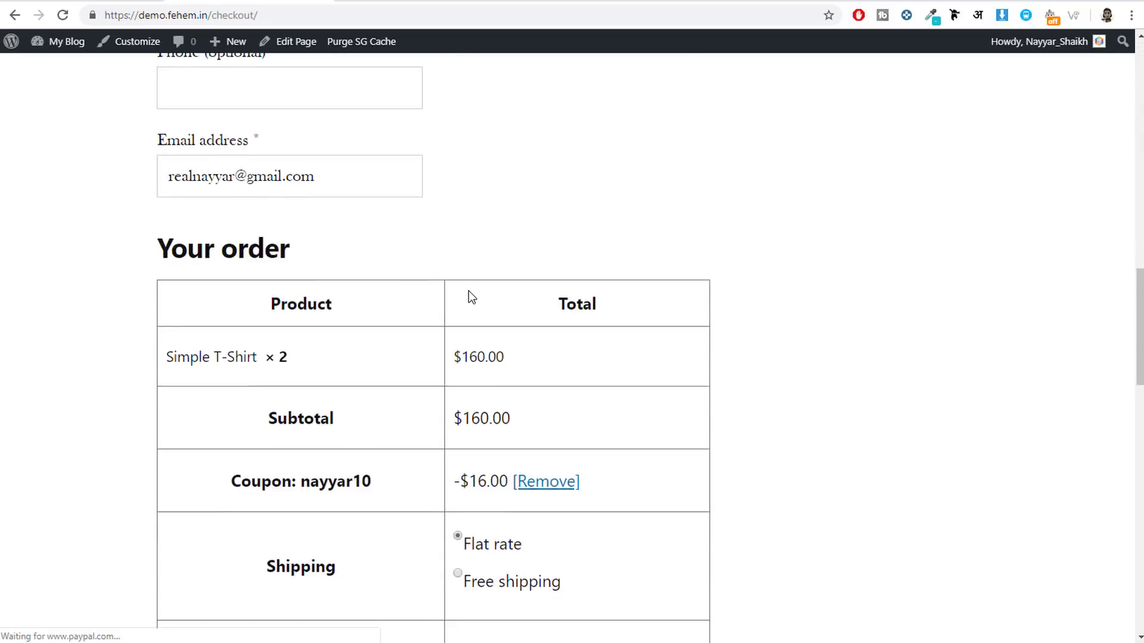
{"action": "scroll", "coordinate": [468, 290], "scroll_direction": "down", "scroll_amount": 6}
{"action": "scroll", "coordinate": [614, 335], "scroll_direction": "up", "scroll_amount": 1}
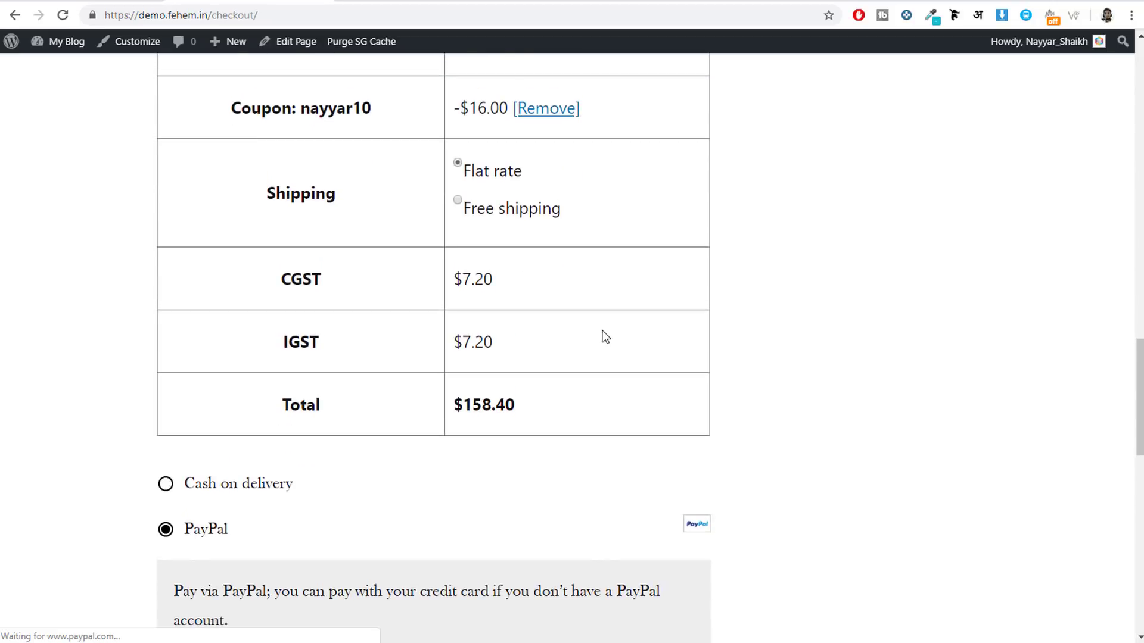
{"action": "scroll", "coordinate": [602, 332], "scroll_direction": "up", "scroll_amount": 4}
{"action": "scroll", "coordinate": [601, 331], "scroll_direction": "down", "scroll_amount": 3}
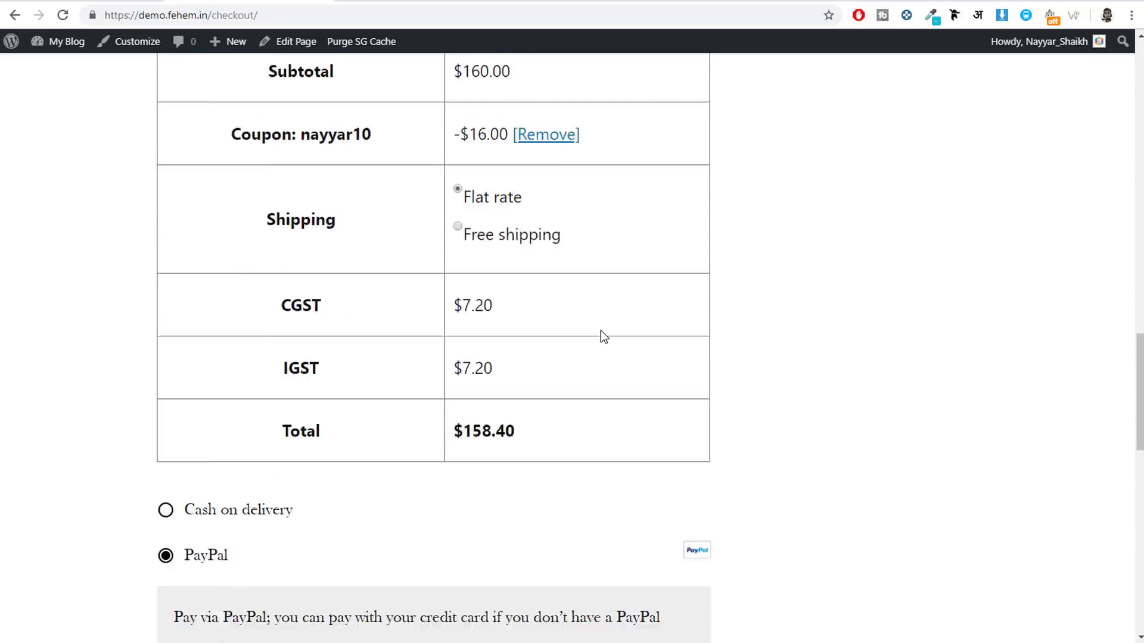
{"action": "scroll", "coordinate": [601, 331], "scroll_direction": "up", "scroll_amount": 4}
{"action": "left_click_drag", "start_coordinate": [230, 406], "coordinate": [380, 412]}
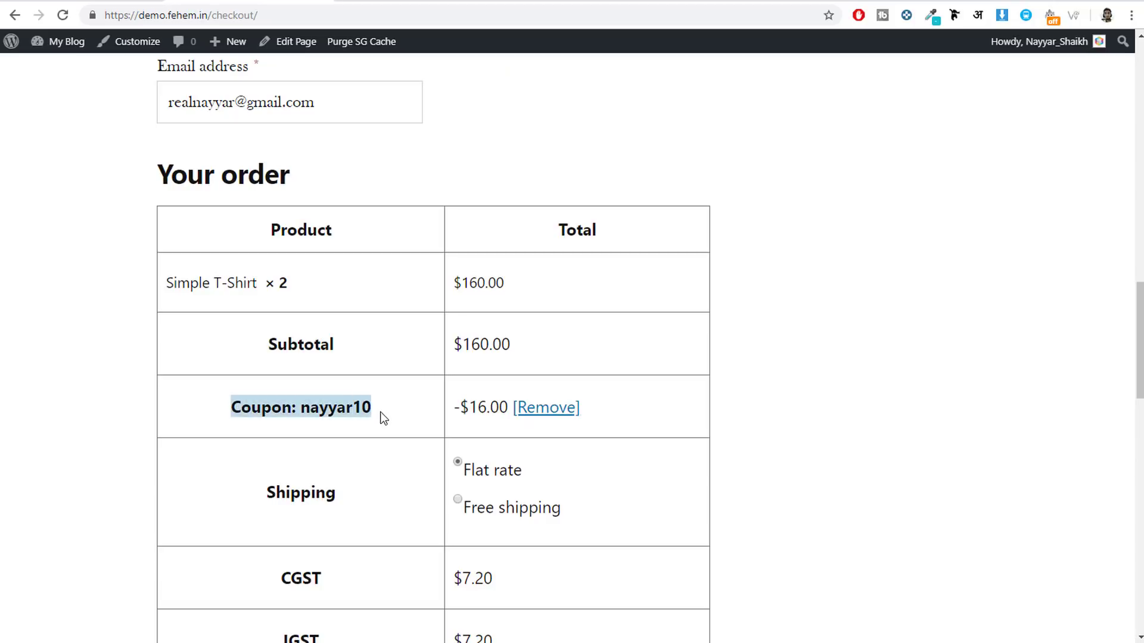
{"action": "left_click", "coordinate": [380, 412]}
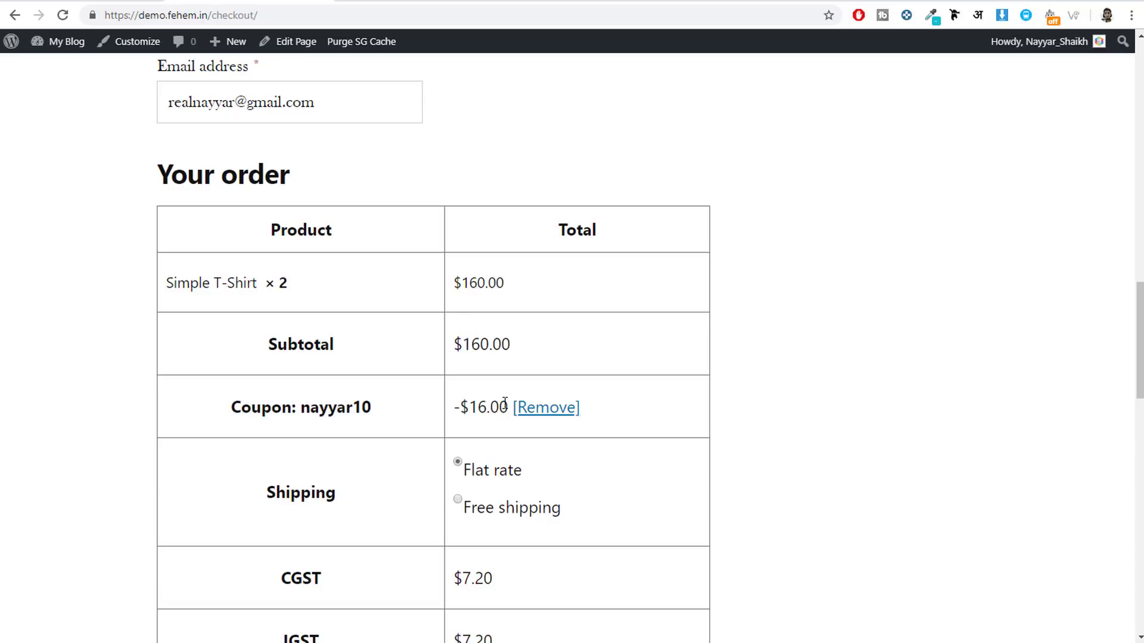
{"action": "left_click_drag", "start_coordinate": [507, 406], "coordinate": [449, 410]}
{"action": "scroll", "coordinate": [777, 435], "scroll_direction": "down", "scroll_amount": 5}
Go back from checkout to the Simple T-Shirt product page, and switch to the product data in its editor
{"action": "scroll", "coordinate": [776, 435], "scroll_direction": "up", "scroll_amount": 20}
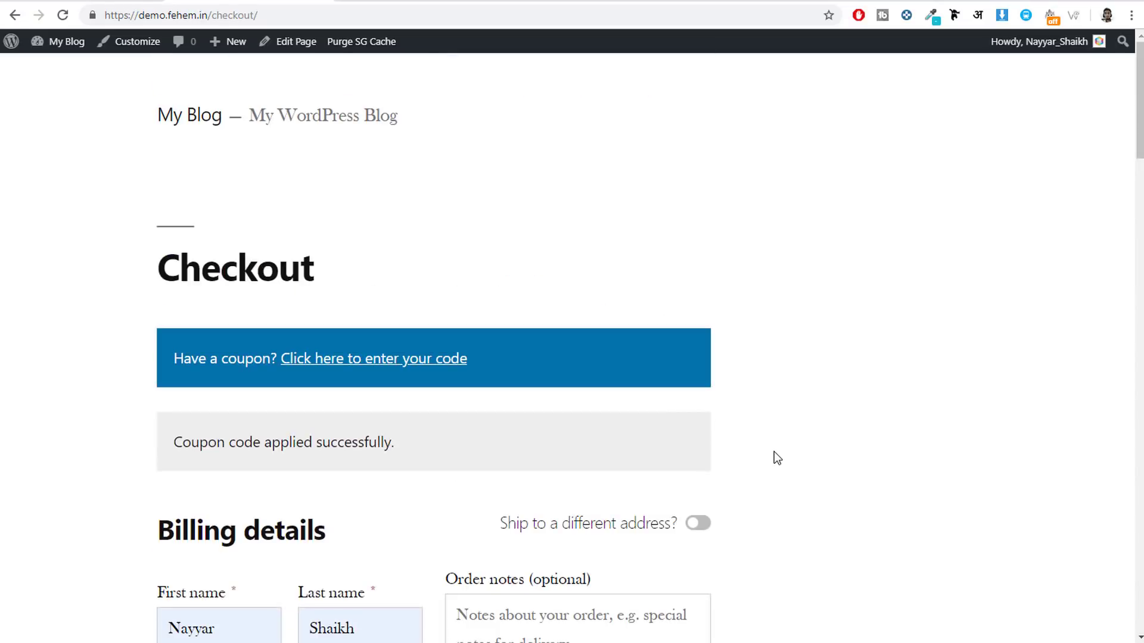
{"action": "key", "text": "alt+Left"}
{"action": "key", "text": "alt+Left"}
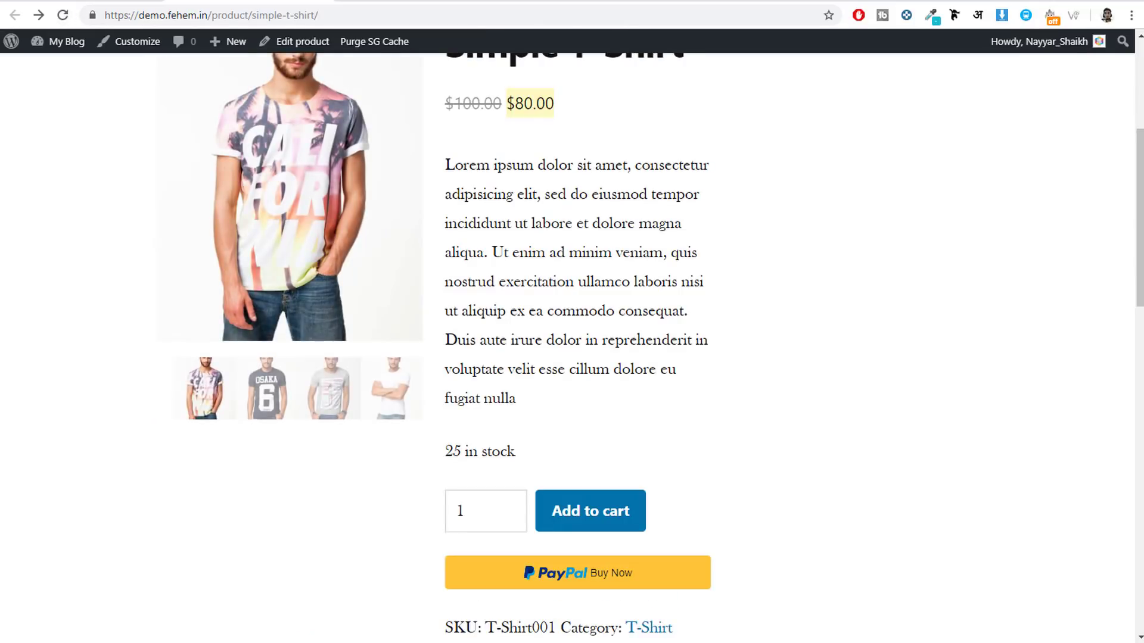
{"action": "scroll", "coordinate": [748, 255], "scroll_direction": "up", "scroll_amount": 1}
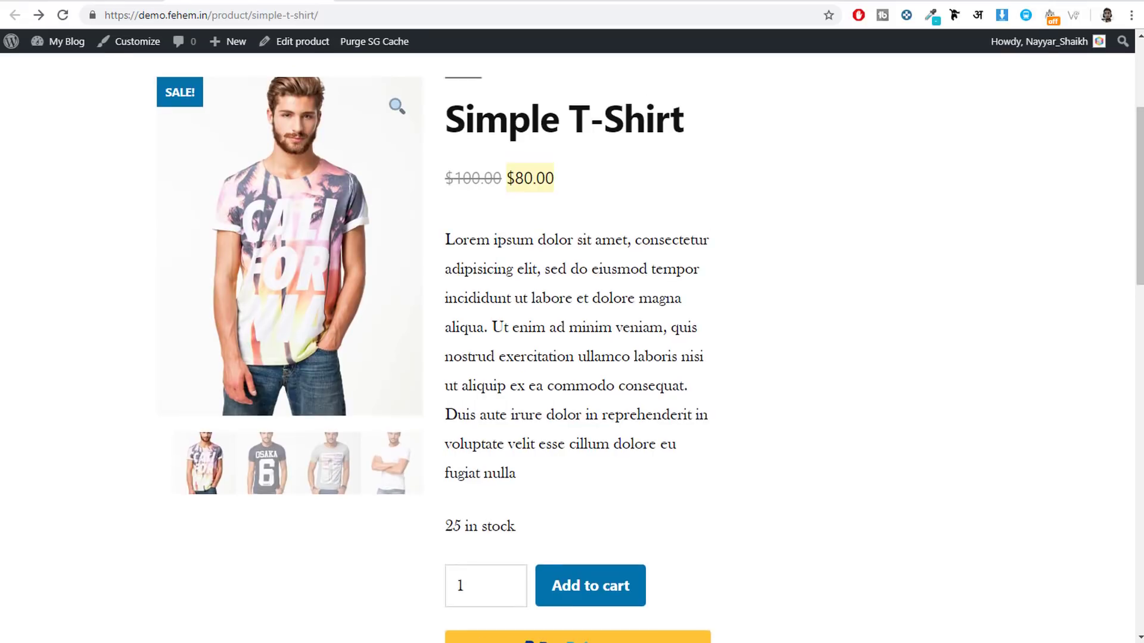
{"action": "left_click", "coordinate": [119, 1]}
{"action": "scroll", "coordinate": [728, 403], "scroll_direction": "down", "scroll_amount": 4}
{"action": "scroll", "coordinate": [729, 425], "scroll_direction": "up", "scroll_amount": 9}
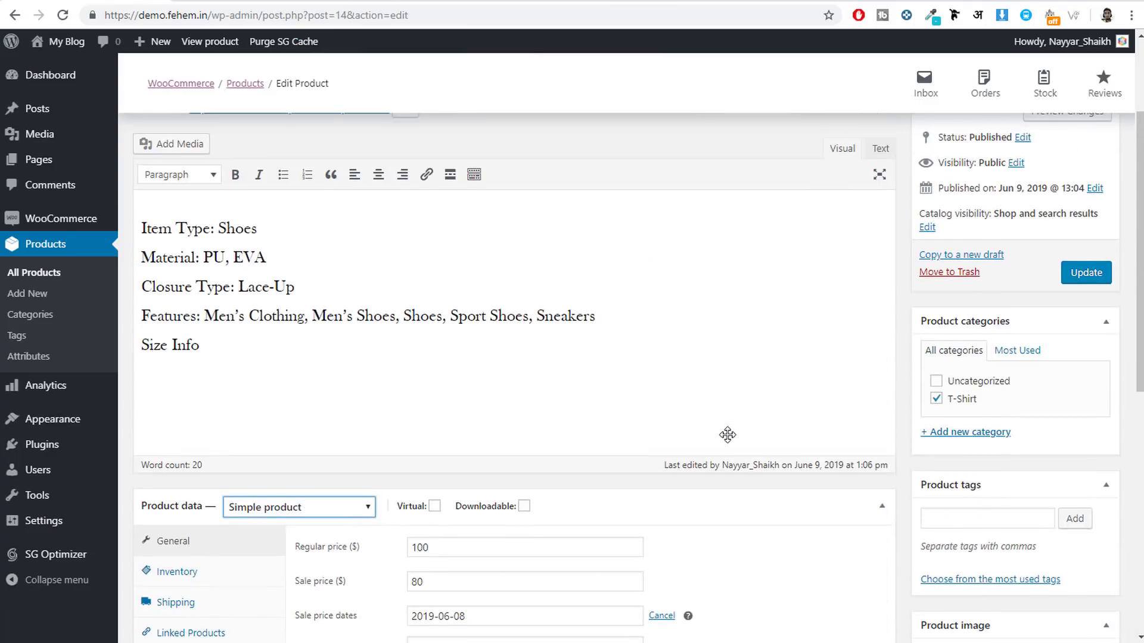
{"action": "scroll", "coordinate": [730, 427], "scroll_direction": "down", "scroll_amount": 5}
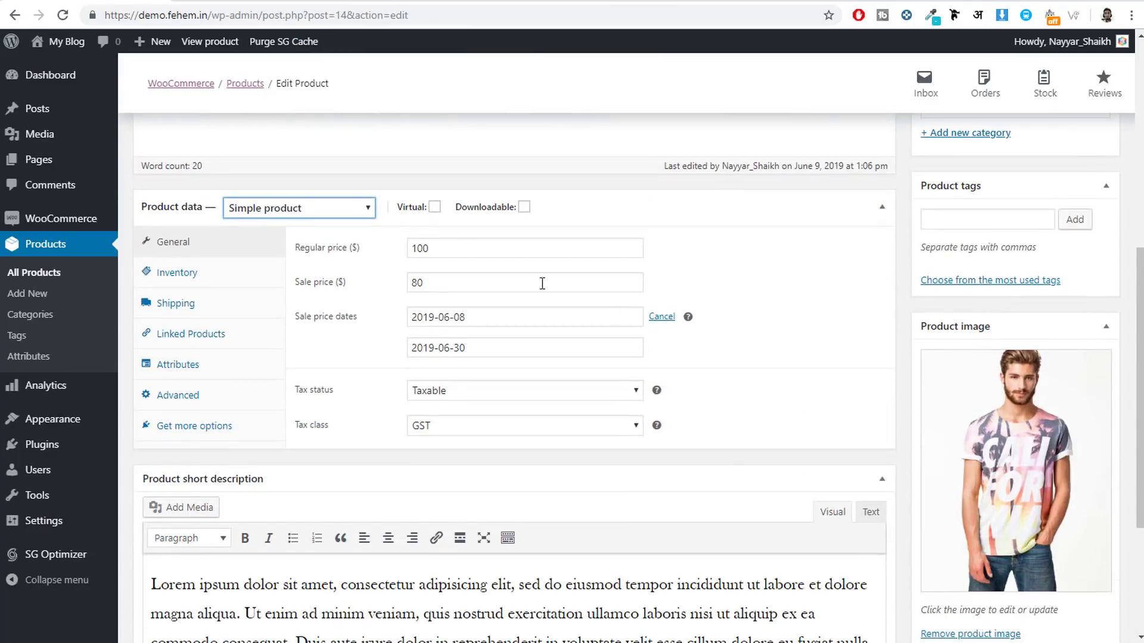
Try the Variable product type on the Simple T-Shirt and restore Simple product
{"action": "left_click", "coordinate": [327, 210]}
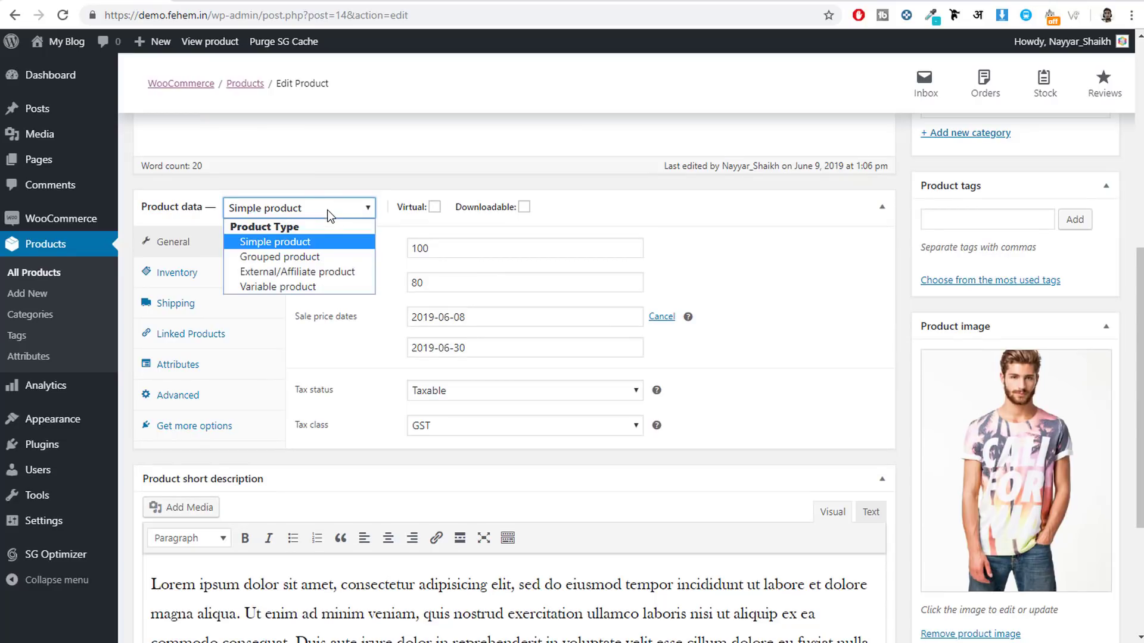
{"action": "left_click", "coordinate": [299, 286]}
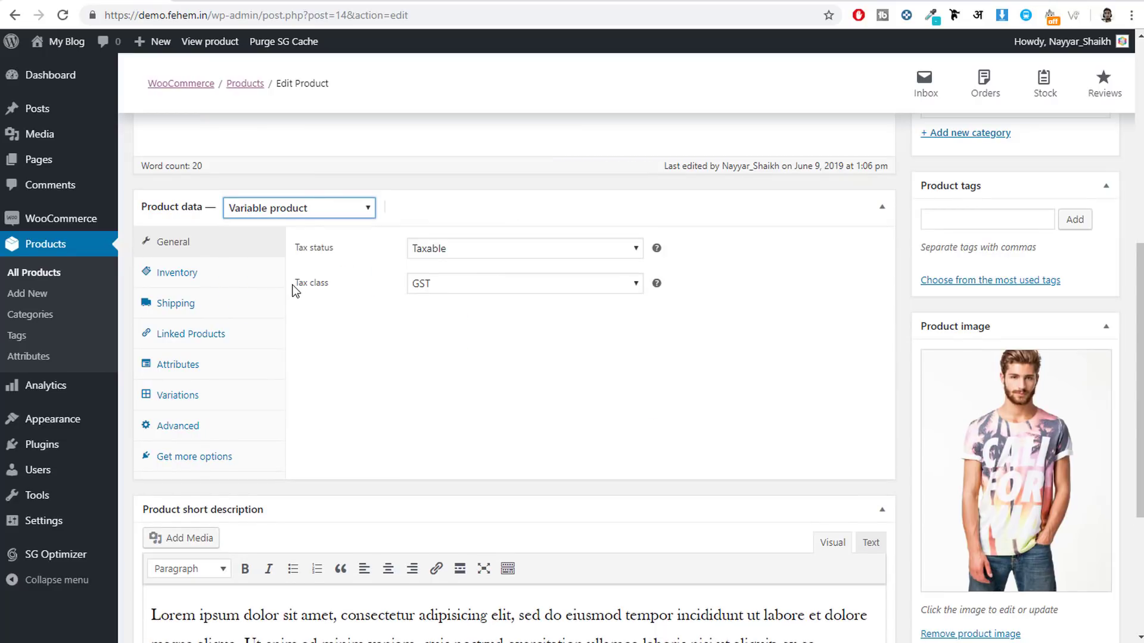
{"action": "left_click", "coordinate": [297, 212]}
{"action": "left_click", "coordinate": [280, 241]}
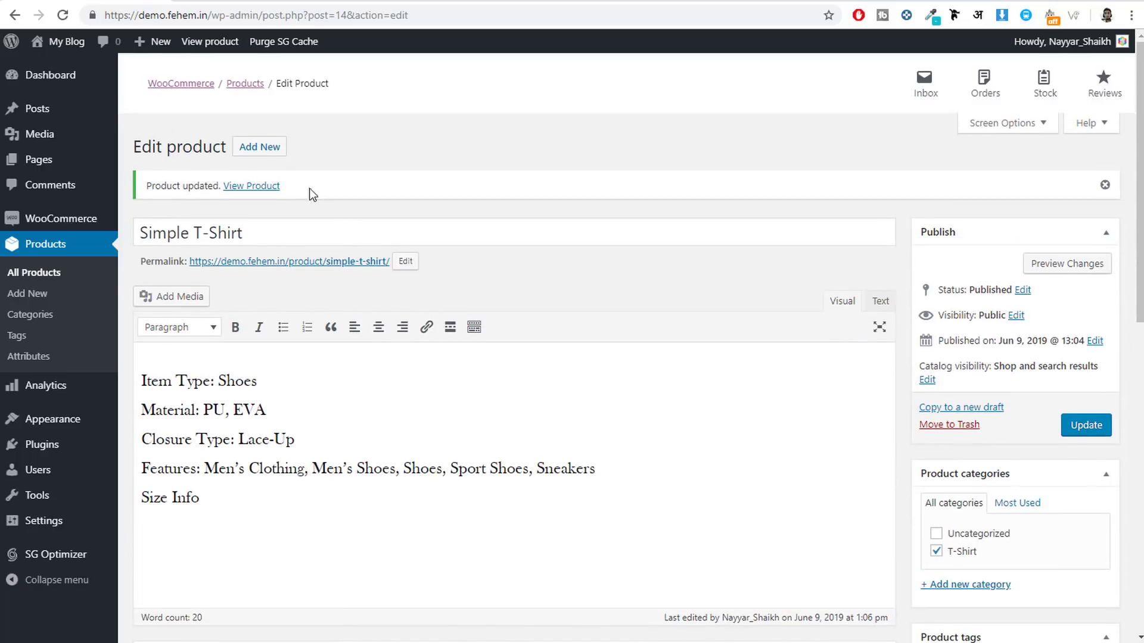
Start a new product and enter a product name beginning with "Men"
{"action": "left_click", "coordinate": [250, 149]}
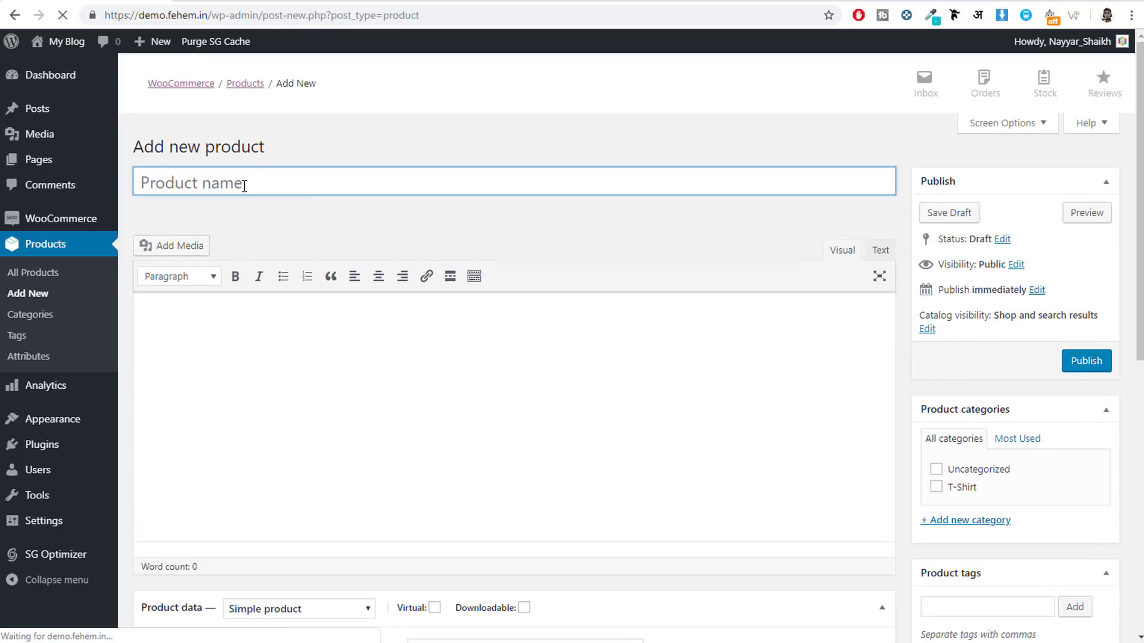
{"action": "type", "text": "Men"}
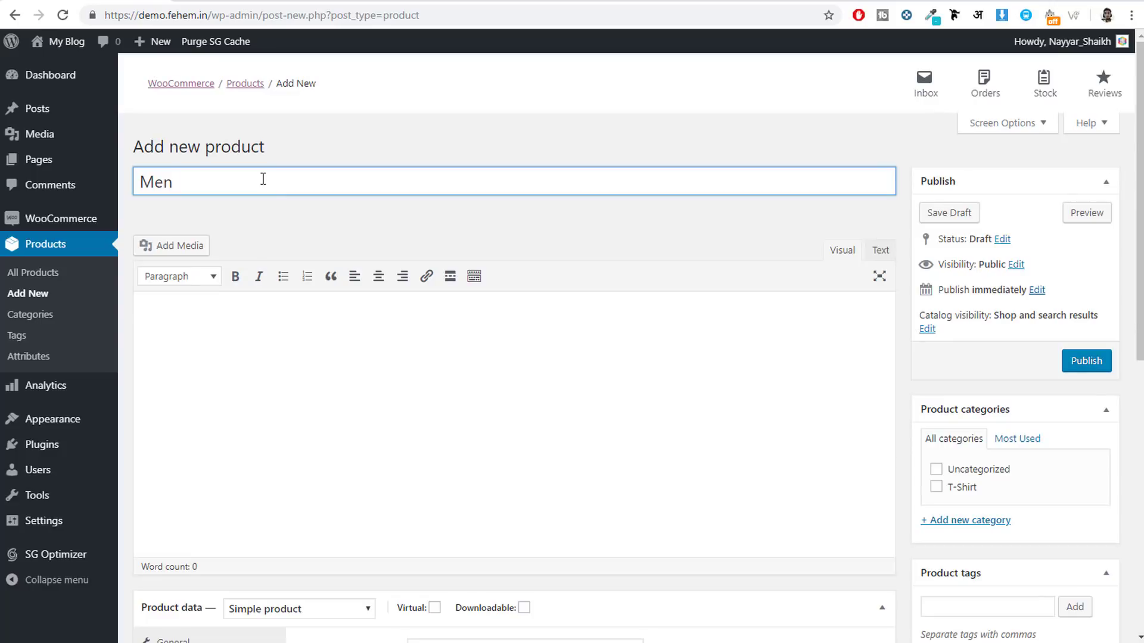
Copy the description lines from Item Type to Size Info on the Simple T-Shirt page into the new product's description
{"action": "left_click", "coordinate": [327, 356]}
{"action": "scroll", "coordinate": [327, 356], "scroll_direction": "down", "scroll_amount": 2}
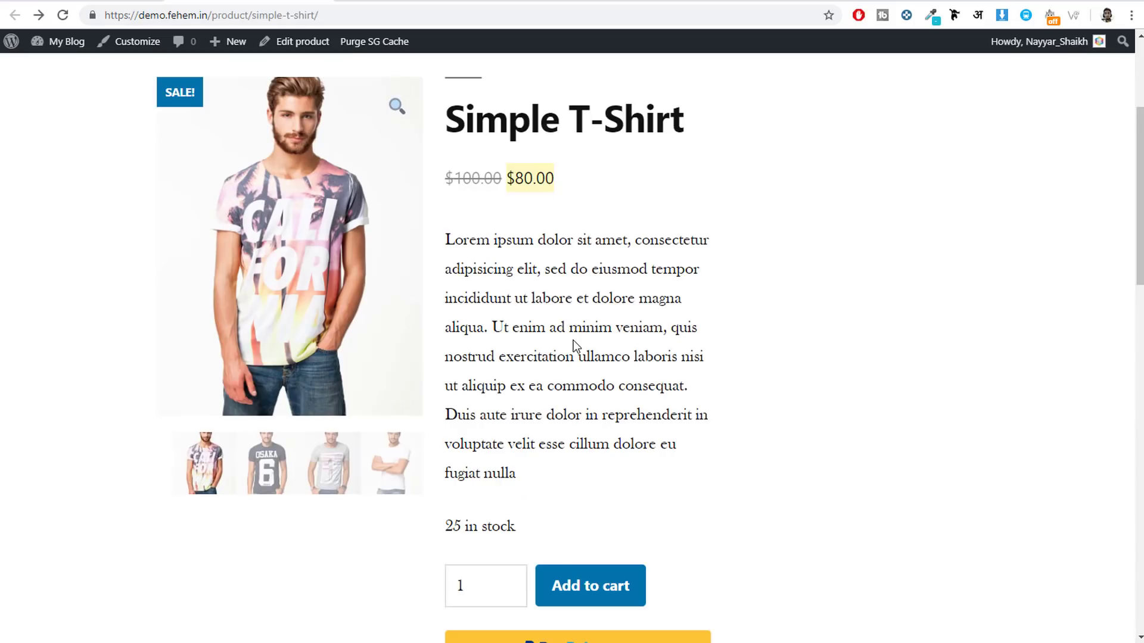
{"action": "triple_click", "coordinate": [575, 344]}
{"action": "scroll", "coordinate": [674, 404], "scroll_direction": "down", "scroll_amount": 8}
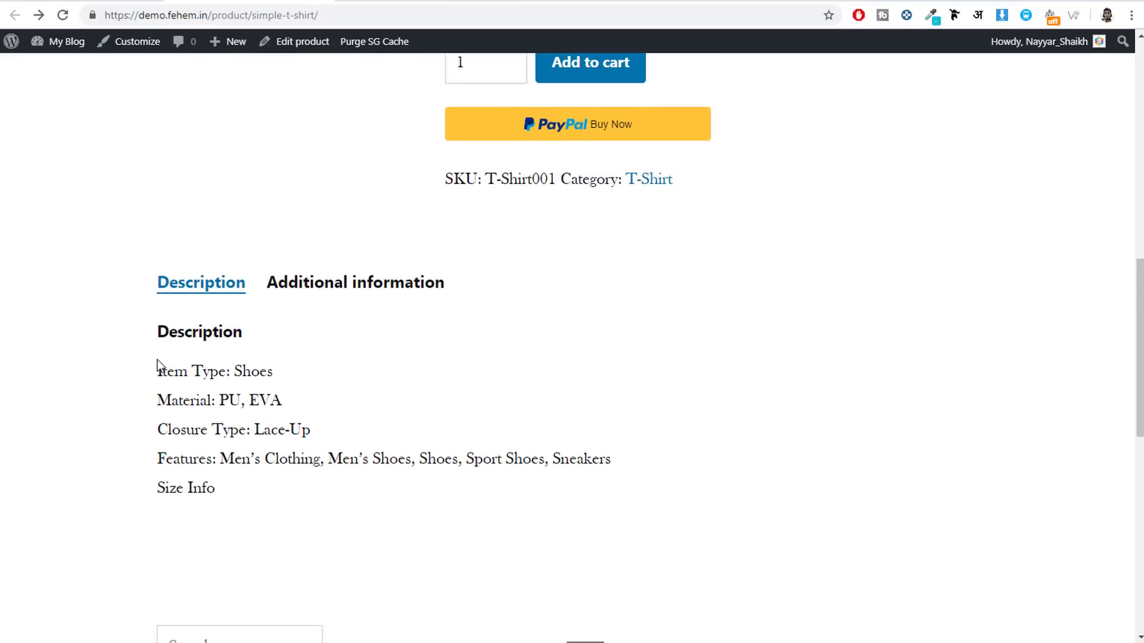
{"action": "left_click_drag", "start_coordinate": [157, 365], "coordinate": [260, 480]}
{"action": "key", "text": "ctrl+c"}
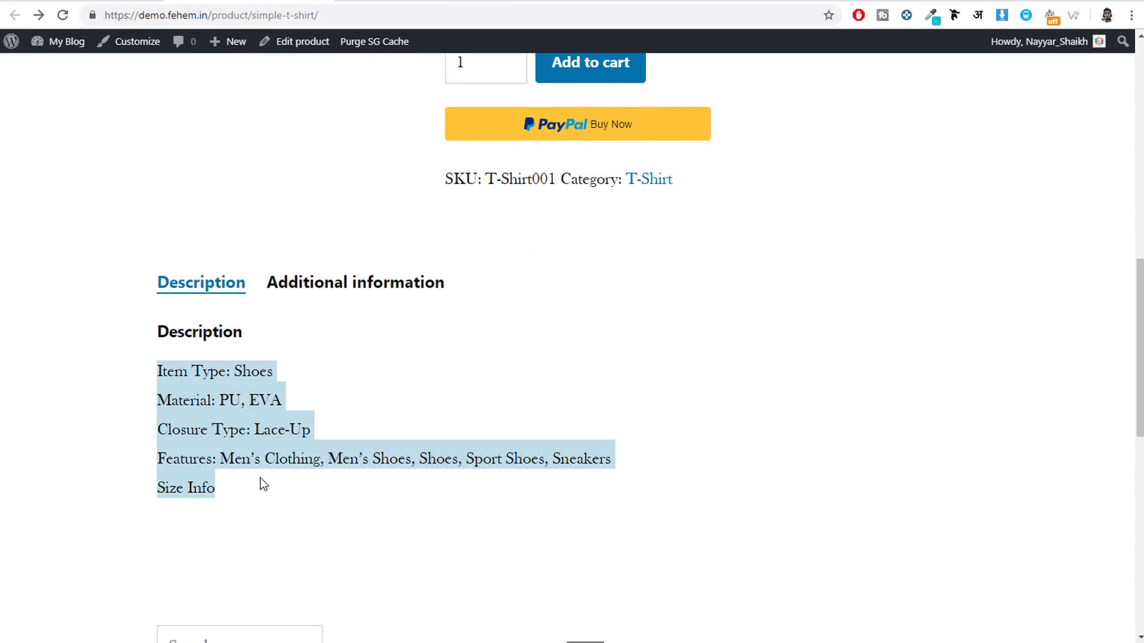
{"action": "left_click", "coordinate": [89, 6]}
{"action": "key", "text": "ctrl+v"}
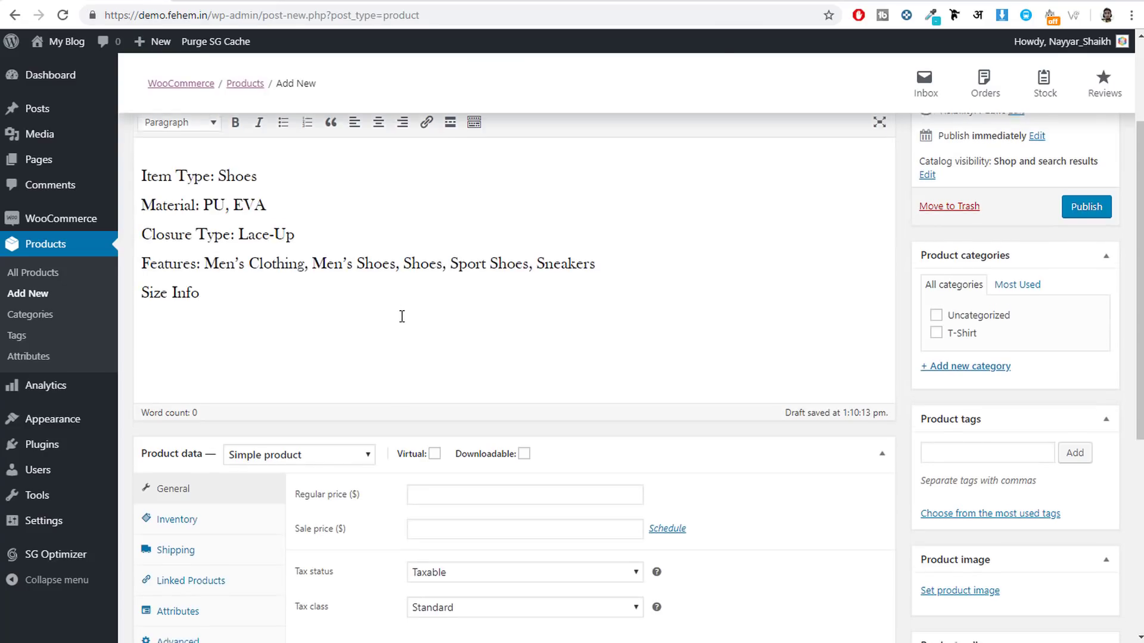
Copy the Lorem ipsum paragraph from the Simple T-Shirt page into the new product's short description
{"action": "scroll", "coordinate": [402, 317], "scroll_direction": "down", "scroll_amount": 3}
{"action": "scroll", "coordinate": [409, 329], "scroll_direction": "down", "scroll_amount": 2}
{"action": "left_click", "coordinate": [361, 494]}
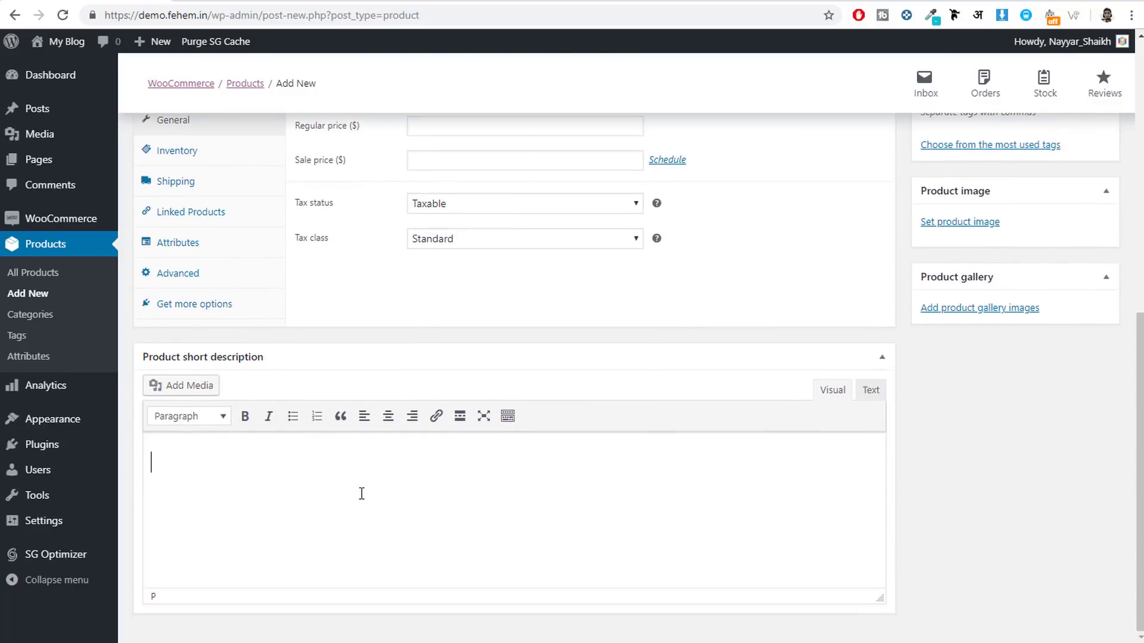
{"action": "key", "text": "ctrl+Tab"}
{"action": "scroll", "coordinate": [441, 227], "scroll_direction": "up", "scroll_amount": 6}
{"action": "triple_click", "coordinate": [473, 216]}
{"action": "type", "text": "Lorem ipsum dolor sit amet, consectetur adipiscing elit, sed do eiusmod tempor incididunt ut labore et dolore magna aliqua. Ut enim ad minim veniam, quis nostrud exercitation ullamco laboris nisi ut aliquip ex ea commodo consequat. Duis aute irure dolor in reprehenderit in voluptate velit esse cillum dolore eu fugiat nulla"}
Set the new product's type to Variable product and its tax class to GST
{"action": "scroll", "coordinate": [764, 344], "scroll_direction": "up", "scroll_amount": 6}
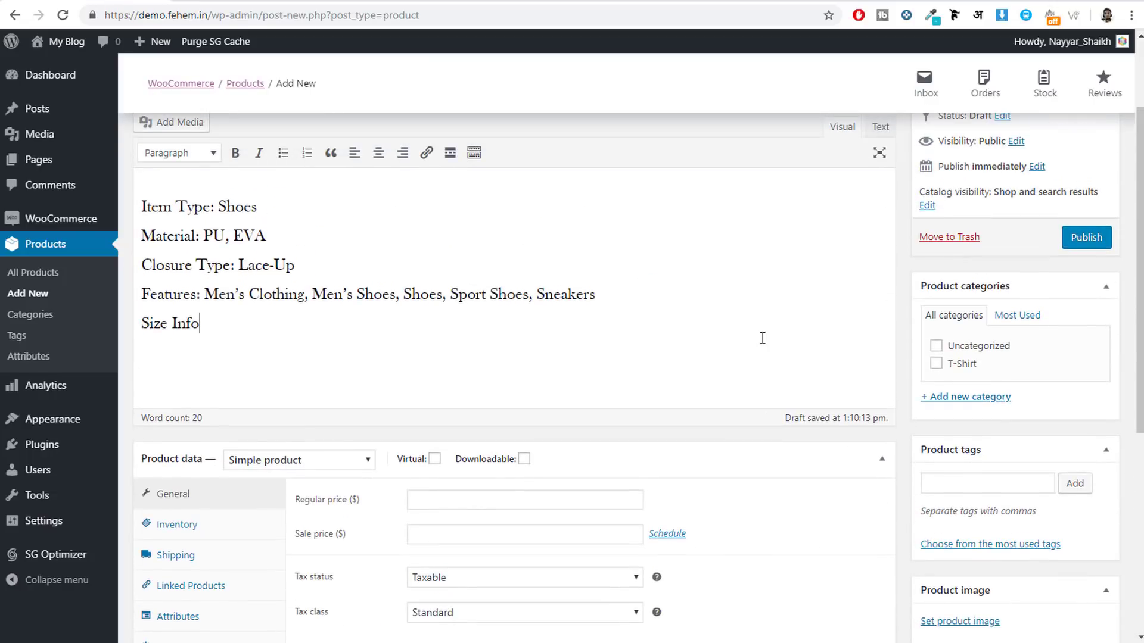
{"action": "scroll", "coordinate": [762, 333], "scroll_direction": "down", "scroll_amount": 4}
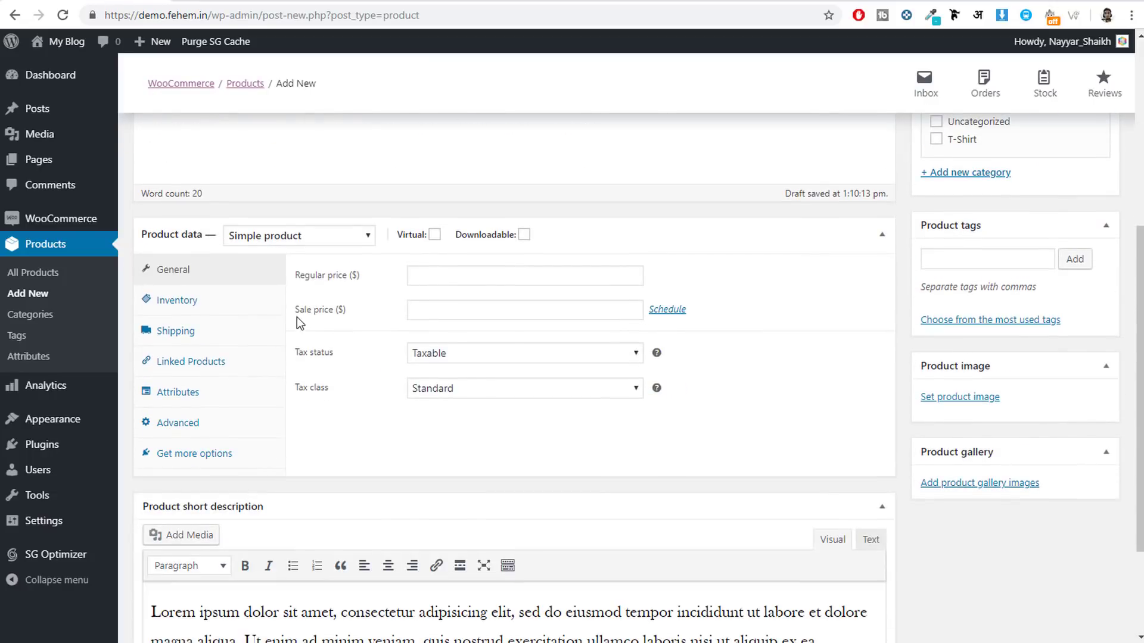
{"action": "left_click", "coordinate": [269, 238]}
{"action": "left_click", "coordinate": [285, 316]}
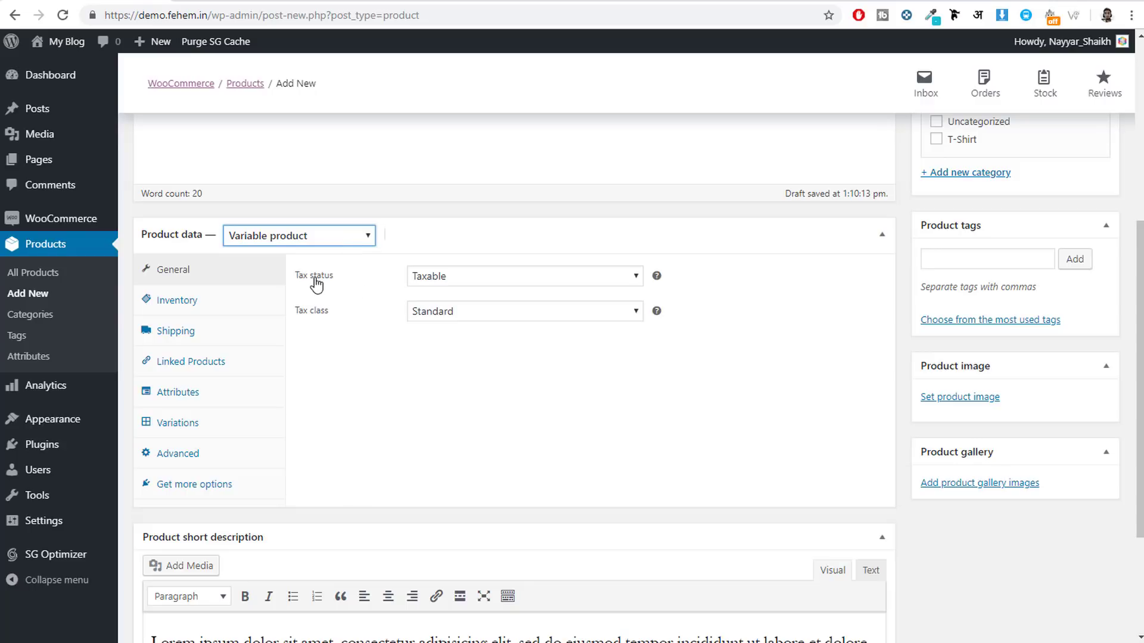
{"action": "left_click", "coordinate": [423, 312]}
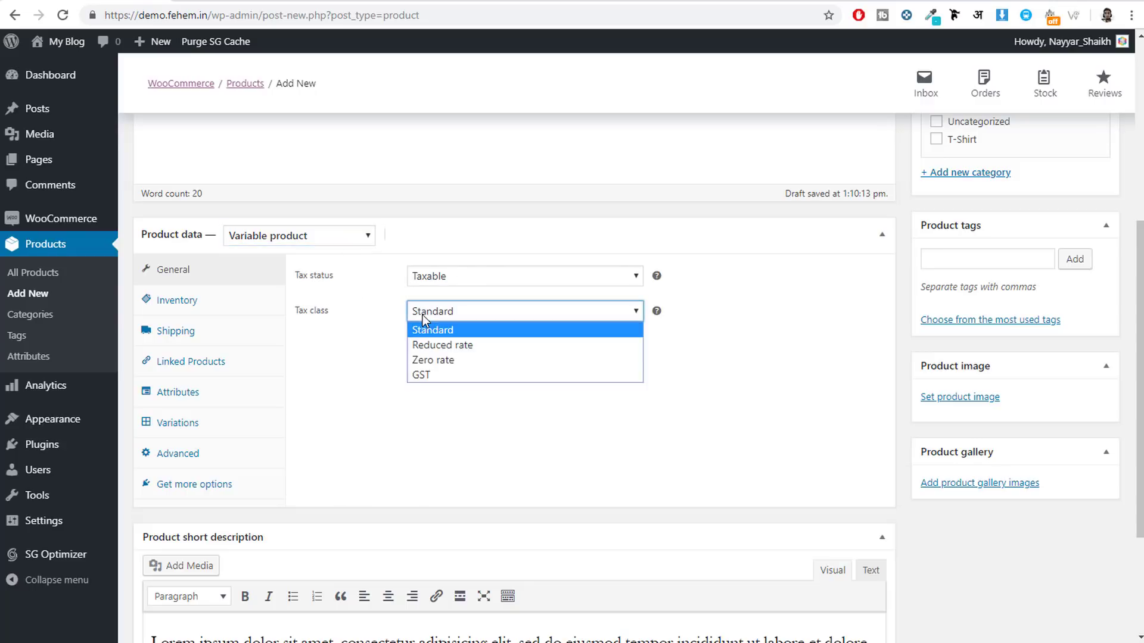
{"action": "left_click", "coordinate": [460, 375]}
Try stock management at product level in the inventory settings and turn it back off
{"action": "left_click", "coordinate": [208, 302]}
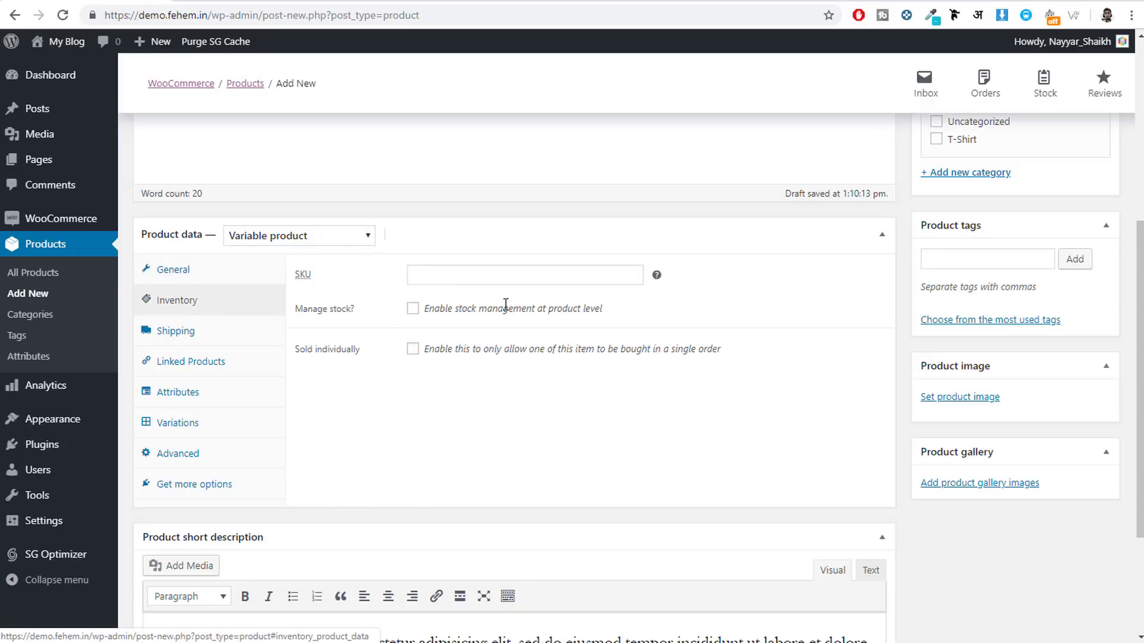
{"action": "left_click", "coordinate": [412, 308]}
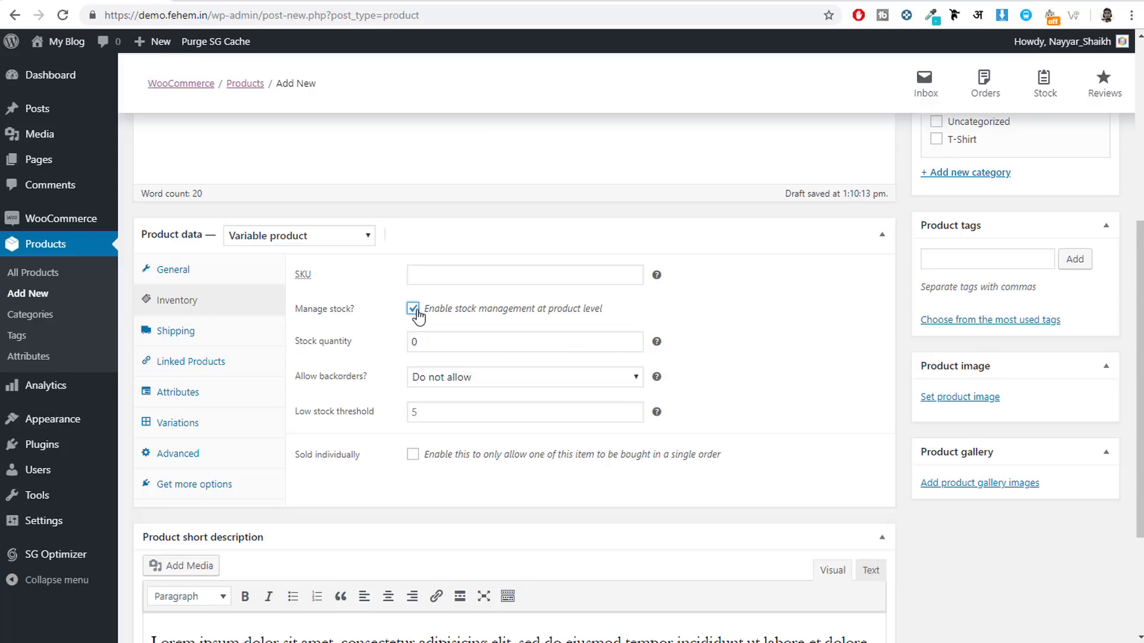
{"action": "left_click", "coordinate": [412, 308]}
Set the product's shipping weight to 120 g and its length, width and height to 40 cm each
{"action": "left_click", "coordinate": [238, 335]}
{"action": "left_click", "coordinate": [477, 272]}
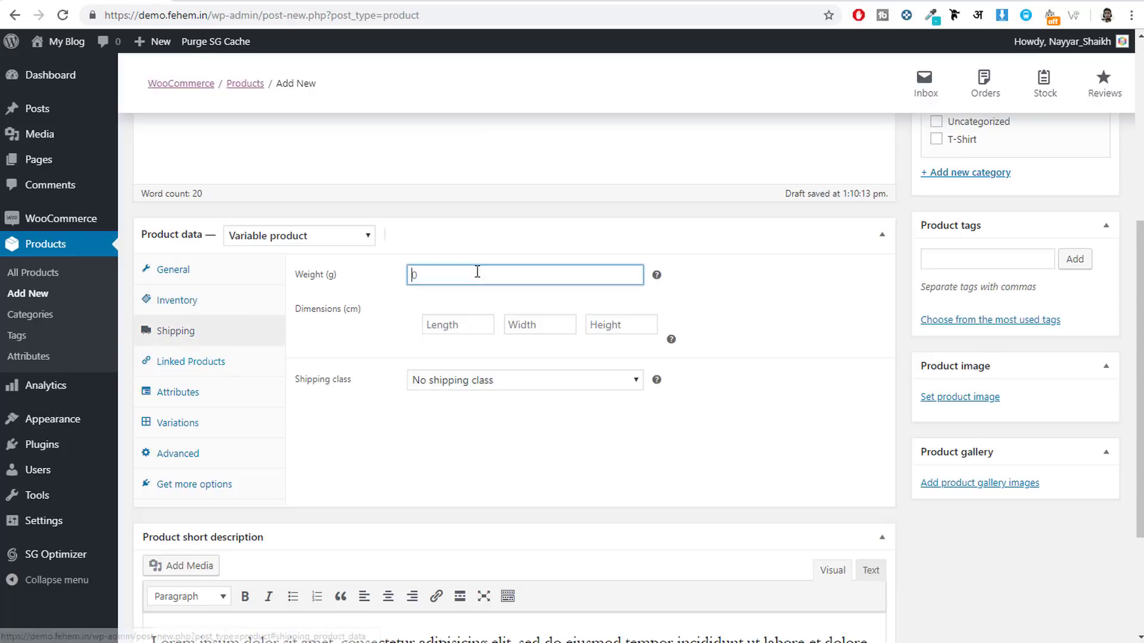
{"action": "type", "text": "120"}
{"action": "key", "text": "Tab"}
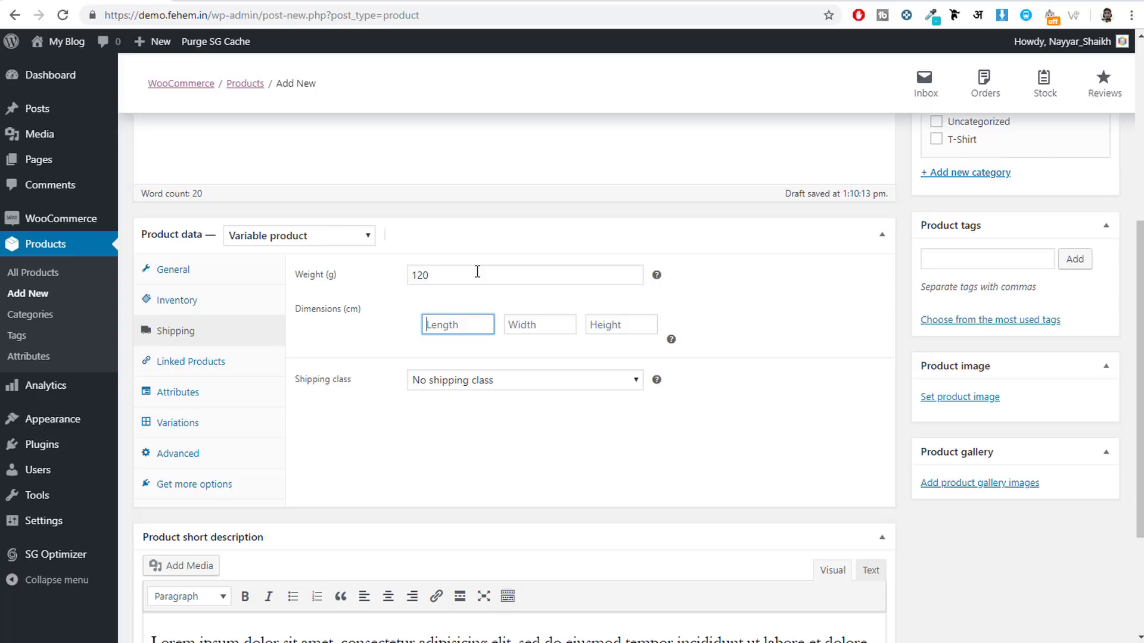
{"action": "type", "text": "40"}
{"action": "key", "text": "Tab"}
{"action": "type", "text": "4"}
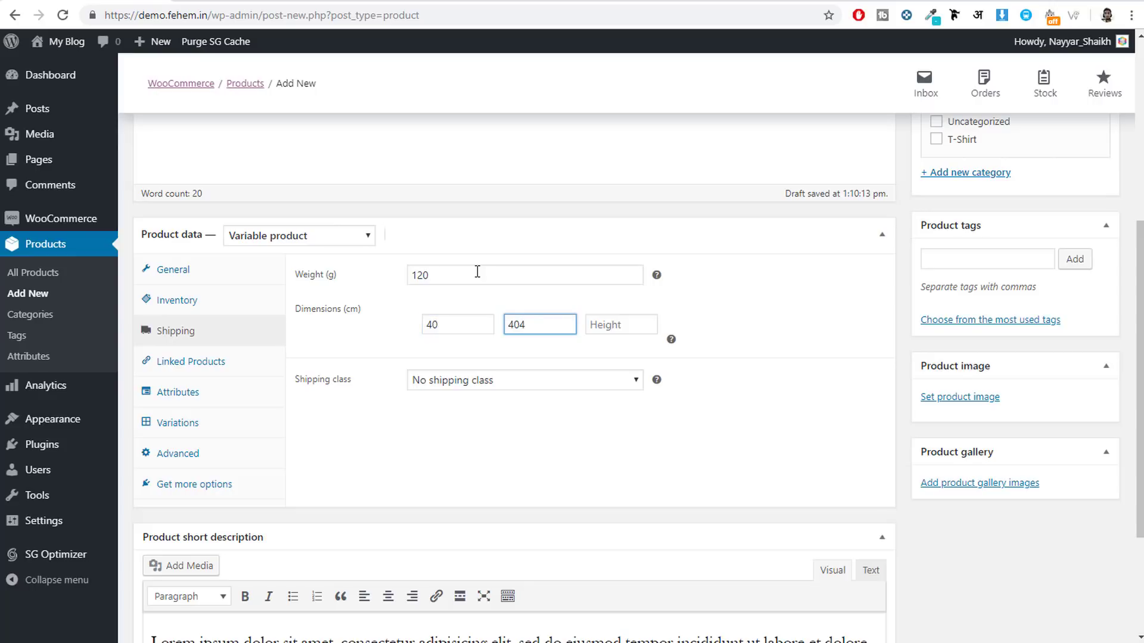
{"action": "type", "text": "04"}
{"action": "key", "text": "BackSpace"}
{"action": "key", "text": "Tab"}
{"action": "type", "text": "4"}
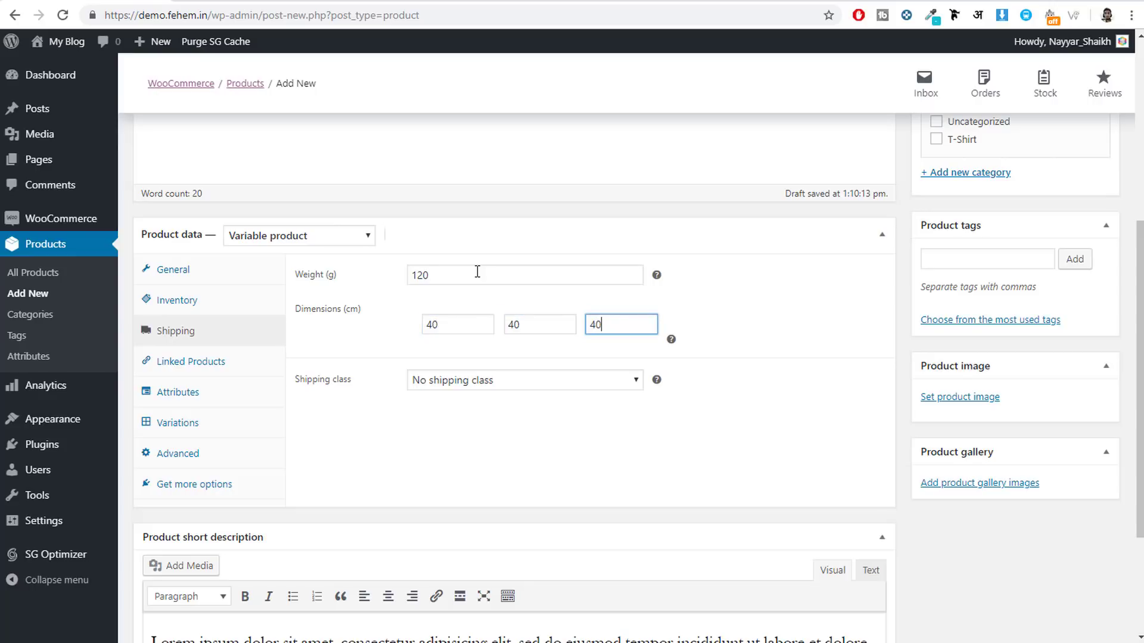
Add a custom product attribute and name it Color
{"action": "left_click", "coordinate": [201, 407]}
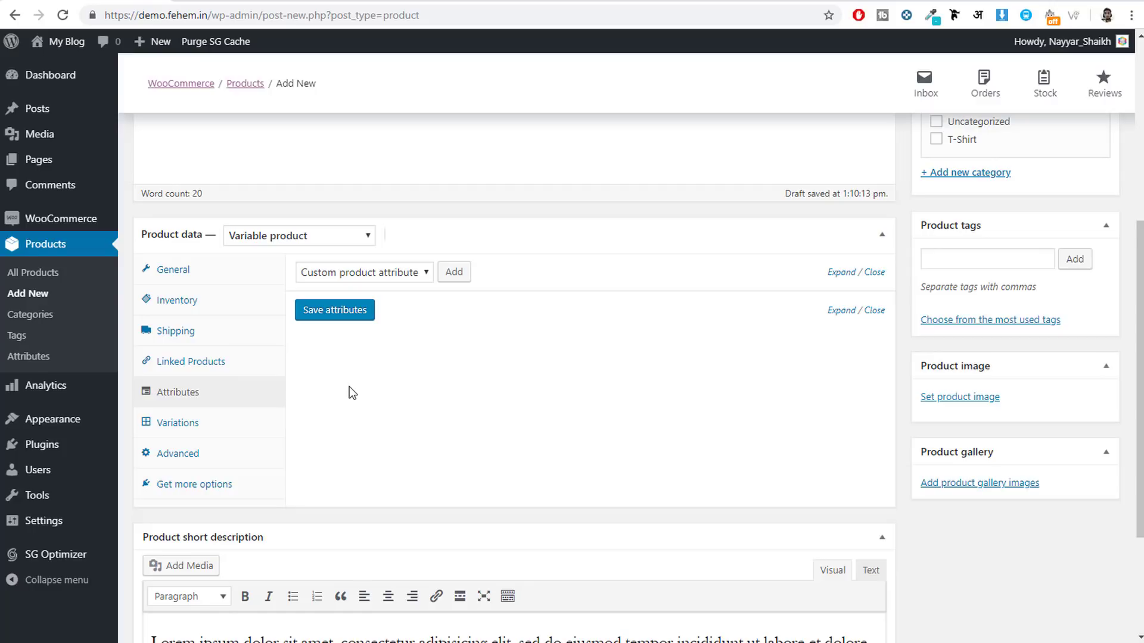
{"action": "left_click", "coordinate": [397, 273]}
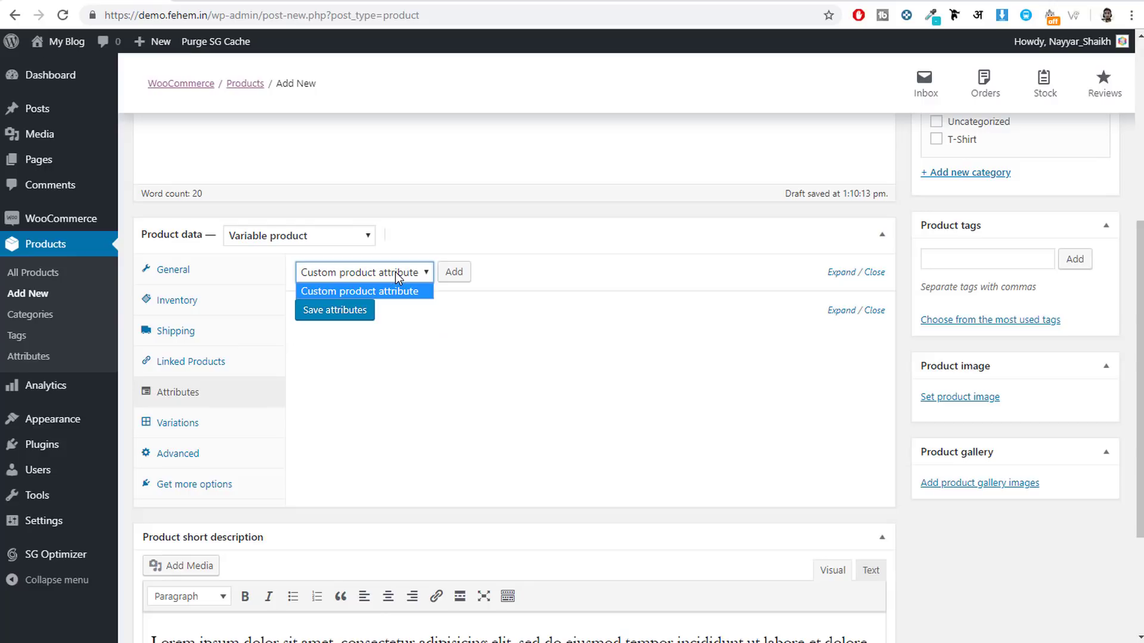
{"action": "left_click", "coordinate": [392, 272]}
{"action": "left_click", "coordinate": [454, 274]}
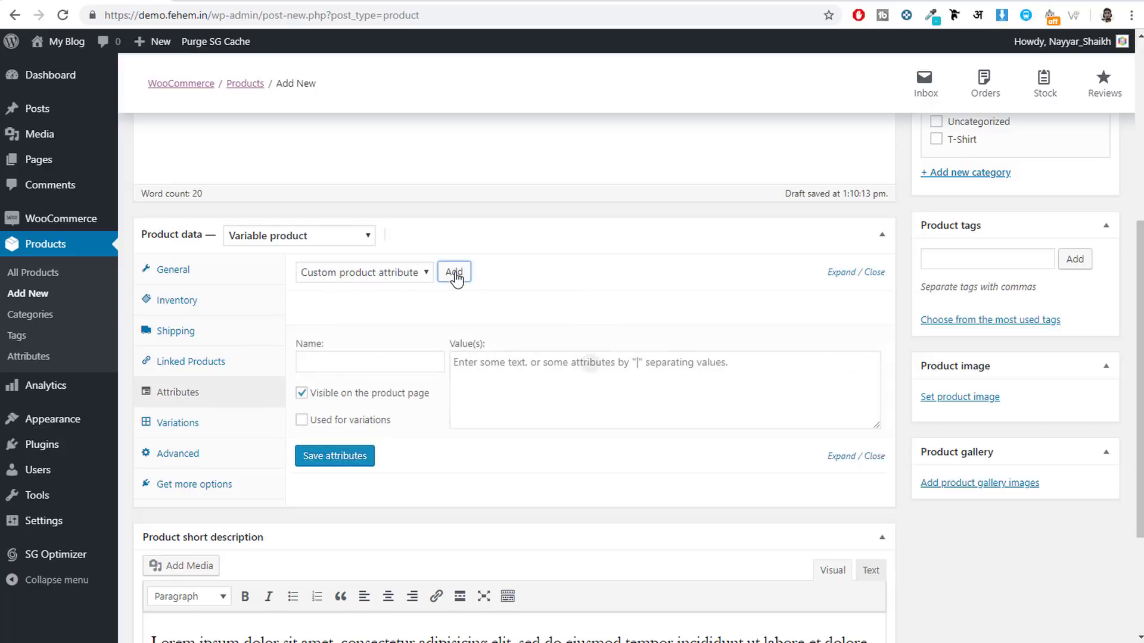
{"action": "left_click", "coordinate": [392, 359]}
{"action": "left_click", "coordinate": [438, 322]}
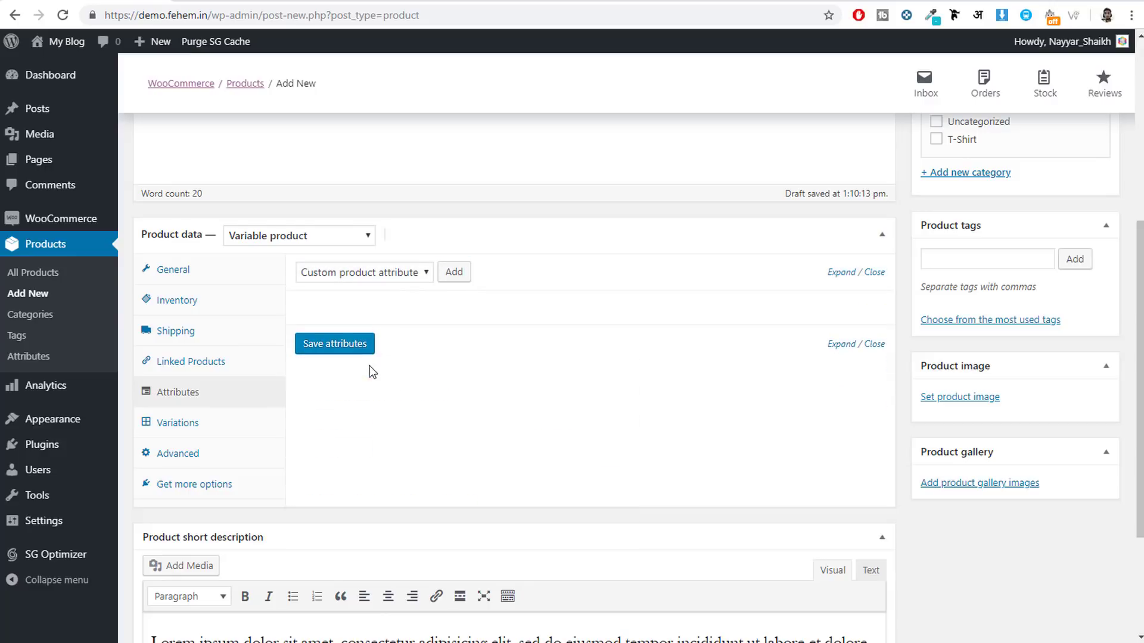
{"action": "left_click", "coordinate": [391, 316]}
{"action": "left_click", "coordinate": [364, 359]}
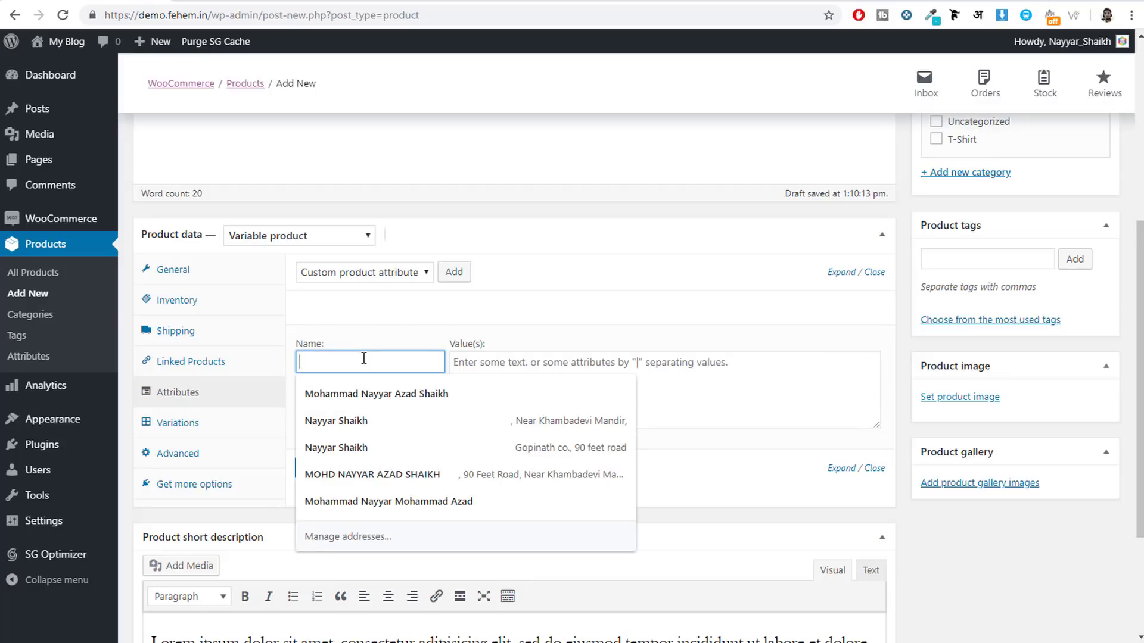
{"action": "type", "text": "D"}
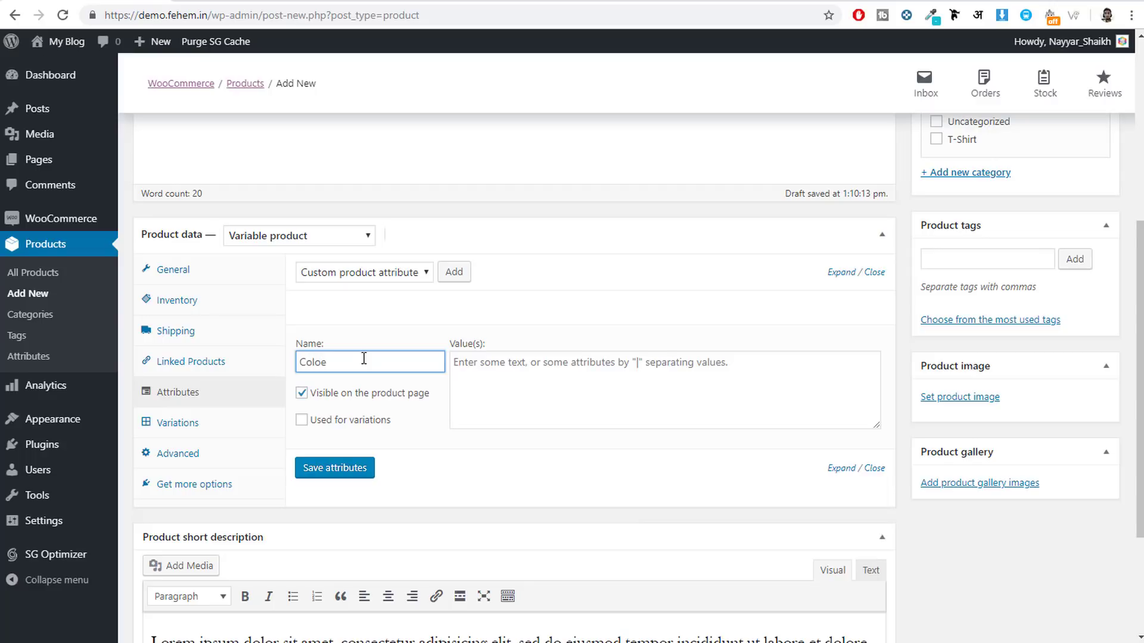
Give the Color attribute the values Red | Blue, mark it as used for variations, and save the attributes
{"action": "left_click", "coordinate": [457, 362]}
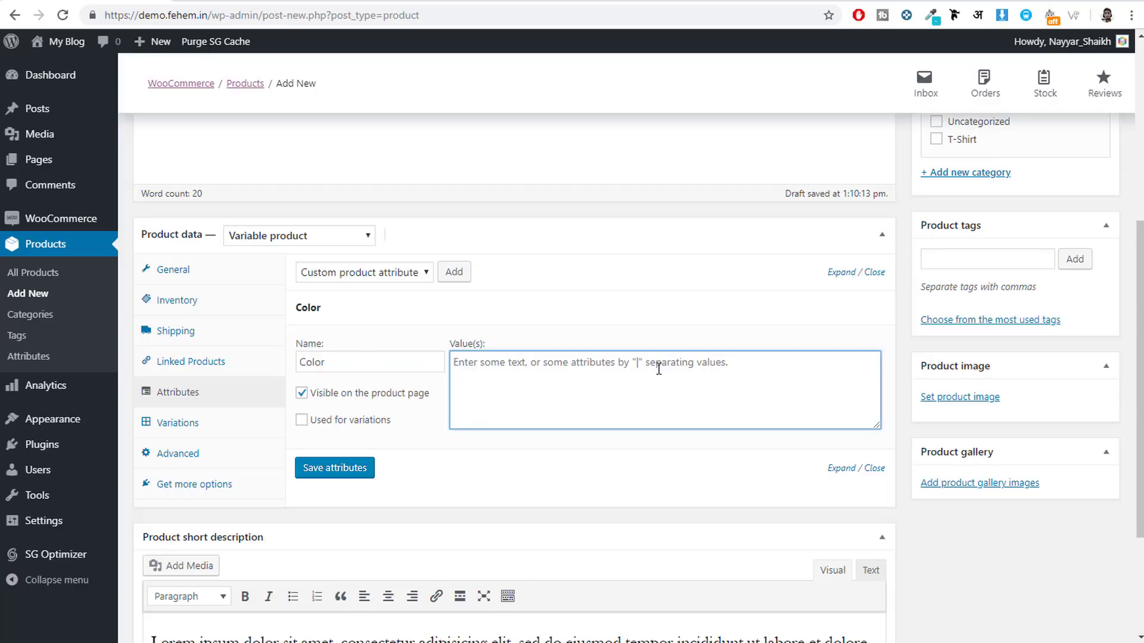
{"action": "type", "text": "R"}
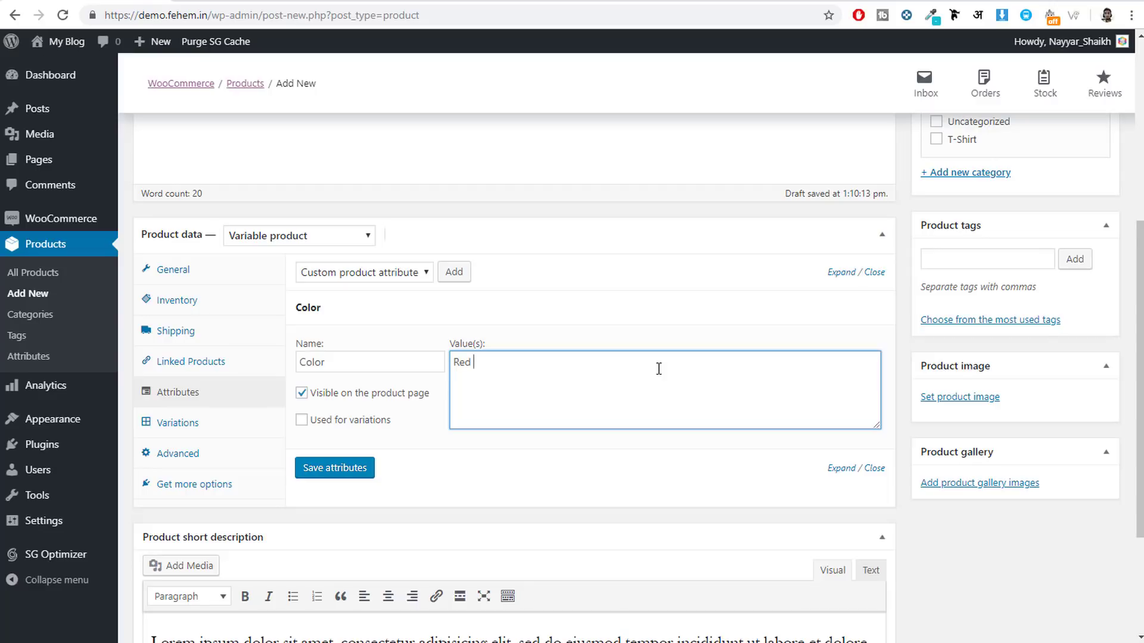
{"action": "type", "text": "ed | Blue"}
{"action": "left_click", "coordinate": [476, 371]}
{"action": "left_click", "coordinate": [479, 361]}
{"action": "double_click", "coordinate": [483, 363]}
{"action": "left_click_drag", "start_coordinate": [476, 365], "coordinate": [441, 363]}
{"action": "left_click", "coordinate": [360, 420]}
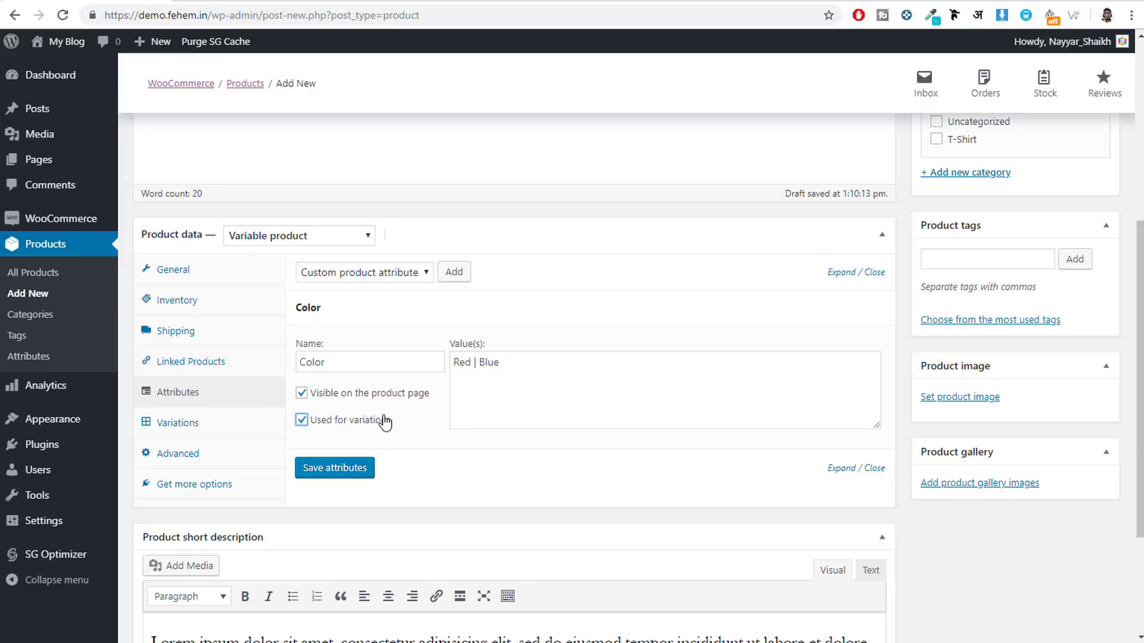
{"action": "left_click", "coordinate": [352, 468]}
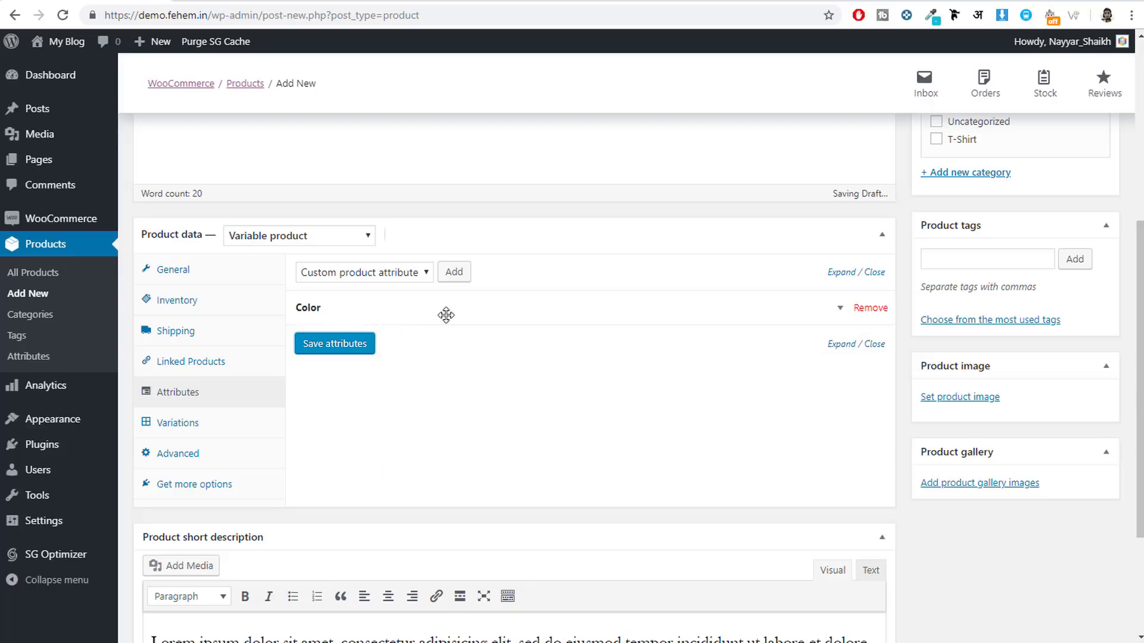
Compare the Color attribute's settings with the color choices on the Men's Street Style Sneakers product page
{"action": "left_click", "coordinate": [513, 316]}
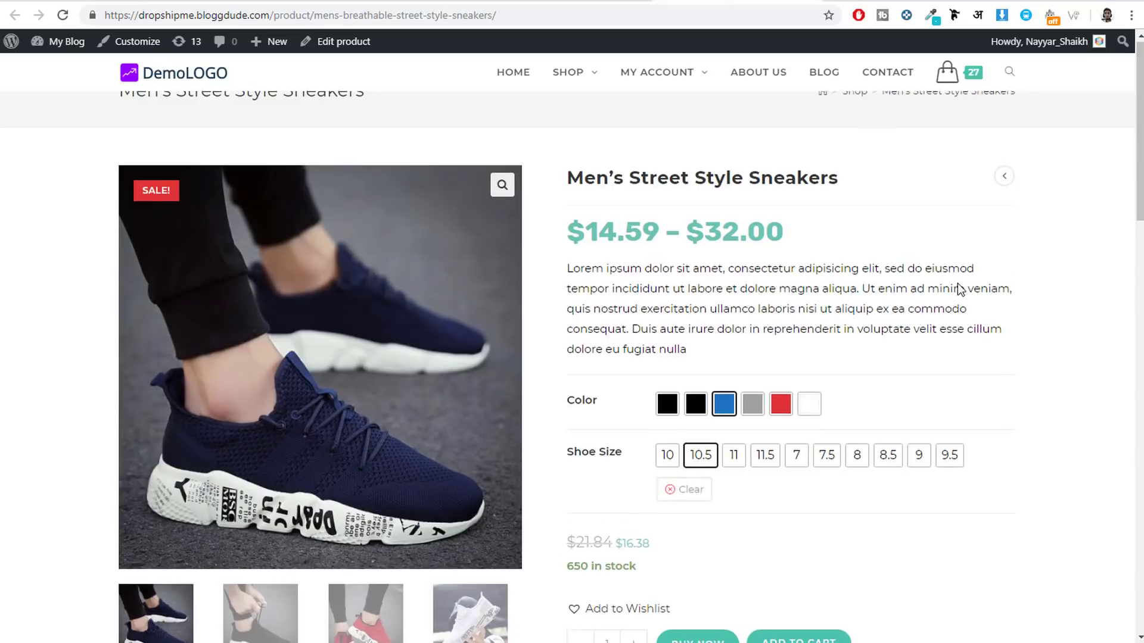
{"action": "scroll", "coordinate": [959, 290], "scroll_direction": "down", "scroll_amount": 1}
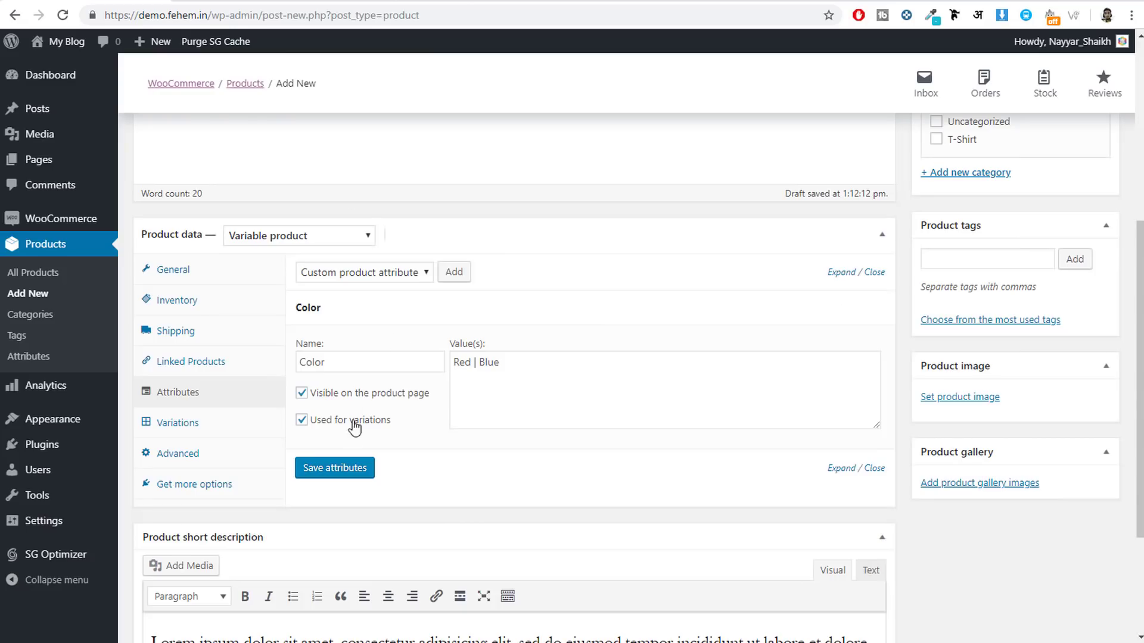
{"action": "left_click", "coordinate": [433, 314]}
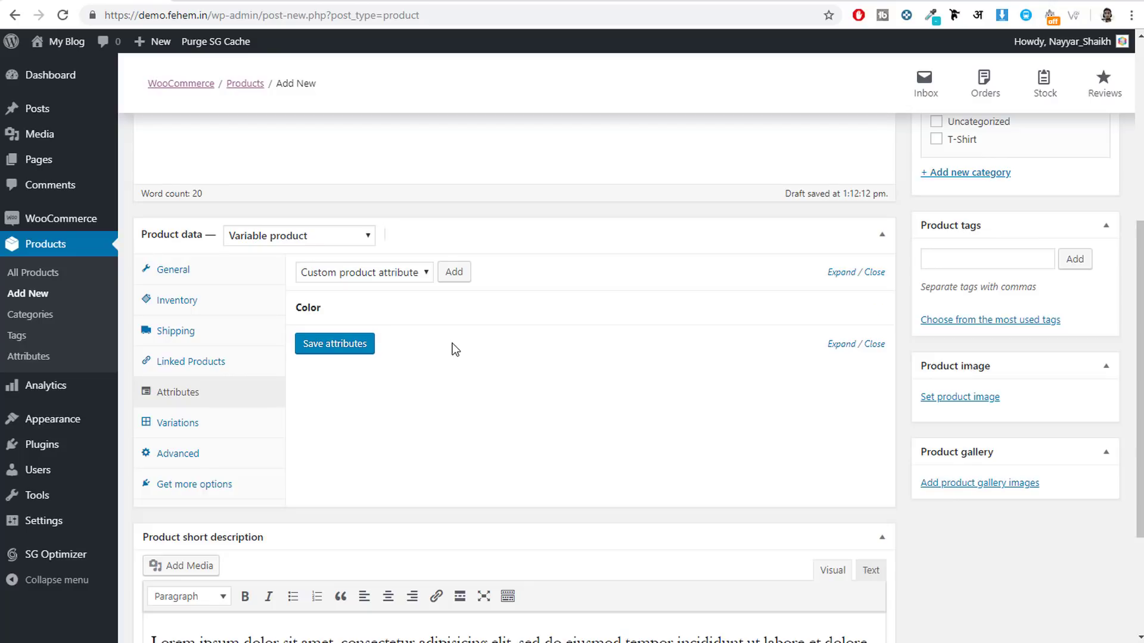
Create variations from all attributes for the product and confirm linking them
{"action": "left_click", "coordinate": [207, 423]}
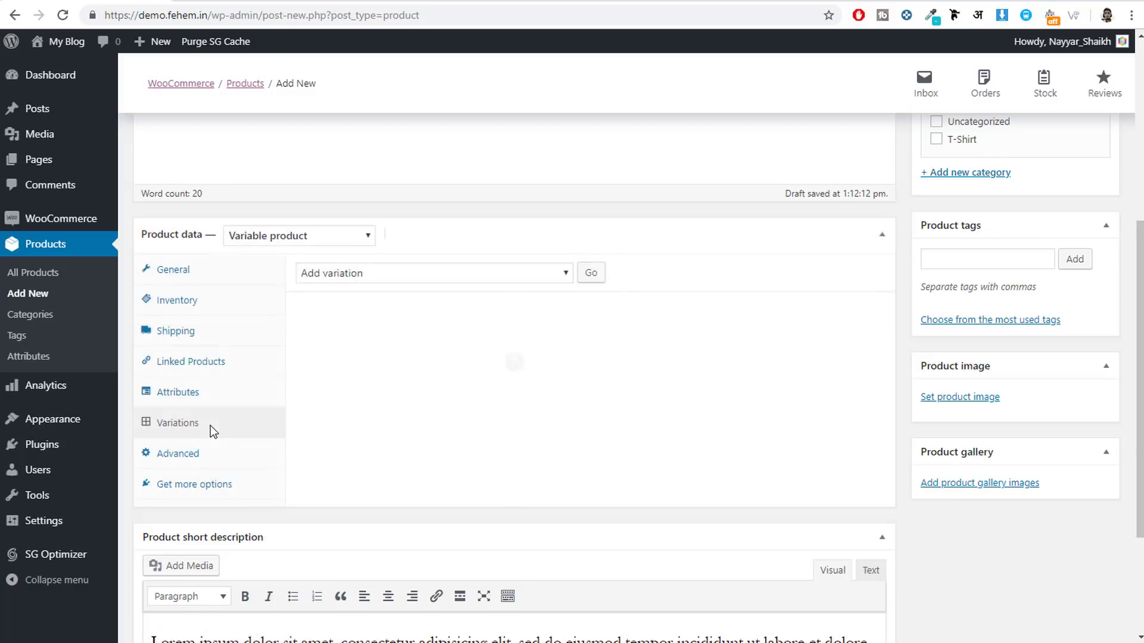
{"action": "left_click", "coordinate": [373, 274]}
{"action": "left_click", "coordinate": [355, 275]}
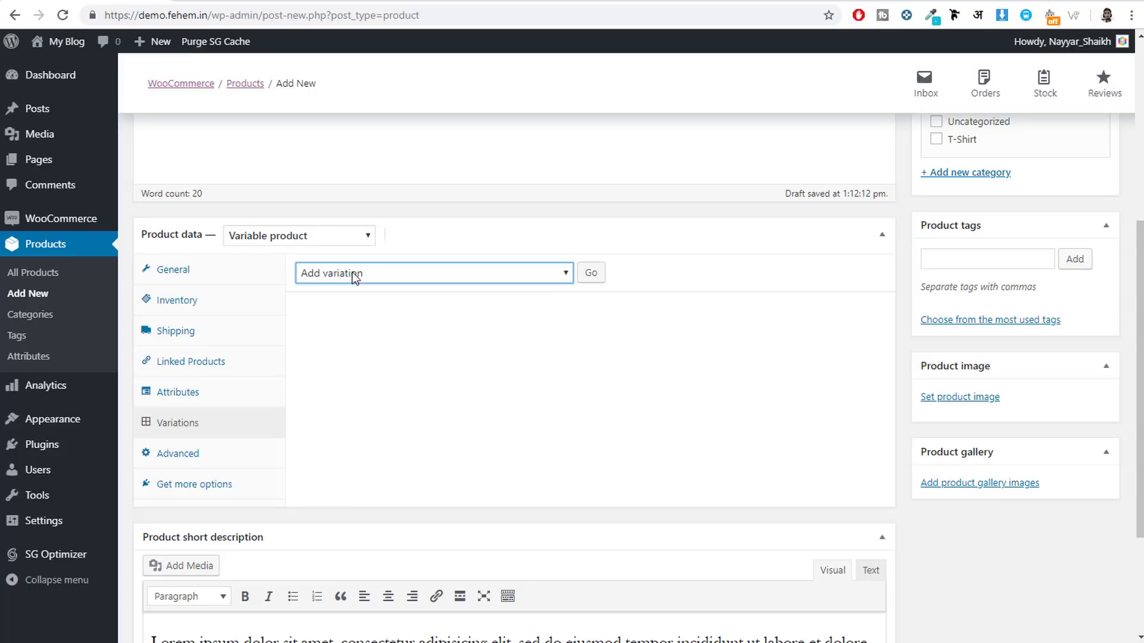
{"action": "left_click", "coordinate": [395, 277]}
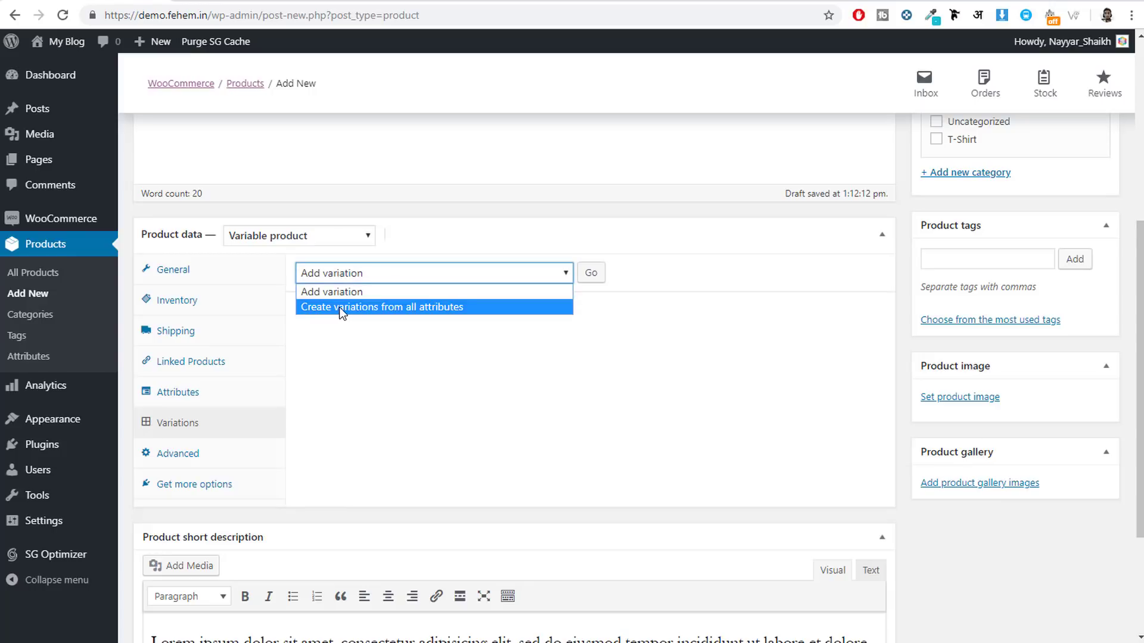
{"action": "left_click", "coordinate": [409, 307]}
{"action": "left_click", "coordinate": [595, 273]}
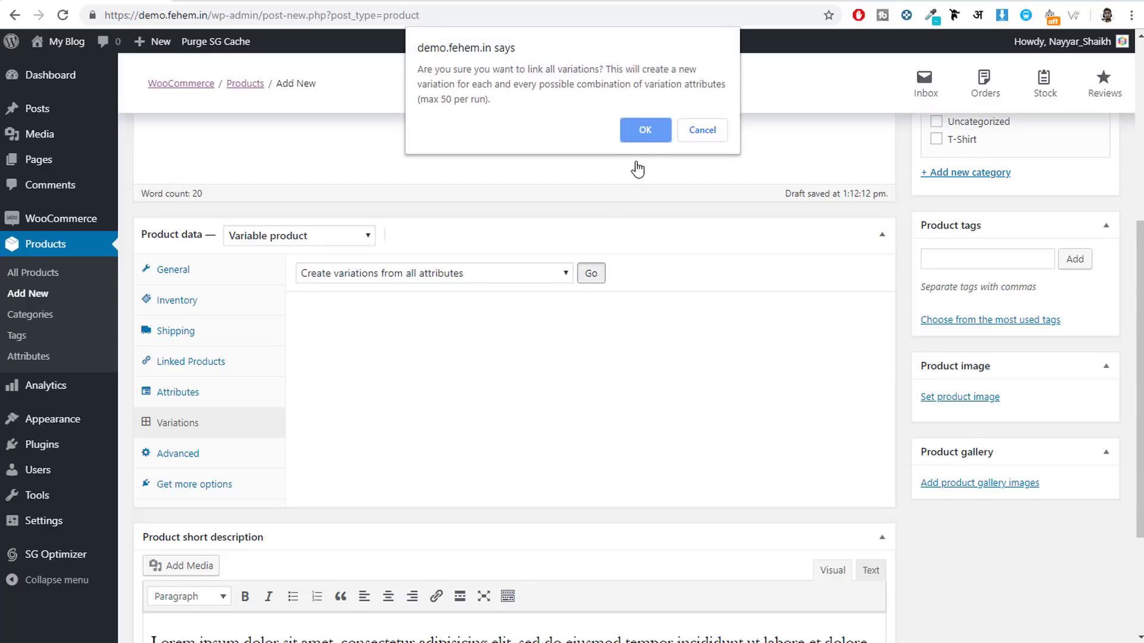
{"action": "left_click", "coordinate": [644, 138]}
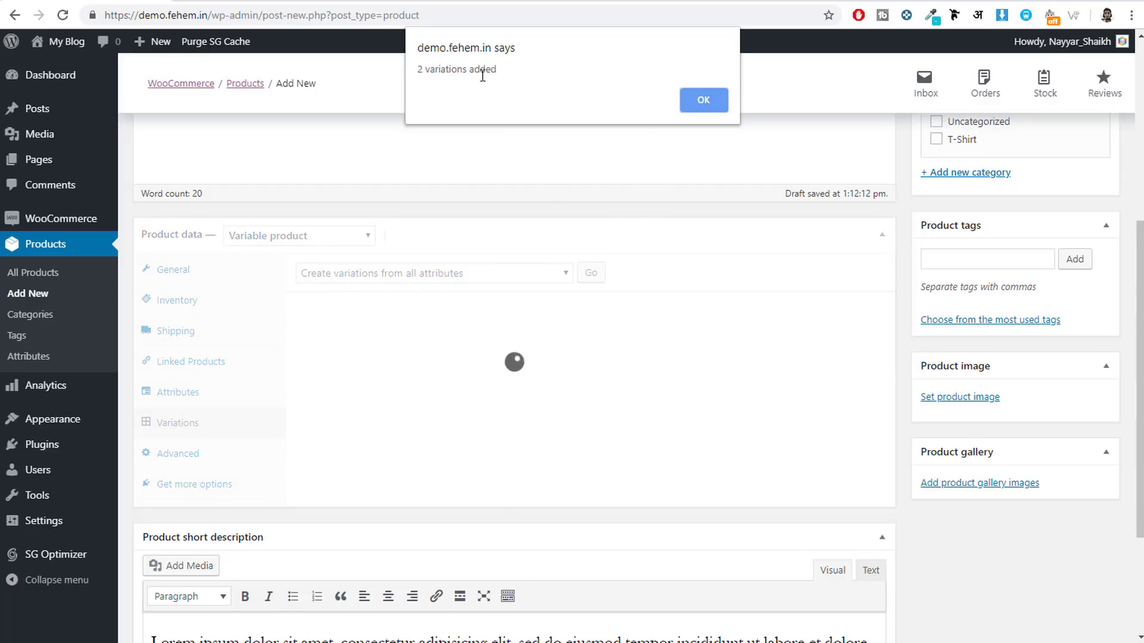
{"action": "left_click", "coordinate": [697, 103]}
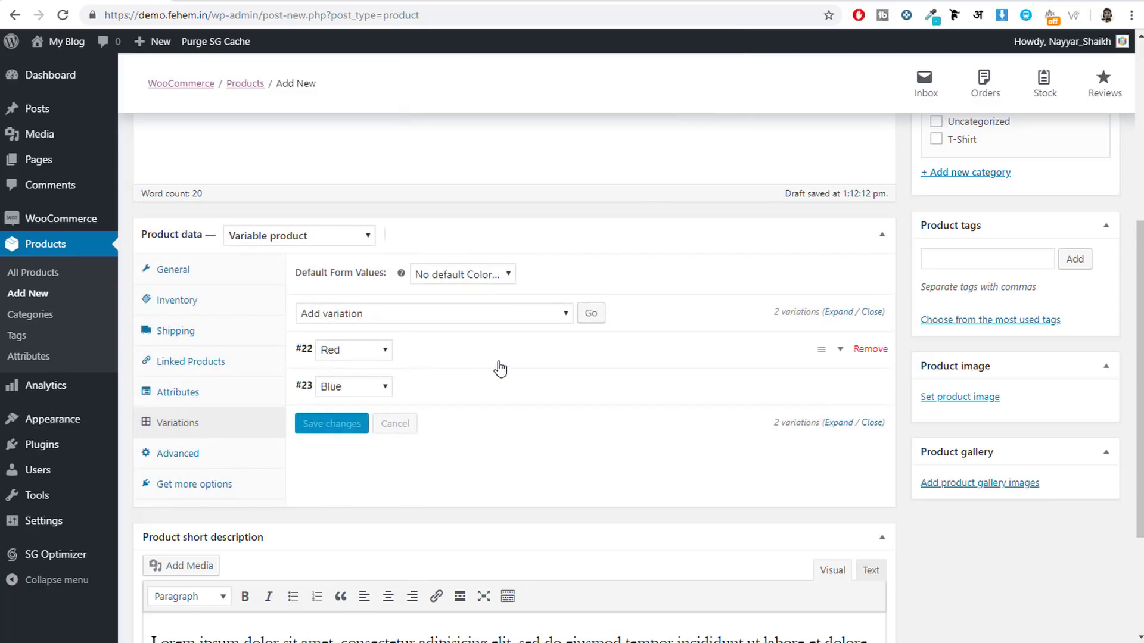
{"action": "left_click", "coordinate": [500, 362]}
{"action": "scroll", "coordinate": [500, 361], "scroll_direction": "down", "scroll_amount": 3}
{"action": "left_click", "coordinate": [321, 269]}
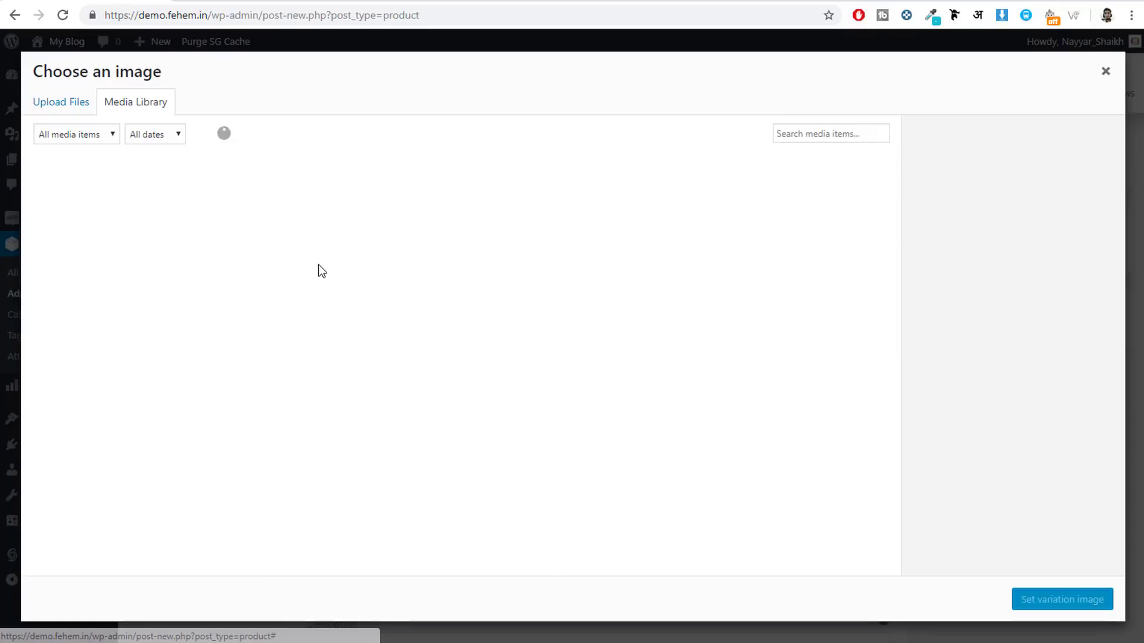
{"action": "left_click", "coordinate": [90, 107]}
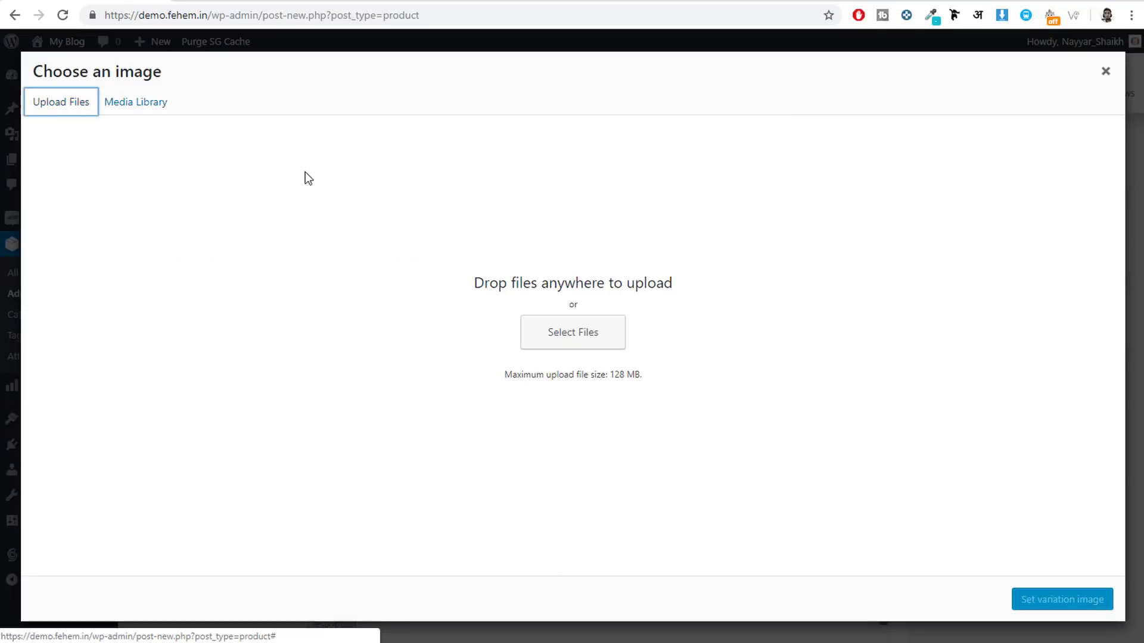
{"action": "left_click", "coordinate": [554, 332]}
{"action": "scroll", "coordinate": [390, 262], "scroll_direction": "down", "scroll_amount": 3}
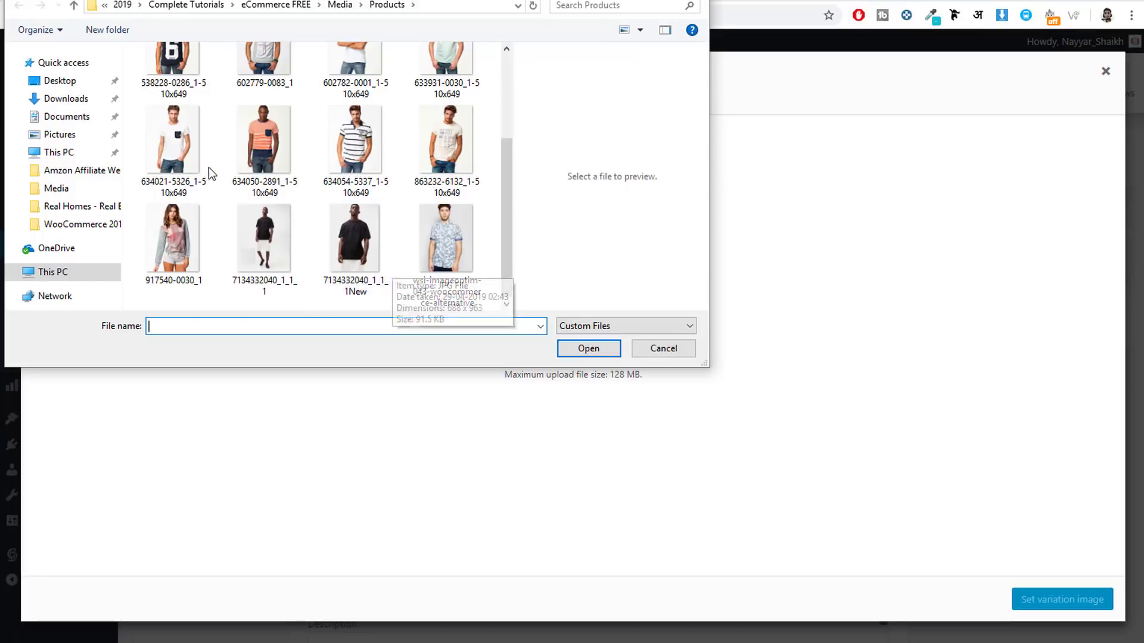
{"action": "left_click", "coordinate": [262, 143]}
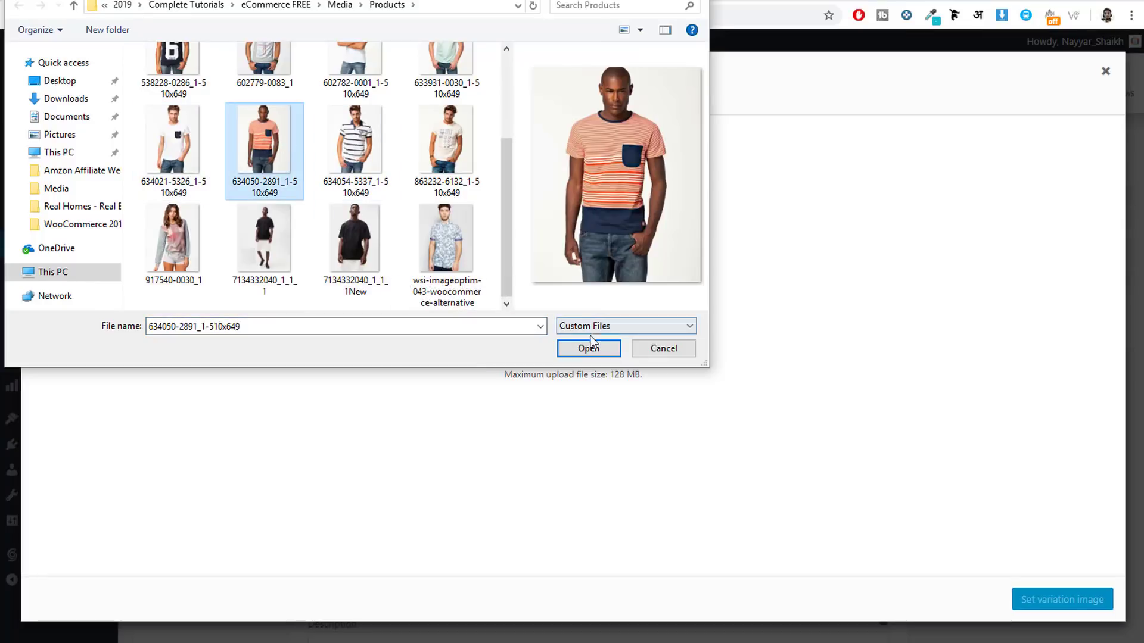
{"action": "left_click", "coordinate": [581, 348]}
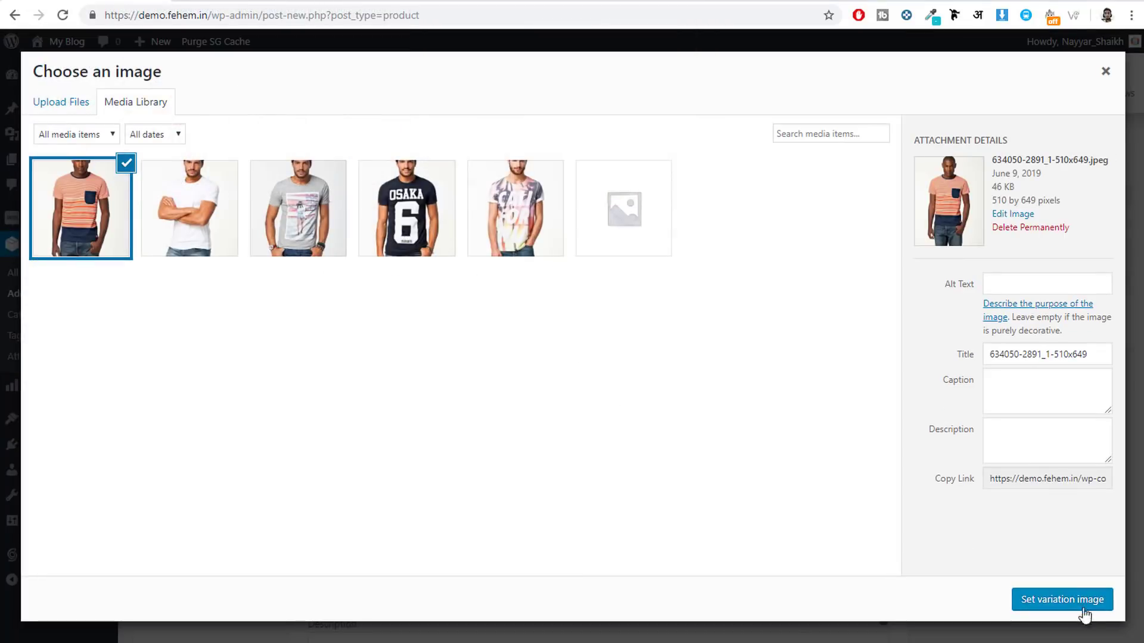
{"action": "left_click", "coordinate": [1080, 607]}
Set the Red variation's regular price to $100, look over its remaining fields, and collapse the variation
{"action": "left_click", "coordinate": [361, 368]}
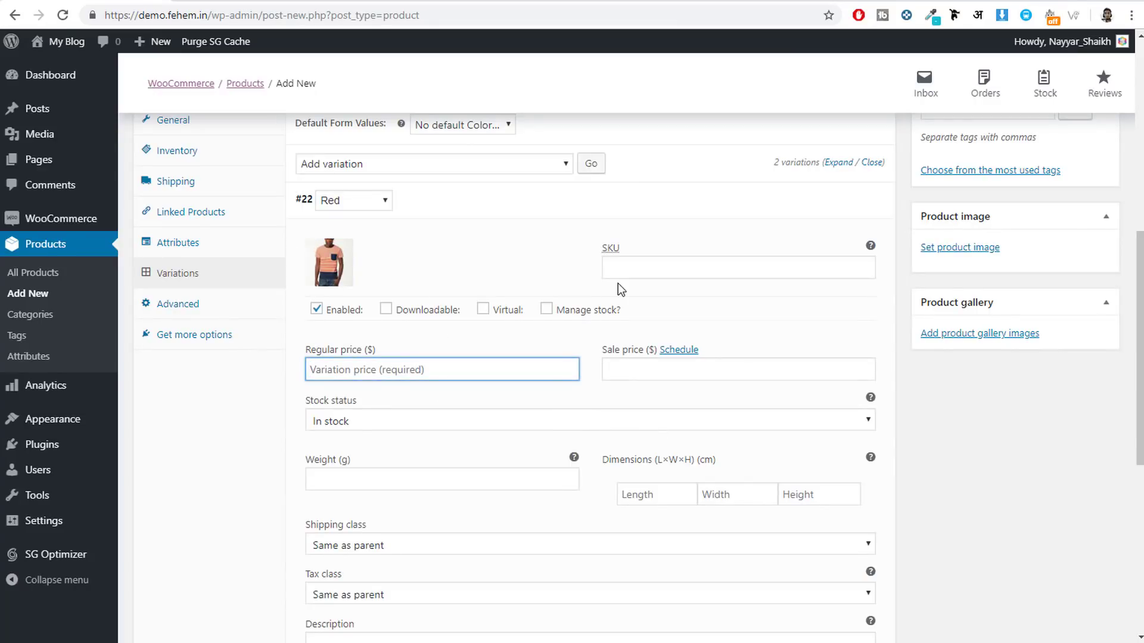
{"action": "type", "text": "100"}
{"action": "scroll", "coordinate": [613, 319], "scroll_direction": "down", "scroll_amount": 1}
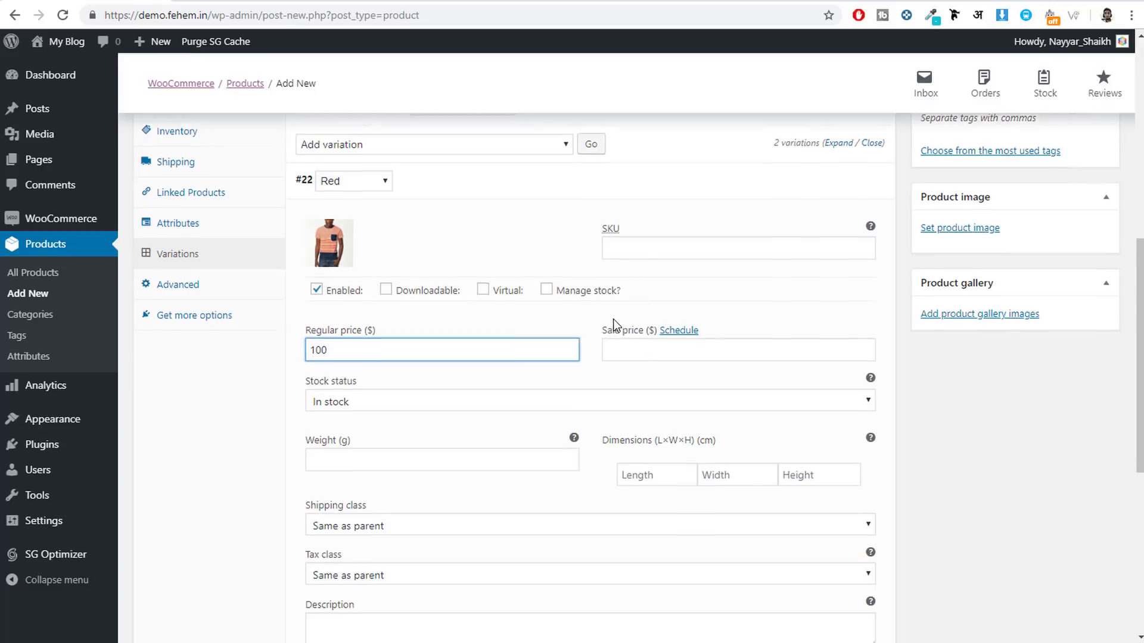
{"action": "scroll", "coordinate": [543, 385], "scroll_direction": "down", "scroll_amount": 1}
{"action": "left_click", "coordinate": [442, 331]}
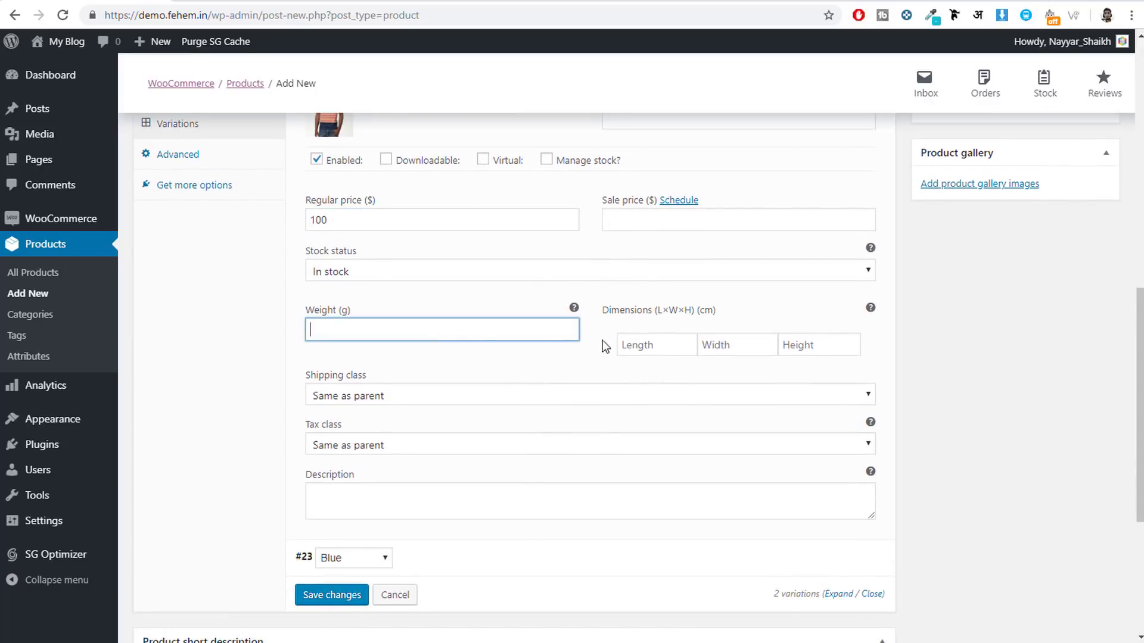
{"action": "scroll", "coordinate": [434, 416], "scroll_direction": "down", "scroll_amount": 2}
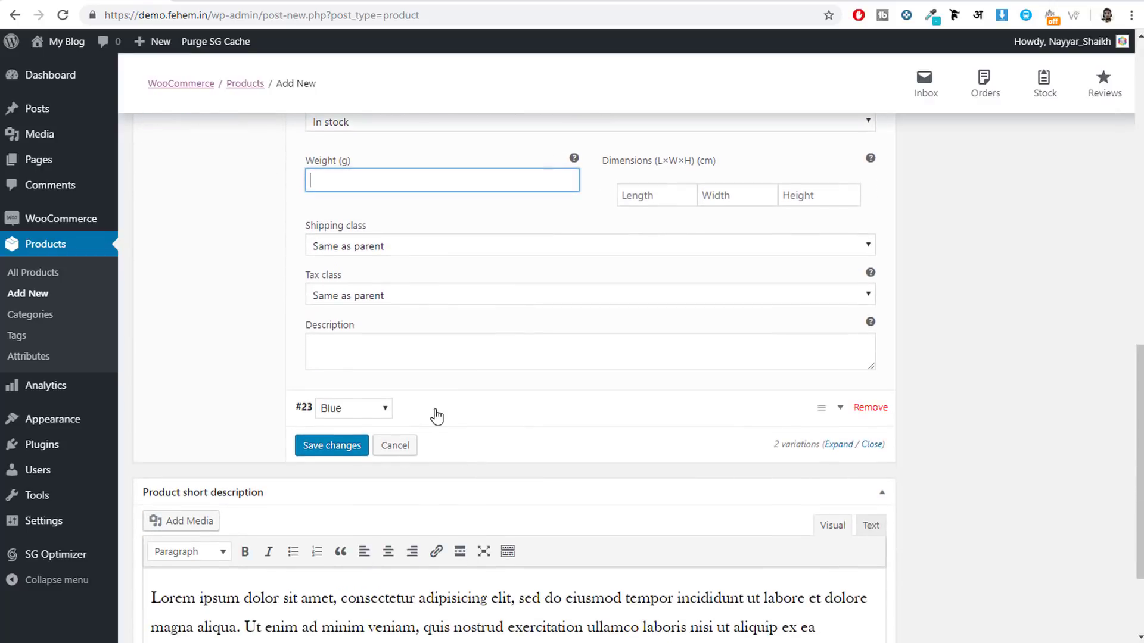
{"action": "scroll", "coordinate": [437, 416], "scroll_direction": "up", "scroll_amount": 2}
{"action": "scroll", "coordinate": [709, 405], "scroll_direction": "up", "scroll_amount": 2}
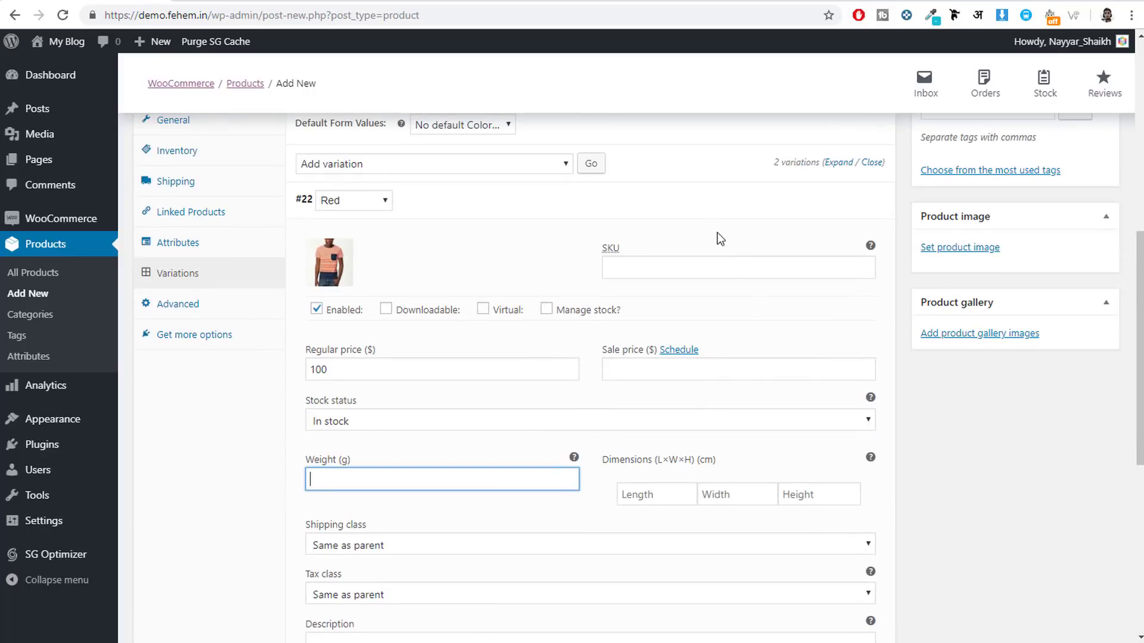
{"action": "left_click", "coordinate": [695, 209]}
{"action": "left_click", "coordinate": [485, 233]}
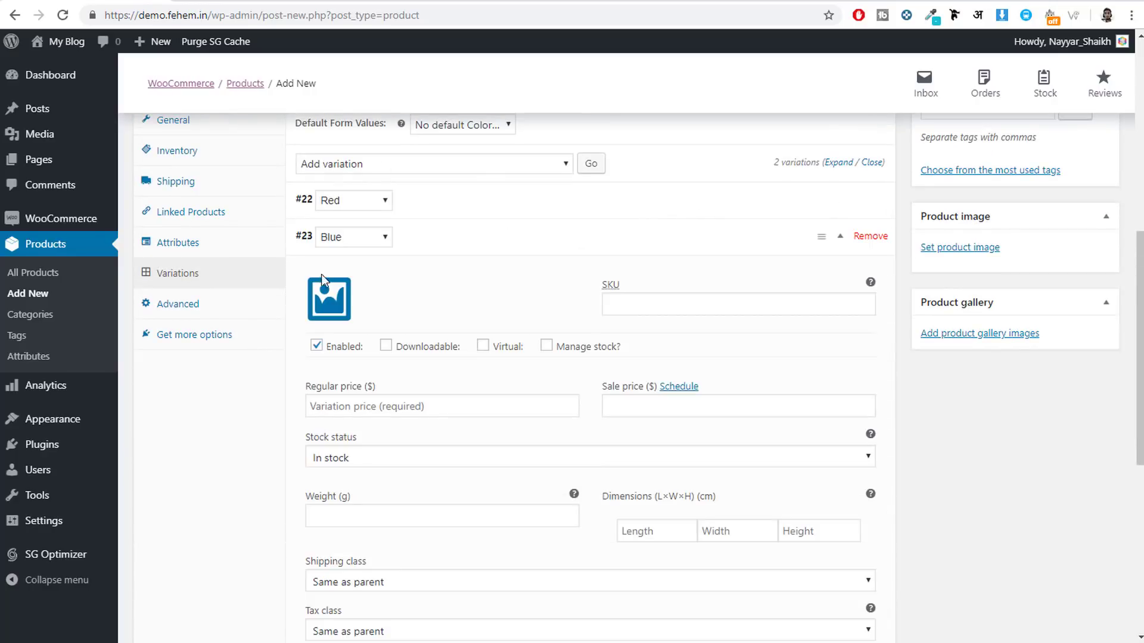
{"action": "left_click", "coordinate": [328, 295]}
{"action": "left_click", "coordinate": [411, 219]}
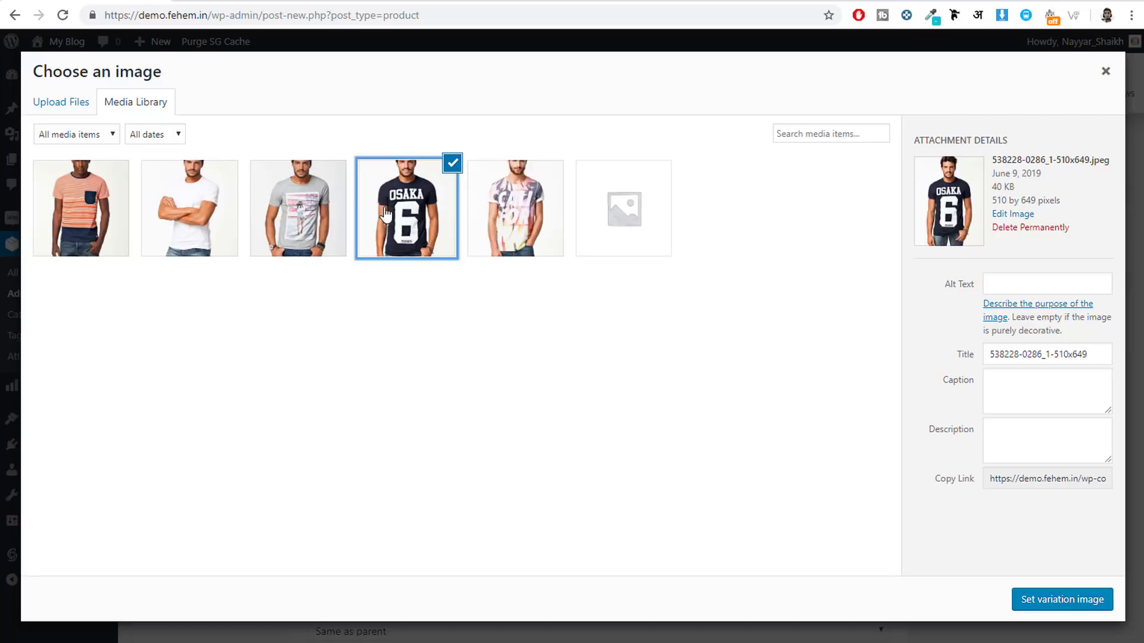
{"action": "left_click", "coordinate": [1064, 602]}
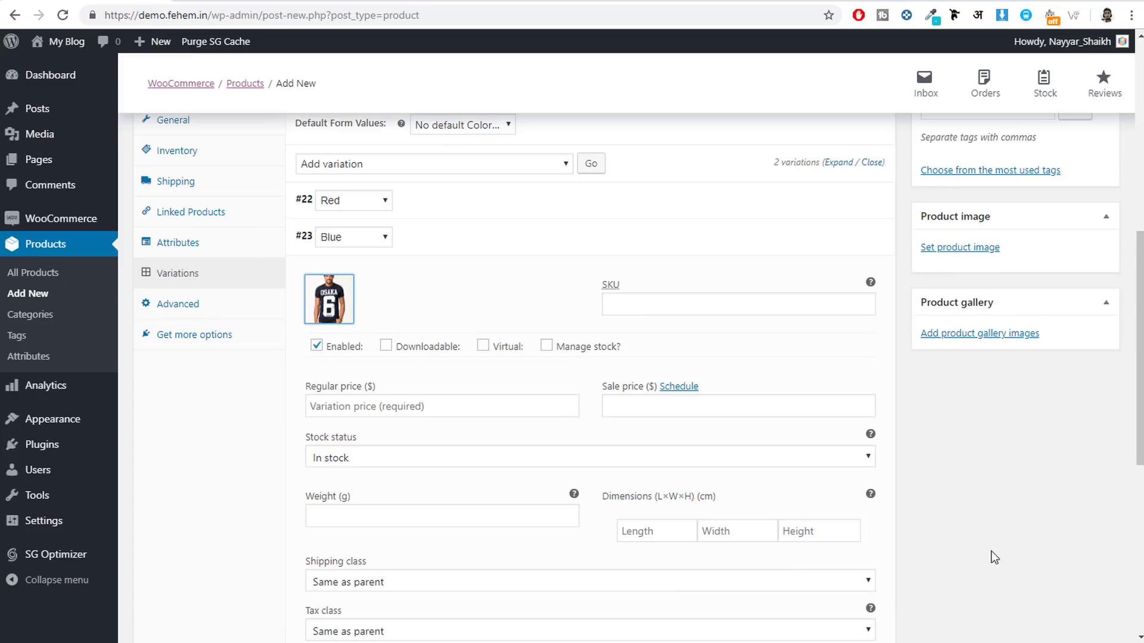
{"action": "left_click", "coordinate": [429, 409]}
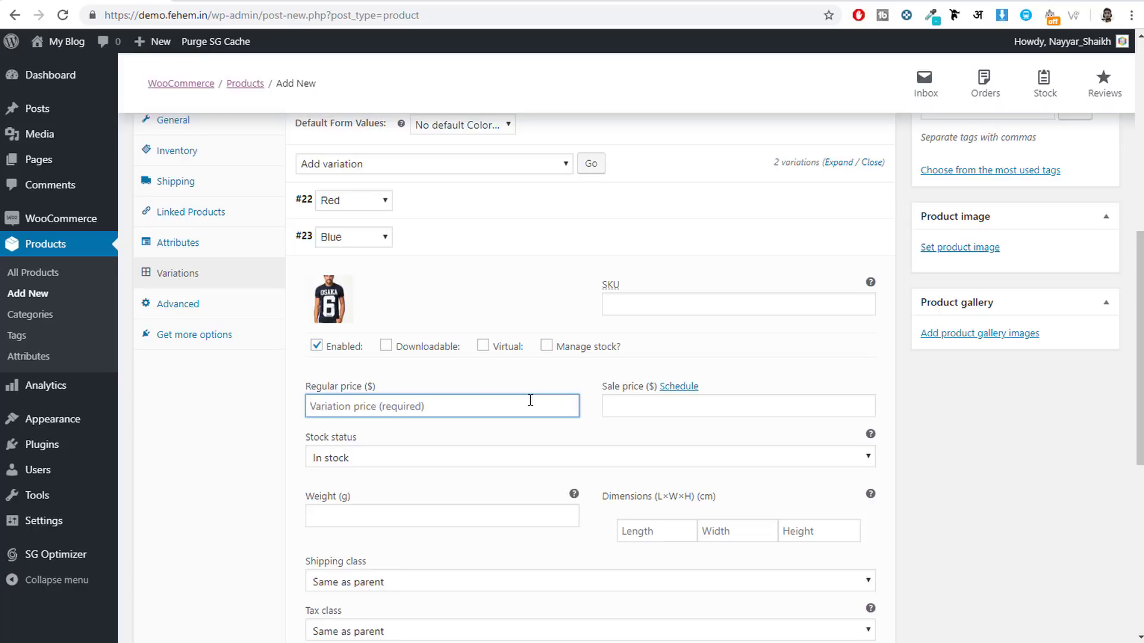
{"action": "type", "text": "80"}
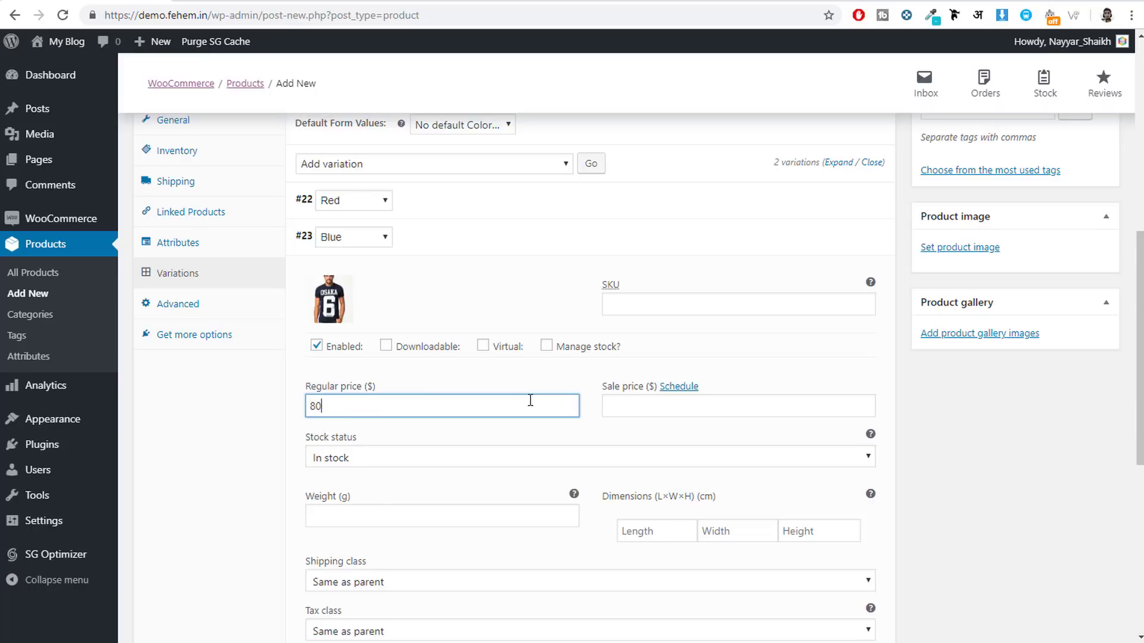
{"action": "left_click", "coordinate": [709, 251]}
Assign the product to the T-Shirt category
{"action": "scroll", "coordinate": [972, 342], "scroll_direction": "up", "scroll_amount": 3}
{"action": "scroll", "coordinate": [974, 343], "scroll_direction": "up", "scroll_amount": 4}
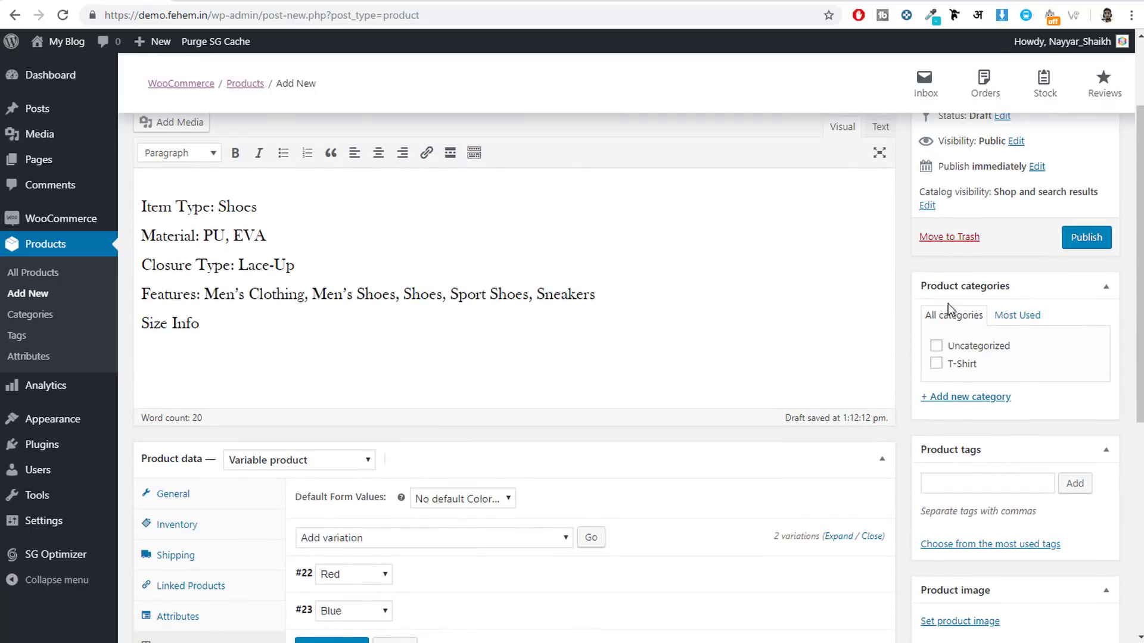
{"action": "left_click", "coordinate": [955, 363]}
Set the navy OSAKA 6 shirt photo from the media library as the product image
{"action": "scroll", "coordinate": [1048, 393], "scroll_direction": "down", "scroll_amount": 4}
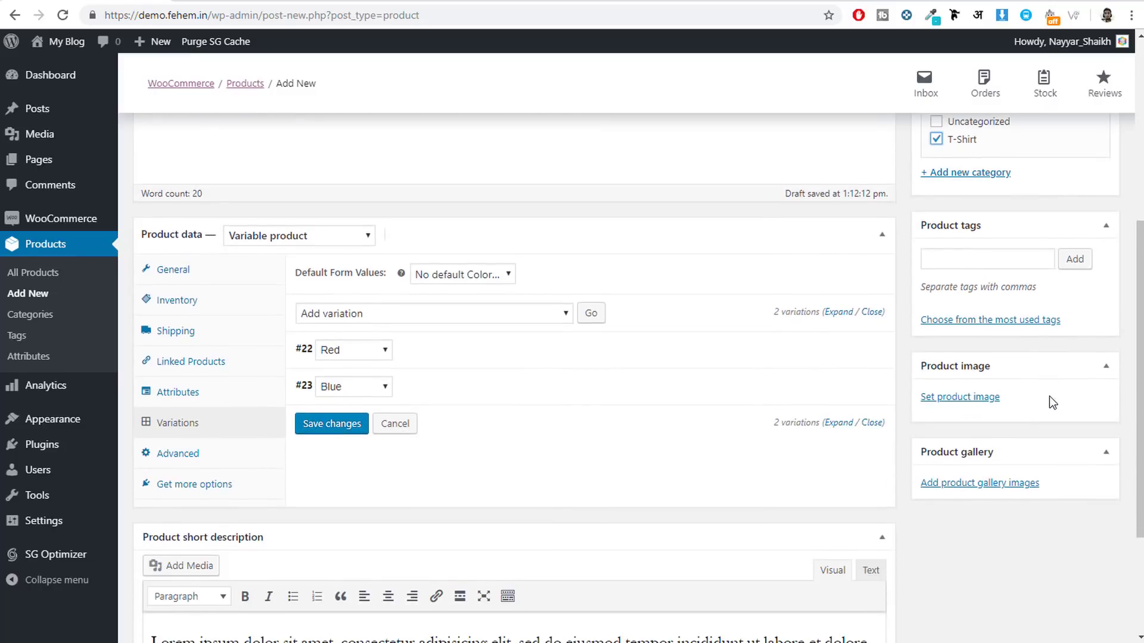
{"action": "left_click", "coordinate": [965, 399]}
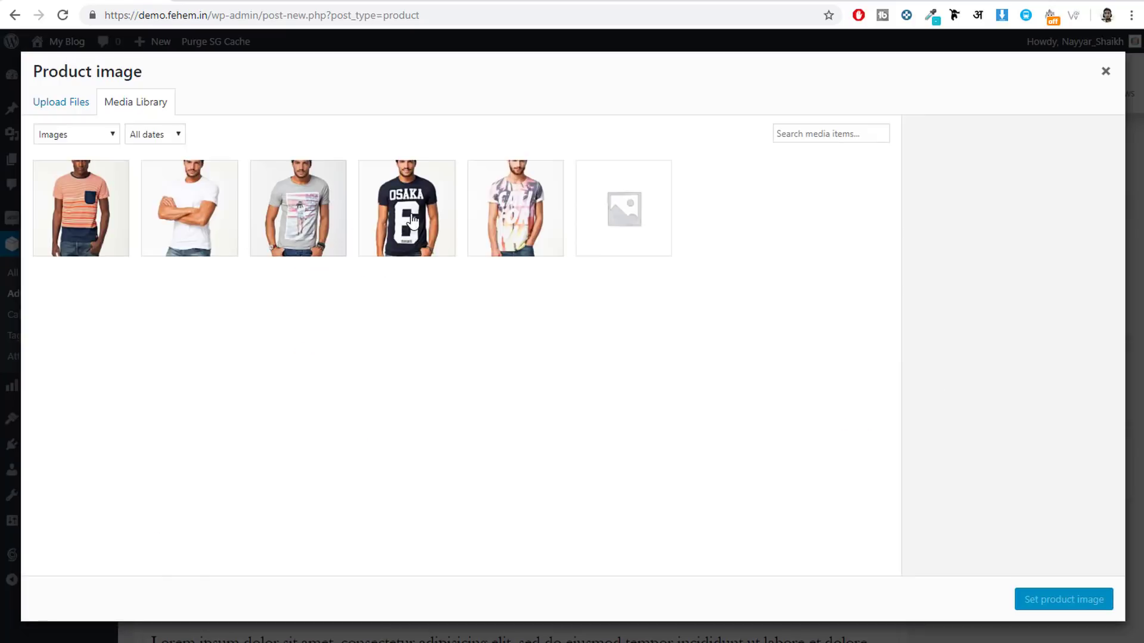
{"action": "left_click", "coordinate": [424, 212]}
{"action": "left_click", "coordinate": [1076, 599]}
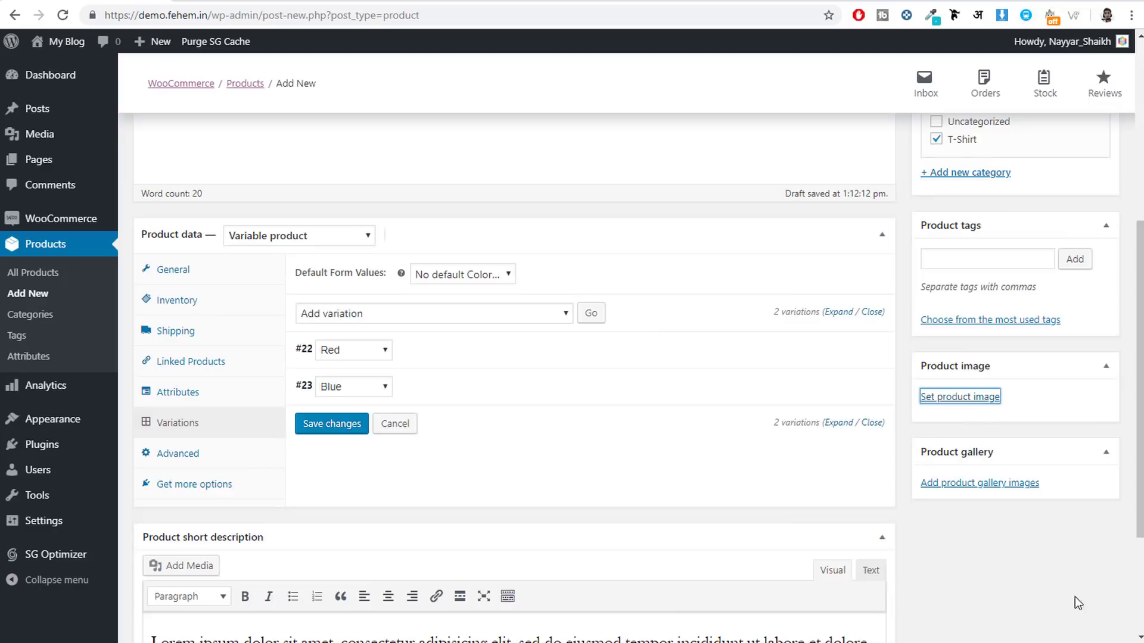
{"action": "scroll", "coordinate": [1050, 581], "scroll_direction": "down", "scroll_amount": 1}
{"action": "scroll", "coordinate": [1049, 581], "scroll_direction": "down", "scroll_amount": 3}
{"action": "left_click", "coordinate": [996, 581]}
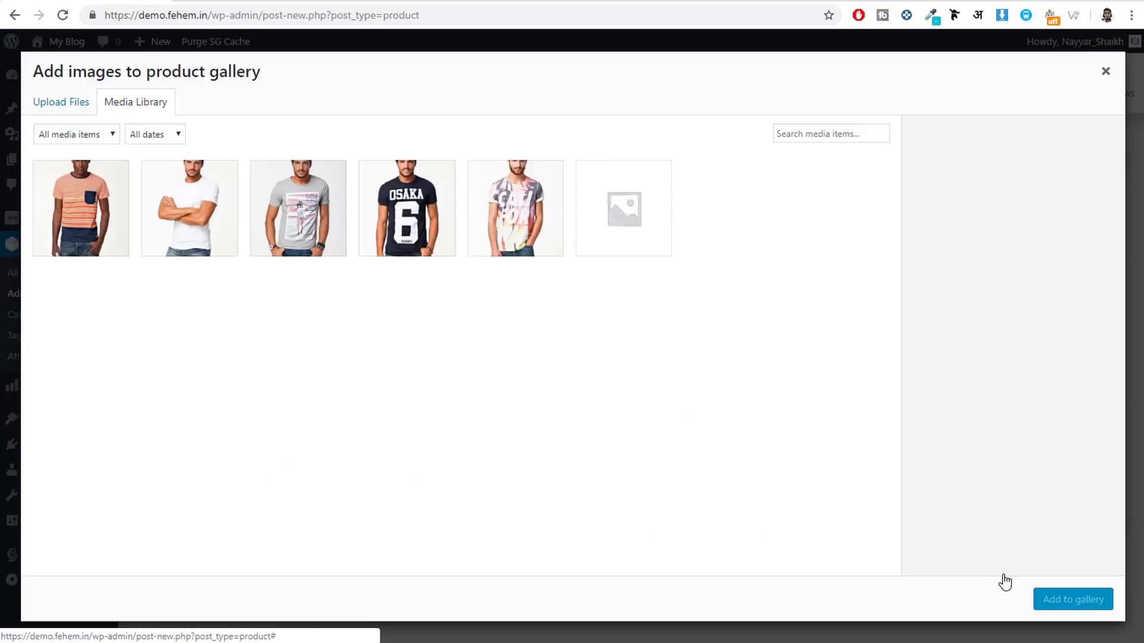
{"action": "left_click", "coordinate": [453, 208]}
{"action": "left_click", "coordinate": [496, 206]}
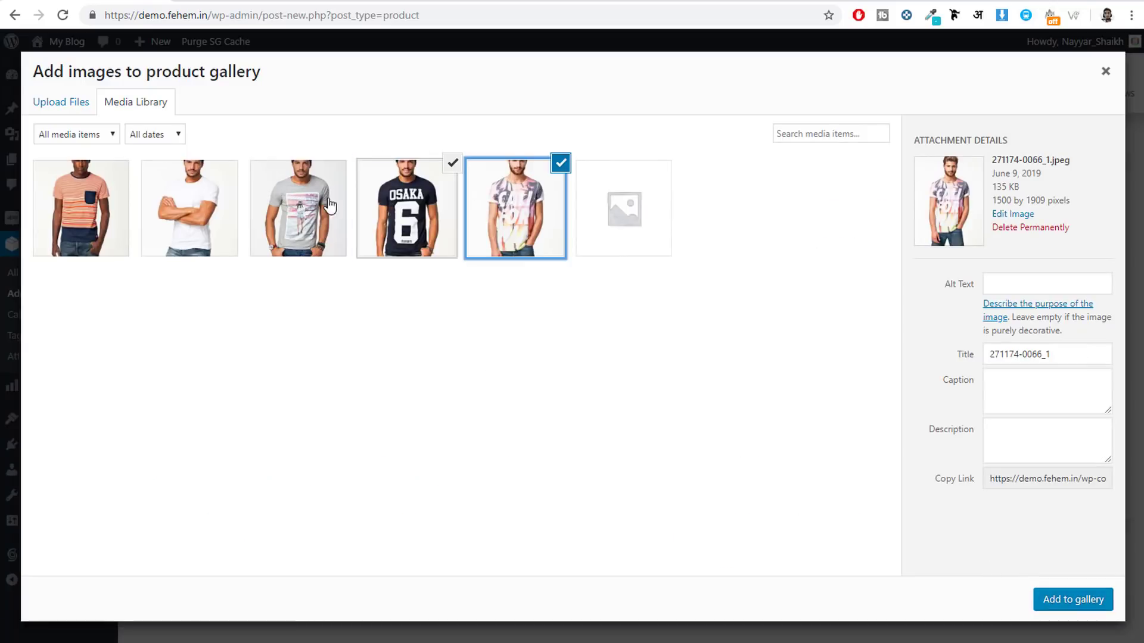
{"action": "left_click", "coordinate": [97, 206]}
{"action": "left_click", "coordinate": [303, 225]}
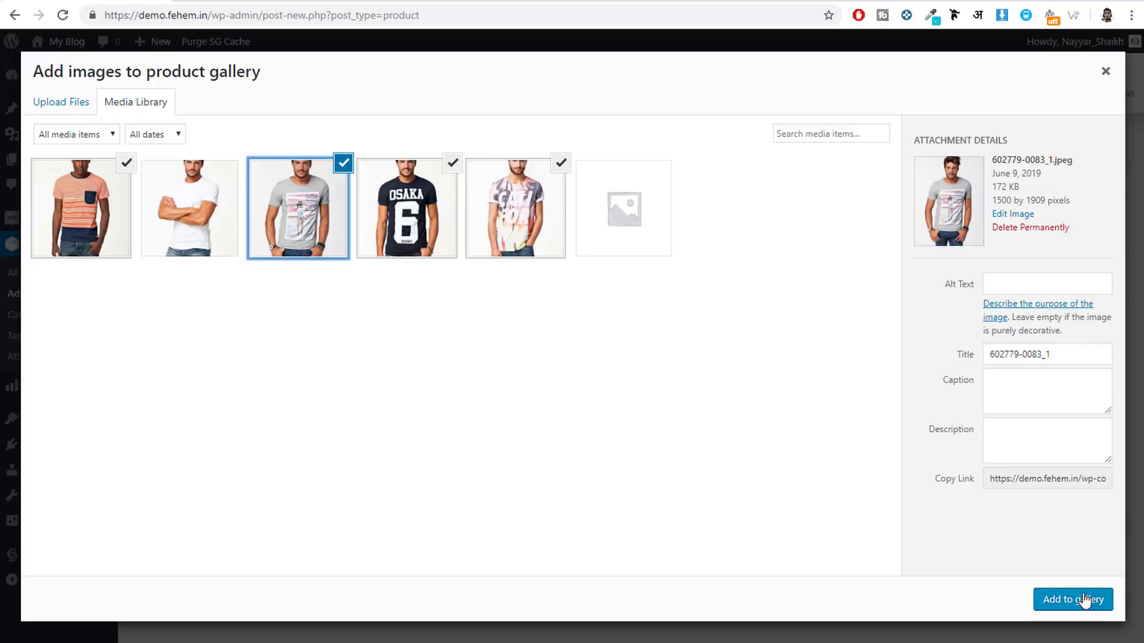
{"action": "left_click", "coordinate": [319, 181]}
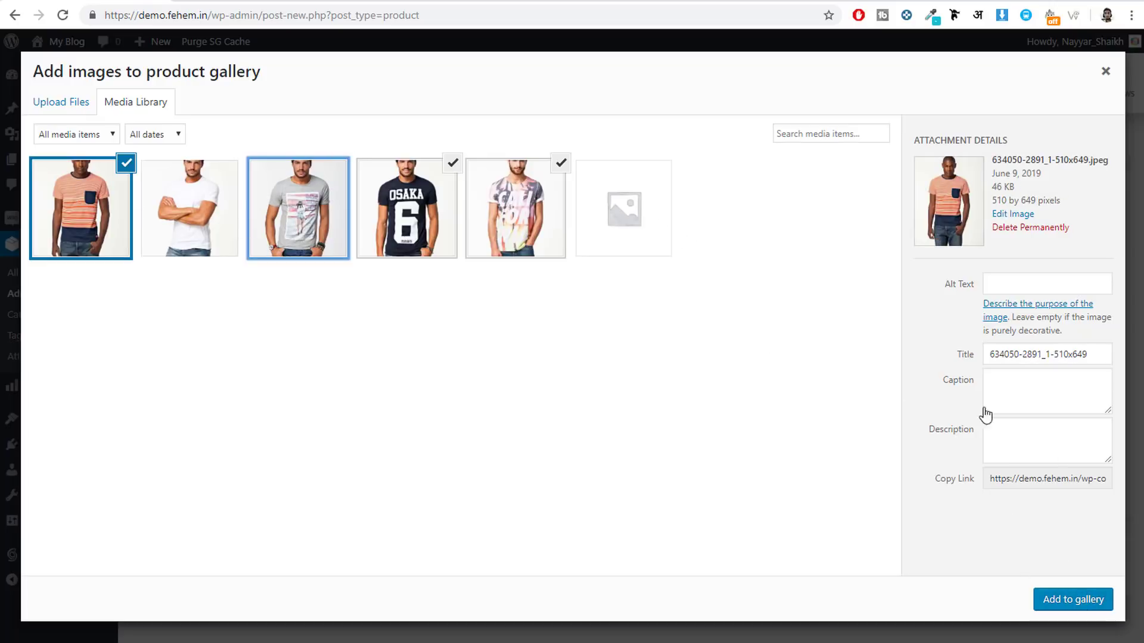
{"action": "left_click", "coordinate": [1085, 599]}
Publish the variable product and open its store page in a new tab
{"action": "scroll", "coordinate": [1062, 503], "scroll_direction": "up", "scroll_amount": 8}
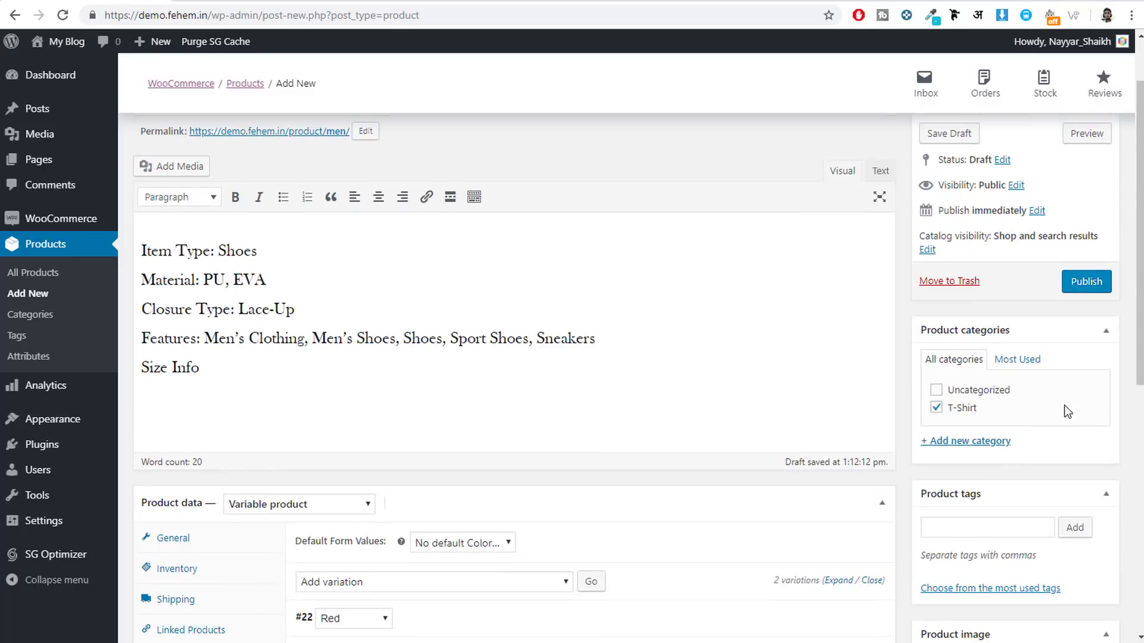
{"action": "left_click", "coordinate": [1088, 285]}
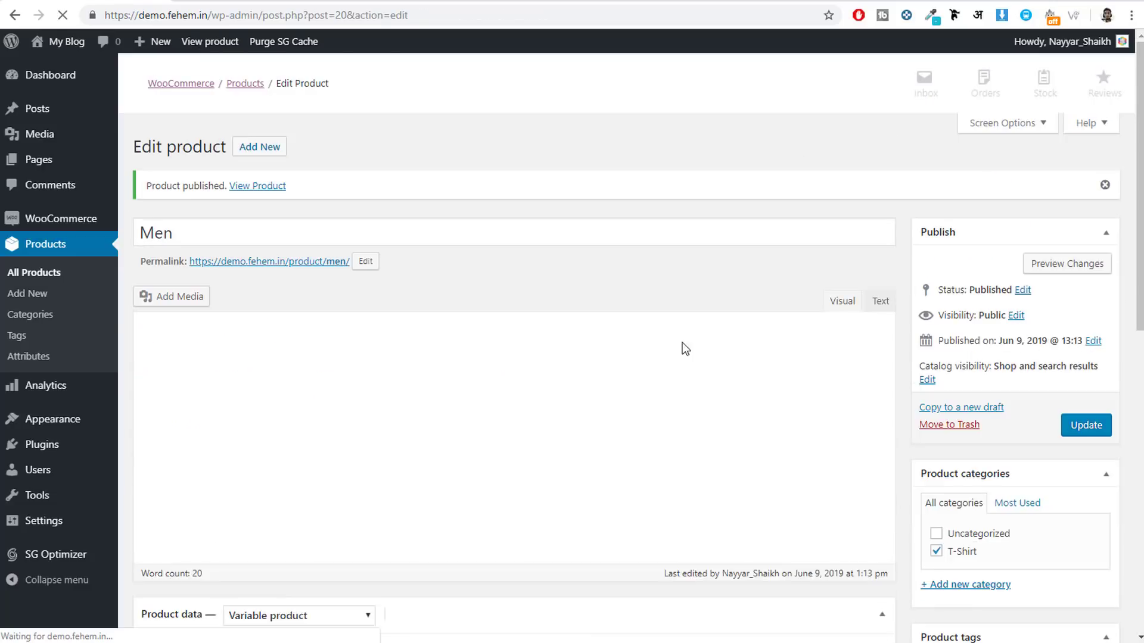
{"action": "right_click", "coordinate": [256, 193]}
{"action": "left_click", "coordinate": [286, 202]}
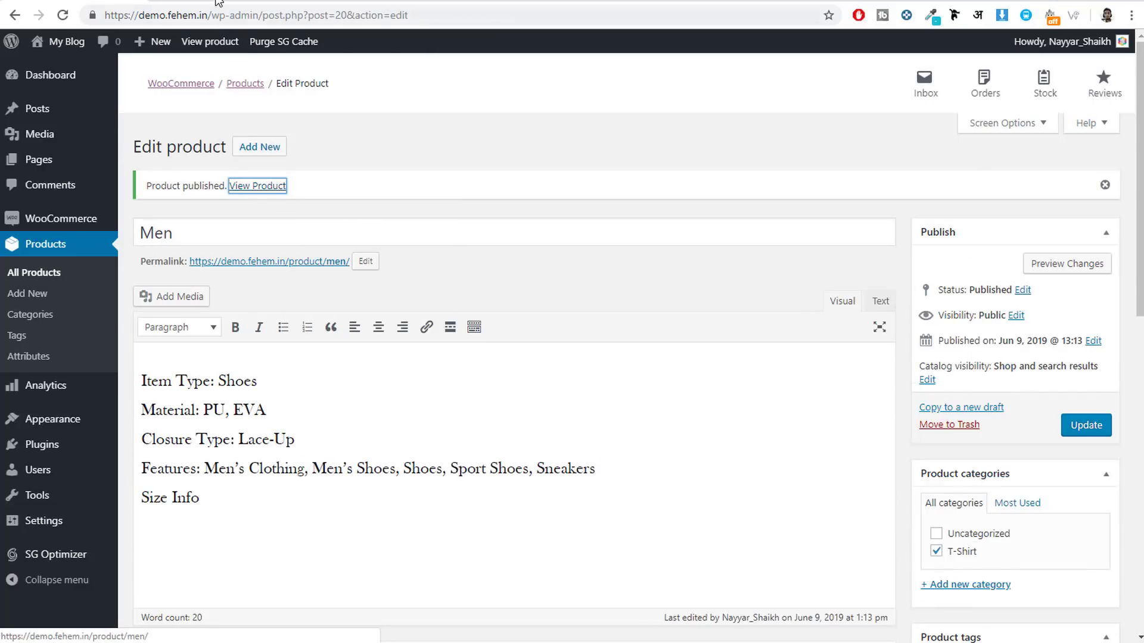
{"action": "key", "text": "ctrl+Tab"}
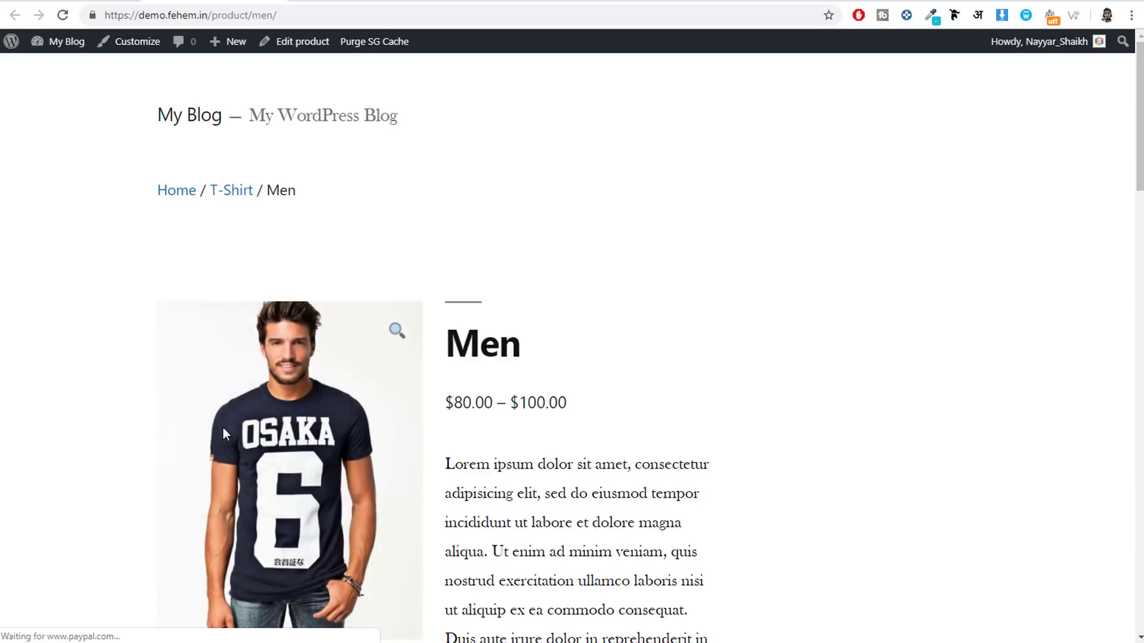
Choose the Red color on the product's store page and check the image and price for that variation
{"action": "scroll", "coordinate": [655, 446], "scroll_direction": "down", "scroll_amount": 1}
{"action": "scroll", "coordinate": [778, 431], "scroll_direction": "down", "scroll_amount": 5}
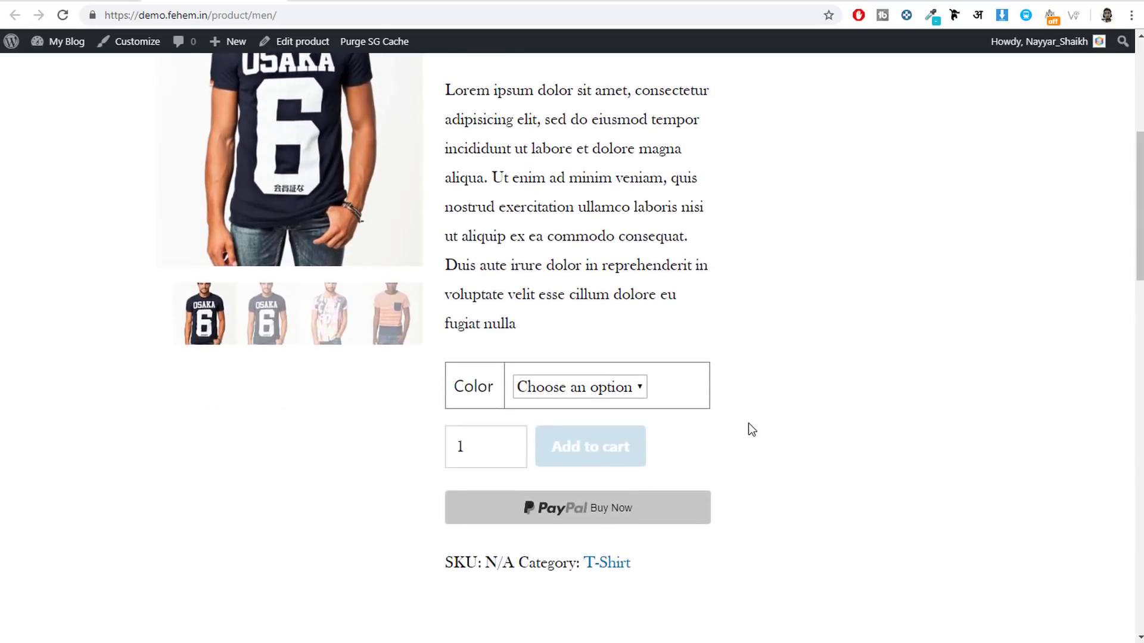
{"action": "left_click", "coordinate": [573, 388]}
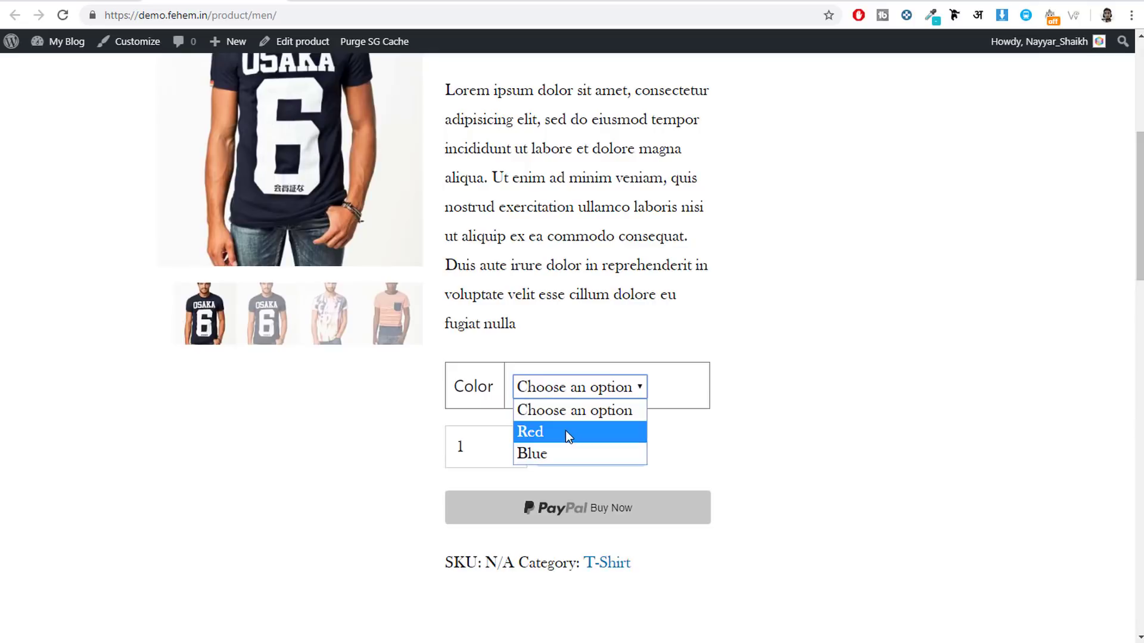
{"action": "left_click", "coordinate": [566, 430]}
{"action": "scroll", "coordinate": [567, 431], "scroll_direction": "up", "scroll_amount": 3}
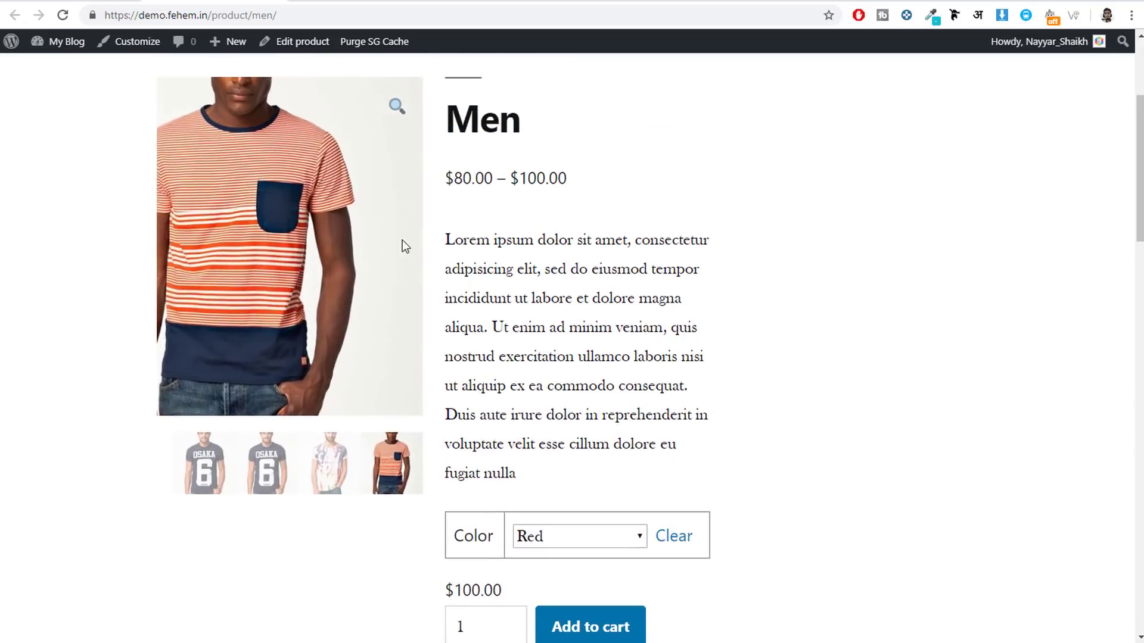
{"action": "scroll", "coordinate": [766, 334], "scroll_direction": "down", "scroll_amount": 3}
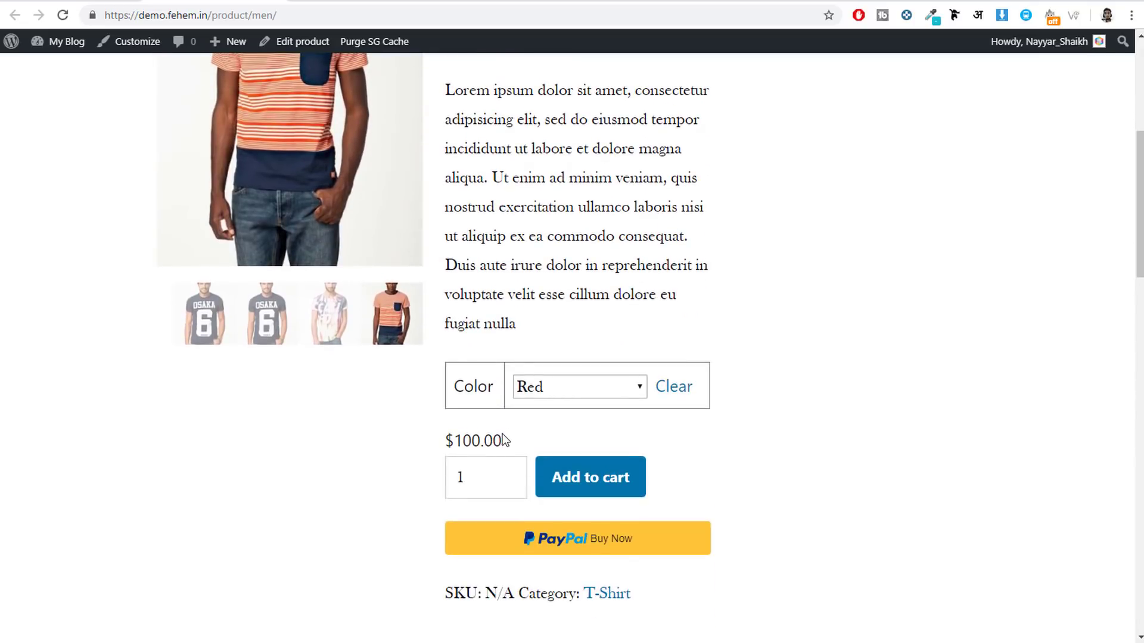
{"action": "left_click_drag", "start_coordinate": [411, 443], "coordinate": [458, 439]}
{"action": "double_click", "coordinate": [456, 432]}
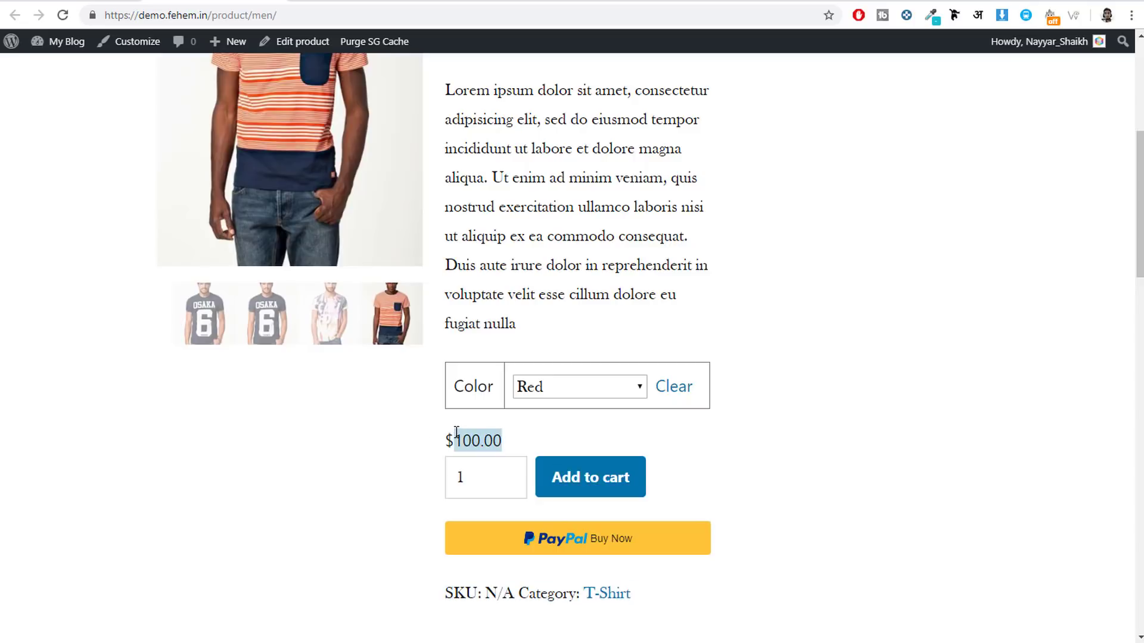
Switch the color choice to Blue on the store page to check that variation's image and price
{"action": "scroll", "coordinate": [762, 448], "scroll_direction": "up", "scroll_amount": 3}
{"action": "left_click", "coordinate": [592, 532]}
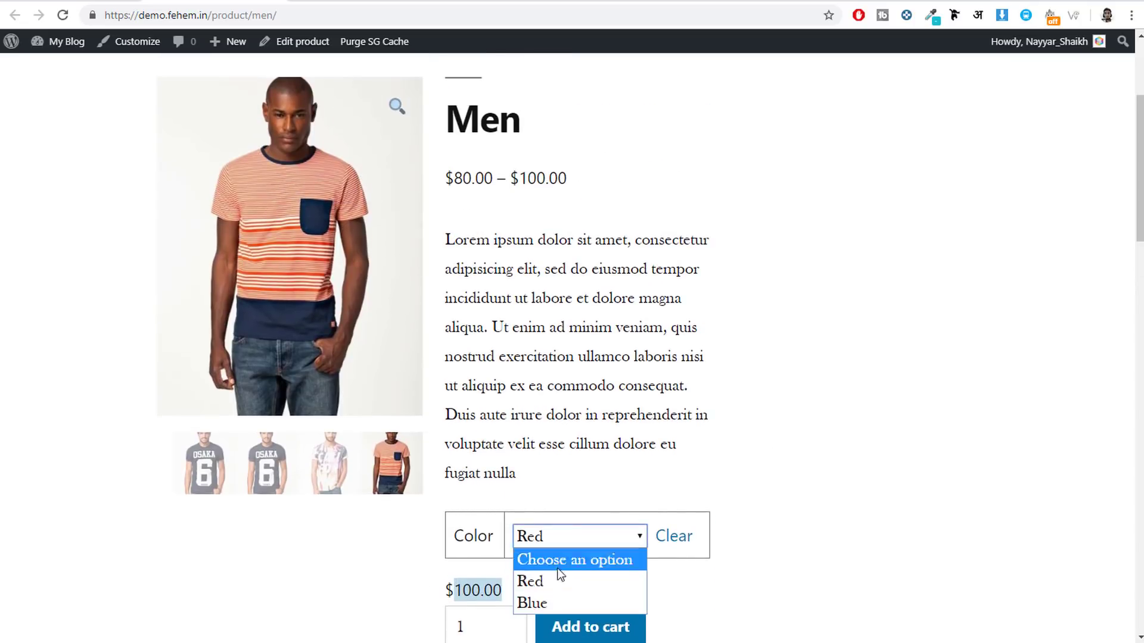
{"action": "left_click", "coordinate": [549, 603]}
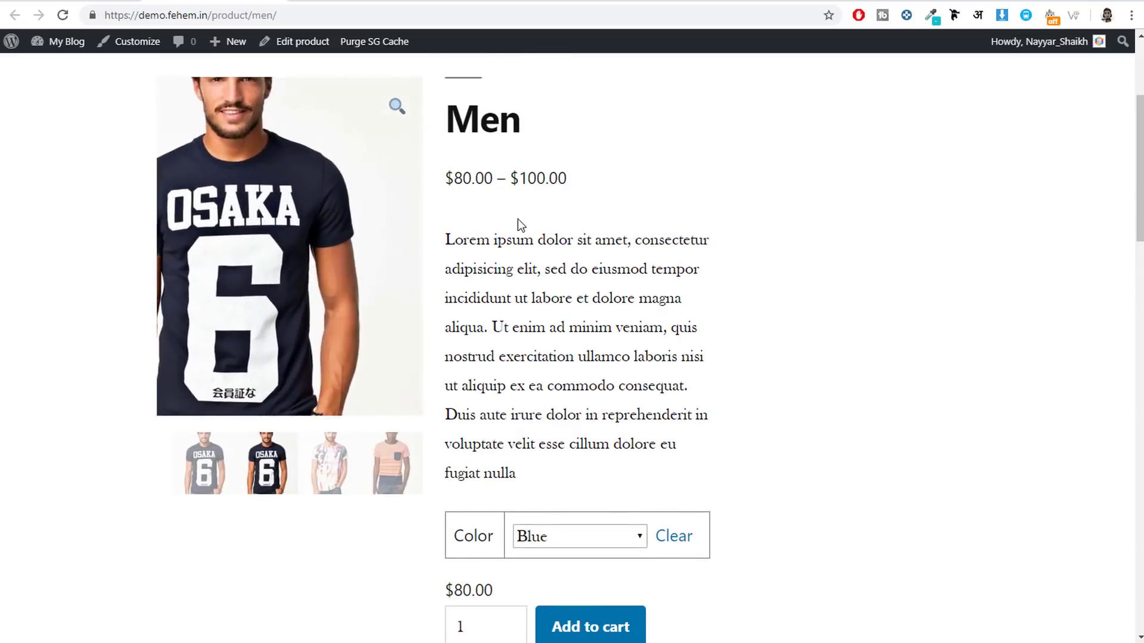
Examine the Blue variation's price above the quantity field on the Men product's store page
{"action": "scroll", "coordinate": [773, 337], "scroll_direction": "down", "scroll_amount": 3}
{"action": "left_click_drag", "start_coordinate": [496, 437], "coordinate": [447, 429]}
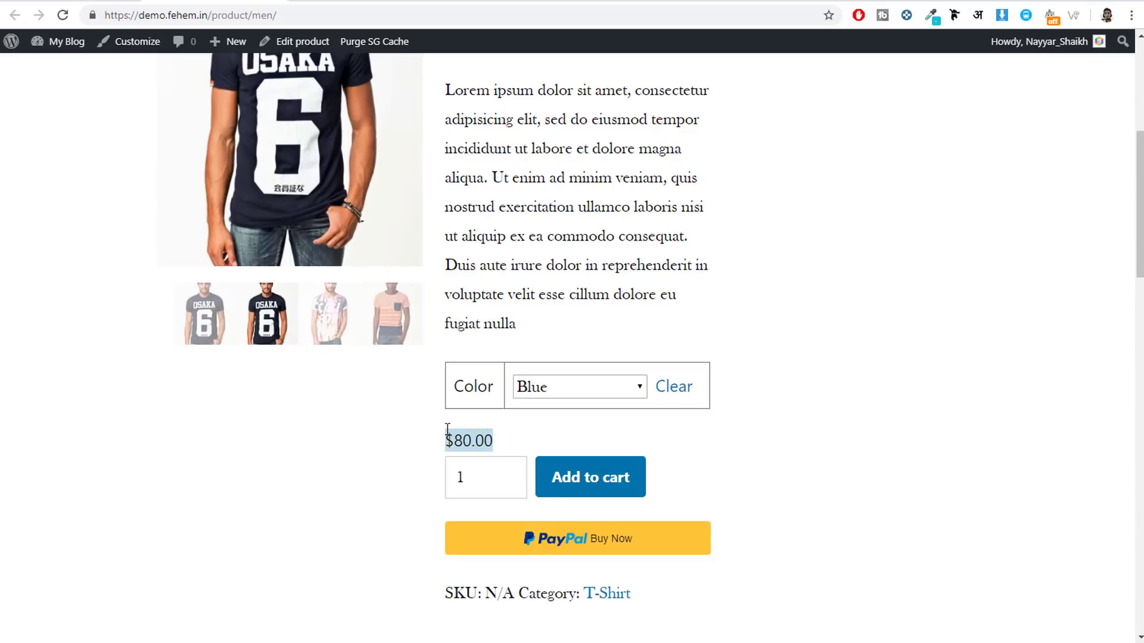
{"action": "scroll", "coordinate": [512, 407], "scroll_direction": "up", "scroll_amount": 6}
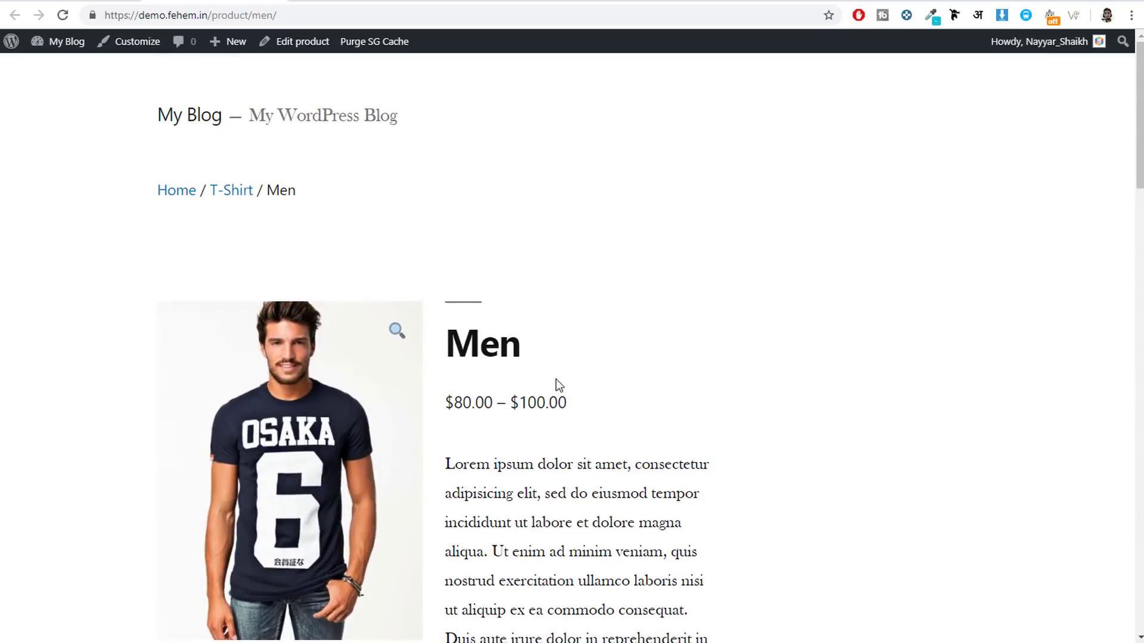
Return to the product editor, start a new product and name it Book
{"action": "left_click", "coordinate": [89, 1]}
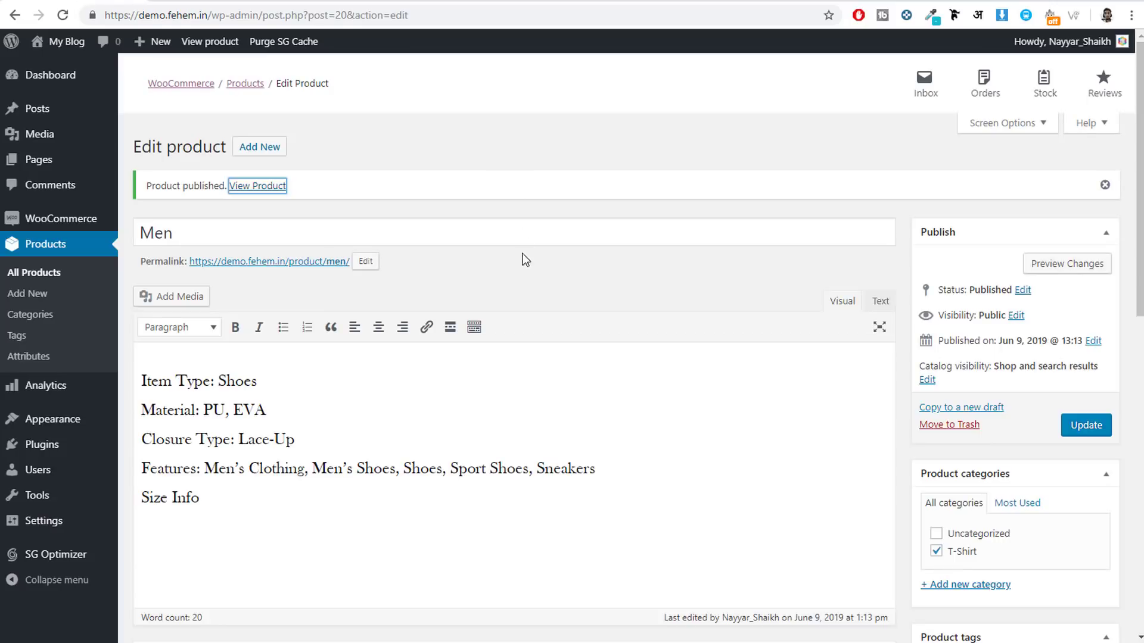
{"action": "left_click", "coordinate": [266, 153]}
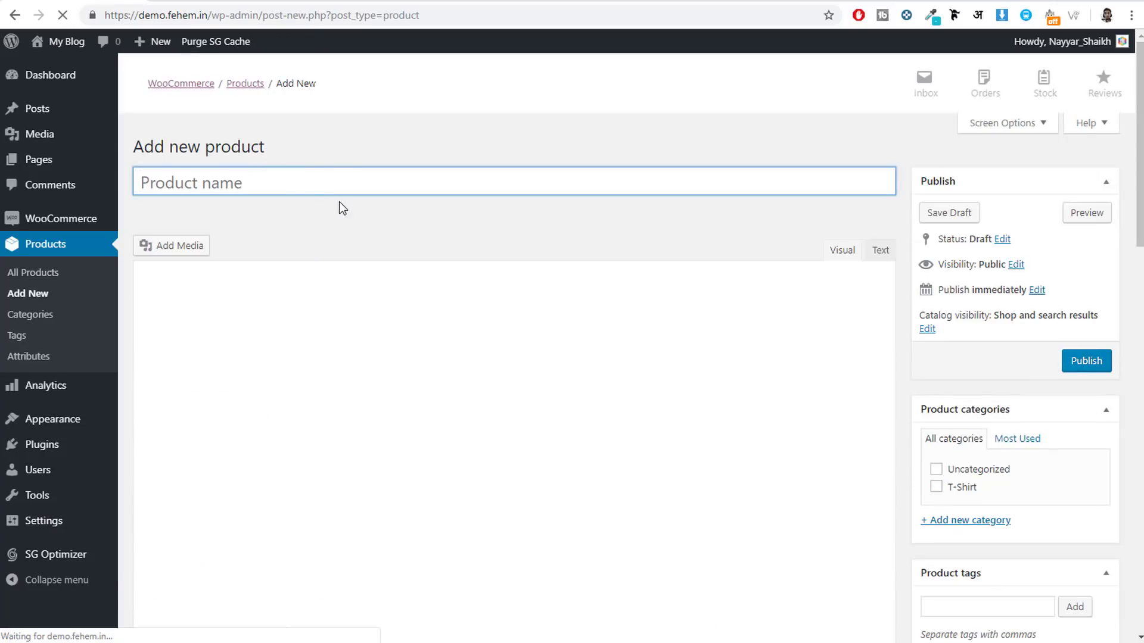
{"action": "type", "text": "A"}
{"action": "key", "text": "BackSpace"}
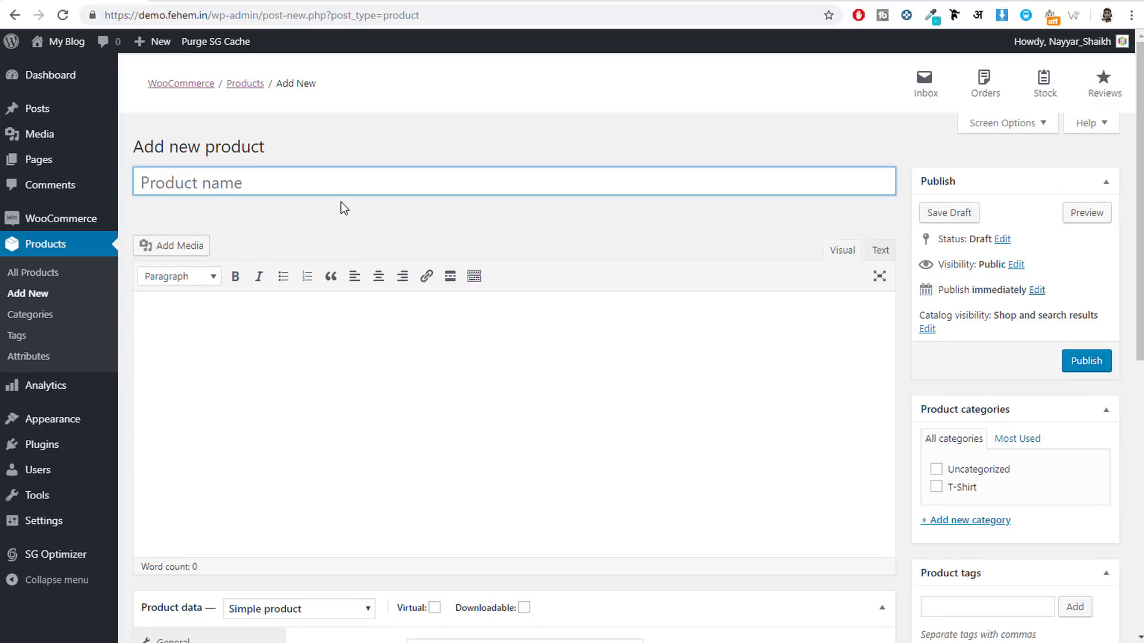
{"action": "type", "text": "Book"}
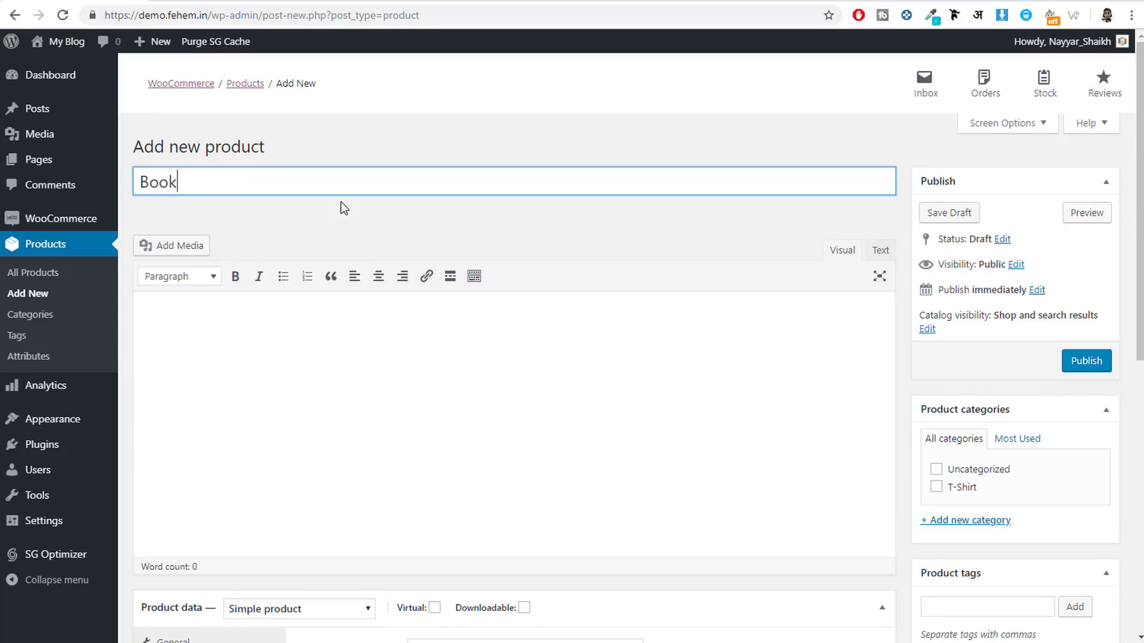
{"action": "key", "text": "ctrl+a"}
{"action": "key", "text": "BackSpace"}
{"action": "type", "text": "Book"}
Fill both the Book product's short description and its main description with the Lorem ipsum placeholder text
{"action": "left_click", "coordinate": [398, 388]}
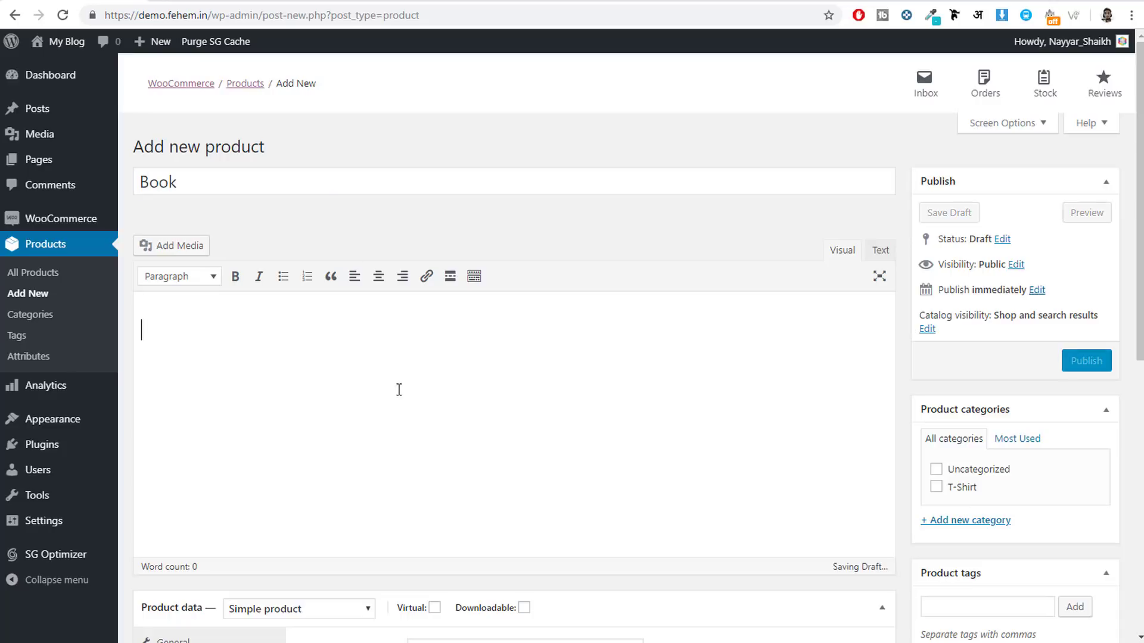
{"action": "scroll", "coordinate": [303, 357], "scroll_direction": "down", "scroll_amount": 3}
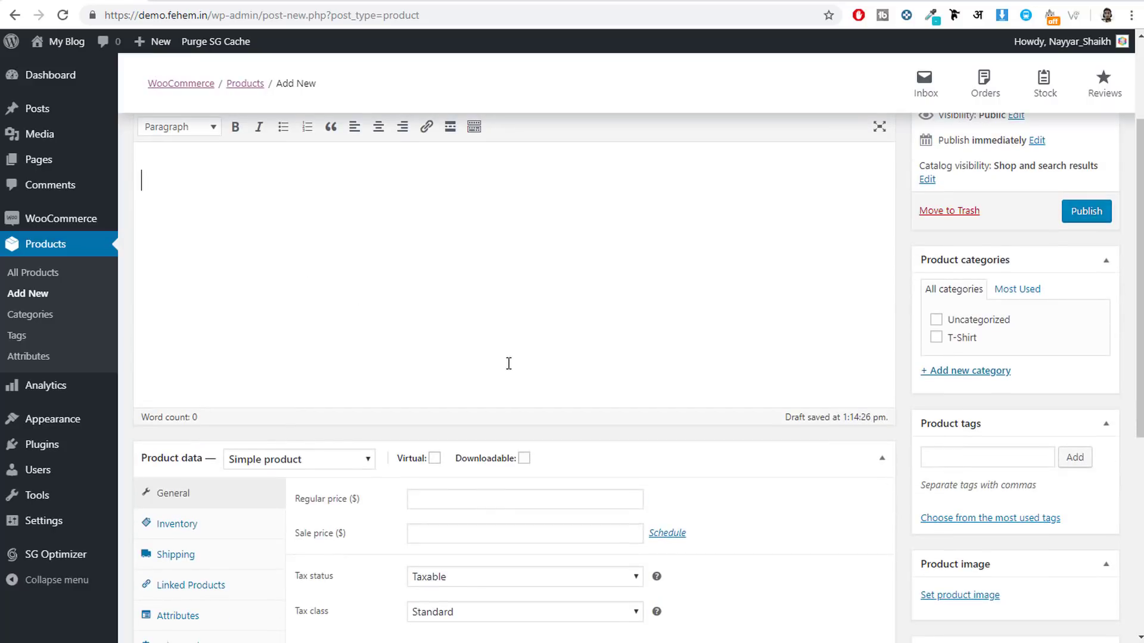
{"action": "scroll", "coordinate": [340, 278], "scroll_direction": "down", "scroll_amount": 1}
{"action": "scroll", "coordinate": [286, 366], "scroll_direction": "up", "scroll_amount": 3}
{"action": "scroll", "coordinate": [365, 380], "scroll_direction": "down", "scroll_amount": 8}
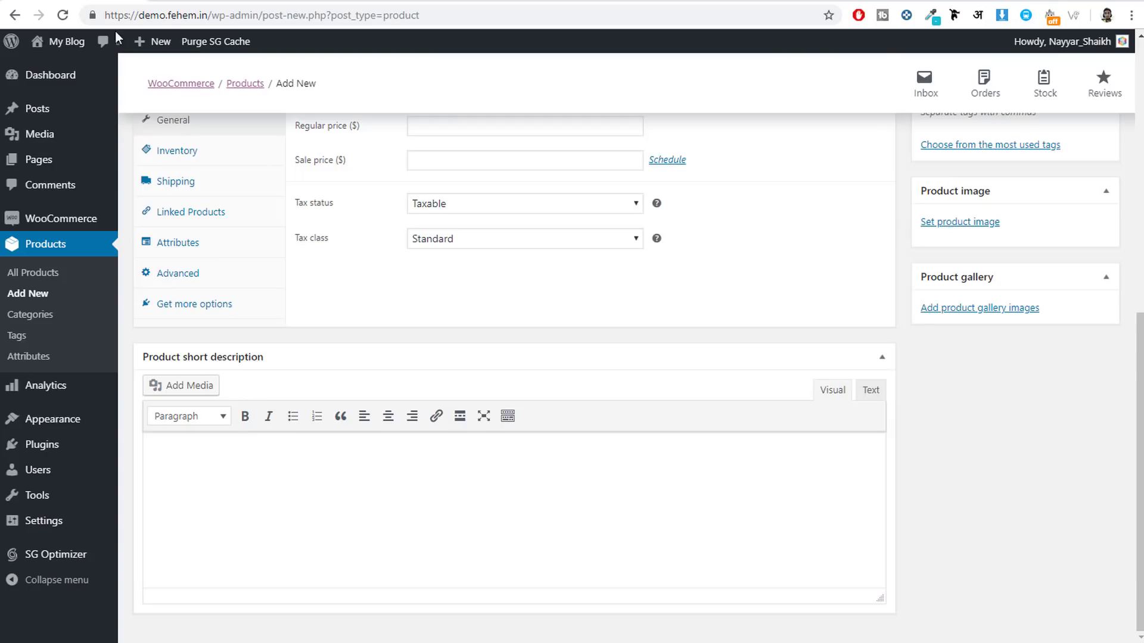
{"action": "left_click", "coordinate": [391, 457]}
{"action": "type", "text": "Lorem ipsum dolor sit amet, consectetur adipisicing elit, sed do eiusmod tempor incididunt ut labore et dolore magna aliqua. Ut enim ad minim veniam, quis nostrud exercitation ullamco laboris nisi ut aliquip ex ea commodo consequat. Duis aute irure dolor in reprehenderit in voluptate velit esse cillum dolore eu fugiat nulla"}
{"action": "scroll", "coordinate": [370, 451], "scroll_direction": "up", "scroll_amount": 7}
{"action": "left_click", "coordinate": [348, 387]}
{"action": "type", "text": "Lorem ipsum dolor sit amet, consectetur adipisicing elit, sed do eiusmod tempor incididunt ut labore et dolore magna aliqua. Ut enim ad minim veniam, quis nostrud exercitation ullamco laboris nisi ut aliquip ex ea commodo consequat. Duis aute irure dolor in reprehenderit in voluptate velit esse cillum dolore eu fugiat nulla"}
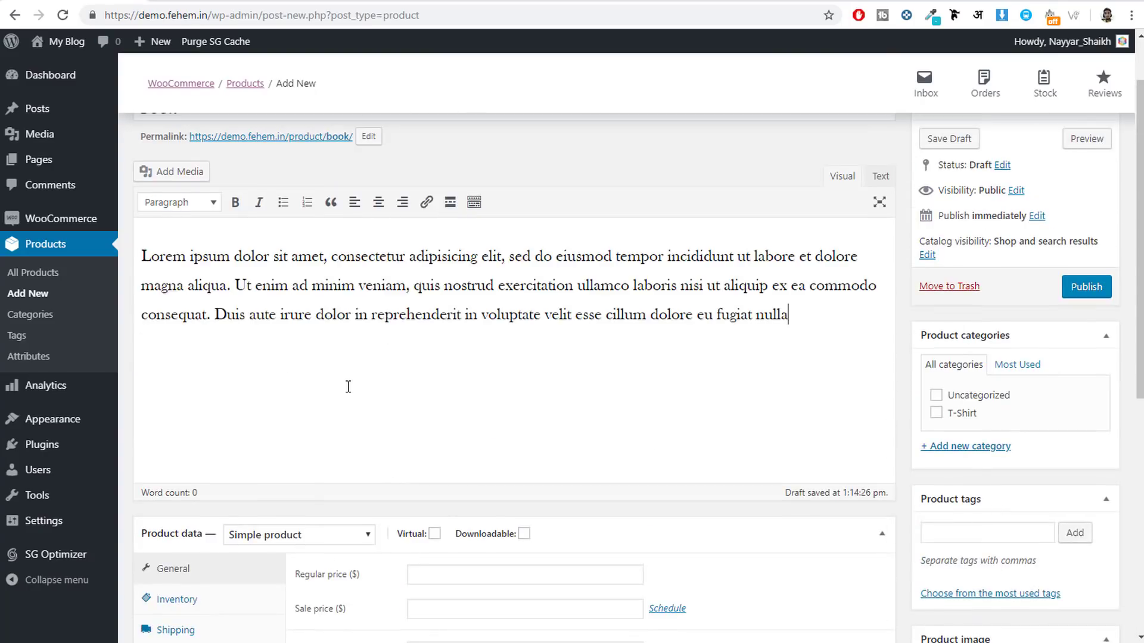
Change the Book product's type to External/Affiliate product
{"action": "scroll", "coordinate": [348, 388], "scroll_direction": "down", "scroll_amount": 6}
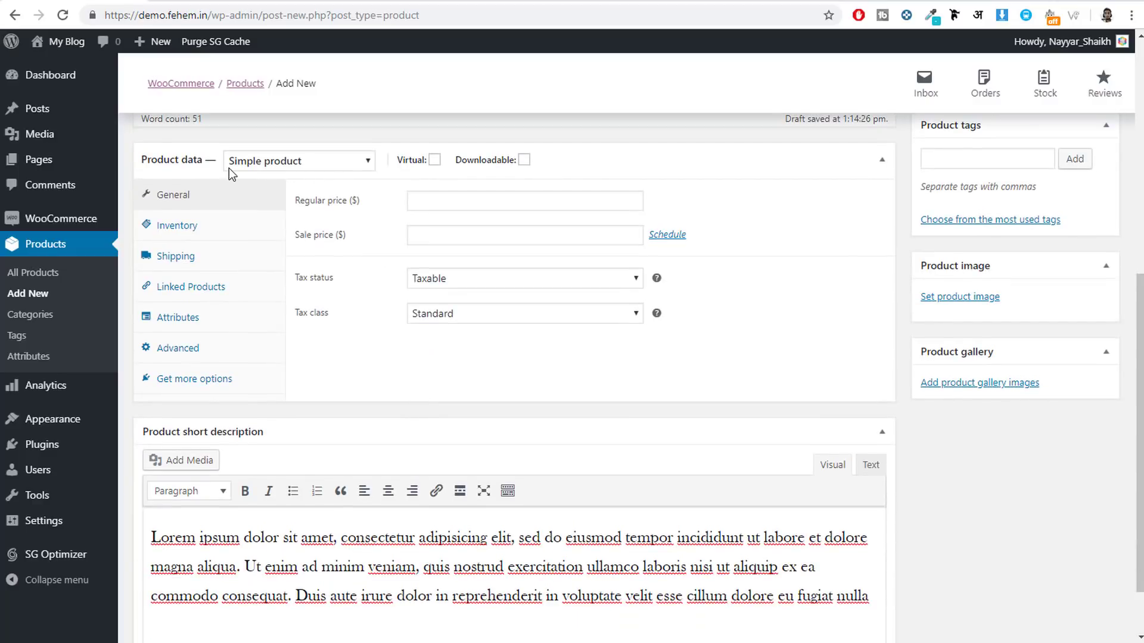
{"action": "left_click", "coordinate": [263, 162]}
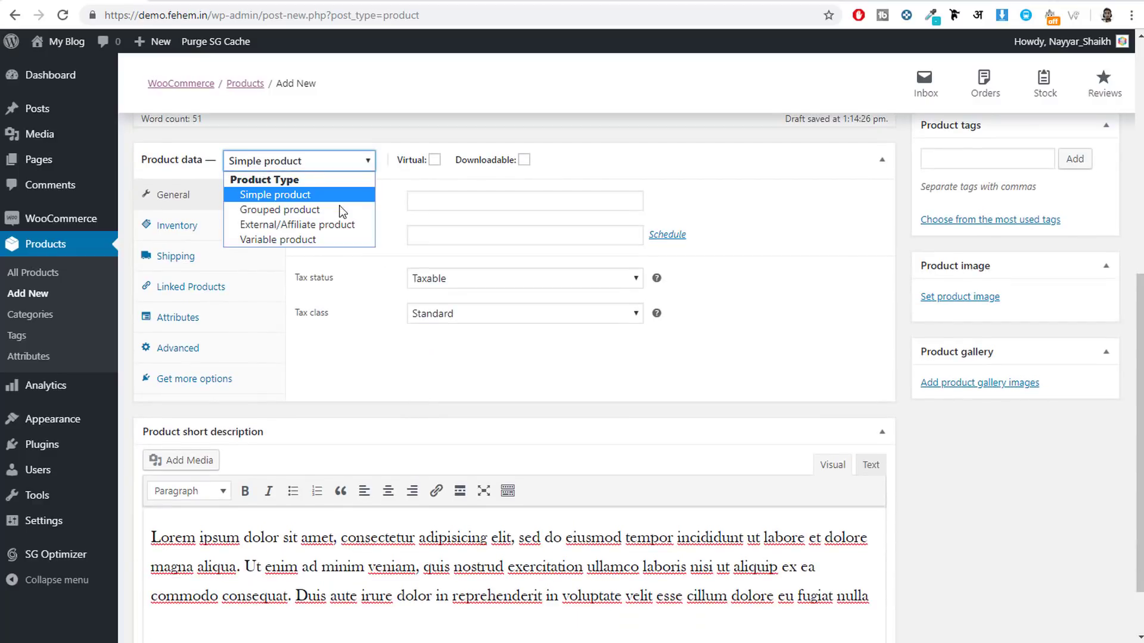
{"action": "left_click", "coordinate": [287, 229]}
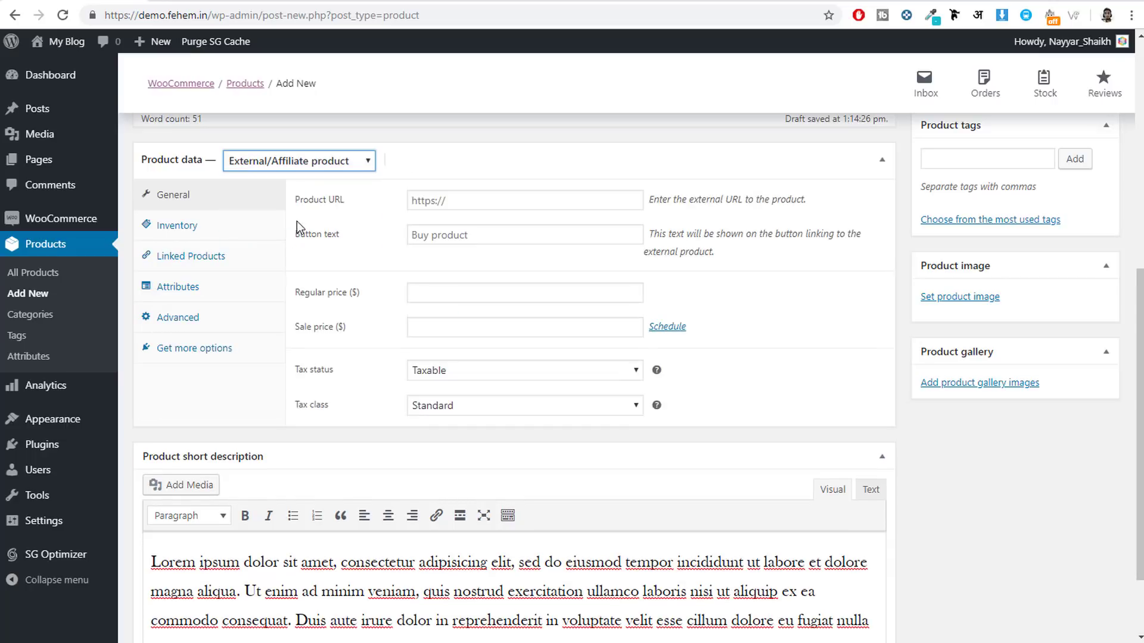
Open the Amazon.in site in a new tab and go to the Redmi 7 Comet Blue phone's product page
{"action": "left_click", "coordinate": [416, 191]}
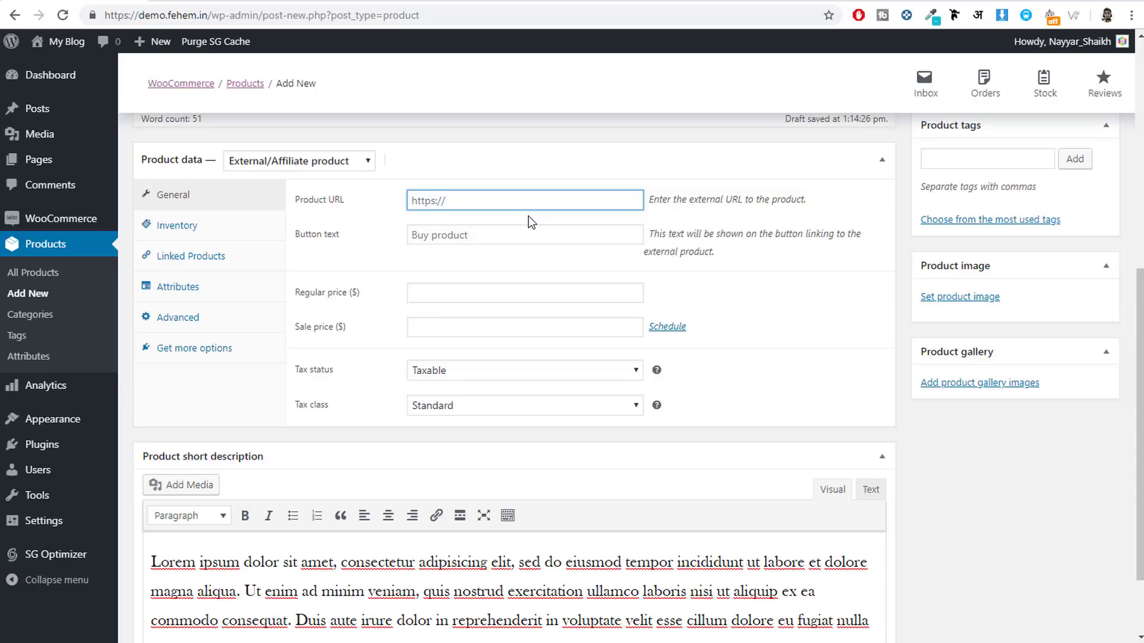
{"action": "scroll", "coordinate": [480, 250], "scroll_direction": "up", "scroll_amount": 5}
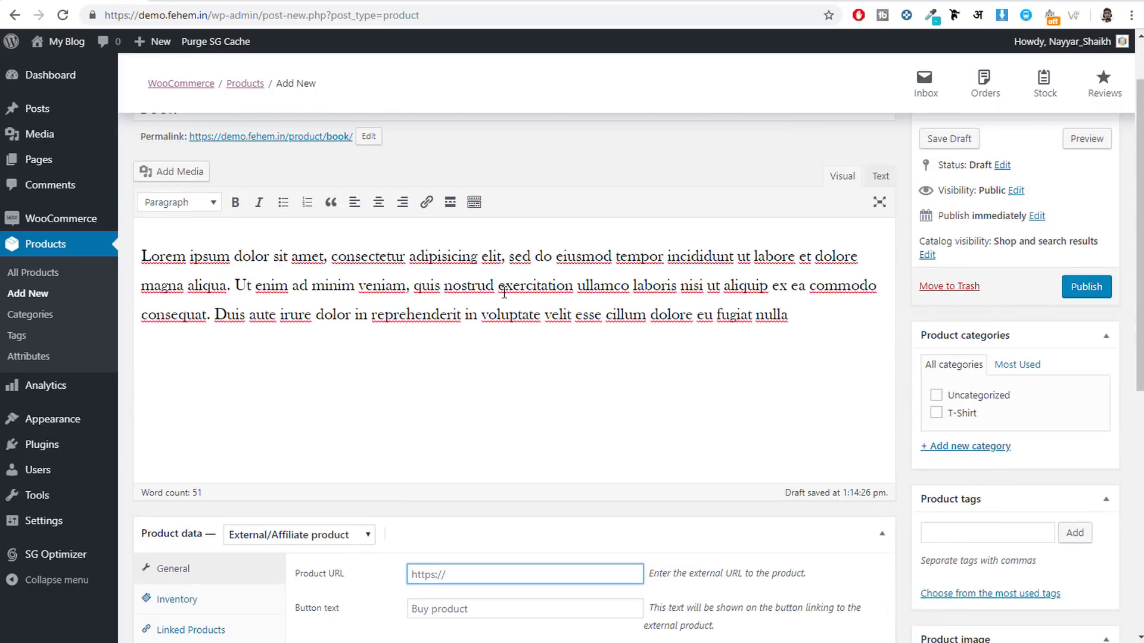
{"action": "scroll", "coordinate": [470, 309], "scroll_direction": "down", "scroll_amount": 4}
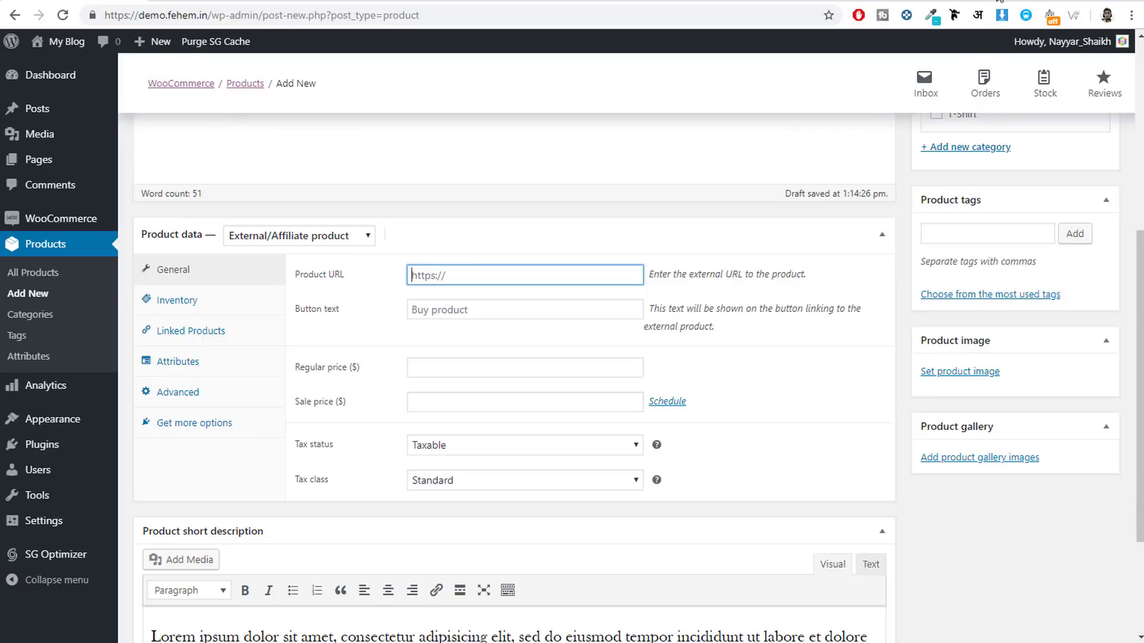
{"action": "key", "text": "ctrl+t"}
{"action": "type", "text": "am"}
{"action": "key", "text": "Return"}
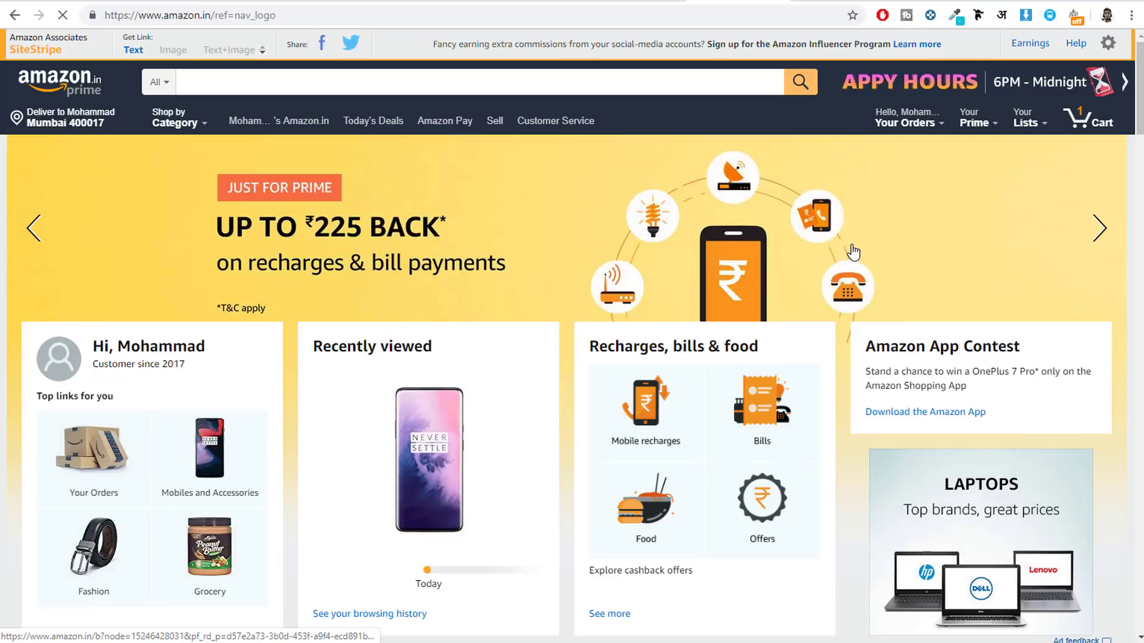
{"action": "scroll", "coordinate": [807, 474], "scroll_direction": "down", "scroll_amount": 20}
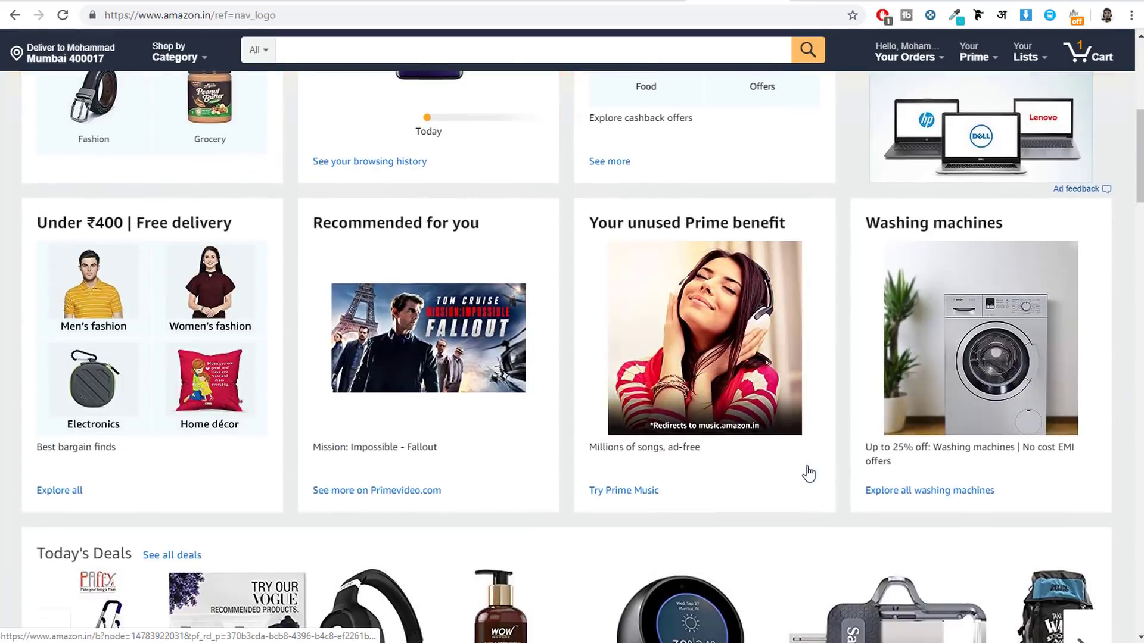
{"action": "scroll", "coordinate": [808, 474], "scroll_direction": "up", "scroll_amount": 4}
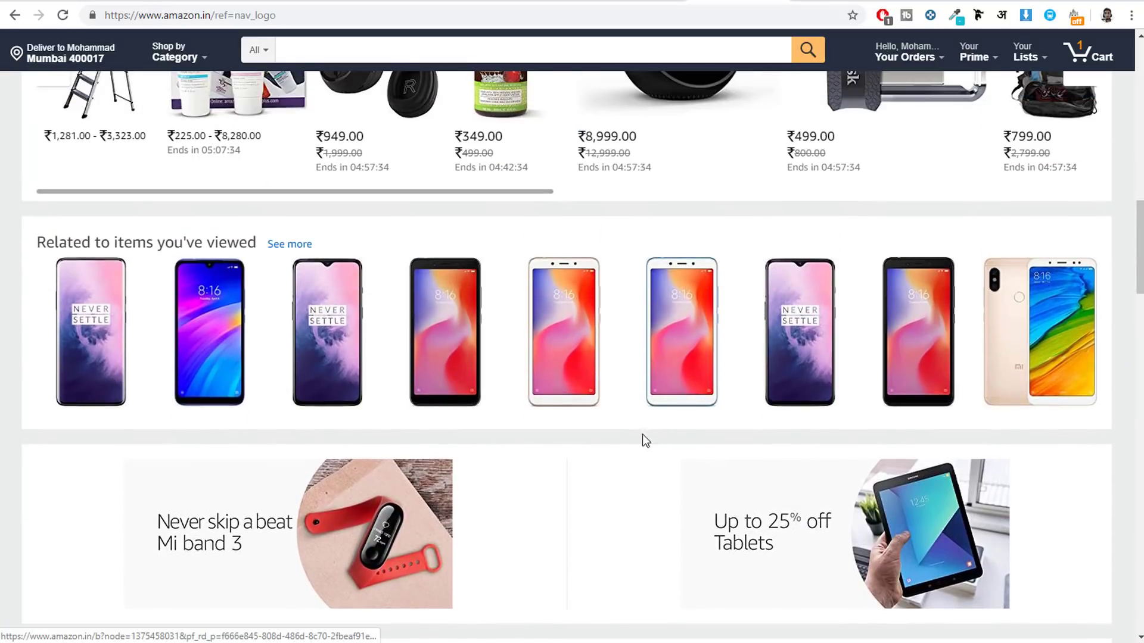
{"action": "left_click", "coordinate": [216, 316]}
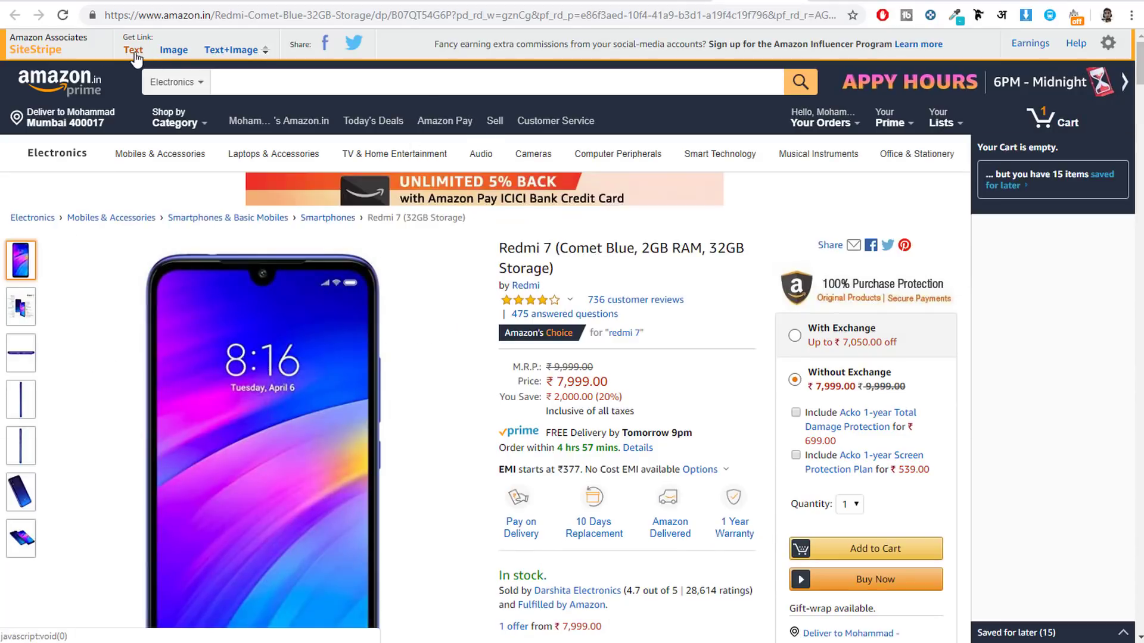
Generate a short affiliate text link for the Redmi 7 page, copy it and dismiss the link window
{"action": "left_click", "coordinate": [133, 49]}
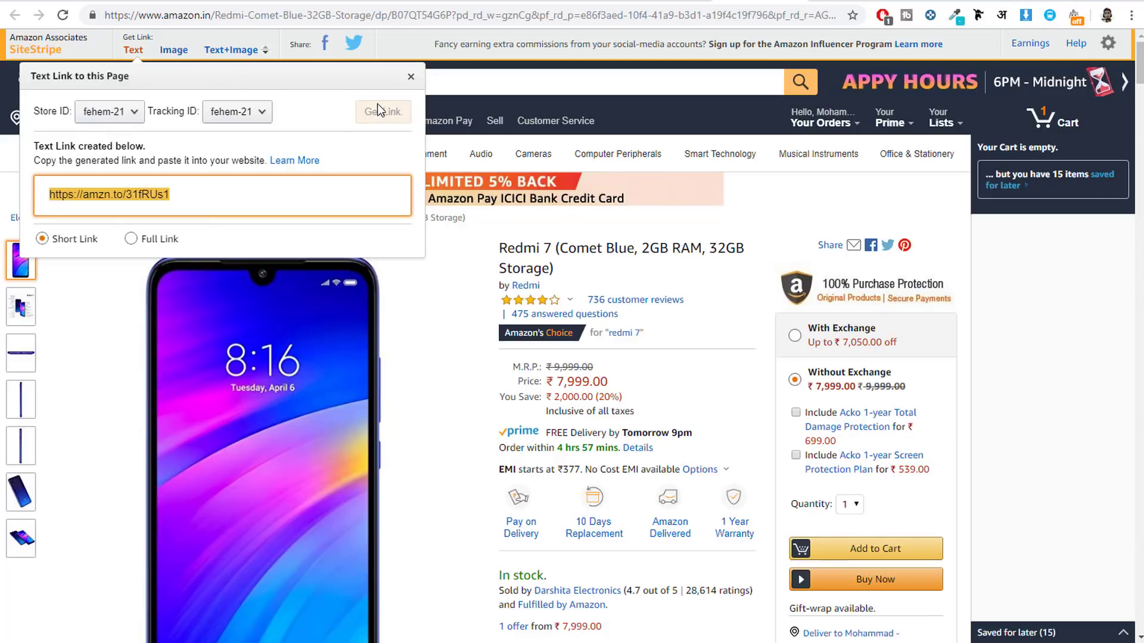
{"action": "right_click", "coordinate": [115, 192]}
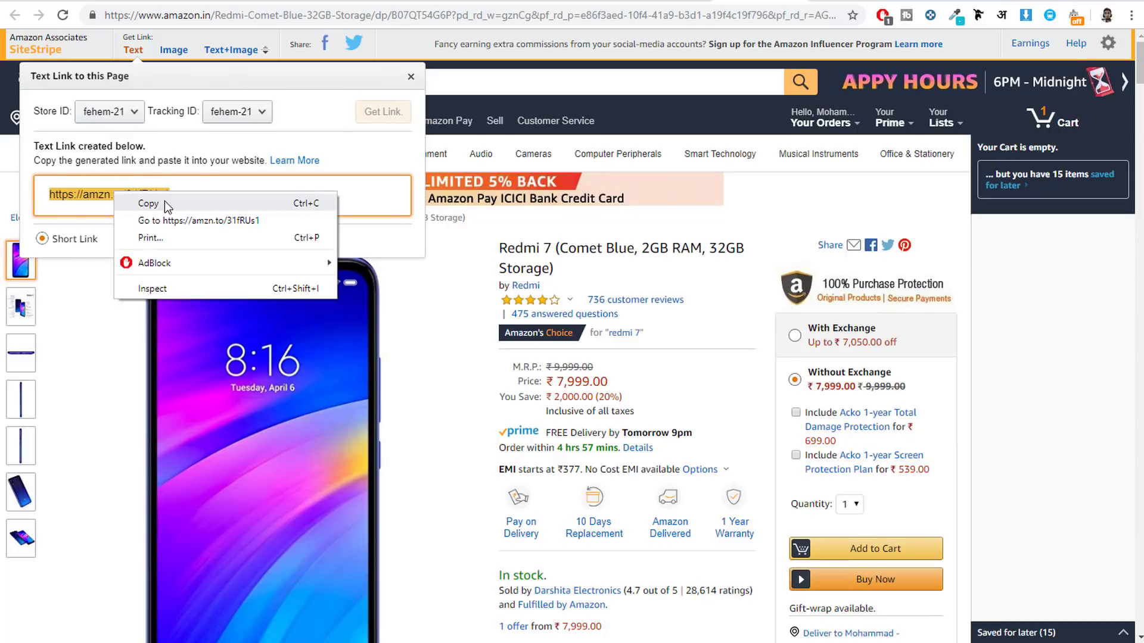
{"action": "left_click", "coordinate": [165, 202]}
{"action": "left_click", "coordinate": [411, 77]}
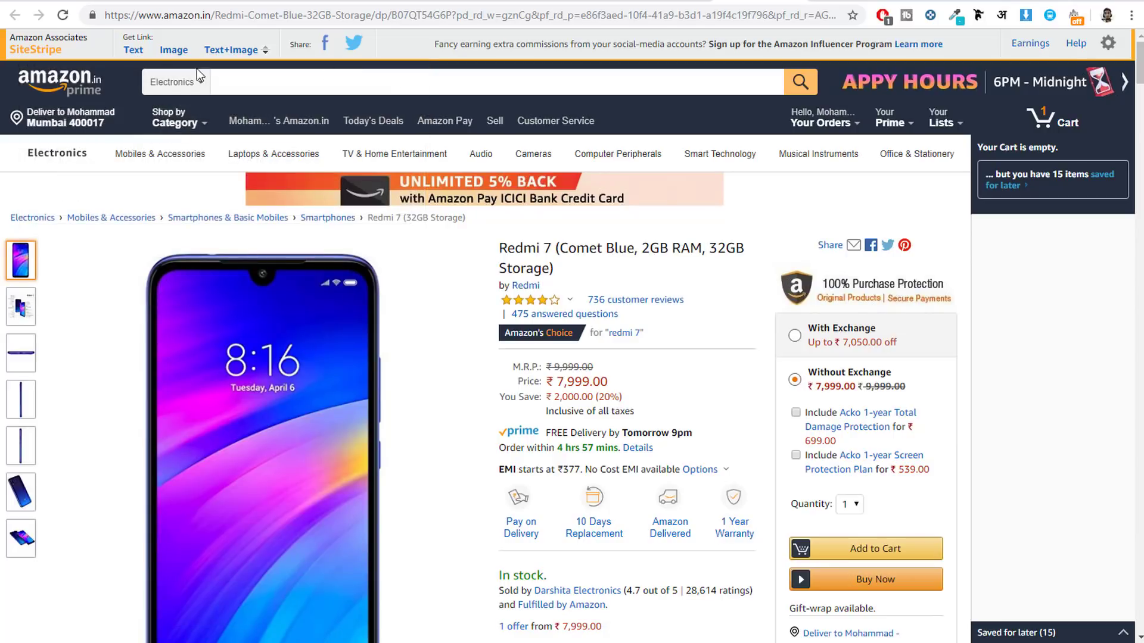
{"action": "left_click", "coordinate": [165, 2]}
{"action": "left_click", "coordinate": [119, 1]}
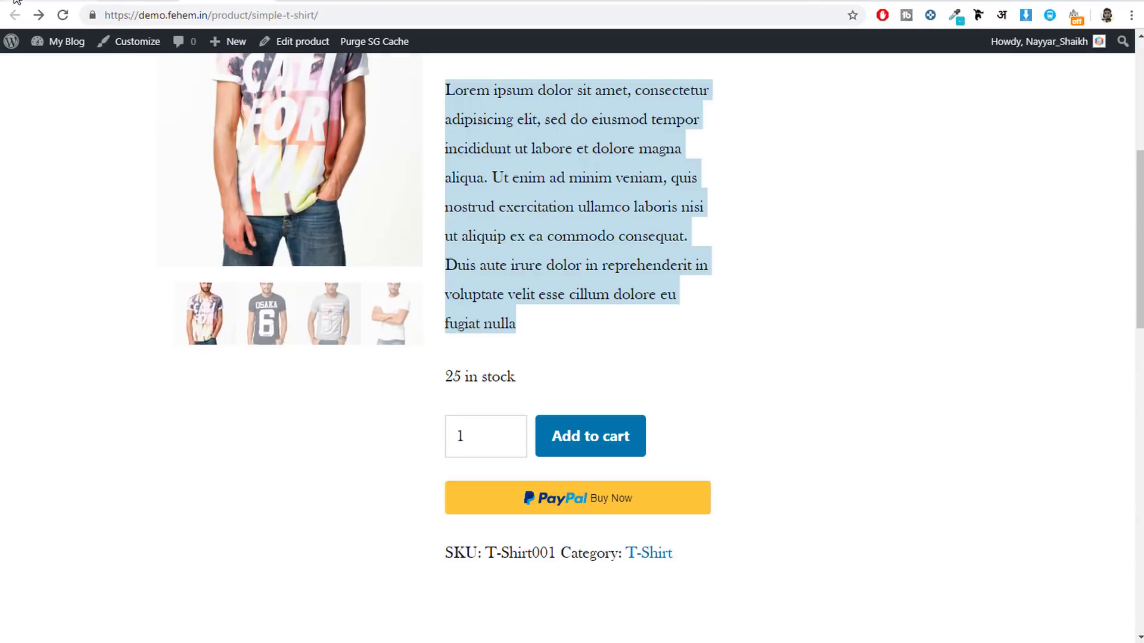
{"action": "left_click", "coordinate": [45, 1]}
{"action": "type", "text": "https://amzn.to/31fRUs1"}
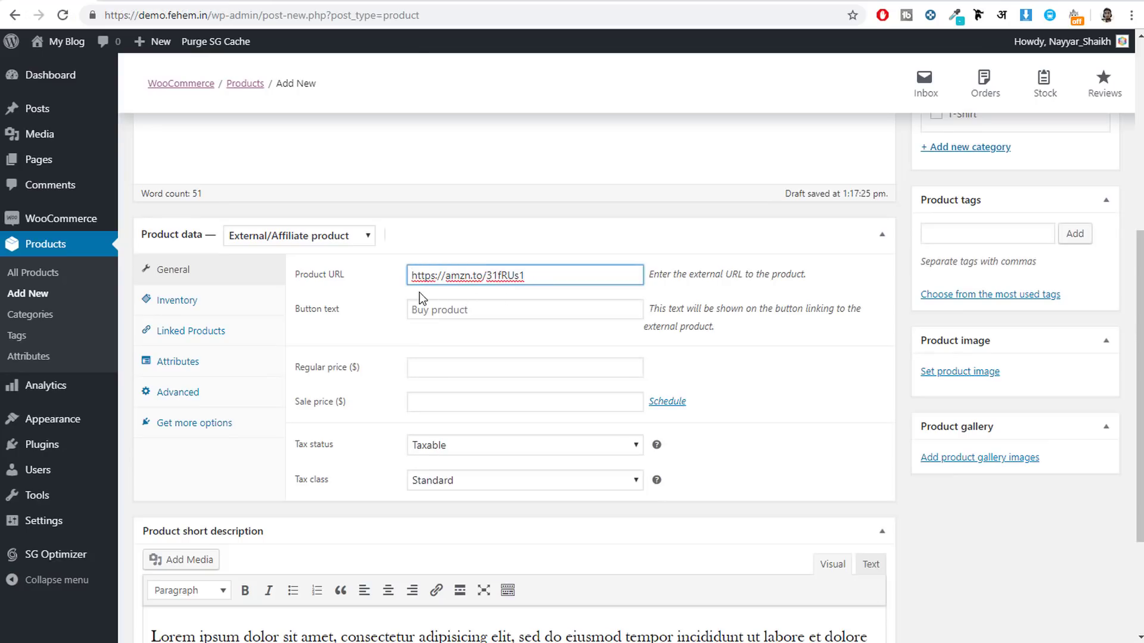
Look up the Redmi 7's price on its Amazon page, then return to the Book product draft
{"action": "left_click", "coordinate": [458, 309]}
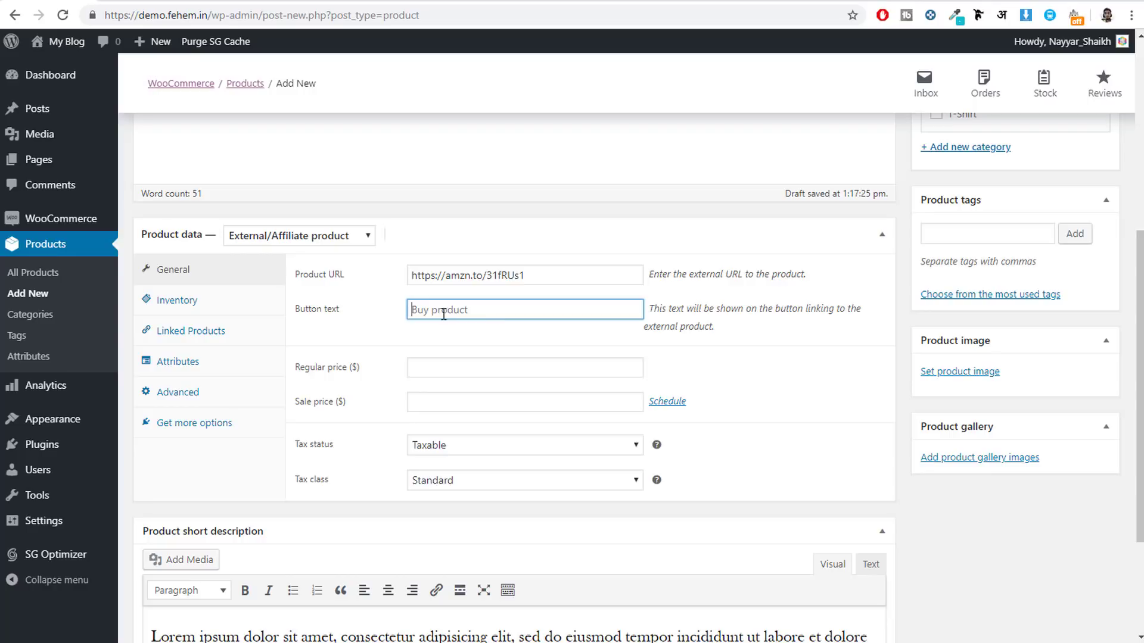
{"action": "left_click", "coordinate": [475, 370]}
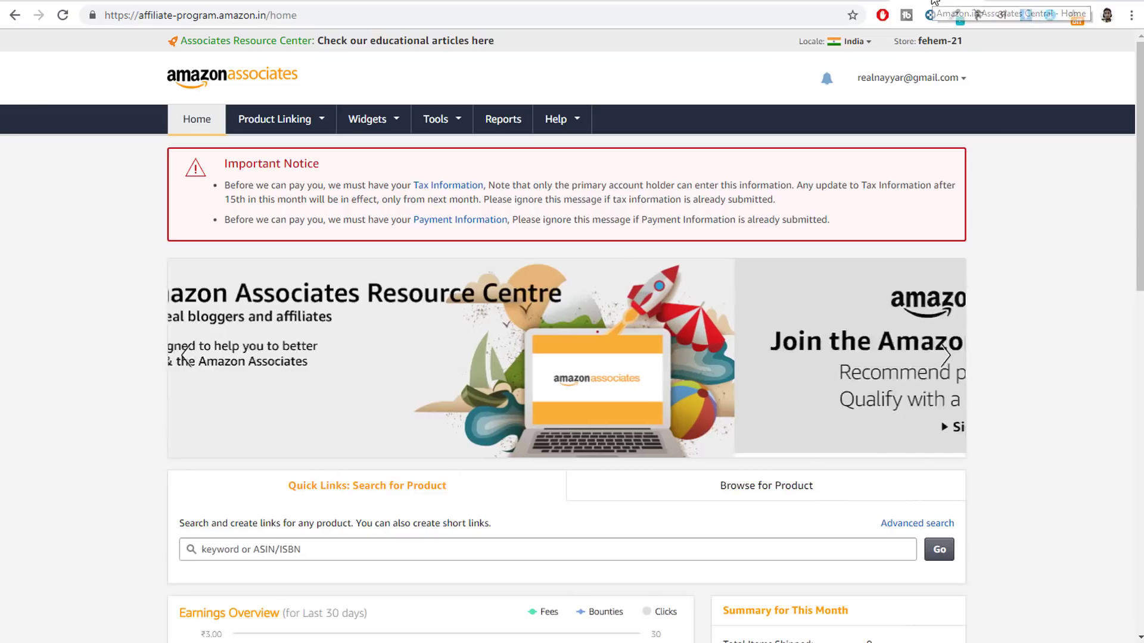
{"action": "left_click", "coordinate": [736, 2]}
{"action": "left_click", "coordinate": [737, 1]}
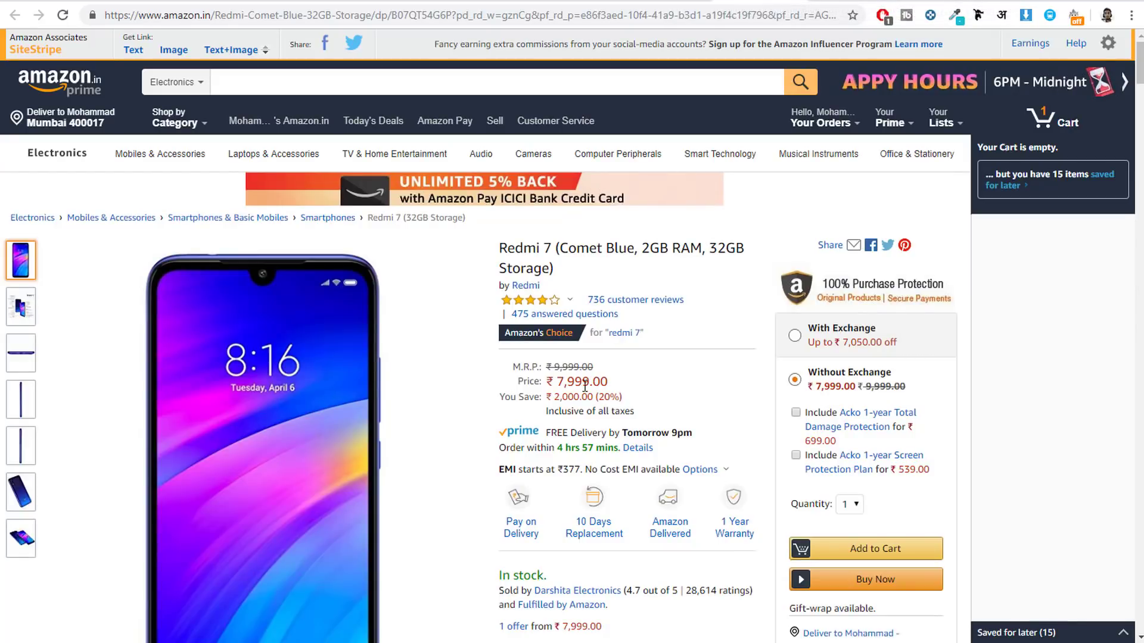
{"action": "left_click", "coordinate": [172, 3]}
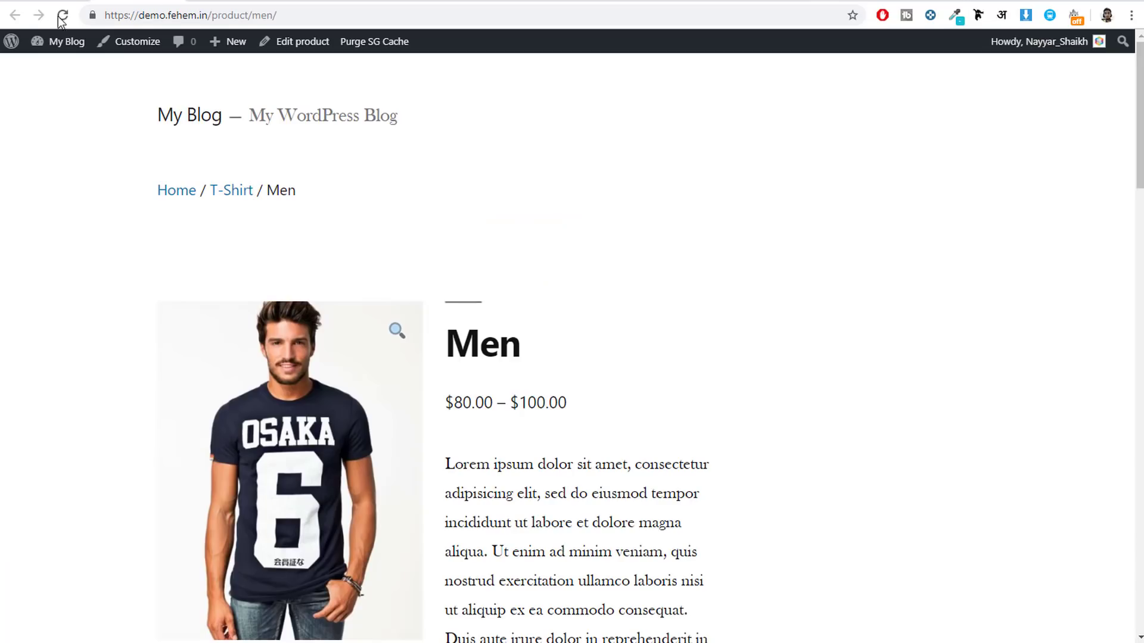
{"action": "left_click", "coordinate": [31, 3]}
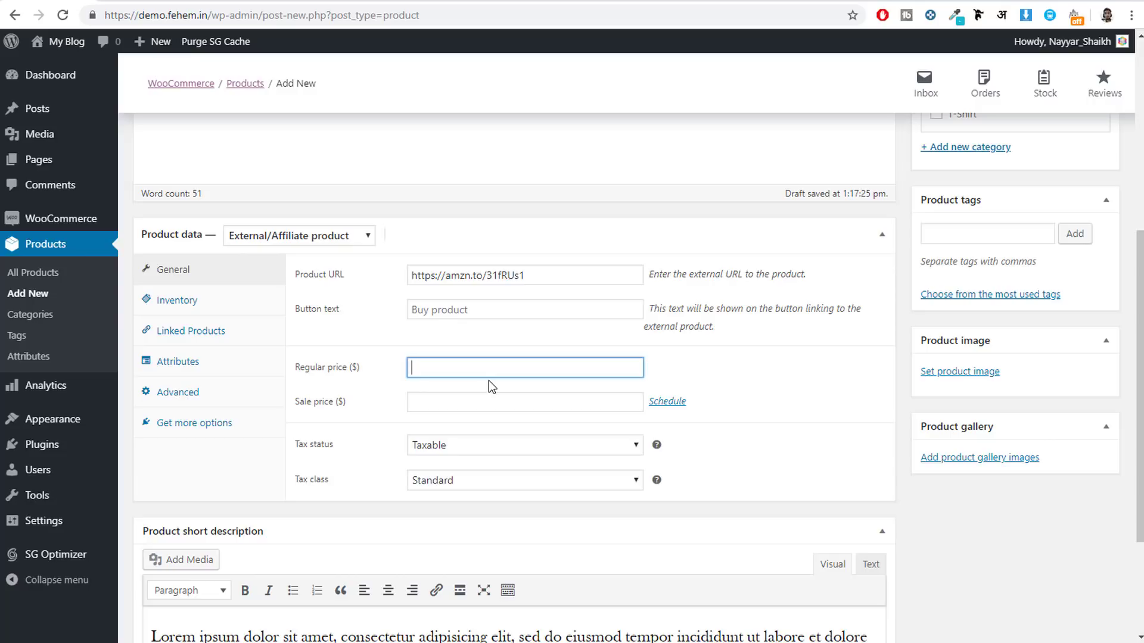
Set the Book product's regular price to $120 and its tax class to GST
{"action": "type", "text": "120"}
{"action": "left_click", "coordinate": [460, 482]}
{"action": "left_click", "coordinate": [468, 545]}
Review the Book product's inventory, attribute and advanced settings, then recheck the product URL in the general settings
{"action": "left_click", "coordinate": [215, 306]}
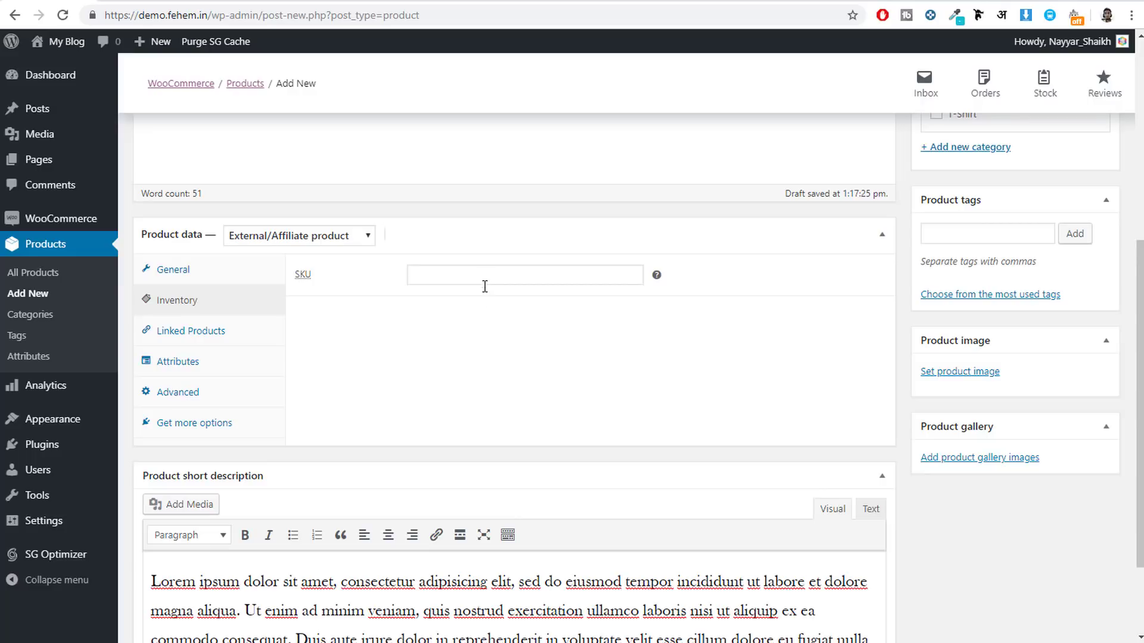
{"action": "left_click", "coordinate": [178, 362]}
{"action": "left_click", "coordinate": [178, 392]}
{"action": "left_click", "coordinate": [178, 269]}
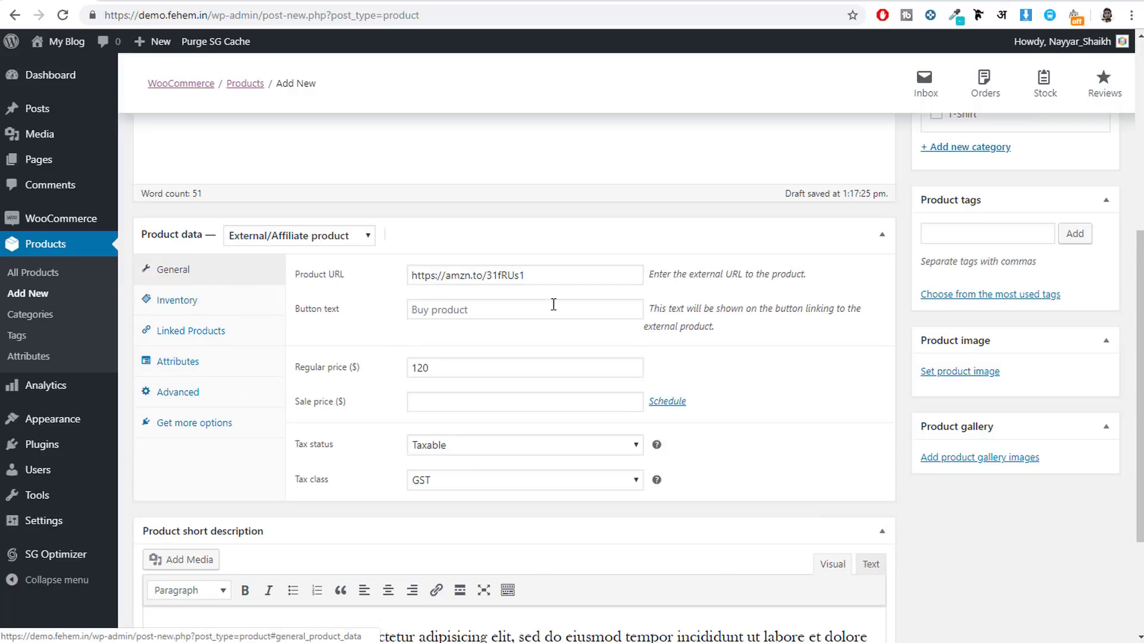
{"action": "left_click_drag", "start_coordinate": [551, 271], "coordinate": [394, 272]}
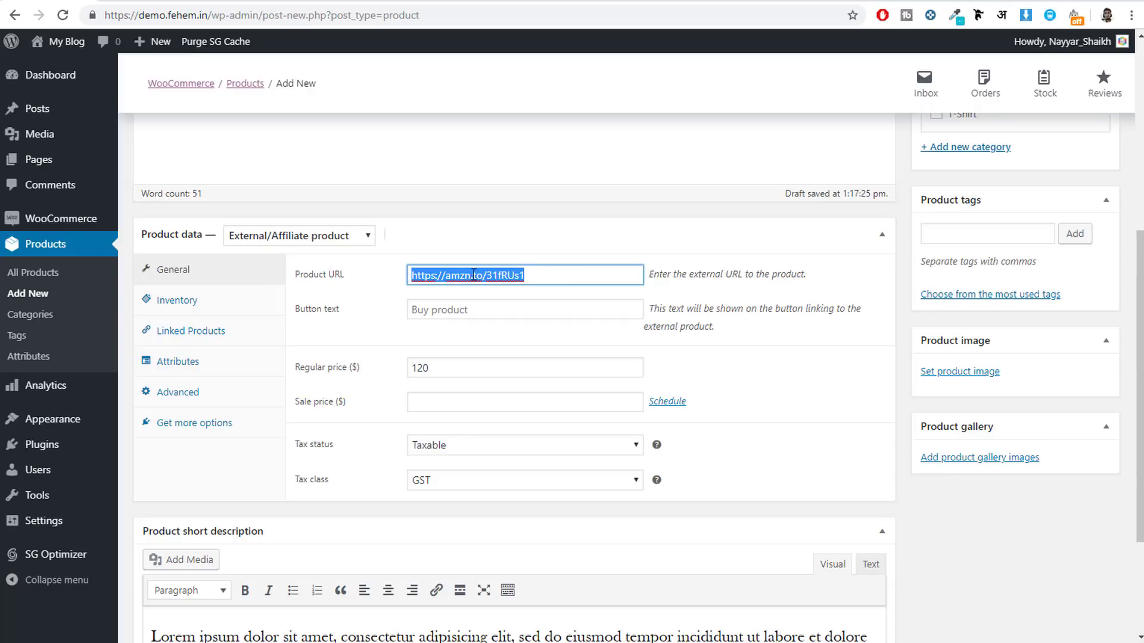
{"action": "left_click", "coordinate": [962, 372]}
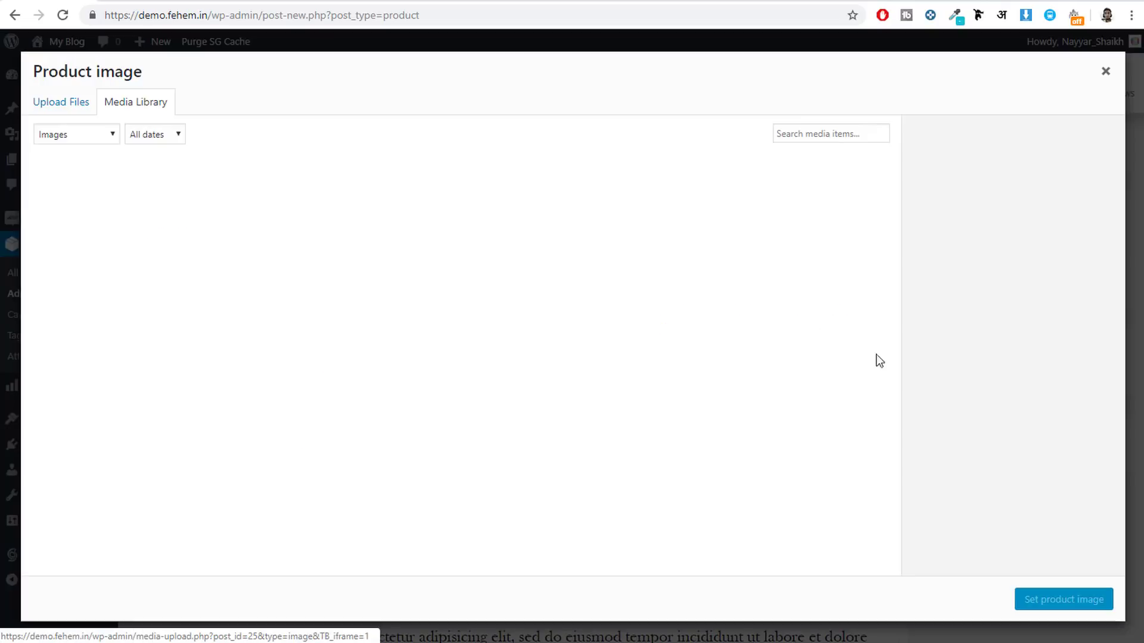
{"action": "left_click", "coordinate": [203, 188]}
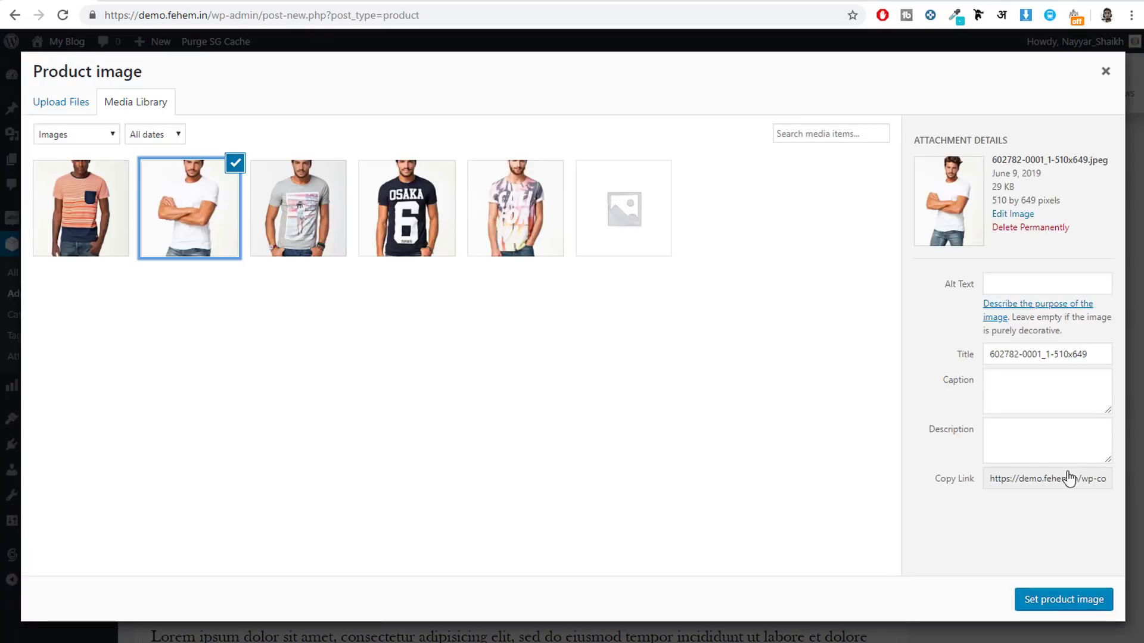
{"action": "left_click", "coordinate": [1051, 601]}
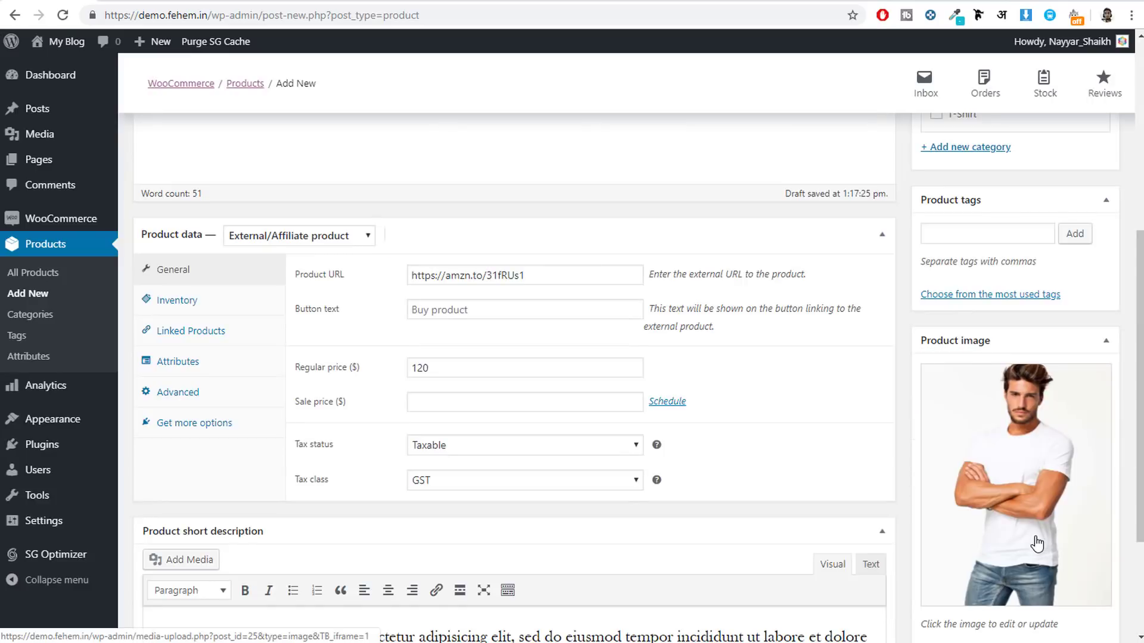
Assign the Book product to the T-Shirt category and publish it
{"action": "scroll", "coordinate": [1058, 494], "scroll_direction": "up", "scroll_amount": 6}
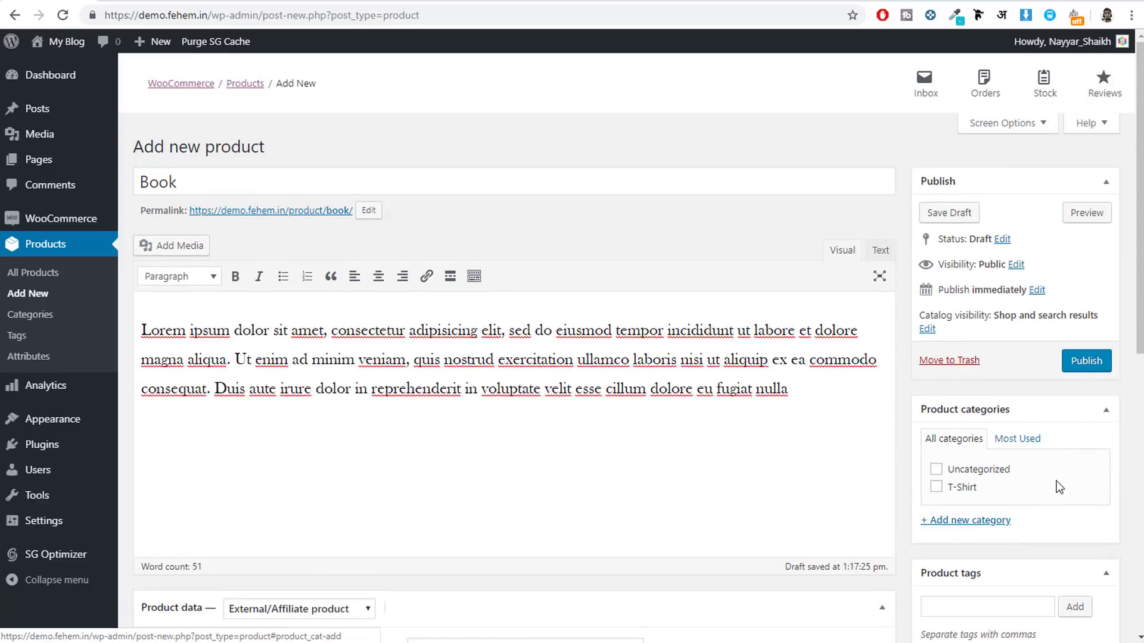
{"action": "left_click", "coordinate": [960, 487]}
{"action": "left_click", "coordinate": [1085, 360]}
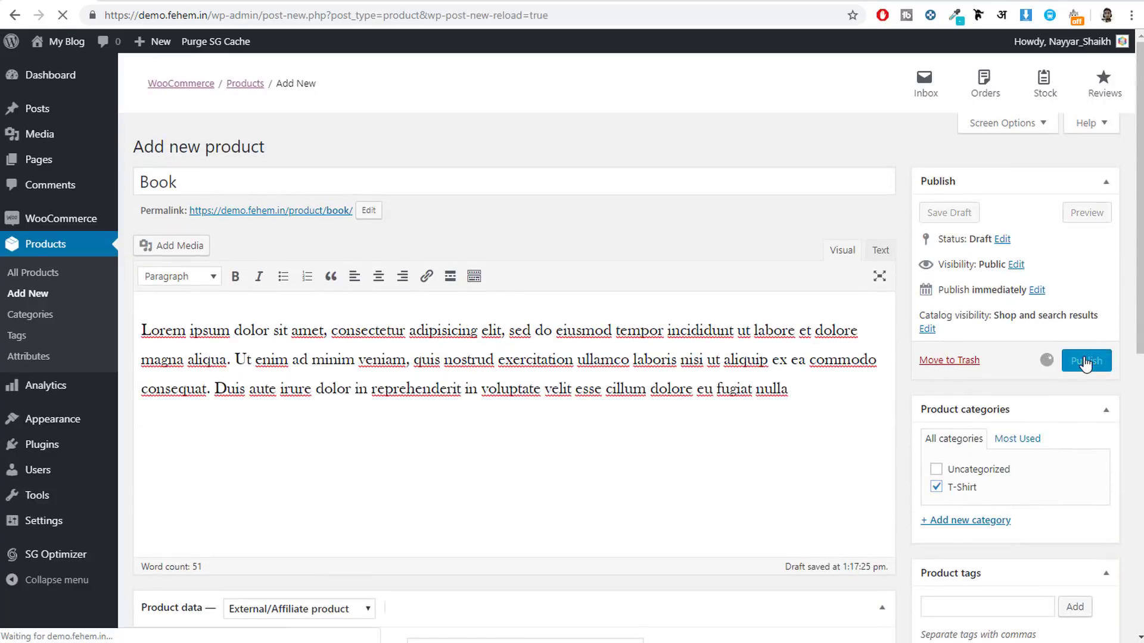
{"action": "scroll", "coordinate": [779, 408], "scroll_direction": "down", "scroll_amount": 7}
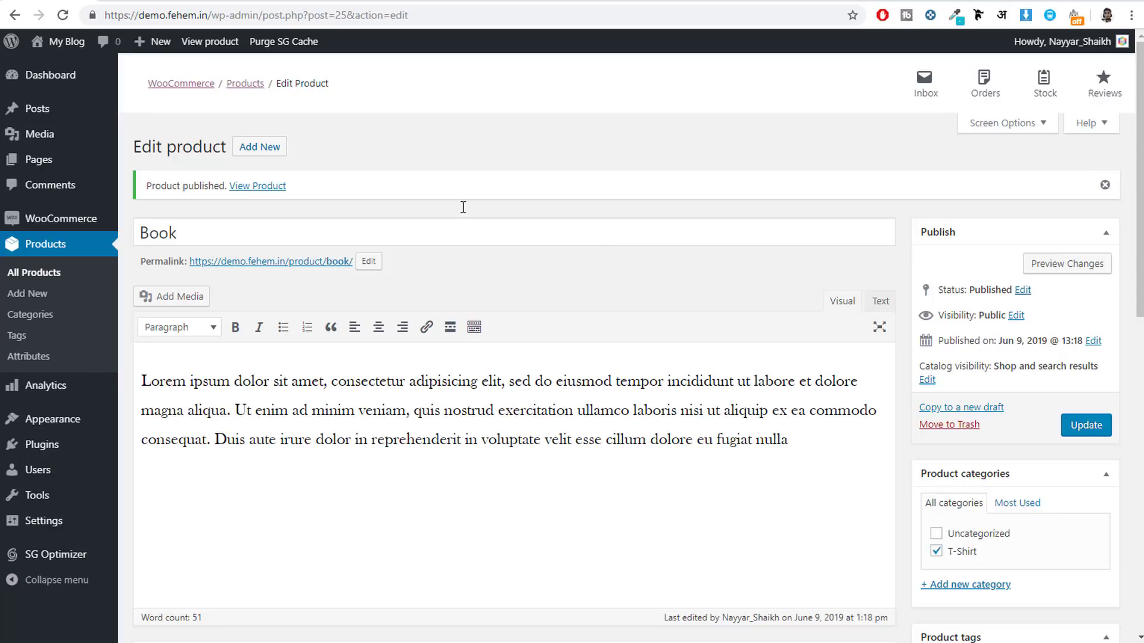
View the published Book product page and follow its purchase link to check the linked Amazon listing
{"action": "right_click", "coordinate": [269, 187]}
{"action": "left_click", "coordinate": [322, 191]}
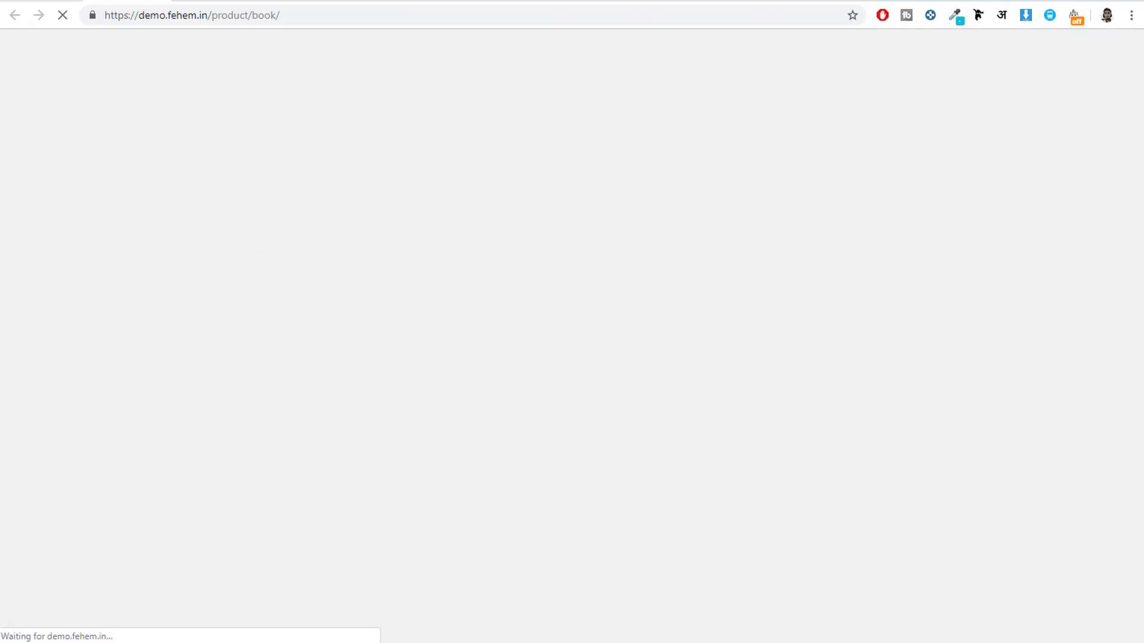
{"action": "key", "text": "ctrl+Tab"}
{"action": "scroll", "coordinate": [718, 298], "scroll_direction": "down", "scroll_amount": 5}
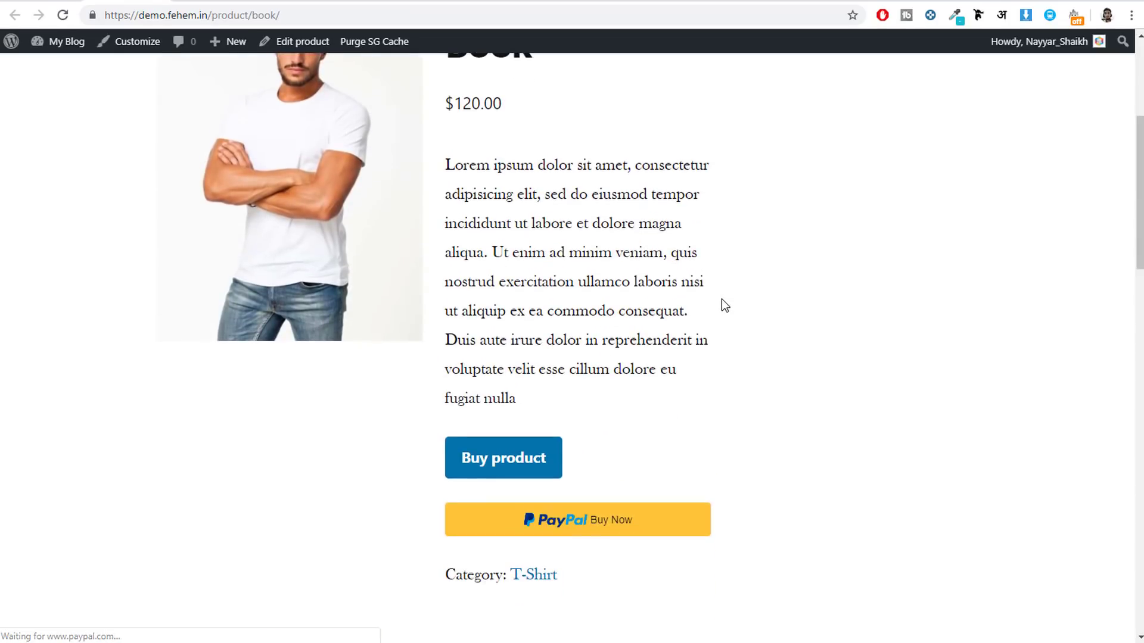
{"action": "left_click", "coordinate": [527, 468]}
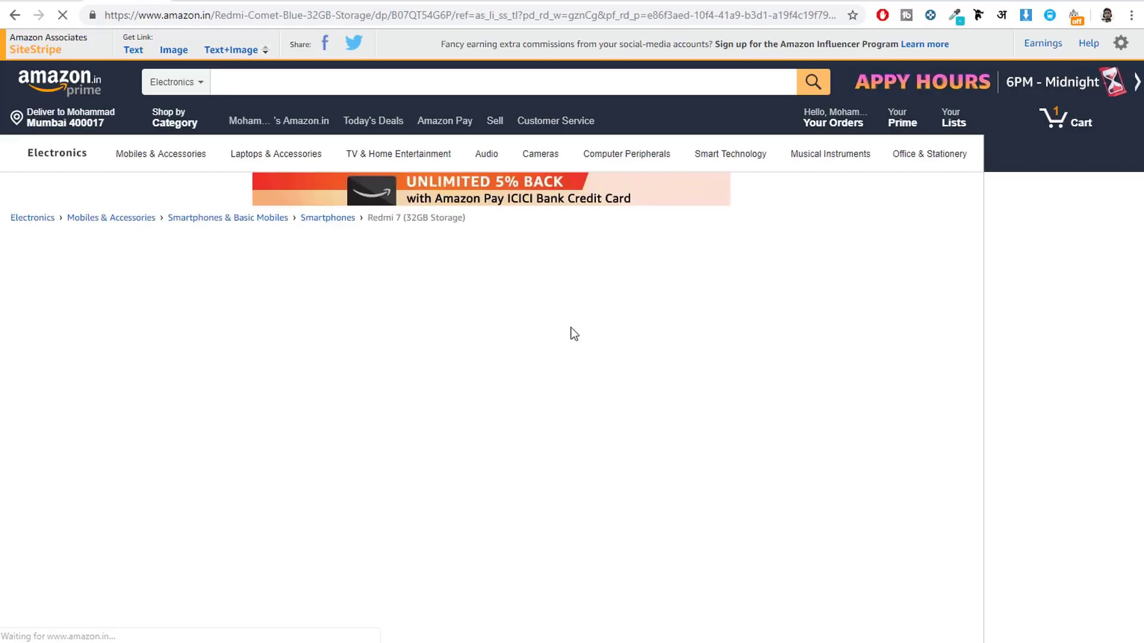
{"action": "scroll", "coordinate": [656, 324], "scroll_direction": "down", "scroll_amount": 1}
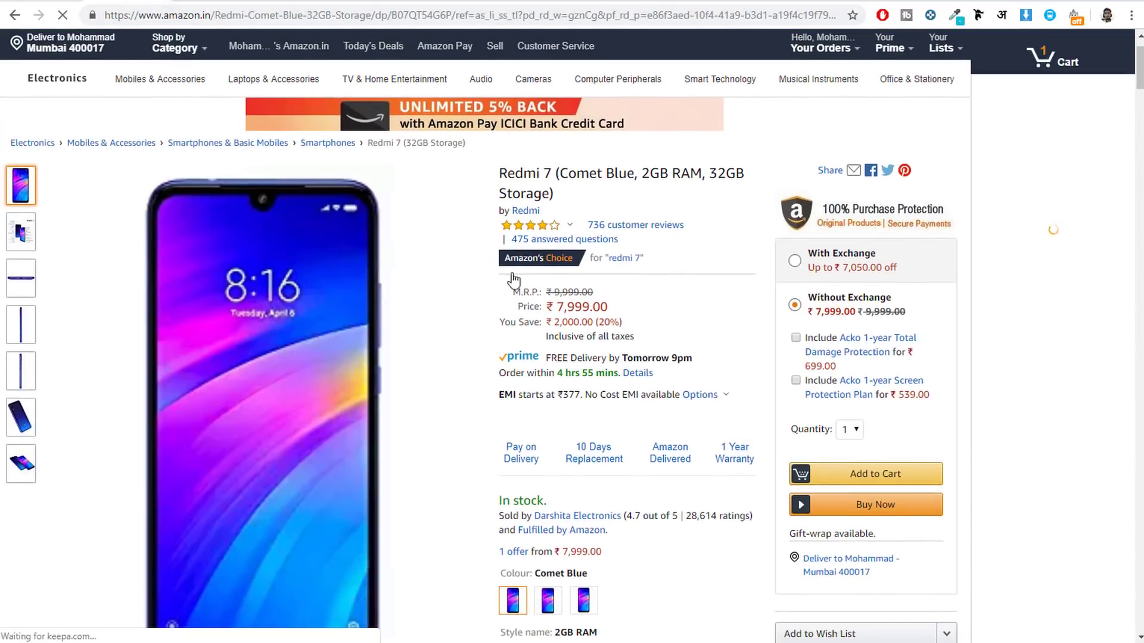
{"action": "scroll", "coordinate": [720, 374], "scroll_direction": "down", "scroll_amount": 2}
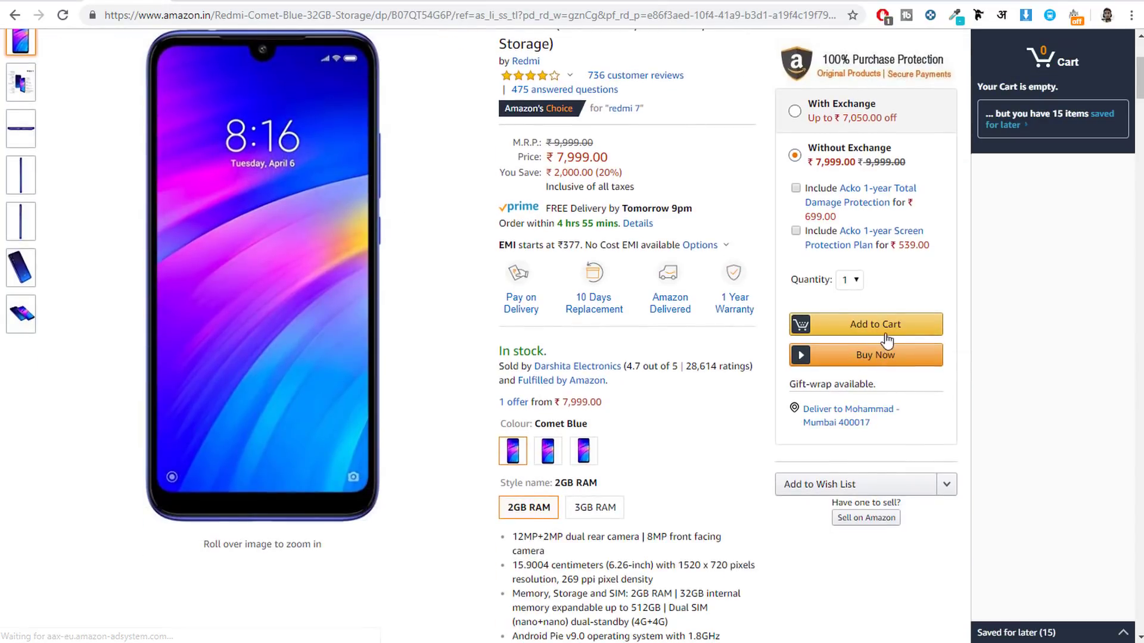
{"action": "scroll", "coordinate": [587, 153], "scroll_direction": "up", "scroll_amount": 3}
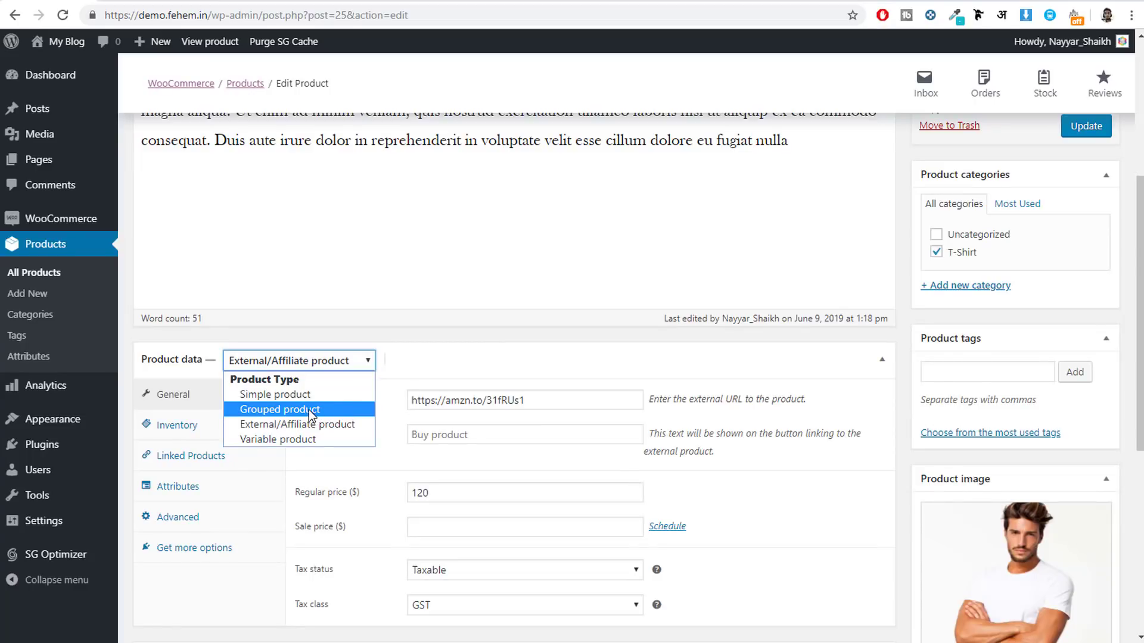
{"action": "left_click", "coordinate": [430, 360]}
{"action": "left_click", "coordinate": [356, 362]}
{"action": "left_click", "coordinate": [453, 364]}
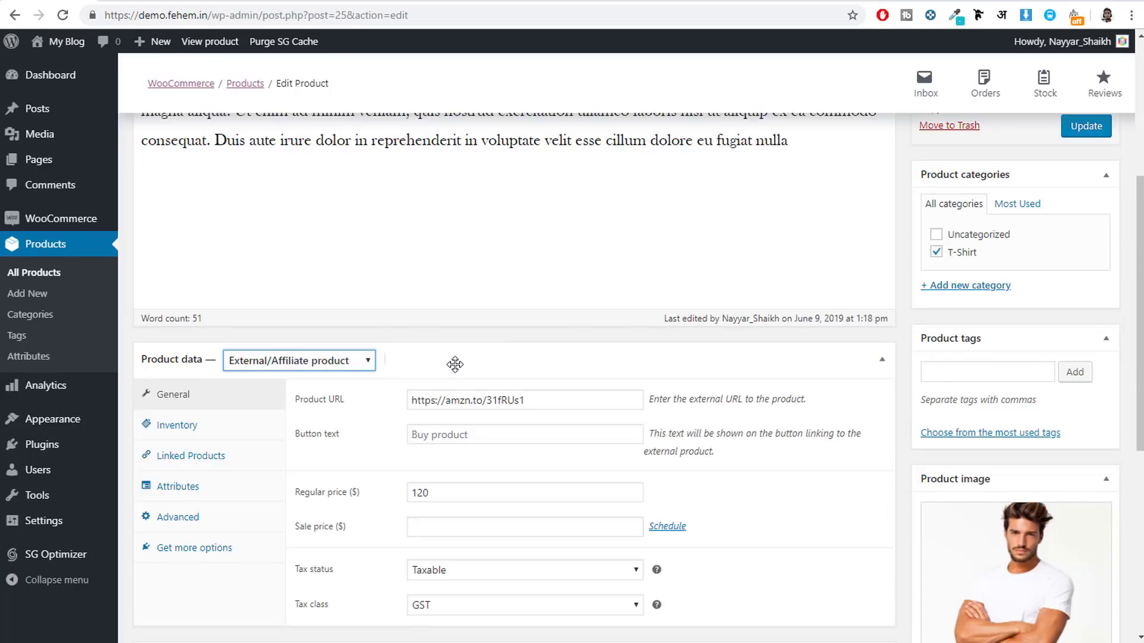
{"action": "left_click", "coordinate": [343, 362]}
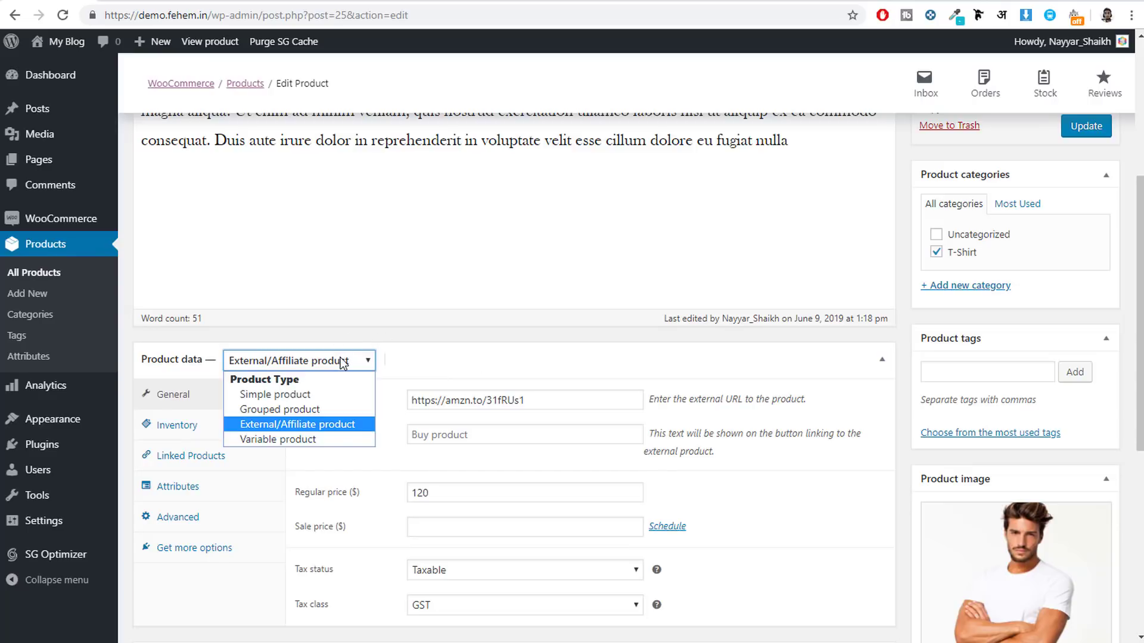
{"action": "left_click", "coordinate": [441, 335]}
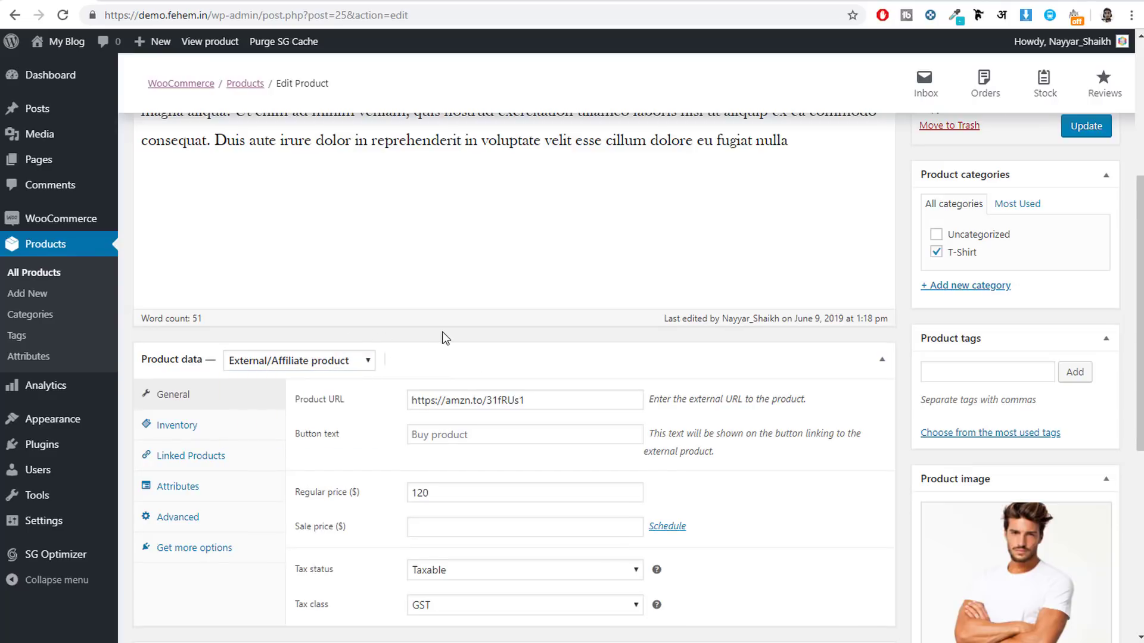
Start a new WooCommerce product and name it eBook
{"action": "scroll", "coordinate": [442, 333], "scroll_direction": "up", "scroll_amount": 5}
{"action": "left_click", "coordinate": [268, 147]}
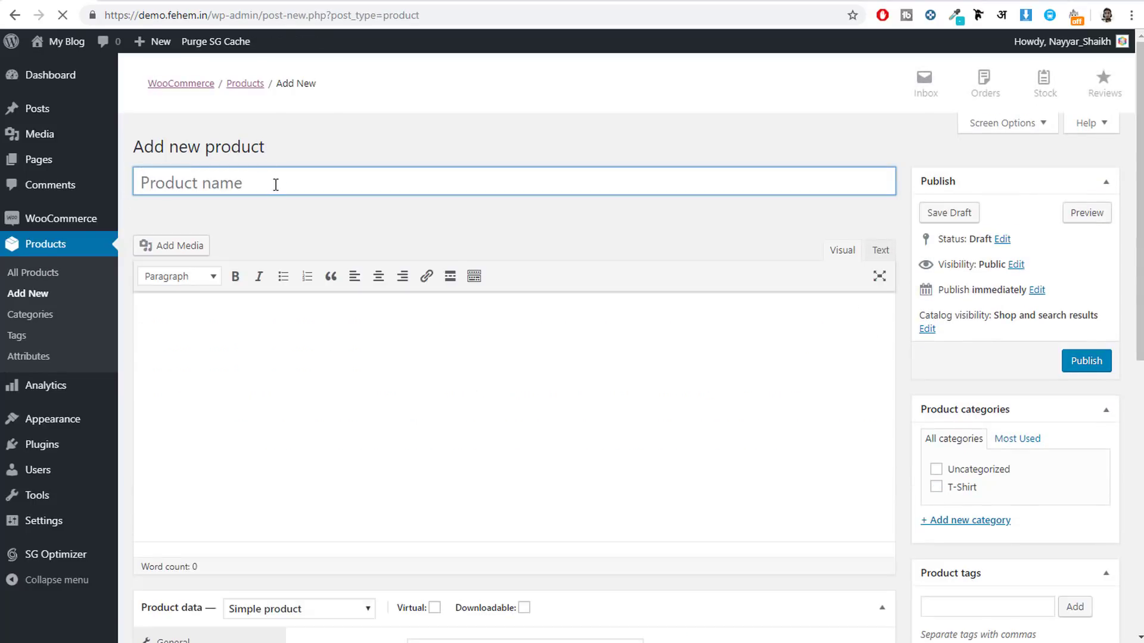
{"action": "type", "text": "eBook"}
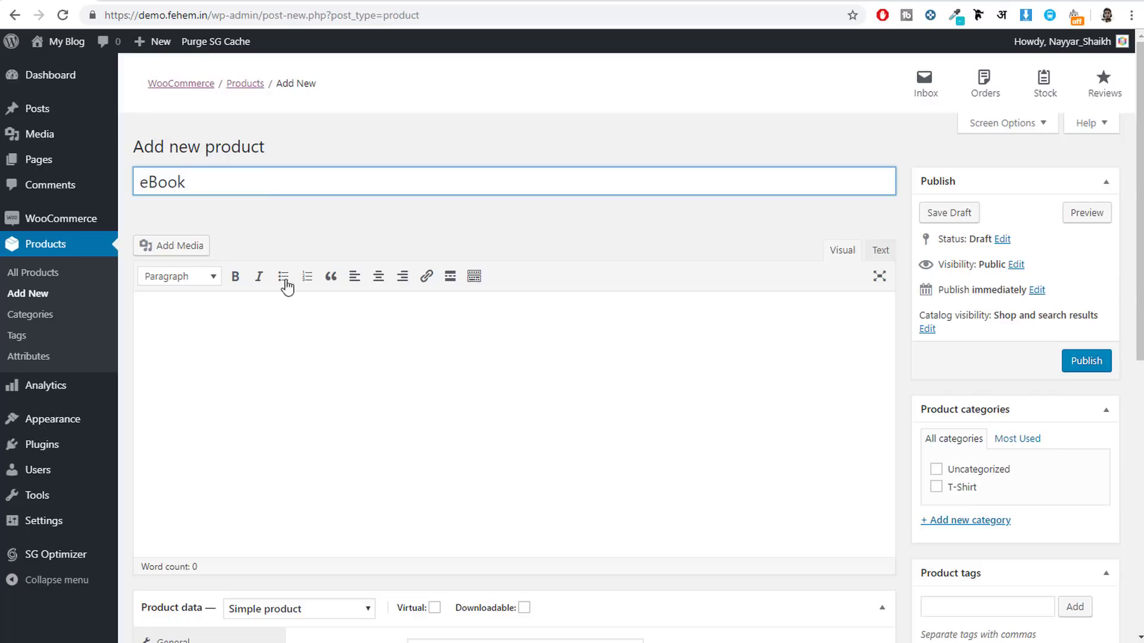
Fill the eBook's main description and short description with the Lorem ipsum placeholder paragraph
{"action": "left_click", "coordinate": [320, 375]}
{"action": "left_click", "coordinate": [332, 3]}
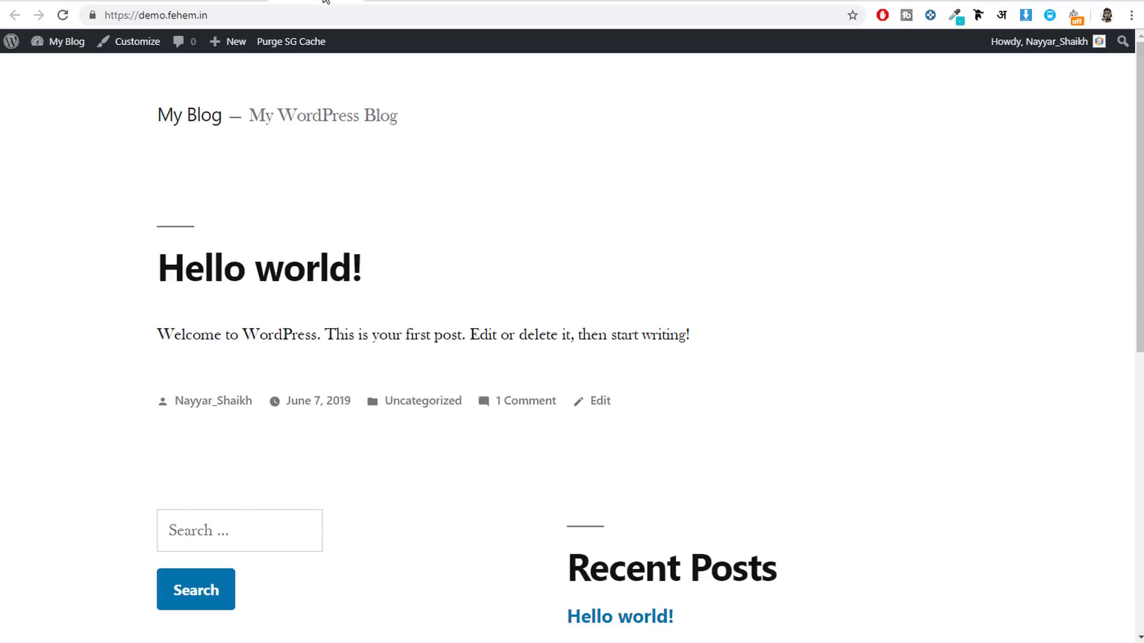
{"action": "left_click", "coordinate": [247, 3]}
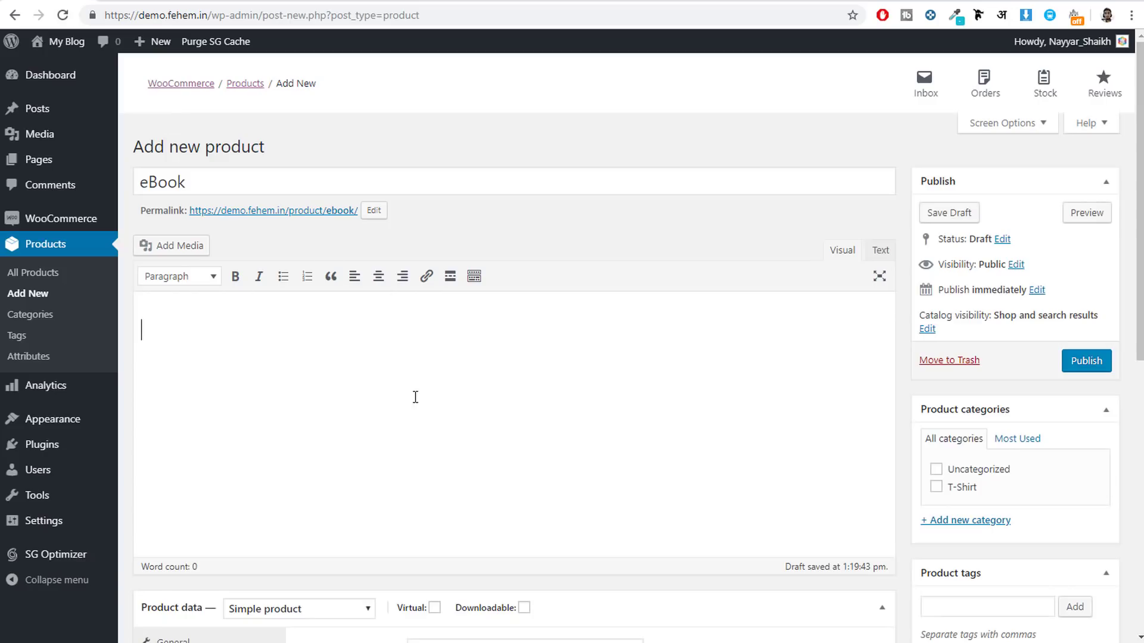
{"action": "scroll", "coordinate": [417, 417], "scroll_direction": "down", "scroll_amount": 7}
{"action": "left_click", "coordinate": [326, 544]}
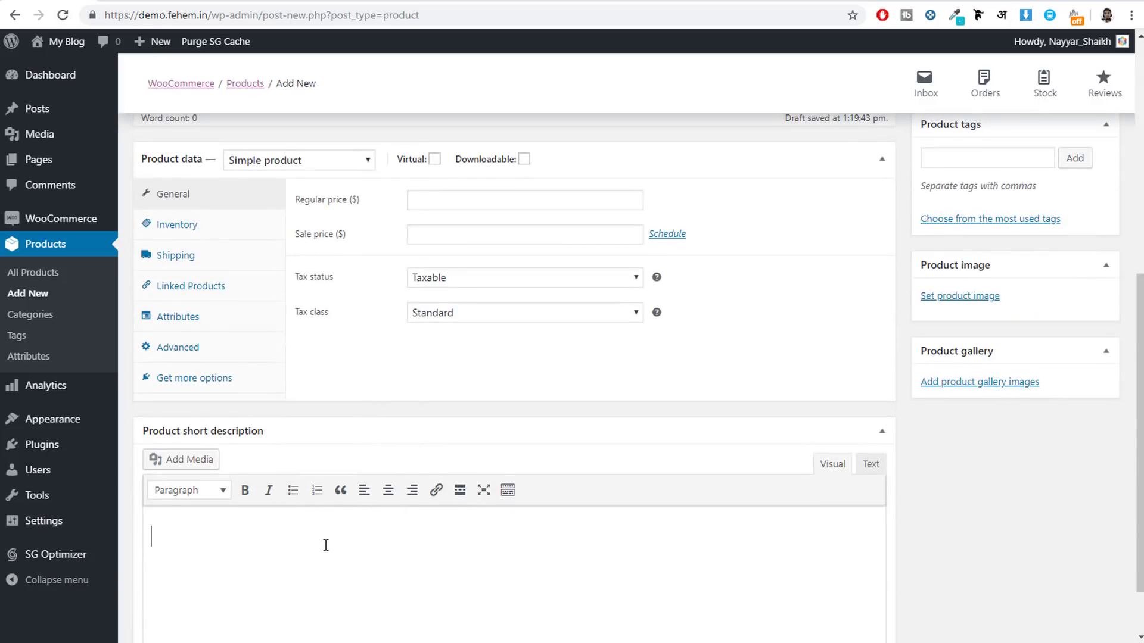
{"action": "type", "text": "Lorem ipsum dolor sit amet, consectetur adipisicing elit, sed do eiusmod tempor incididunt ut labore et dolore magna aliqua. Ut enim ad minim veniam, quis nostrud exercitation ullamco laboris nisi ut aliquip ex ea commodo consequat. Duis aute irure dolor in reprehenderit in voluptate velit esse cillum dolore eu fugiat nulla"}
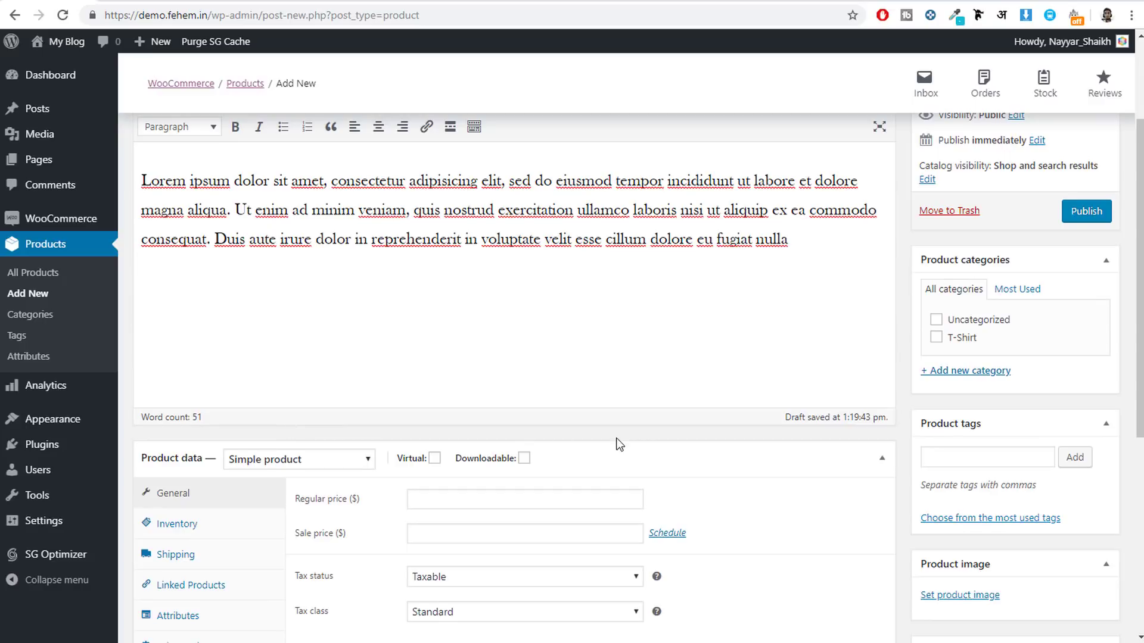
Mark the eBook as virtual and downloadable, and set its regular price to $10
{"action": "scroll", "coordinate": [619, 444], "scroll_direction": "down", "scroll_amount": 3}
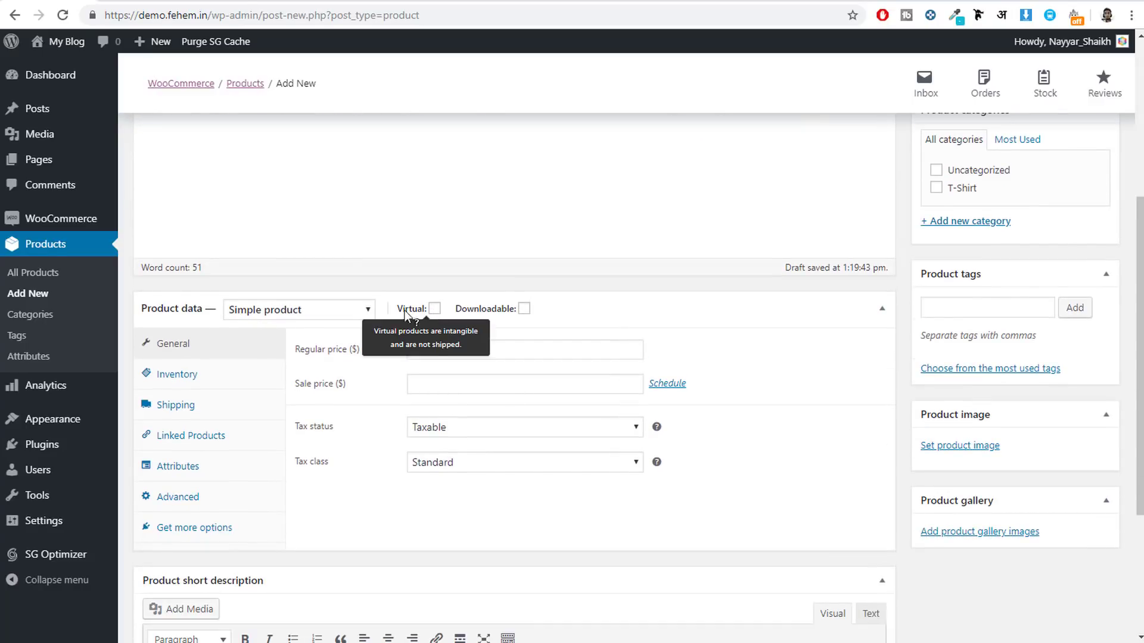
{"action": "left_click", "coordinate": [435, 309]}
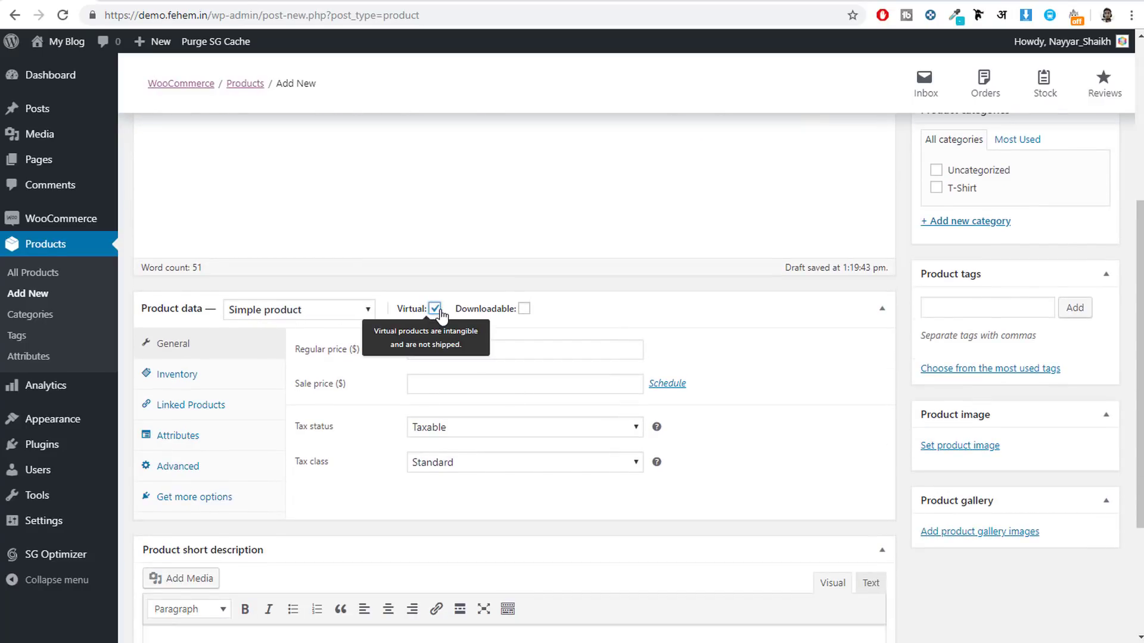
{"action": "left_click", "coordinate": [524, 309]}
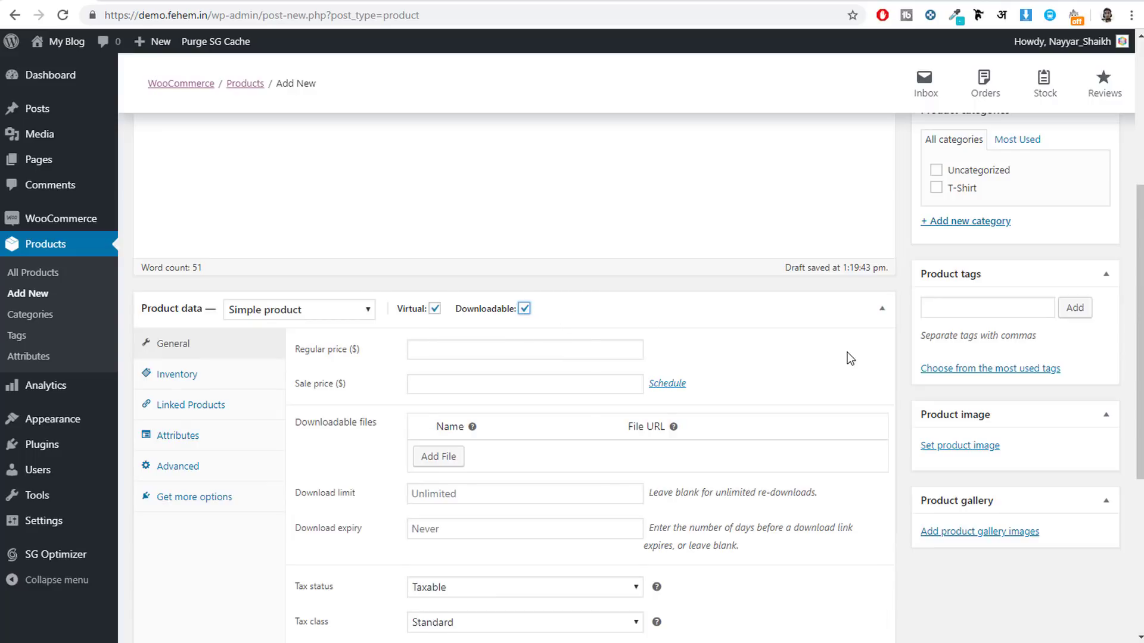
{"action": "scroll", "coordinate": [833, 367], "scroll_direction": "down", "scroll_amount": 1}
{"action": "left_click", "coordinate": [480, 271]}
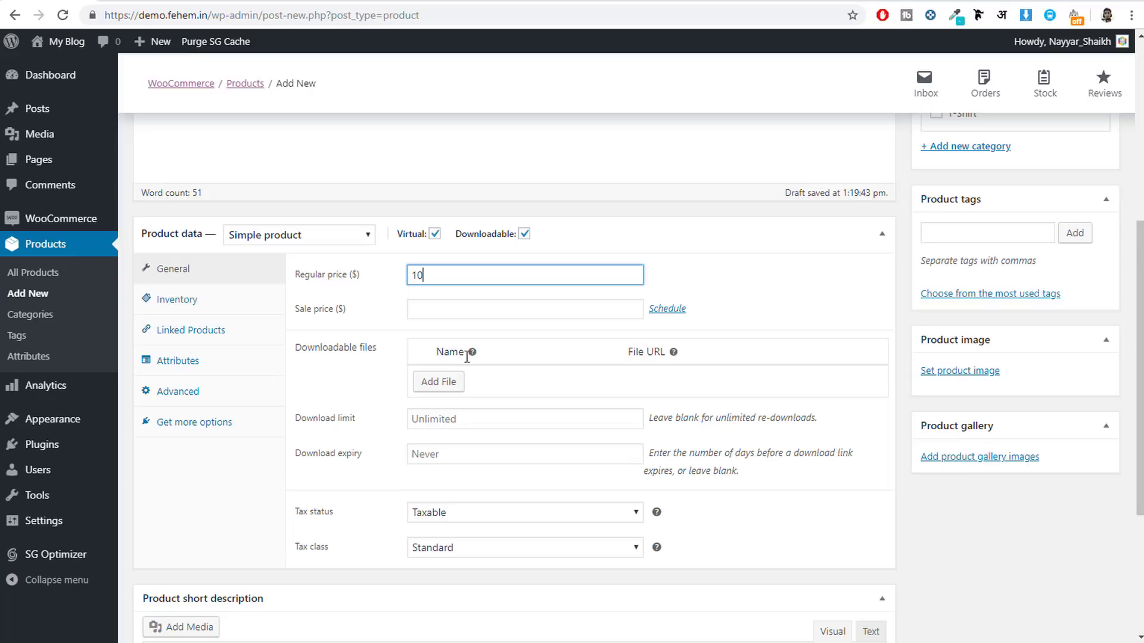
Add a downloadable file entry to the eBook and name it PDF File
{"action": "scroll", "coordinate": [467, 357], "scroll_direction": "down", "scroll_amount": 1}
{"action": "left_click", "coordinate": [441, 309]}
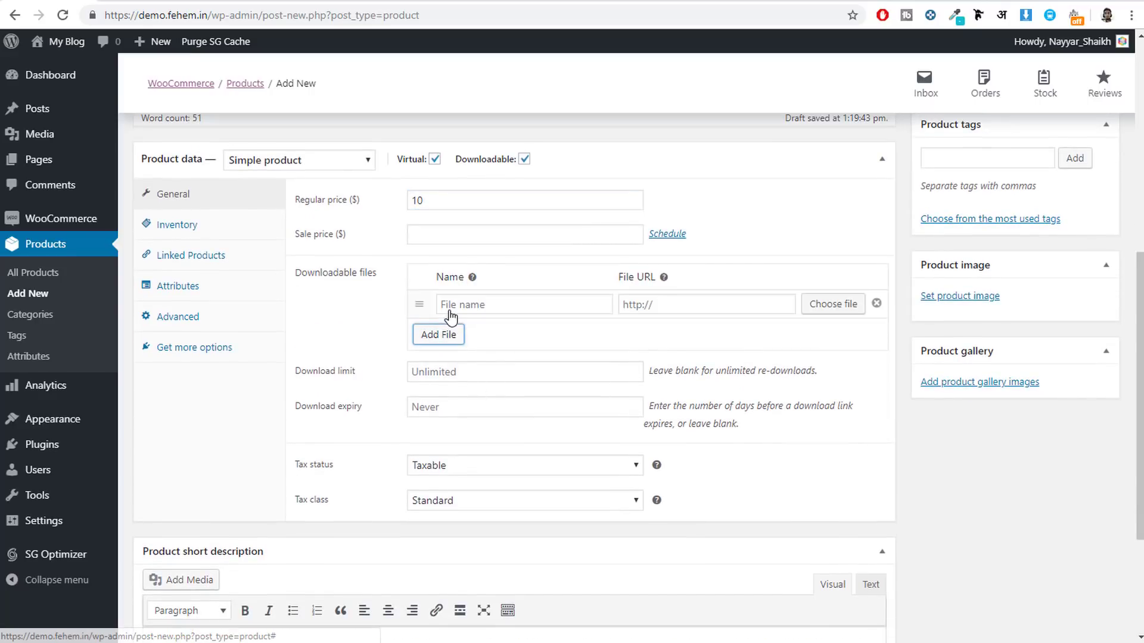
{"action": "left_click", "coordinate": [488, 304]}
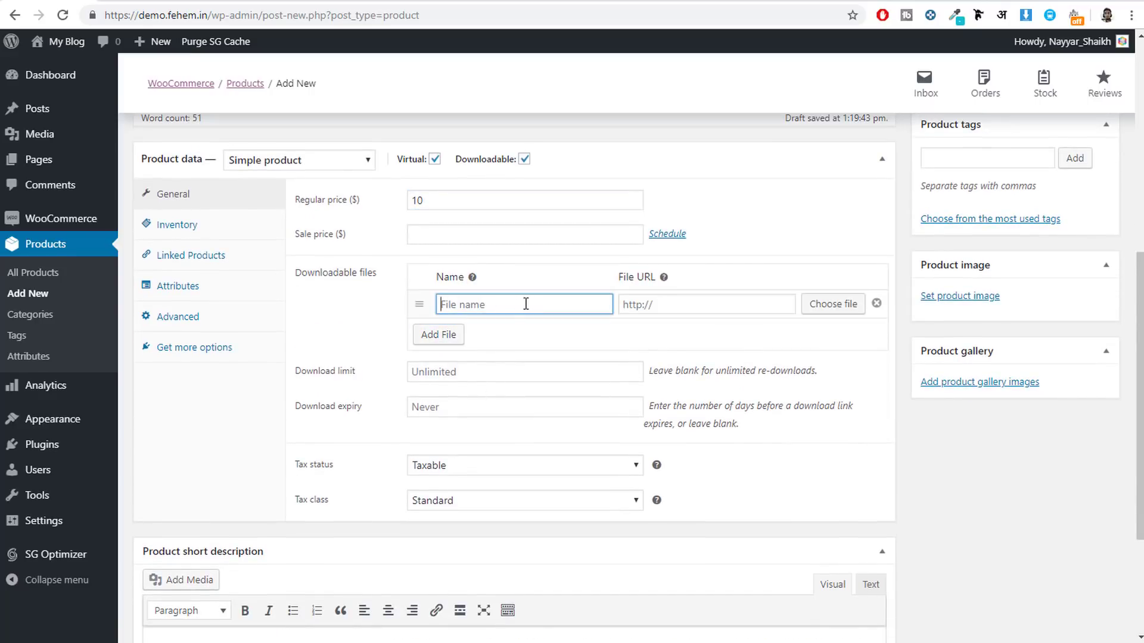
{"action": "type", "text": "PDF File"}
Start uploading a file for the PDF File entry and browse to the eCommerce FREE folder
{"action": "left_click", "coordinate": [832, 304]}
{"action": "left_click", "coordinate": [48, 109]}
{"action": "left_click", "coordinate": [579, 337]}
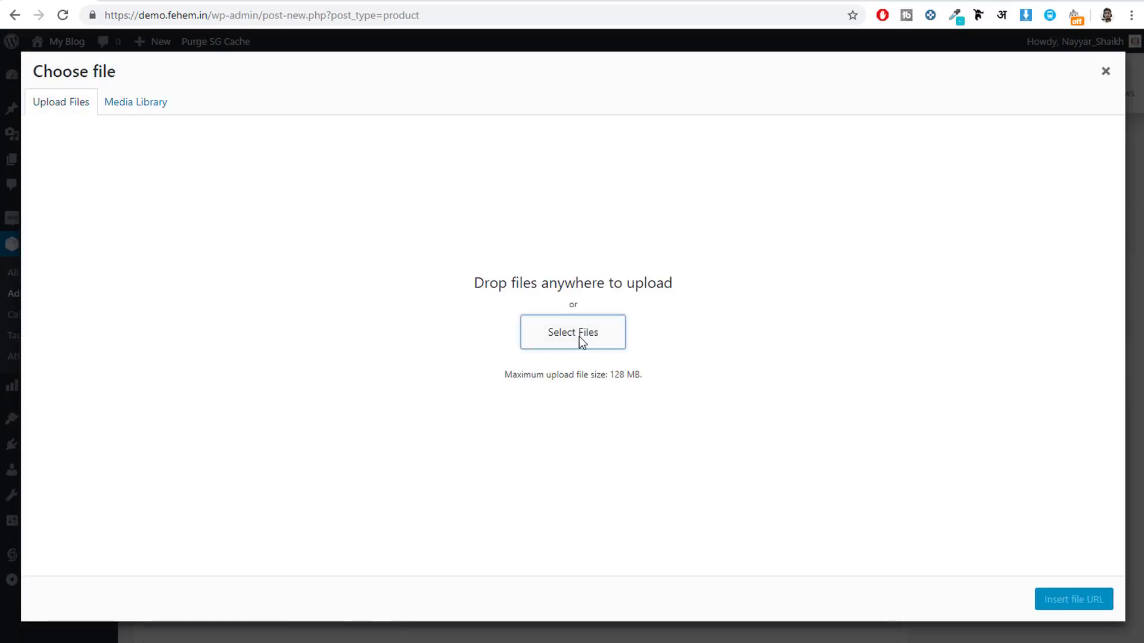
{"action": "scroll", "coordinate": [288, 200], "scroll_direction": "down", "scroll_amount": 1}
{"action": "scroll", "coordinate": [288, 200], "scroll_direction": "up", "scroll_amount": 1}
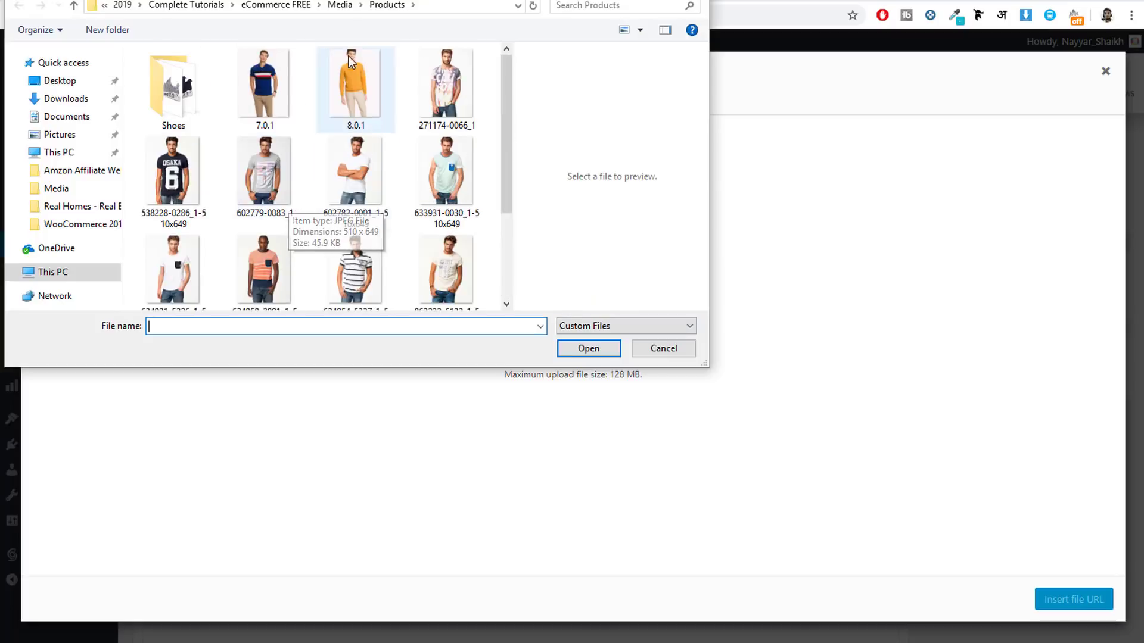
{"action": "left_click", "coordinate": [340, 5]}
{"action": "scroll", "coordinate": [389, 170], "scroll_direction": "down", "scroll_amount": 2}
{"action": "scroll", "coordinate": [225, 117], "scroll_direction": "up", "scroll_amount": 2}
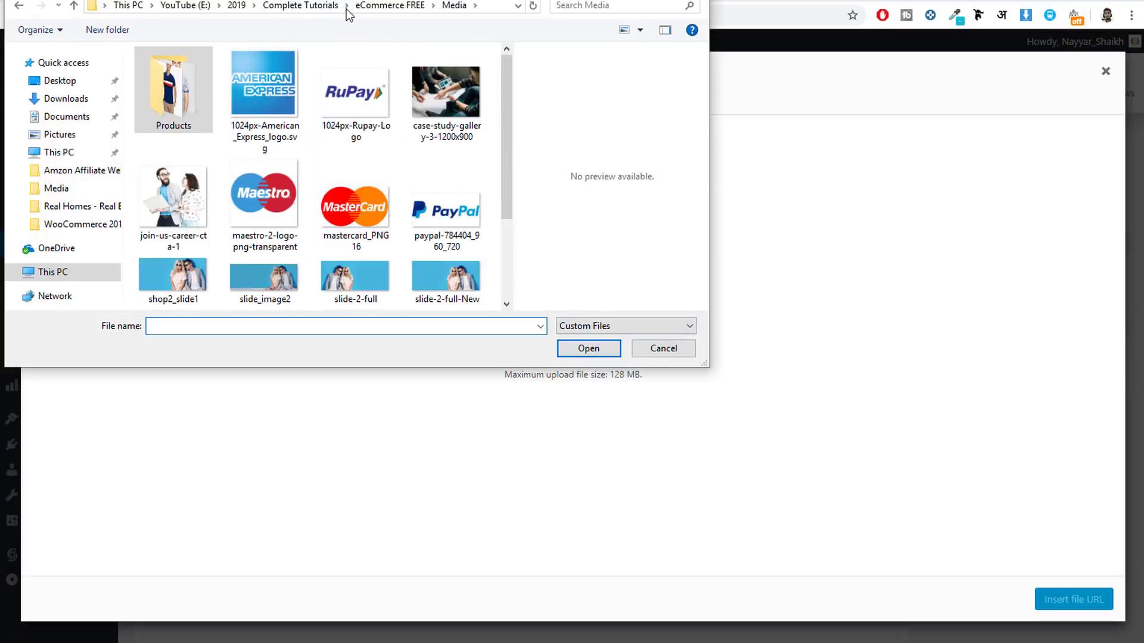
{"action": "left_click", "coordinate": [390, 6]}
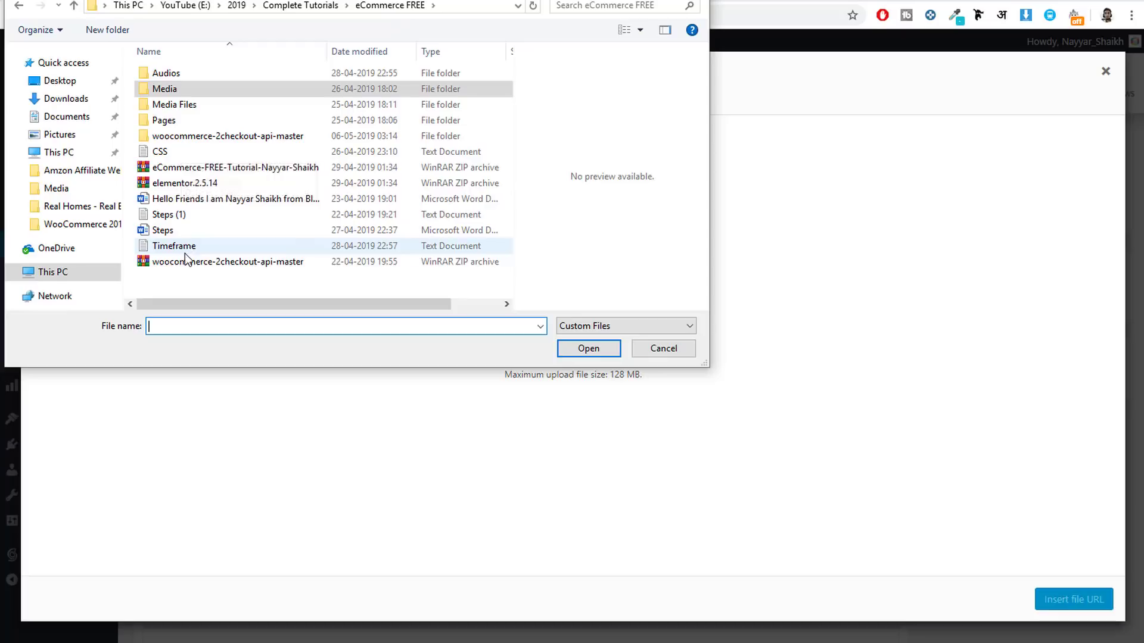
Upload the Word document Steps and insert its URL into the PDF File download entry
{"action": "left_click", "coordinate": [215, 202]}
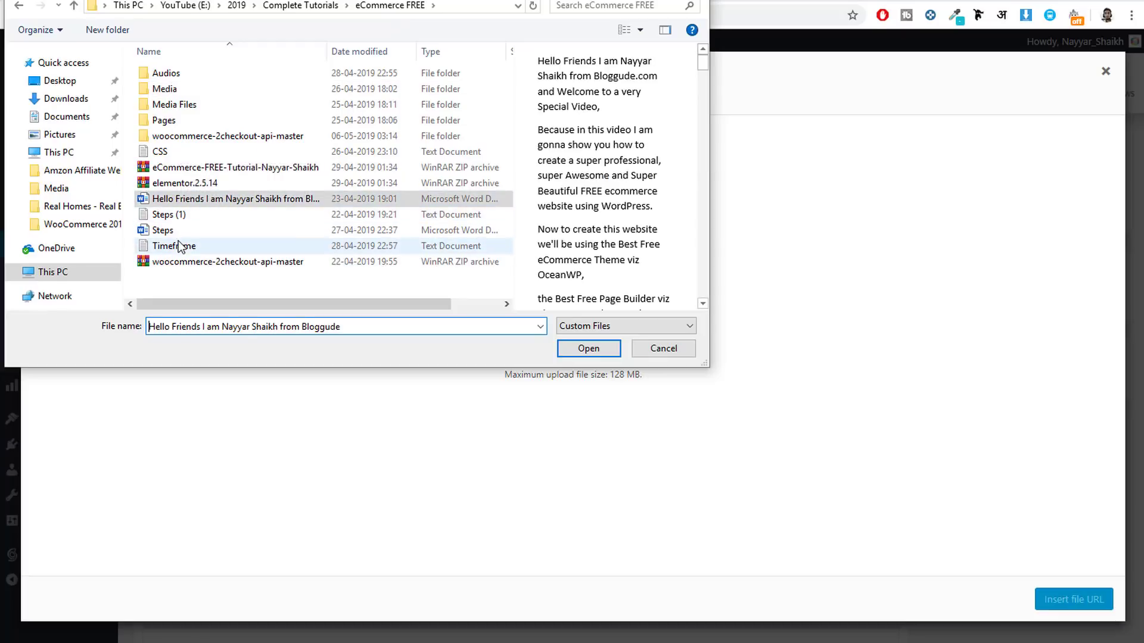
{"action": "left_click", "coordinate": [182, 231]}
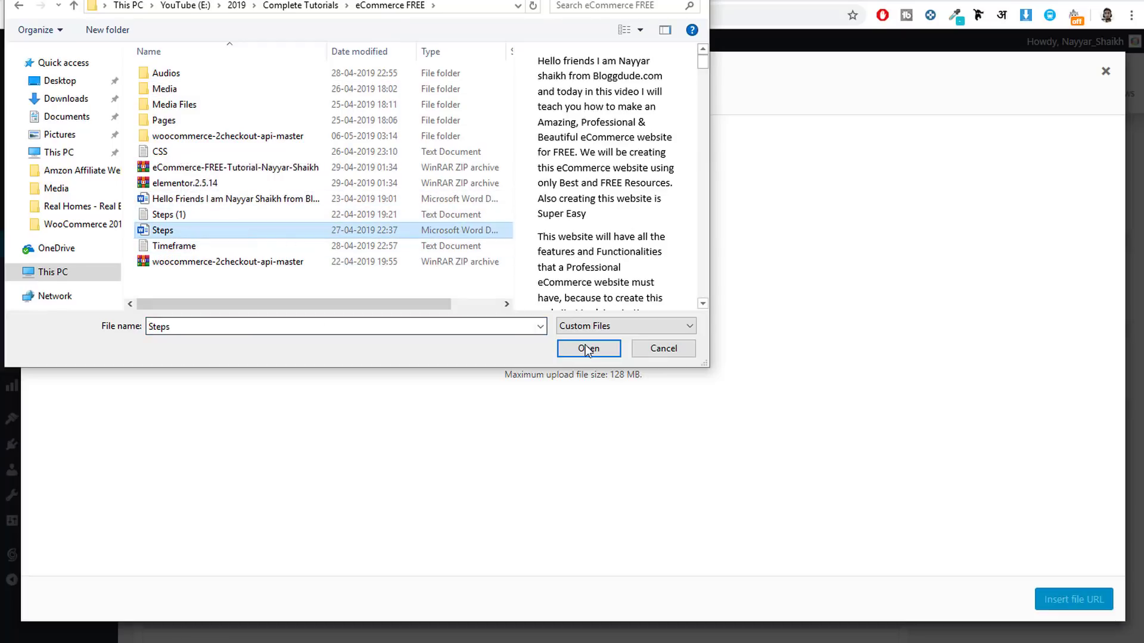
{"action": "left_click", "coordinate": [586, 346]}
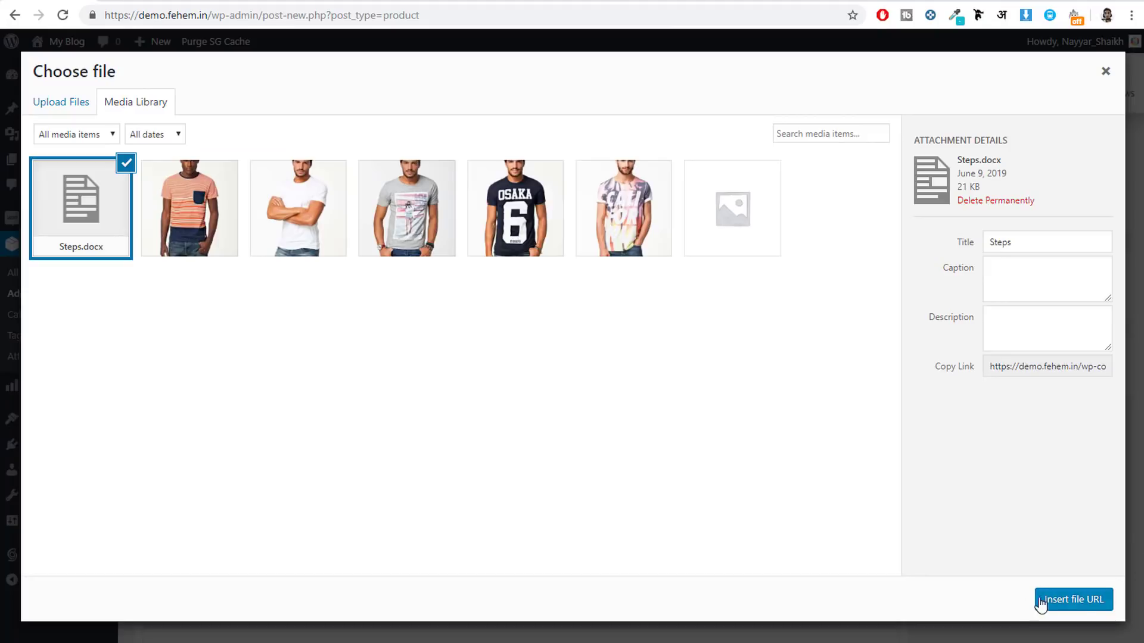
{"action": "left_click", "coordinate": [1040, 603]}
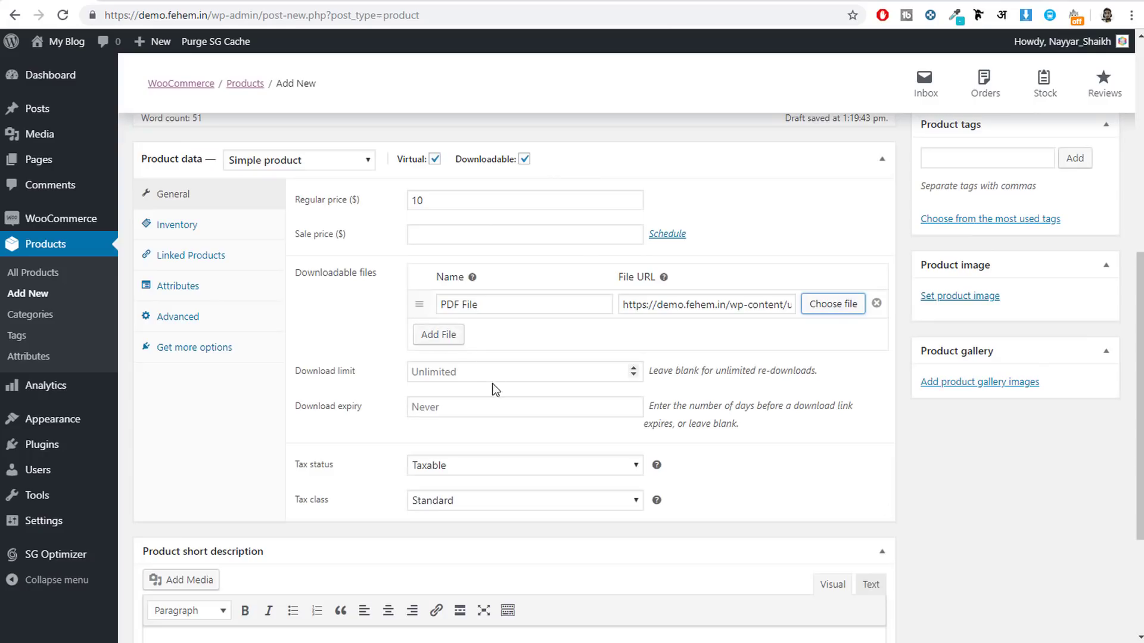
Leave the download limit and expiry blank, and set the eBook's tax status to None with the Standard tax class
{"action": "left_click", "coordinate": [474, 373]}
{"action": "left_click", "coordinate": [827, 442]}
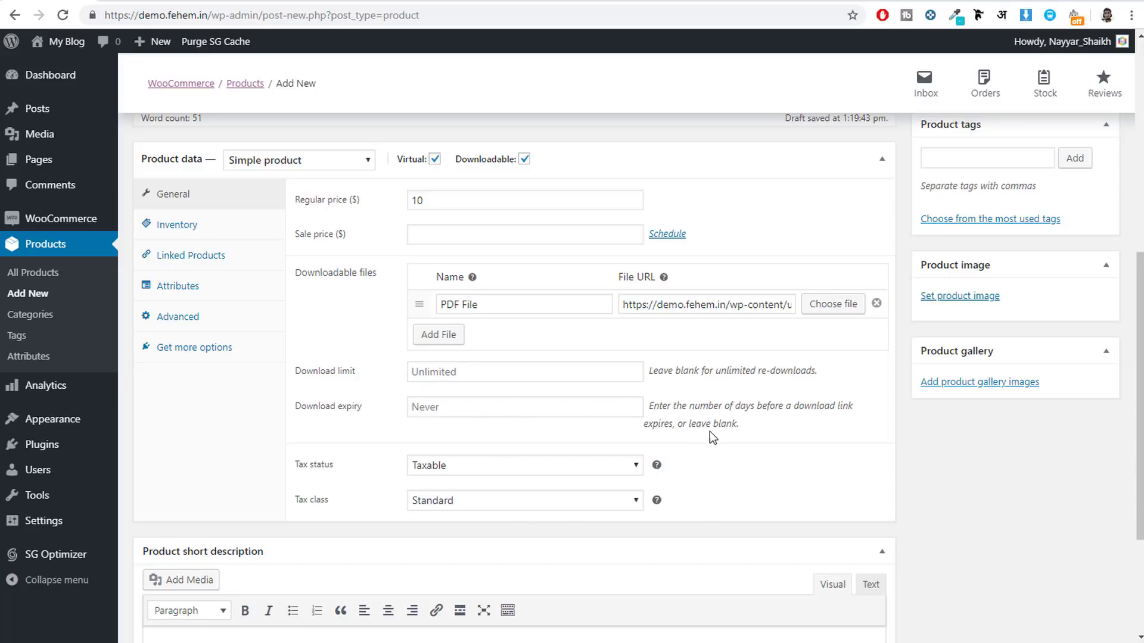
{"action": "left_click", "coordinate": [460, 511]}
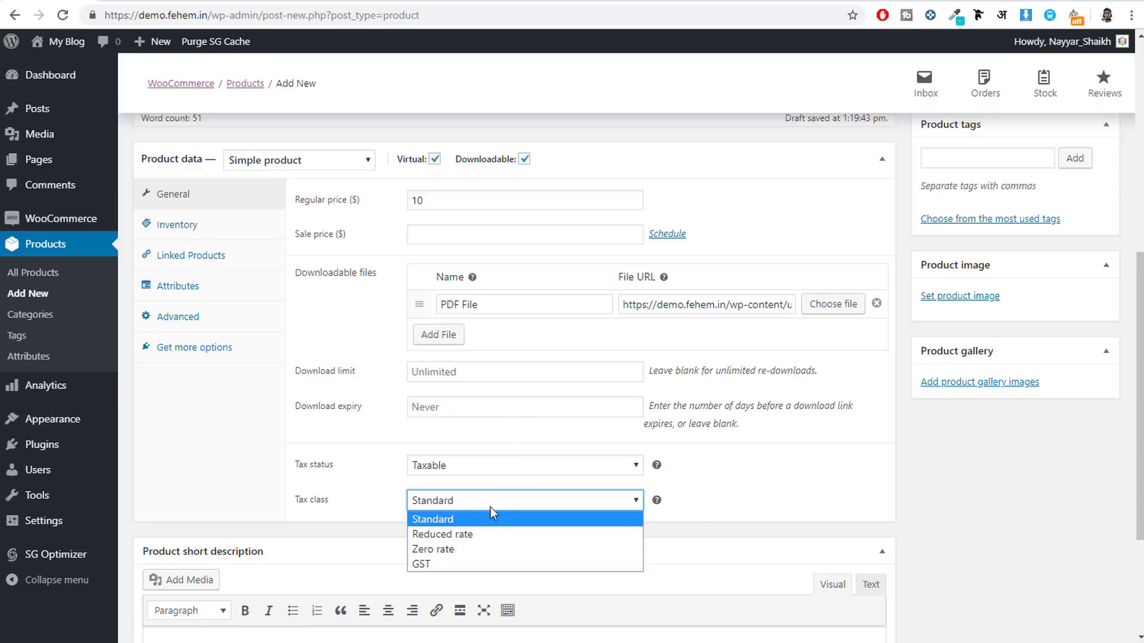
{"action": "left_click", "coordinate": [492, 513]}
{"action": "left_click", "coordinate": [459, 468]}
{"action": "left_click", "coordinate": [463, 514]}
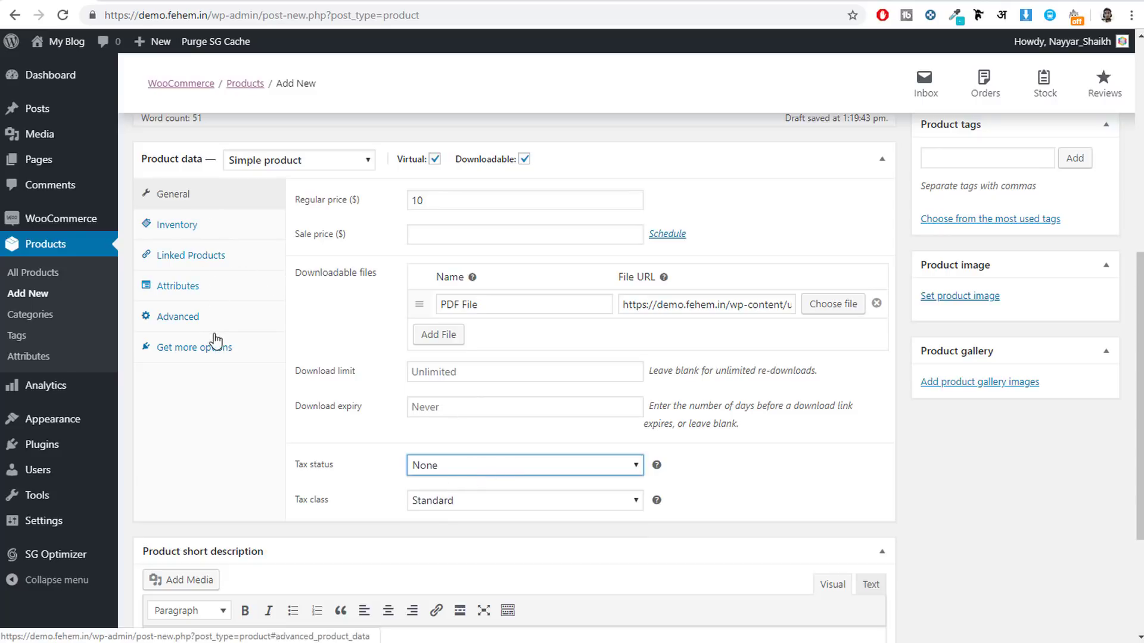
{"action": "double_click", "coordinate": [472, 196]}
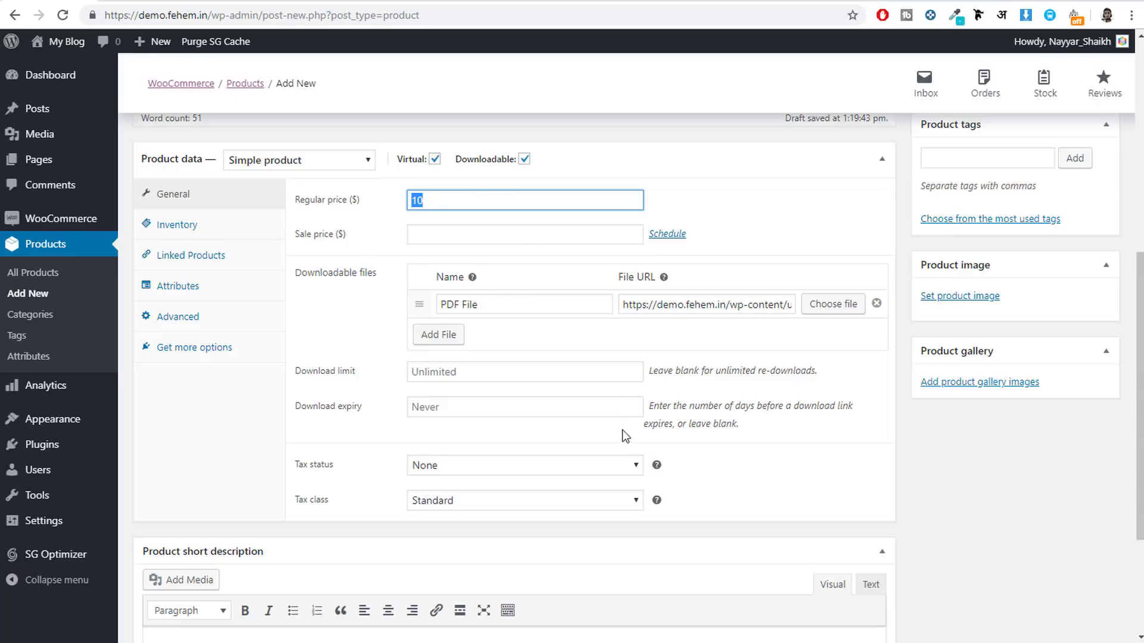
Create a new product category named PDF and assign it to the eBook
{"action": "scroll", "coordinate": [631, 434], "scroll_direction": "up", "scroll_amount": 8}
{"action": "scroll", "coordinate": [959, 497], "scroll_direction": "down", "scroll_amount": 3}
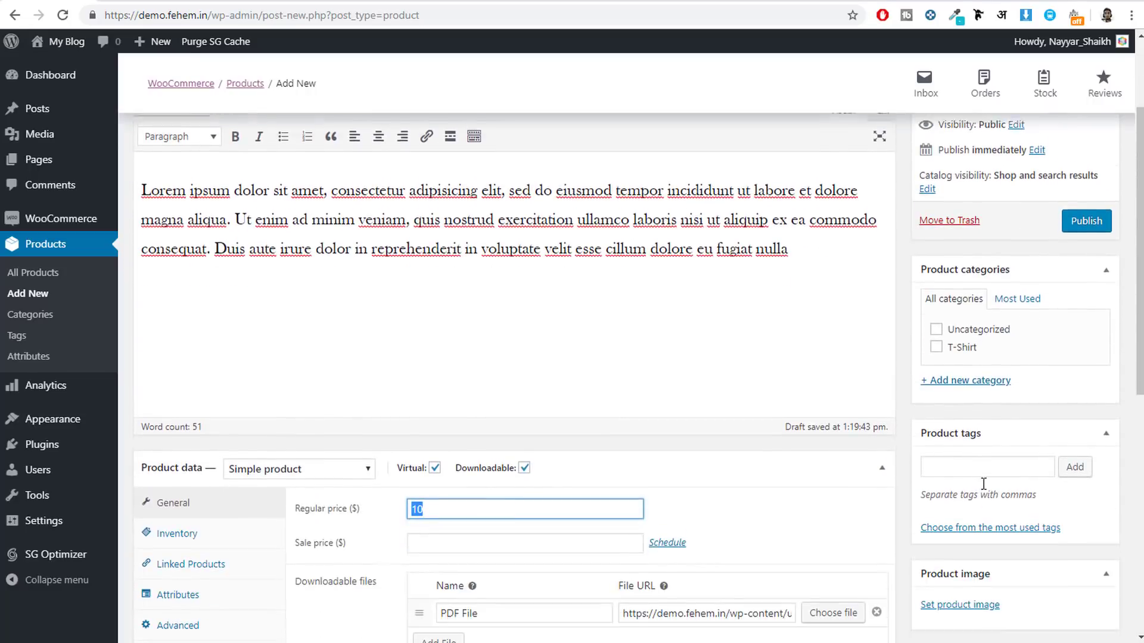
{"action": "left_click", "coordinate": [975, 371]}
{"action": "type", "text": "PDF"}
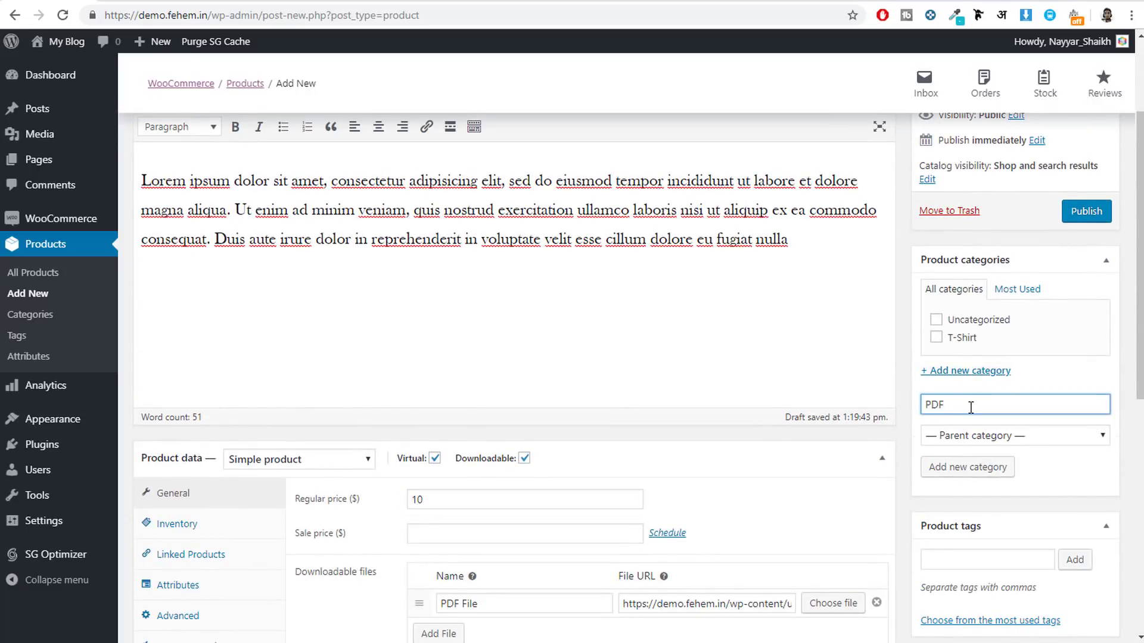
{"action": "left_click", "coordinate": [975, 467]}
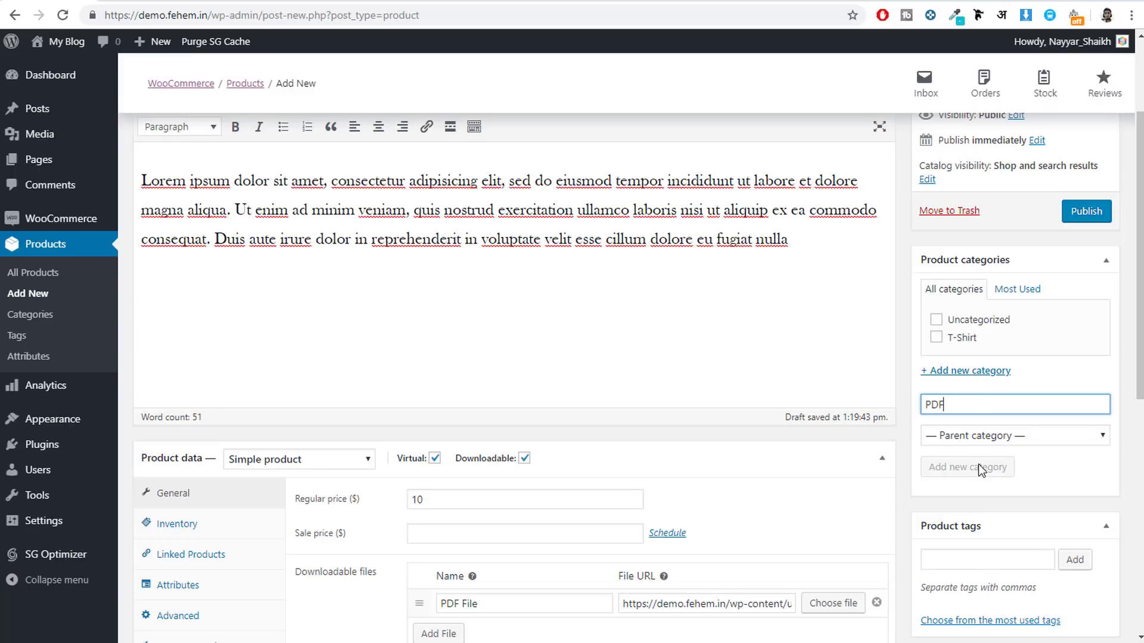
{"action": "scroll", "coordinate": [1048, 372], "scroll_direction": "down", "scroll_amount": 5}
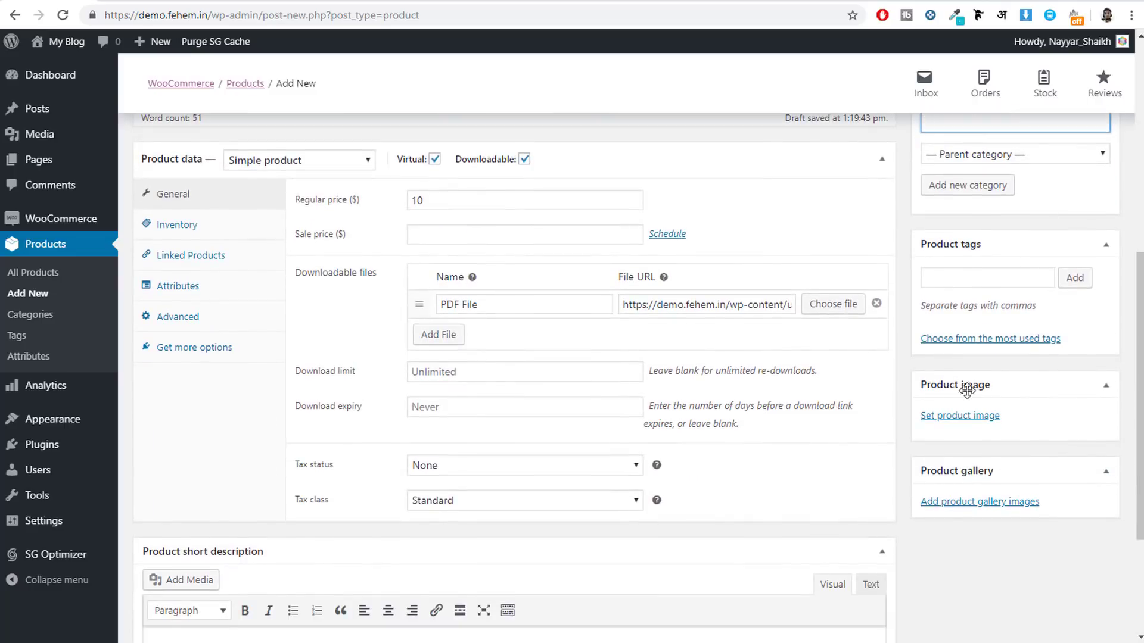
{"action": "left_click", "coordinate": [964, 427]}
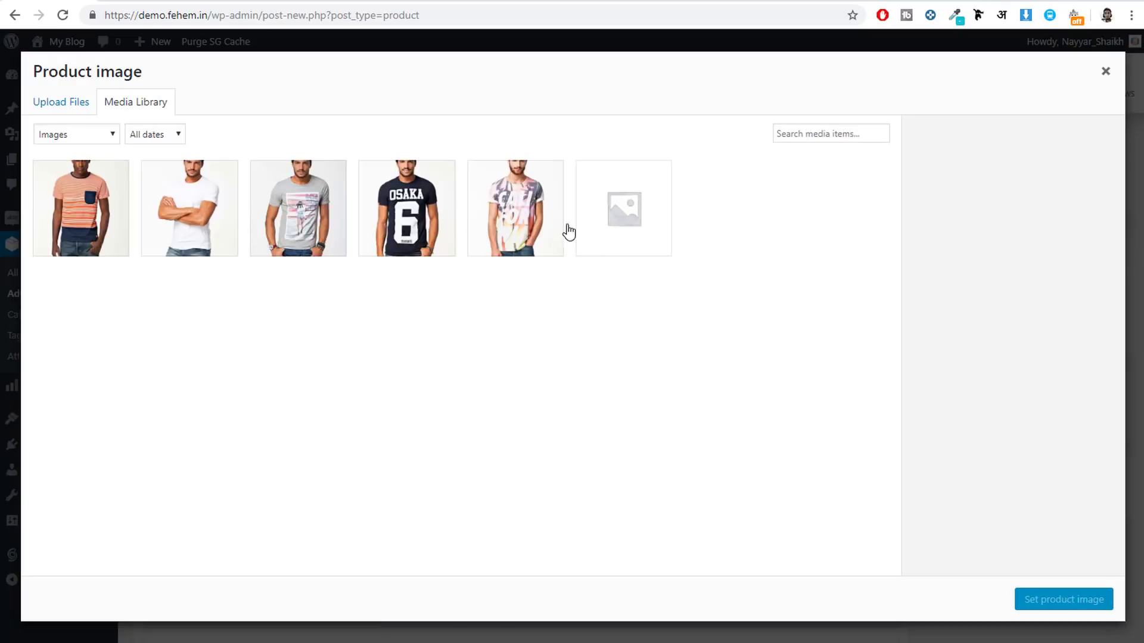
{"action": "left_click", "coordinate": [473, 212]}
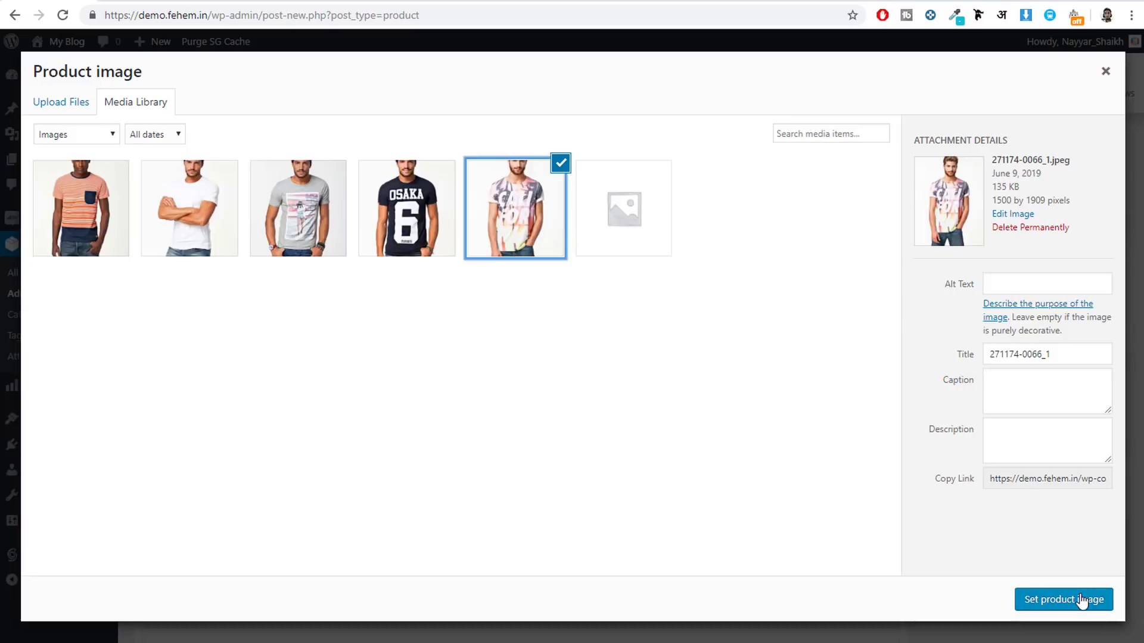
{"action": "left_click", "coordinate": [1083, 601]}
{"action": "scroll", "coordinate": [1079, 596], "scroll_direction": "down", "scroll_amount": 2}
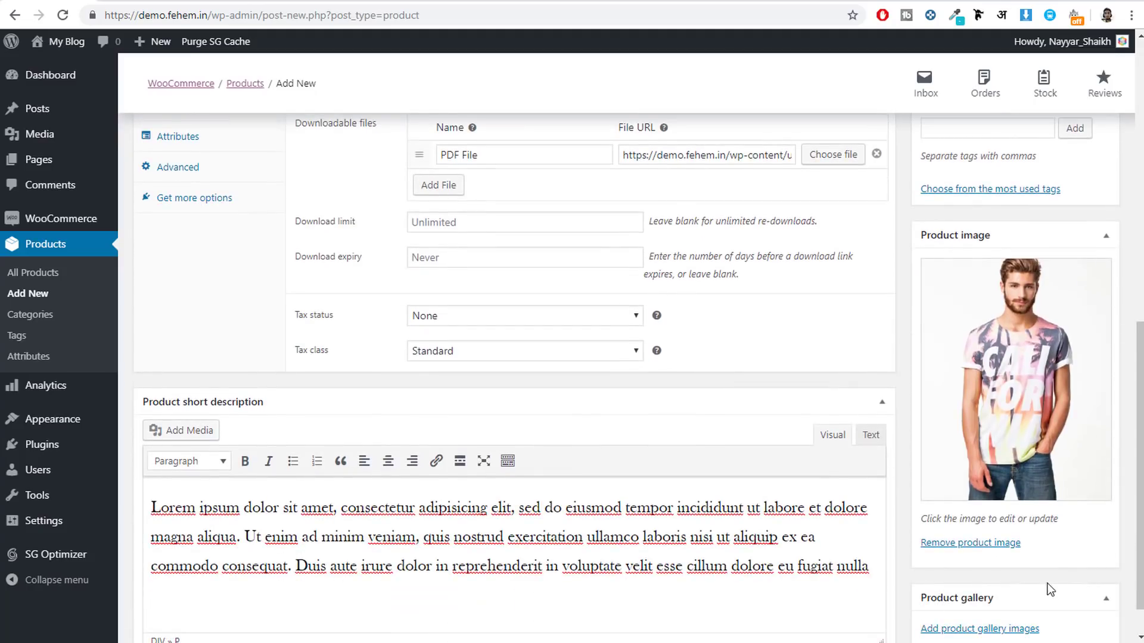
Publish the eBook product and view its store page down to the purchase options
{"action": "scroll", "coordinate": [1067, 566], "scroll_direction": "up", "scroll_amount": 10}
{"action": "scroll", "coordinate": [1075, 493], "scroll_direction": "up", "scroll_amount": 1}
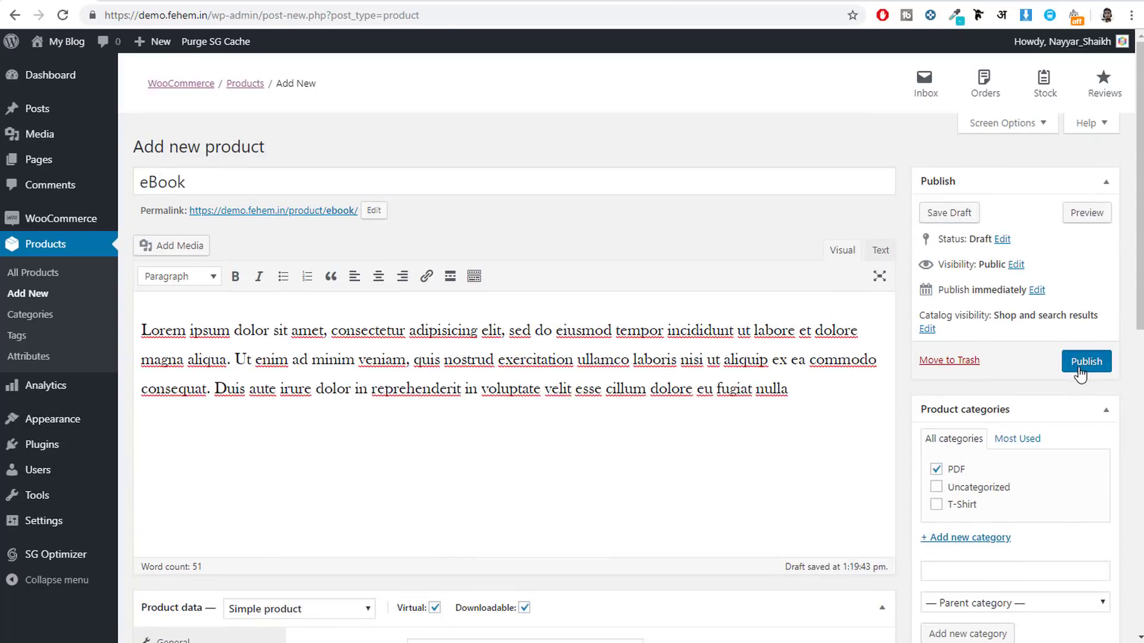
{"action": "left_click", "coordinate": [1079, 362]}
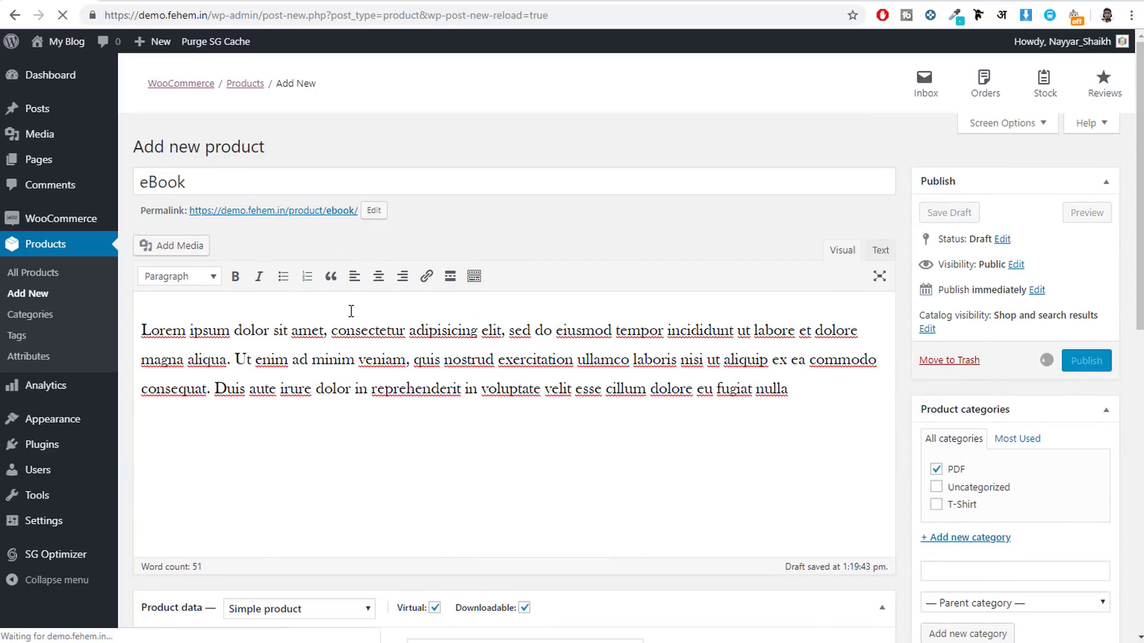
{"action": "left_click", "coordinate": [262, 187]}
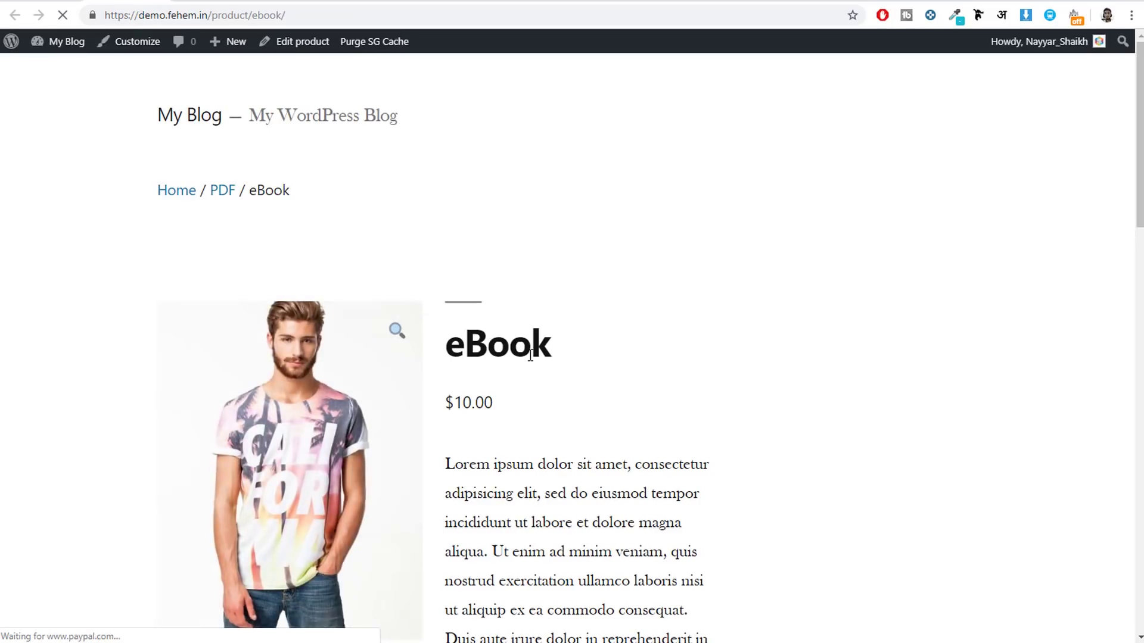
{"action": "scroll", "coordinate": [530, 355], "scroll_direction": "down", "scroll_amount": 6}
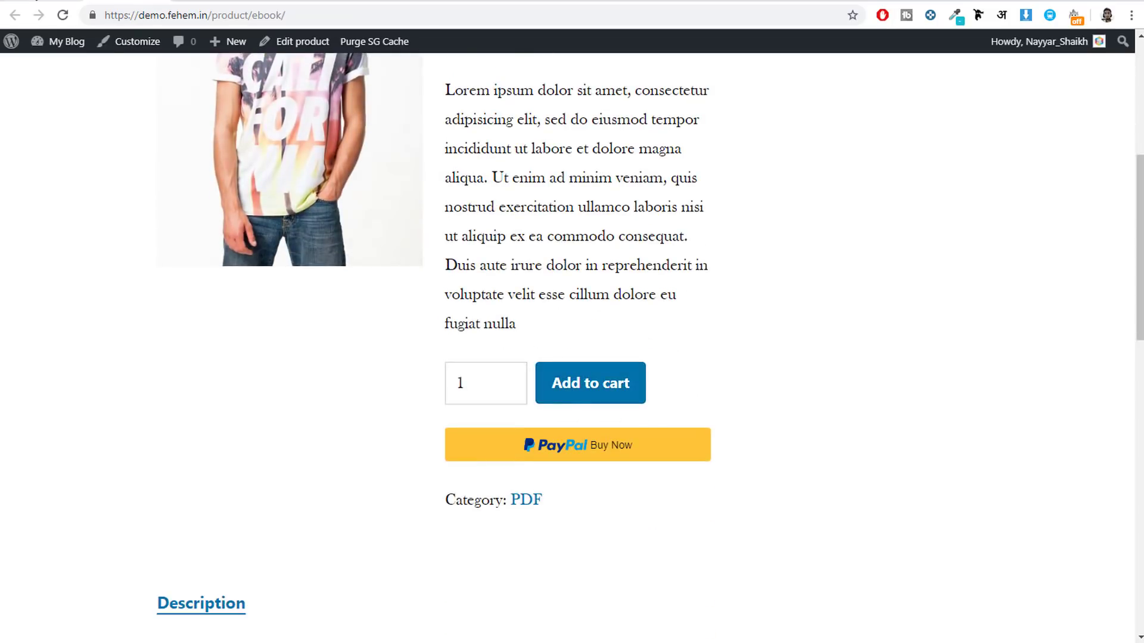
Return to editing the eBook, set its regular price to $0 and update the product
{"action": "left_click", "coordinate": [37, 1]}
{"action": "scroll", "coordinate": [611, 317], "scroll_direction": "down", "scroll_amount": 8}
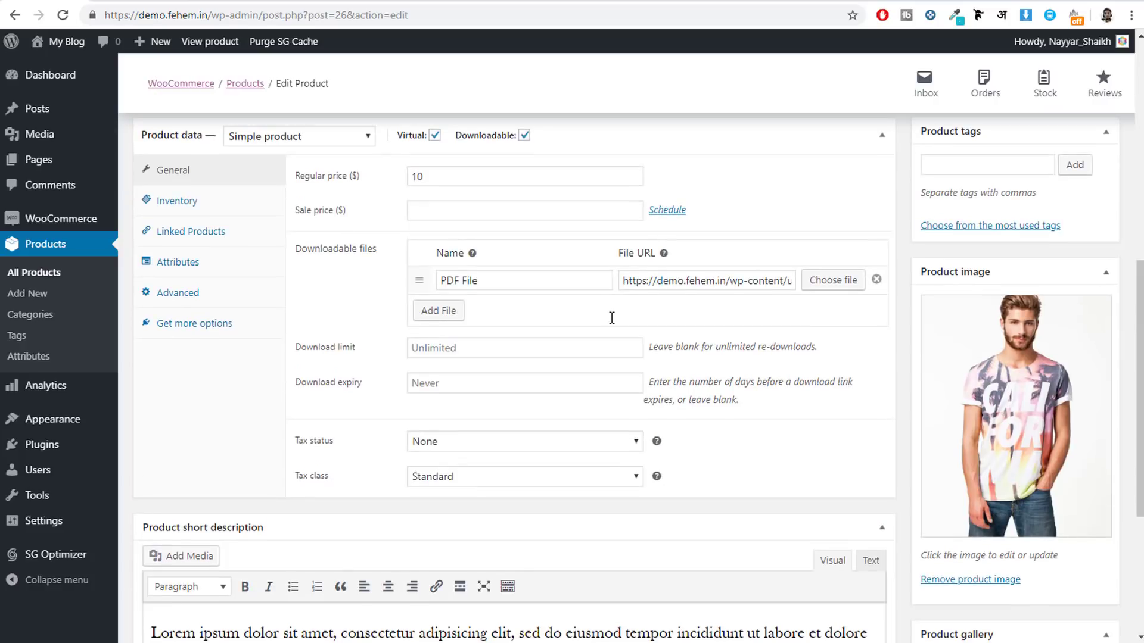
{"action": "double_click", "coordinate": [428, 174]}
{"action": "scroll", "coordinate": [745, 387], "scroll_direction": "up", "scroll_amount": 10}
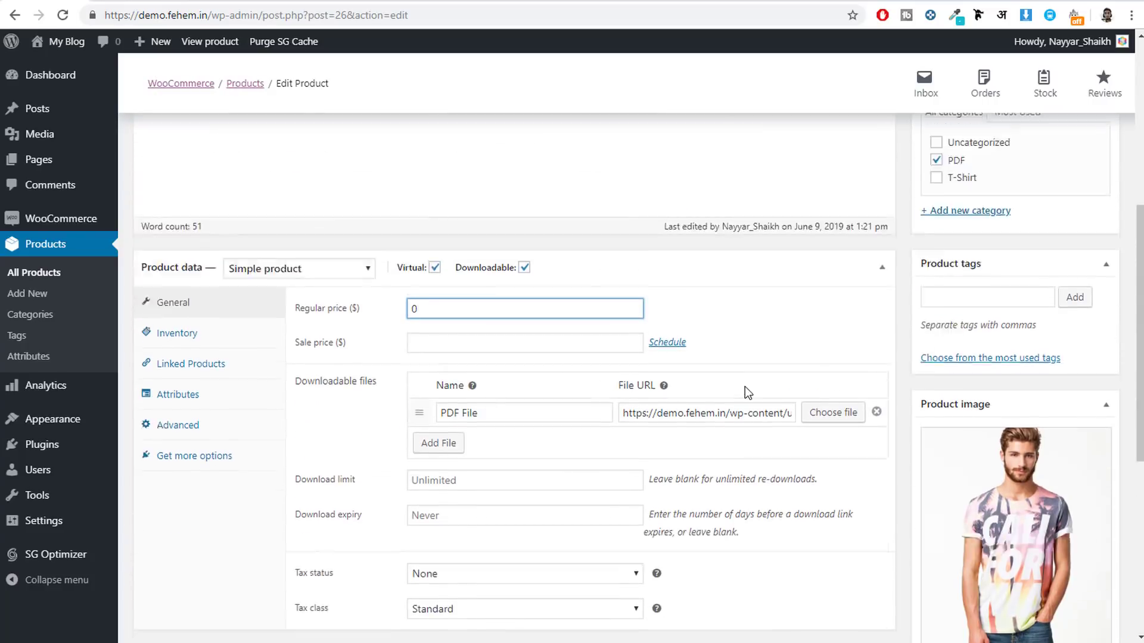
{"action": "left_click", "coordinate": [1094, 425]}
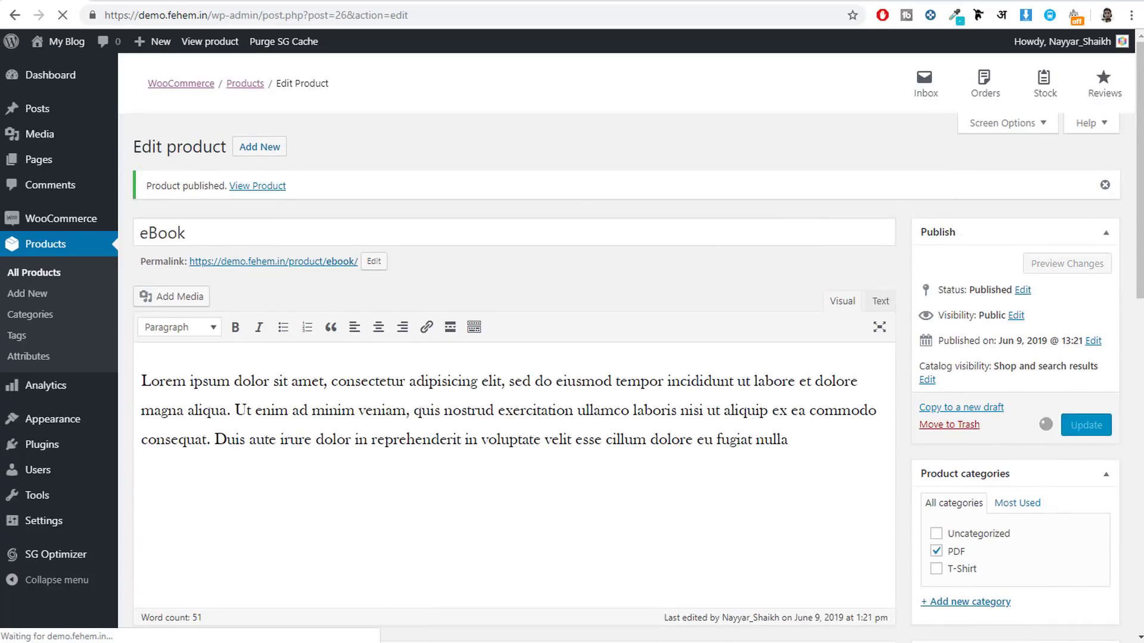
Reload the eBook's store page and add one copy to the cart
{"action": "left_click", "coordinate": [117, 1]}
{"action": "left_click", "coordinate": [64, 15]}
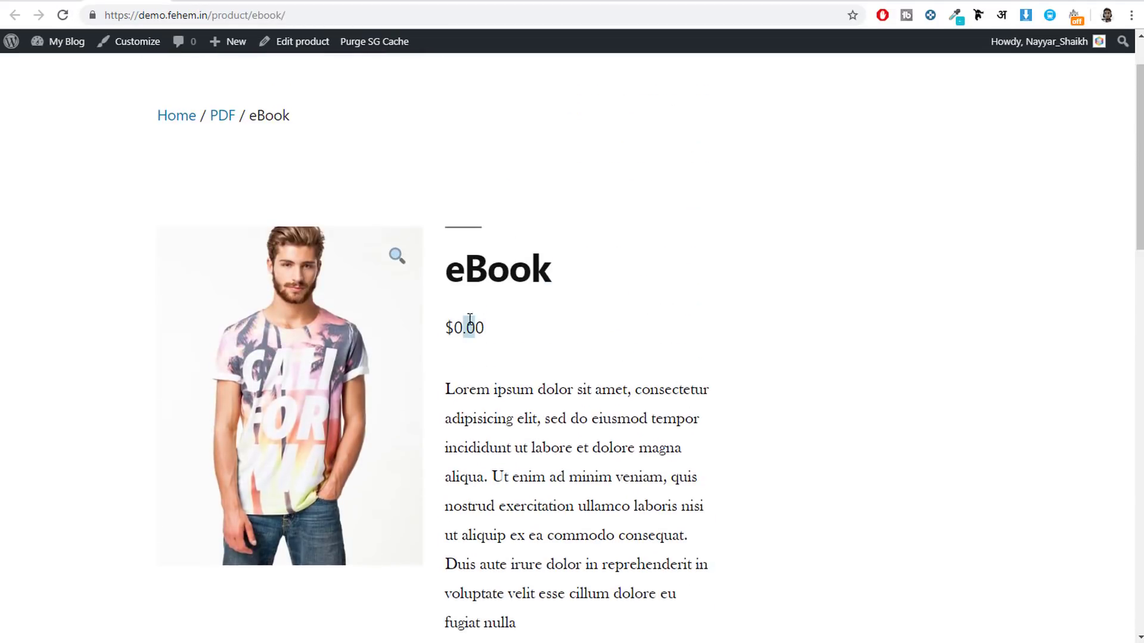
{"action": "scroll", "coordinate": [650, 417], "scroll_direction": "down", "scroll_amount": 1}
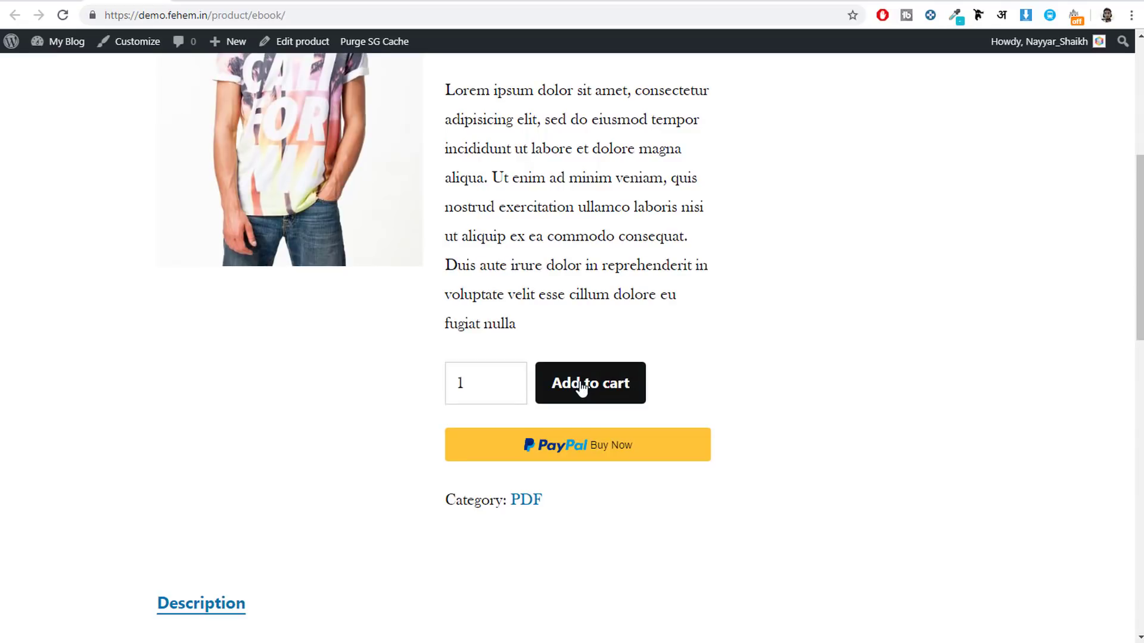
{"action": "left_click", "coordinate": [581, 386]}
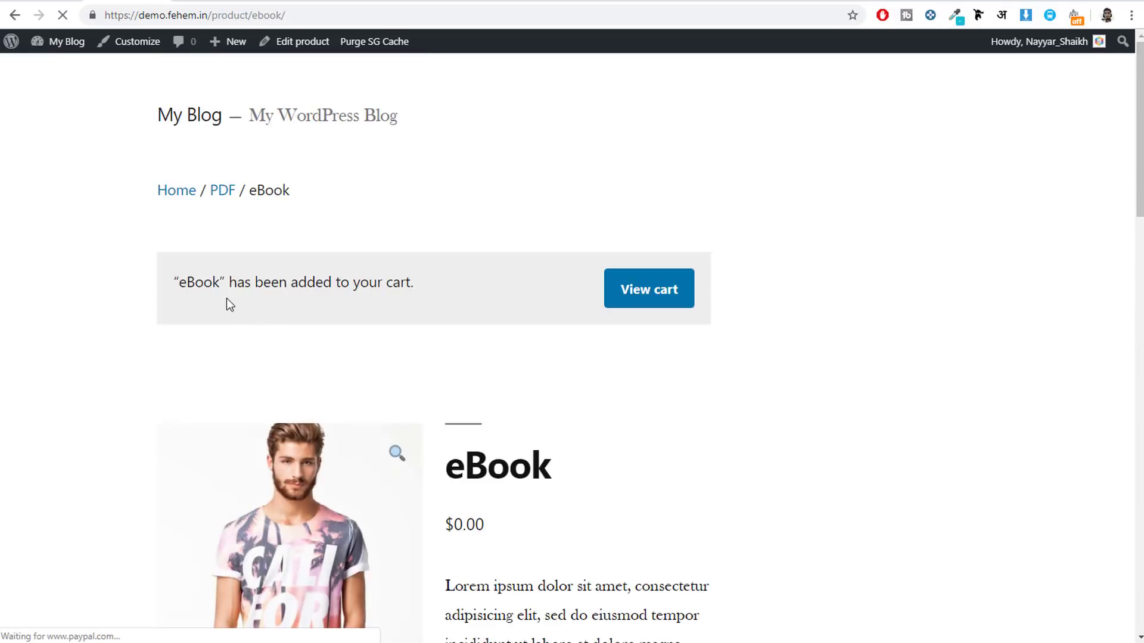
Open the cart and remove the Simple T-Shirt from it
{"action": "left_click", "coordinate": [632, 297]}
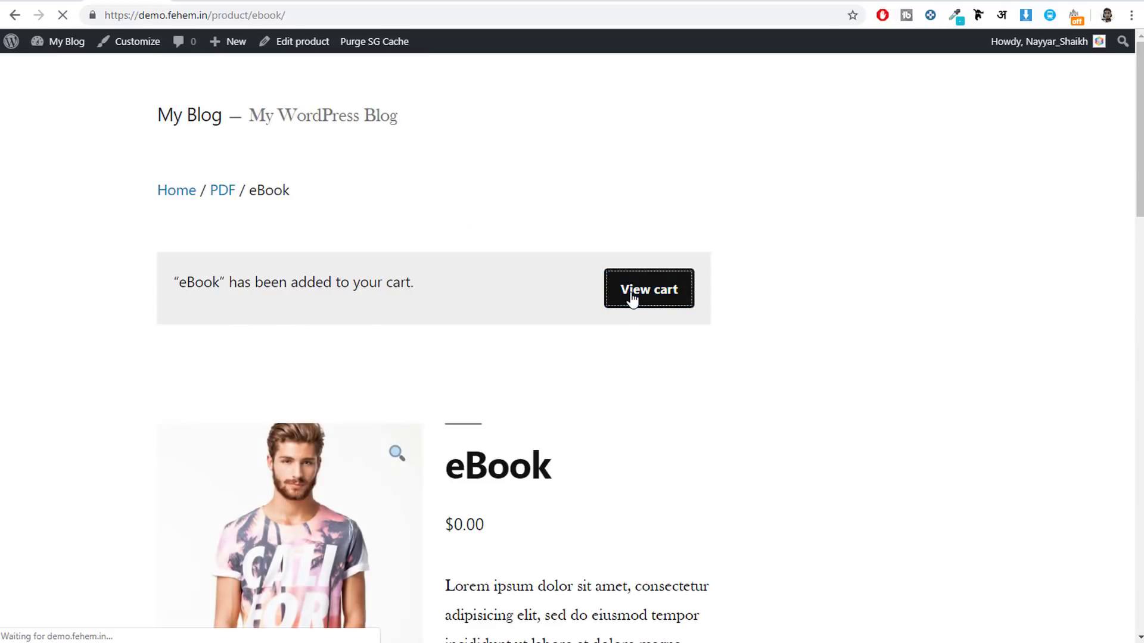
{"action": "scroll", "coordinate": [632, 297], "scroll_direction": "down", "scroll_amount": 1}
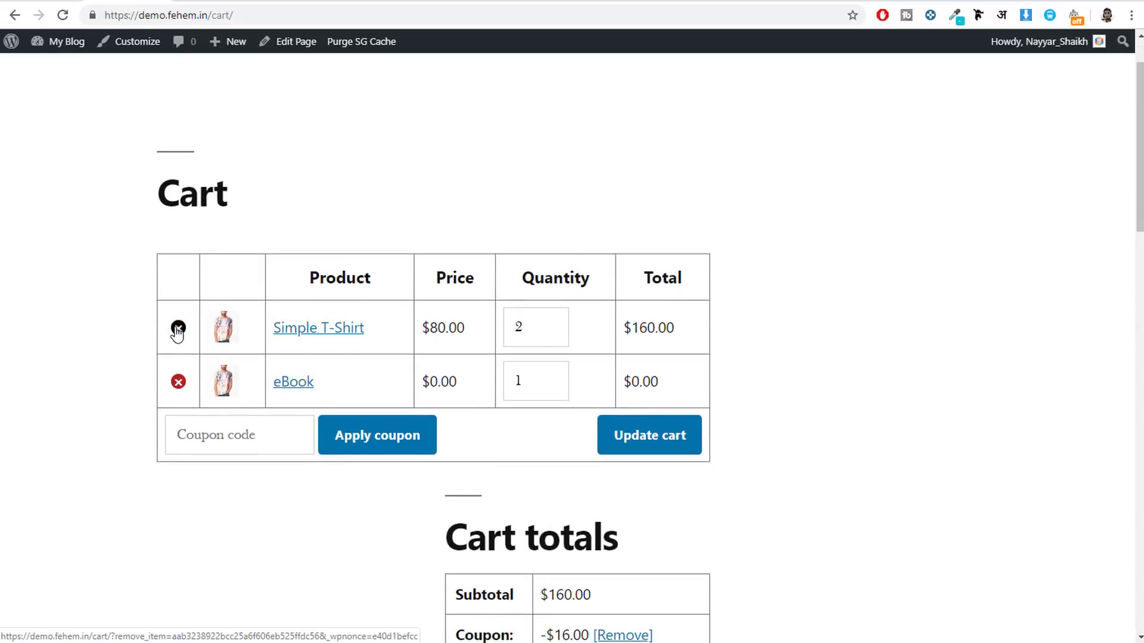
{"action": "left_click", "coordinate": [177, 330]}
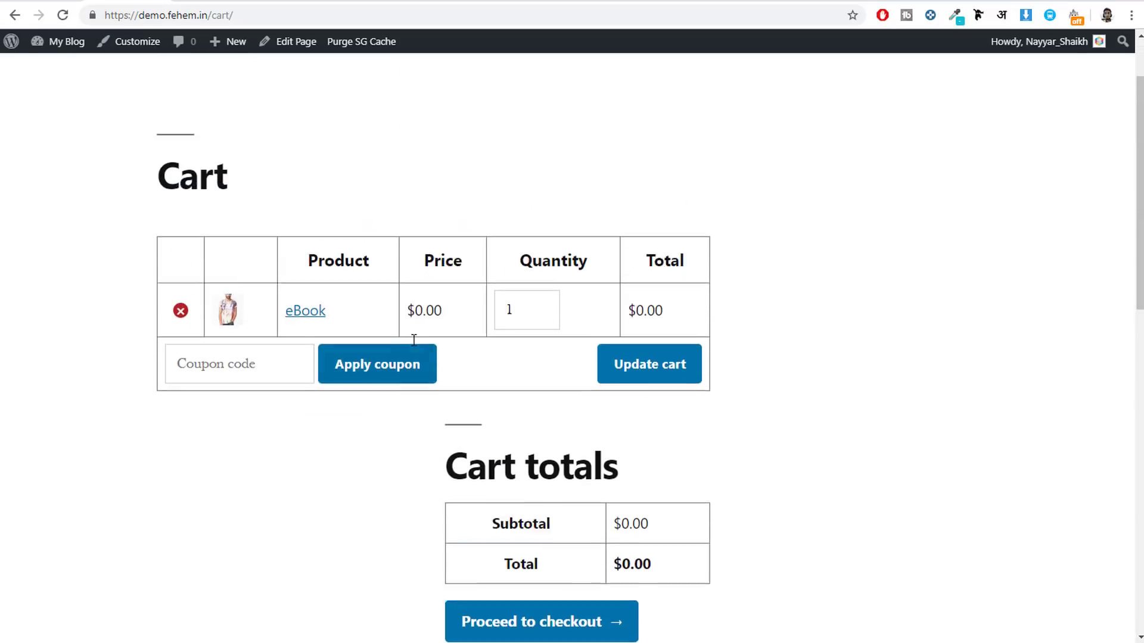
Proceed to checkout, fill in the billing details with the customer's saved name and address, and place the order
{"action": "scroll", "coordinate": [595, 444], "scroll_direction": "down", "scroll_amount": 5}
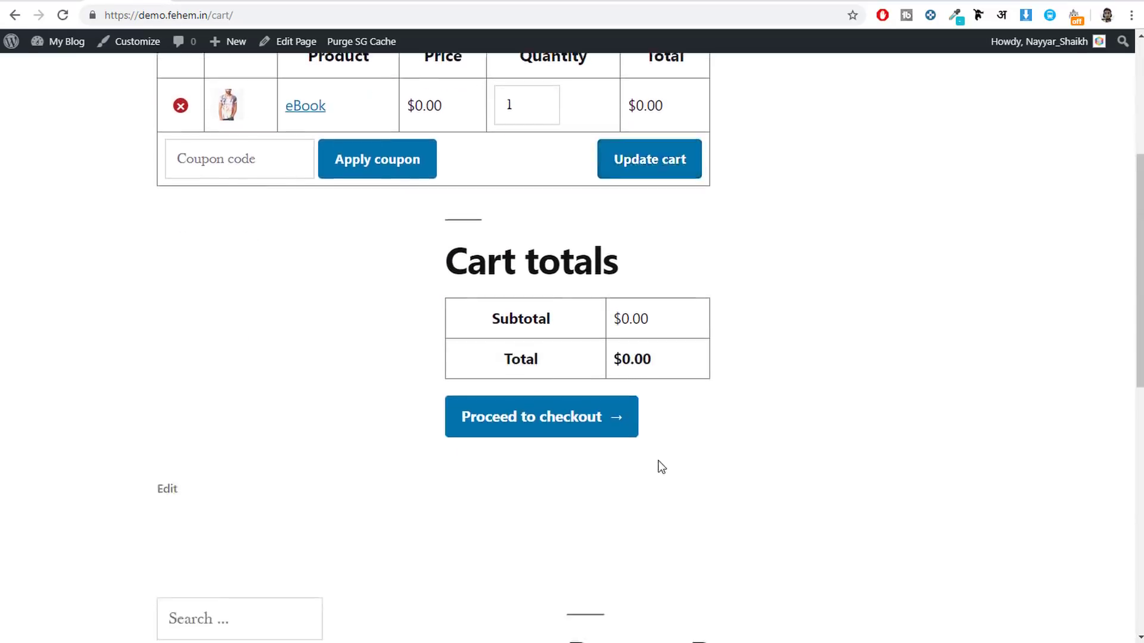
{"action": "left_click", "coordinate": [562, 439]}
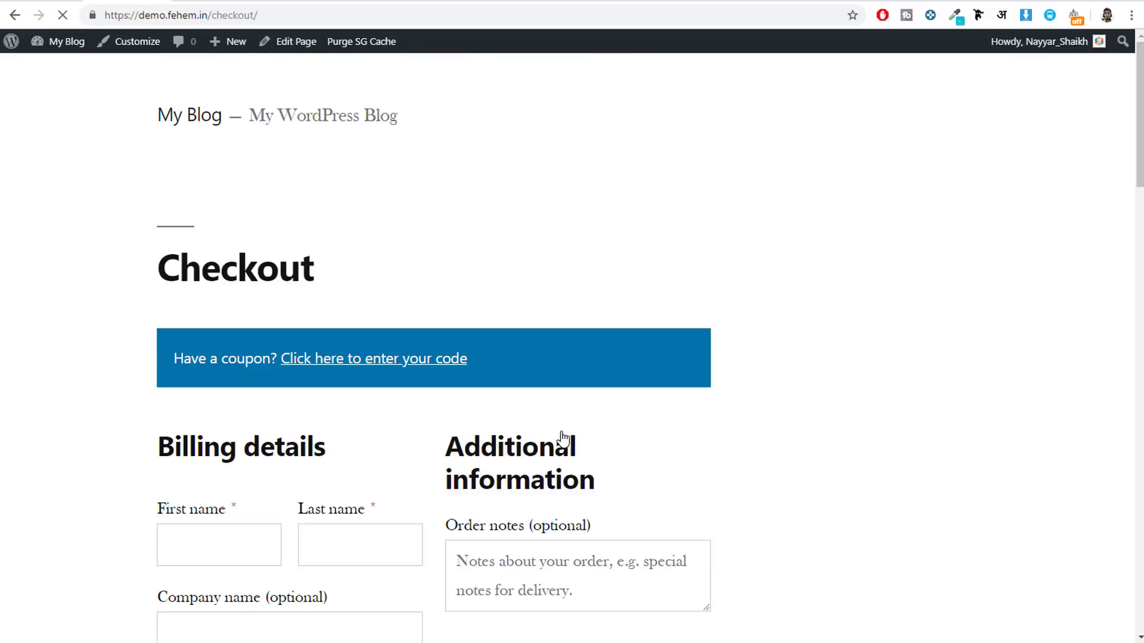
{"action": "scroll", "coordinate": [560, 439], "scroll_direction": "down", "scroll_amount": 2}
{"action": "left_click", "coordinate": [220, 411]}
{"action": "left_click", "coordinate": [219, 464]}
{"action": "scroll", "coordinate": [421, 477], "scroll_direction": "down", "scroll_amount": 13}
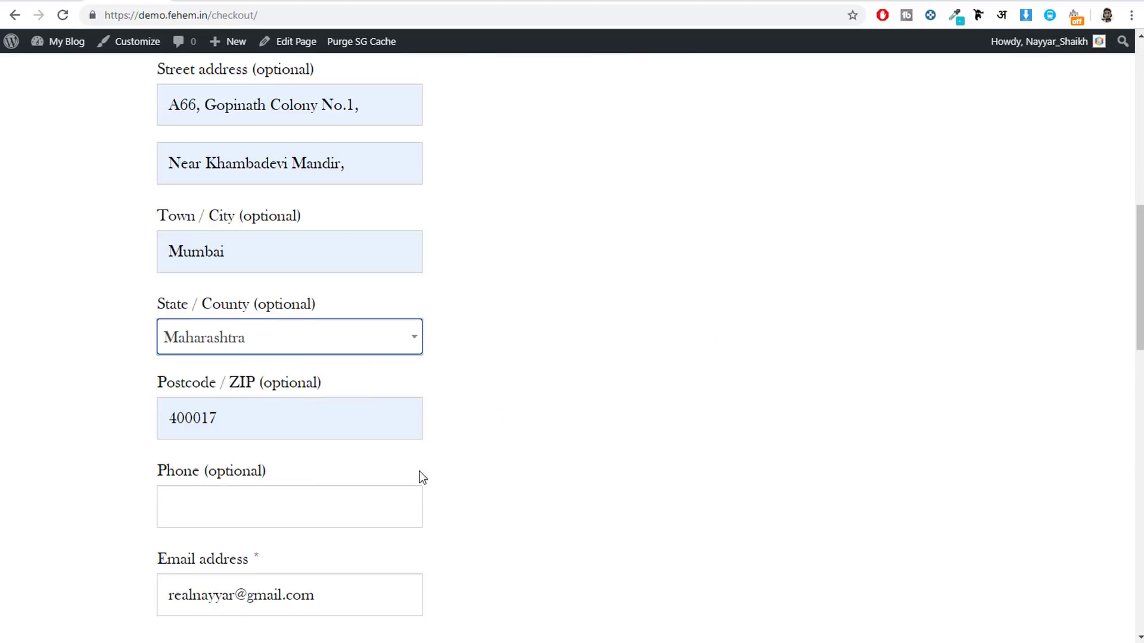
{"action": "left_click", "coordinate": [657, 373]}
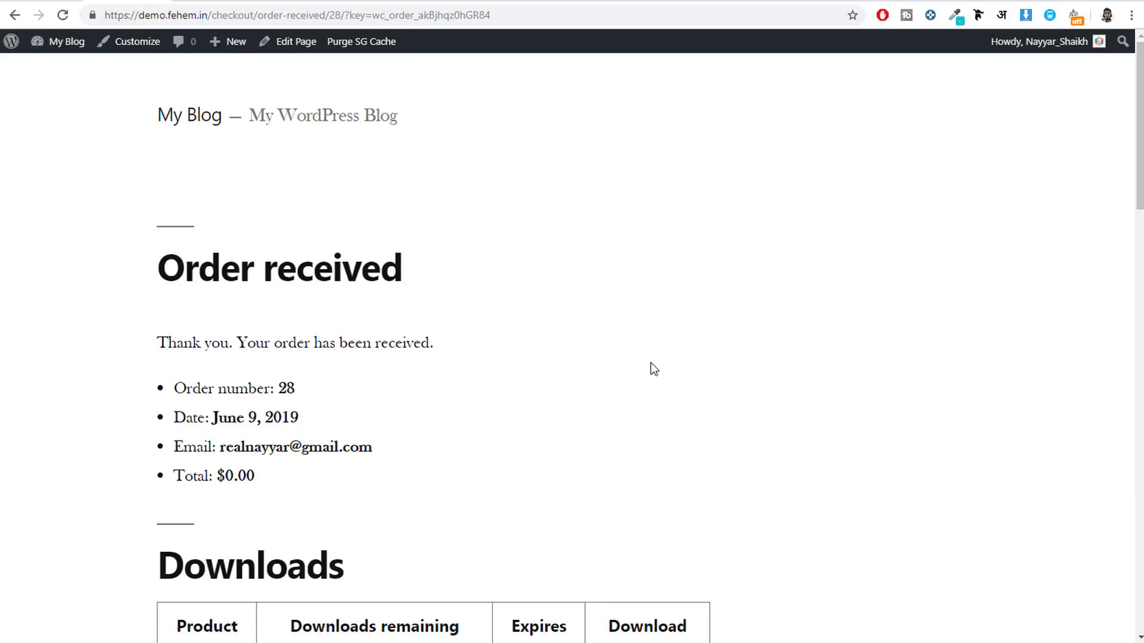
Review the order confirmation and download the eBook's PDF File from its Downloads table
{"action": "scroll", "coordinate": [372, 296], "scroll_direction": "down", "scroll_amount": 2}
{"action": "scroll", "coordinate": [411, 281], "scroll_direction": "up", "scroll_amount": 2}
{"action": "scroll", "coordinate": [411, 281], "scroll_direction": "down", "scroll_amount": 2}
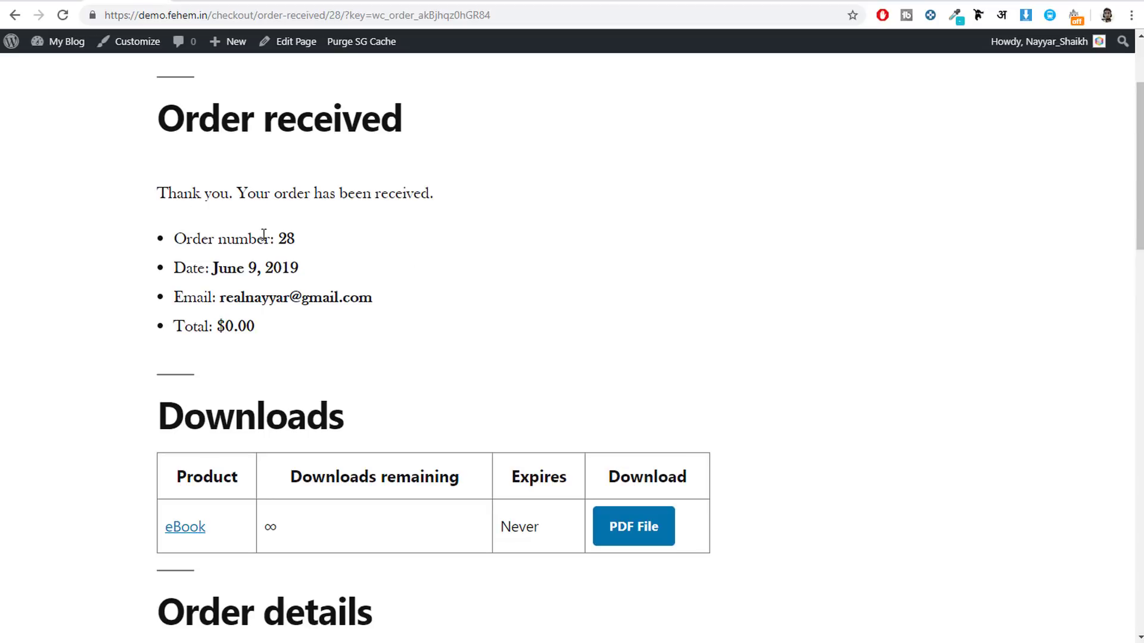
{"action": "left_click_drag", "start_coordinate": [295, 238], "coordinate": [185, 239]}
{"action": "left_click", "coordinate": [212, 268]}
{"action": "scroll", "coordinate": [322, 331], "scroll_direction": "down", "scroll_amount": 2}
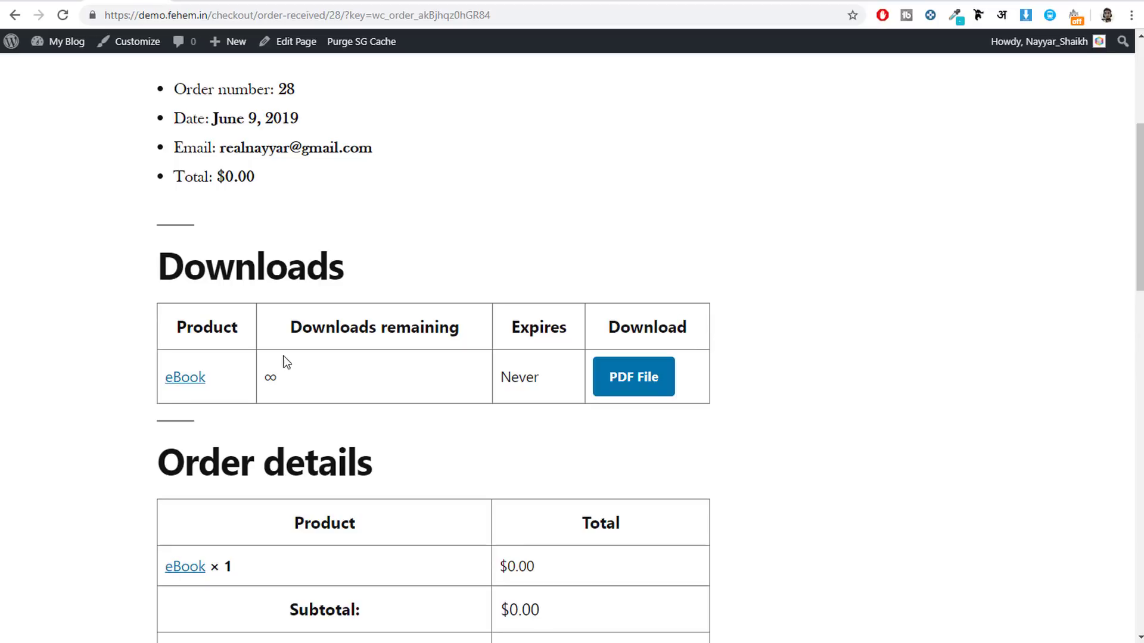
{"action": "left_click", "coordinate": [658, 388]}
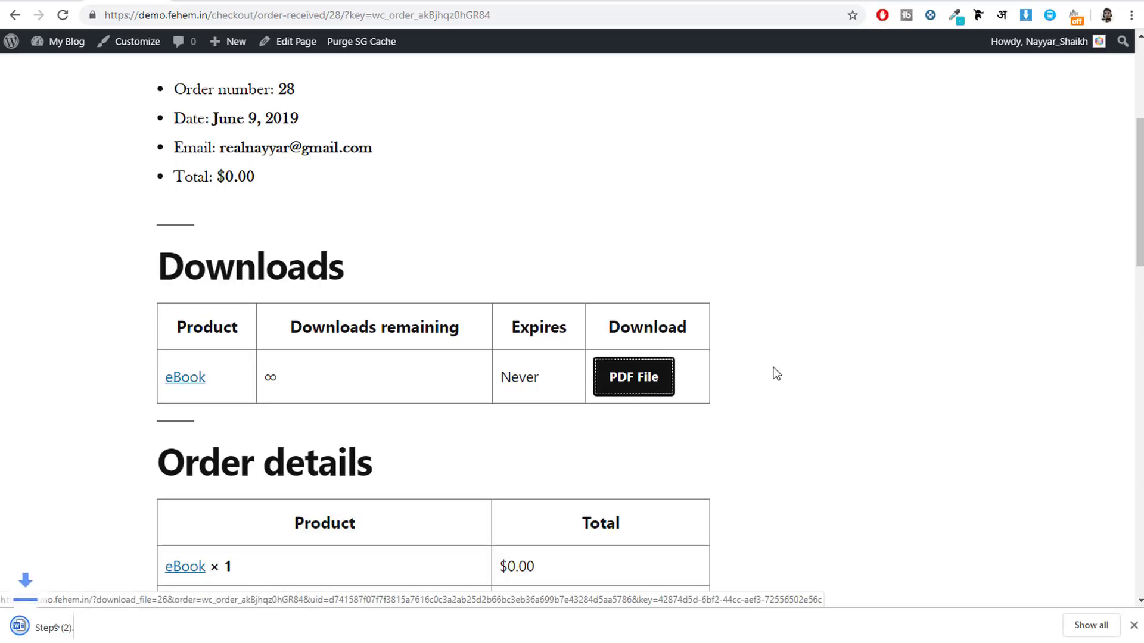
{"action": "left_click", "coordinate": [1134, 625]}
{"action": "scroll", "coordinate": [1042, 577], "scroll_direction": "down", "scroll_amount": 9}
{"action": "scroll", "coordinate": [1042, 584], "scroll_direction": "up", "scroll_amount": 10}
Switch to the dropshipme.bloggdude.com demo store and view the Downloads section of the customer account
{"action": "scroll", "coordinate": [1041, 589], "scroll_direction": "up", "scroll_amount": 4}
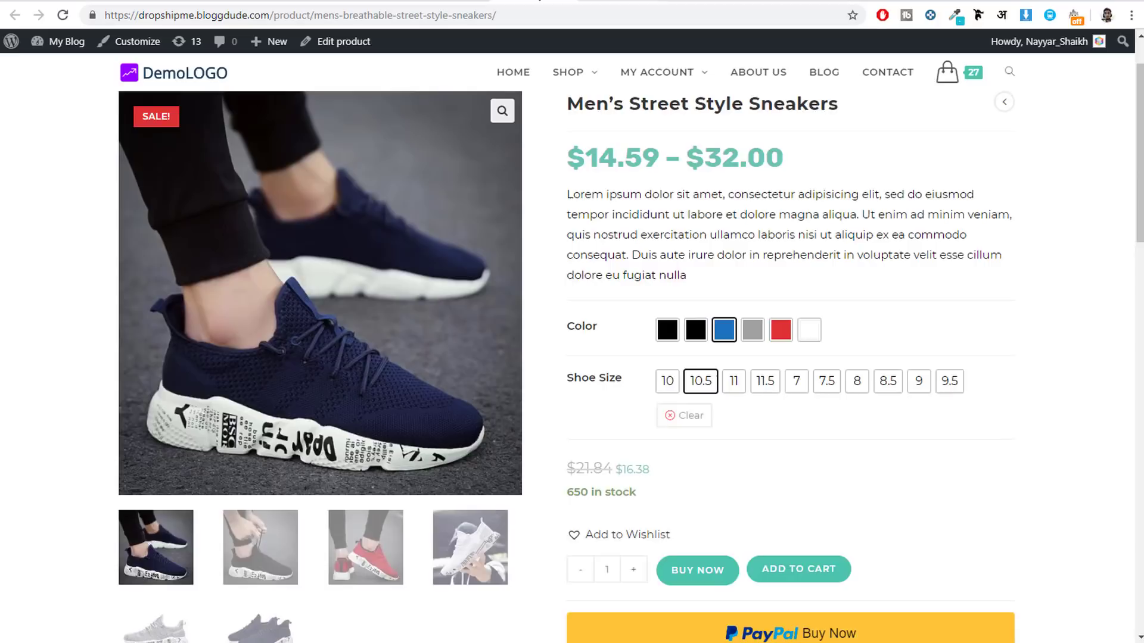
{"action": "scroll", "coordinate": [722, 240], "scroll_direction": "up", "scroll_amount": 1}
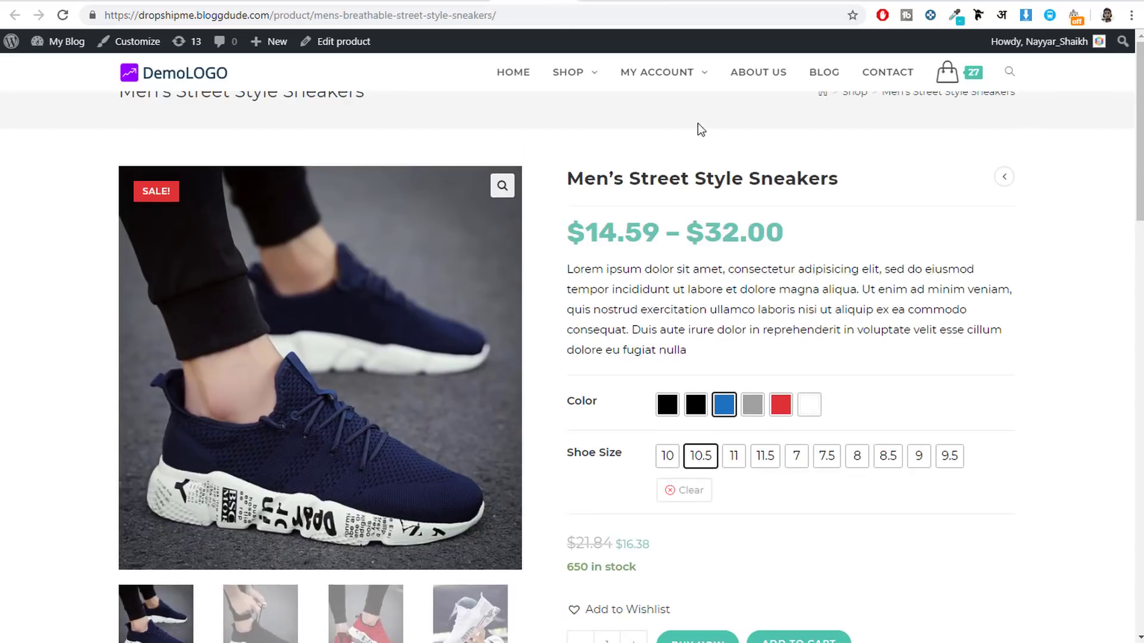
{"action": "left_click", "coordinate": [658, 76]}
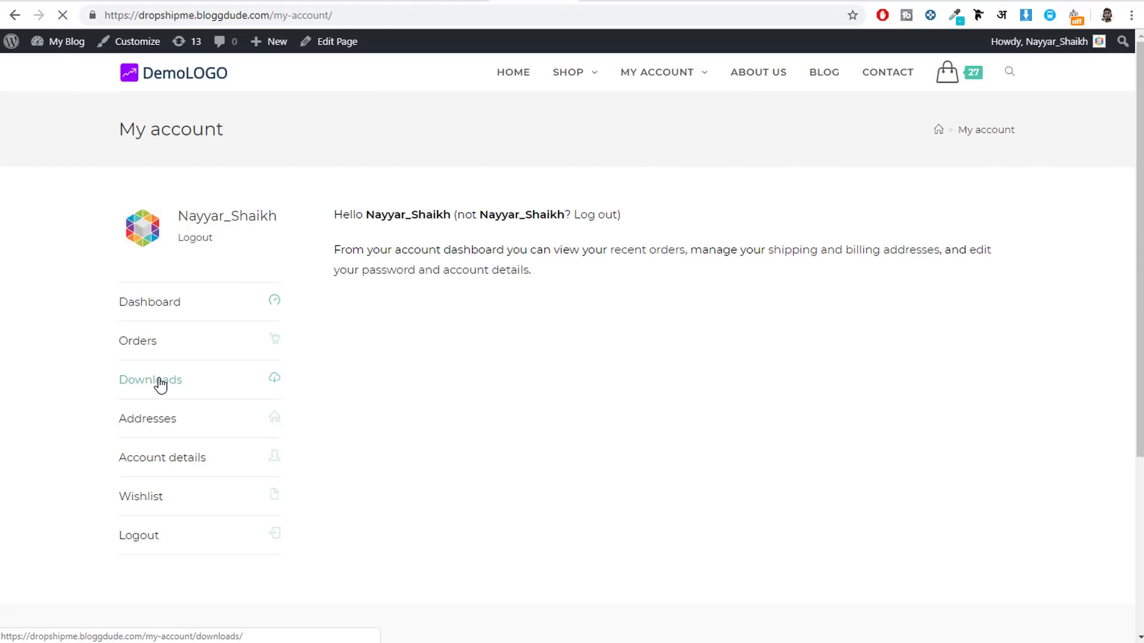
{"action": "left_click", "coordinate": [160, 383]}
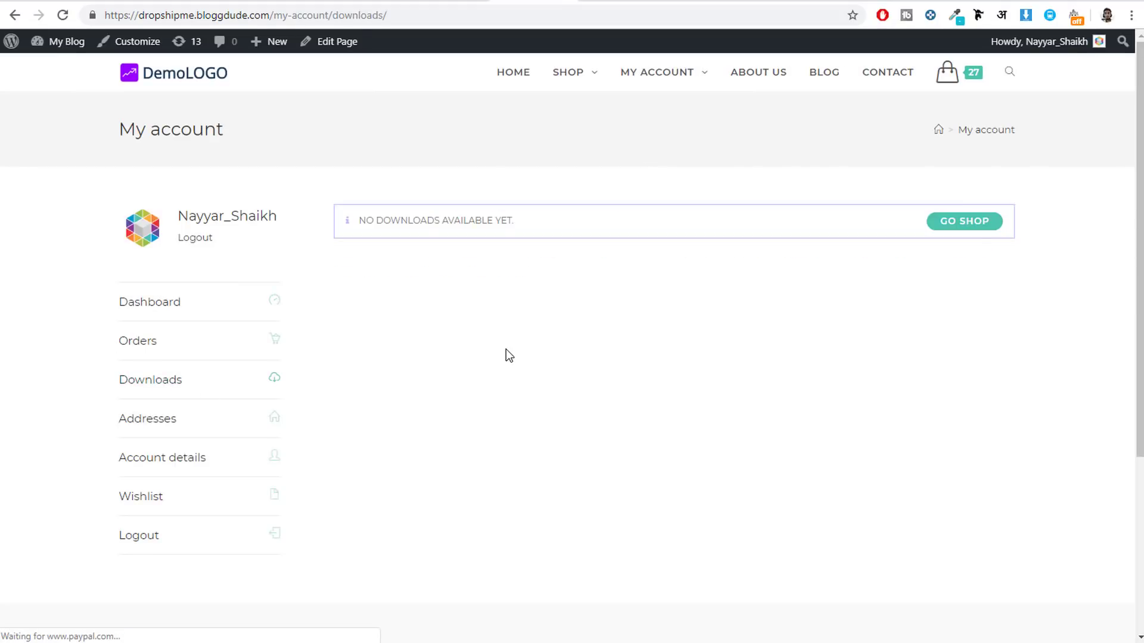
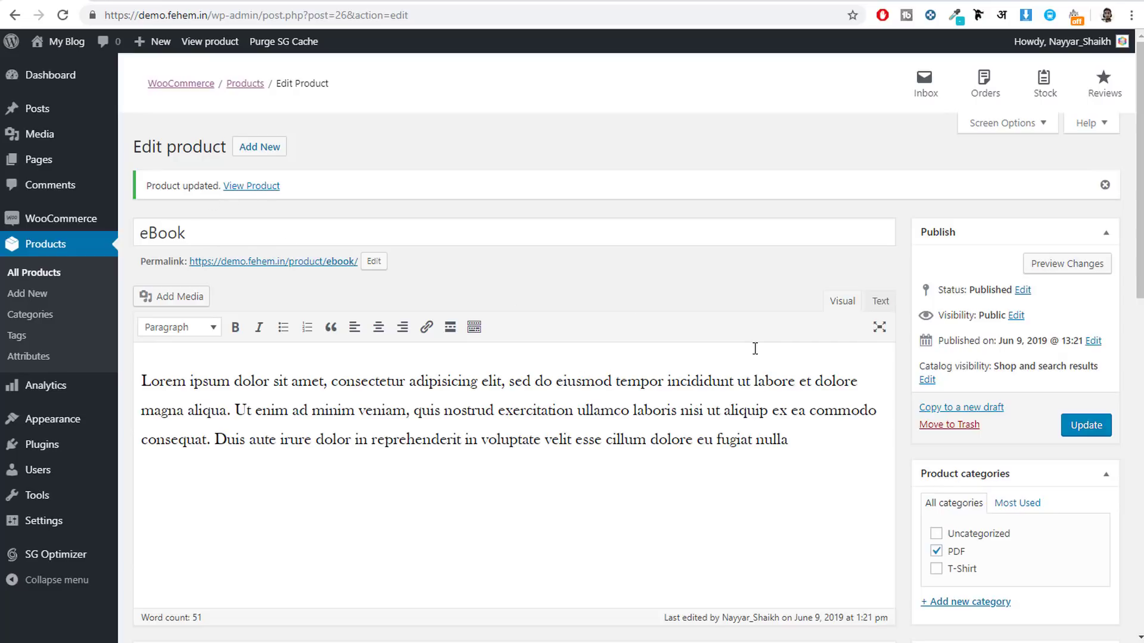
Return to the store admin and check the eBook order's total in the WooCommerce orders list
{"action": "mouse_move", "coordinate": [71, 226]}
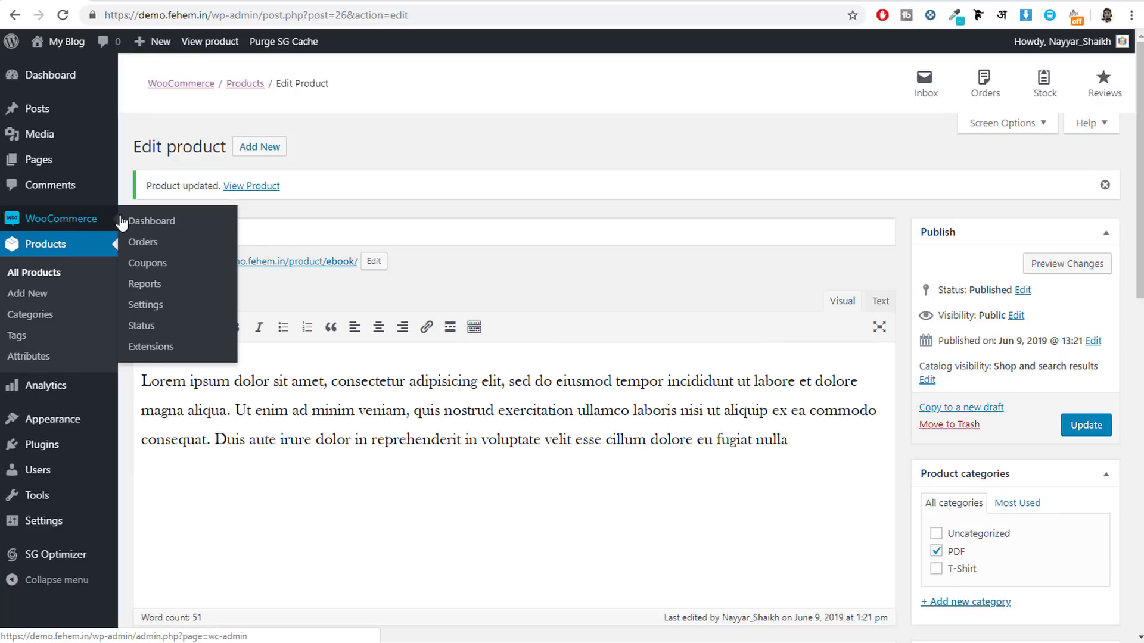
{"action": "left_click", "coordinate": [149, 244]}
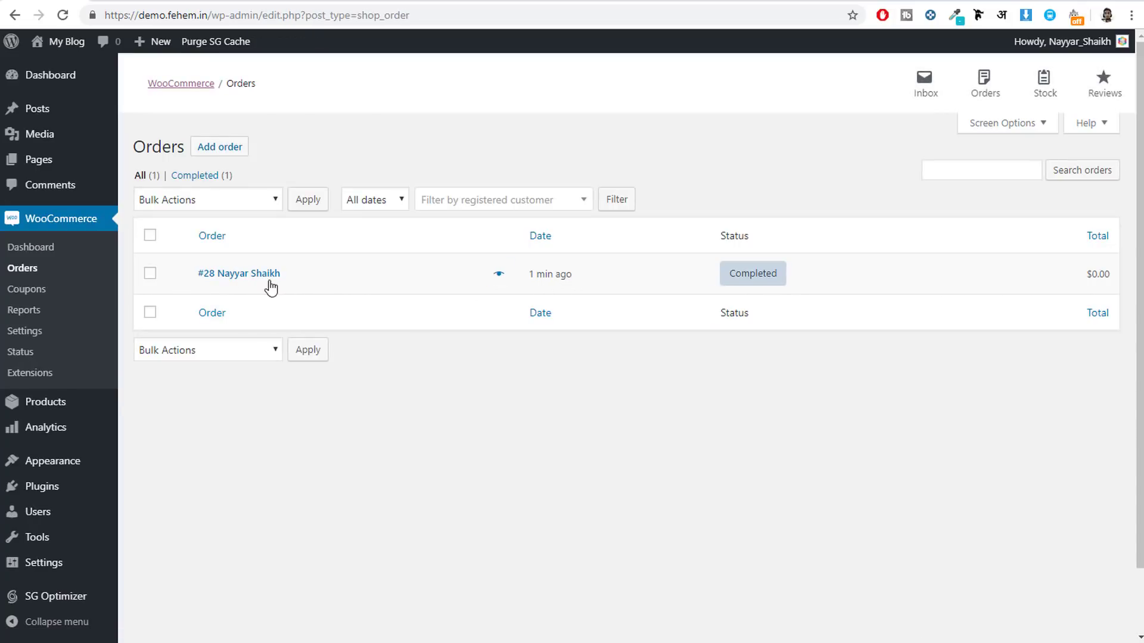
{"action": "left_click_drag", "start_coordinate": [1085, 275], "coordinate": [1113, 279]}
On the Men T-shirt's product page, add one Blue variation to the cart and view the cart
{"action": "left_click", "coordinate": [196, 2]}
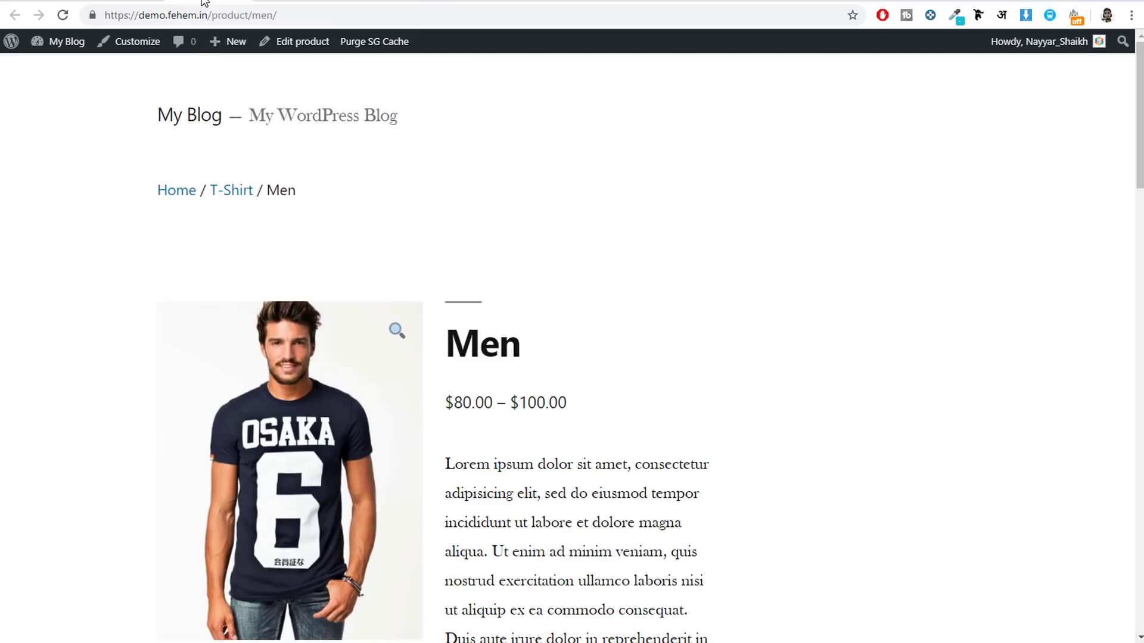
{"action": "scroll", "coordinate": [523, 261], "scroll_direction": "down", "scroll_amount": 5}
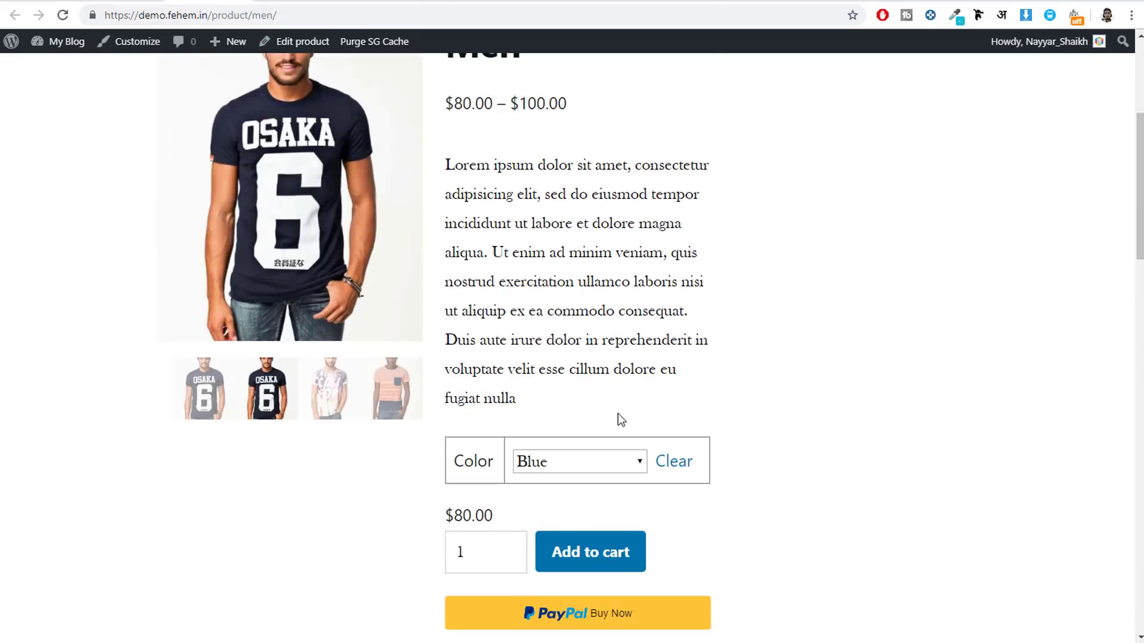
{"action": "scroll", "coordinate": [484, 286], "scroll_direction": "up", "scroll_amount": 3}
{"action": "scroll", "coordinate": [493, 238], "scroll_direction": "down", "scroll_amount": 3}
{"action": "left_click", "coordinate": [613, 554]}
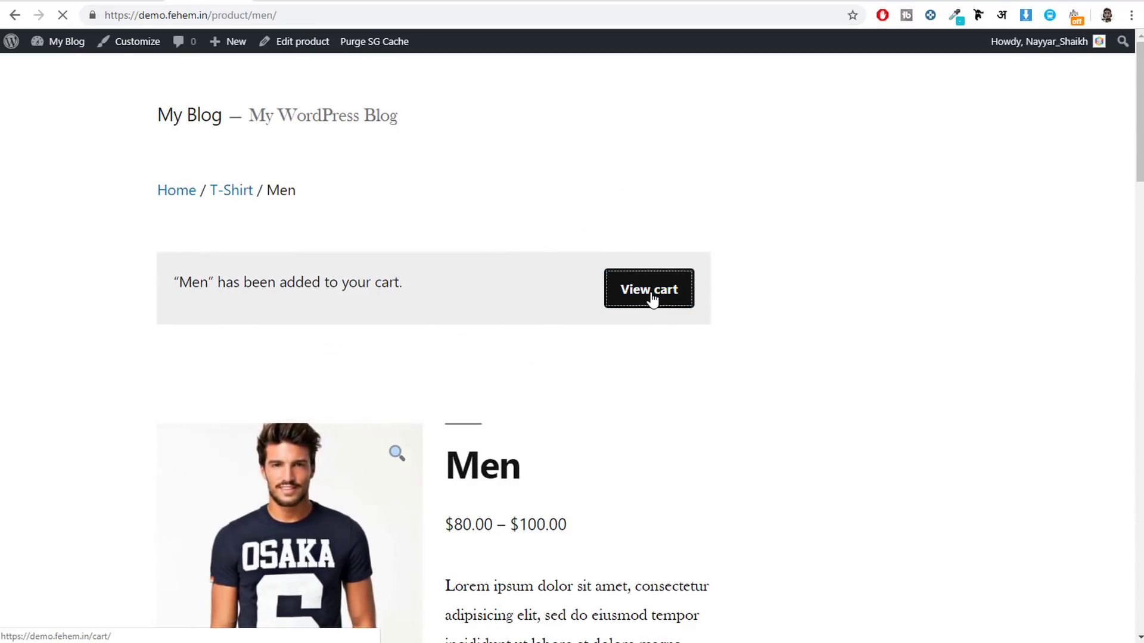
{"action": "left_click", "coordinate": [653, 300]}
Proceed to checkout, place the order with Cash on delivery, and look over the order confirmation
{"action": "scroll", "coordinate": [733, 357], "scroll_direction": "down", "scroll_amount": 3}
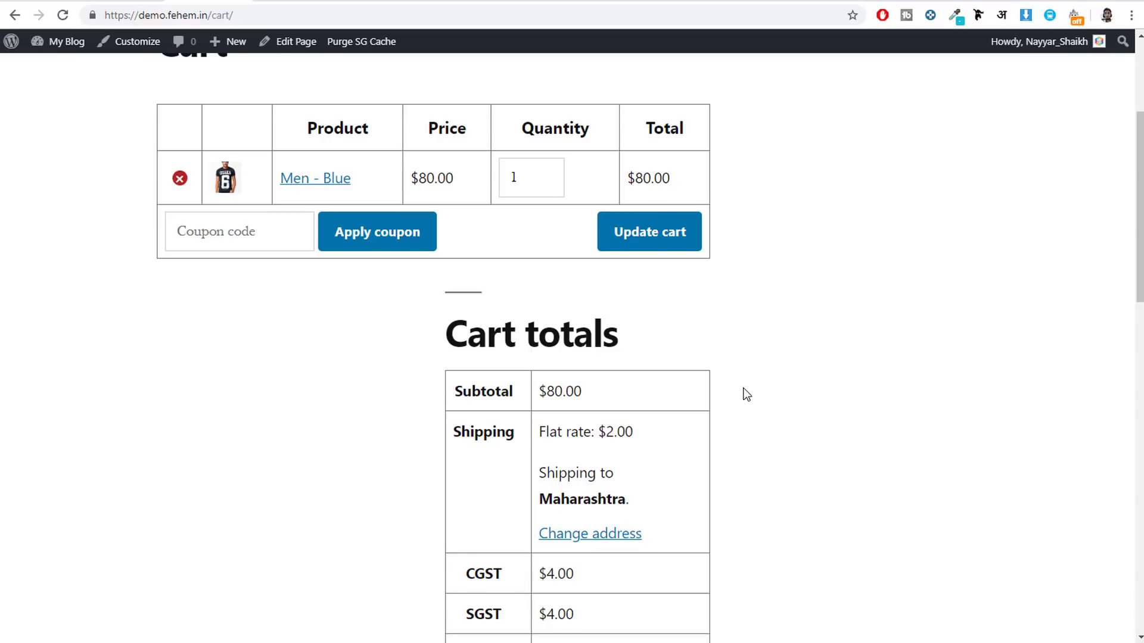
{"action": "scroll", "coordinate": [746, 394], "scroll_direction": "down", "scroll_amount": 3}
{"action": "left_click", "coordinate": [613, 486]}
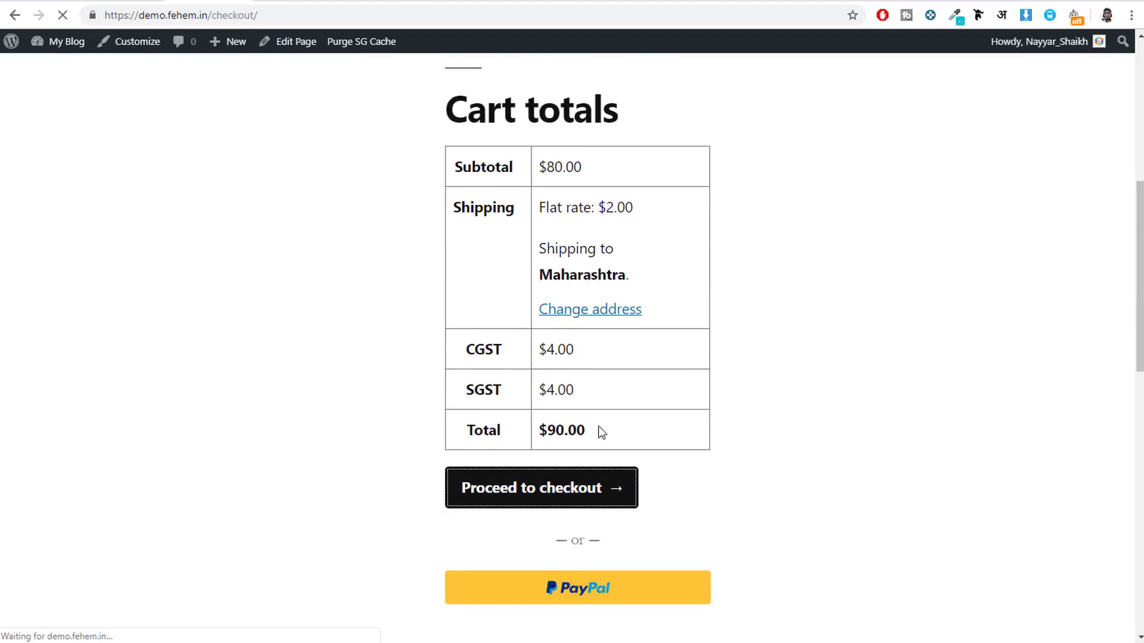
{"action": "scroll", "coordinate": [779, 434], "scroll_direction": "down", "scroll_amount": 12}
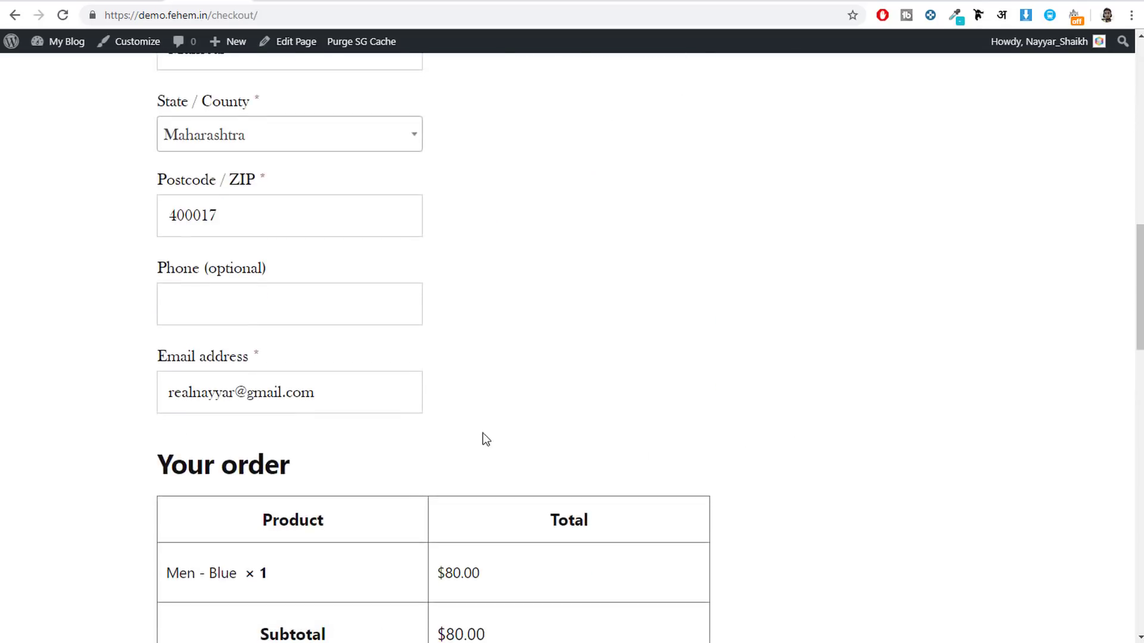
{"action": "scroll", "coordinate": [487, 440], "scroll_direction": "down", "scroll_amount": 7}
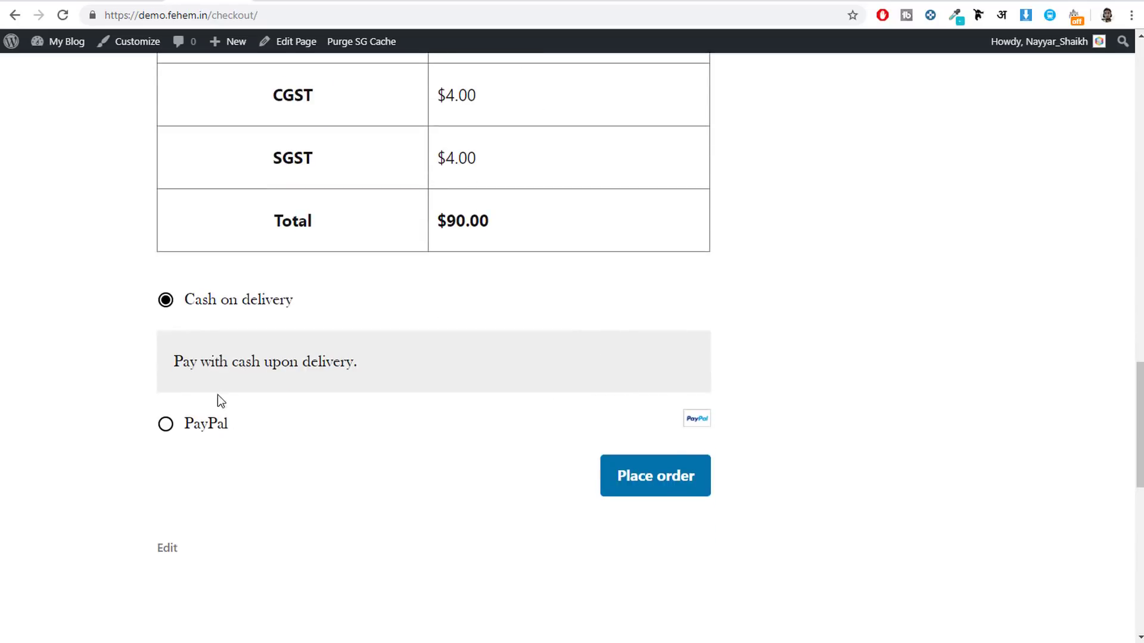
{"action": "left_click", "coordinate": [631, 484]}
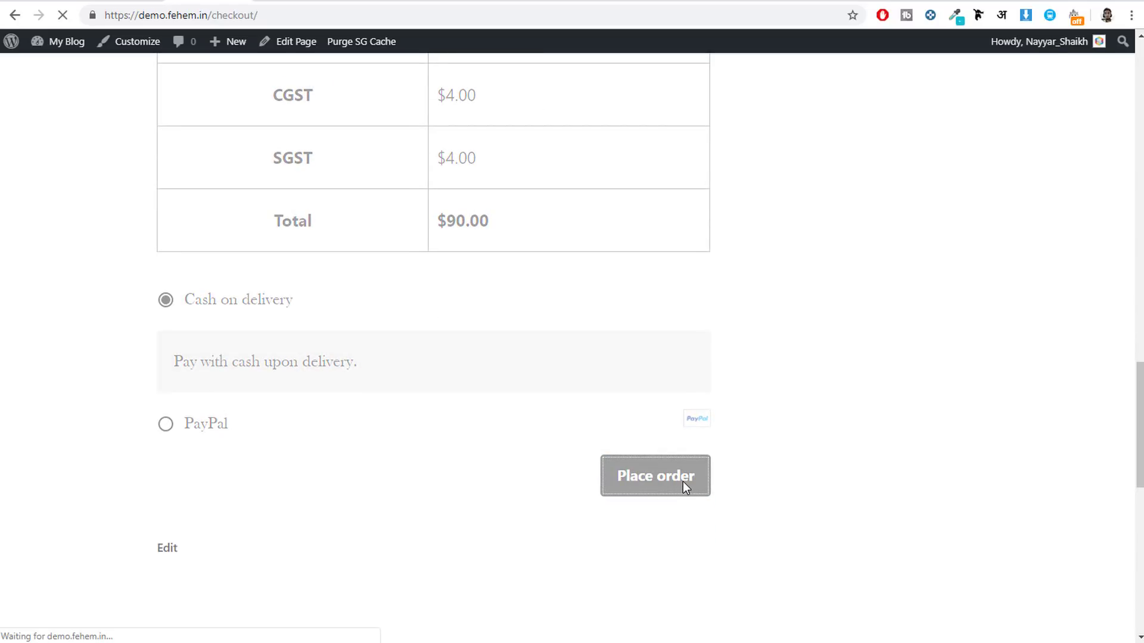
{"action": "scroll", "coordinate": [388, 463], "scroll_direction": "down", "scroll_amount": 7}
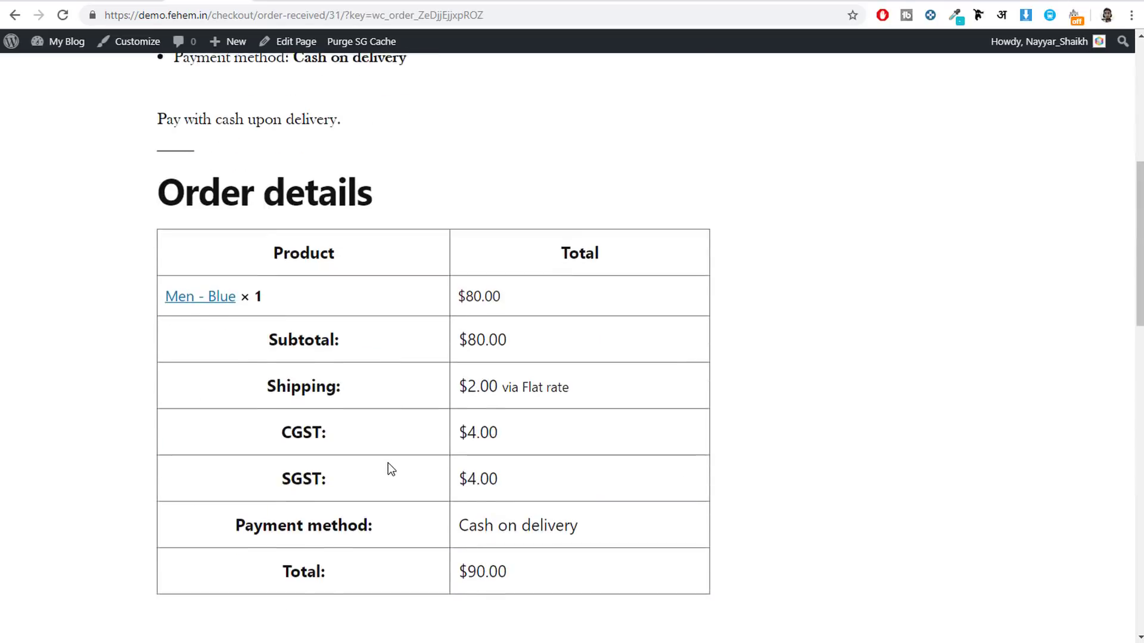
{"action": "scroll", "coordinate": [387, 462], "scroll_direction": "up", "scroll_amount": 6}
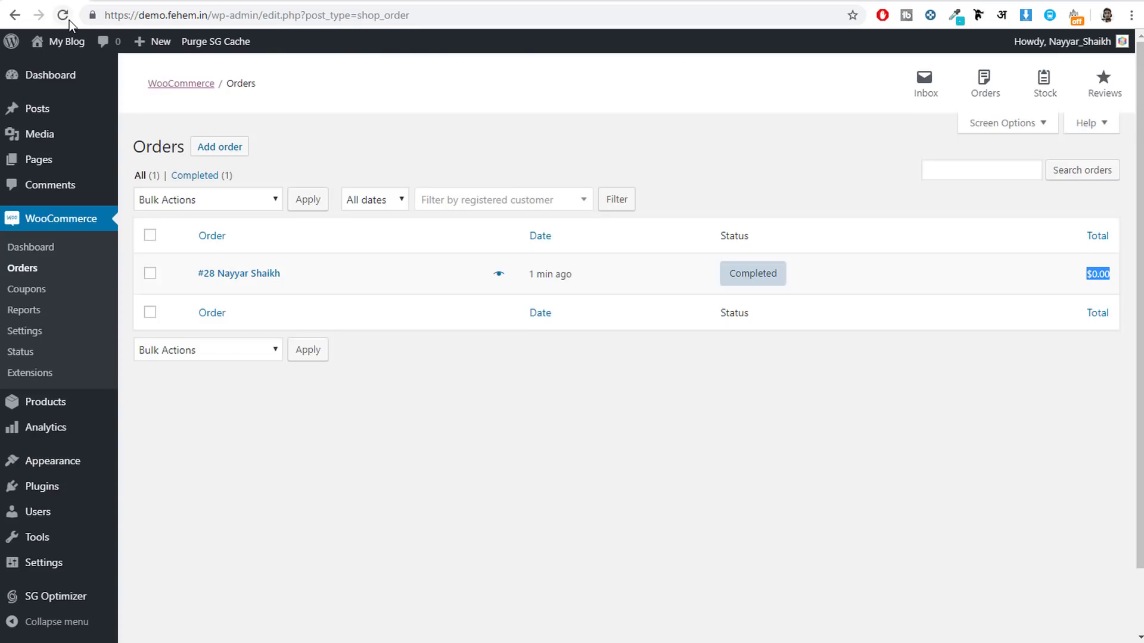
Refresh the admin orders list, compare the order totals, and open the new T-shirt order
{"action": "left_click", "coordinate": [69, 20]}
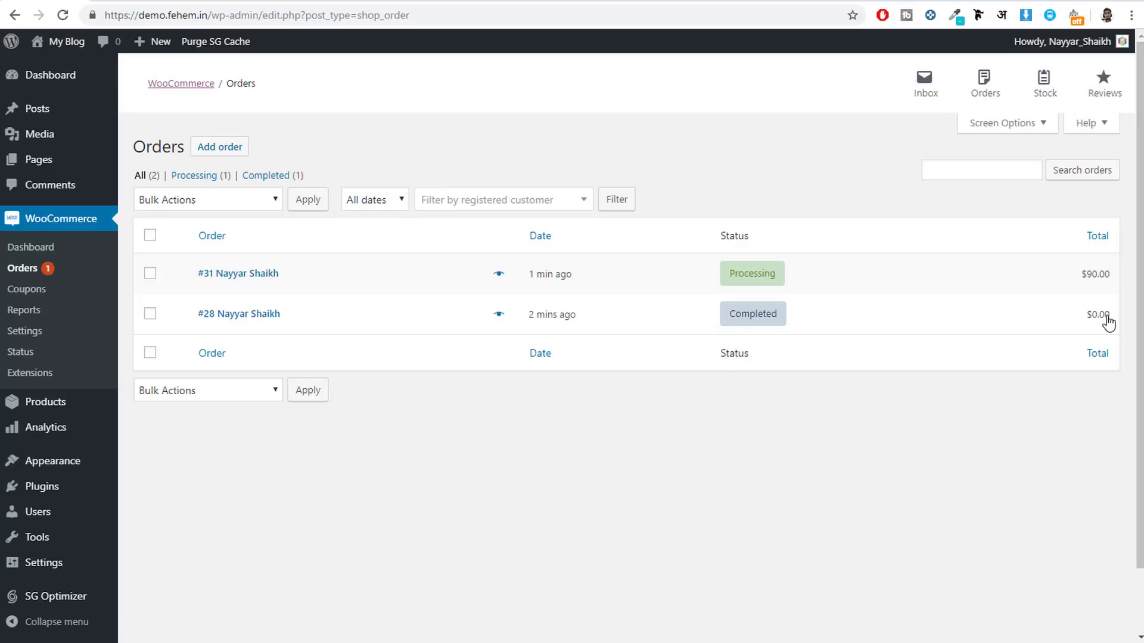
{"action": "left_click_drag", "start_coordinate": [1110, 316], "coordinate": [1085, 320]}
{"action": "left_click", "coordinate": [264, 275]}
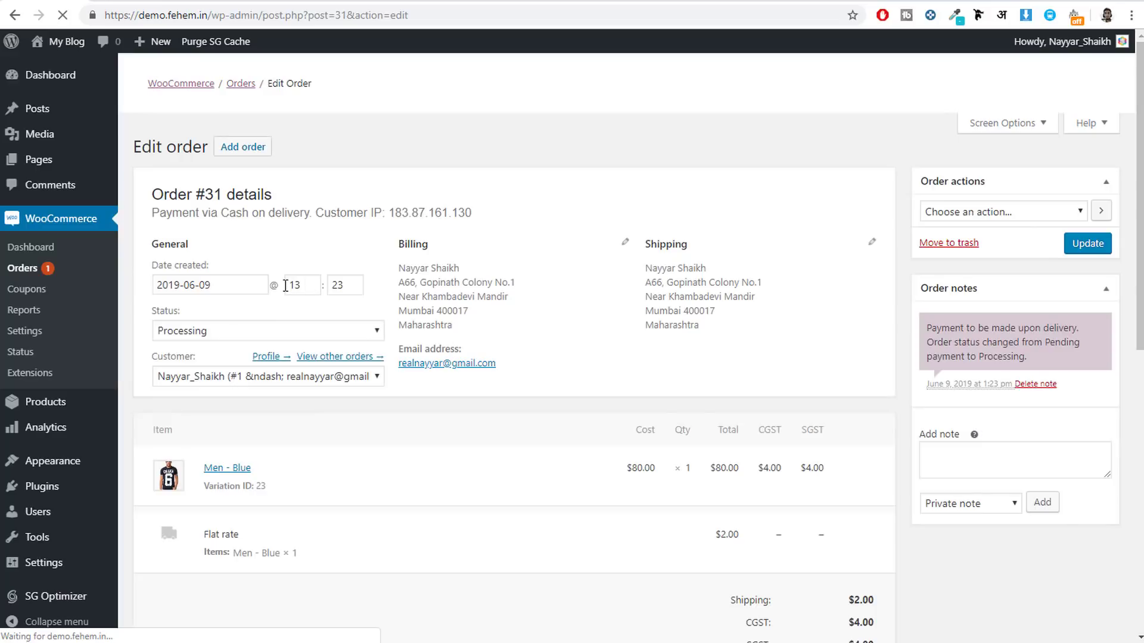
Review the T-shirt order's item, shipping, CGST and SGST amounts, custom fields and order notes
{"action": "scroll", "coordinate": [488, 347], "scroll_direction": "down", "scroll_amount": 3}
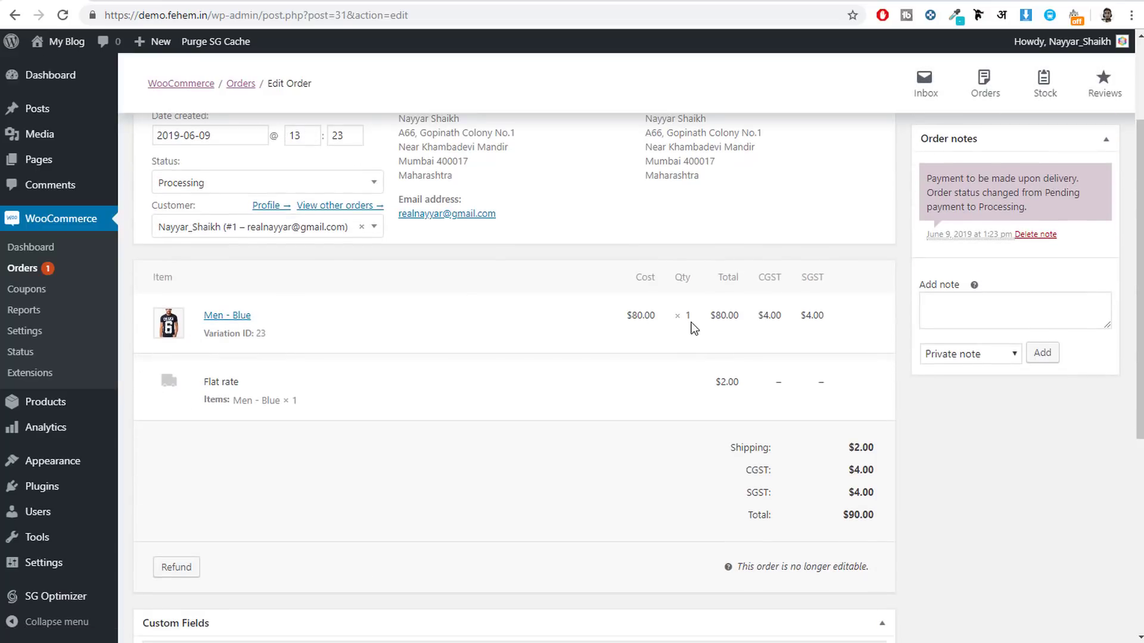
{"action": "scroll", "coordinate": [840, 358], "scroll_direction": "down", "scroll_amount": 3}
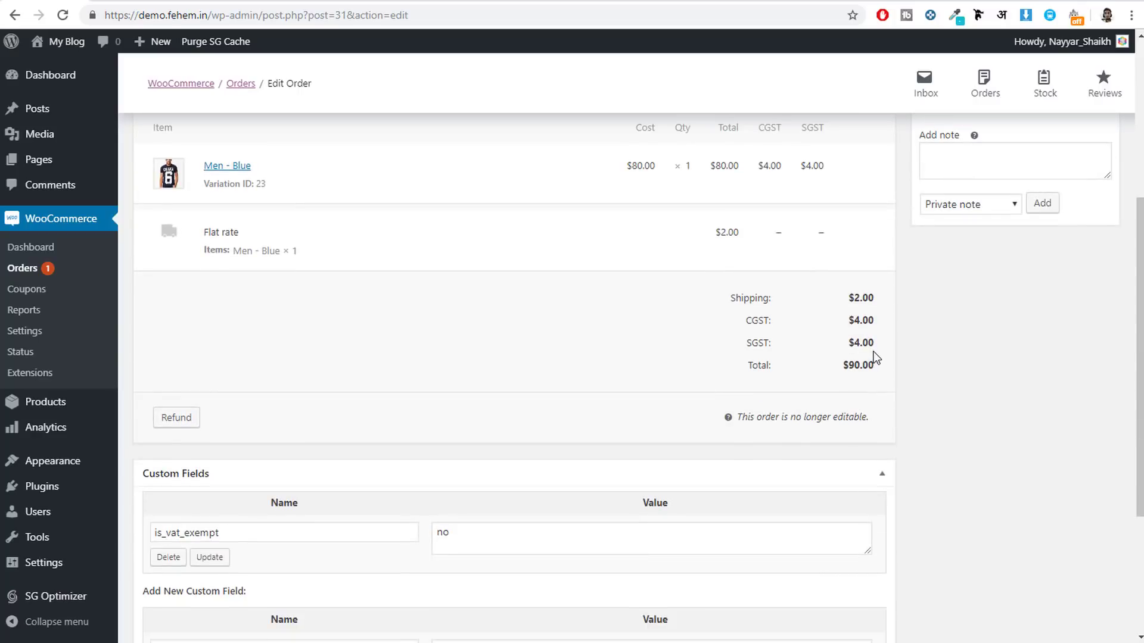
{"action": "left_click_drag", "start_coordinate": [869, 342], "coordinate": [845, 316]}
{"action": "scroll", "coordinate": [871, 349], "scroll_direction": "down", "scroll_amount": 3}
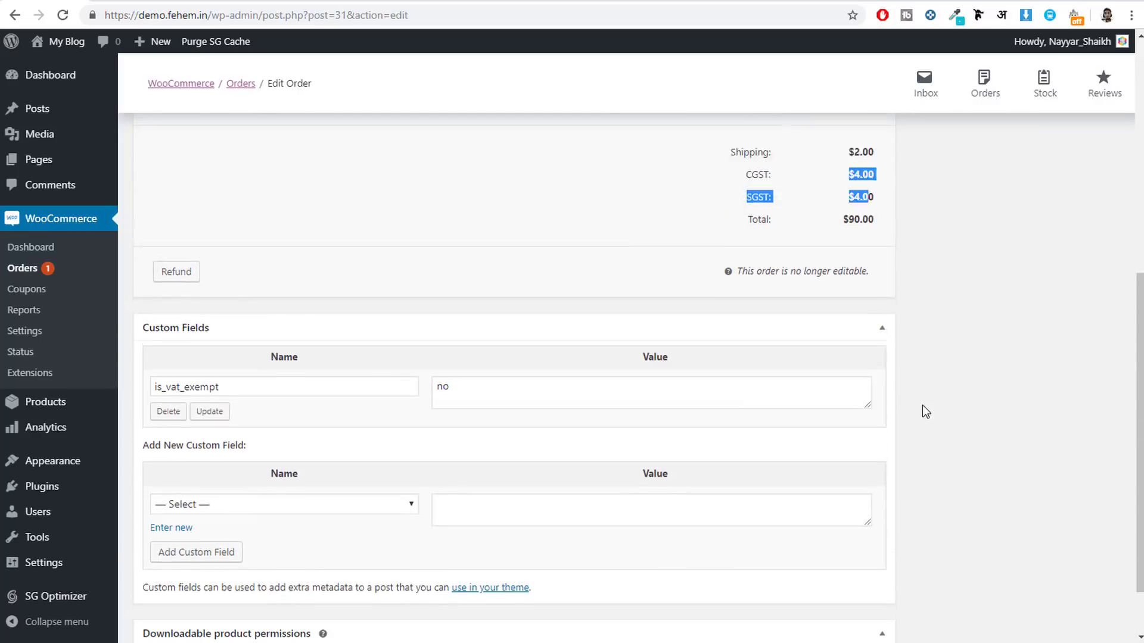
{"action": "scroll", "coordinate": [925, 411], "scroll_direction": "up", "scroll_amount": 6}
{"action": "left_click", "coordinate": [970, 522]}
{"action": "scroll", "coordinate": [953, 524], "scroll_direction": "down", "scroll_amount": 2}
Set the T-shirt order's status to Completed and update the order
{"action": "scroll", "coordinate": [920, 537], "scroll_direction": "up", "scroll_amount": 5}
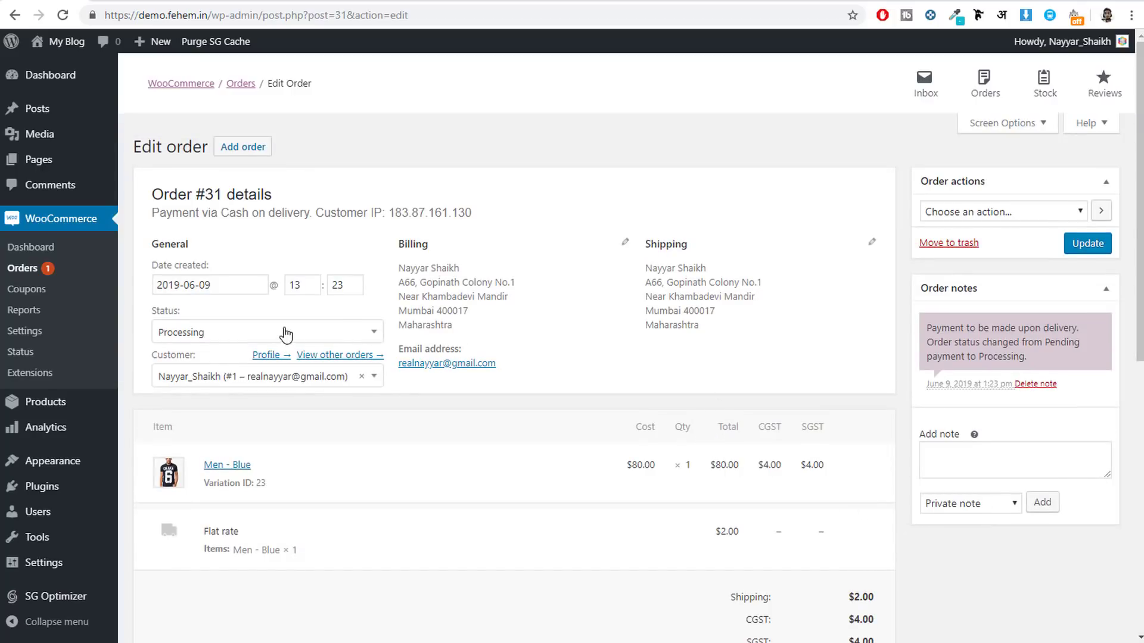
{"action": "left_click", "coordinate": [209, 332]}
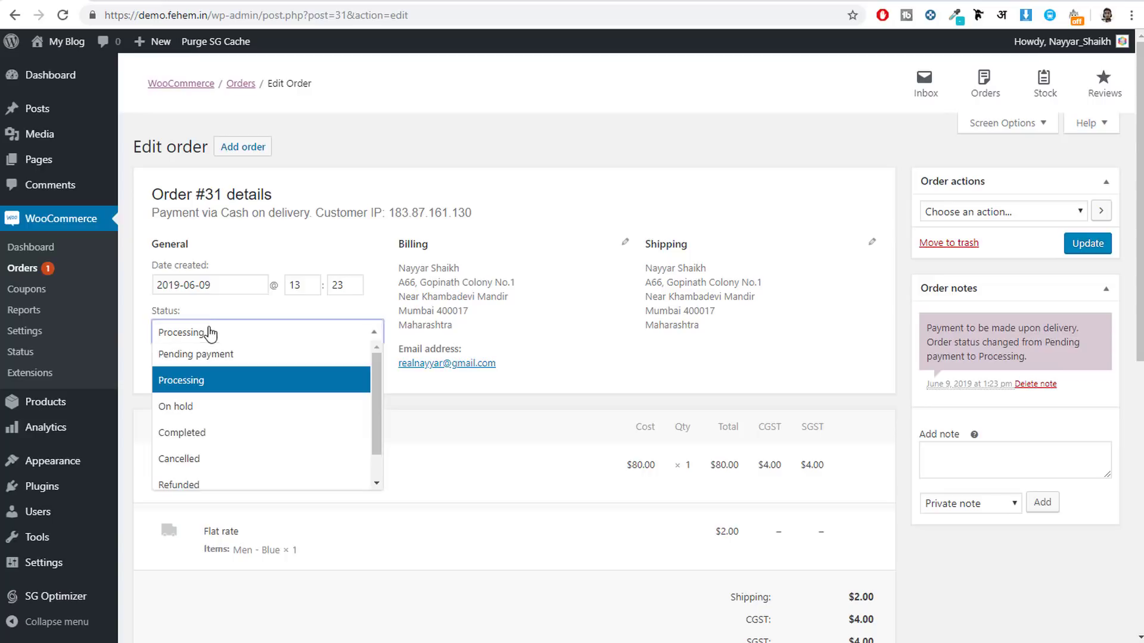
{"action": "left_click", "coordinate": [232, 425]}
{"action": "left_click", "coordinate": [1088, 245]}
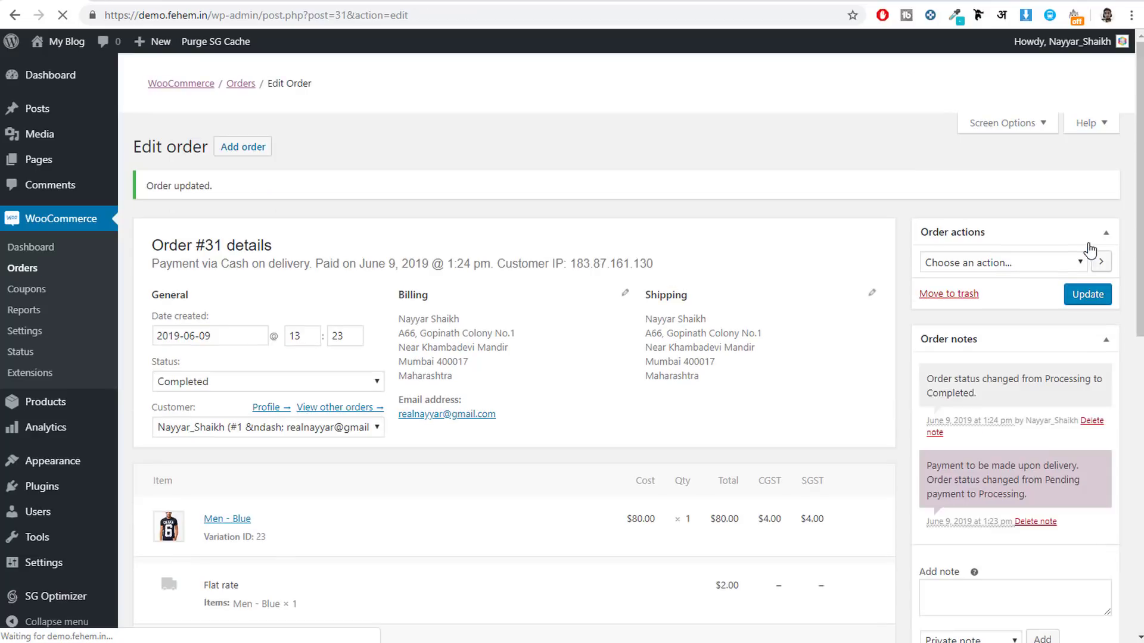
Add the order note "You're product is shipped." to the T-shirt order as a Note to customer
{"action": "scroll", "coordinate": [1079, 268], "scroll_direction": "down", "scroll_amount": 3}
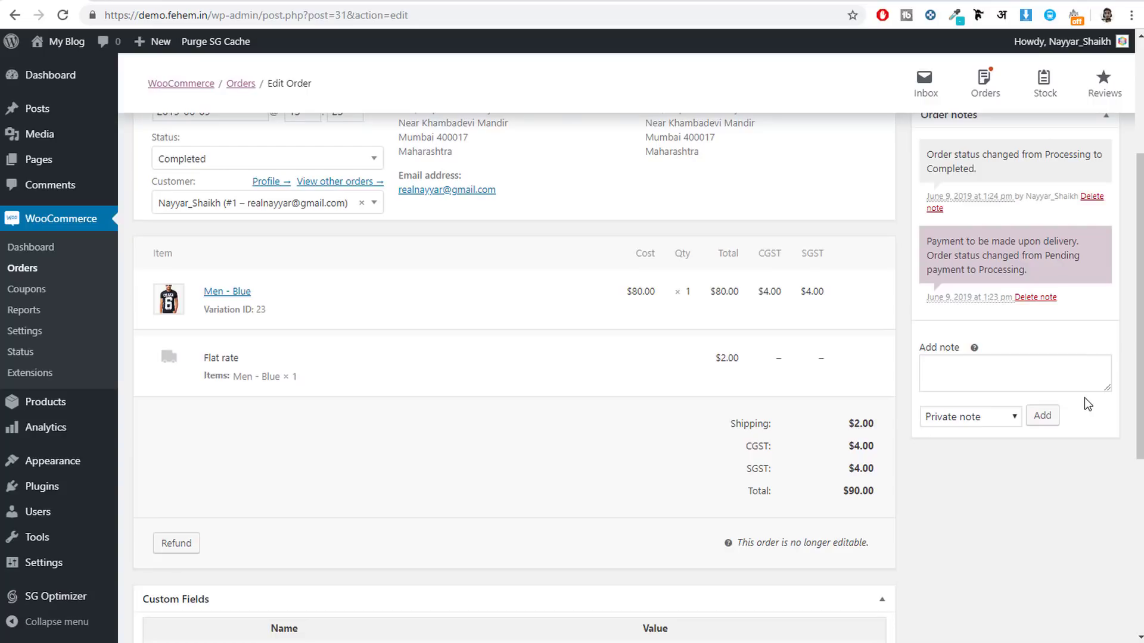
{"action": "scroll", "coordinate": [1068, 477], "scroll_direction": "up", "scroll_amount": 3}
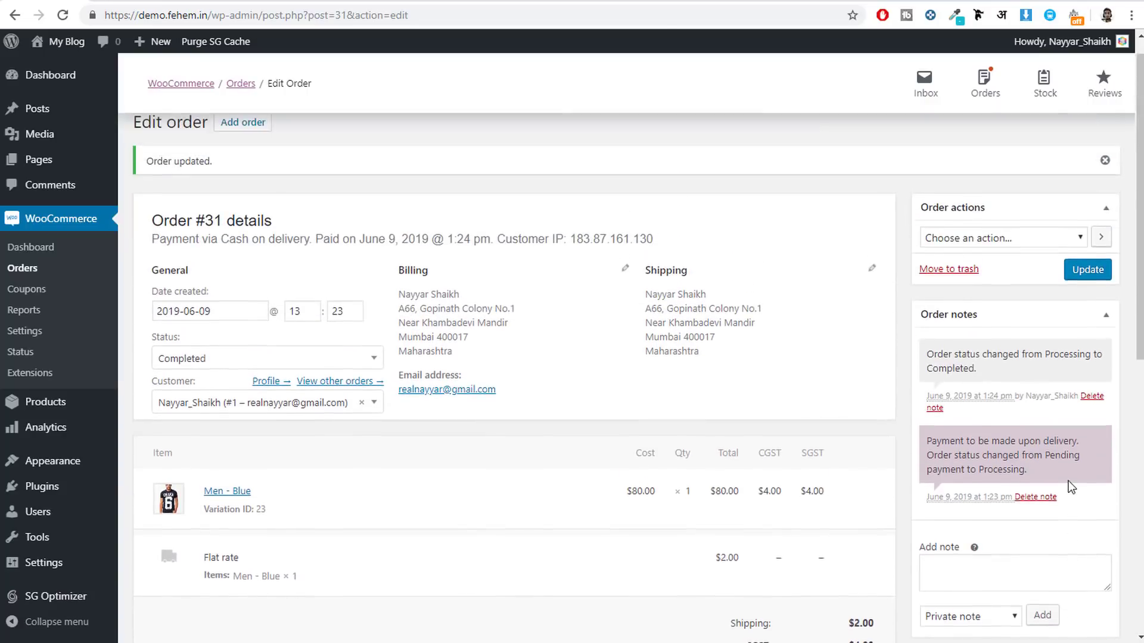
{"action": "scroll", "coordinate": [1069, 481], "scroll_direction": "down", "scroll_amount": 1}
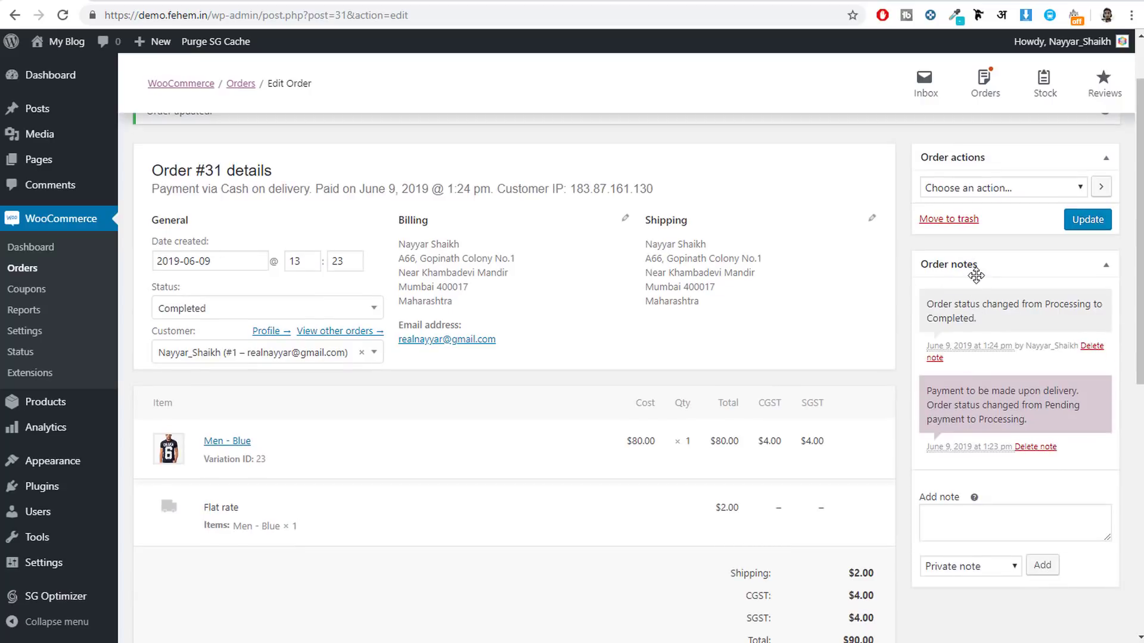
{"action": "left_click", "coordinate": [1019, 514]}
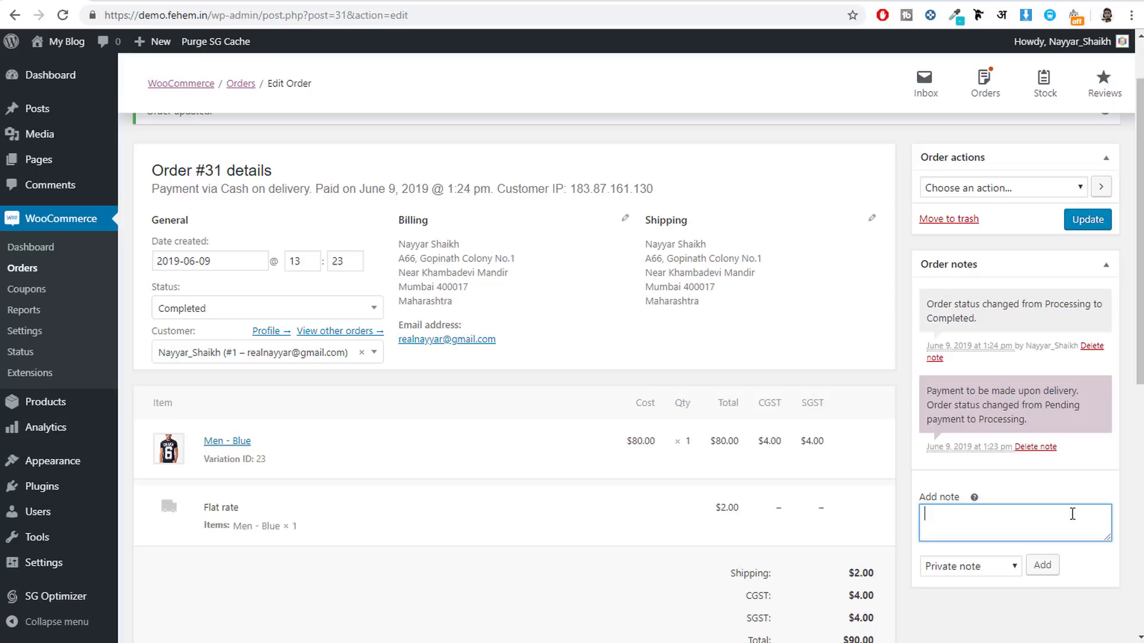
{"action": "type", "text": "You're product is shipped."}
{"action": "scroll", "coordinate": [1072, 513], "scroll_direction": "down", "scroll_amount": 3}
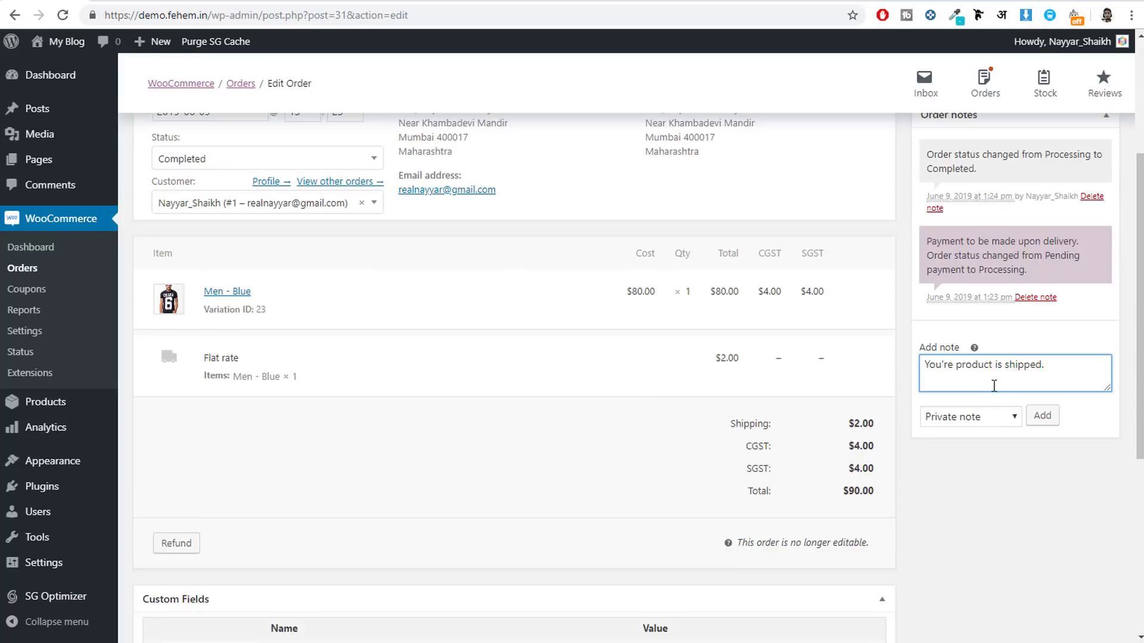
{"action": "left_click_drag", "start_coordinate": [1051, 365], "coordinate": [904, 361]}
{"action": "left_click", "coordinate": [977, 465]}
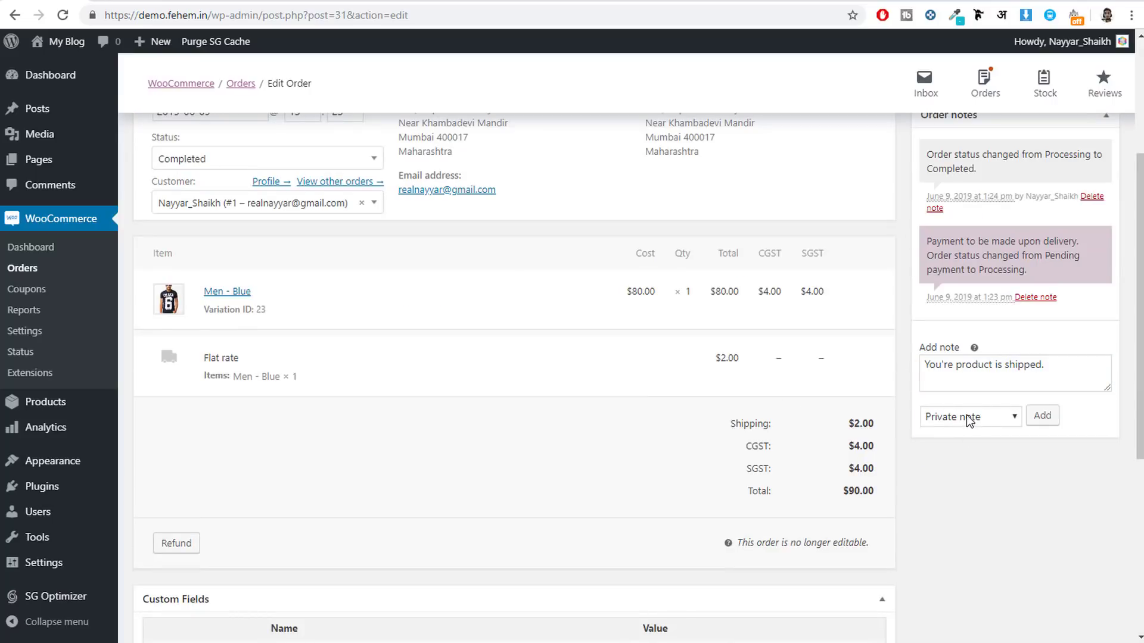
{"action": "left_click", "coordinate": [966, 416]}
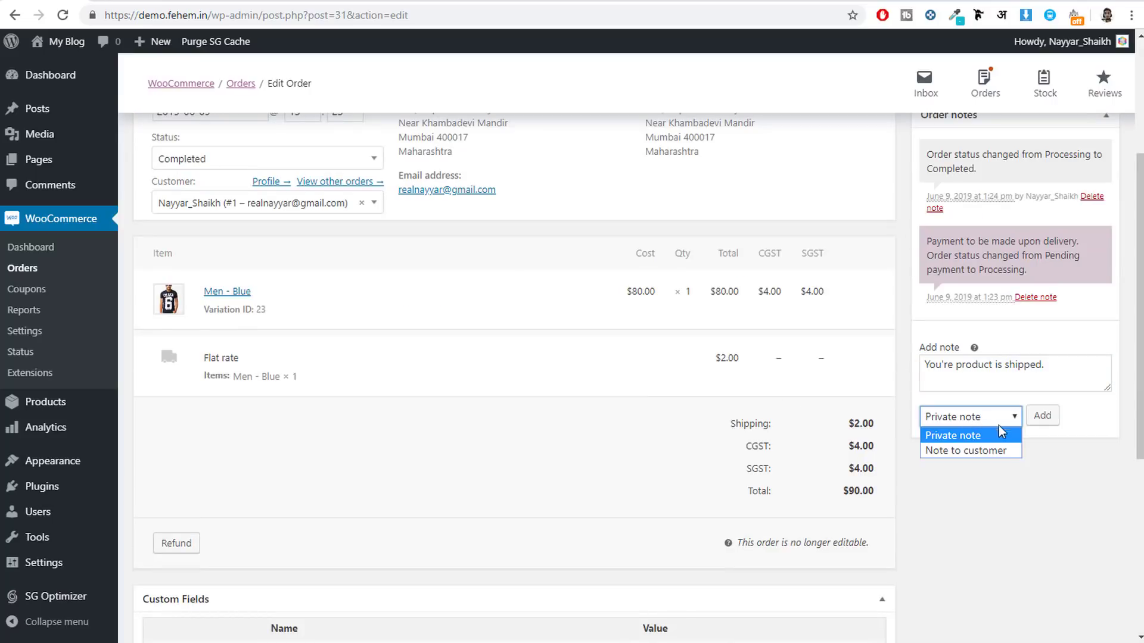
{"action": "left_click", "coordinate": [965, 450]}
{"action": "left_click", "coordinate": [1038, 422]}
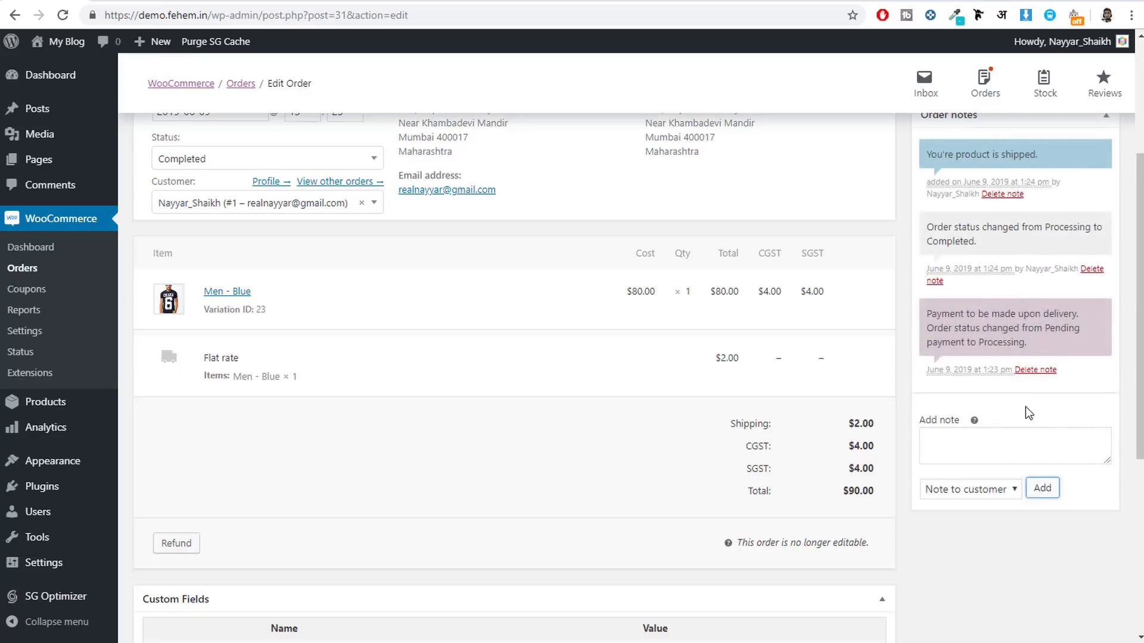
Check the added customer note, and return to the orders list to check the T-shirt order's status
{"action": "scroll", "coordinate": [1025, 410], "scroll_direction": "up", "scroll_amount": 4}
{"action": "left_click_drag", "start_coordinate": [1039, 378], "coordinate": [923, 379]}
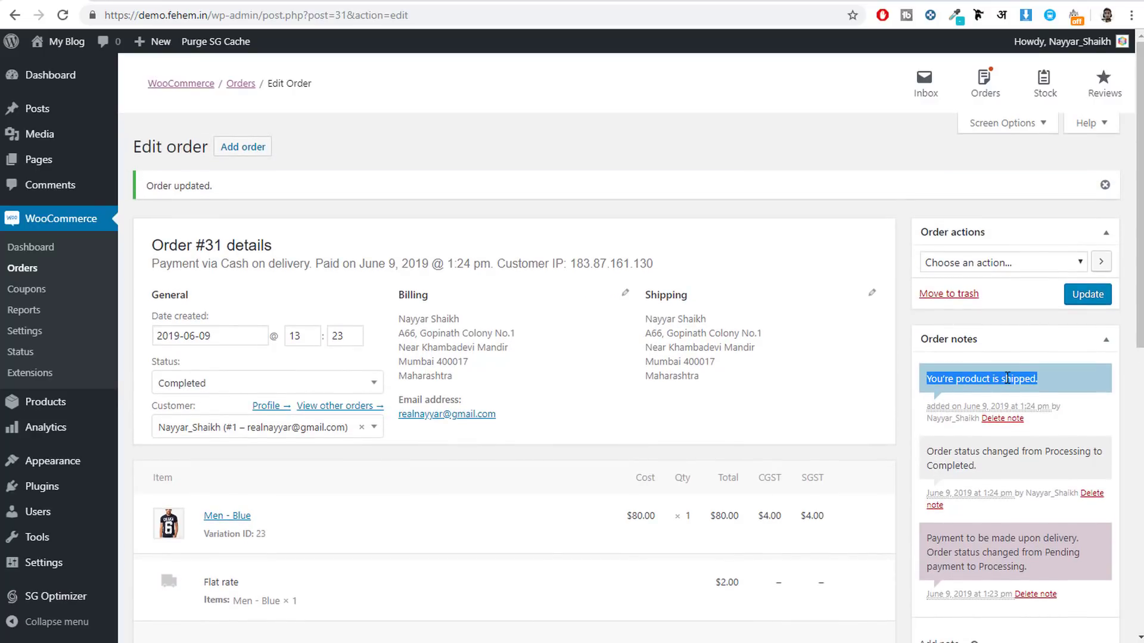
{"action": "left_click", "coordinate": [11, 271]}
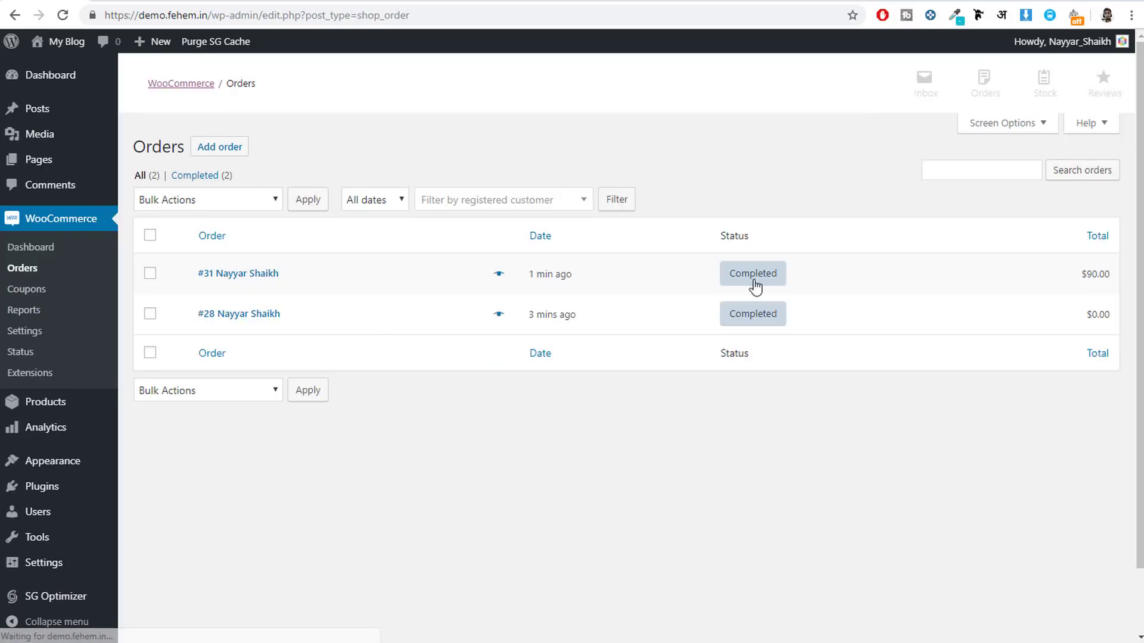
{"action": "mouse_move", "coordinate": [794, 283]}
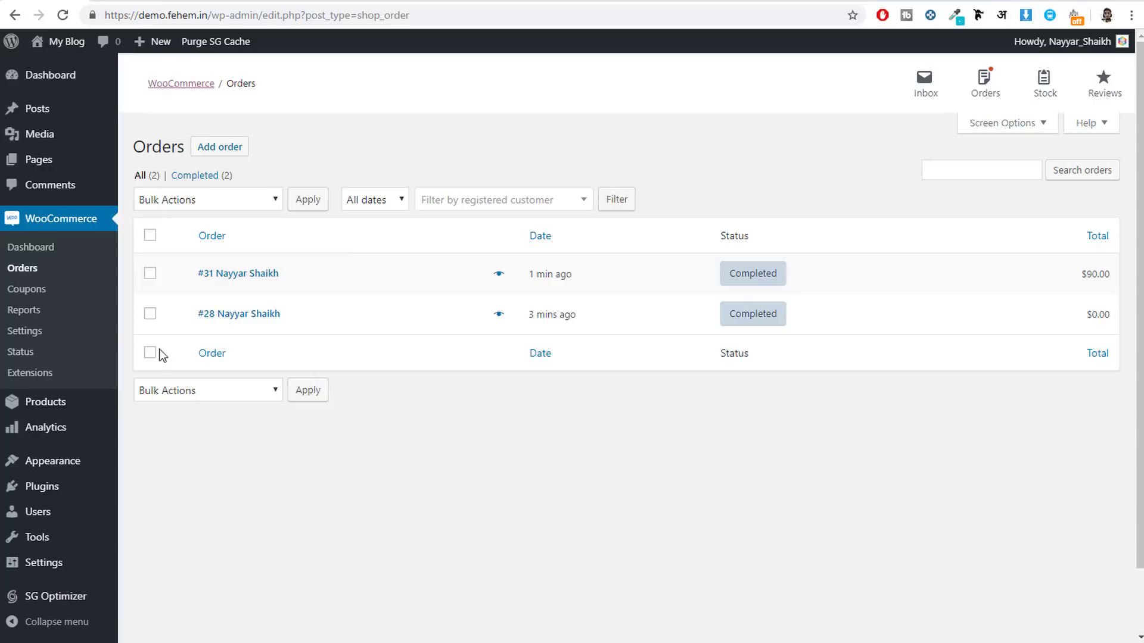
Open the WooCommerce Dashboard and examine the Orders Count and Net Revenue charts
{"action": "left_click", "coordinate": [33, 253]}
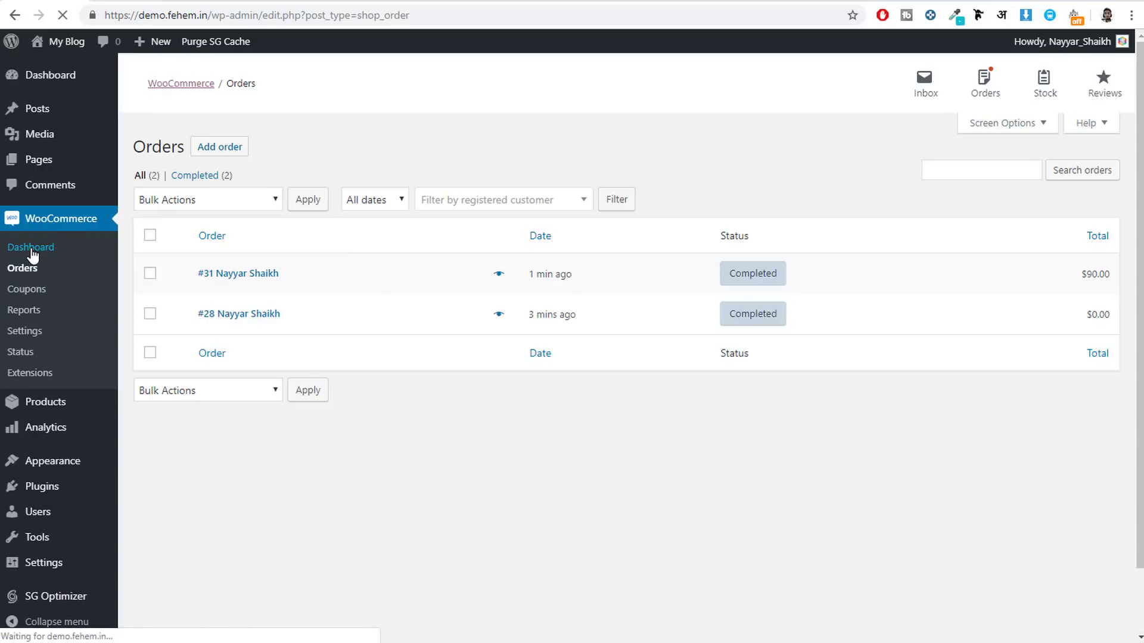
{"action": "mouse_move", "coordinate": [561, 317]}
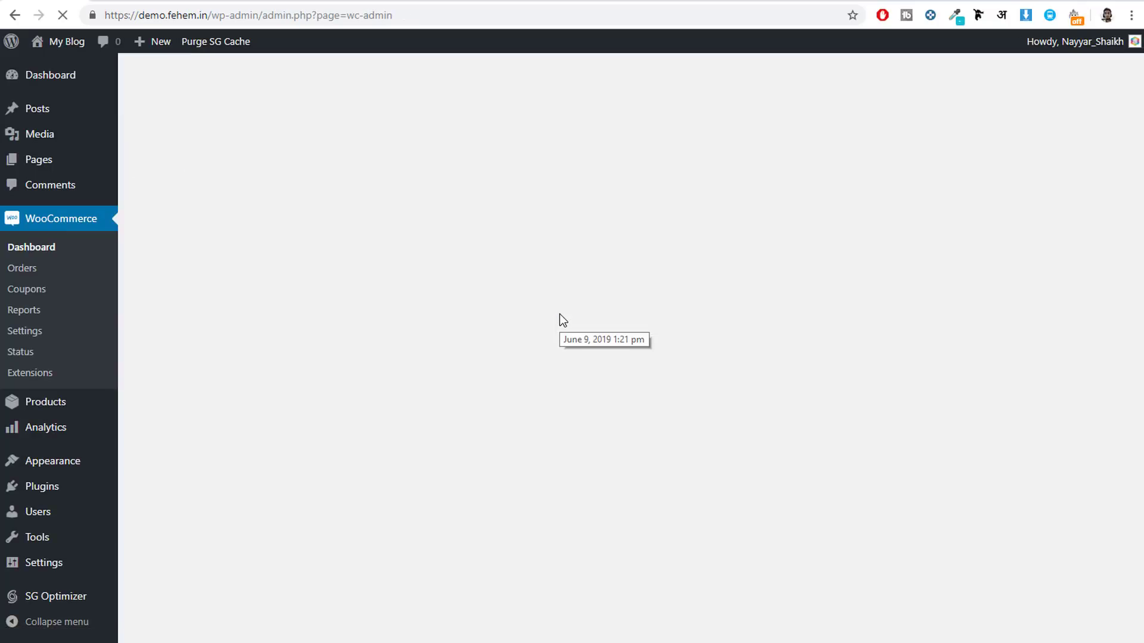
{"action": "scroll", "coordinate": [727, 450], "scroll_direction": "down", "scroll_amount": 5}
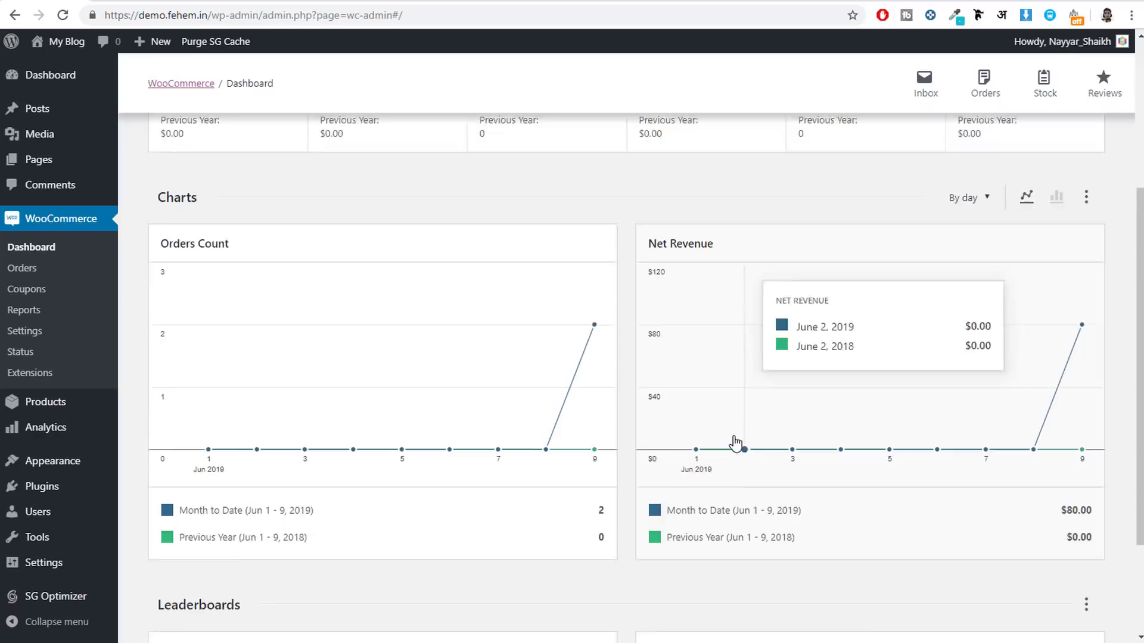
Review the dashboard's Performance figures together with the Orders Count and Net Revenue charts
{"action": "scroll", "coordinate": [732, 457], "scroll_direction": "up", "scroll_amount": 5}
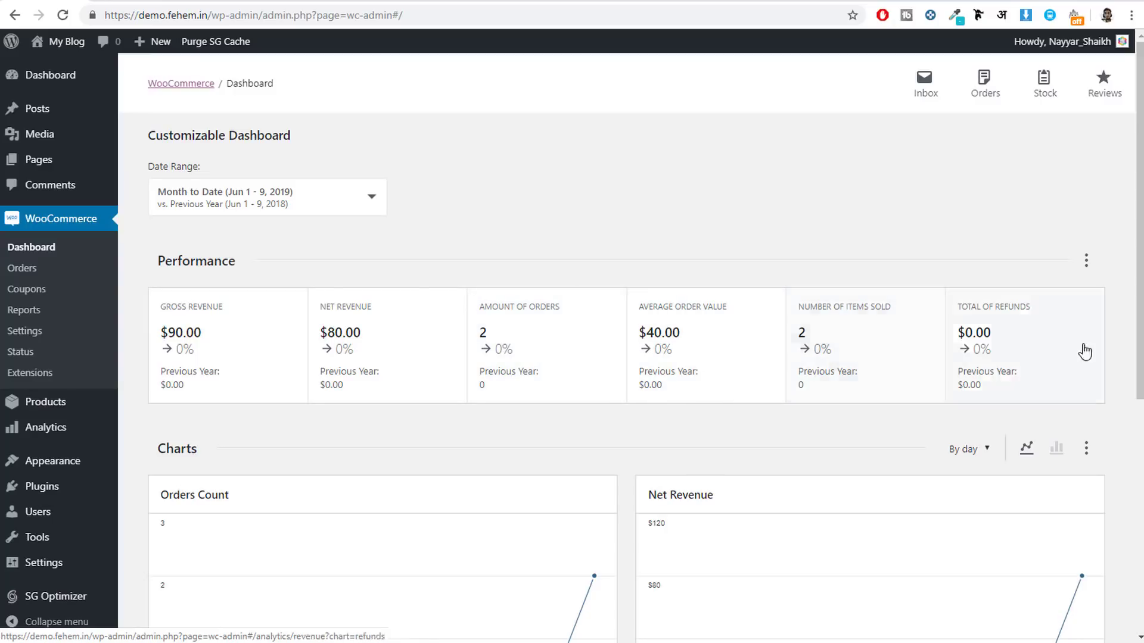
{"action": "scroll", "coordinate": [1141, 373], "scroll_direction": "down", "scroll_amount": 2}
{"action": "scroll", "coordinate": [1140, 374], "scroll_direction": "down", "scroll_amount": 5}
{"action": "scroll", "coordinate": [447, 311], "scroll_direction": "up", "scroll_amount": 4}
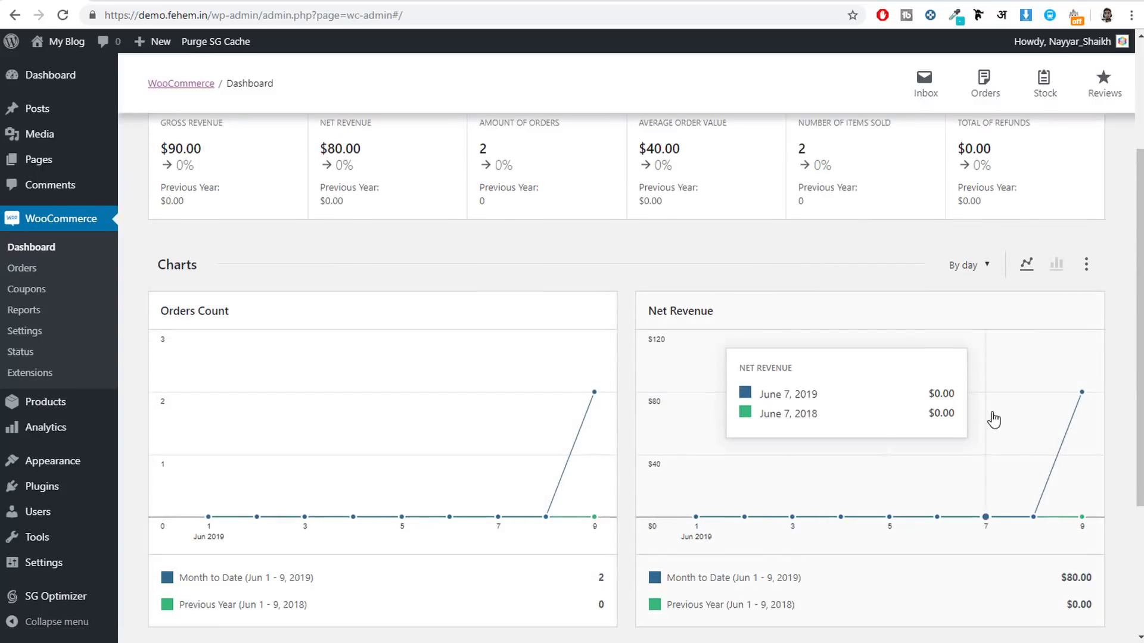
Examine the Top Categories and Top Products leaderboards for items sold and net revenue
{"action": "scroll", "coordinate": [711, 451], "scroll_direction": "down", "scroll_amount": 3}
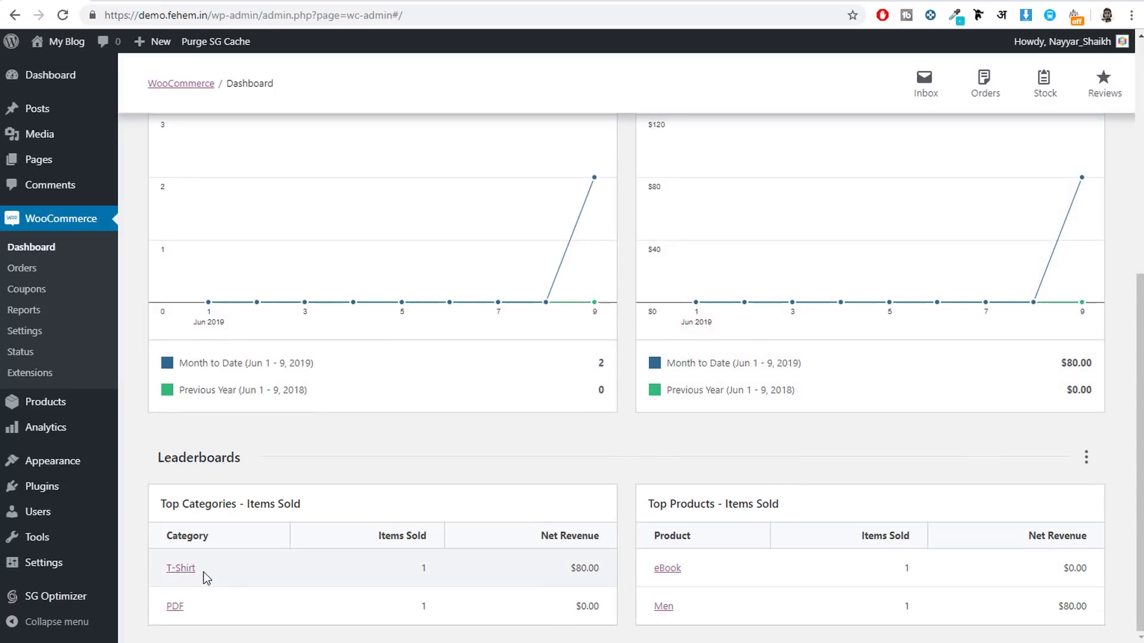
{"action": "left_click_drag", "start_coordinate": [158, 504], "coordinate": [287, 504]}
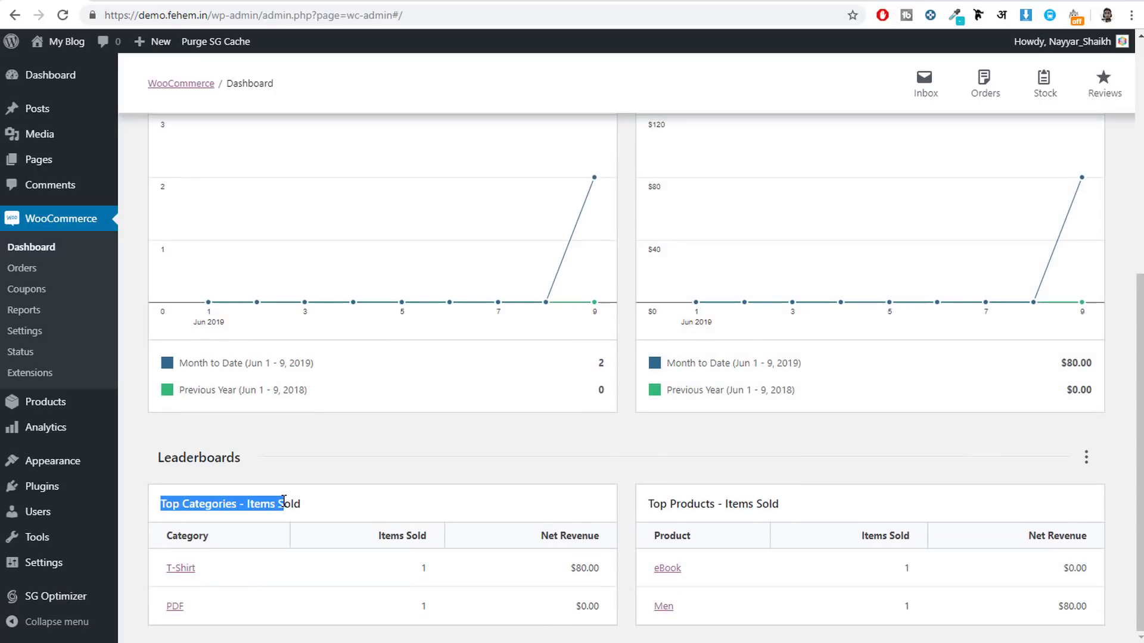
{"action": "left_click", "coordinate": [388, 510]}
{"action": "left_click_drag", "start_coordinate": [792, 511], "coordinate": [585, 501]}
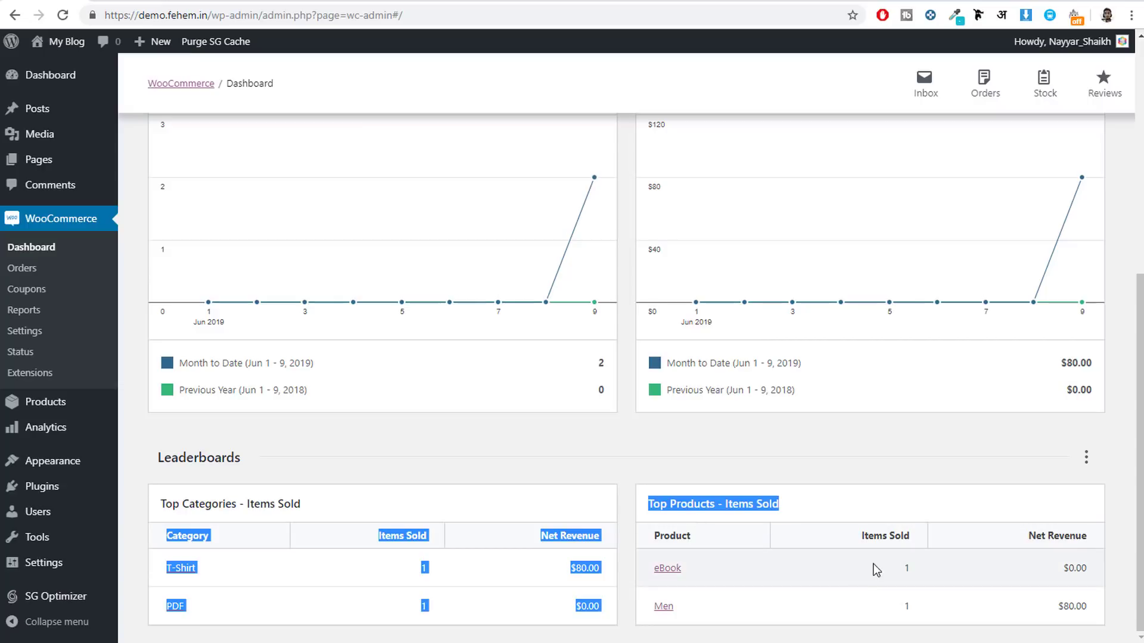
{"action": "left_click", "coordinate": [810, 460]}
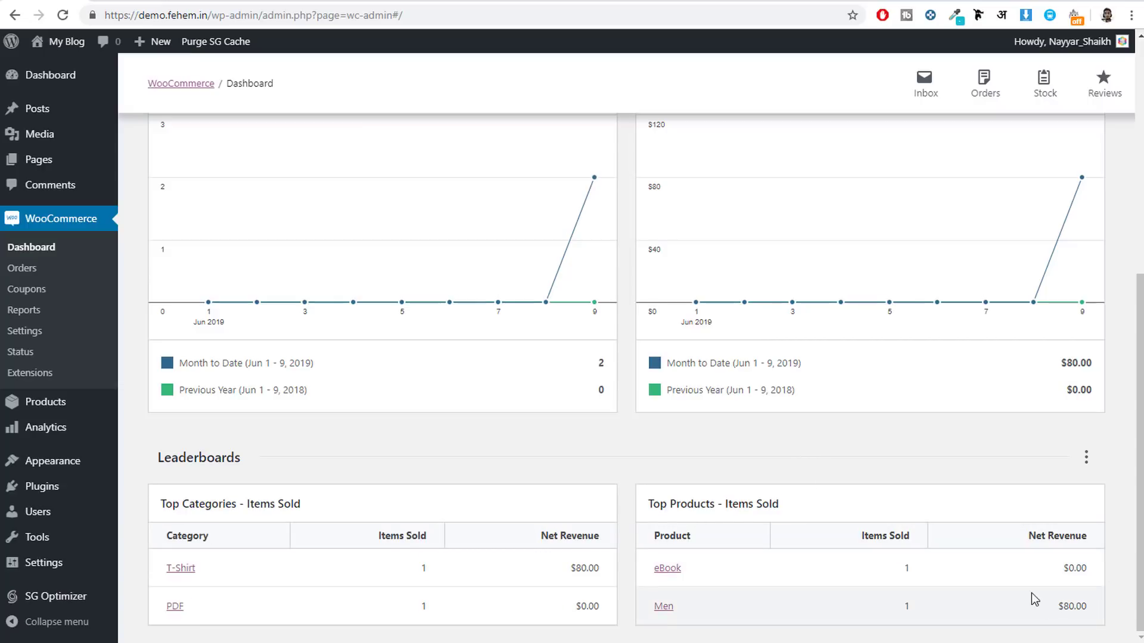
Compare the dashboard's Performance figures with the Leaderboards section once more
{"action": "scroll", "coordinate": [761, 582], "scroll_direction": "up", "scroll_amount": 7}
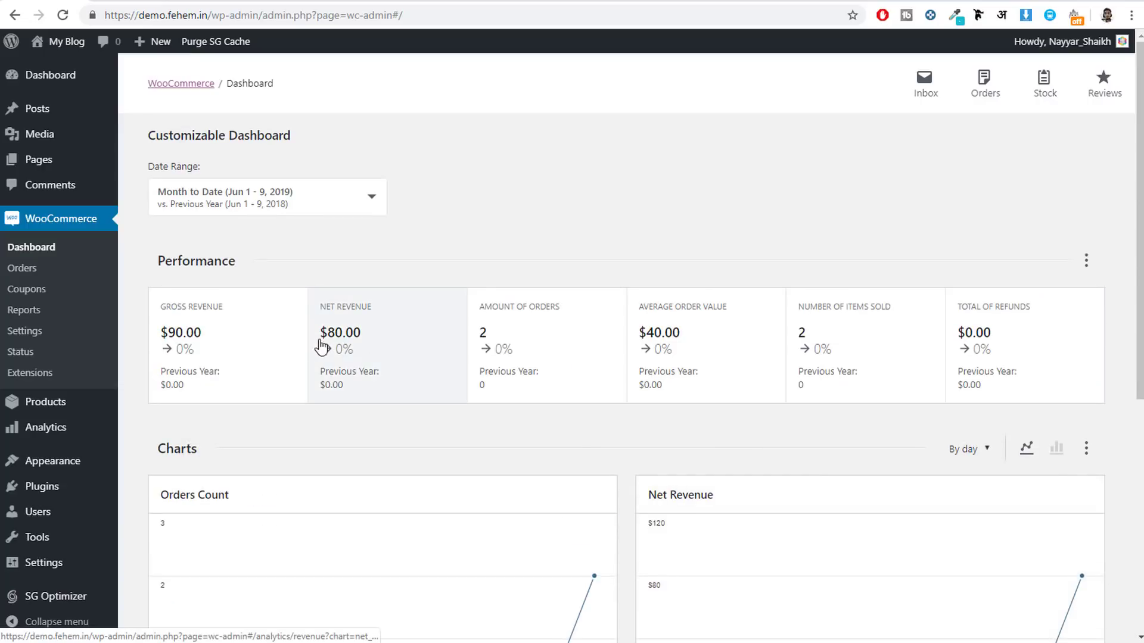
{"action": "scroll", "coordinate": [939, 504], "scroll_direction": "down", "scroll_amount": 3}
{"action": "scroll", "coordinate": [939, 504], "scroll_direction": "down", "scroll_amount": 4}
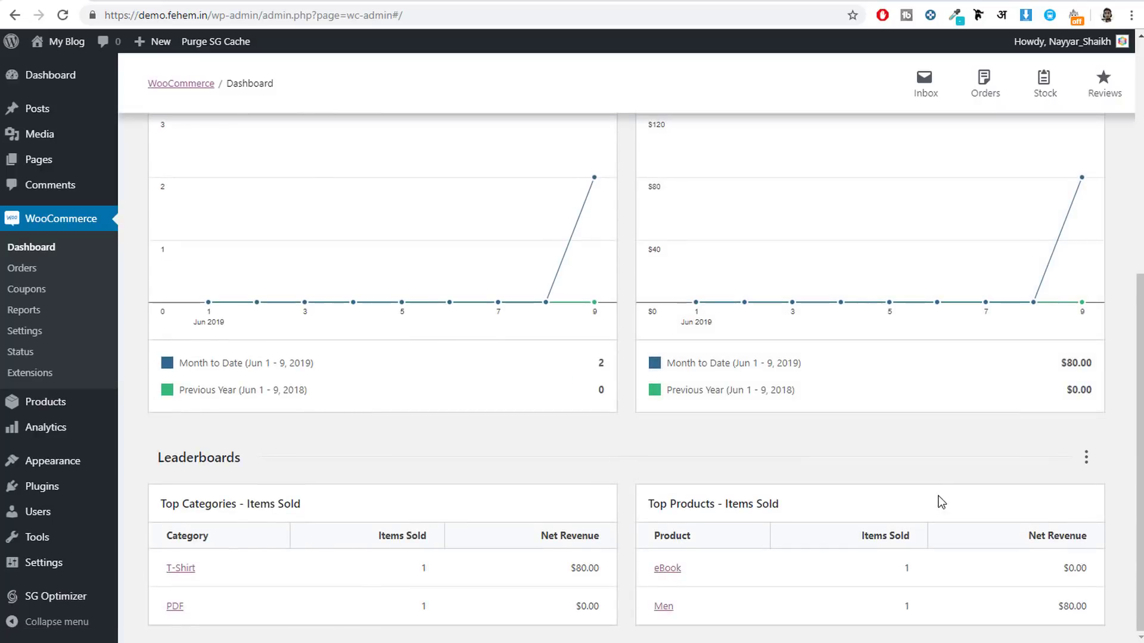
{"action": "scroll", "coordinate": [939, 500], "scroll_direction": "up", "scroll_amount": 6}
{"action": "scroll", "coordinate": [924, 506], "scroll_direction": "down", "scroll_amount": 6}
Open the analytics report for the T-Shirt category from the leaderboard and examine its products table
{"action": "left_click", "coordinate": [180, 568]}
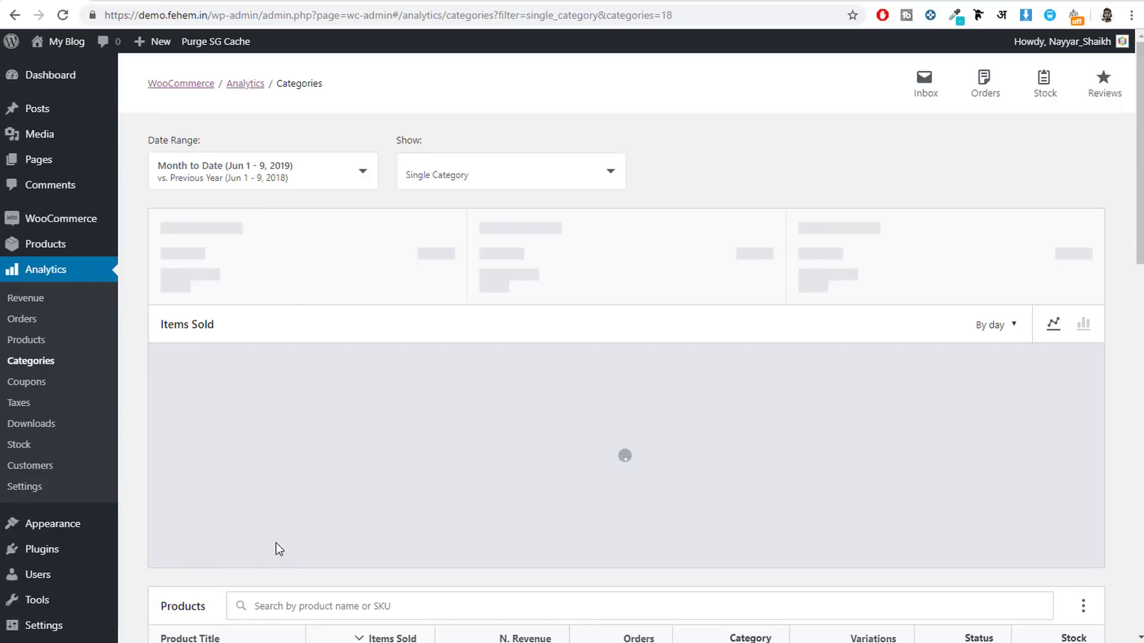
{"action": "scroll", "coordinate": [371, 454], "scroll_direction": "down", "scroll_amount": 5}
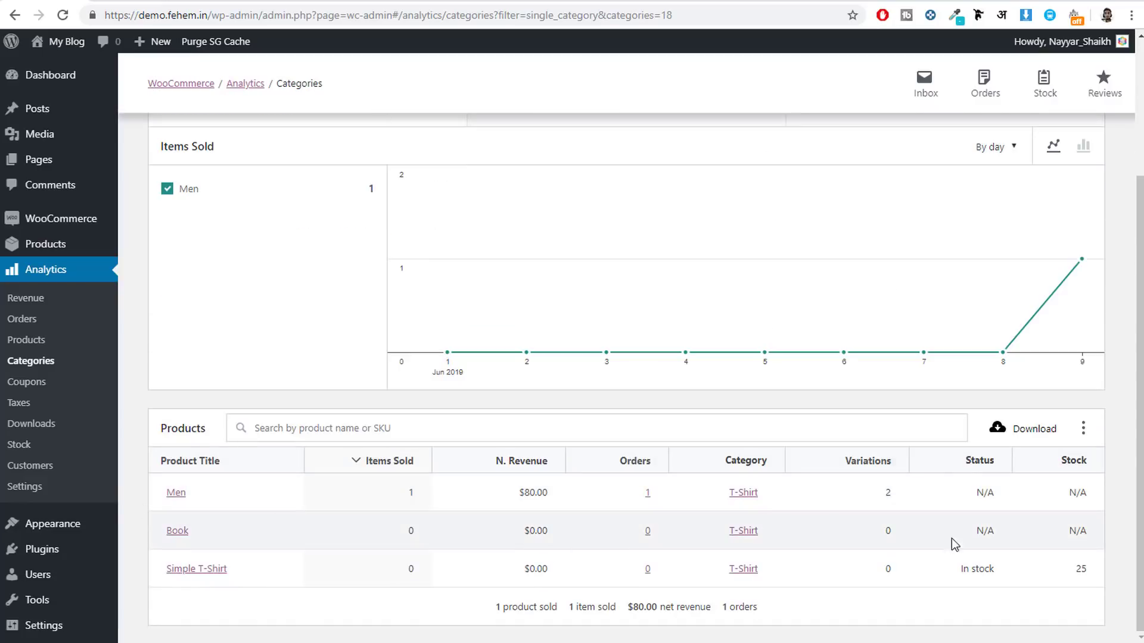
{"action": "scroll", "coordinate": [949, 541], "scroll_direction": "up", "scroll_amount": 3}
View the T-Shirt category's Net Revenue and Orders Count charts, and return to the Items Sold chart
{"action": "left_click", "coordinate": [570, 270]}
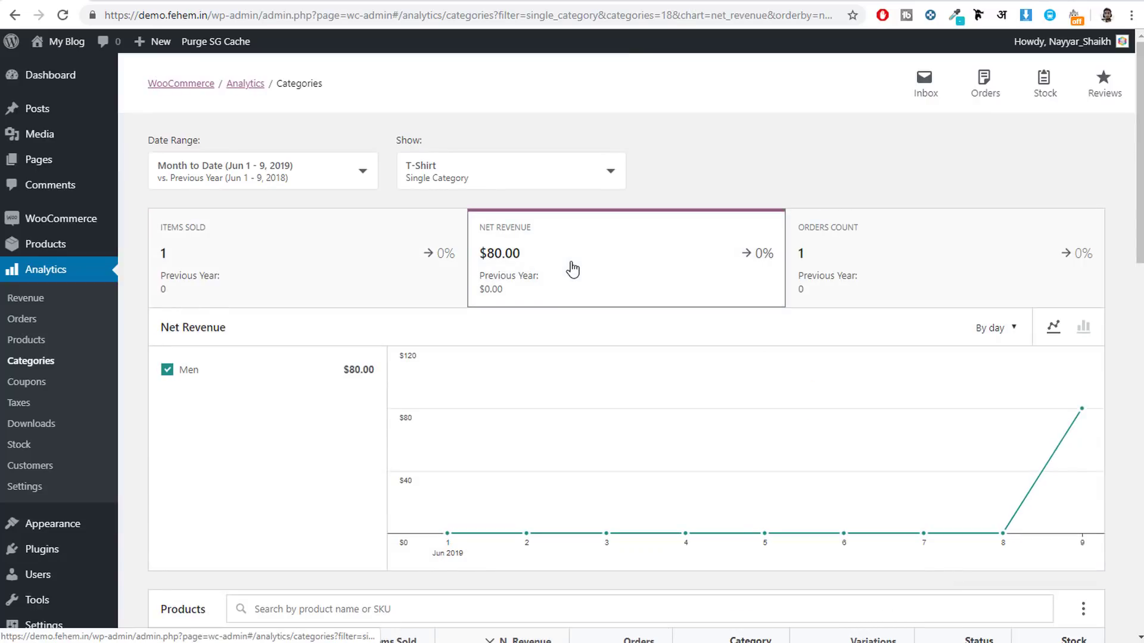
{"action": "left_click", "coordinate": [871, 258]}
{"action": "left_click", "coordinate": [217, 262]}
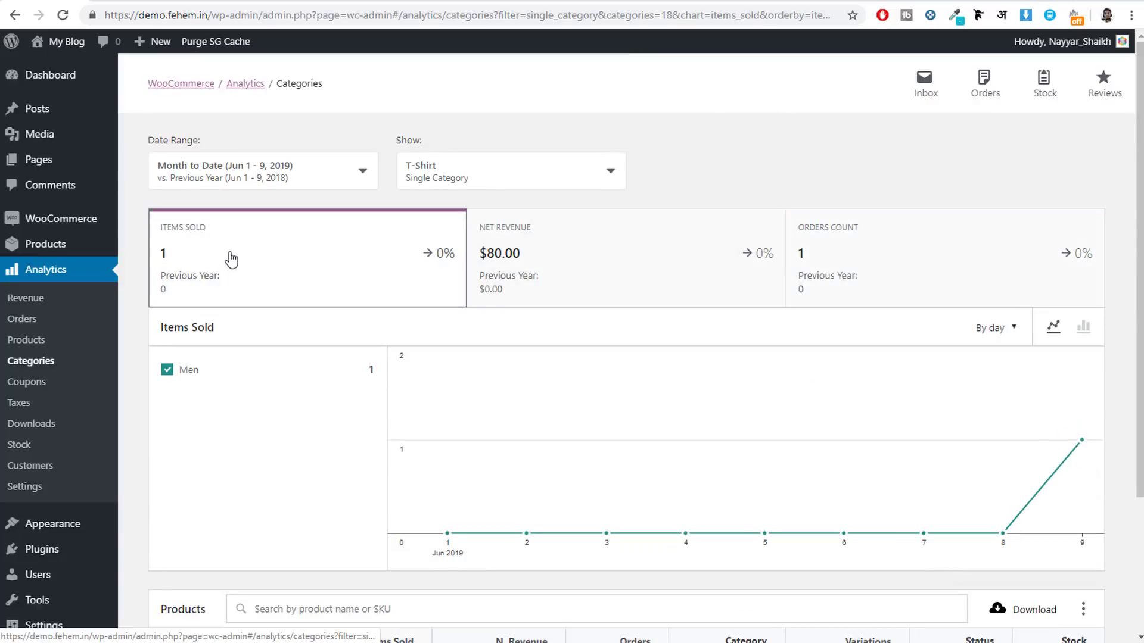